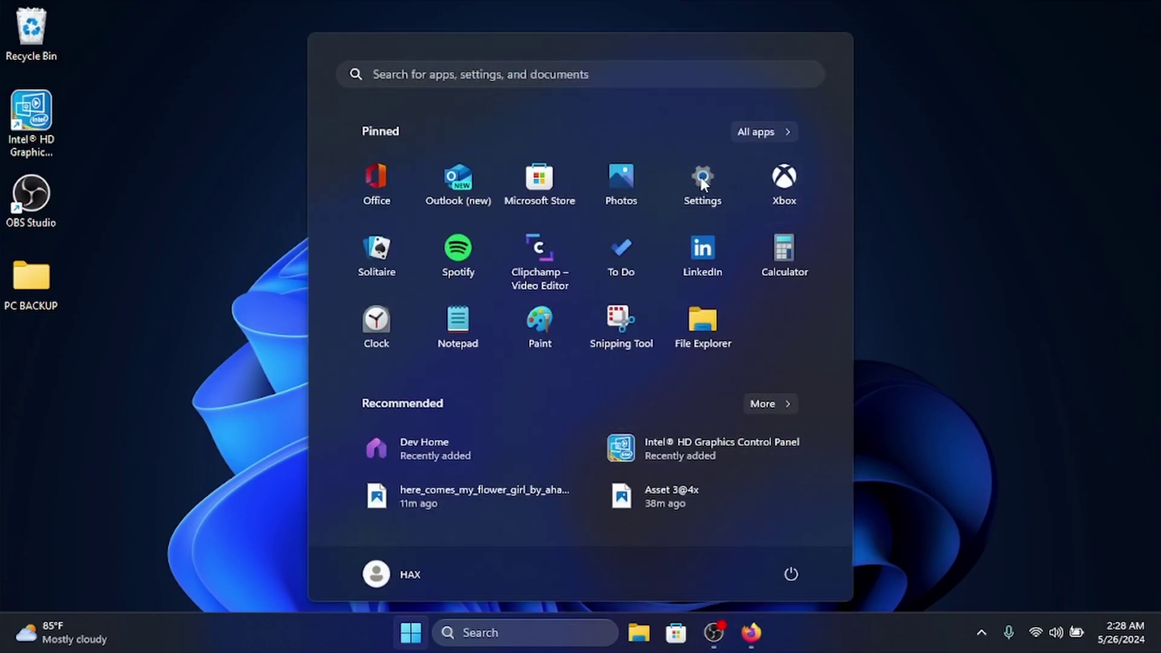
Open Windows Settings and review the Personalization options such as Background, Colors and Themes, and close the window.
click(702, 177)
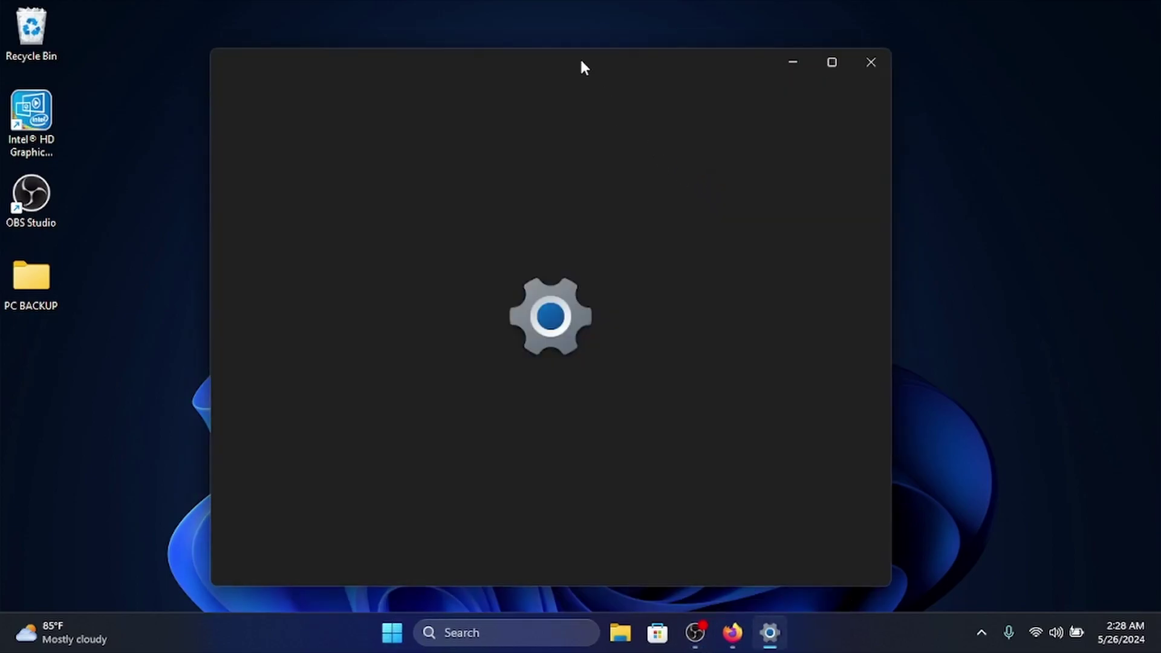
click(332, 356)
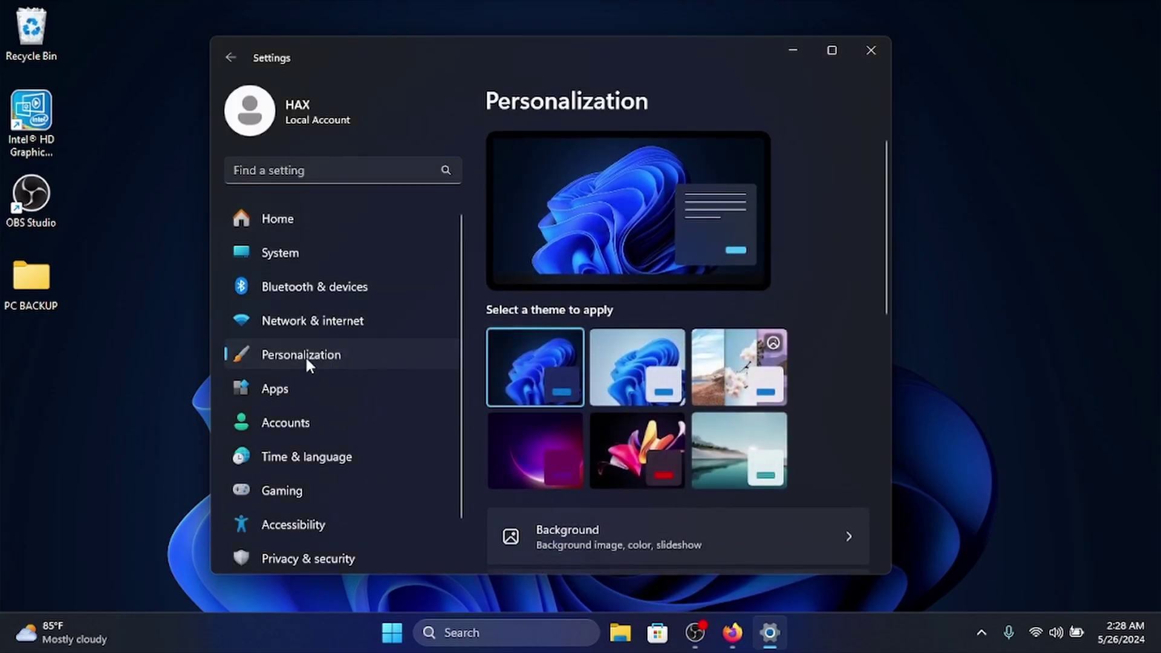
scroll(568, 405, down, 5)
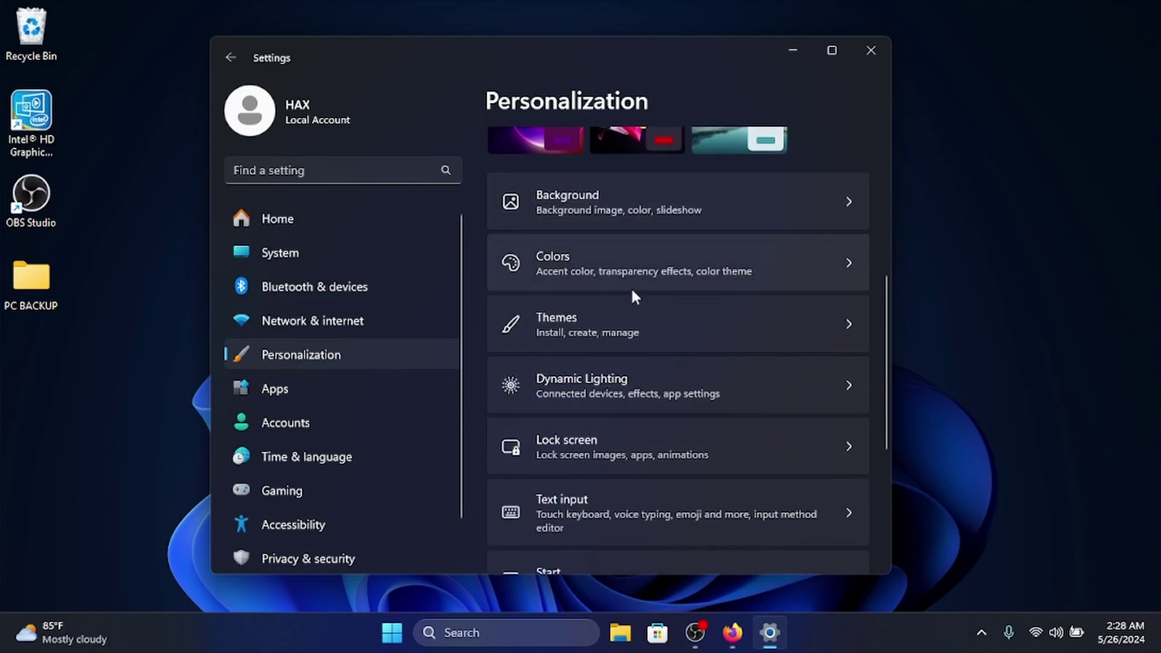
drag(532, 36, 509, 75)
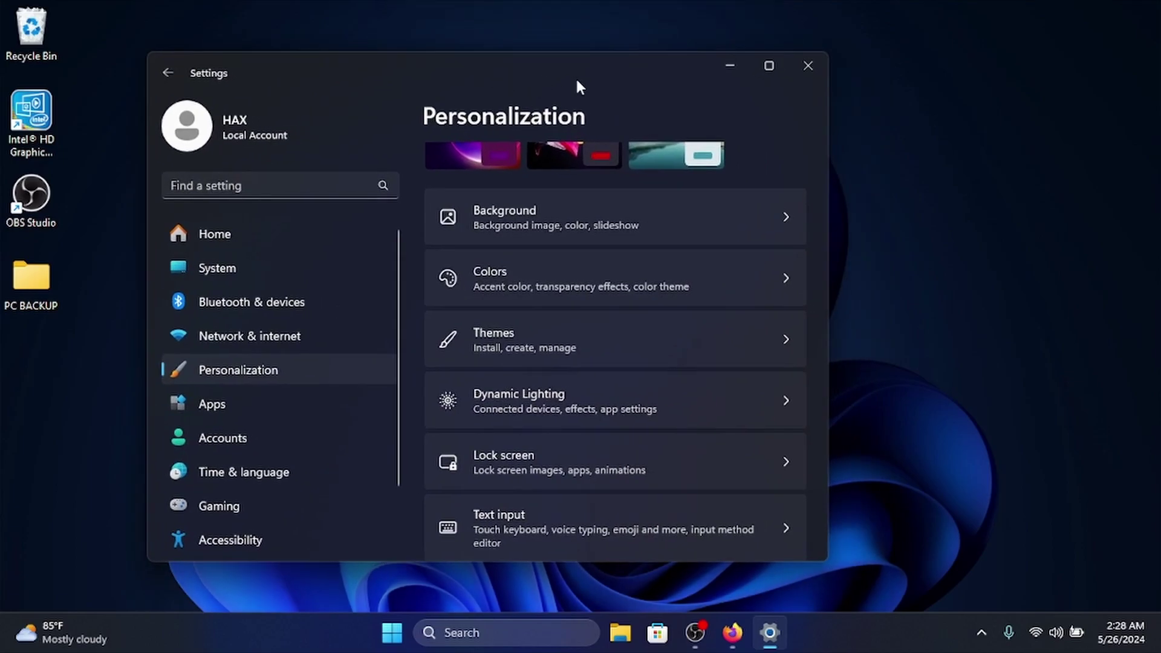
click(807, 66)
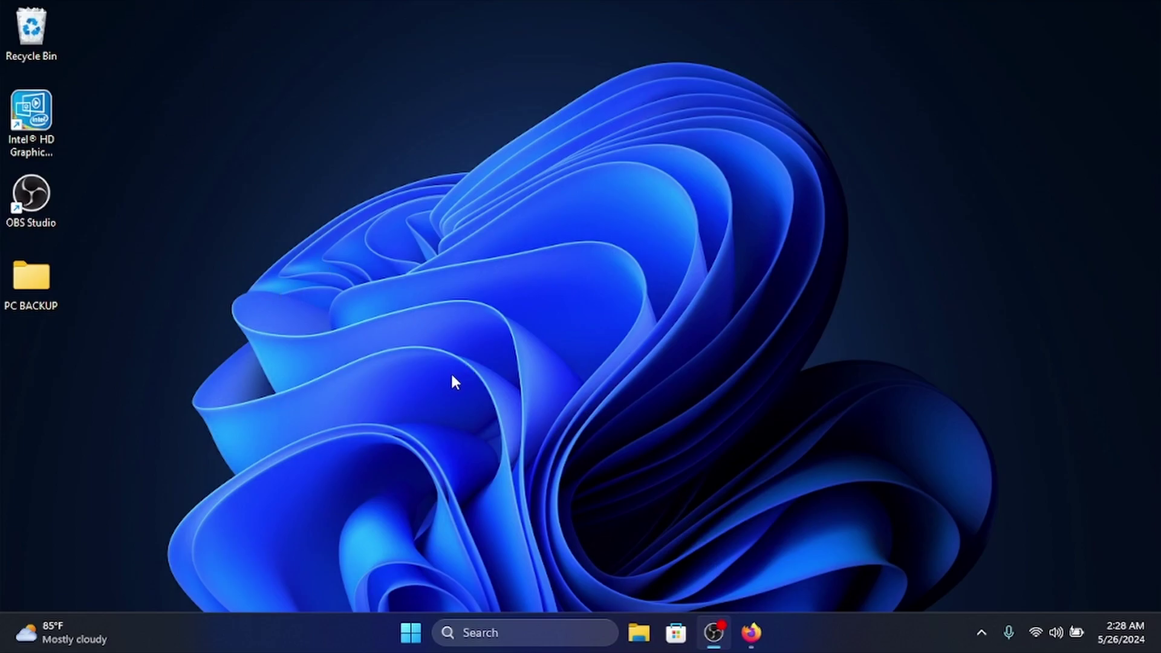
Reopen Windows Settings, look through the Personalization page down to the Start options, and close it again.
click(410, 633)
click(736, 173)
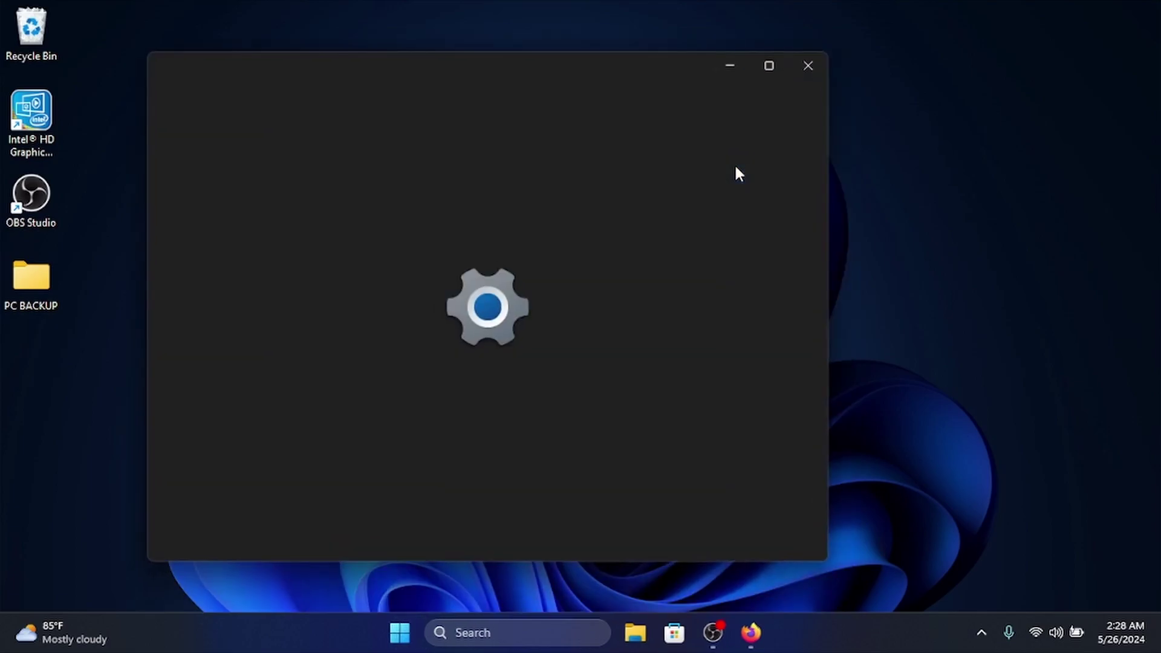
drag(599, 62, 659, 34)
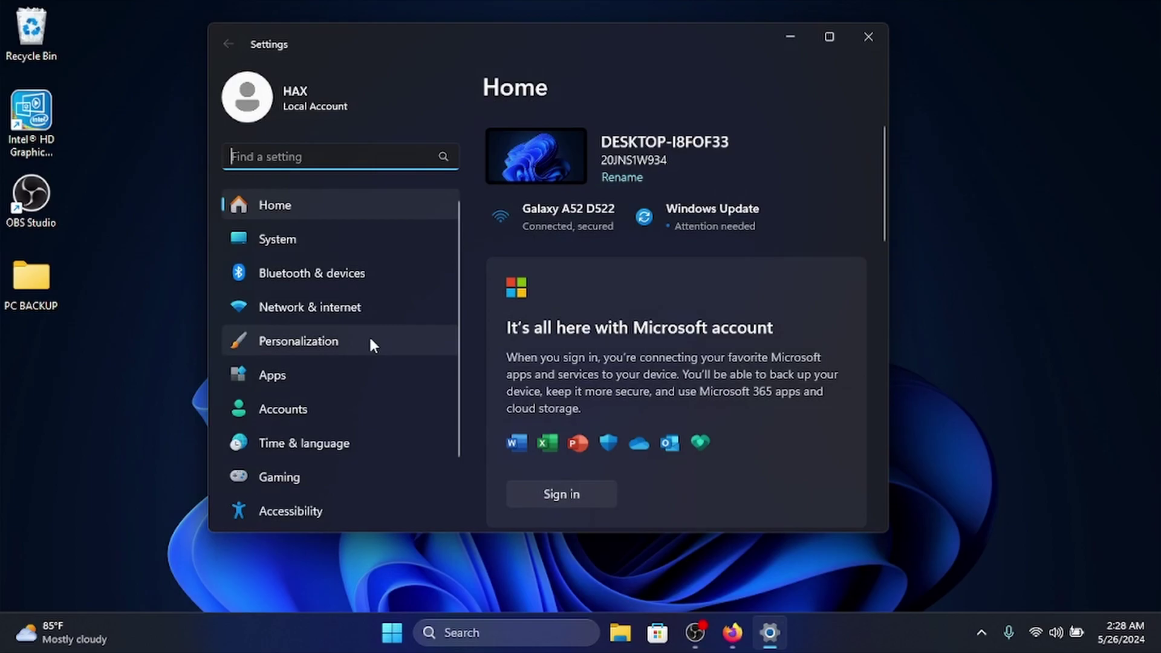
click(371, 342)
scroll(596, 284, down, 5)
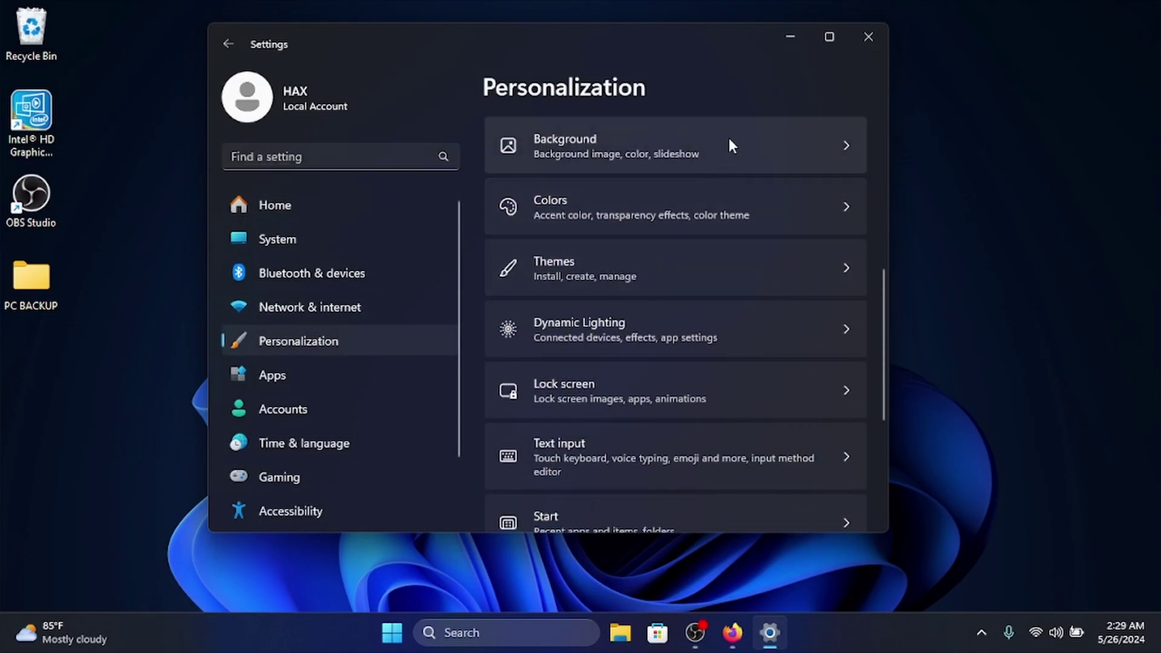
click(869, 37)
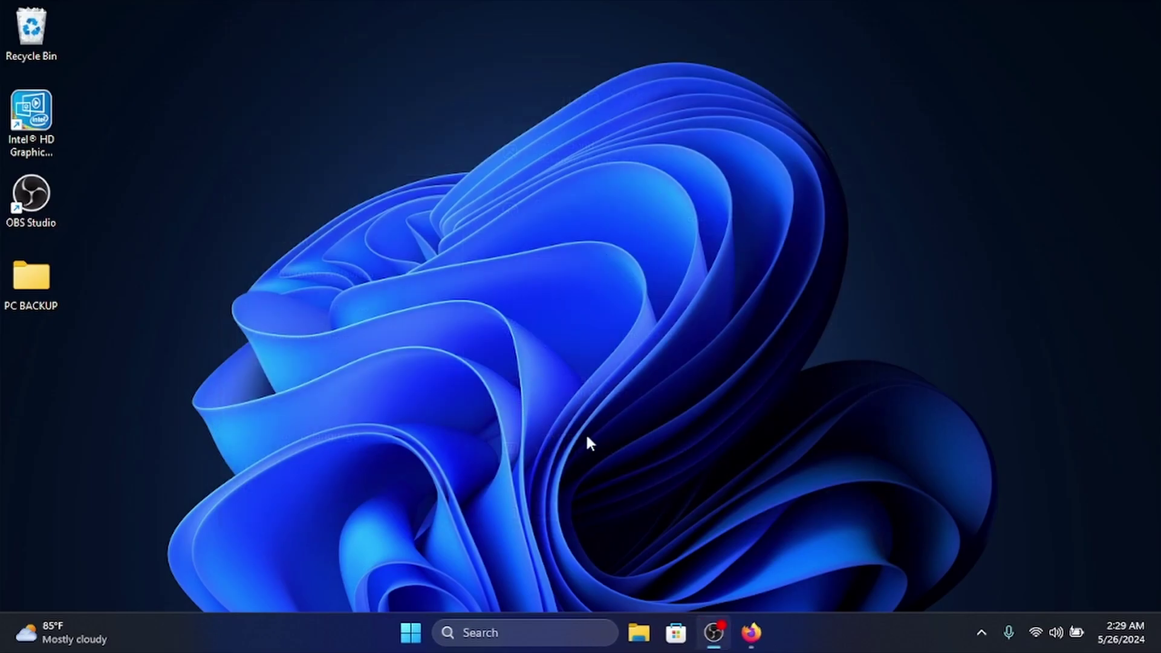
click(632, 632)
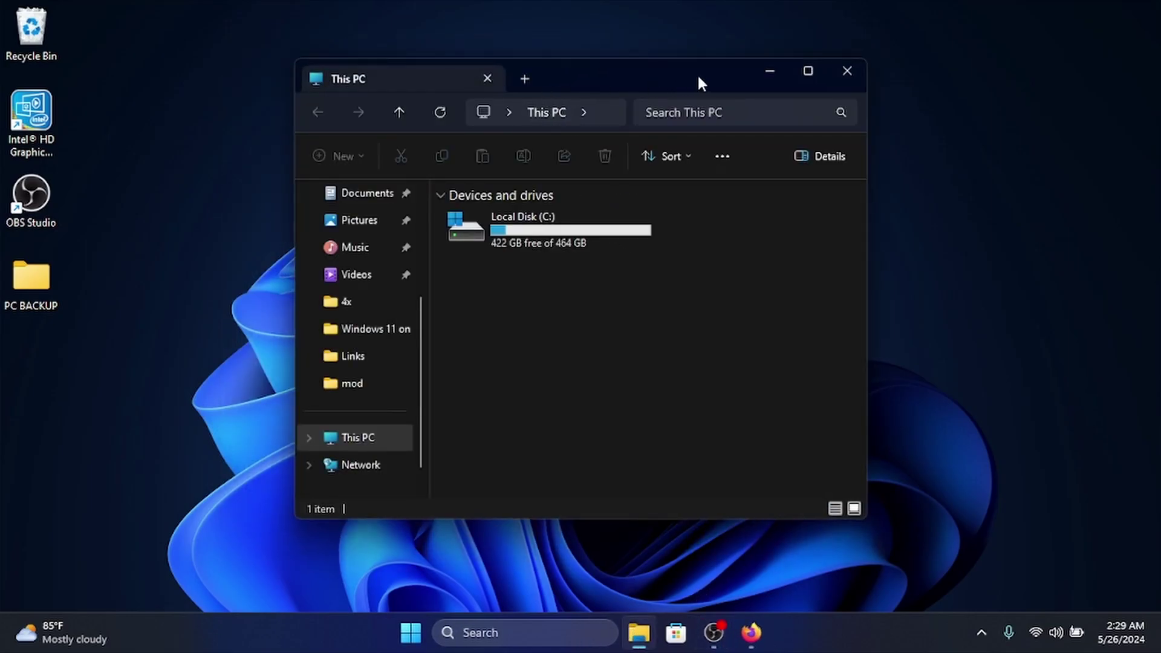
click(847, 72)
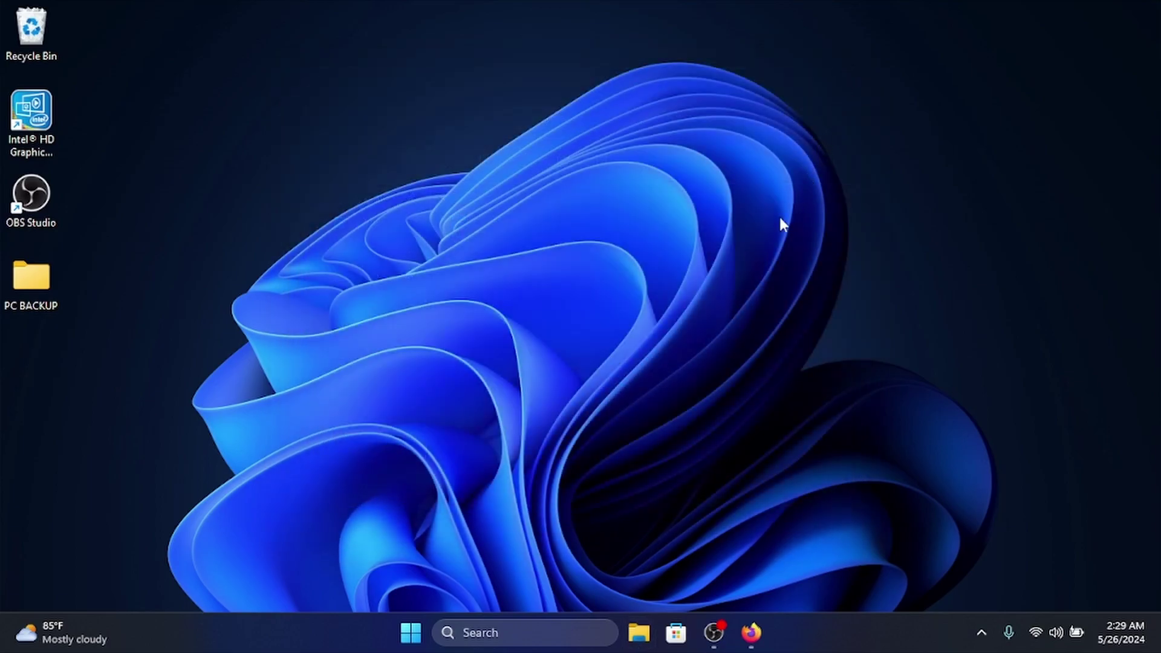
click(409, 635)
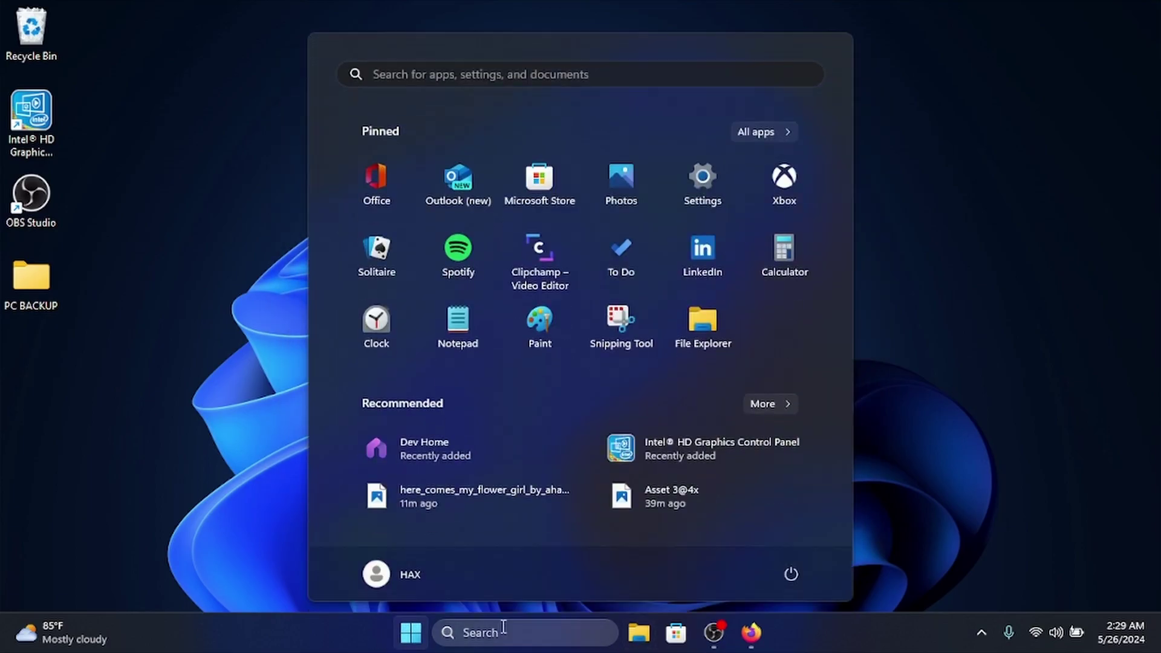
click(691, 175)
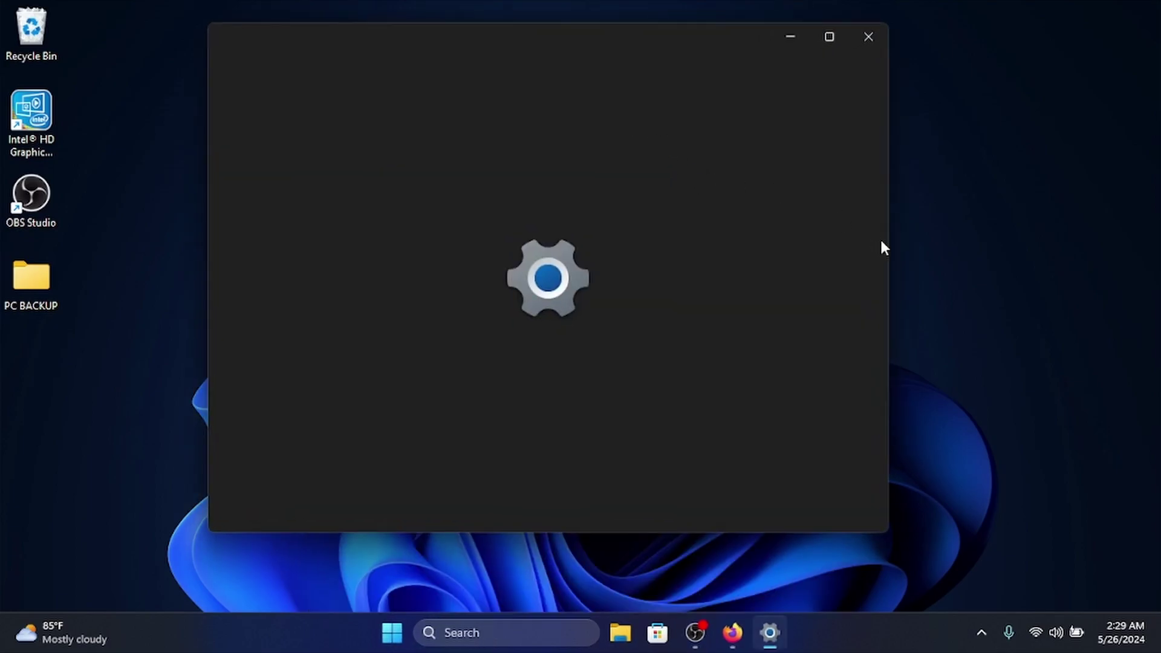
drag(892, 241, 955, 160)
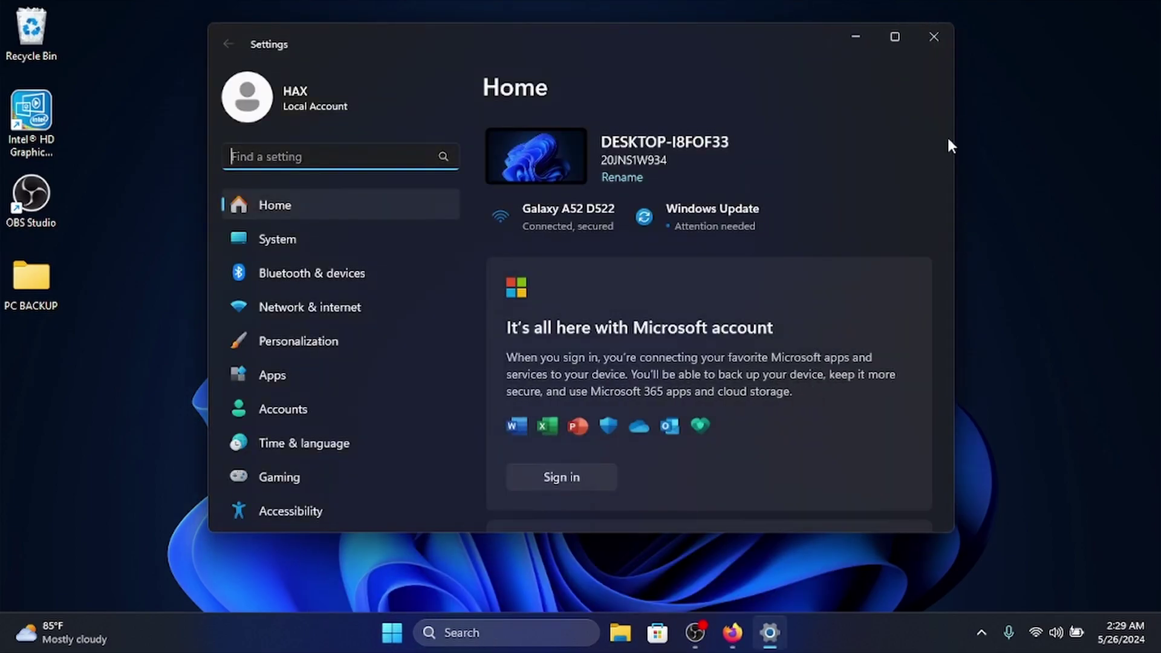
click(935, 40)
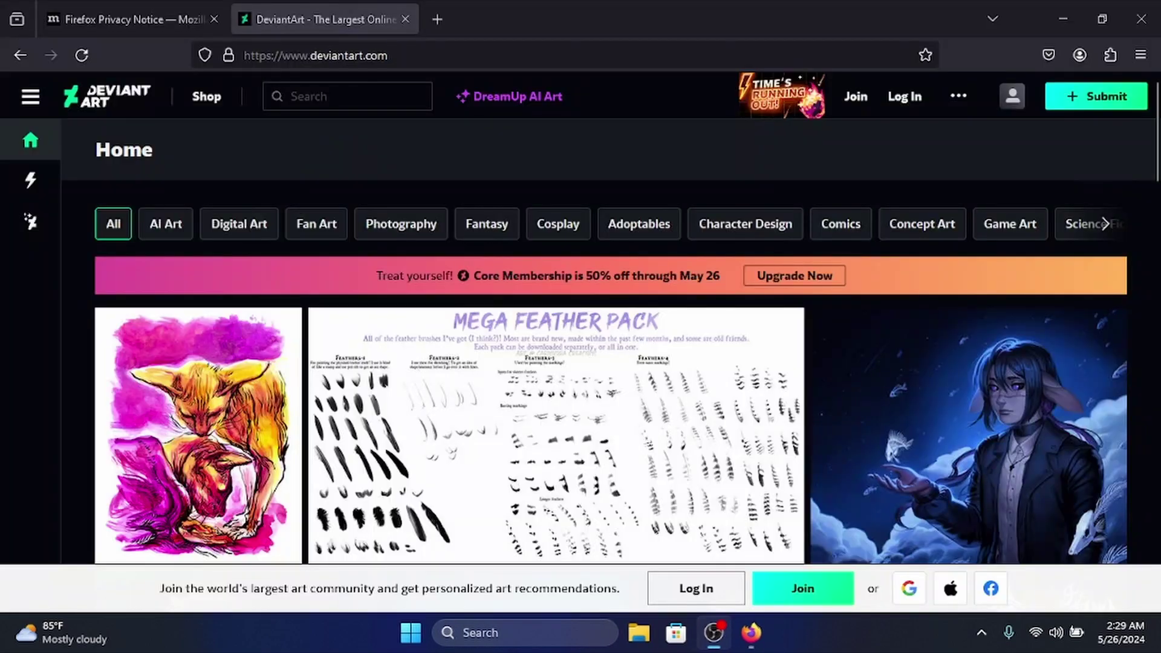
Look over the DeviantArt home page in Firefox and highlight the deviantart name in the site's address.
scroll(852, 282, down, 15)
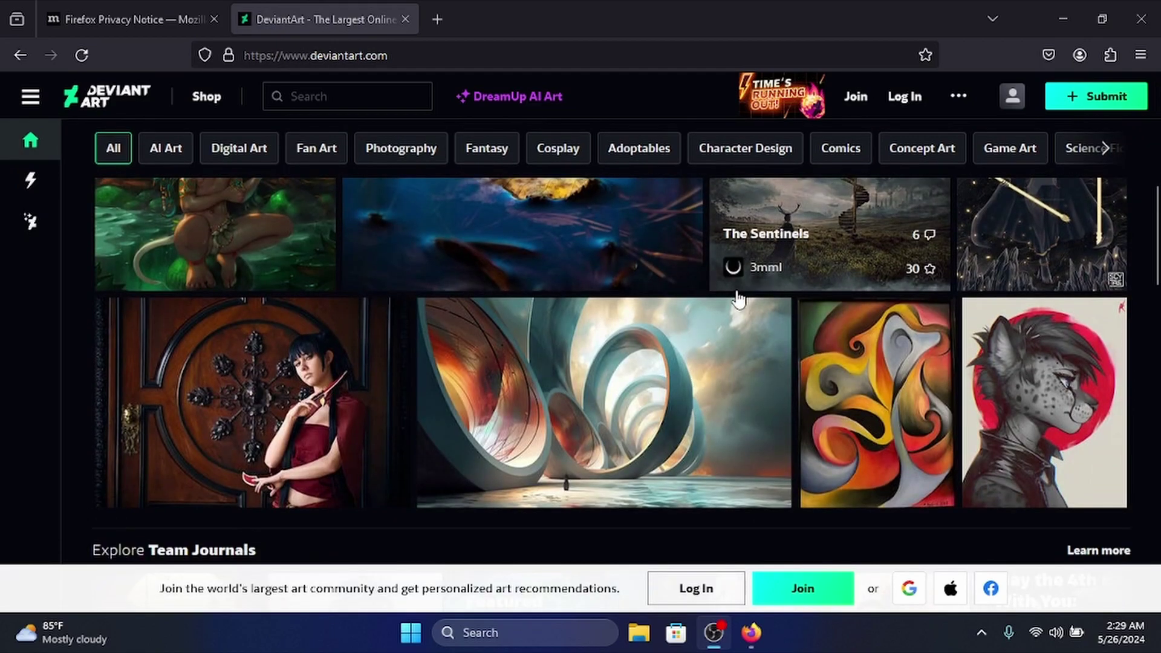
scroll(646, 280, up, 2)
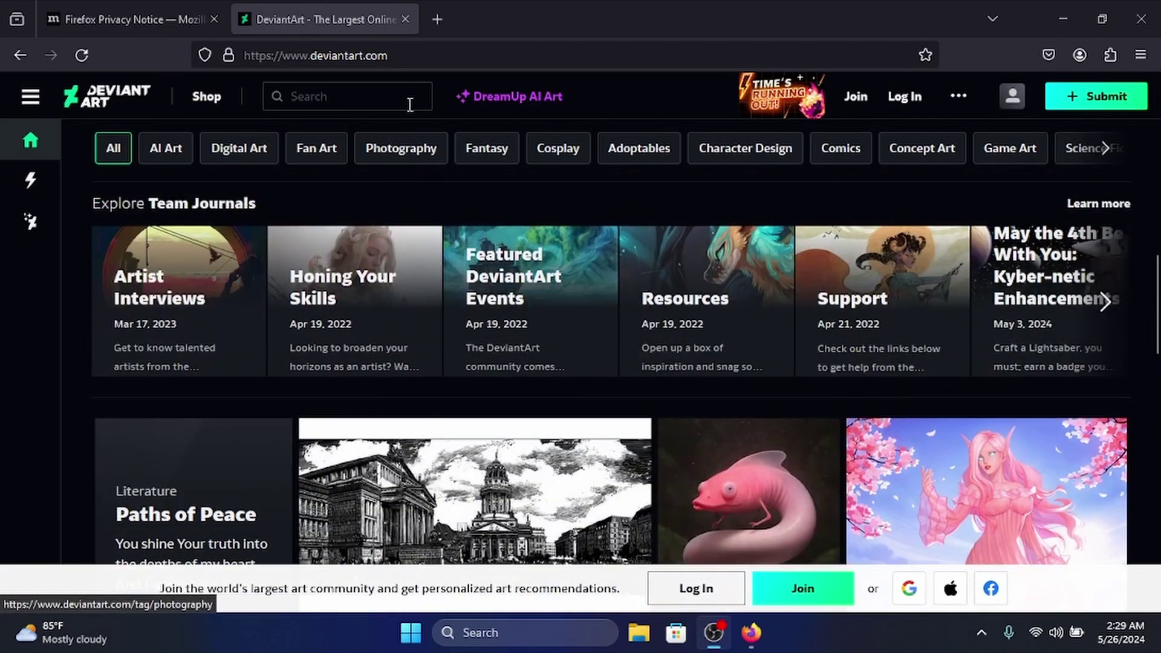
drag(364, 55, 315, 50)
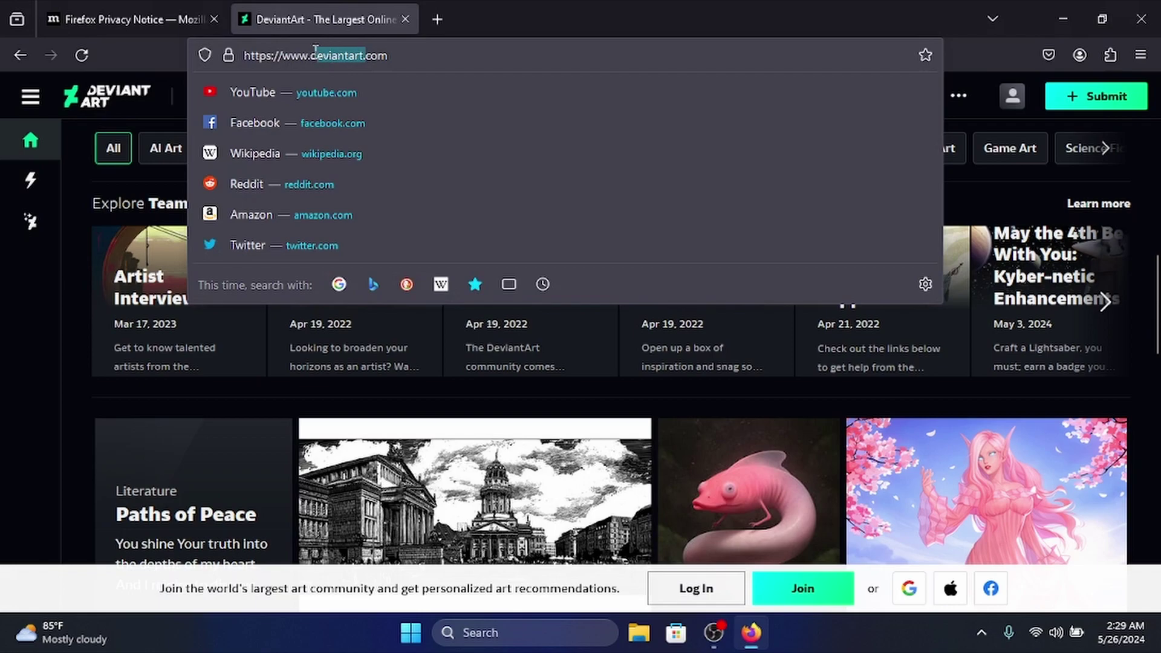
click(400, 57)
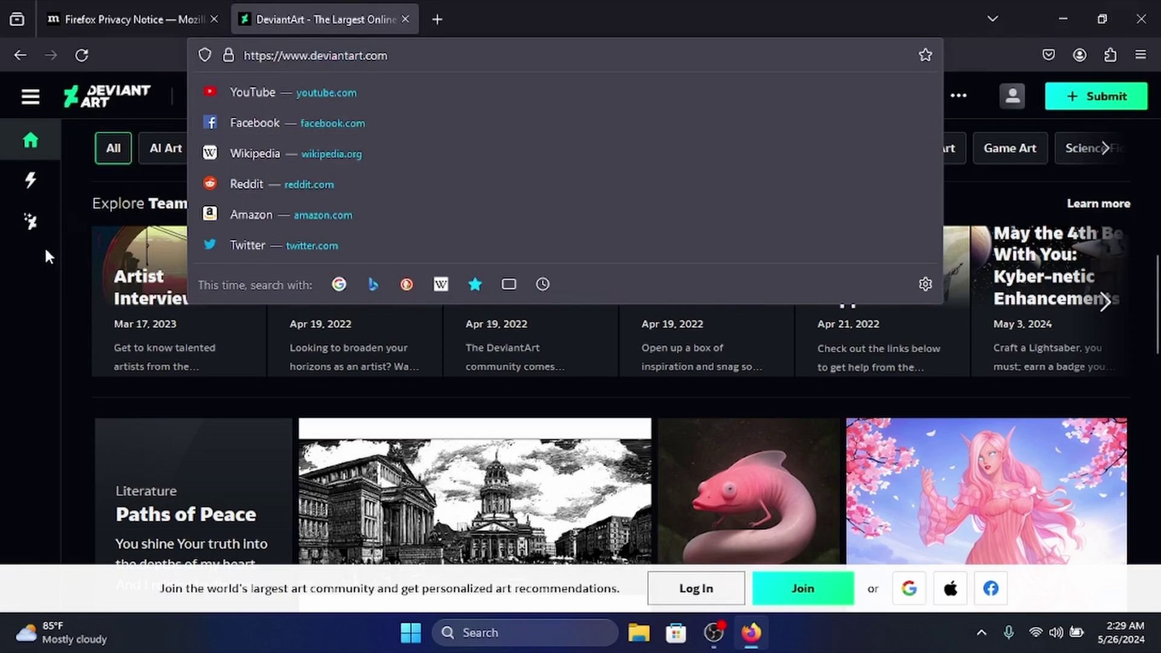
click(39, 267)
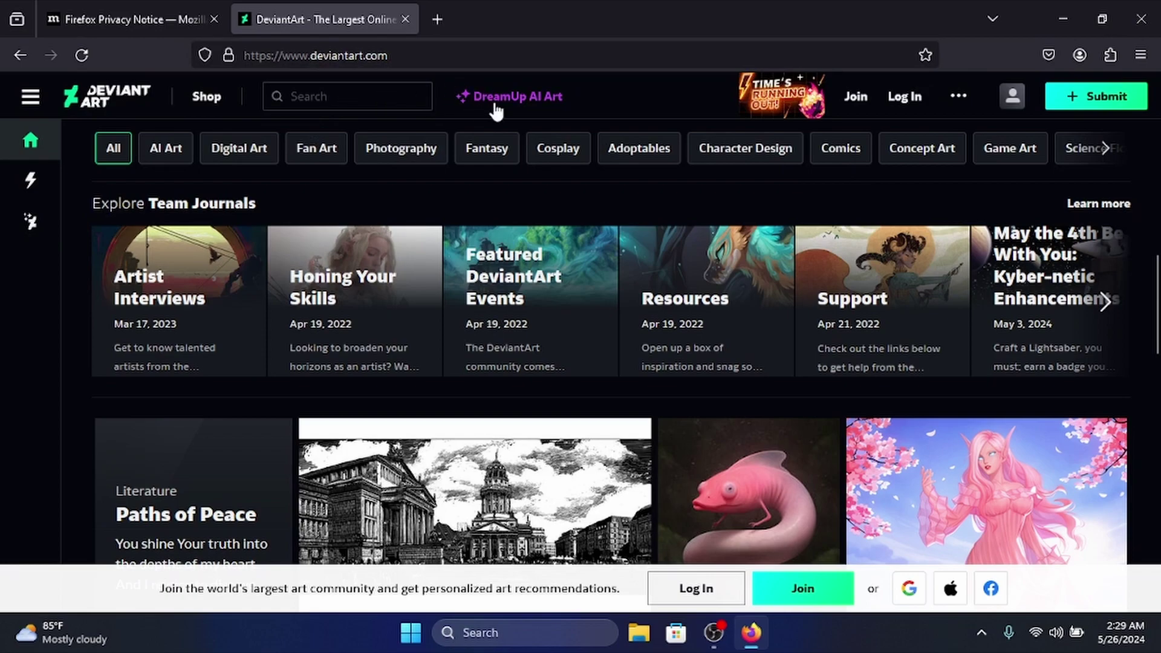
Examine the artwork on the DeviantArt home page through to the end of the feed and return to its beginning.
scroll(514, 130, down, 2)
scroll(513, 130, down, 8)
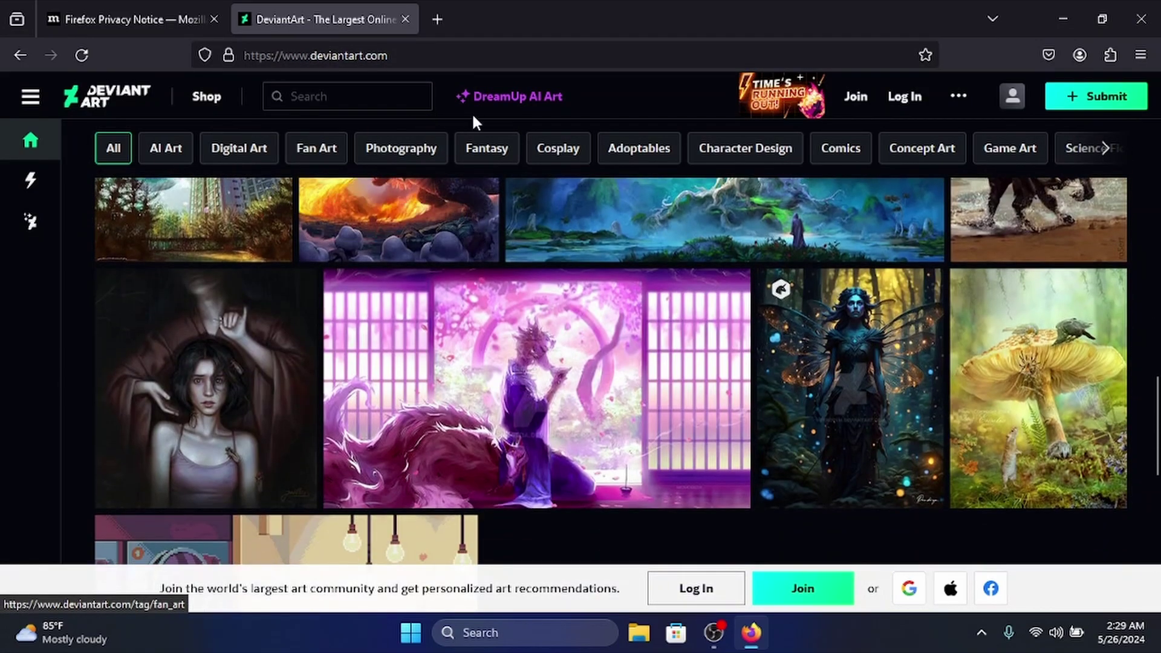
scroll(614, 259, down, 3)
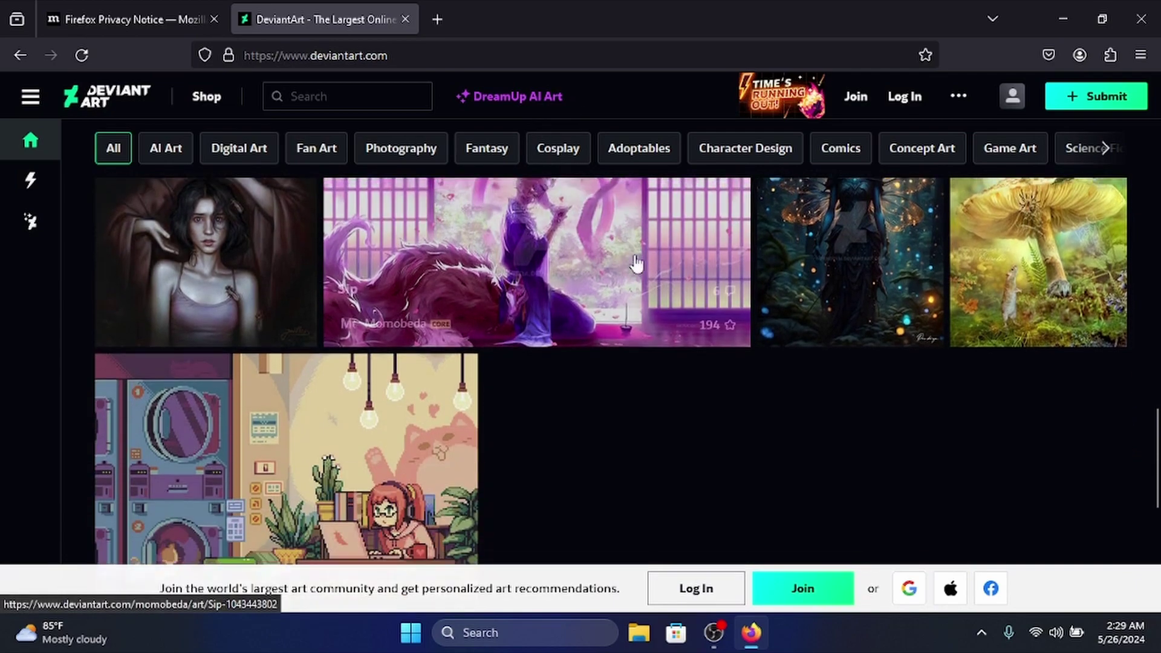
scroll(446, 262, down, 6)
scroll(405, 298, up, 6)
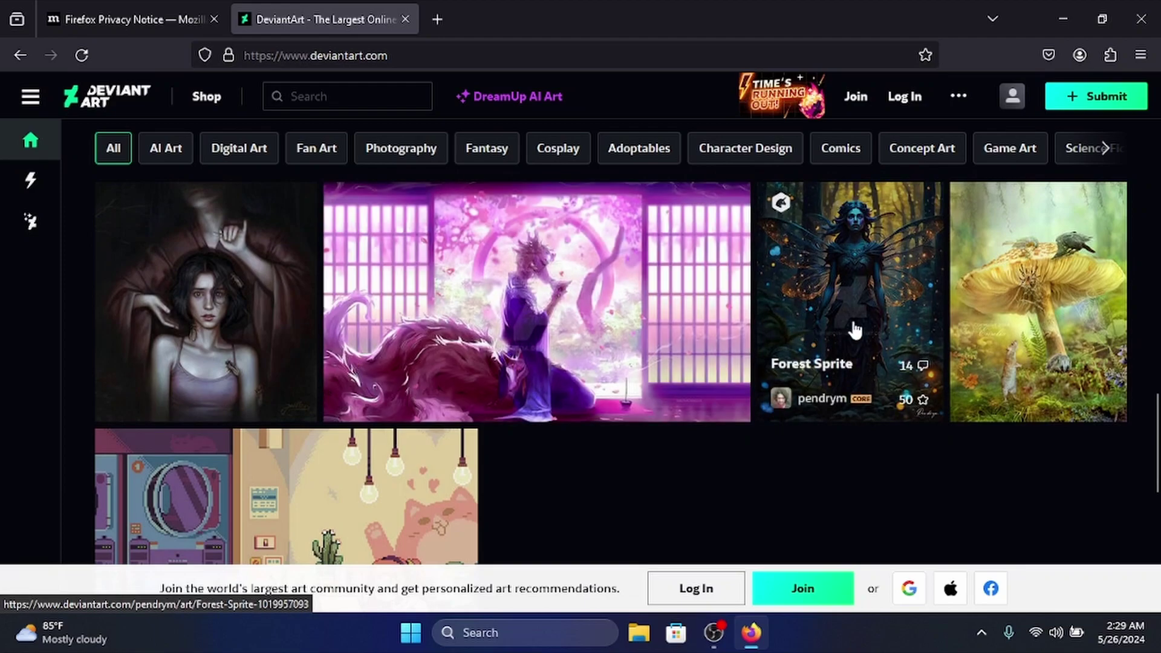
scroll(856, 329, up, 3)
scroll(794, 307, up, 3)
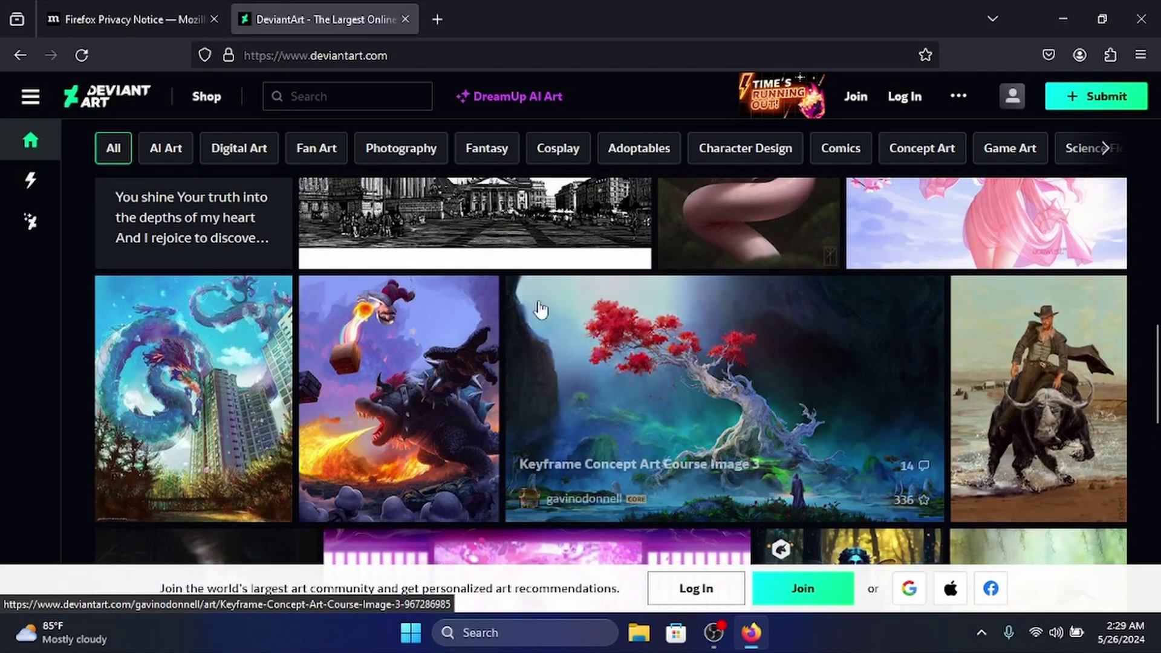
scroll(676, 308, up, 3)
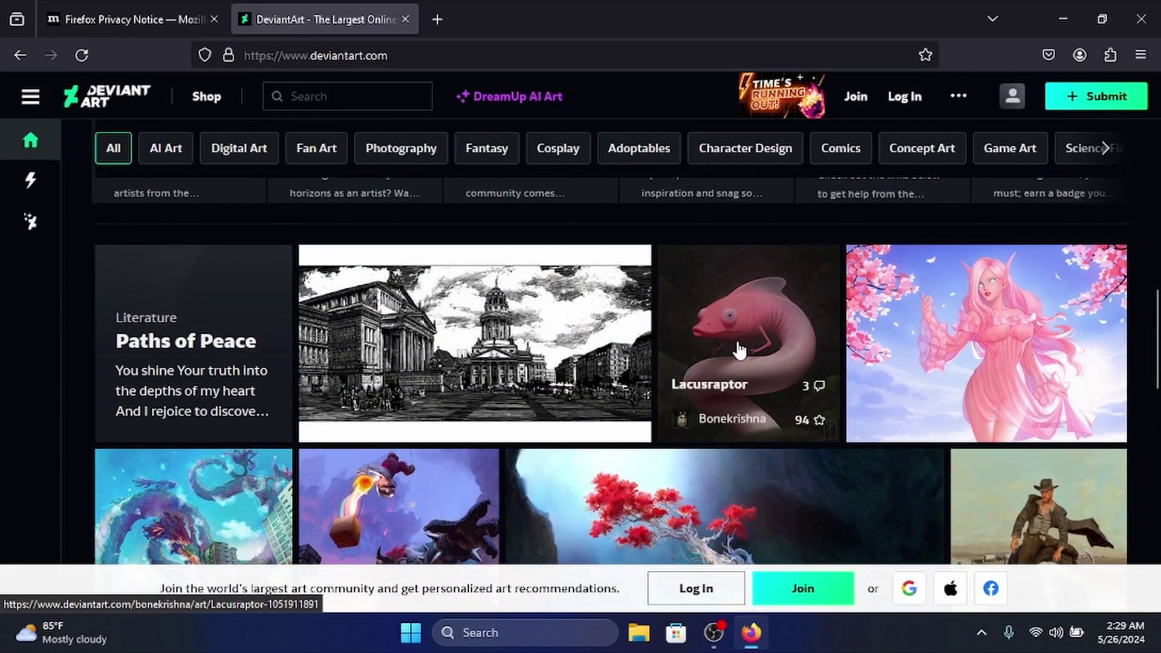
scroll(424, 266, up, 6)
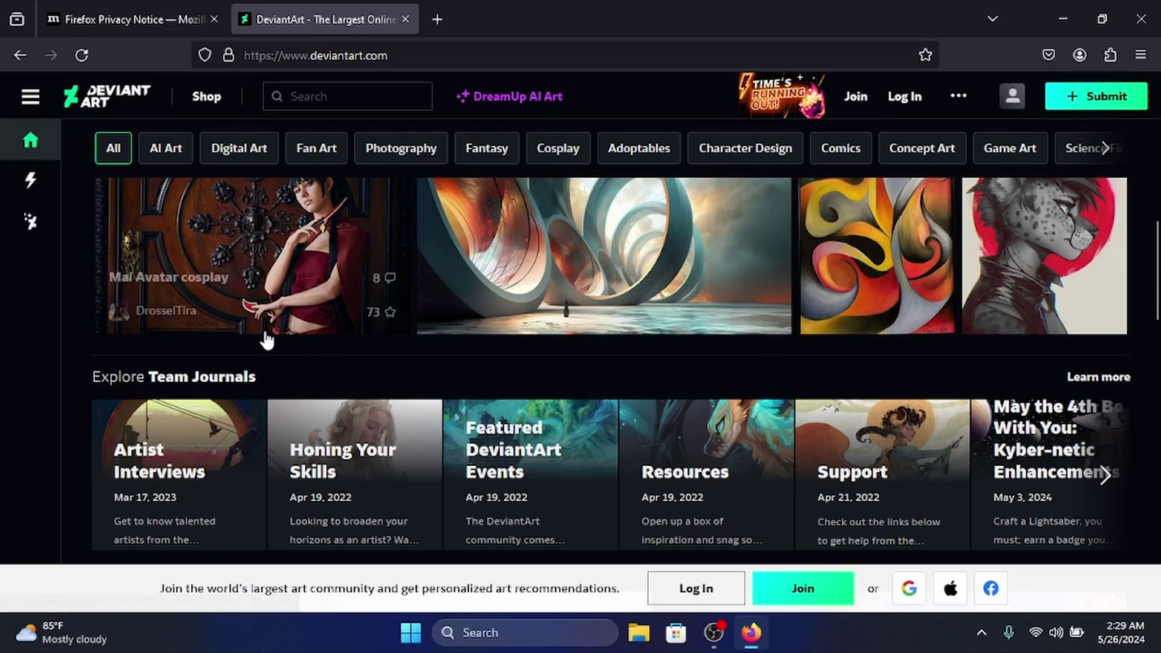
scroll(265, 337, up, 3)
scroll(532, 316, up, 2)
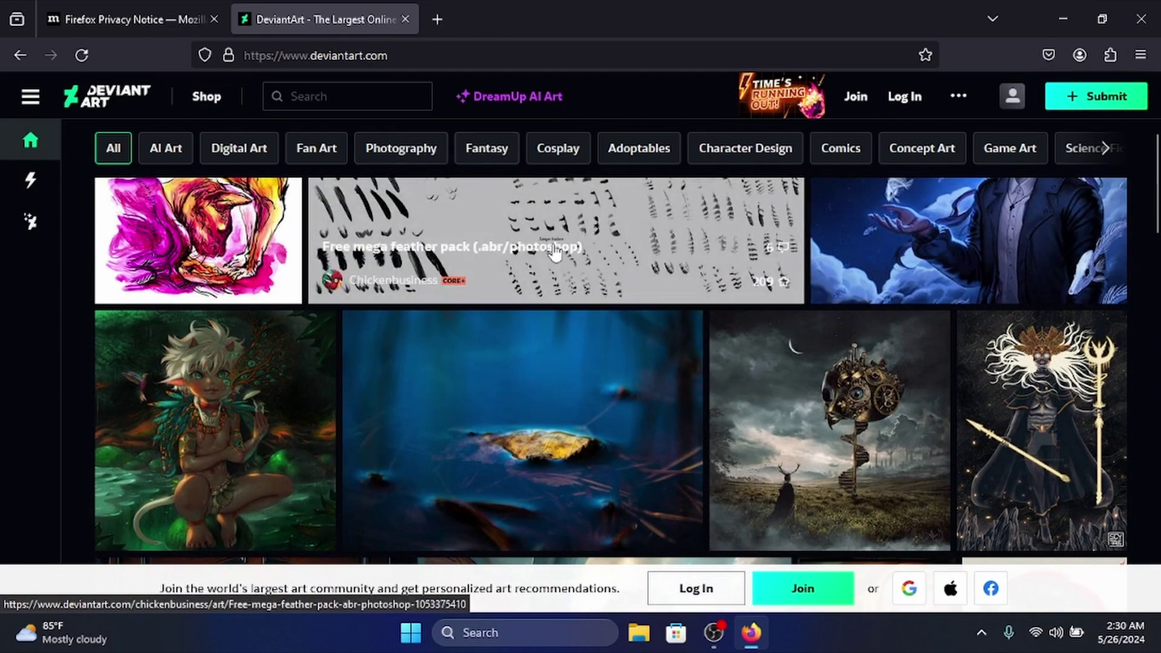
scroll(681, 407, down, 5)
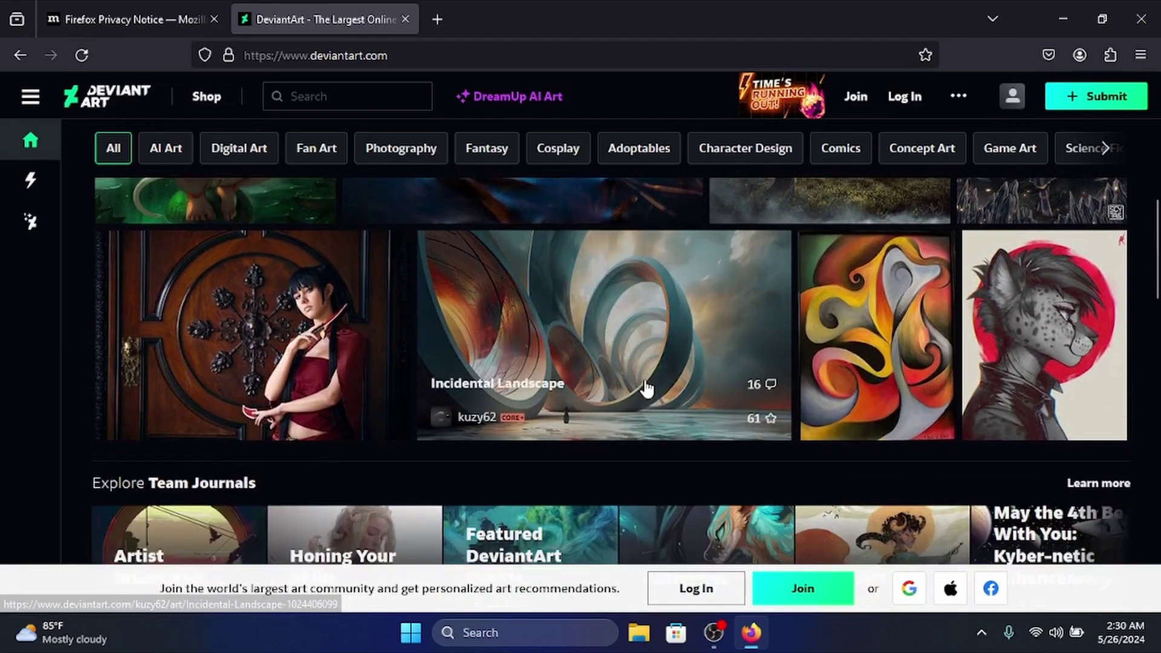
scroll(619, 361, down, 6)
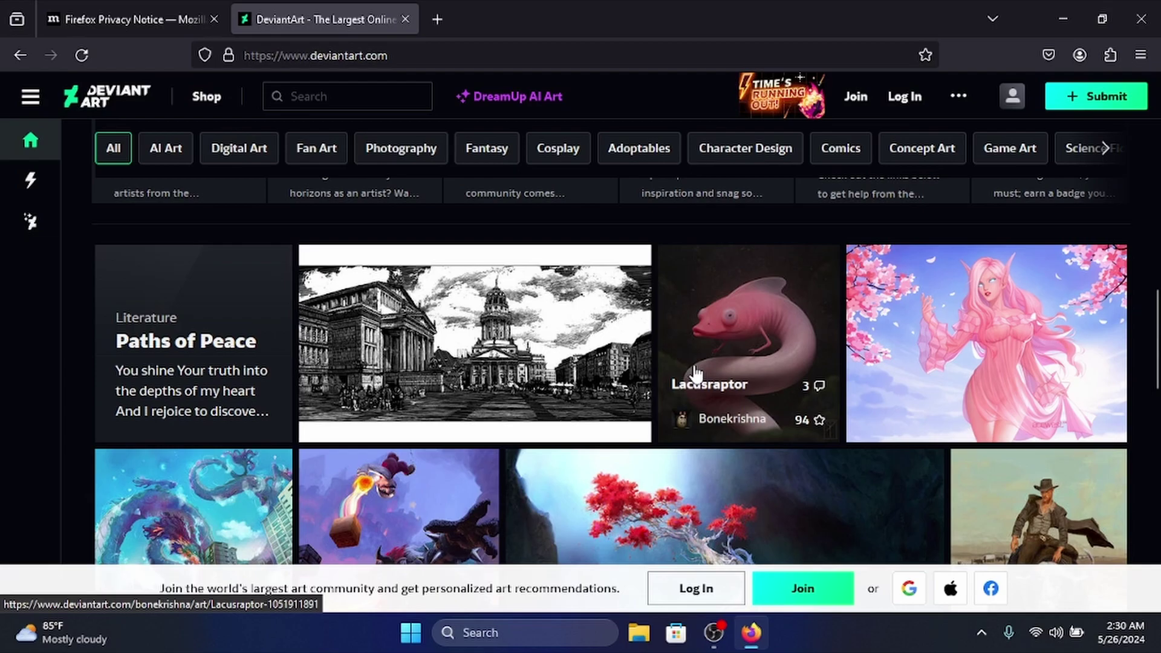
scroll(694, 373, down, 5)
scroll(691, 367, down, 2)
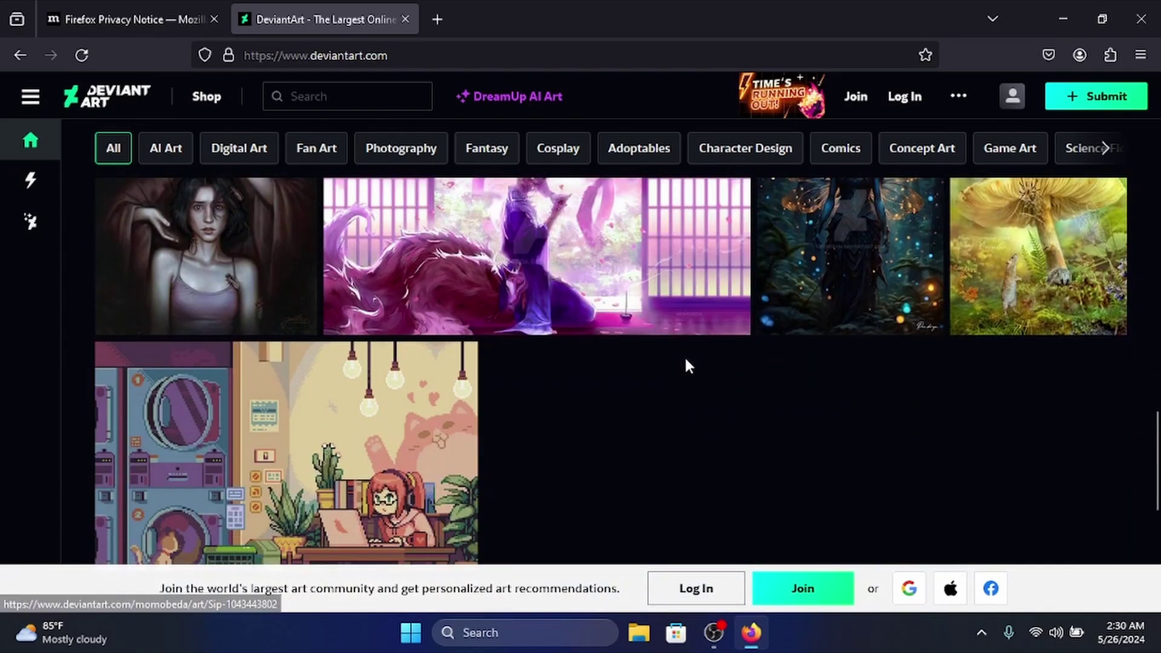
scroll(689, 362, up, 15)
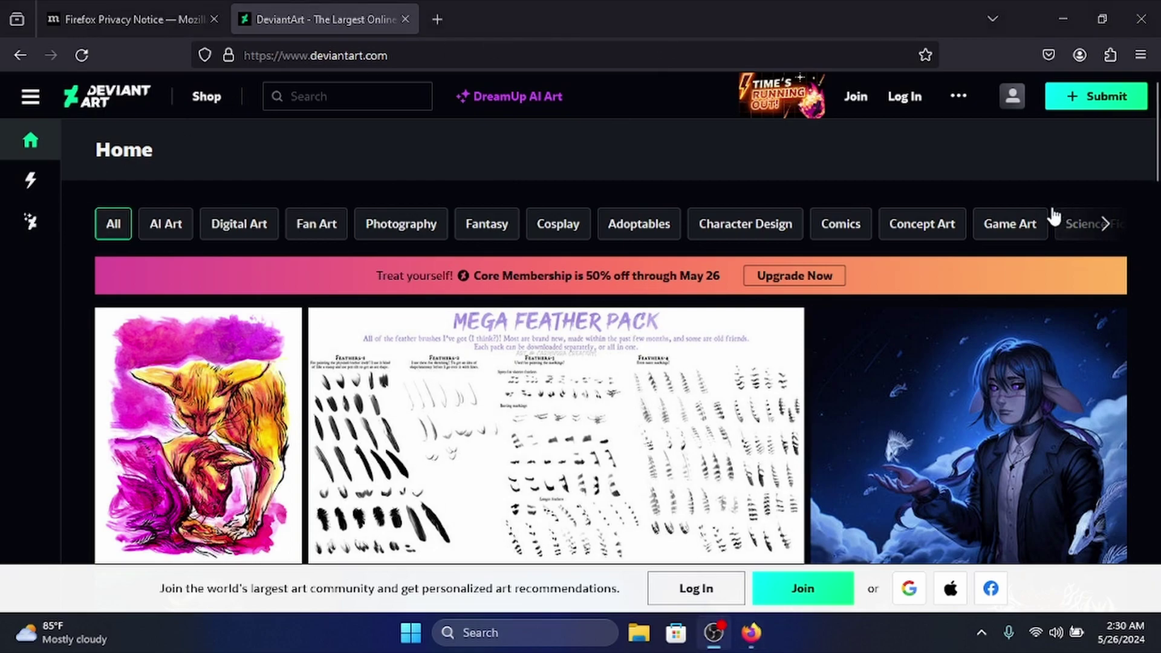
Open DeviantArt's Log In page and review its sign-in and join options.
click(912, 102)
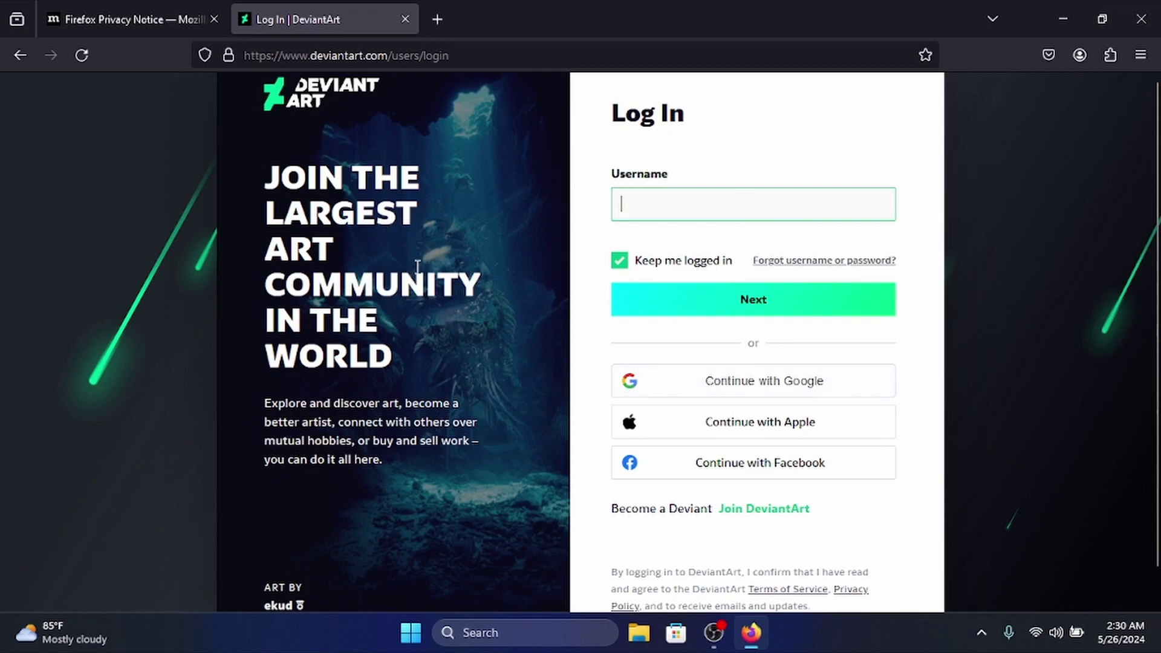
scroll(393, 319, down, 1)
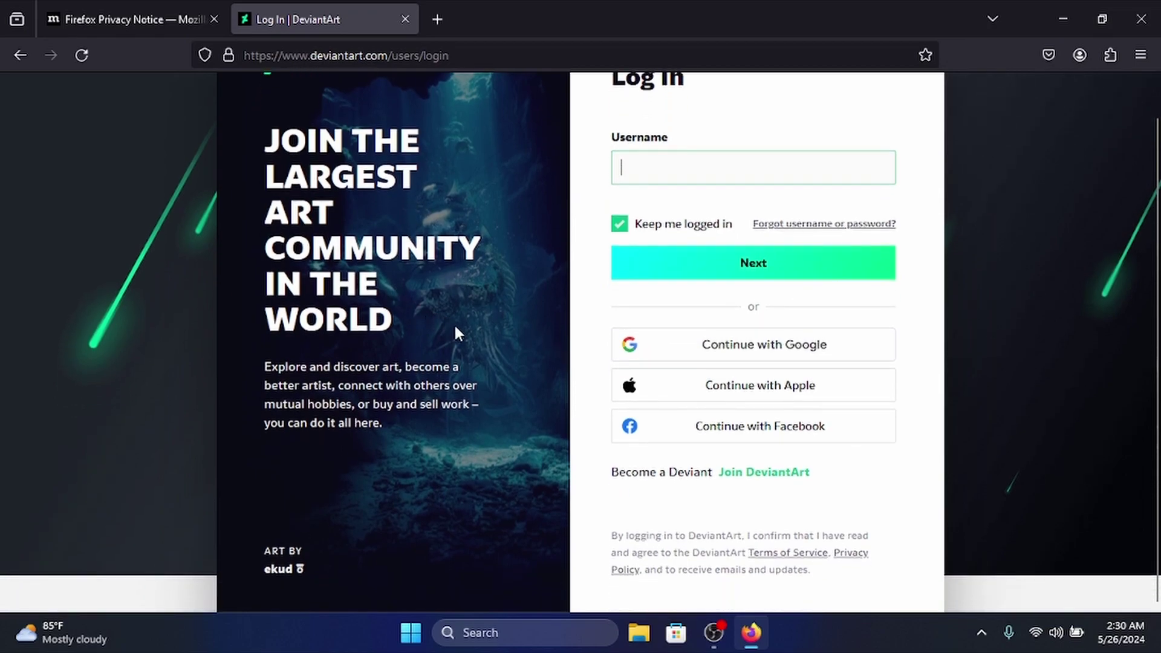
scroll(440, 313, up, 1)
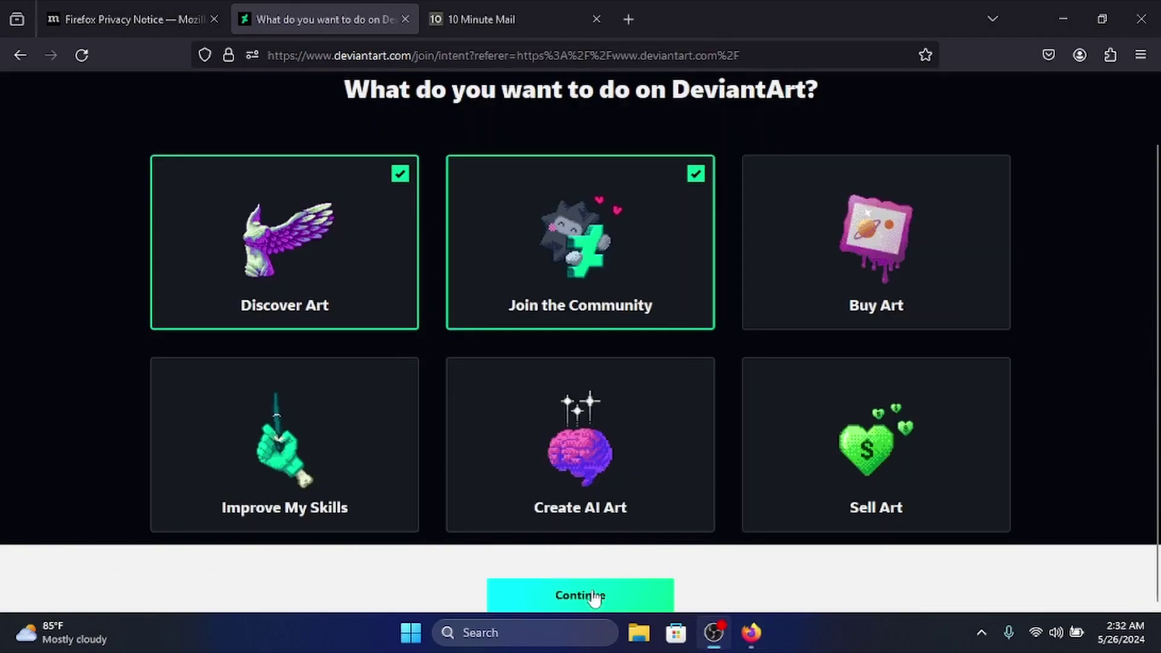
Submit Discover Art and Join the Community as the intended uses of DeviantArt.
click(586, 596)
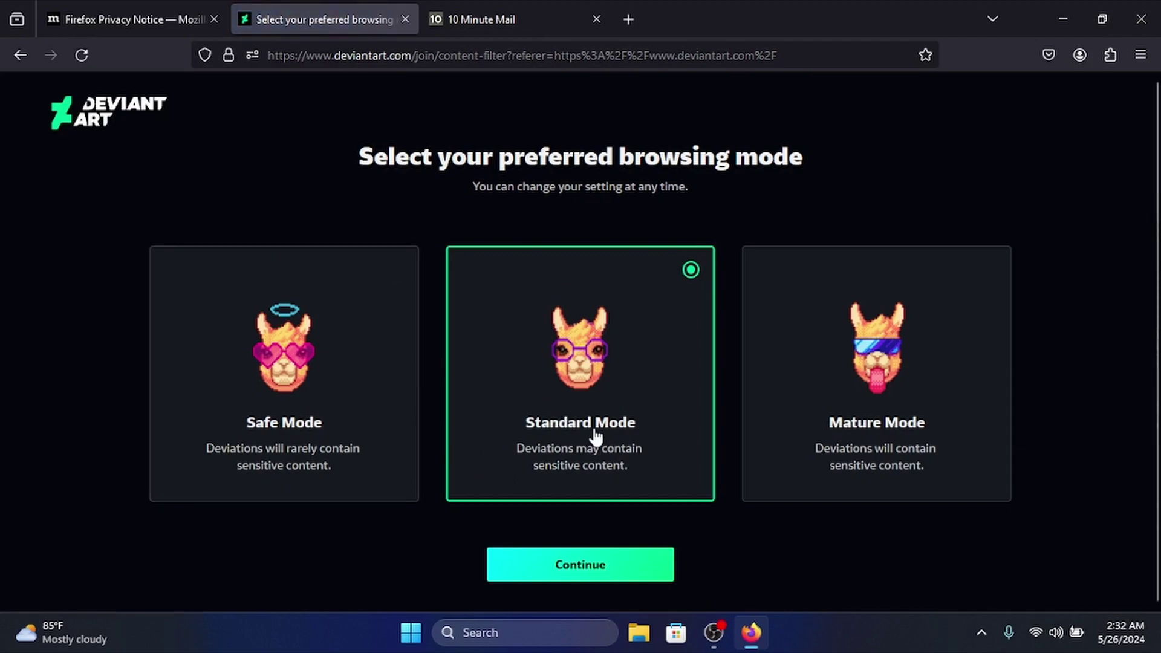
Set Mature Mode as the preferred browsing mode and continue the account setup.
click(868, 417)
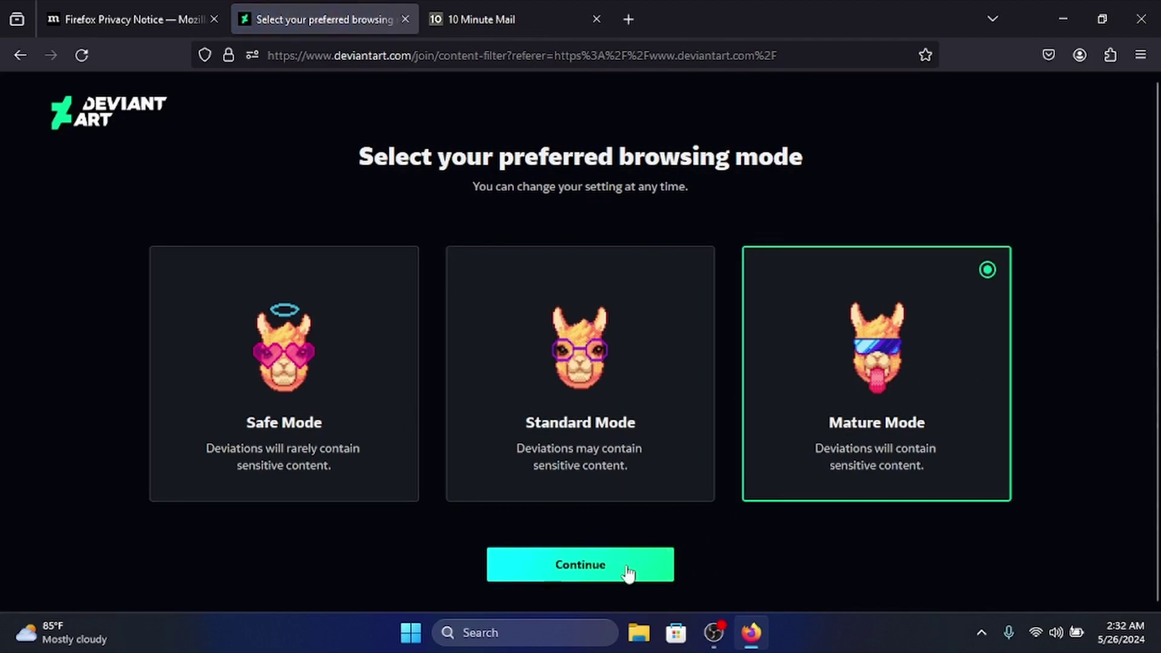
click(629, 572)
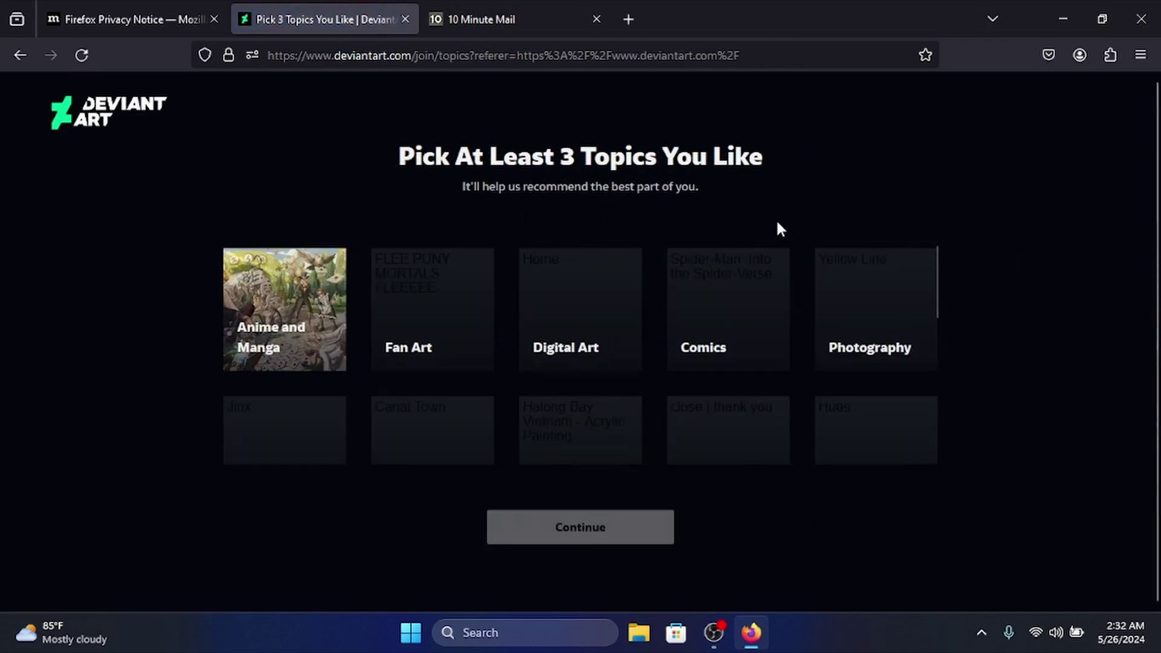
Submit Fan Art, Digital Art, Anime and Manga, Horror, Tutorials and Sketches among the topics of interest.
click(446, 337)
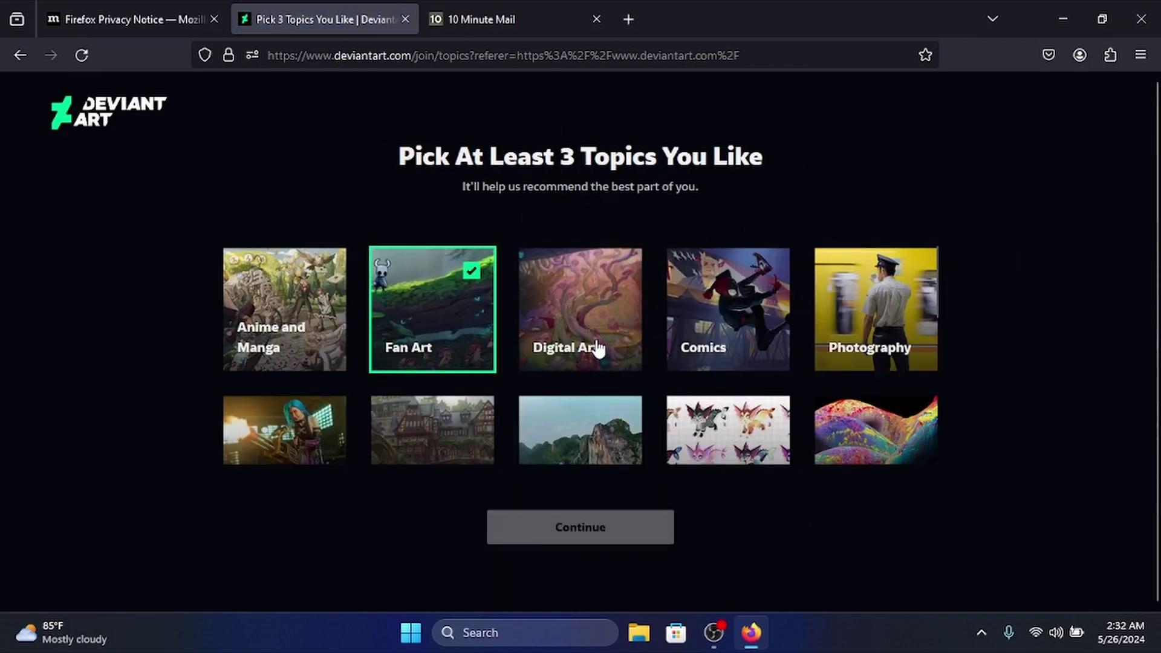
click(596, 345)
click(577, 429)
click(319, 364)
scroll(319, 365, down, 10)
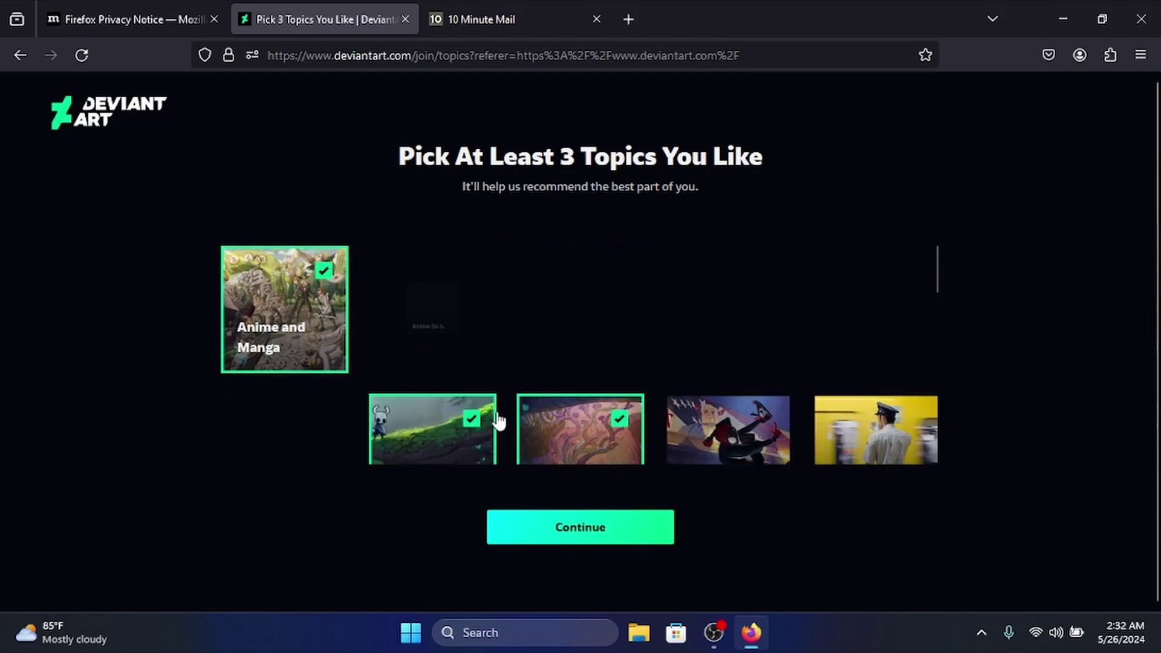
click(576, 317)
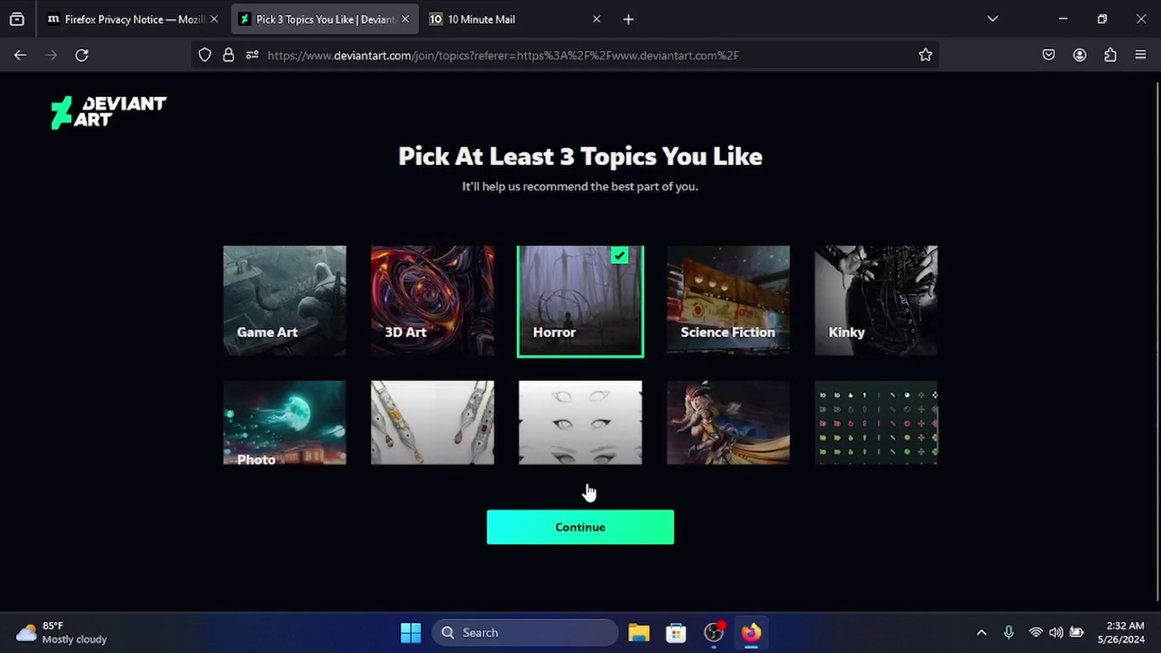
scroll(351, 310, down, 3)
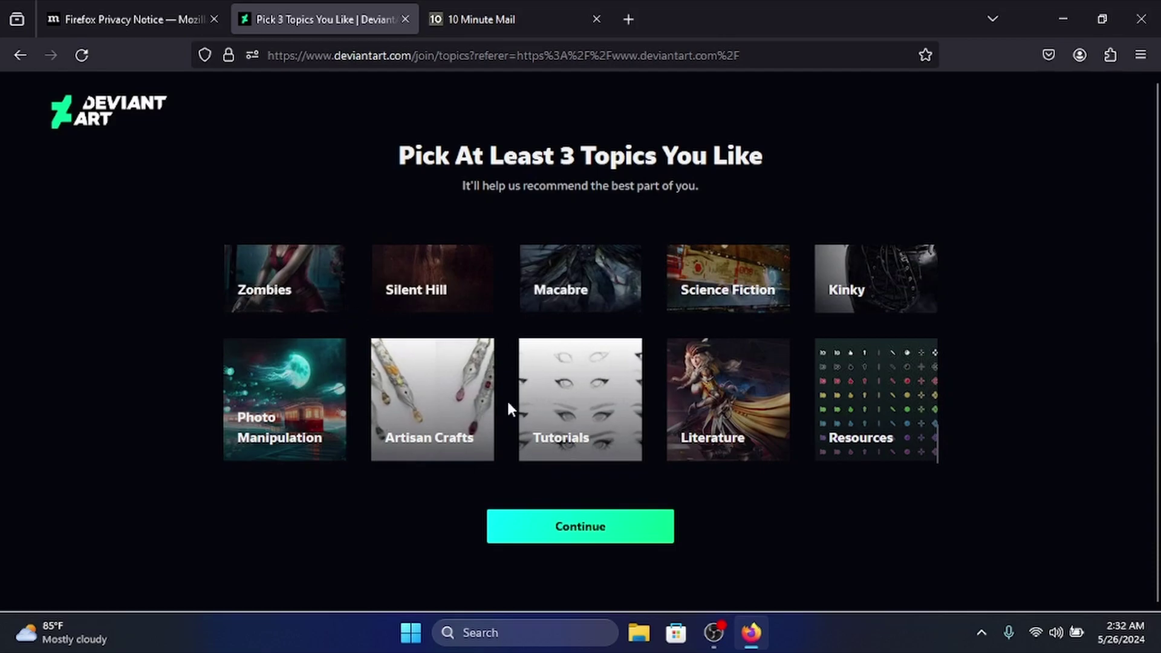
click(555, 415)
scroll(714, 396, down, 2)
click(472, 392)
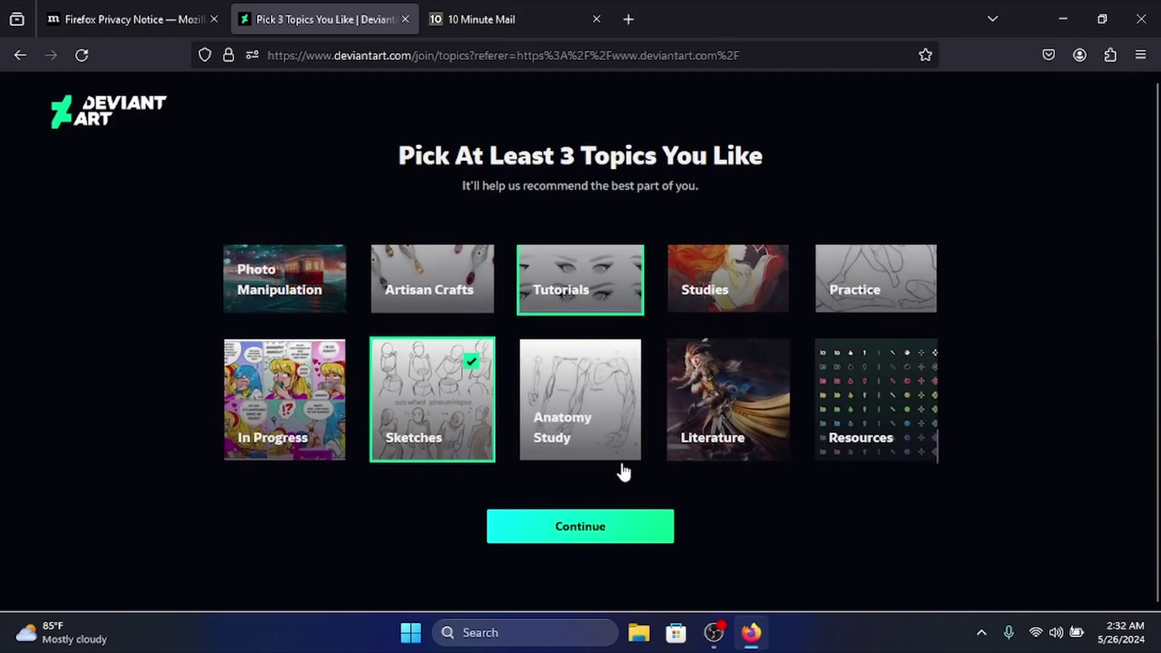
click(591, 535)
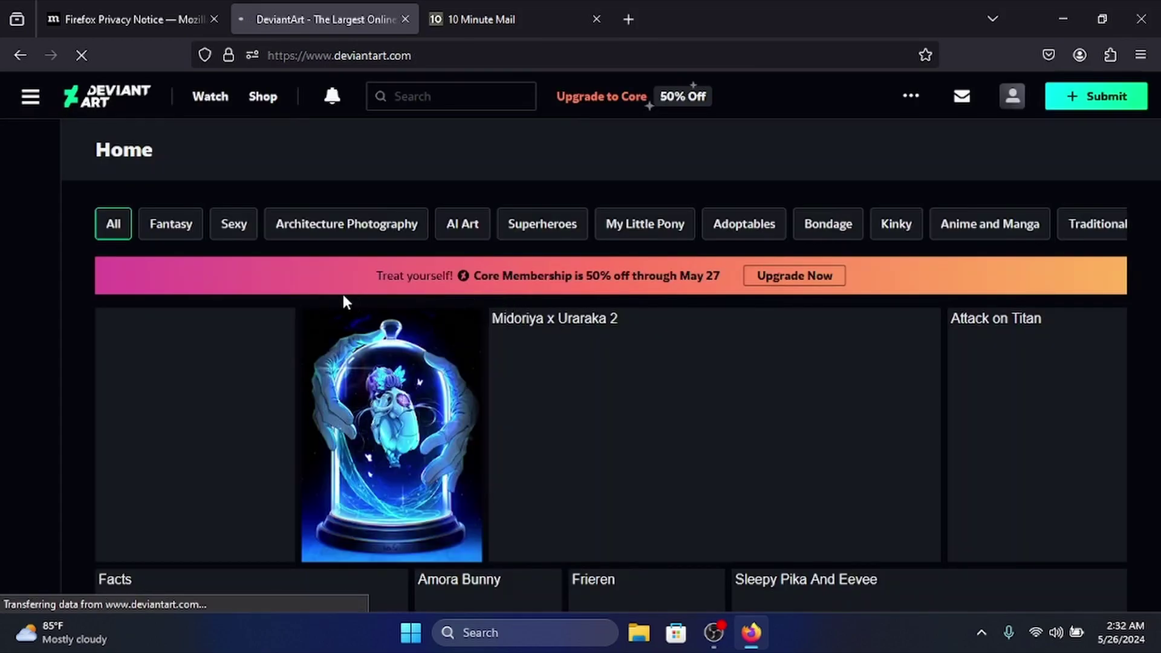
Review the account's email confirmation request and look over the artwork on the signed-in home page.
mouse_move(1023, 103)
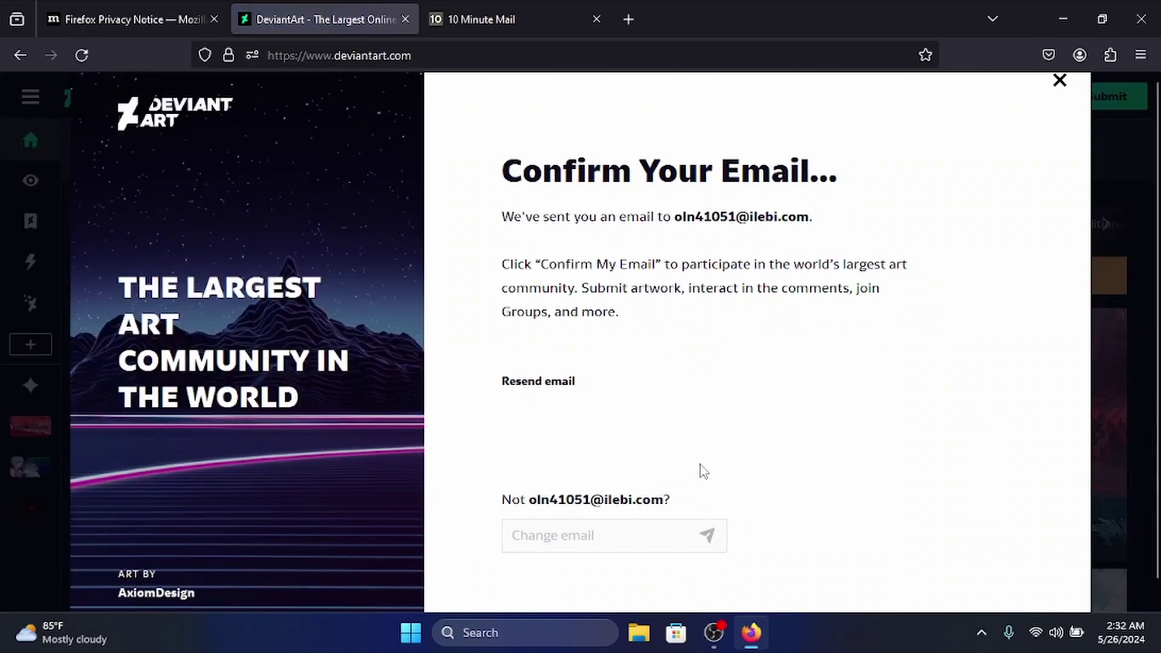
scroll(703, 472, down, 1)
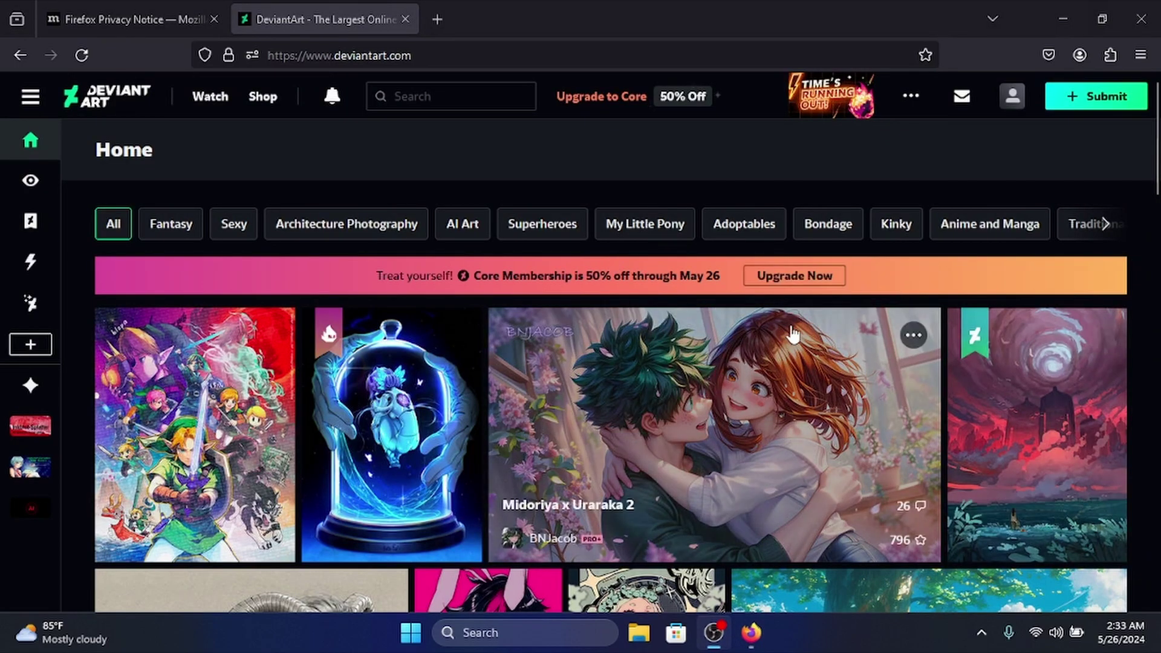
scroll(627, 313, down, 4)
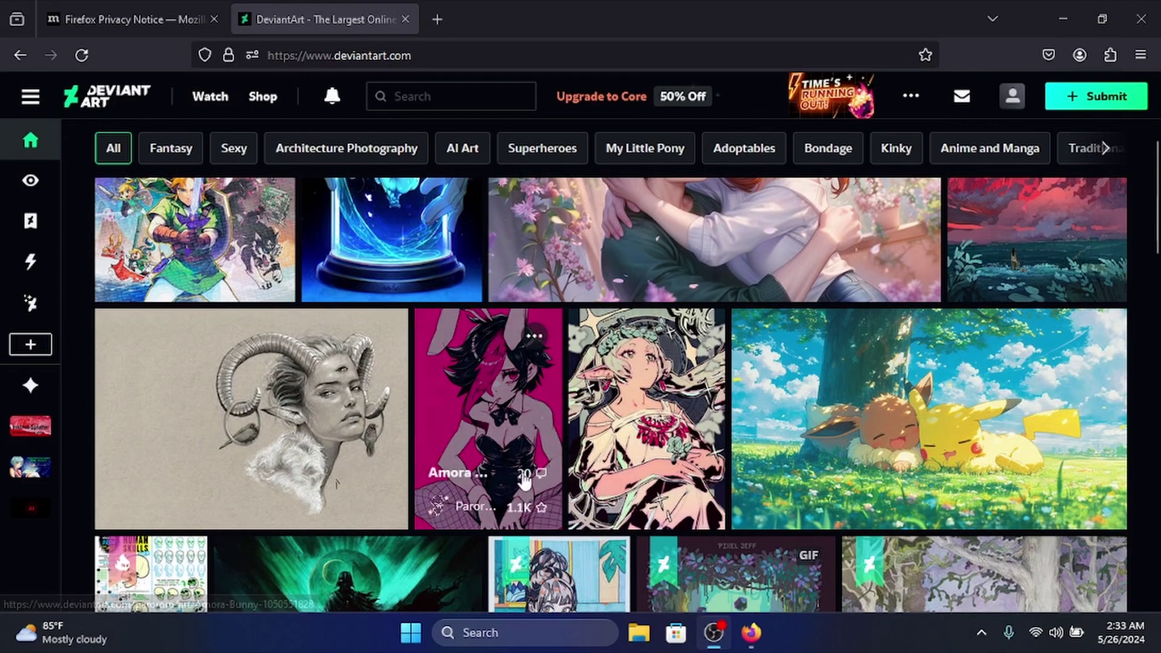
scroll(457, 505, up, 4)
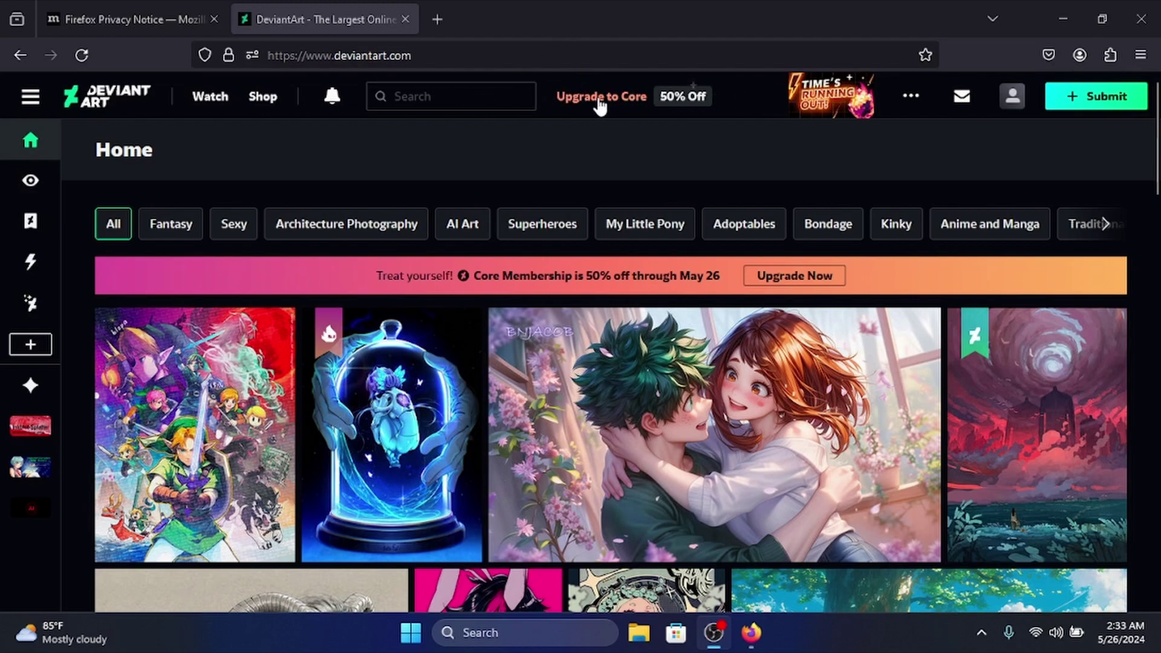
Search DeviantArt for "cursor".
click(477, 95)
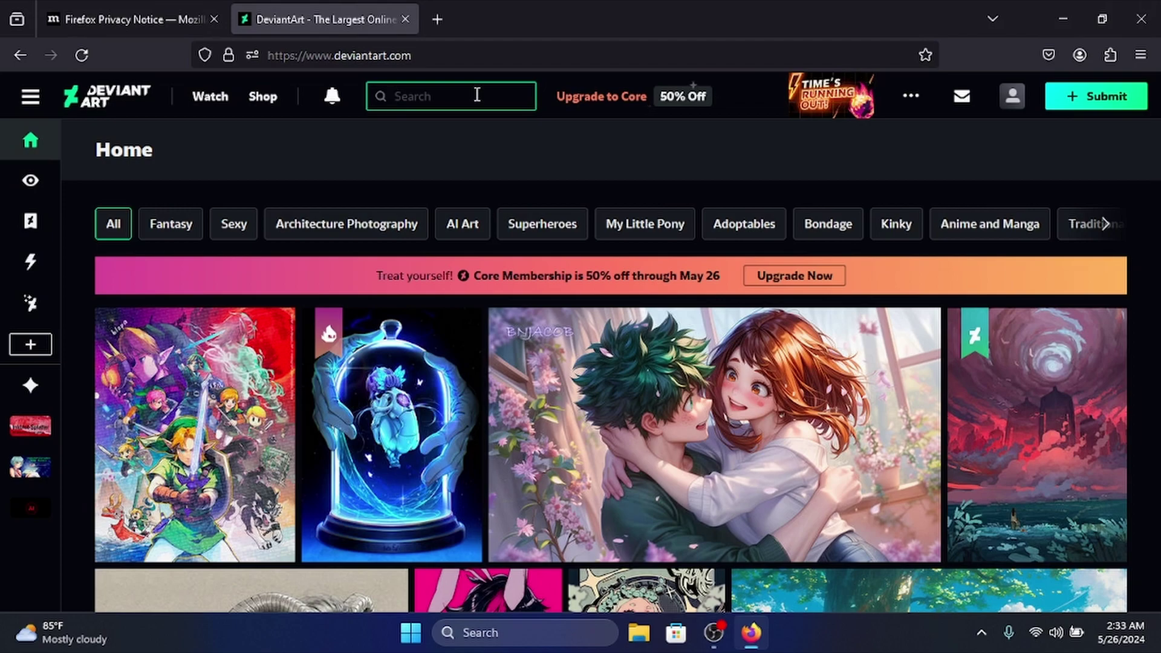
text(curs)
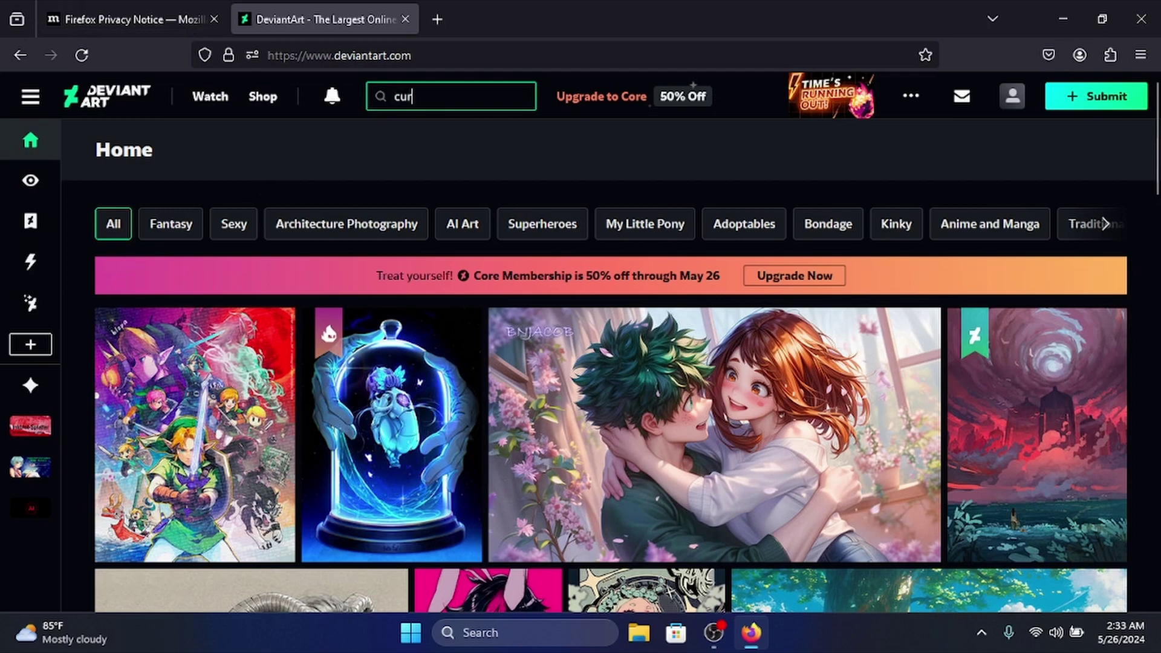
key(Return)
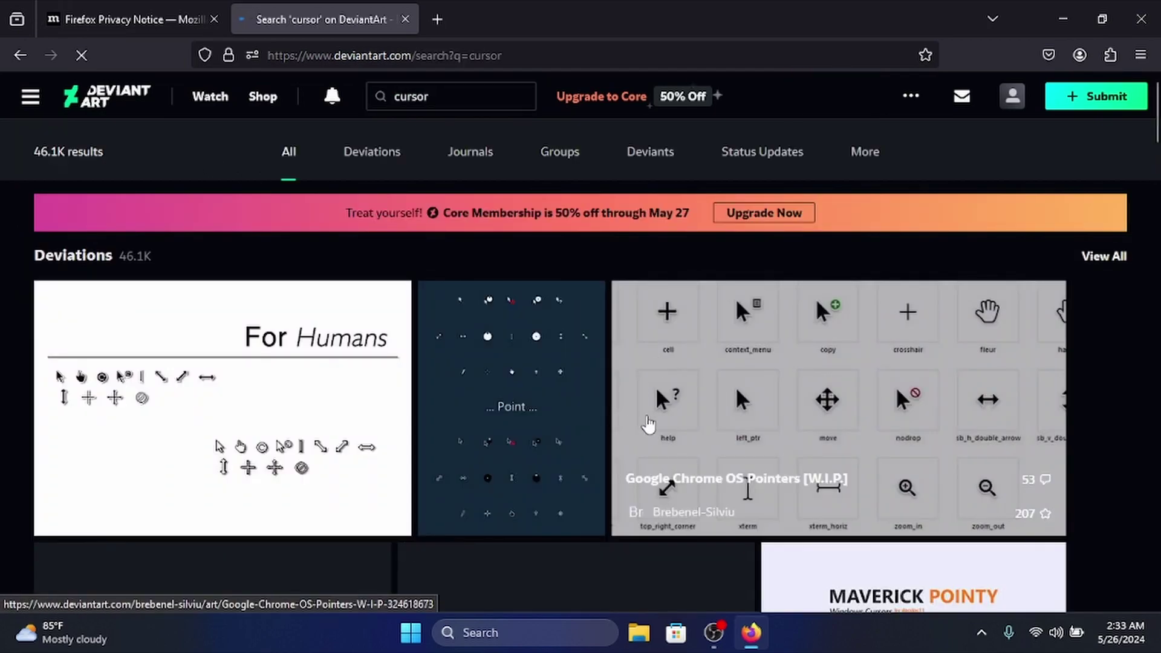
Examine the cursor results overview, including the deviations and journals, and return to its beginning.
scroll(647, 423, down, 3)
scroll(423, 363, up, 3)
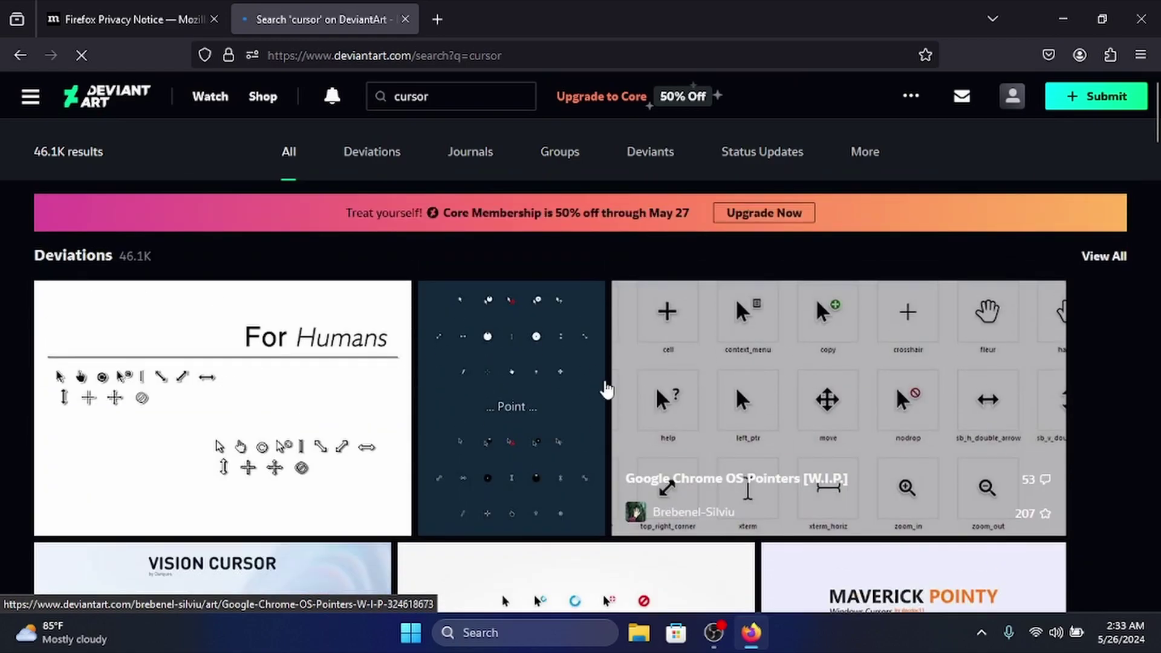
scroll(607, 391, down, 3)
scroll(275, 364, down, 2)
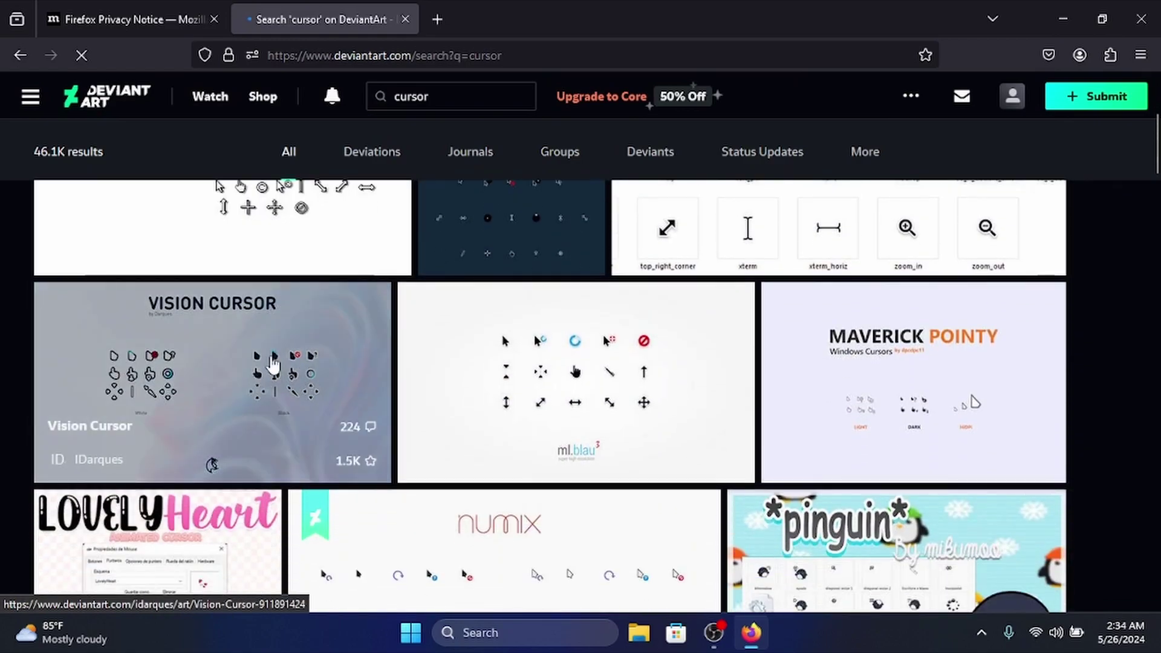
scroll(681, 332, down, 9)
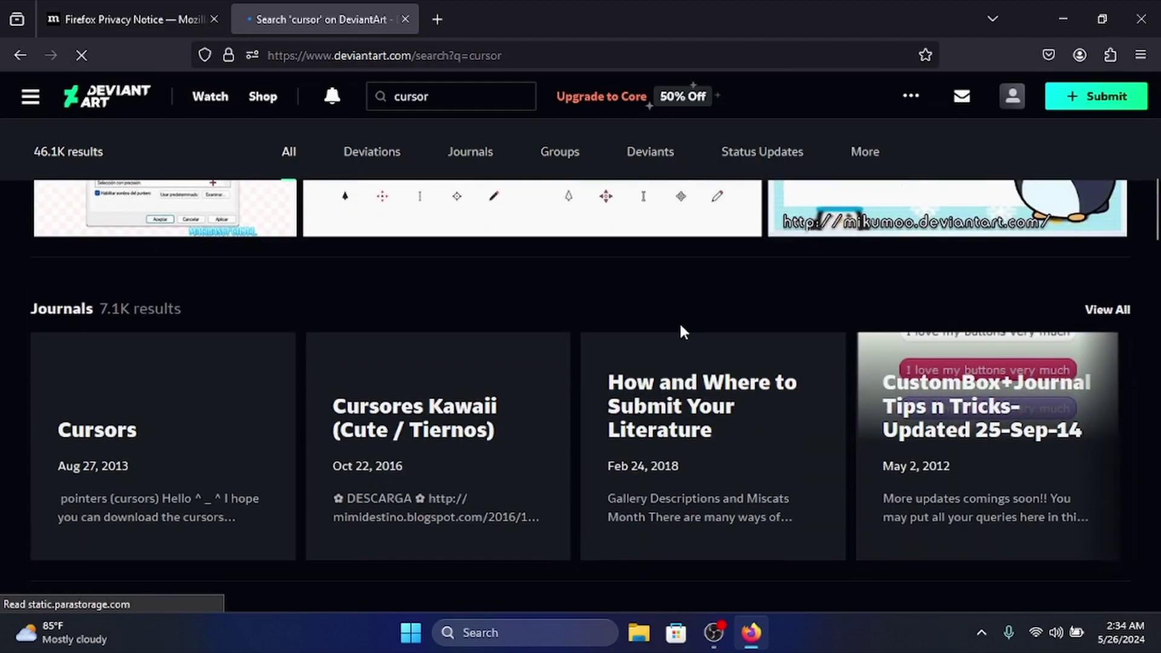
scroll(681, 331, down, 5)
scroll(645, 348, up, 9)
scroll(945, 317, down, 10)
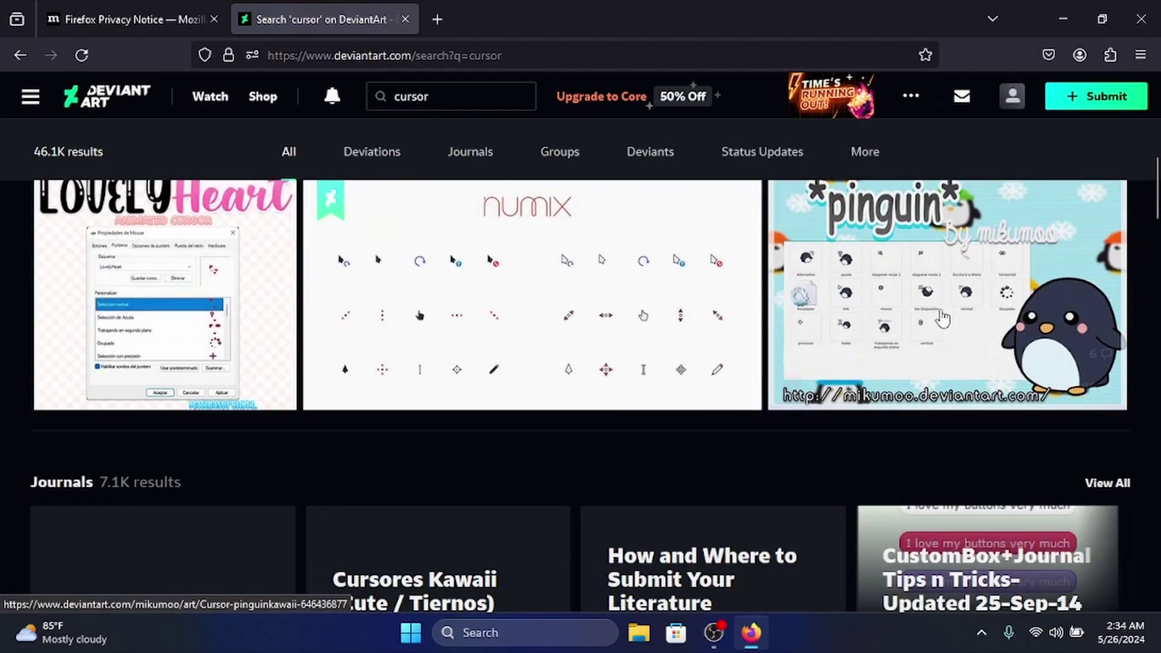
scroll(986, 336, up, 8)
scroll(845, 332, up, 1)
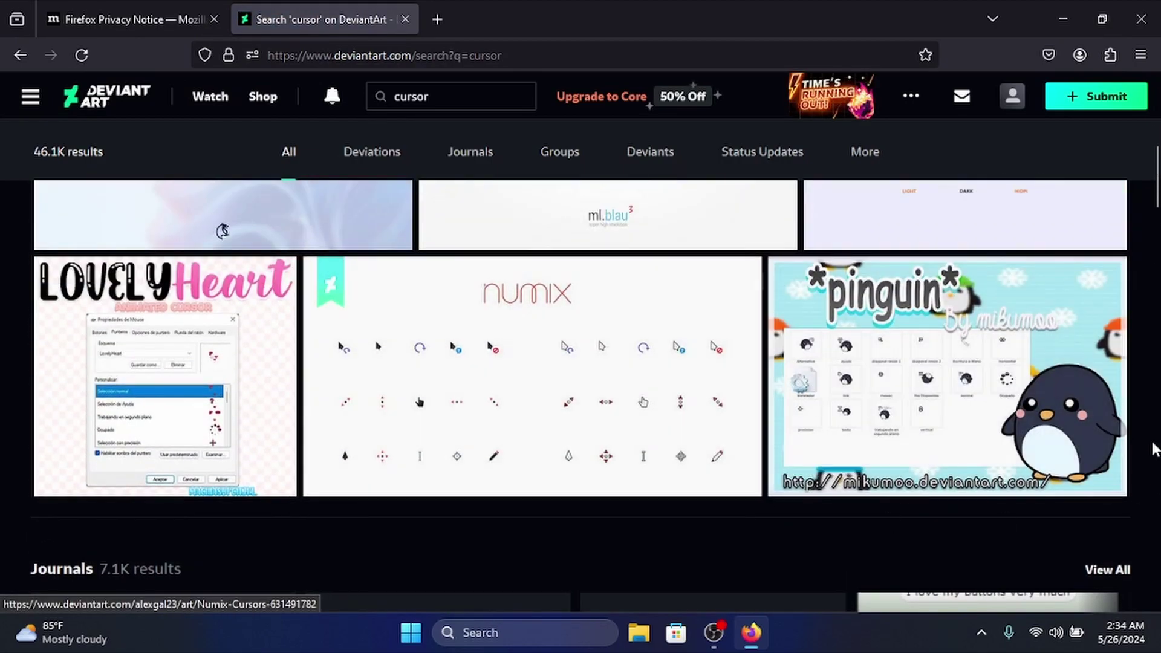
scroll(729, 374, up, 8)
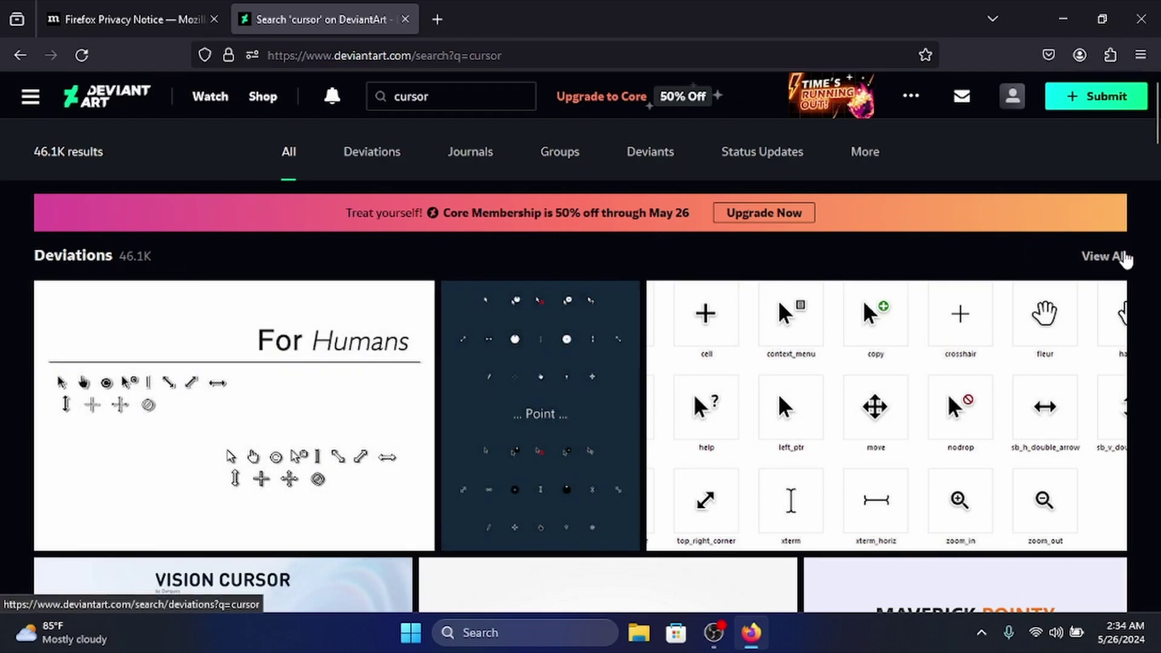
Show all deviations for the cursor search and look through the available cursor packs.
click(1116, 256)
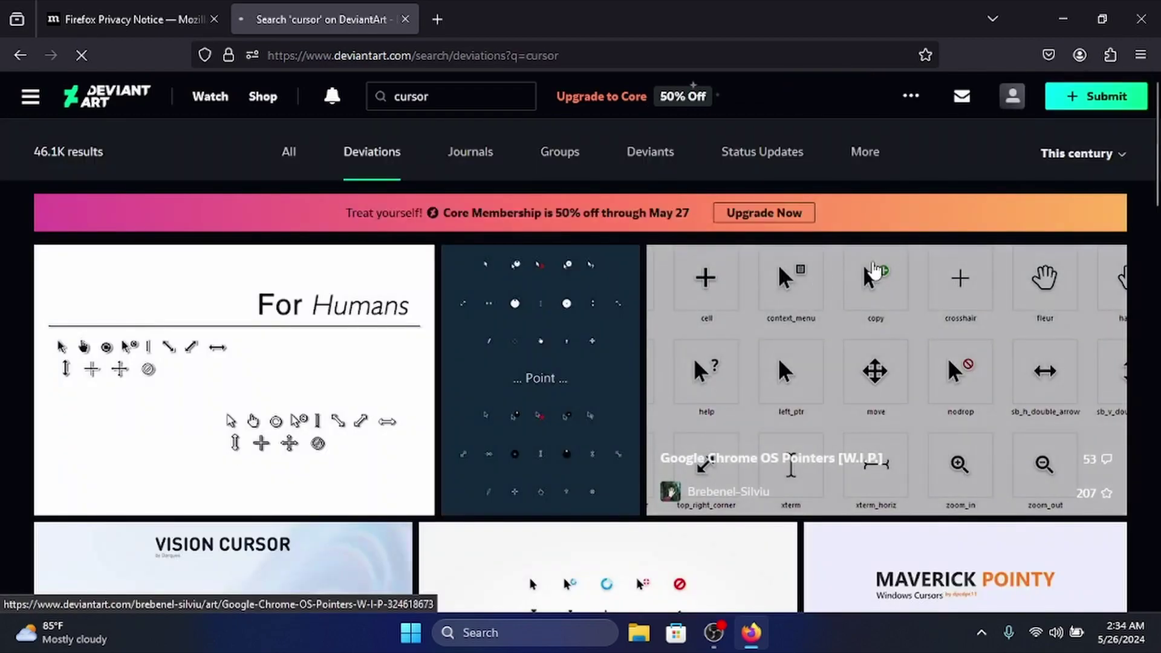
scroll(617, 280, down, 3)
scroll(617, 279, down, 15)
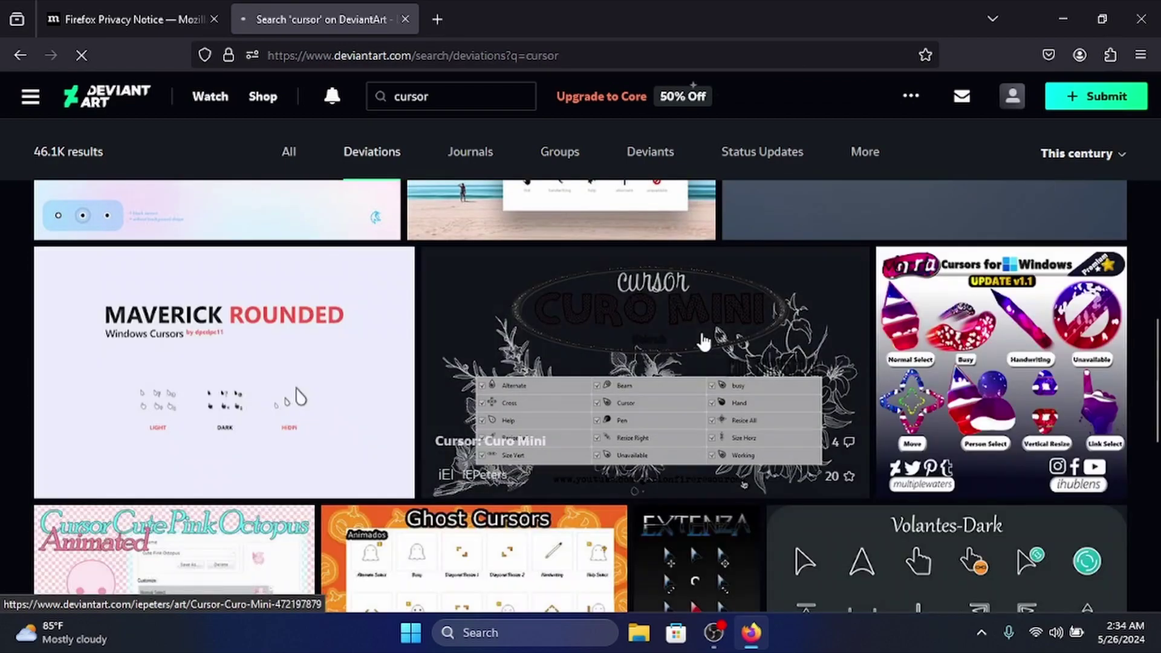
scroll(574, 347, down, 5)
scroll(739, 433, down, 1)
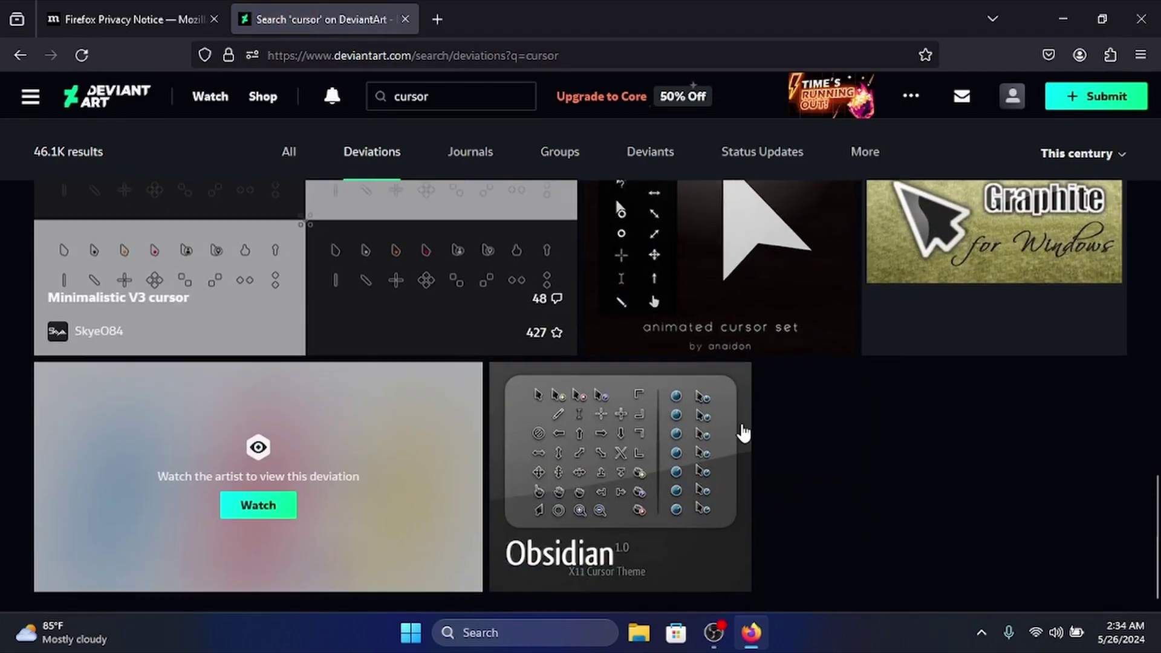
scroll(522, 415, down, 10)
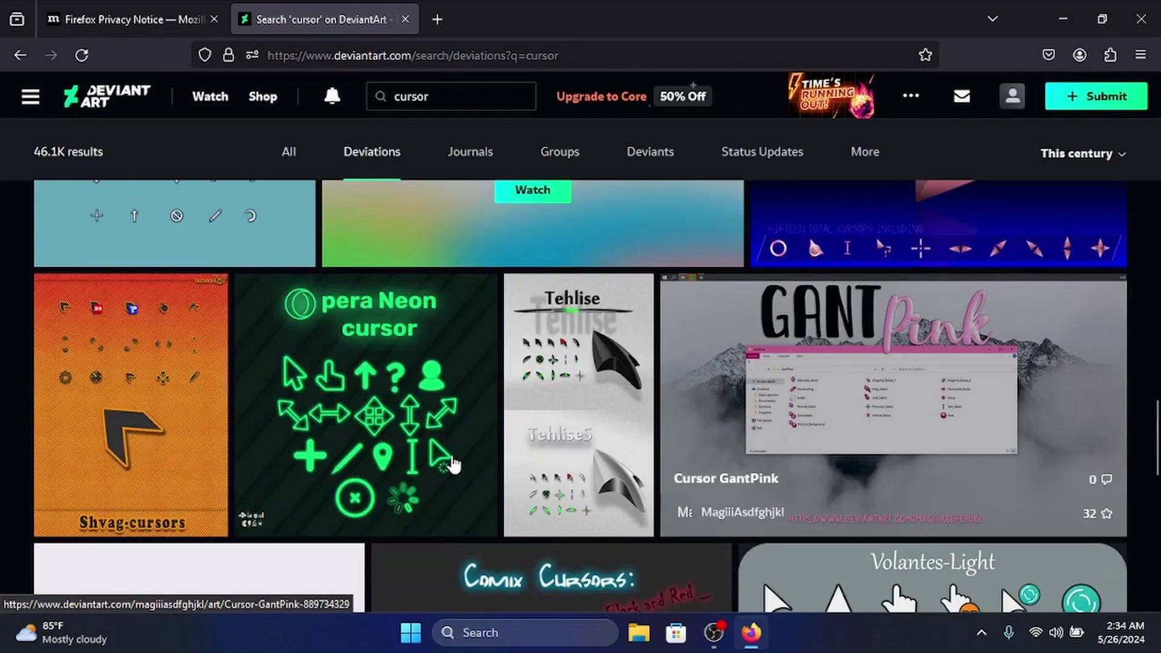
scroll(361, 434, down, 9)
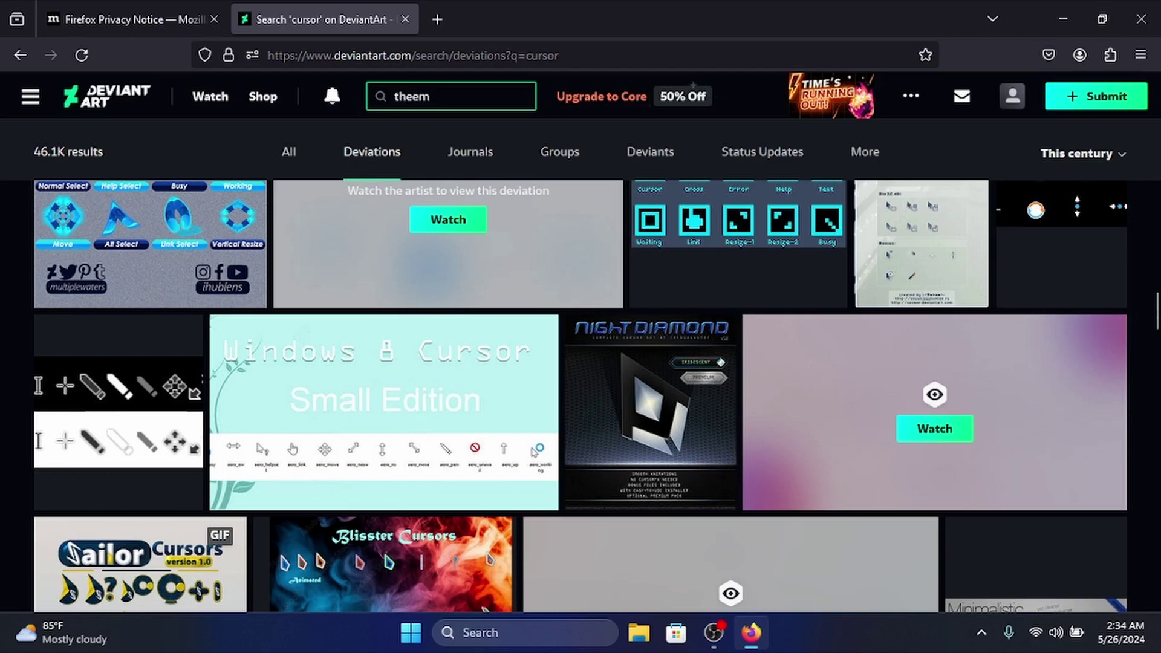
Search DeviantArt's deviations for "theme".
text(me)
key(Return)
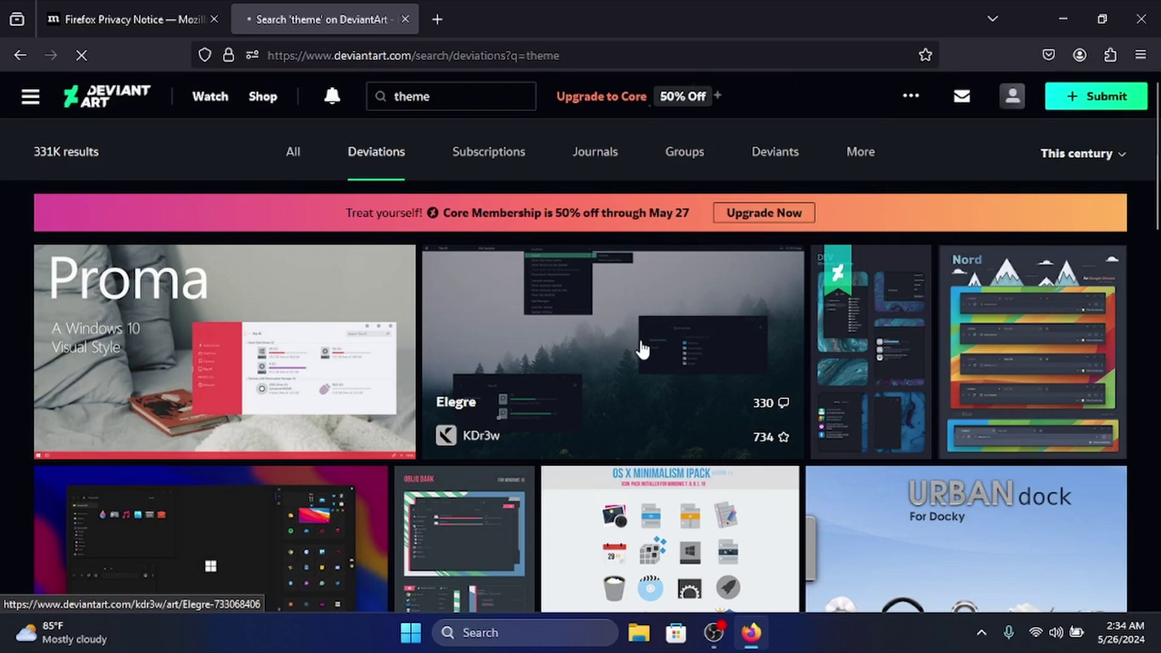
Examine the Windows themes, browser themes and icon packs among the theme results.
scroll(641, 350, down, 3)
scroll(556, 339, down, 5)
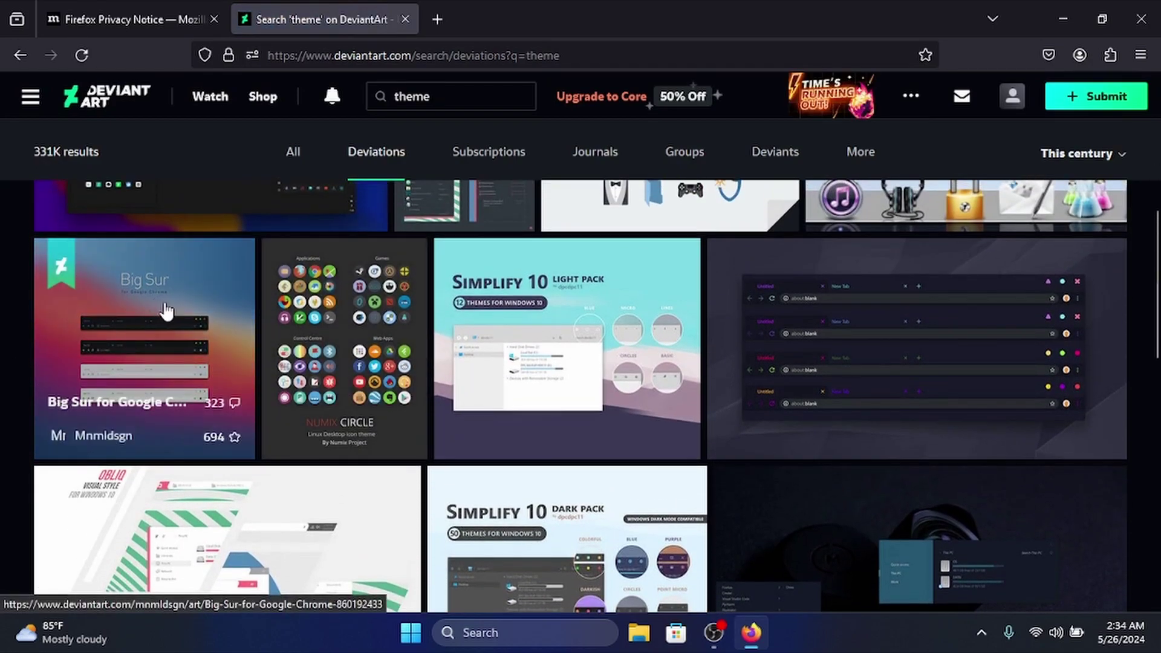
scroll(428, 394, down, 3)
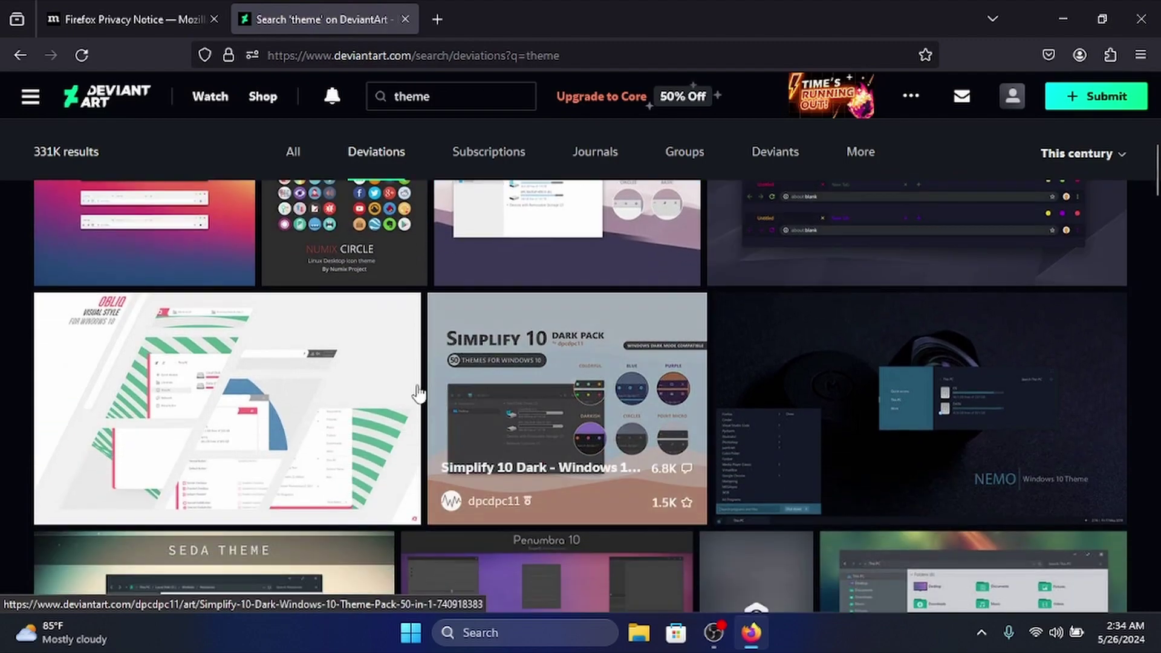
scroll(469, 352, down, 9)
scroll(712, 350, up, 3)
scroll(754, 348, down, 4)
scroll(514, 415, down, 10)
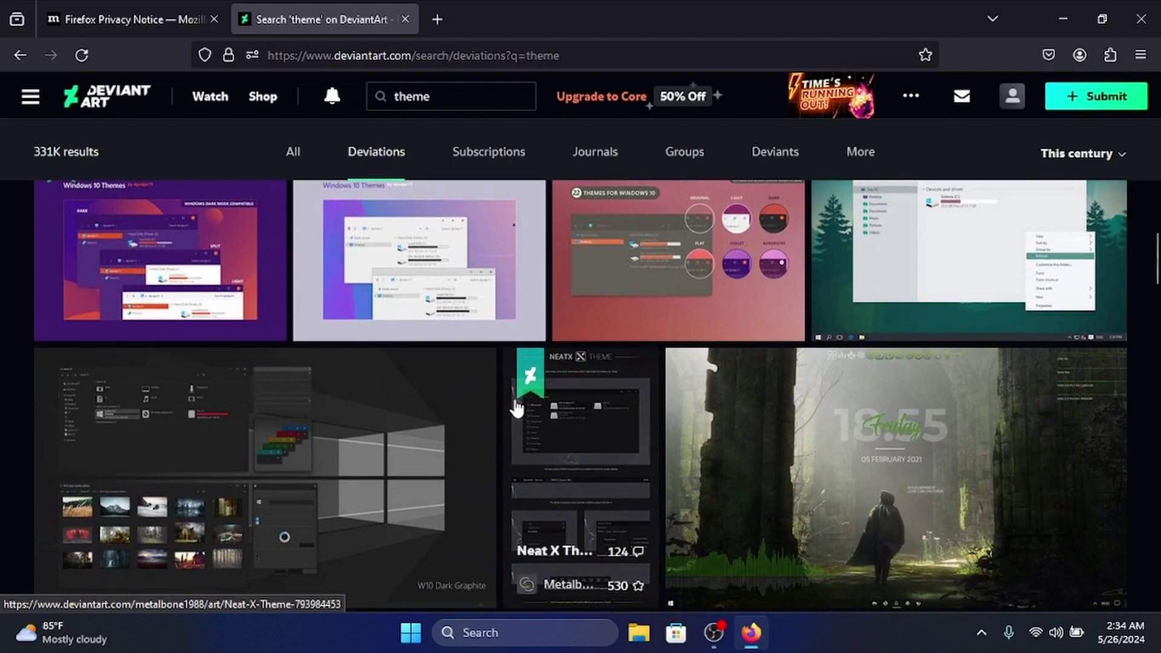
scroll(557, 371, down, 6)
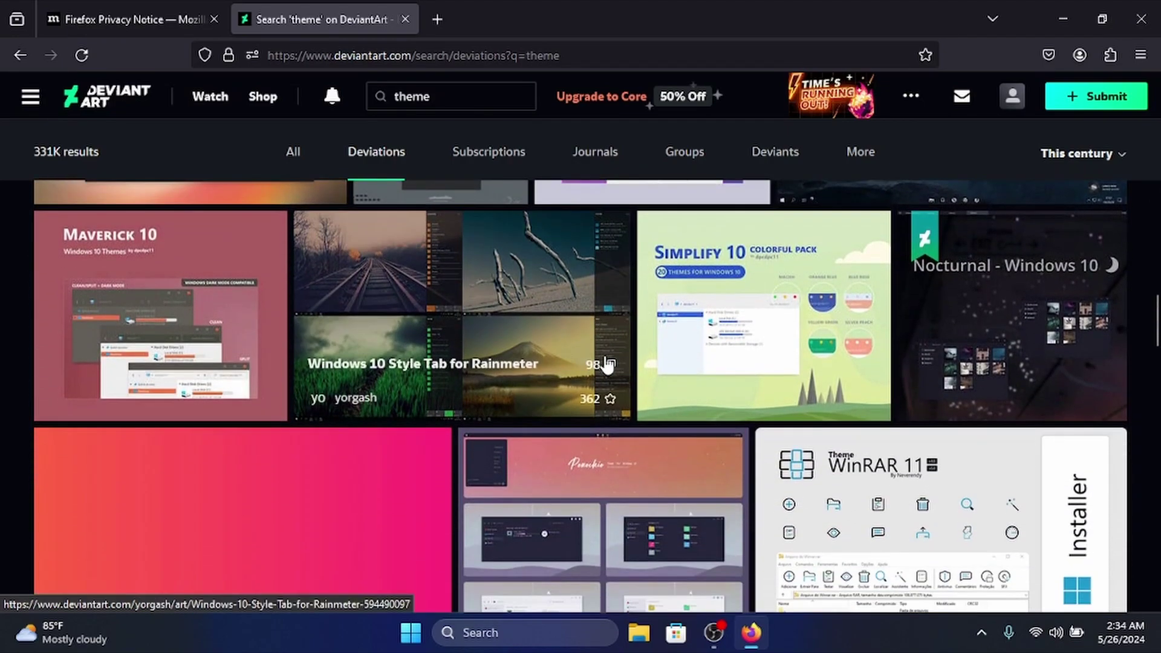
scroll(604, 354, up, 14)
scroll(604, 366, up, 5)
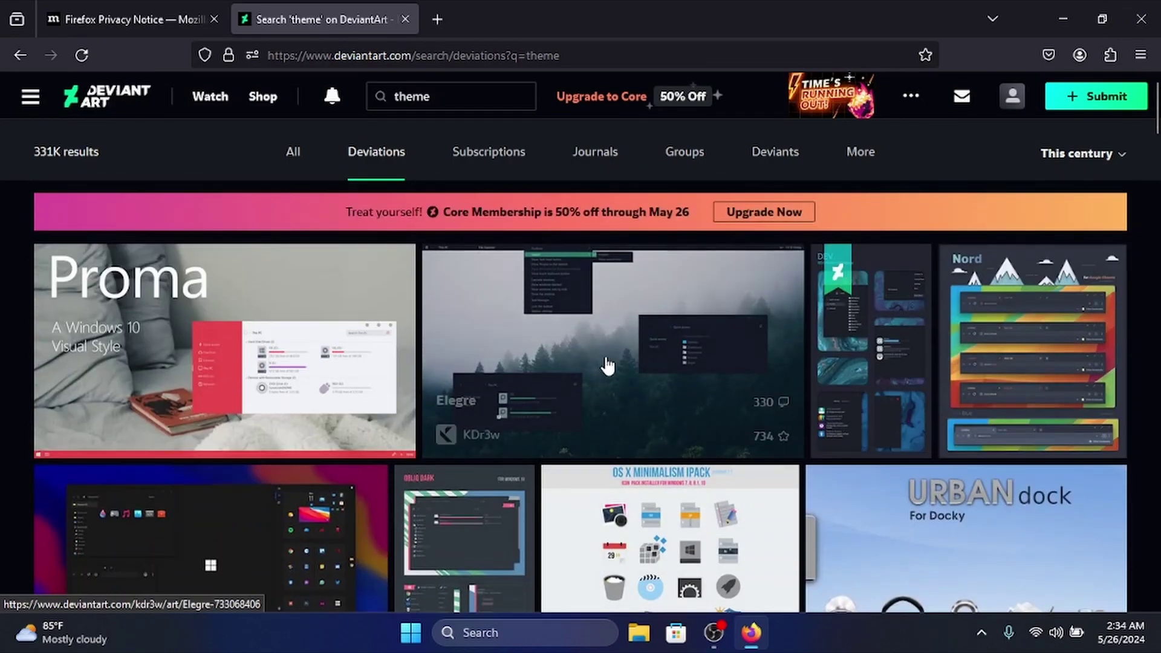
scroll(739, 343, down, 3)
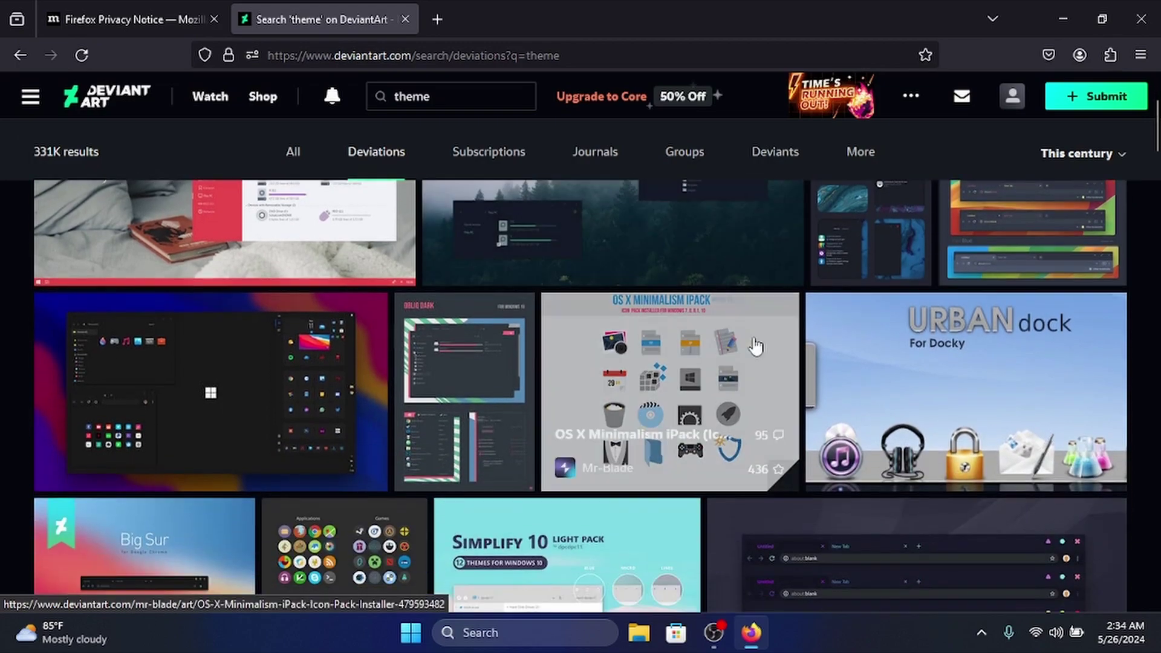
scroll(215, 361, down, 2)
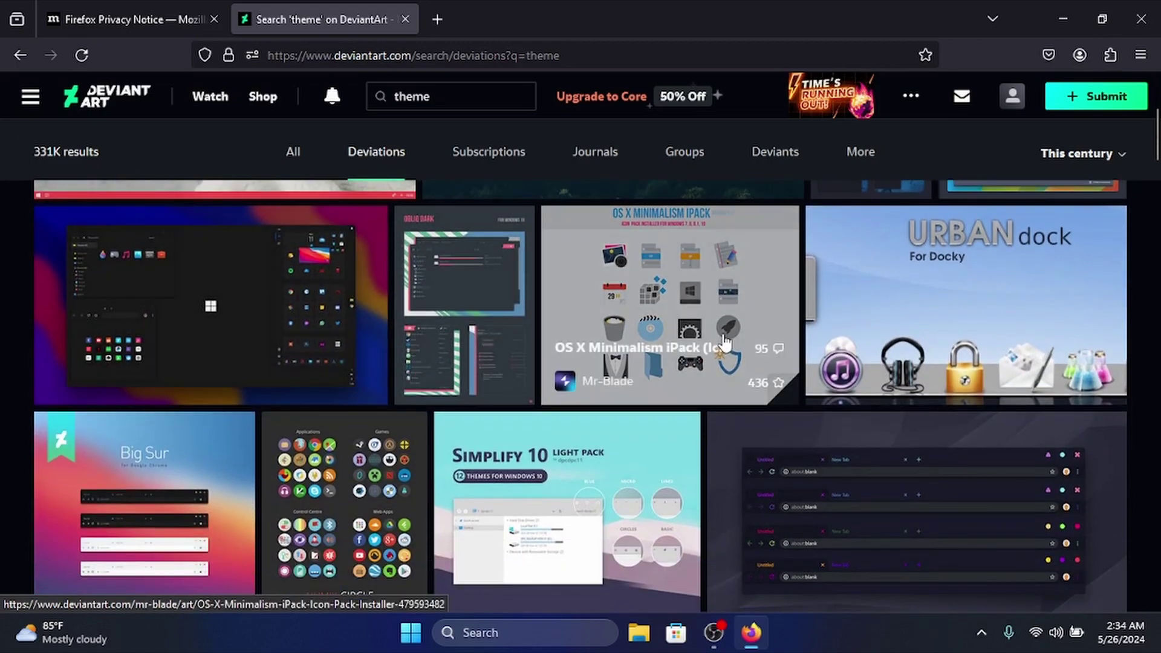
scroll(524, 359, down, 3)
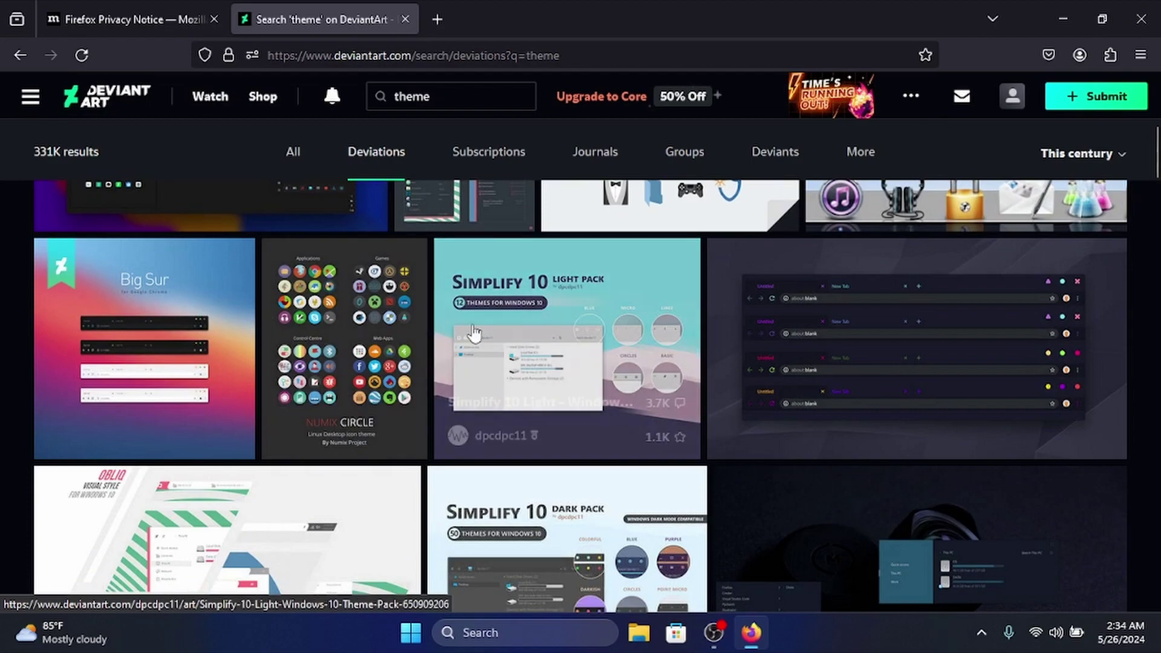
Open the Big Sur for Google Chrome deviation and download its free theme archive.
click(174, 293)
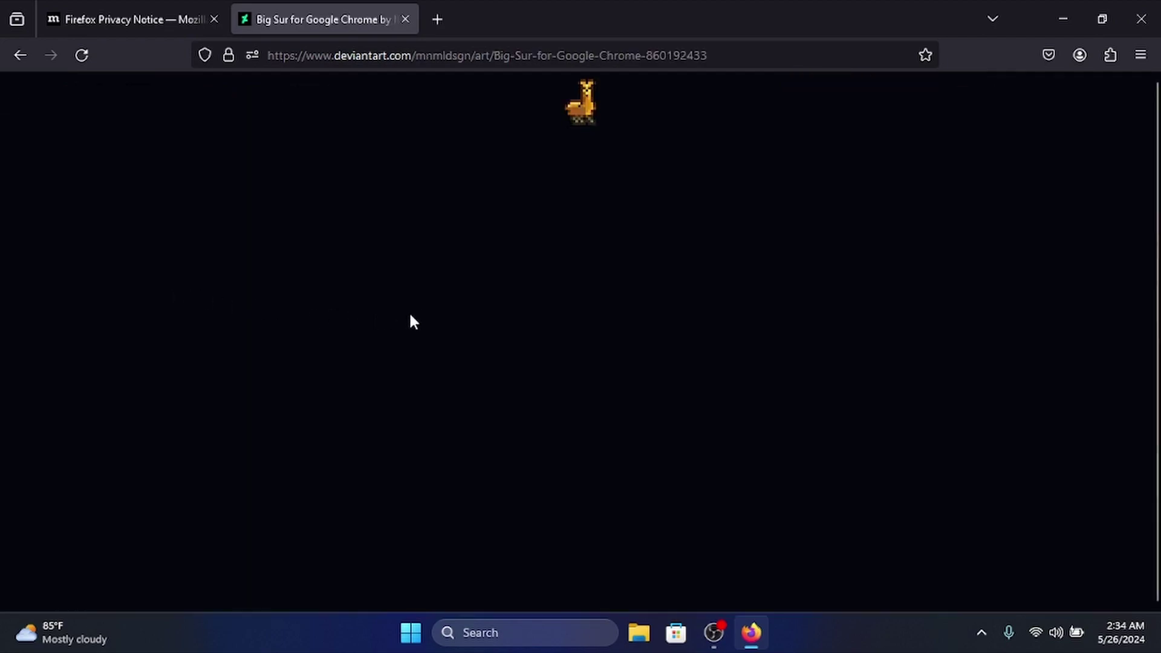
scroll(495, 336, down, 3)
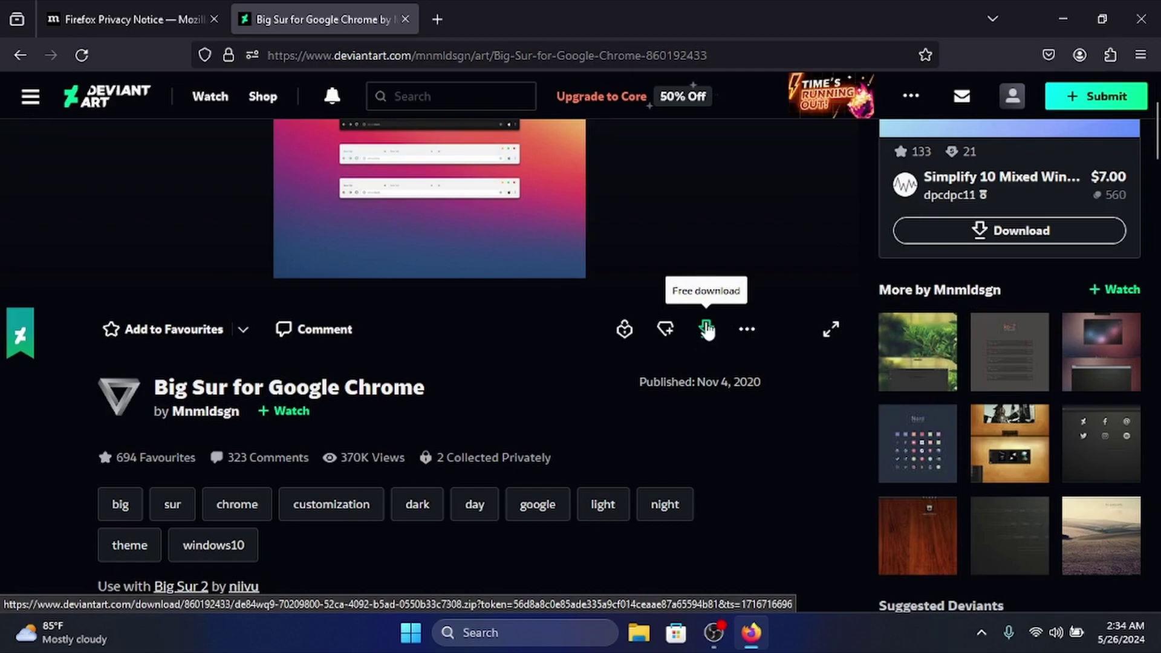
click(707, 330)
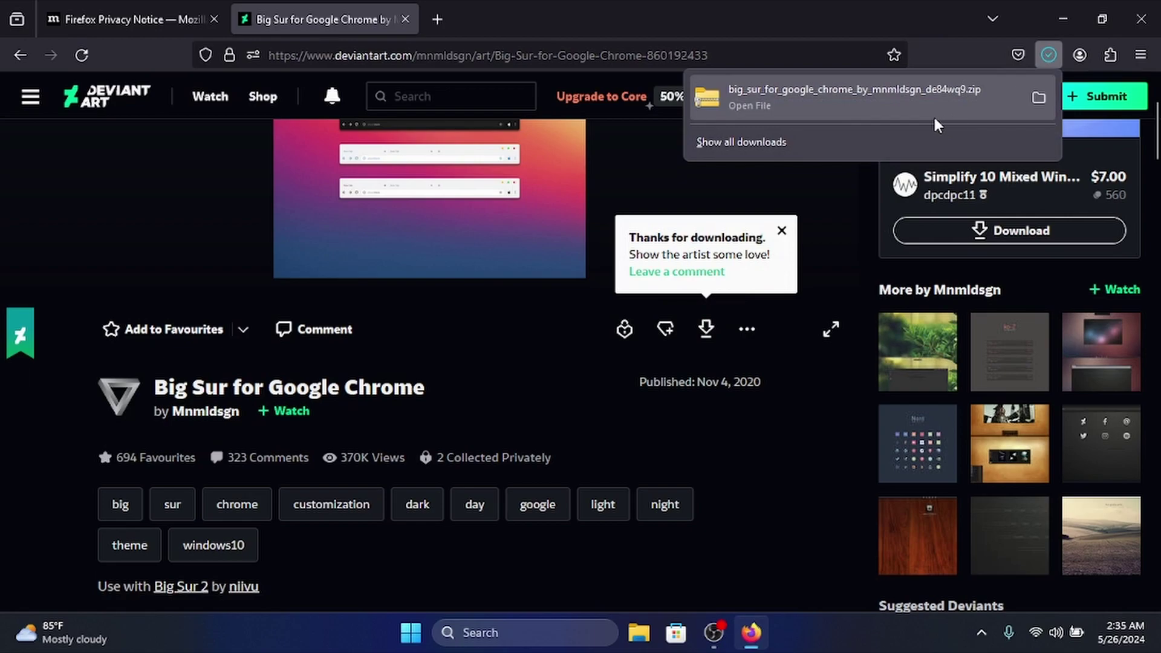
Inspect the downloaded archive's files, read the Big Sur installation instructions, and return to the theme results.
click(906, 102)
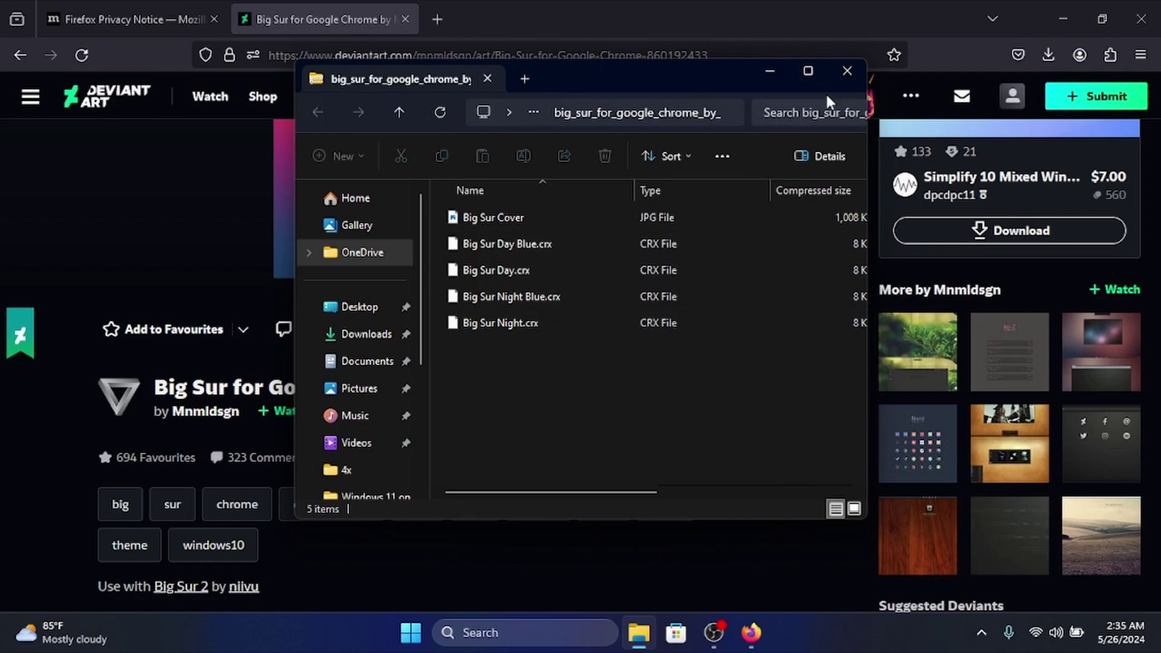
click(848, 71)
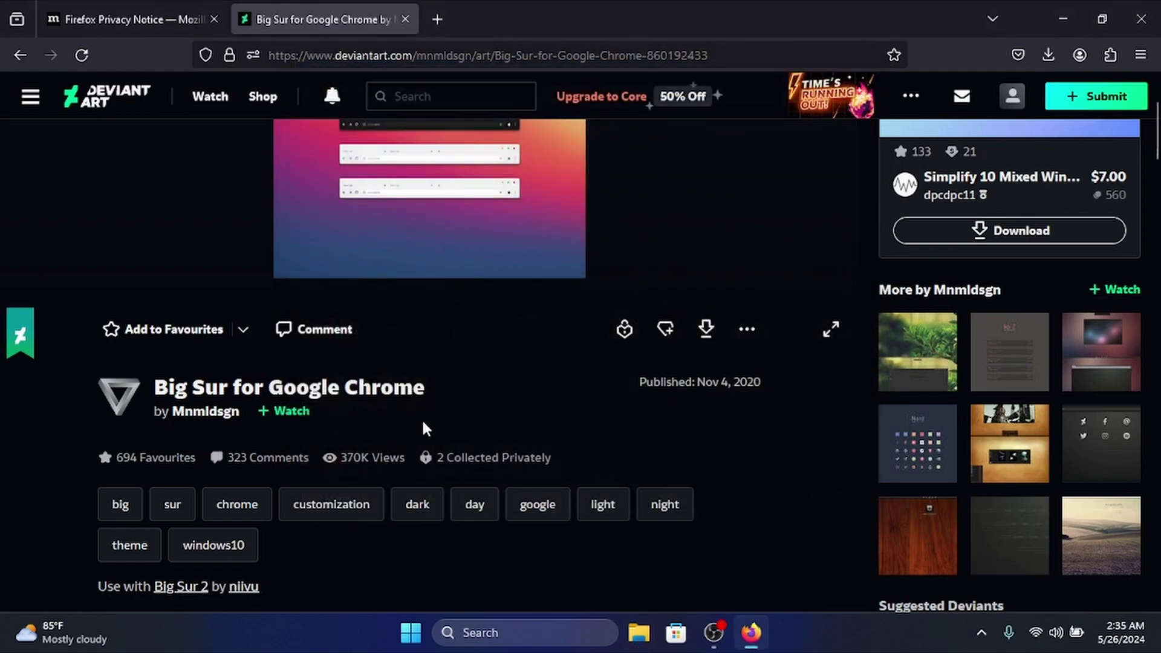
scroll(422, 424, down, 5)
scroll(253, 177, up, 6)
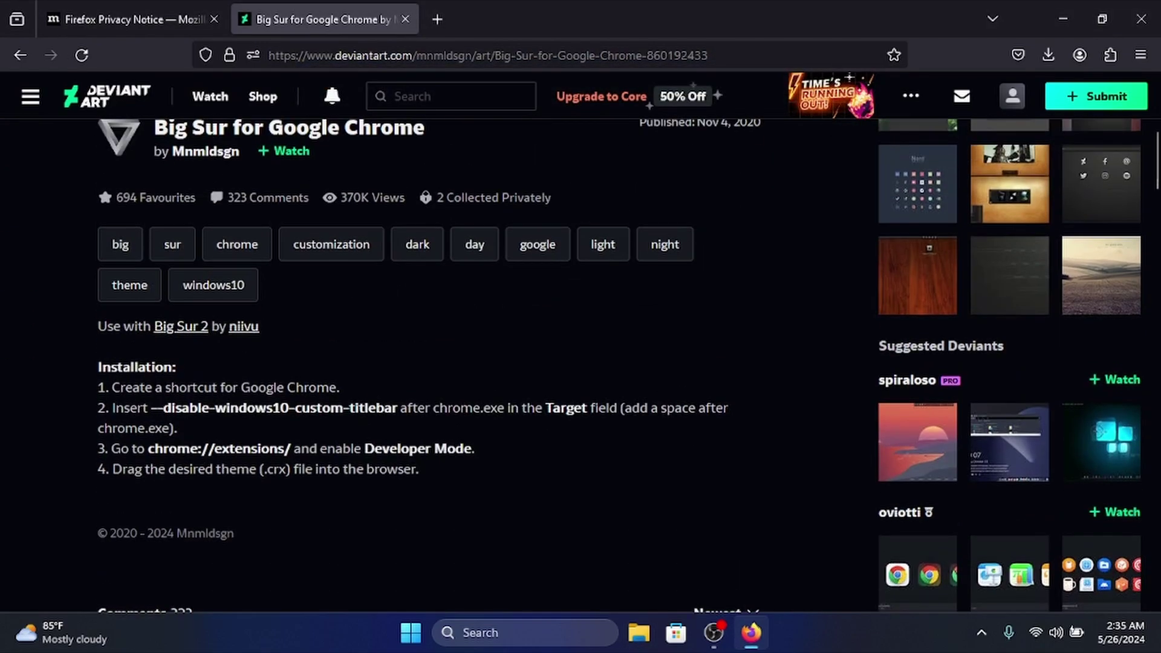
click(23, 52)
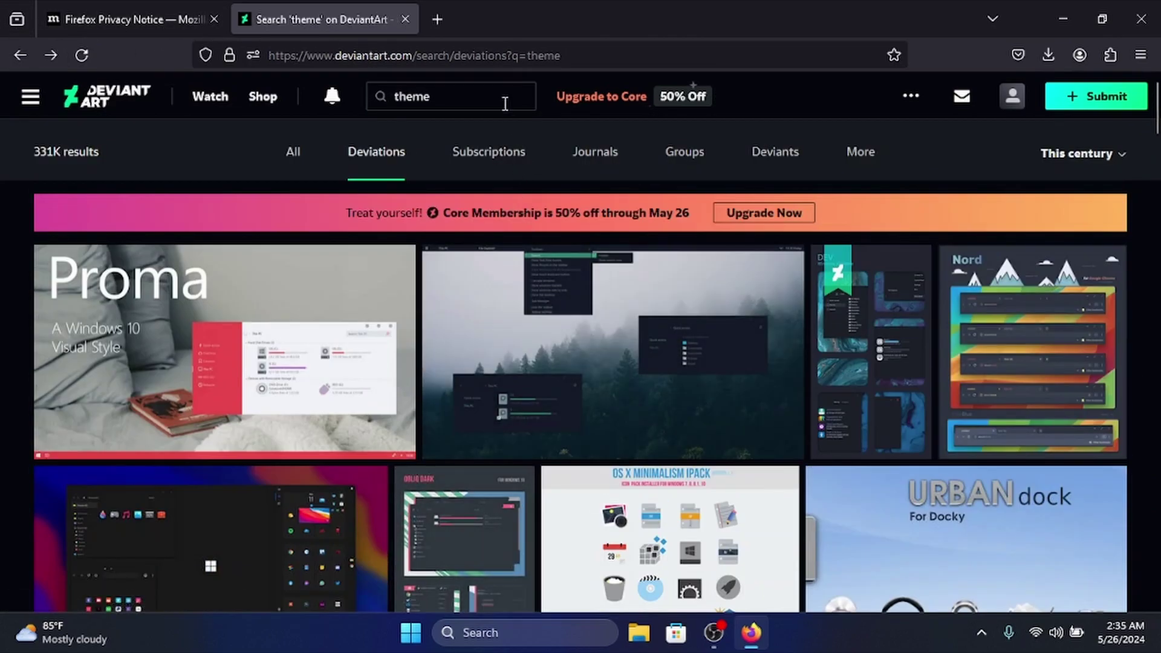
Browse the Windows themes among the results and open the Simplify 10 Colorful theme pack's page.
click(490, 97)
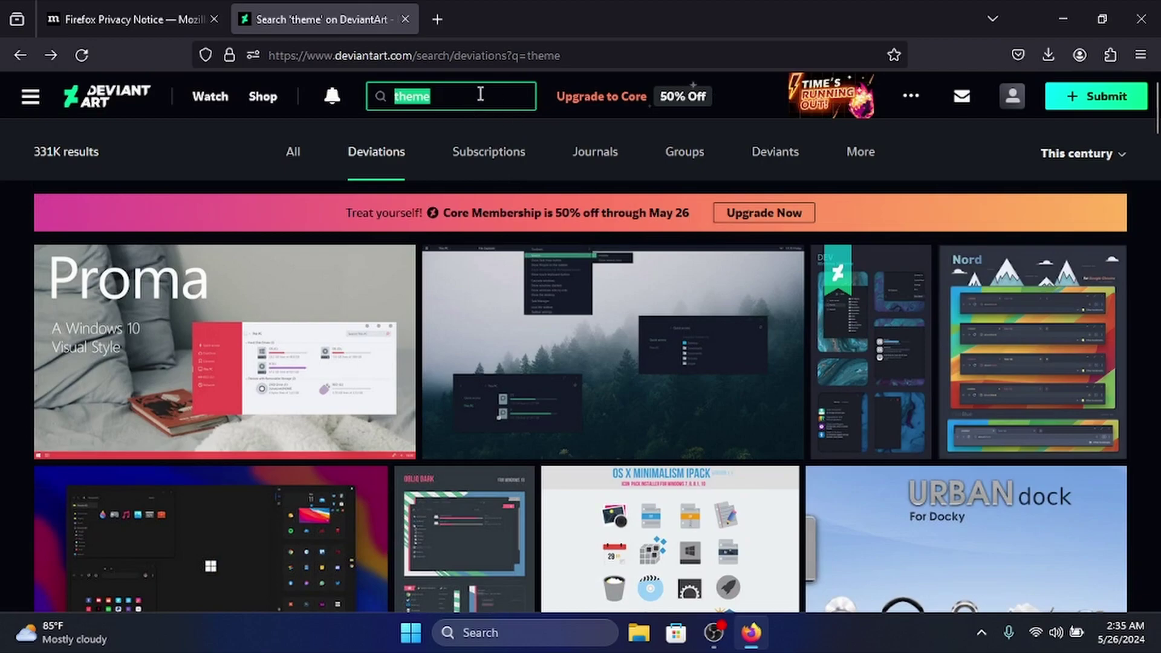
scroll(434, 311, down, 10)
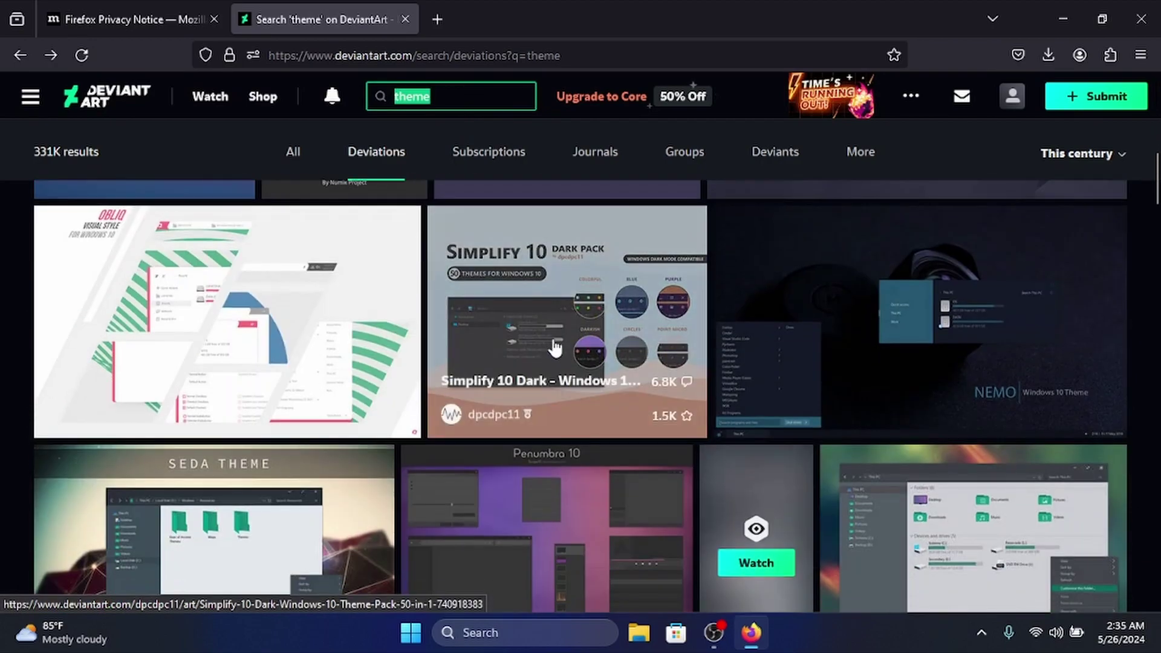
scroll(573, 344, down, 10)
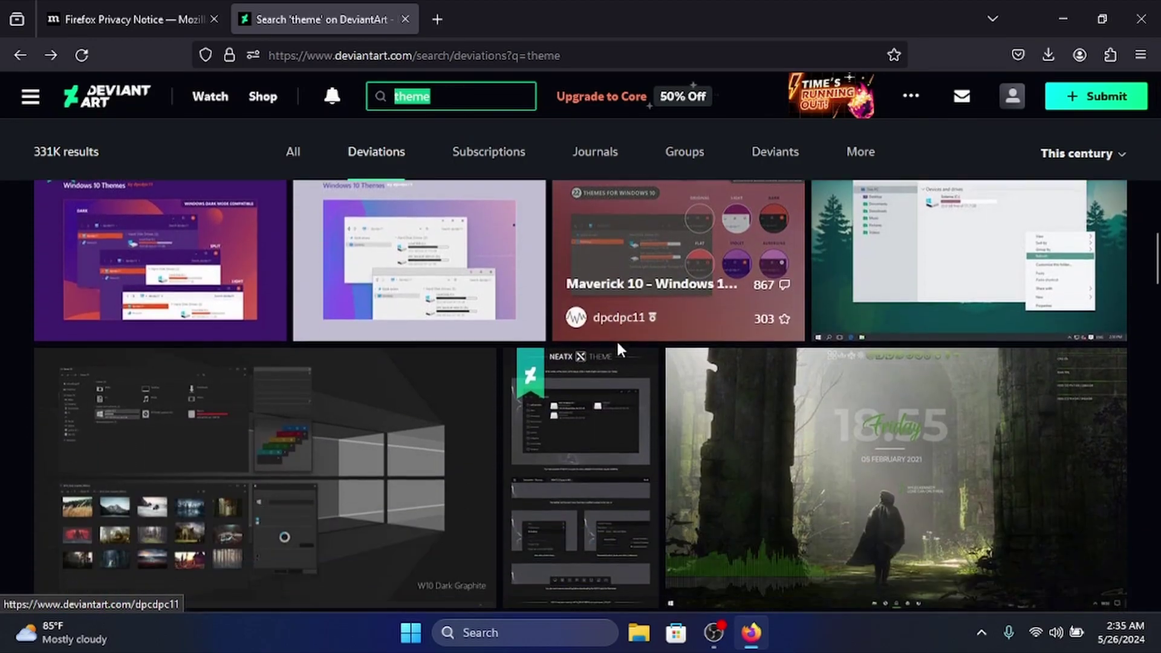
scroll(558, 330, down, 4)
scroll(649, 407, down, 10)
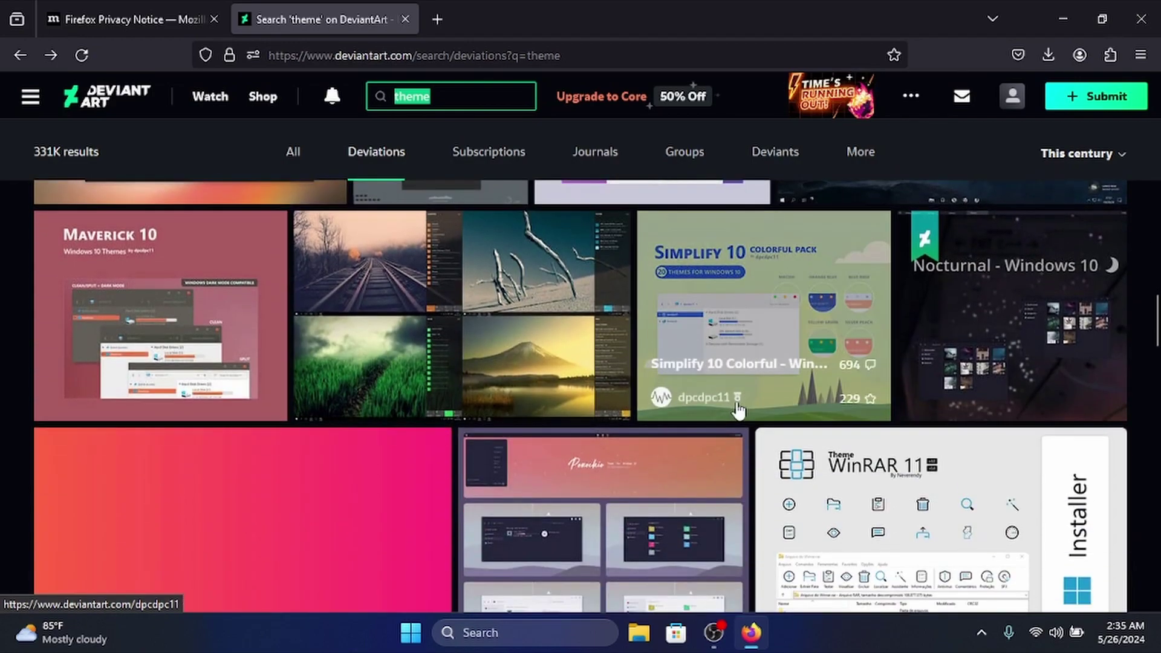
scroll(734, 401, up, 5)
scroll(734, 401, up, 3)
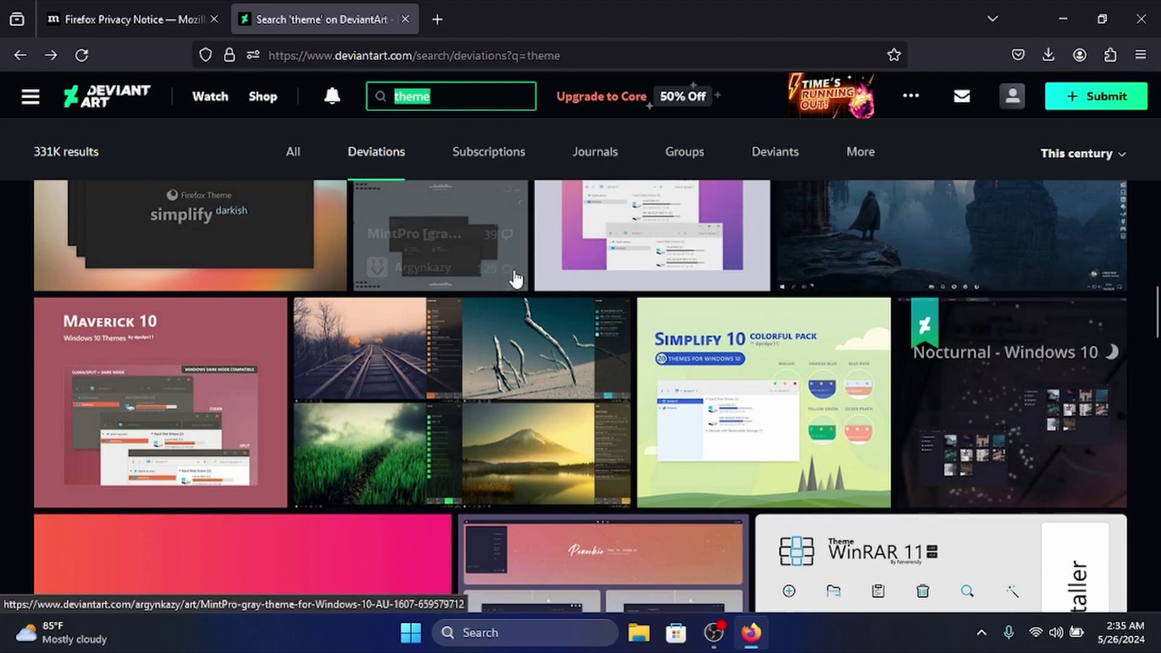
click(750, 347)
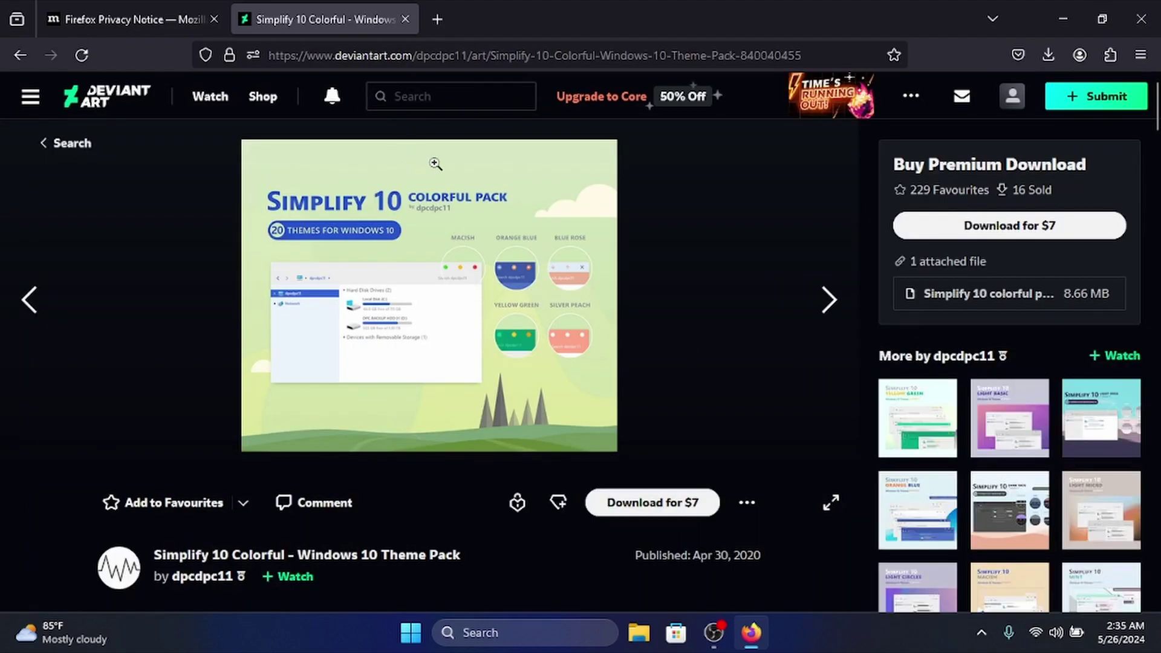
Minimize the browser and open the mod folder inside Downloads in File Explorer.
click(1063, 18)
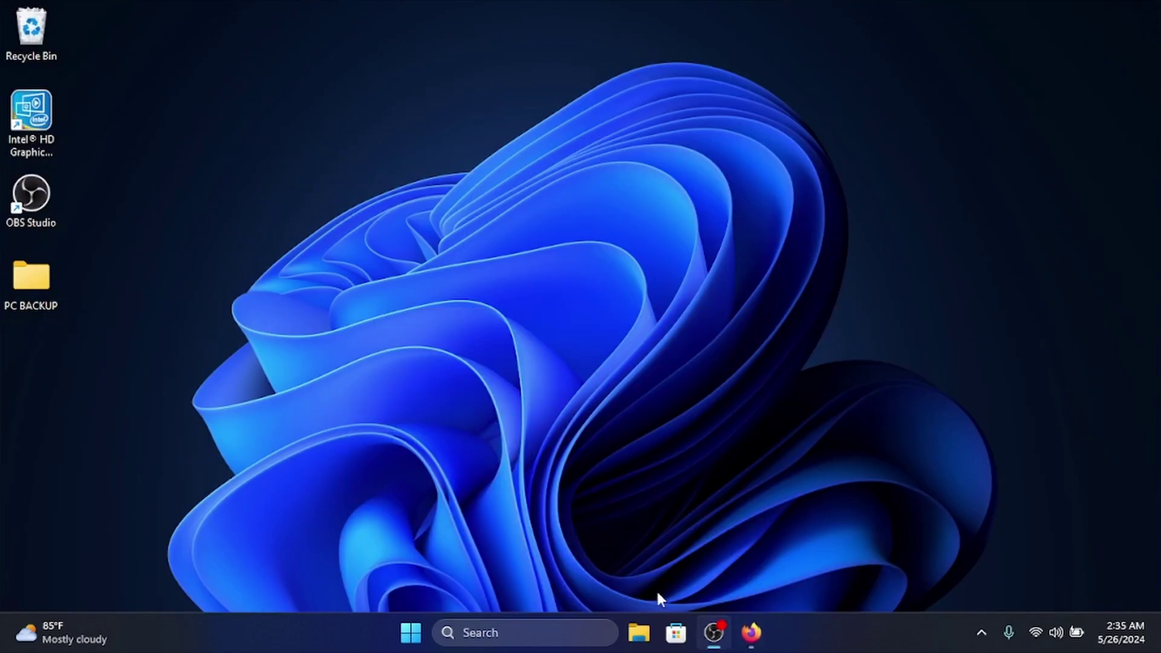
key(super+e)
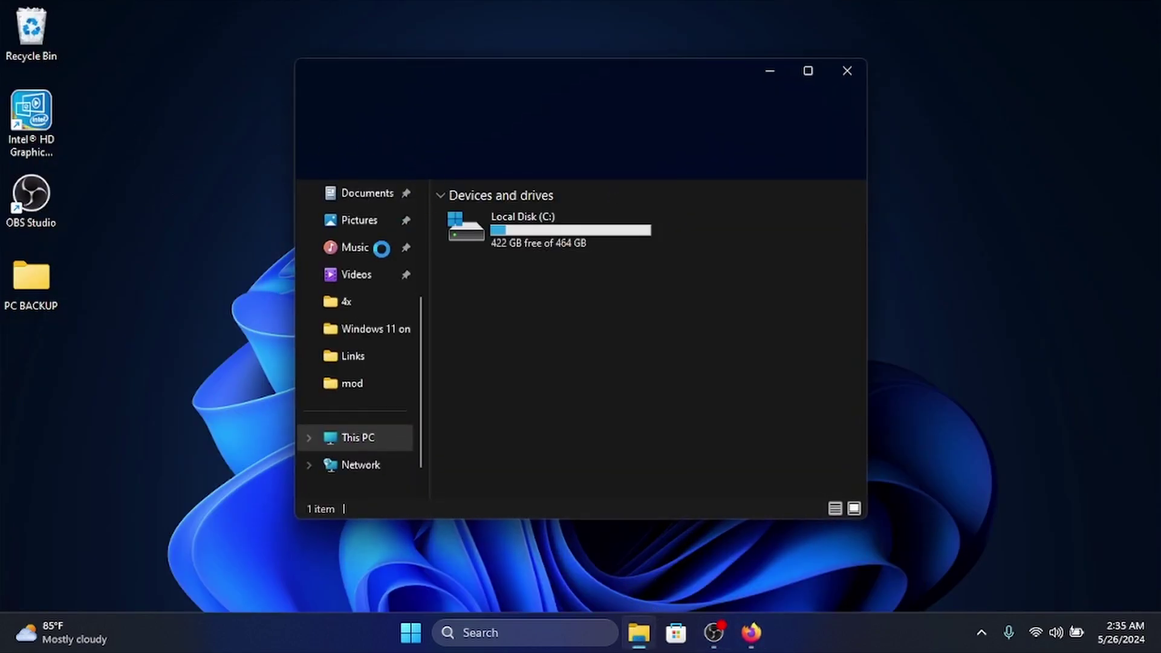
drag(292, 273, 166, 272)
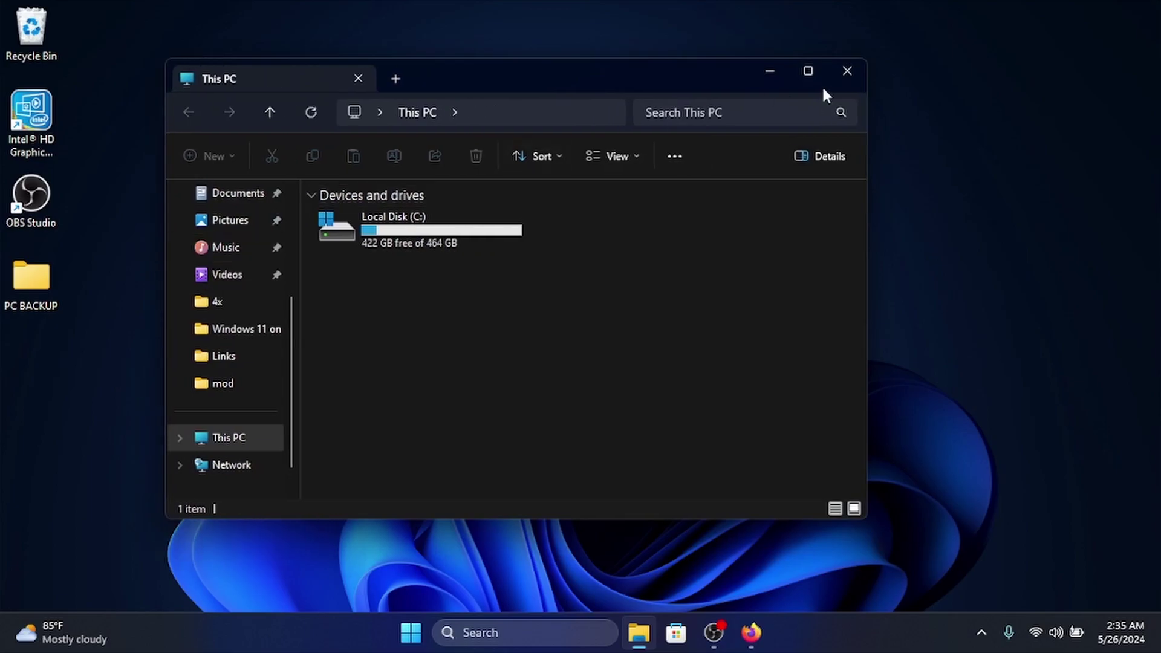
drag(655, 74, 694, 77)
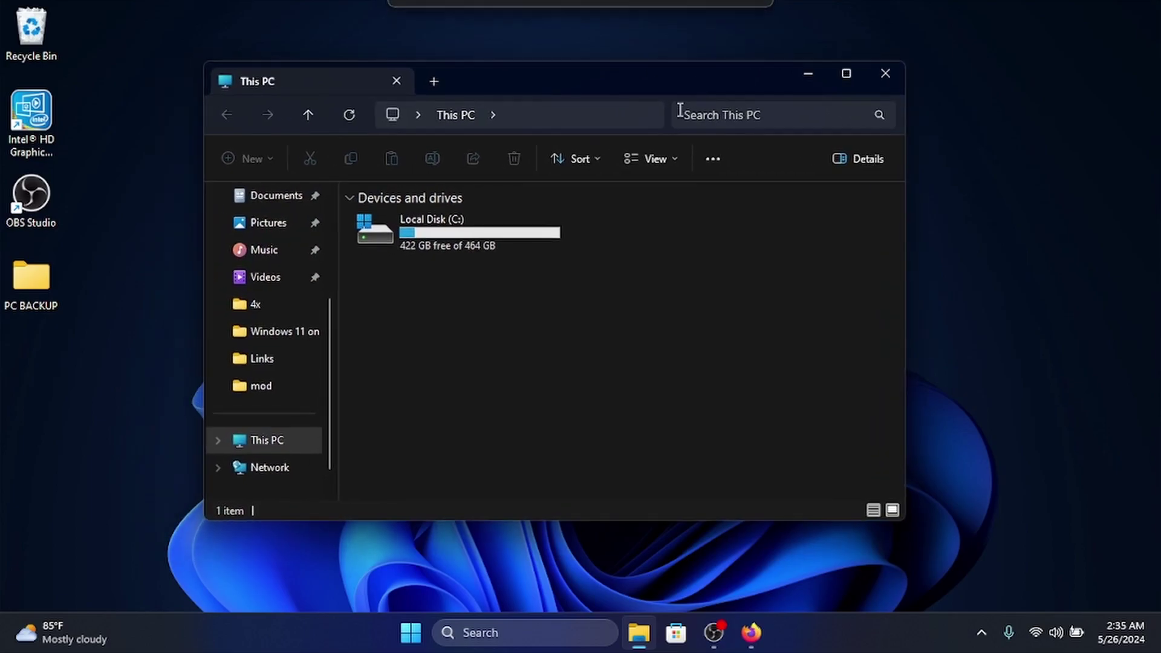
scroll(248, 309, up, 3)
click(266, 338)
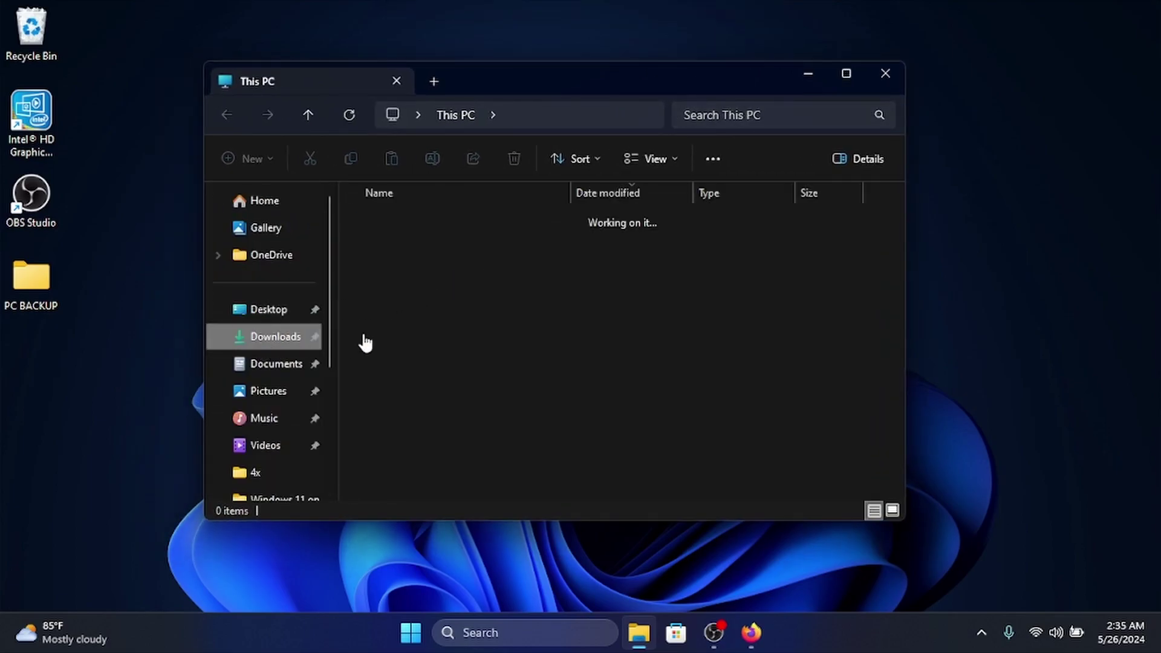
scroll(435, 285, down, 1)
double_click(387, 224)
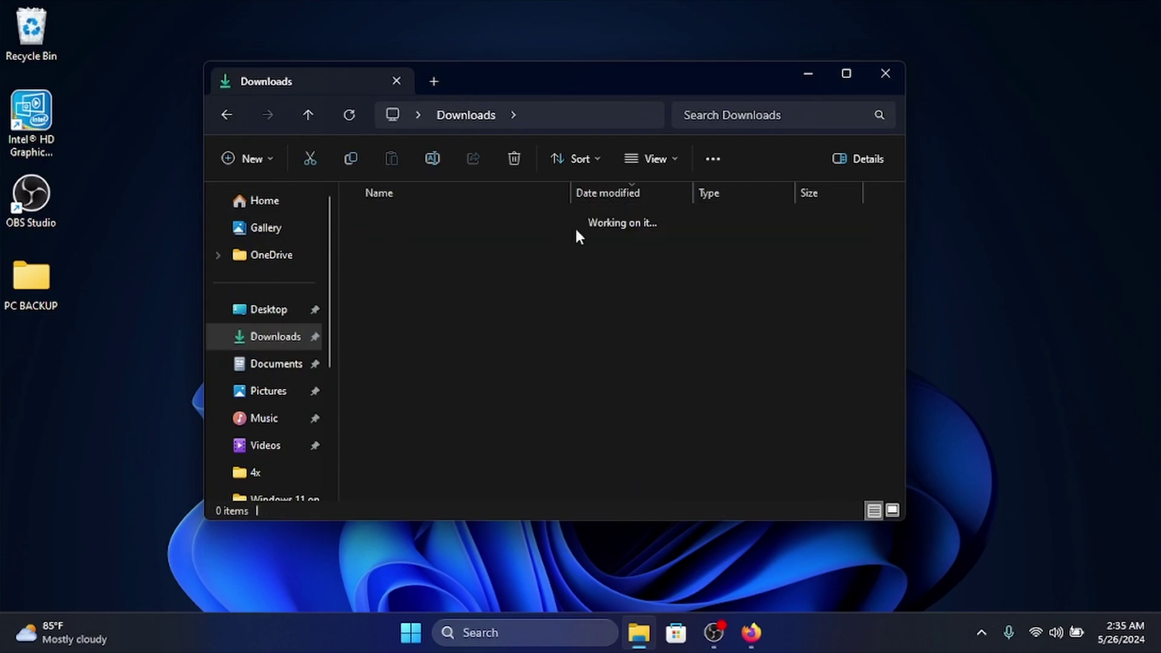
Look inside the Fluent for Windows 10 folder, and examine the theme tools, icon packs and cursor folders in the mod folder.
scroll(511, 274, up, 1)
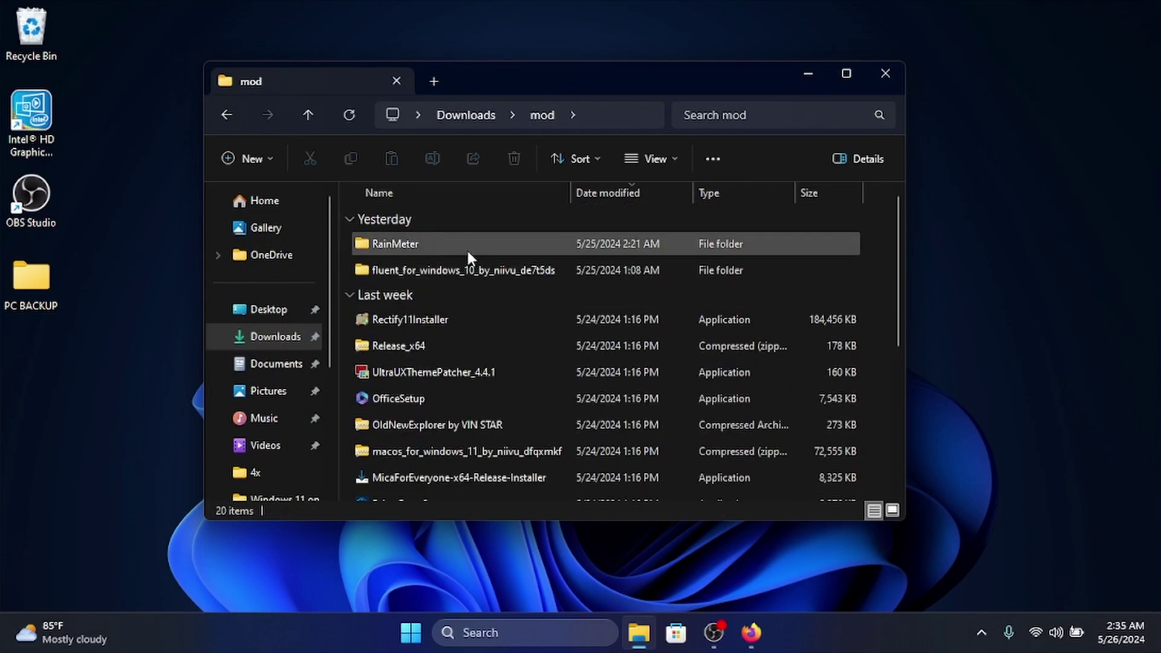
click(398, 266)
double_click(397, 269)
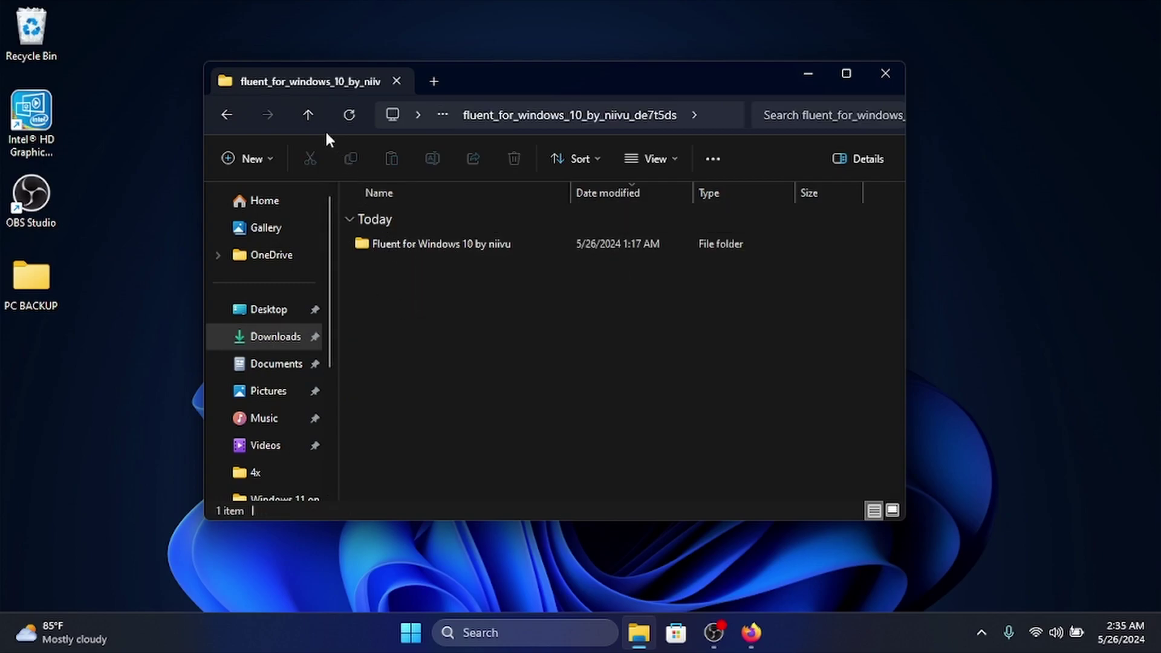
click(308, 115)
scroll(440, 337, down, 5)
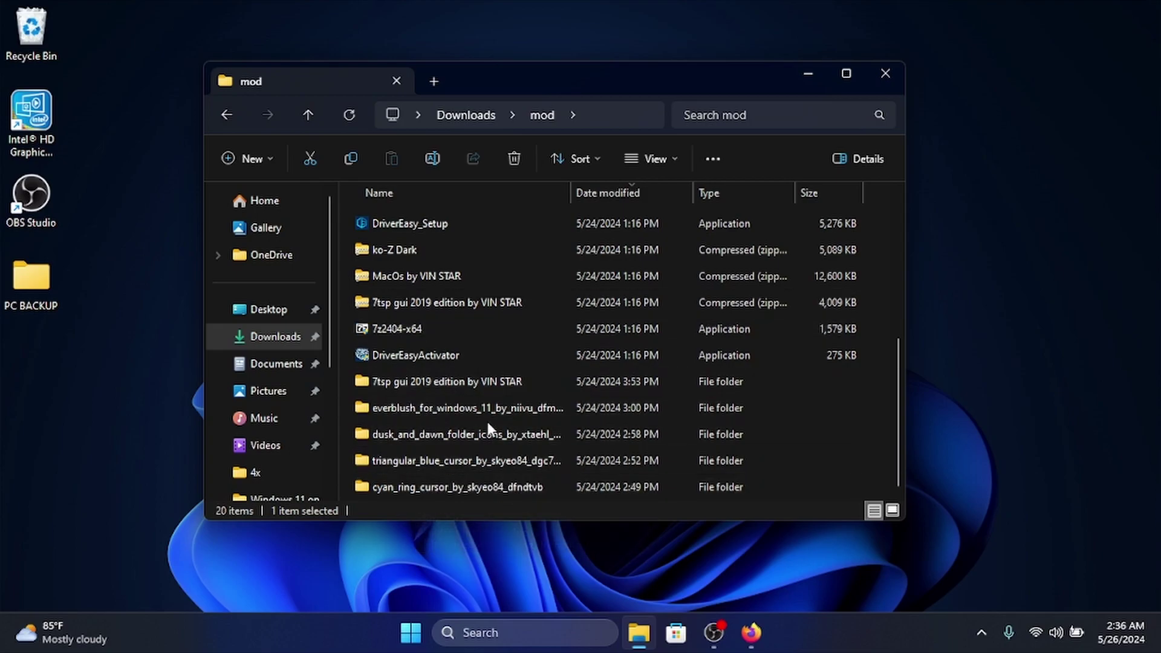
scroll(508, 400, up, 4)
scroll(483, 303, down, 5)
click(308, 115)
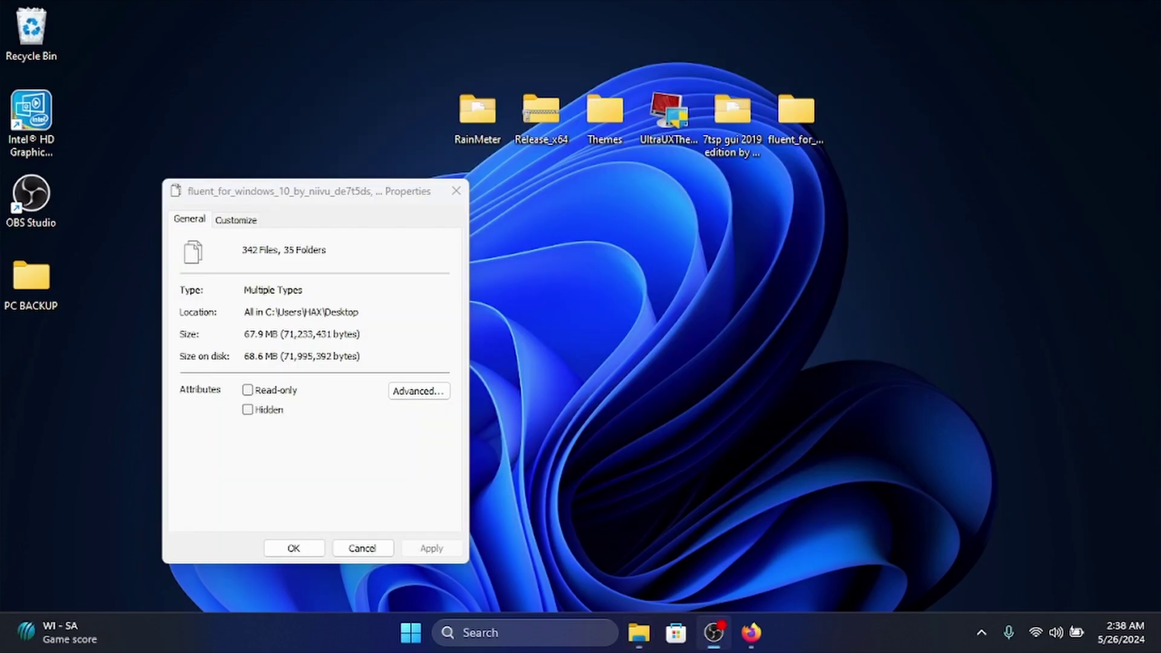
Check the combined size of the customization files on the desktop and dismiss their properties.
click(245, 341)
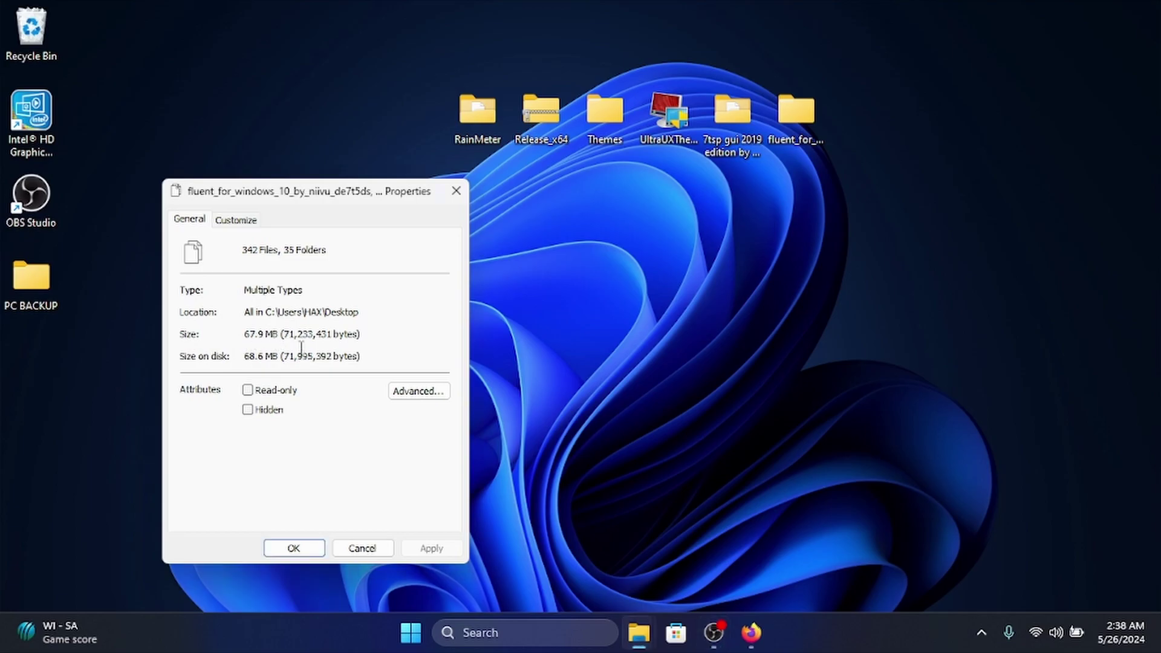
click(363, 549)
click(639, 317)
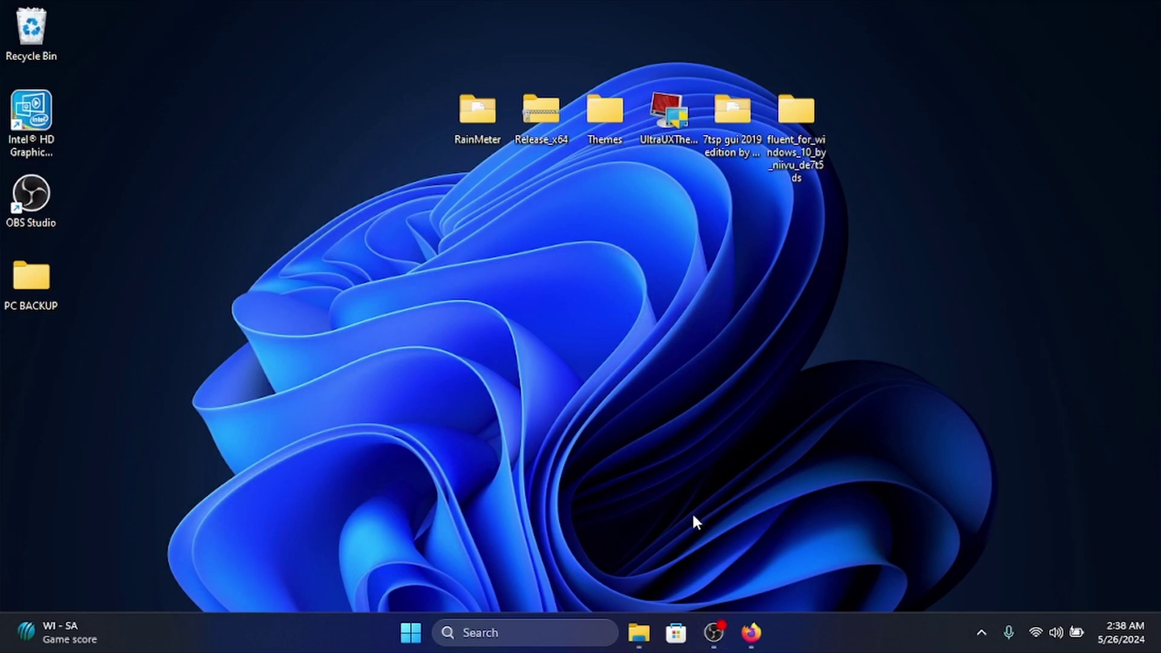
Open the Personalization page of the Windows Settings.
click(415, 626)
click(414, 626)
click(418, 640)
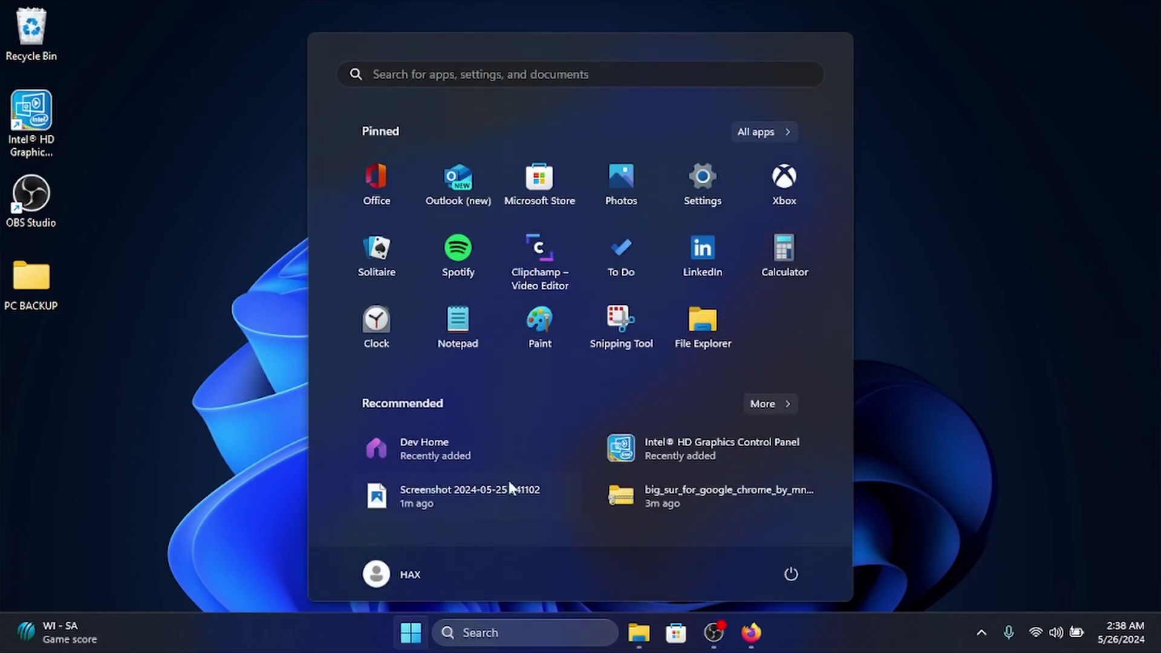
click(682, 180)
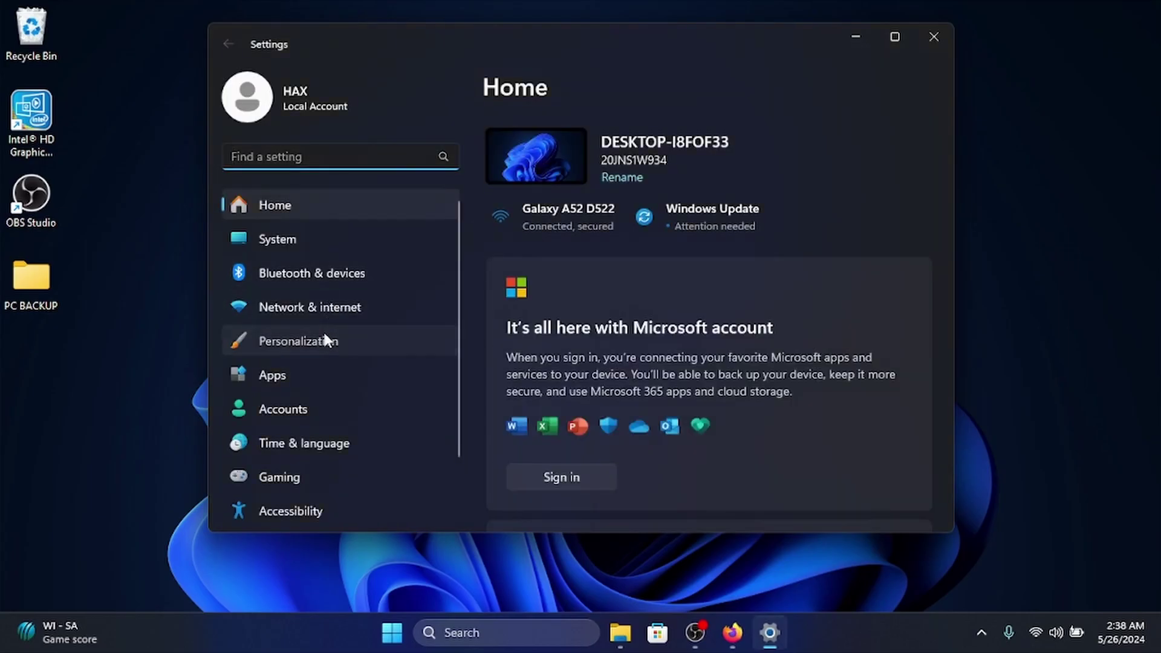
click(288, 342)
Examine the selectable themes and the other personalization options, and close Settings.
scroll(611, 320, down, 2)
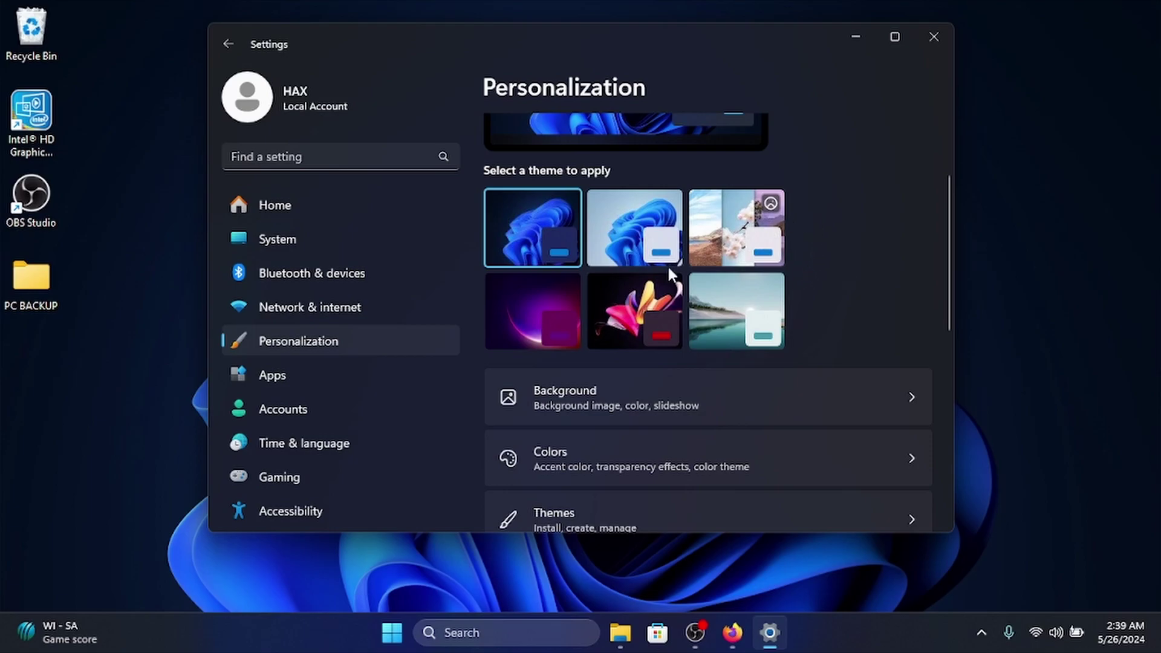
scroll(669, 272, down, 7)
scroll(701, 296, up, 4)
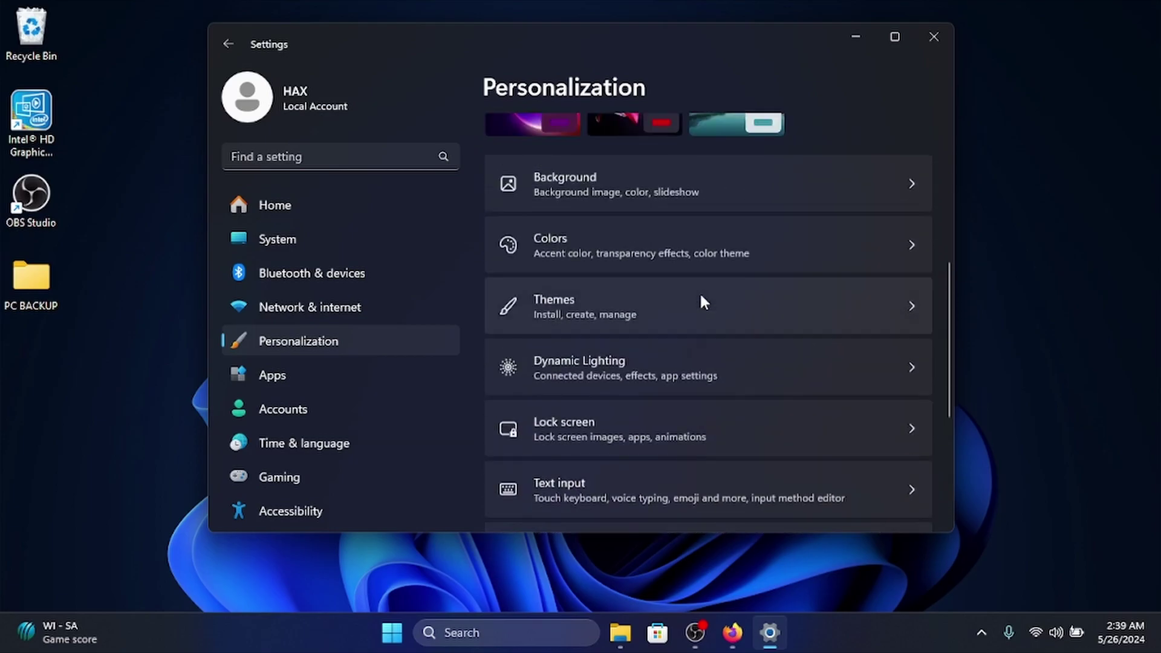
scroll(700, 292, up, 5)
scroll(635, 303, down, 1)
scroll(656, 278, up, 1)
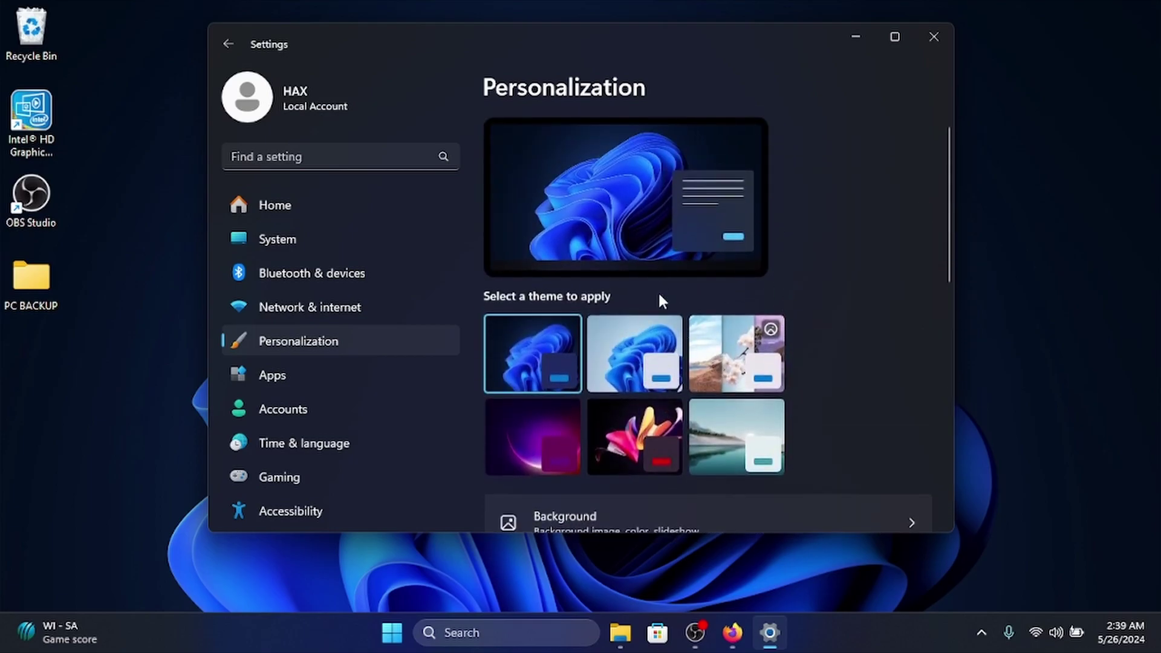
click(926, 30)
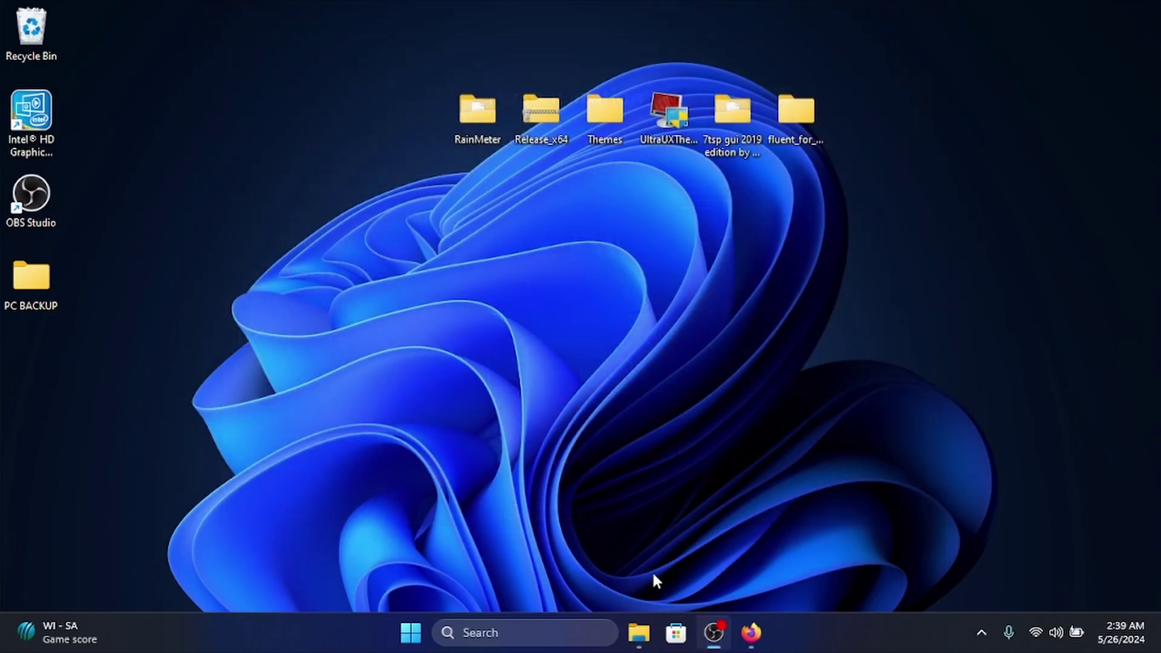
Open the Windows folder on Local Disk (C:) in File Explorer.
click(640, 632)
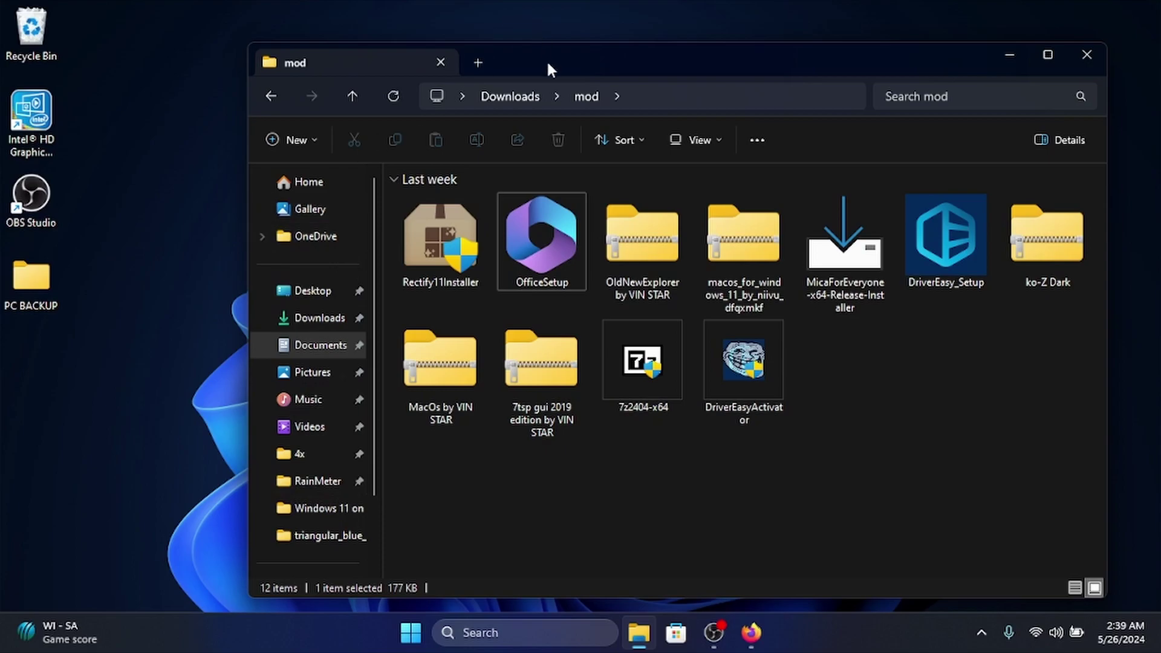
drag(549, 67, 522, 52)
scroll(261, 500, down, 3)
click(285, 499)
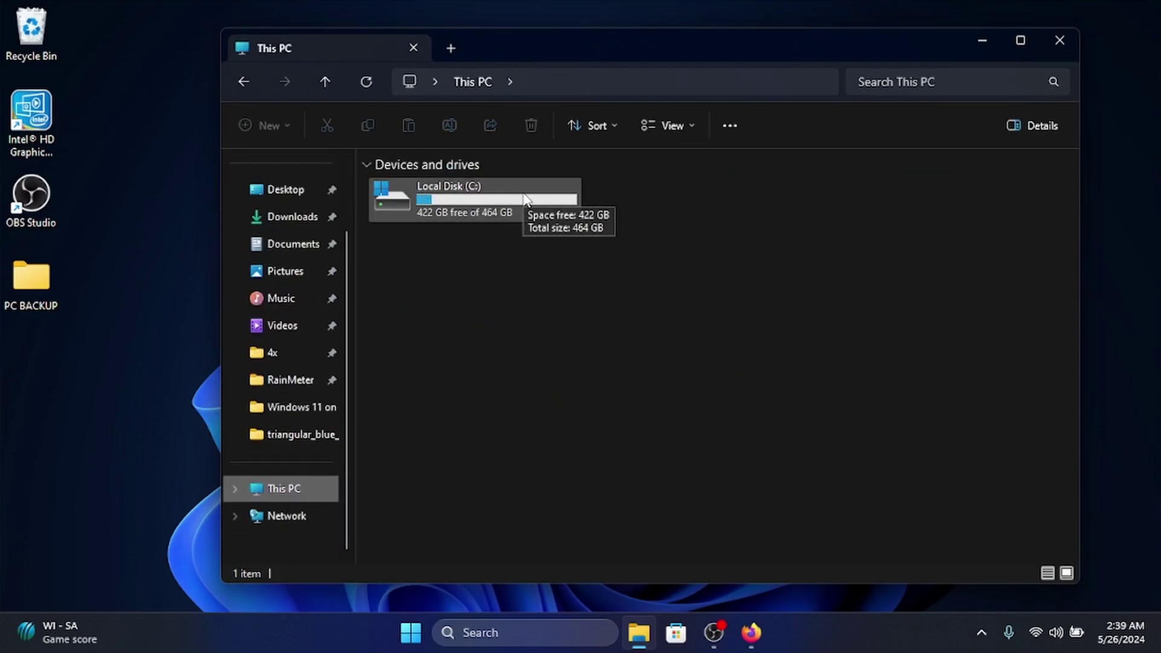
double_click(508, 200)
double_click(472, 186)
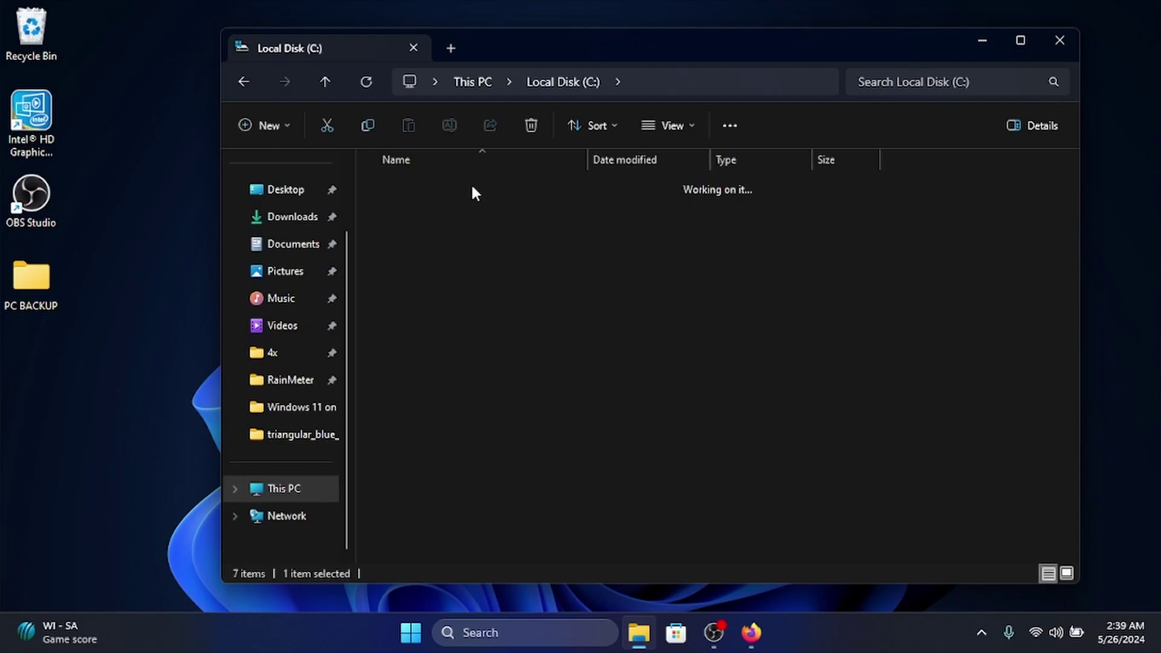
Find the Resources folder within the Windows folder and open its Themes subfolder.
scroll(484, 339, down, 20)
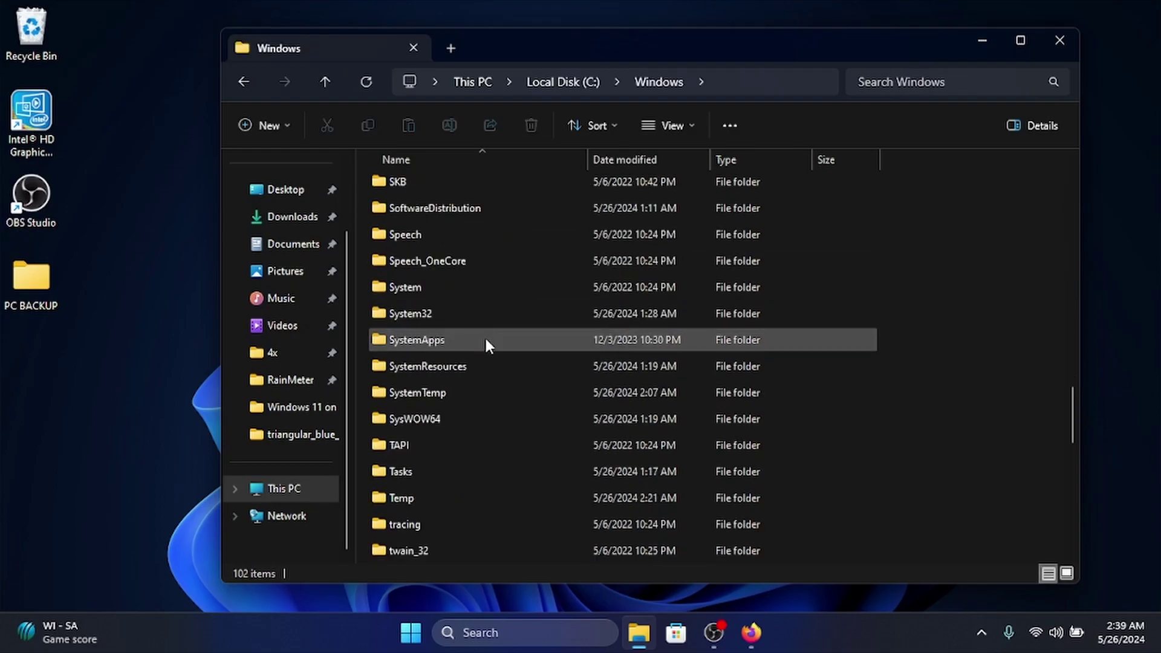
scroll(487, 343, up, 1)
scroll(483, 336, up, 4)
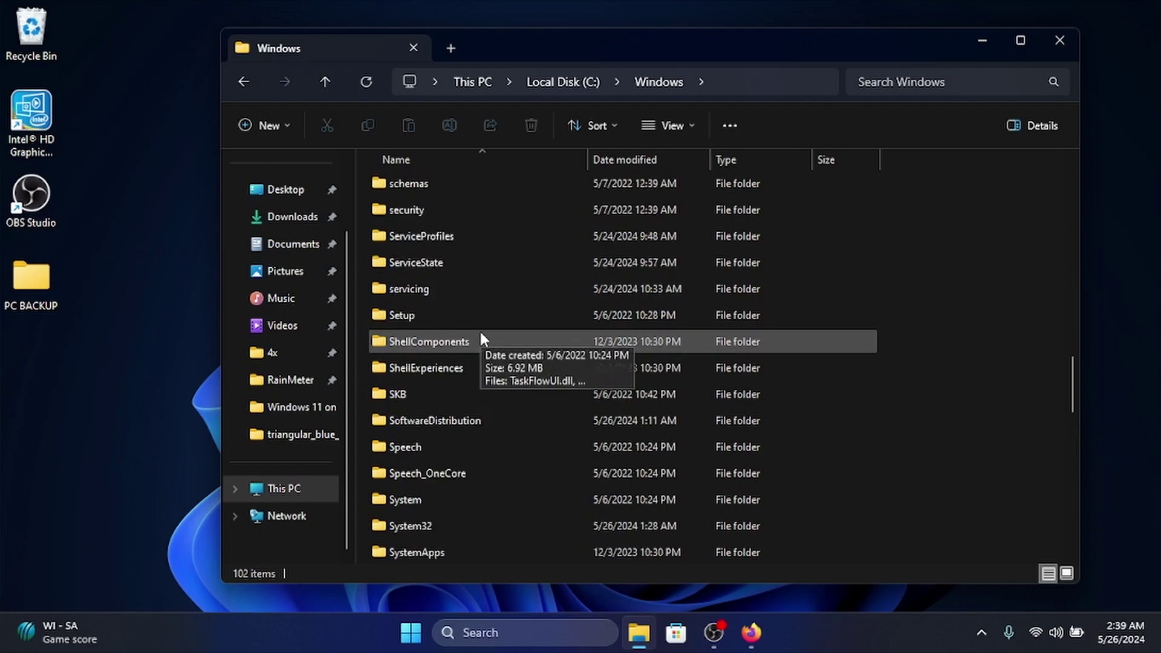
scroll(480, 331, down, 4)
scroll(462, 308, down, 6)
scroll(468, 317, up, 13)
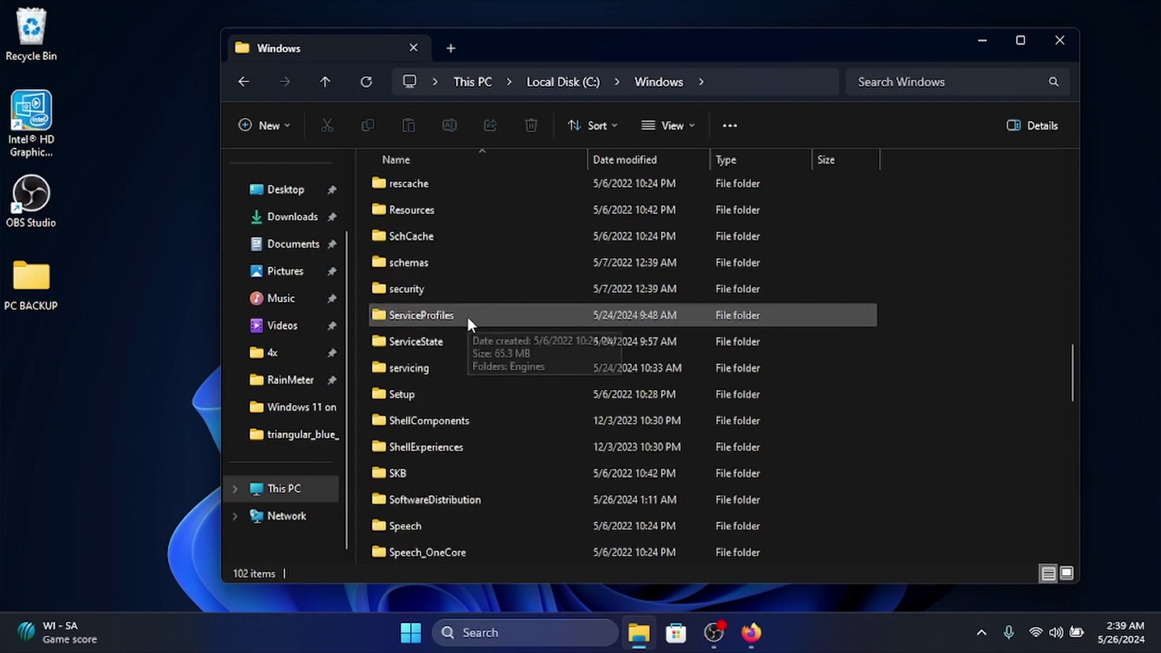
scroll(470, 318, down, 2)
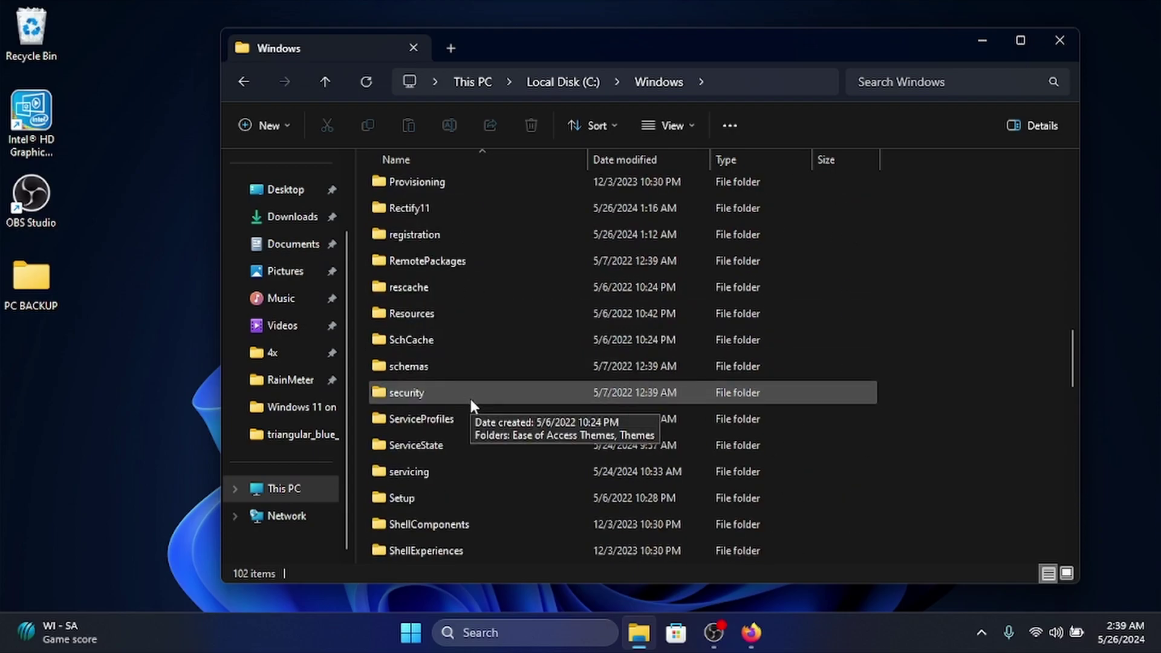
double_click(465, 311)
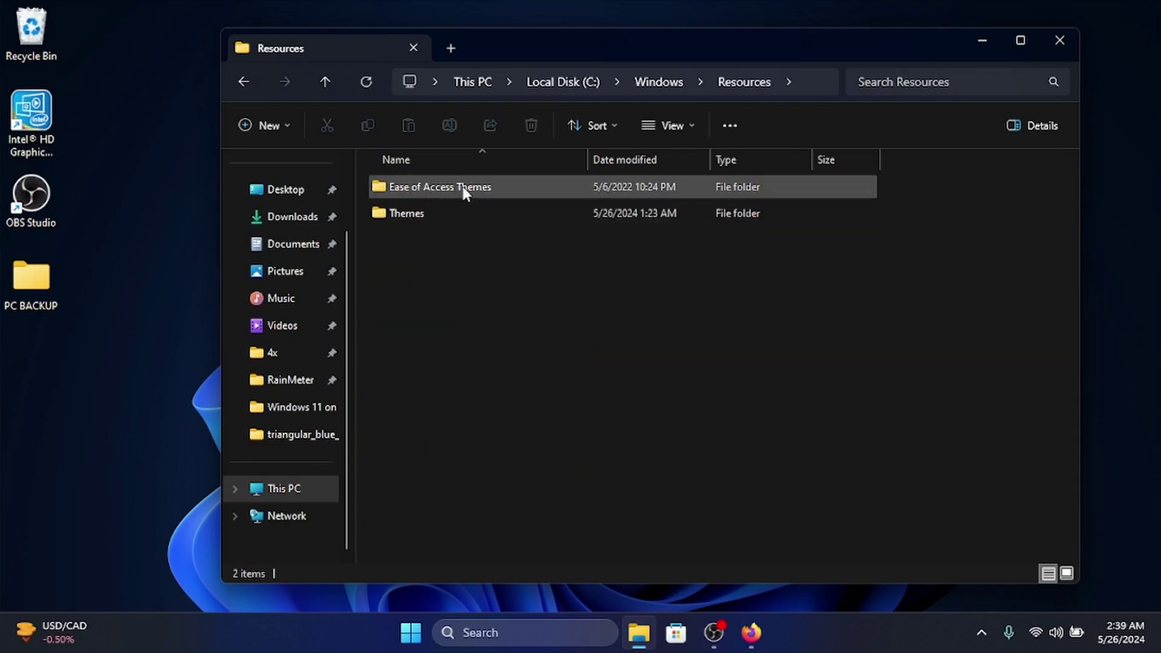
double_click(426, 211)
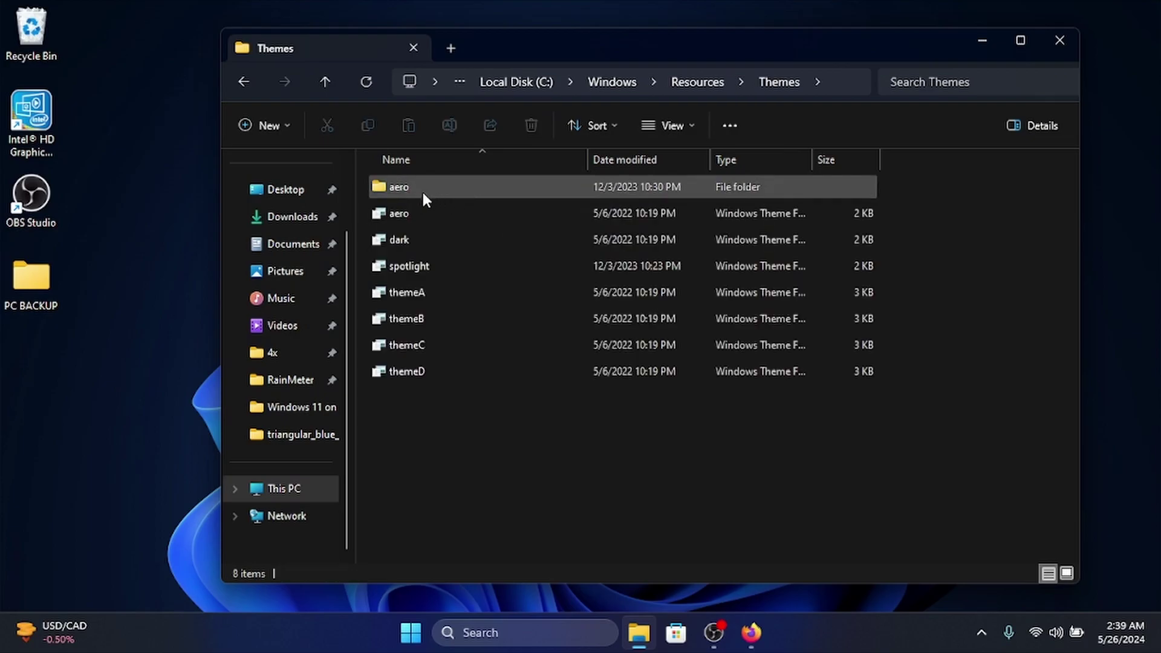
Show the theme files as large thumbnails, and look inside the aero folder with the same view.
click(1064, 577)
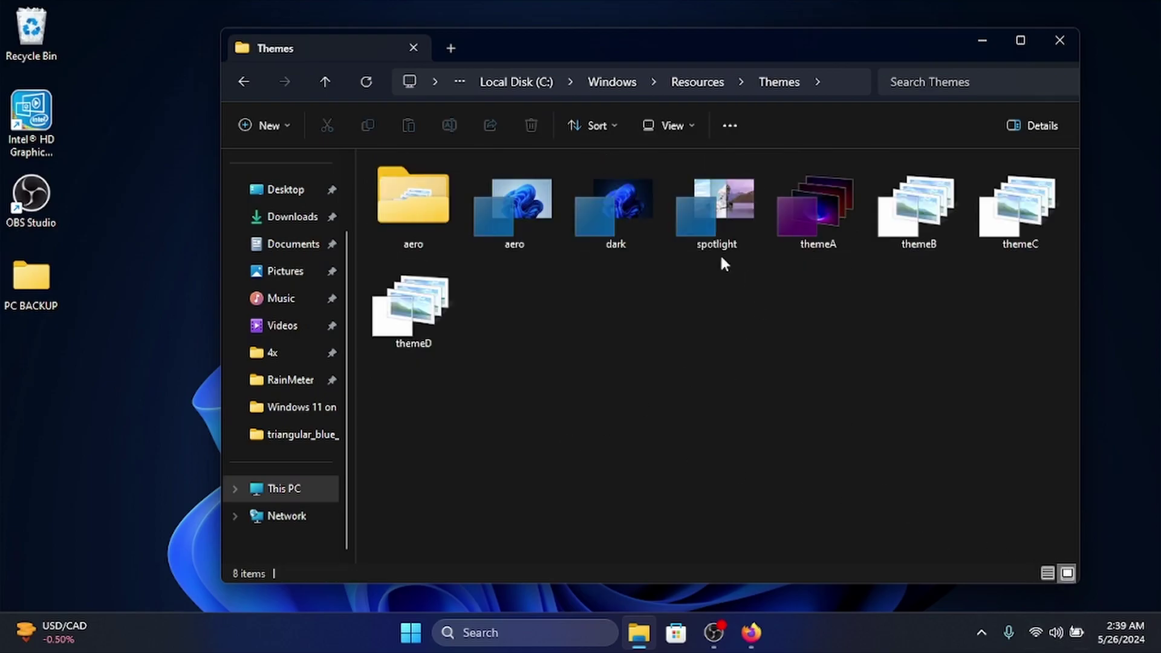
right_click(612, 204)
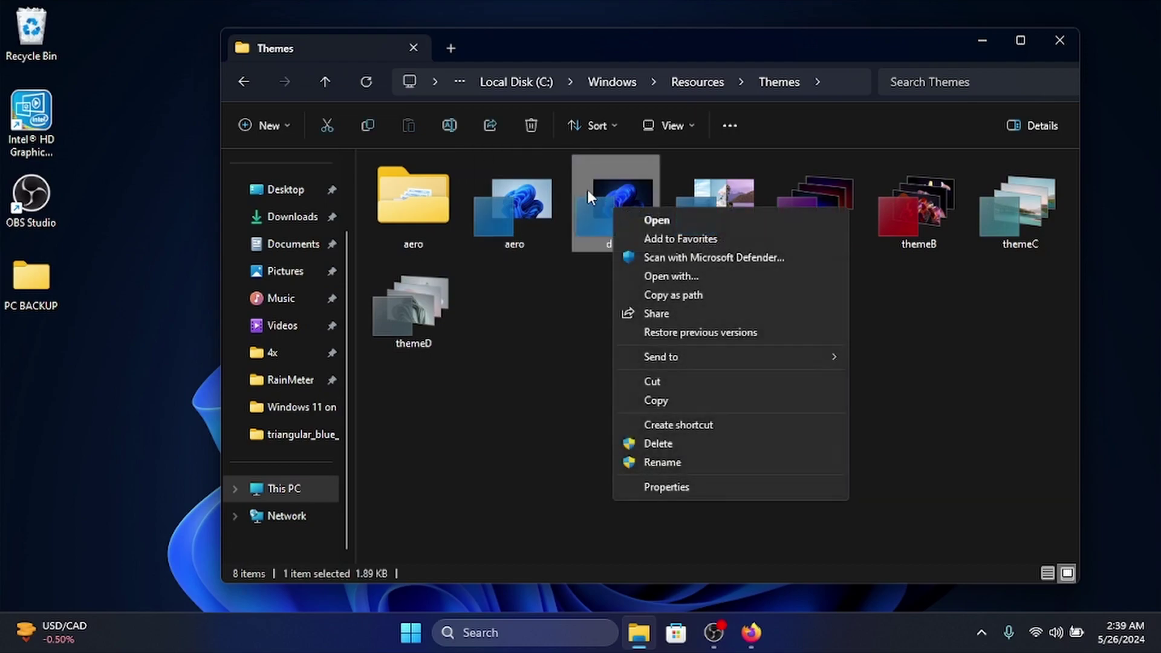
click(516, 470)
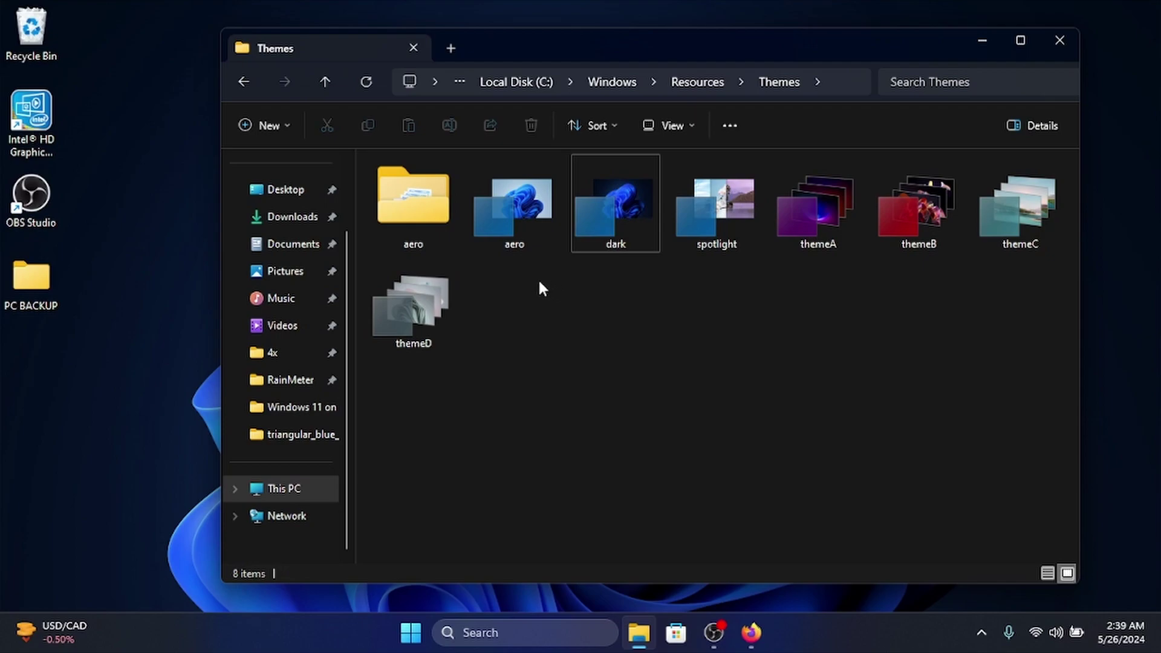
double_click(443, 209)
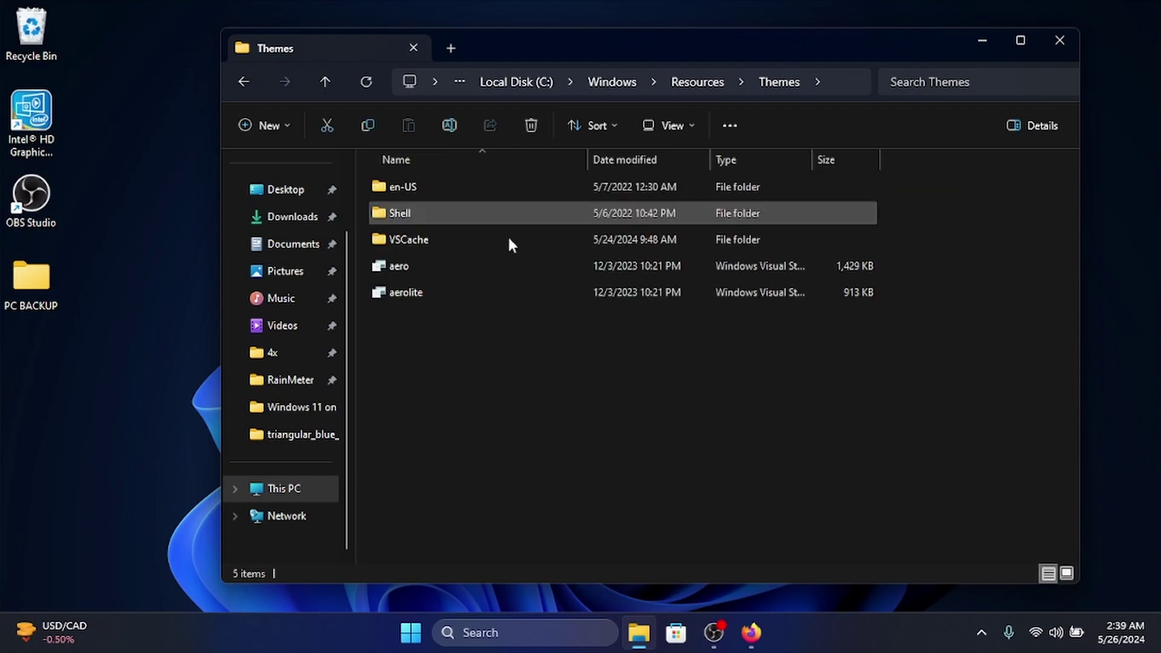
click(1068, 573)
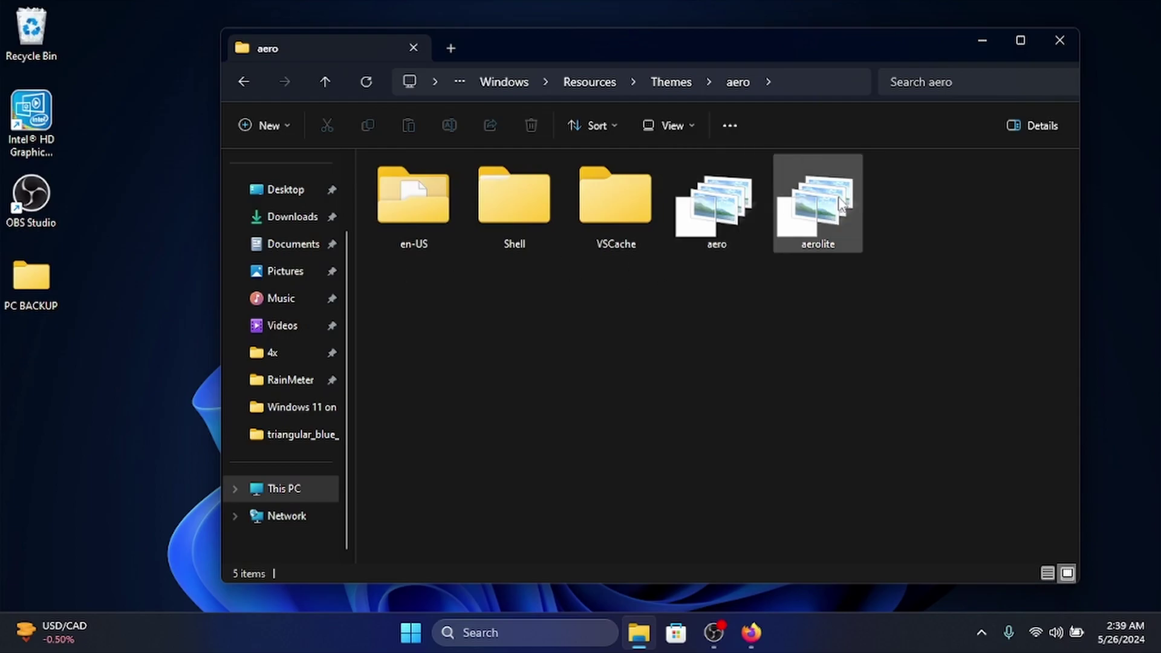
Return to the Windows folder and open the Wallpaper folder inside Web, displayed as large thumbnails.
click(325, 81)
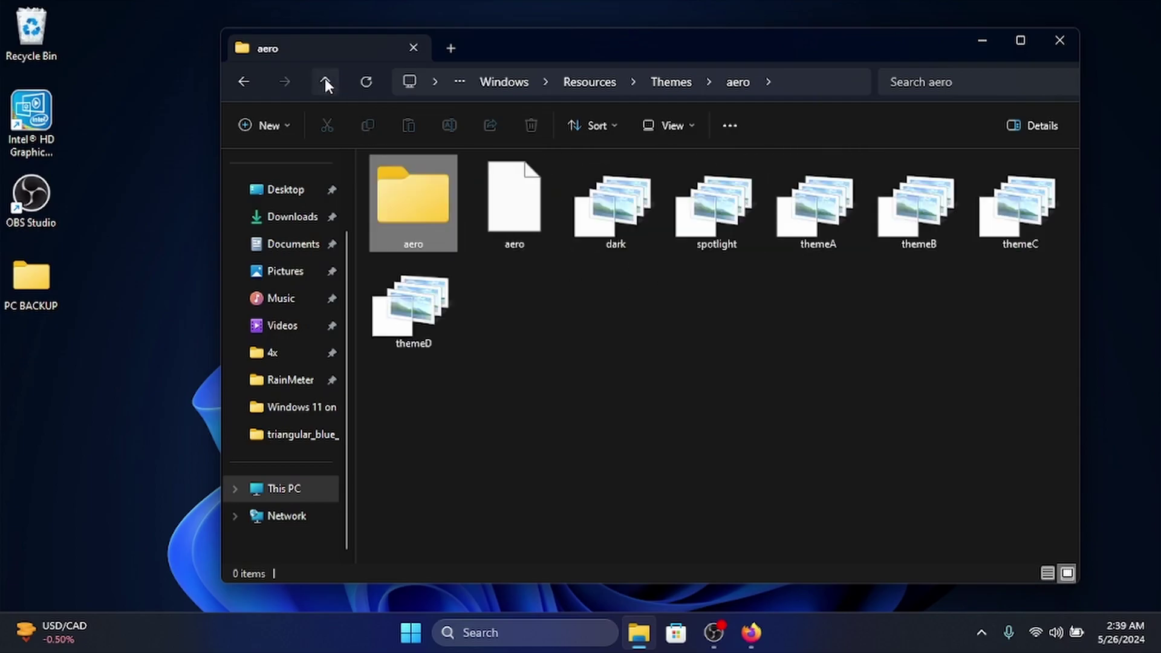
click(325, 81)
click(325, 82)
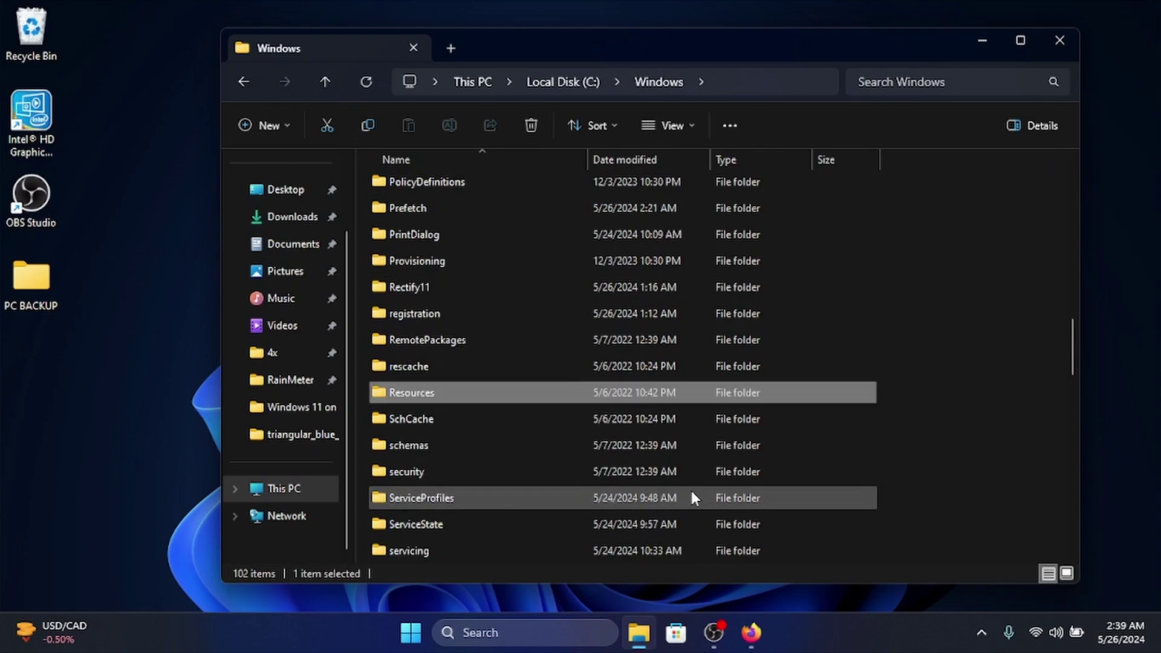
scroll(702, 445, up, 3)
scroll(670, 442, up, 3)
scroll(572, 327, down, 4)
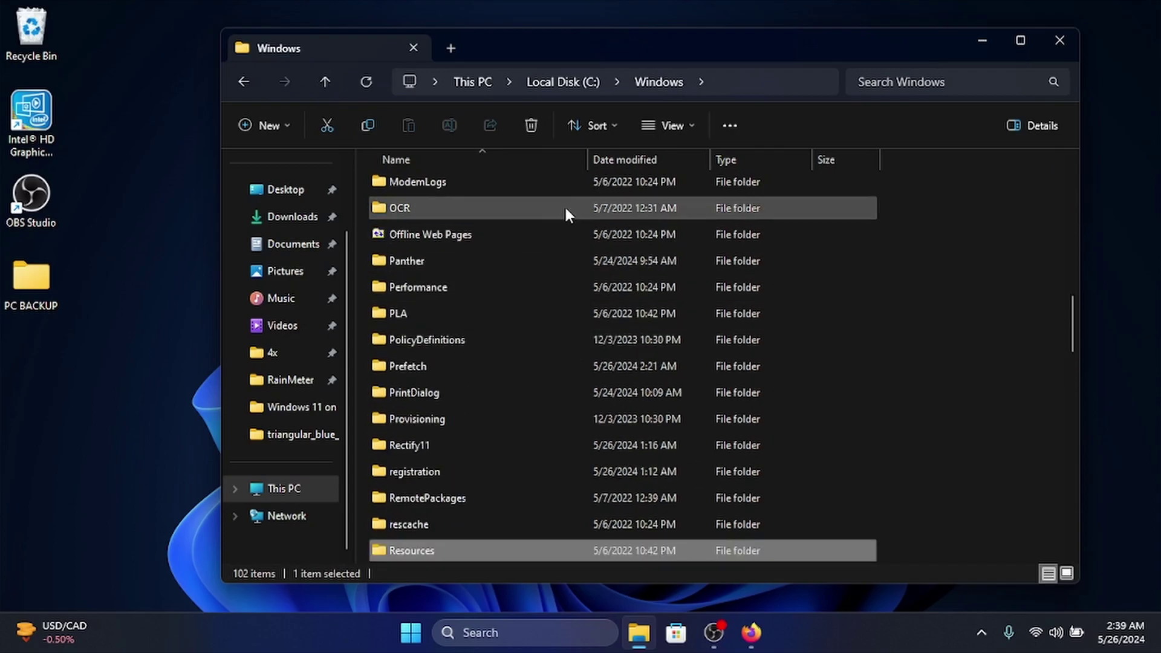
scroll(604, 273, down, 13)
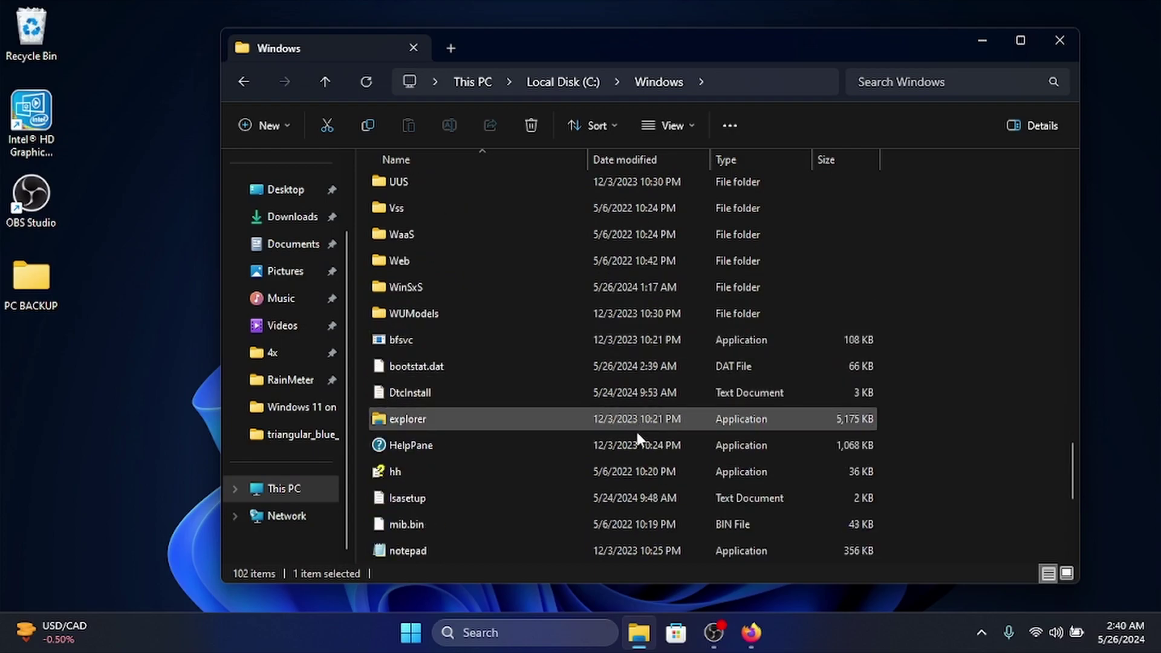
mouse_move(448, 261)
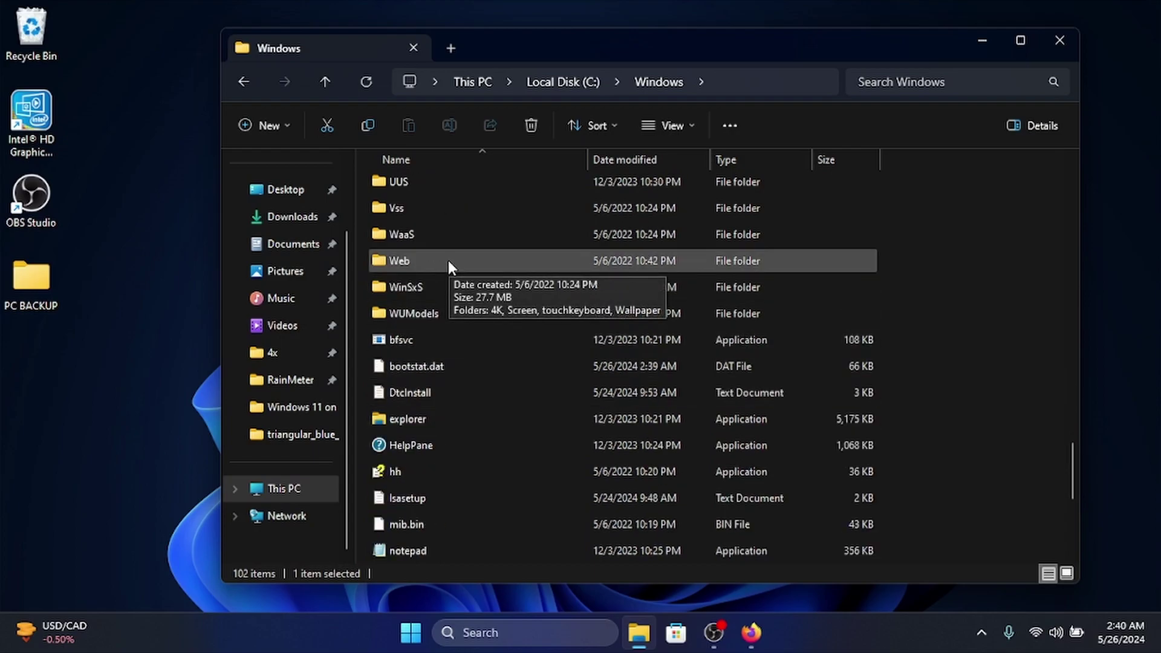
double_click(489, 261)
double_click(466, 266)
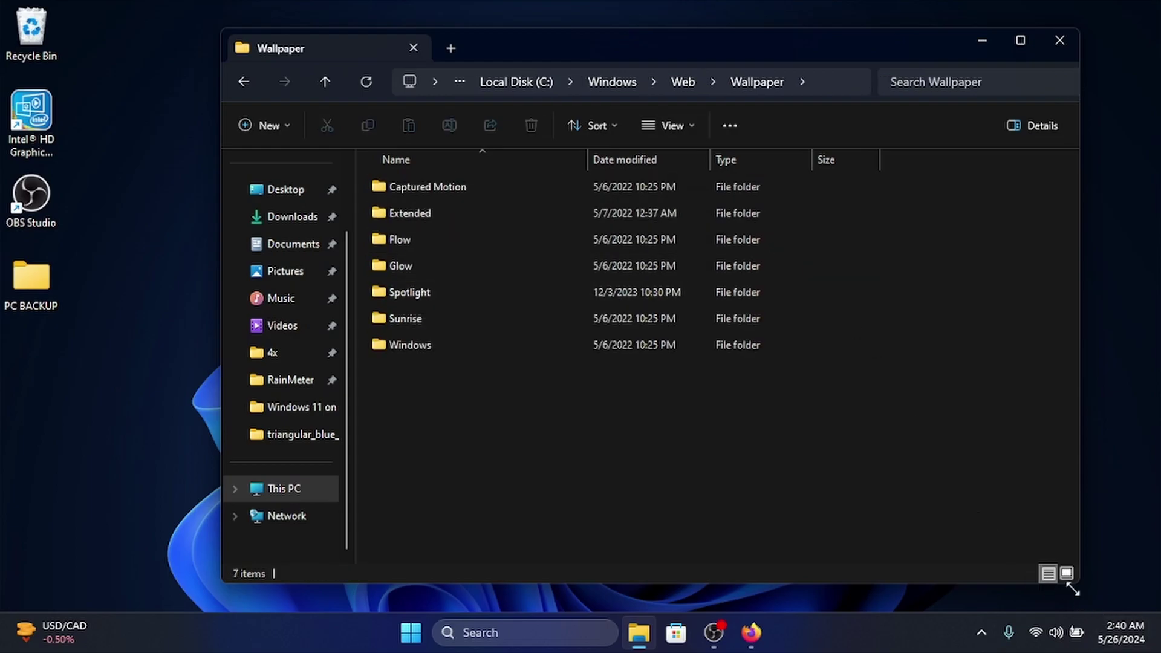
click(1067, 574)
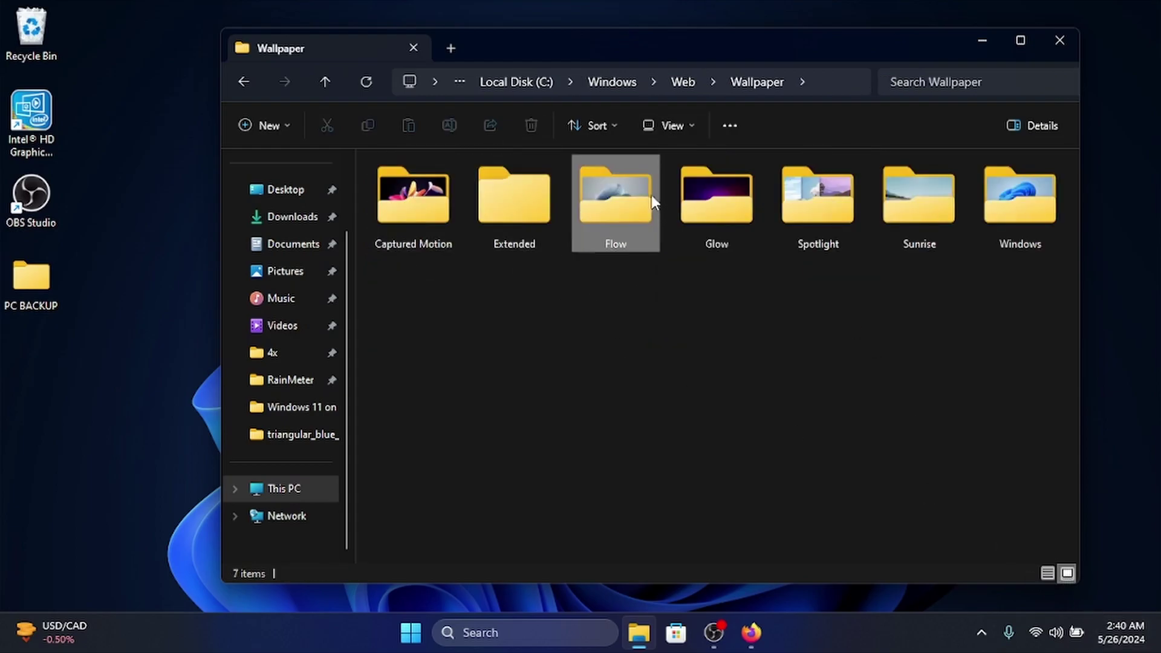
Look at the wallpapers in the Flow and Glow folders, and close File Explorer.
click(653, 196)
double_click(653, 196)
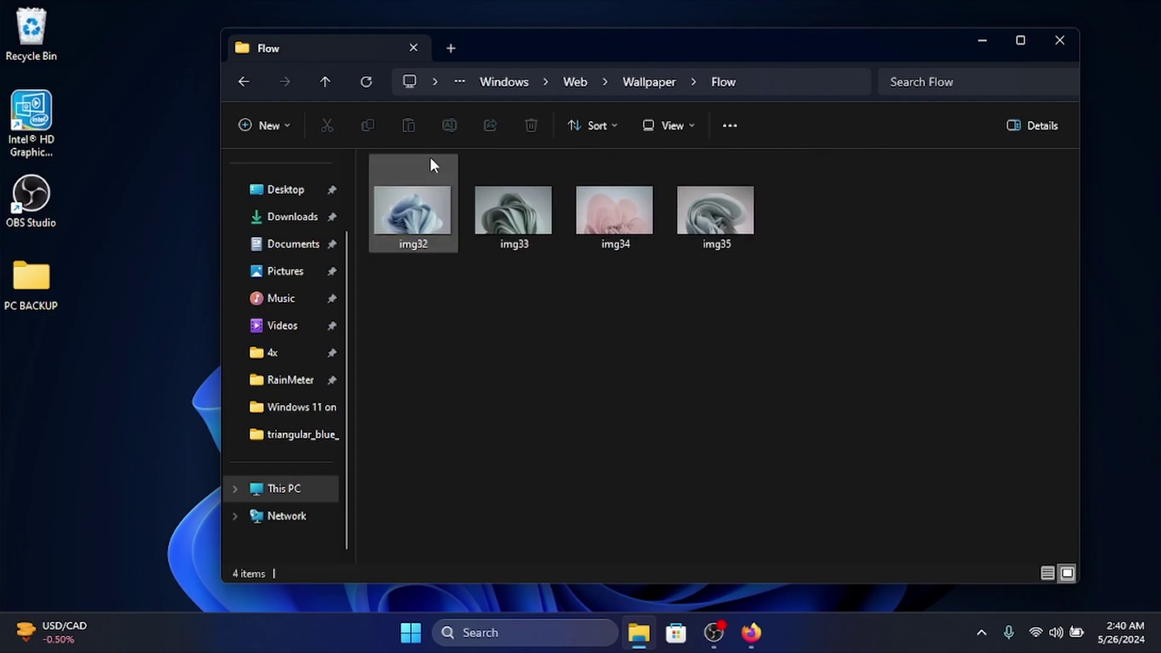
click(324, 88)
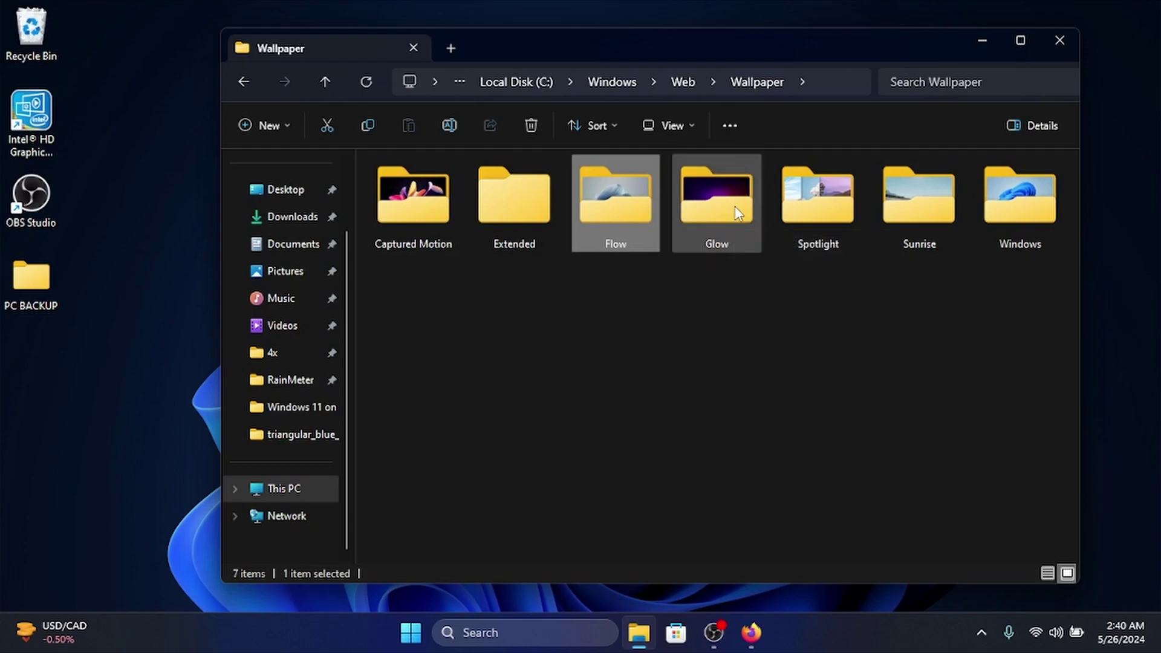
click(737, 213)
double_click(727, 212)
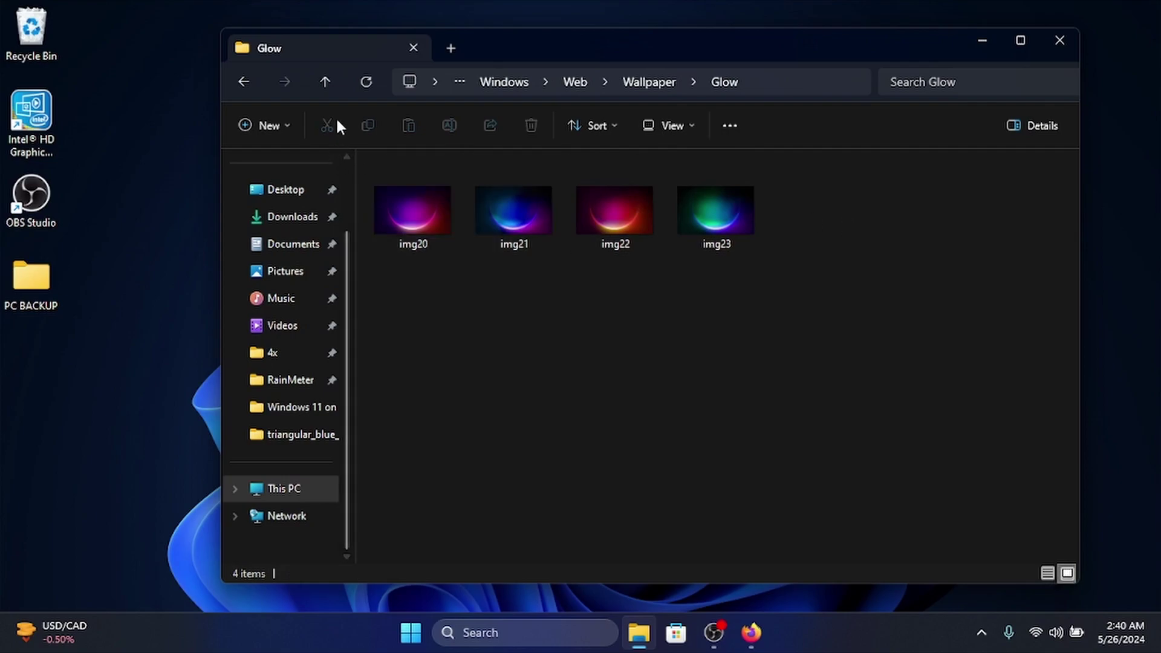
click(325, 82)
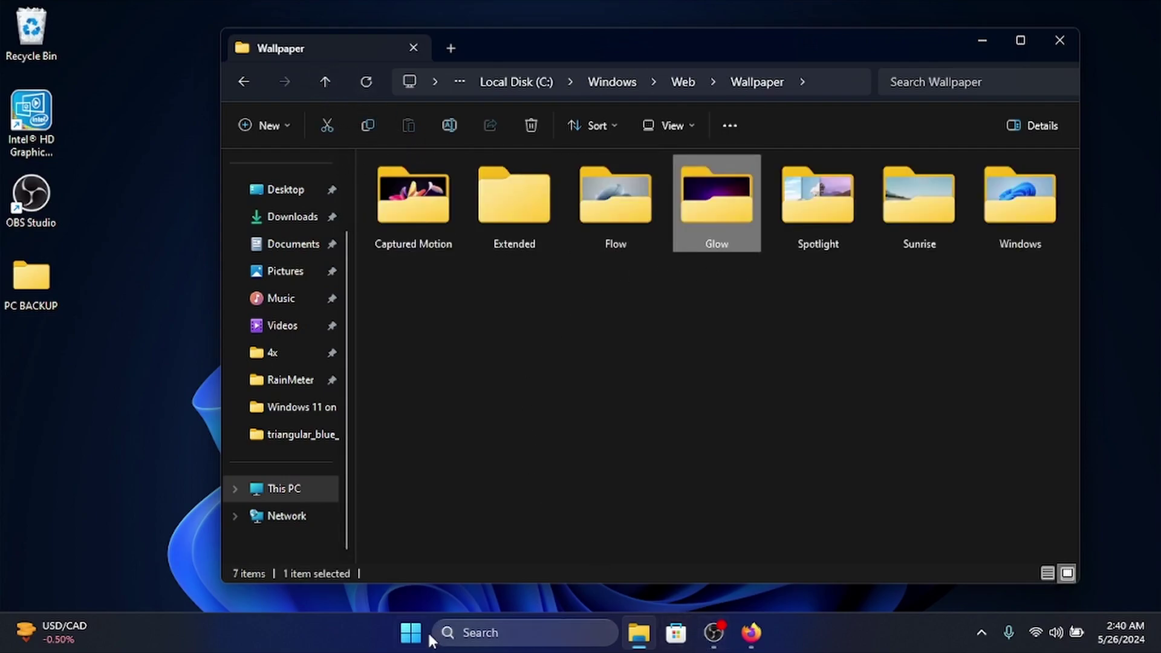
click(1066, 38)
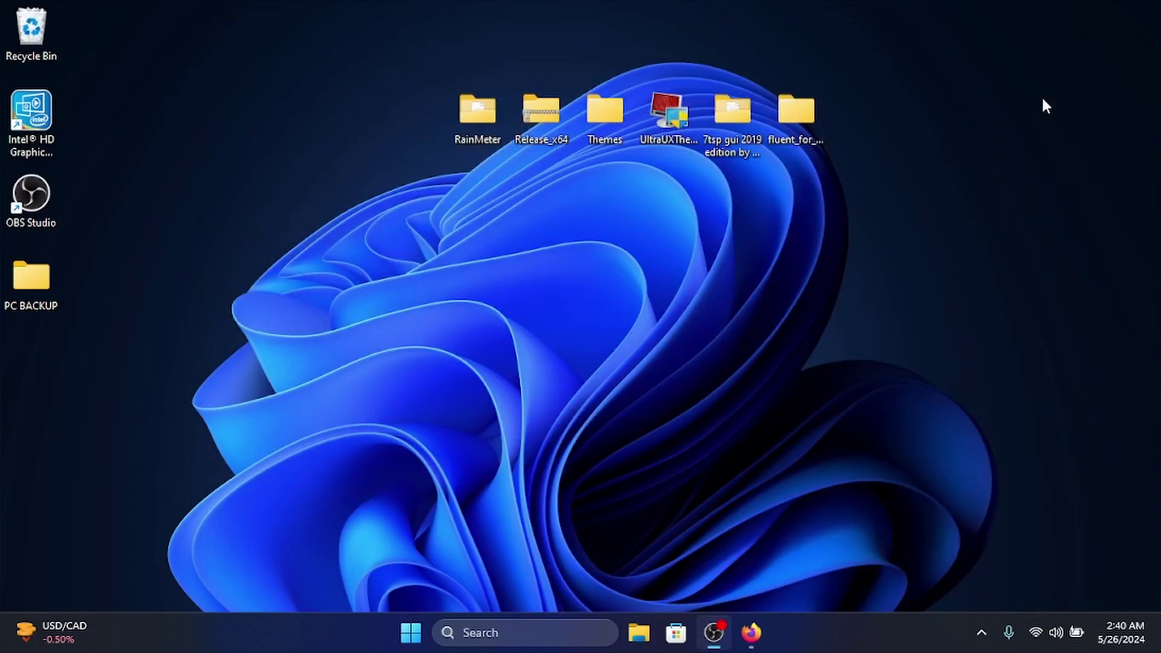
drag(446, 73, 880, 164)
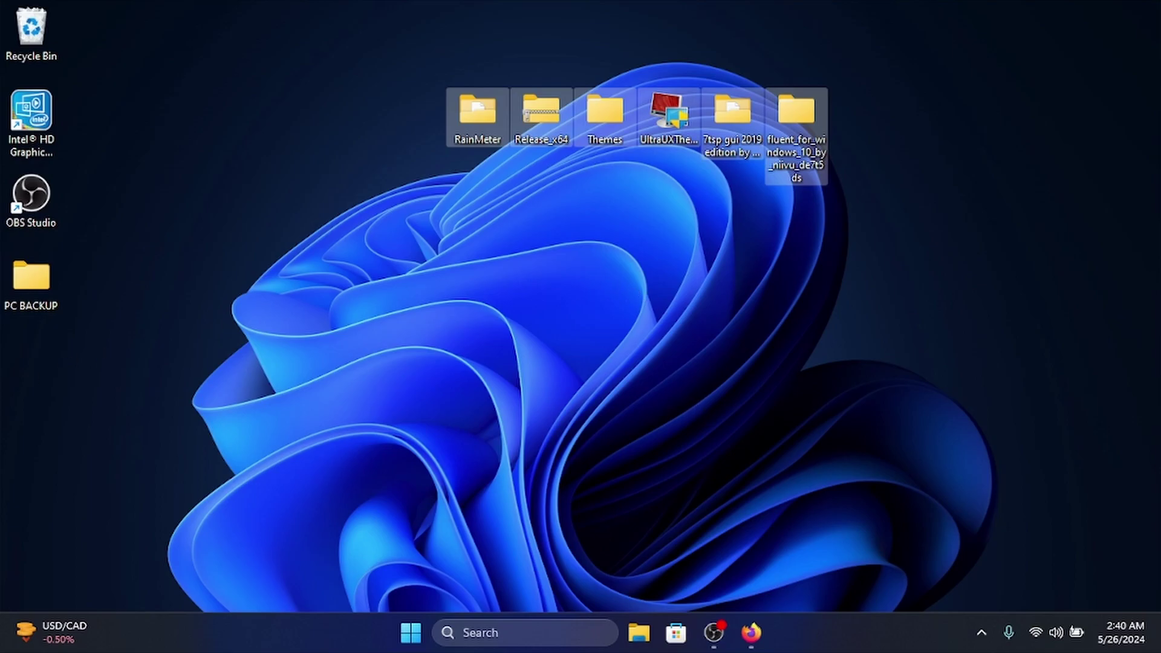
click(13, 485)
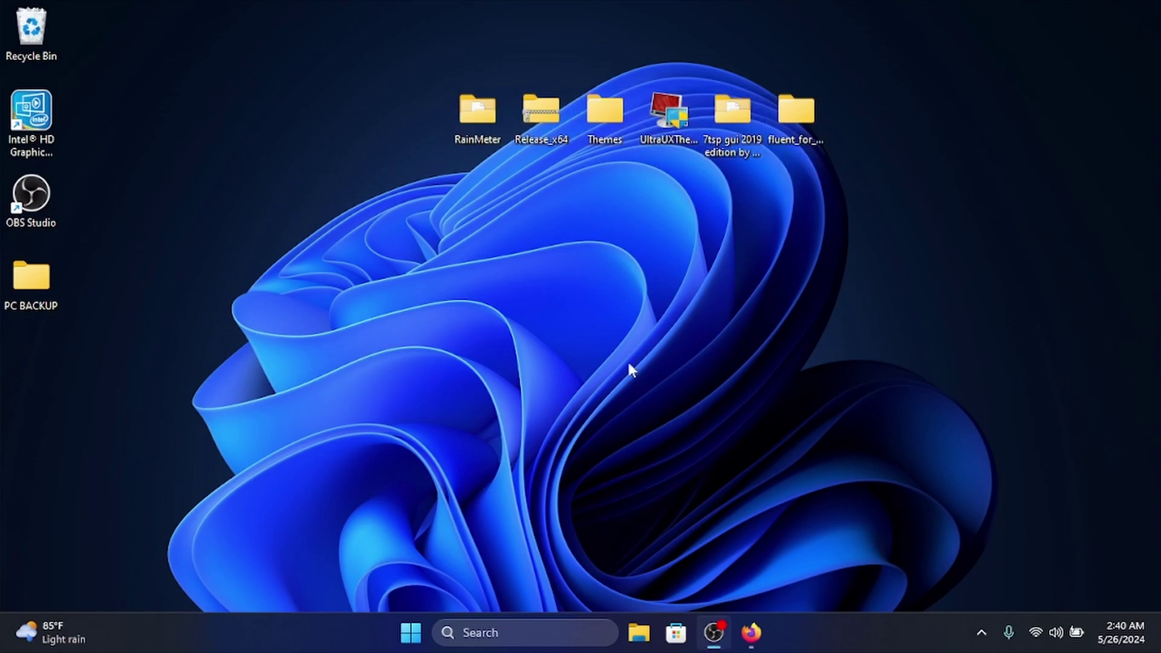
Launch the UltraUXThemePatcher 4.4.1 setup from the desktop and accept its license agreement and conditions.
click(673, 119)
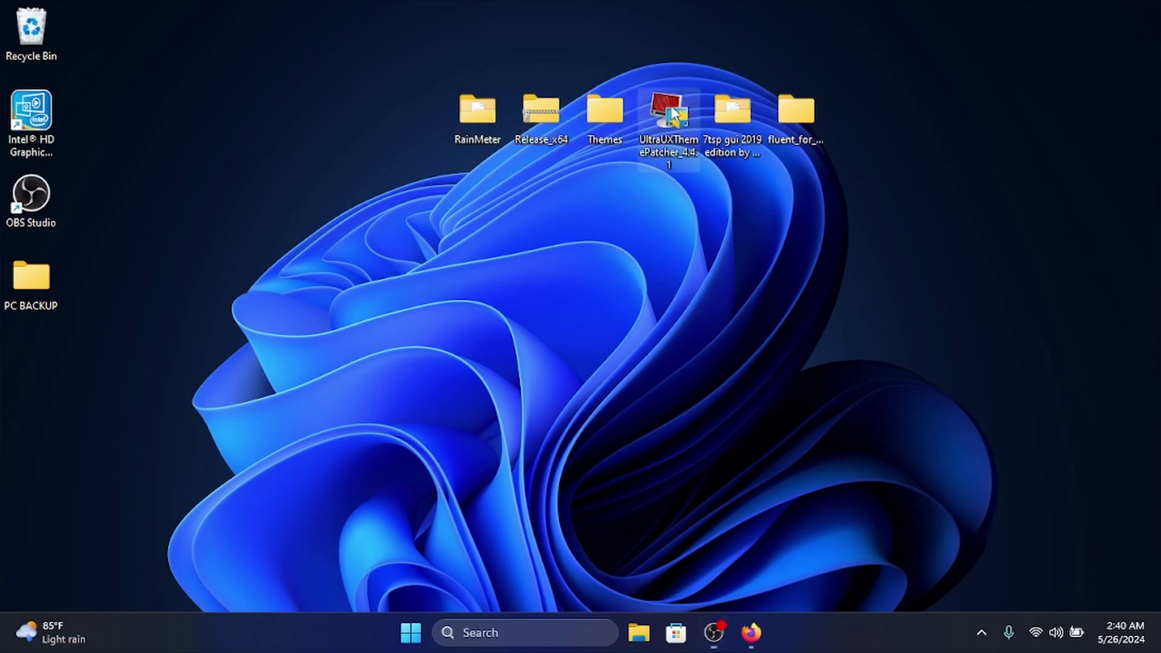
double_click(674, 110)
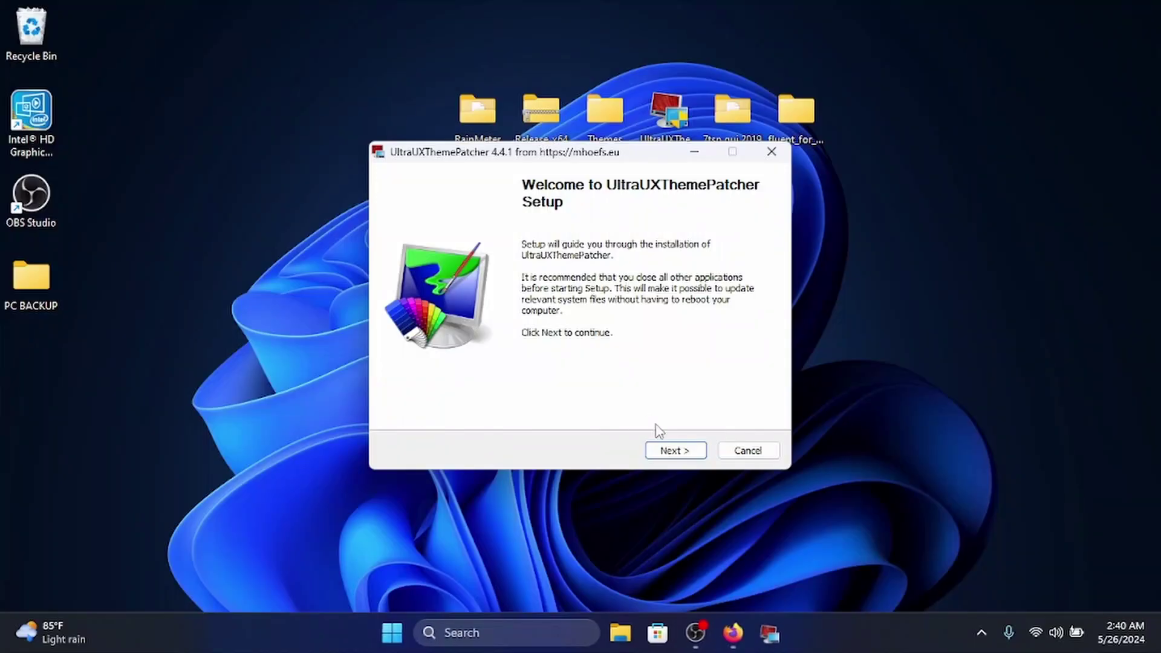
click(672, 449)
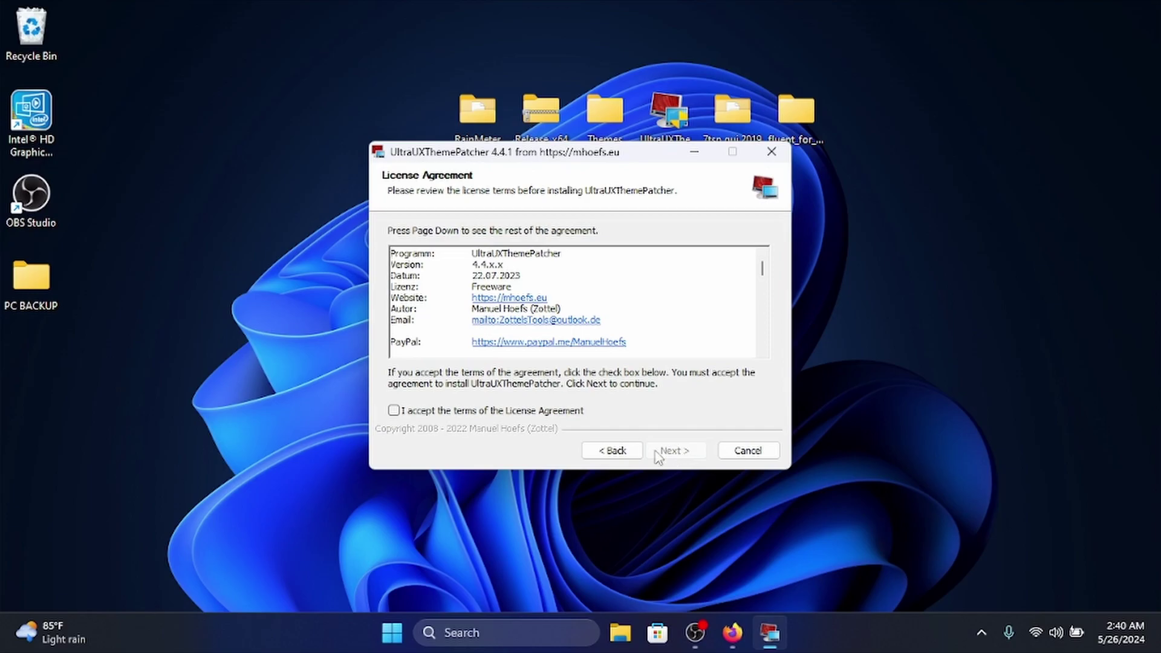
click(518, 411)
click(683, 453)
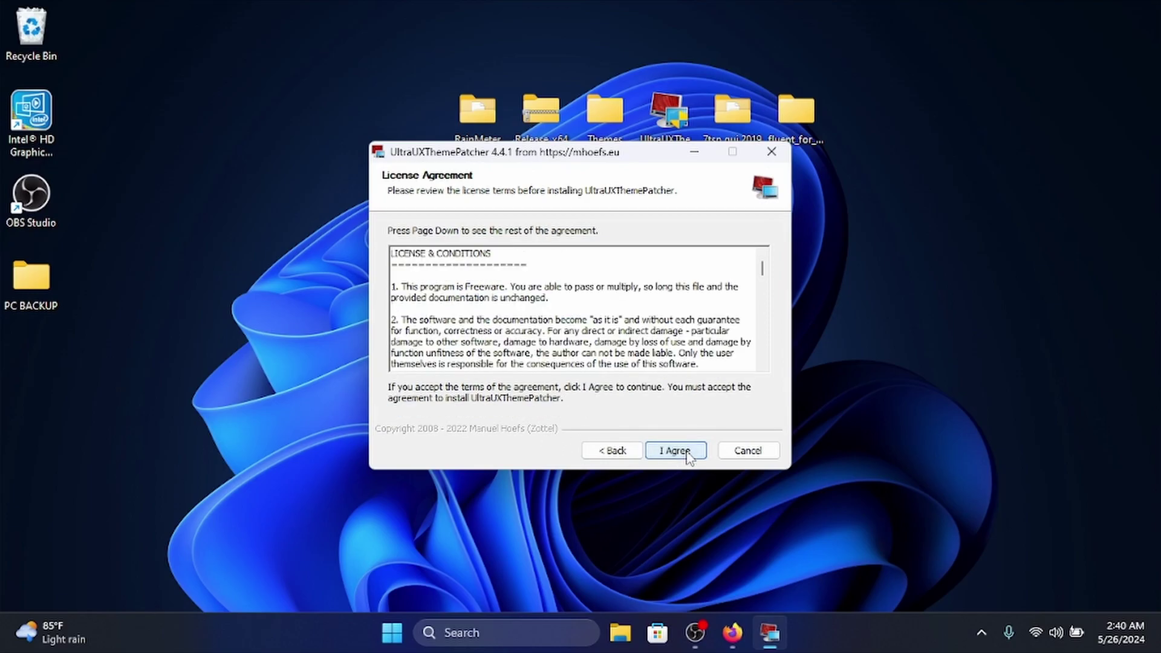
click(676, 453)
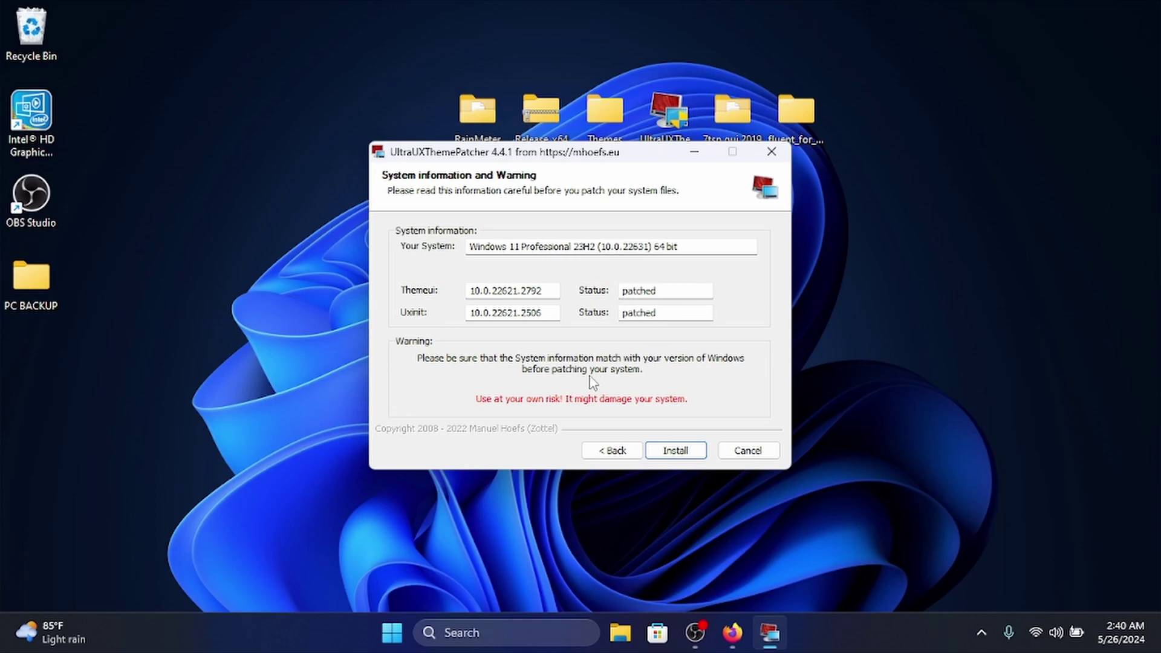
Check the patch status of Themeui and Uxinit, and run the UltraUXThemePatcher installation.
double_click(651, 293)
double_click(667, 315)
drag(469, 154, 412, 110)
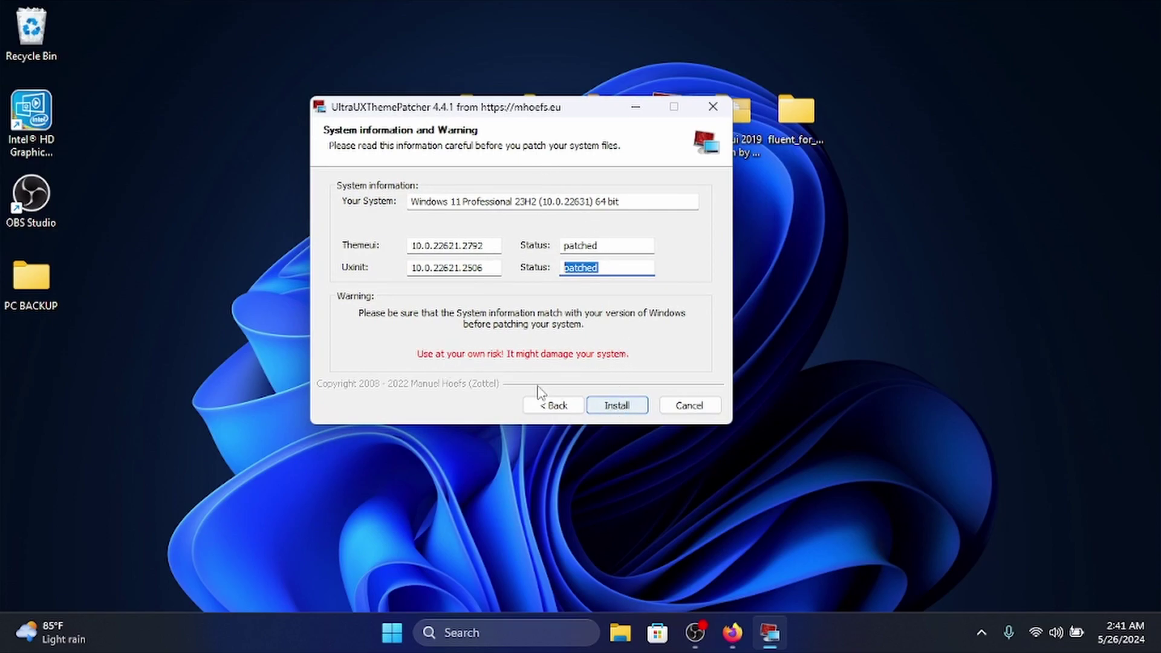
click(622, 406)
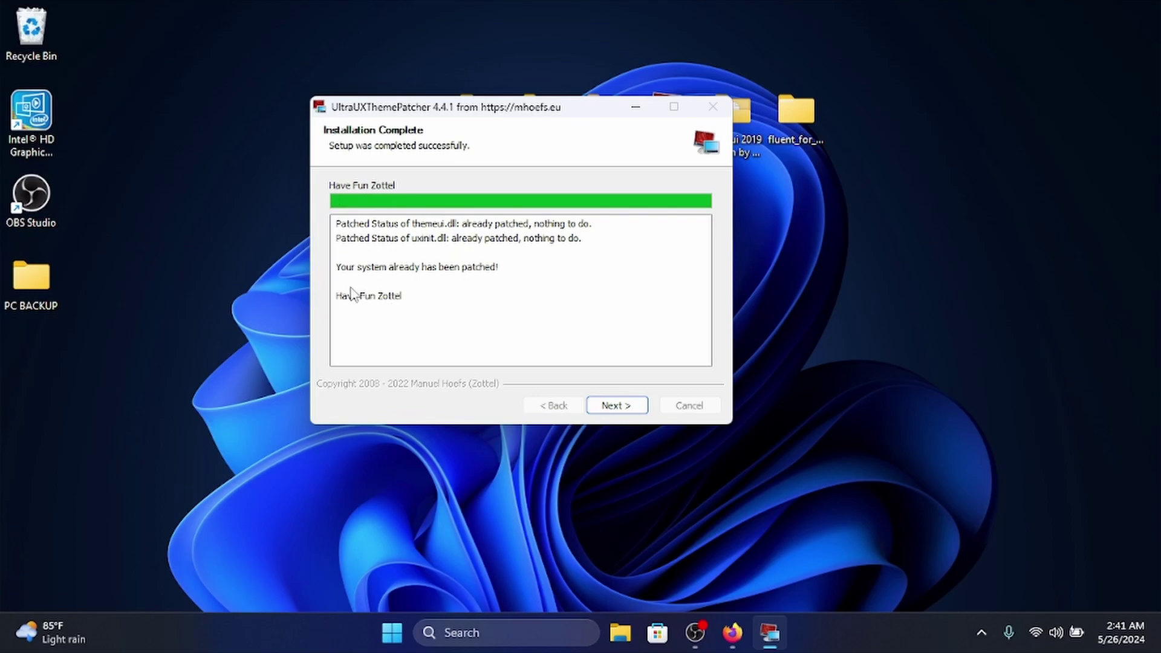
Complete the UltraUXThemePatcher setup without selecting the PayPal donation, and close the installer.
click(623, 412)
click(624, 410)
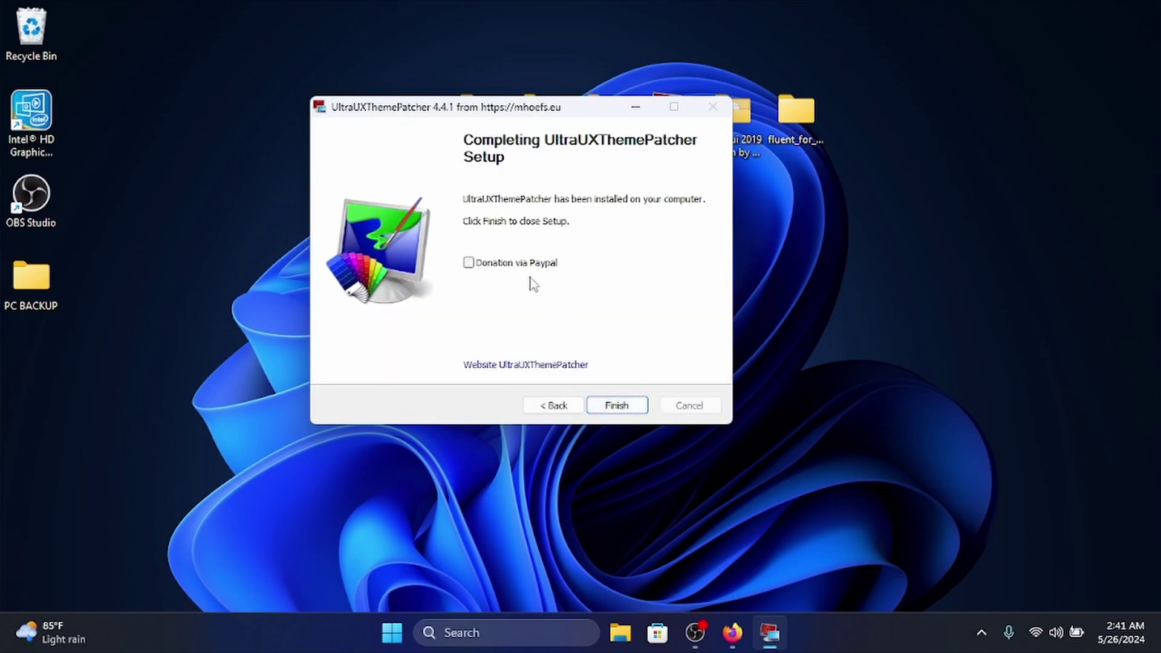
click(633, 406)
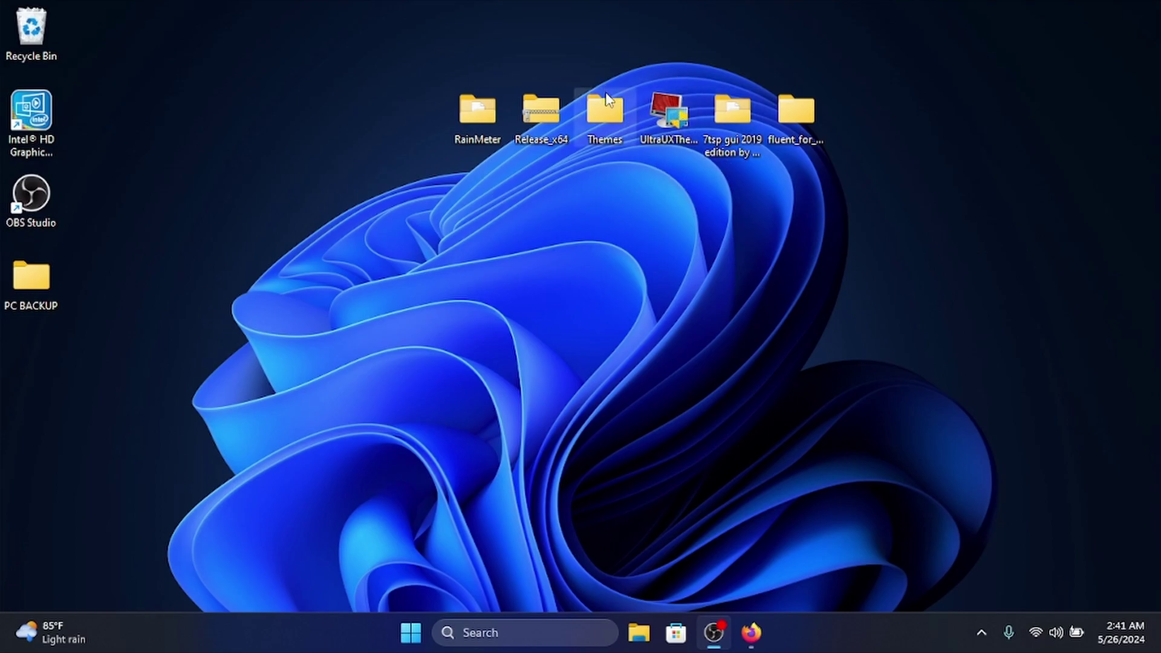
Copy the Everblush folder and all Everblush theme files from Windows 11 22h2 Themes inside the desktop's Themes folder.
click(752, 633)
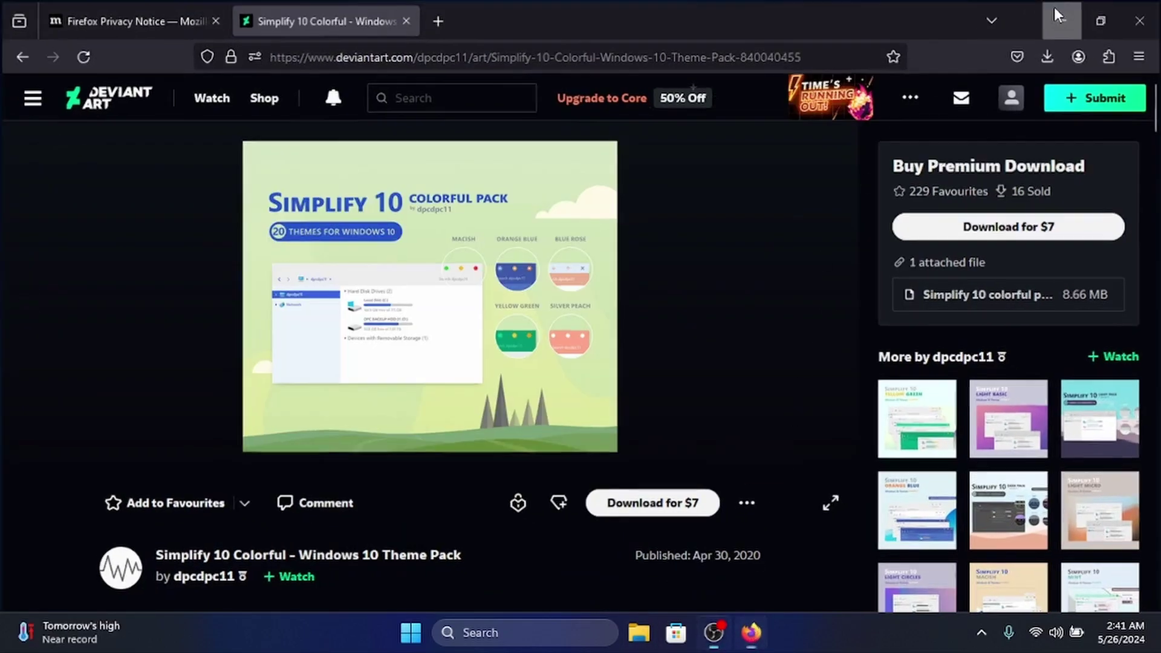
click(1060, 10)
double_click(603, 122)
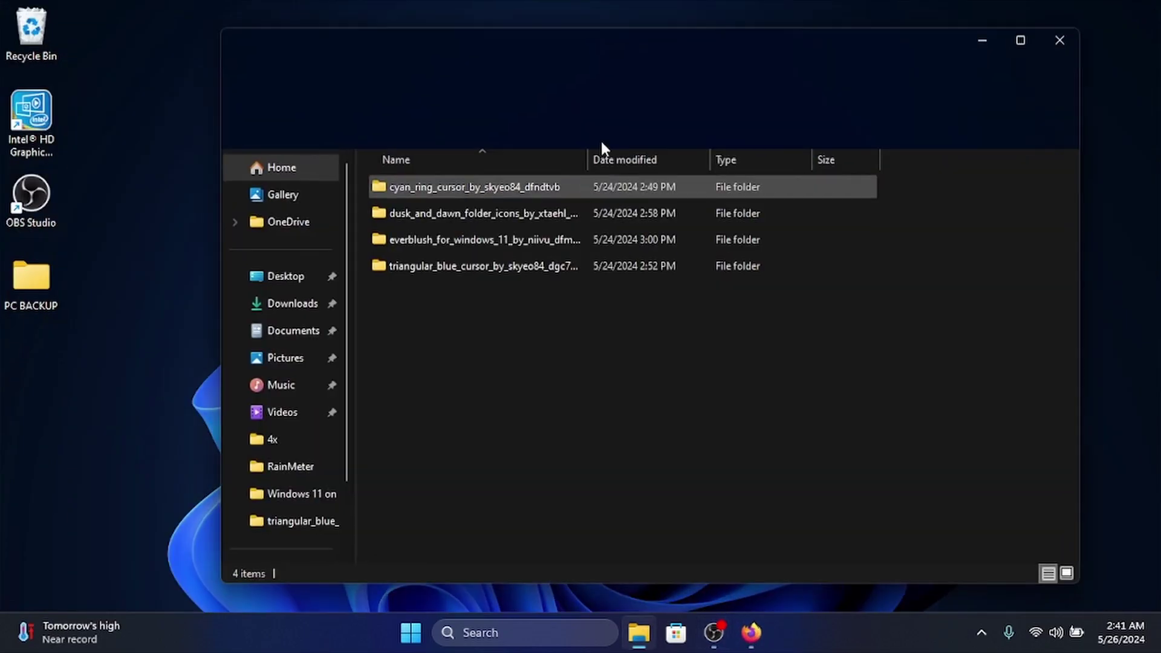
double_click(479, 236)
double_click(496, 188)
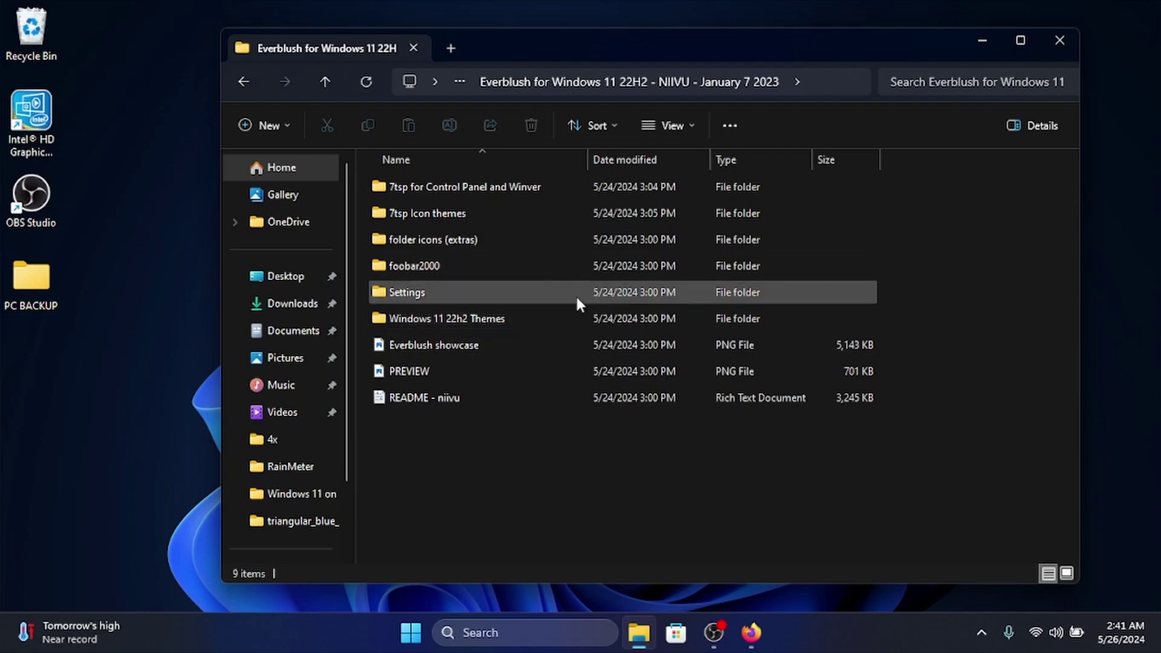
click(334, 82)
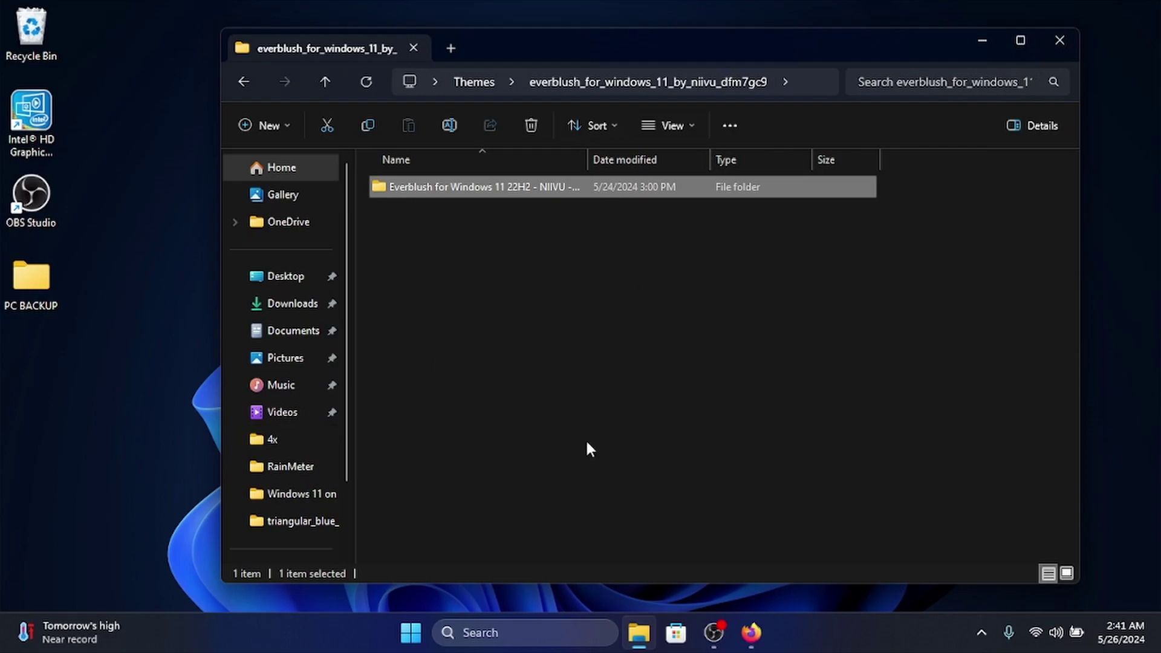
double_click(423, 188)
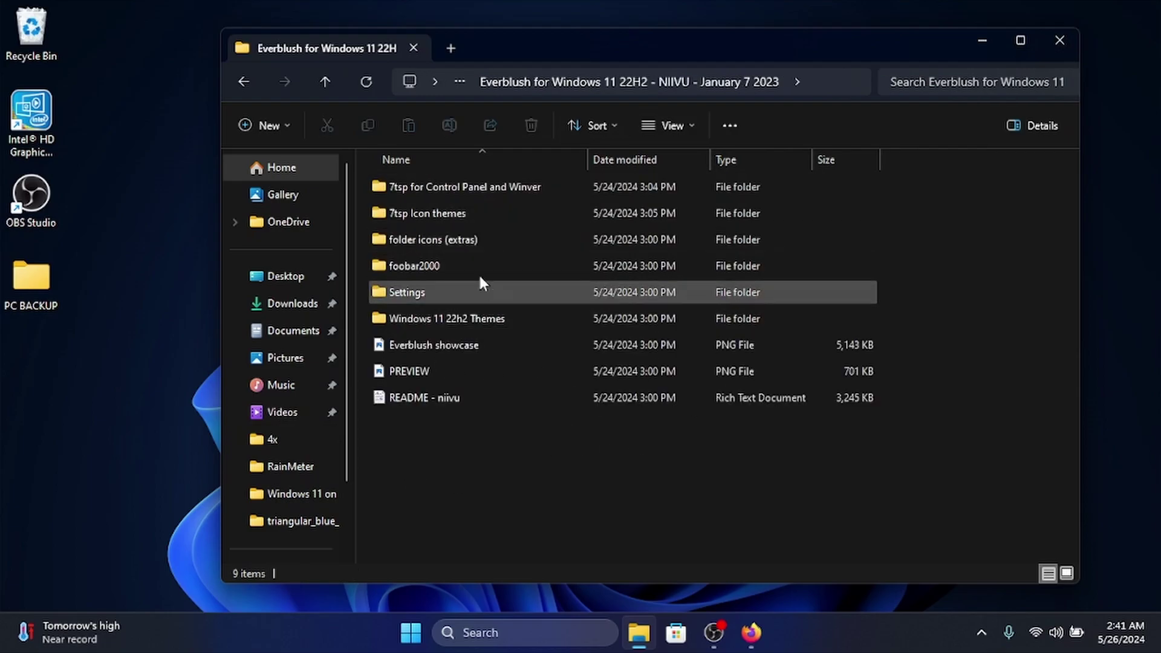
double_click(507, 317)
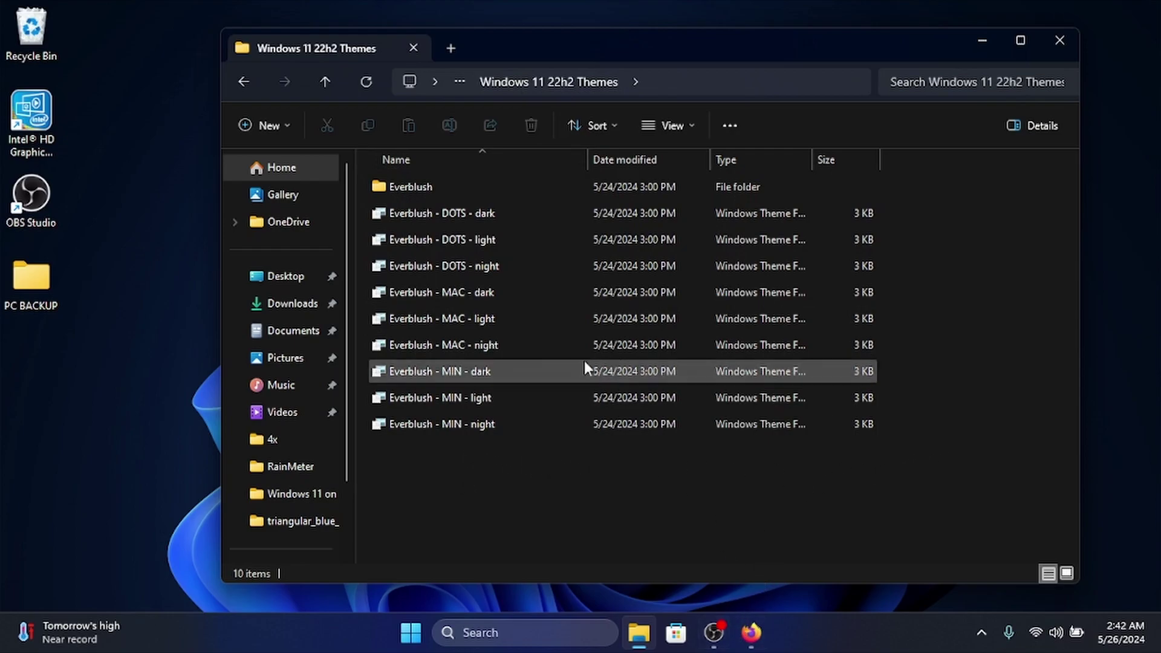
drag(438, 482, 467, 184)
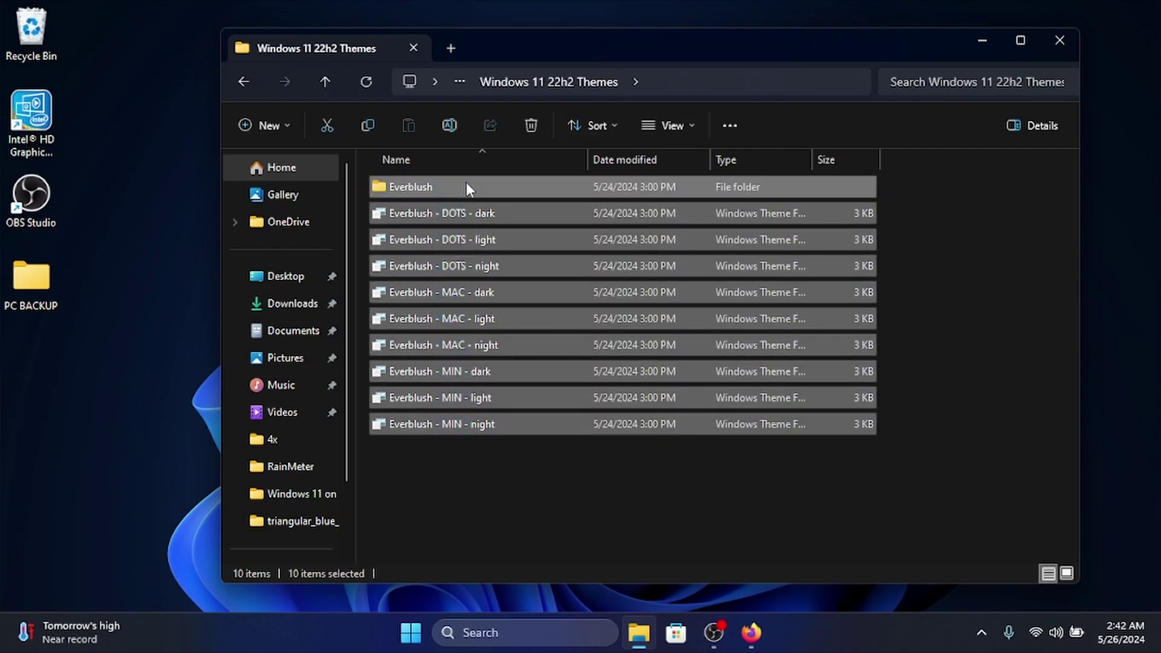
click(368, 126)
Open the Themes folder inside Windows\Resources on Local Disk (C:).
scroll(308, 393, down, 3)
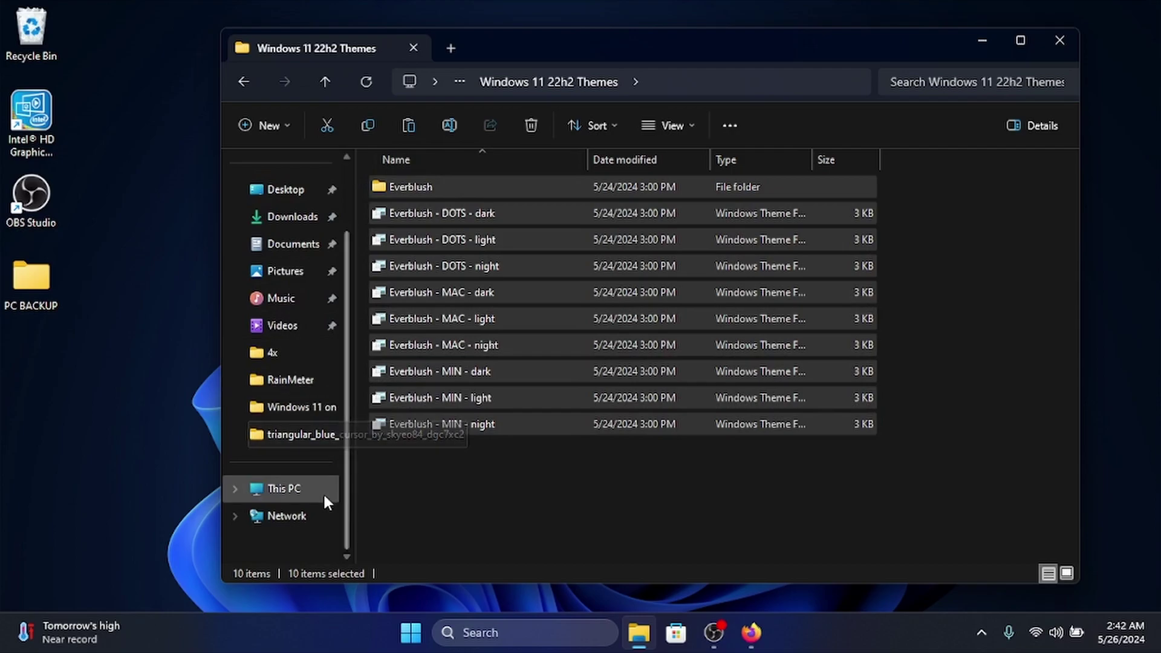
click(313, 493)
double_click(442, 200)
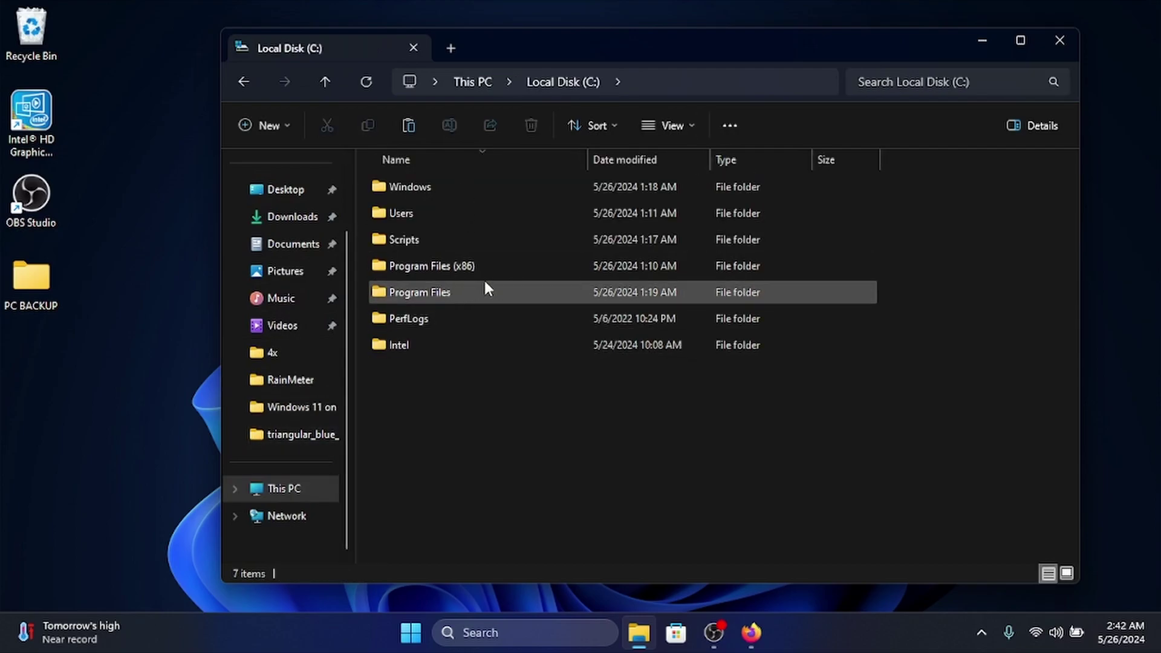
double_click(507, 187)
scroll(474, 293, down, 4)
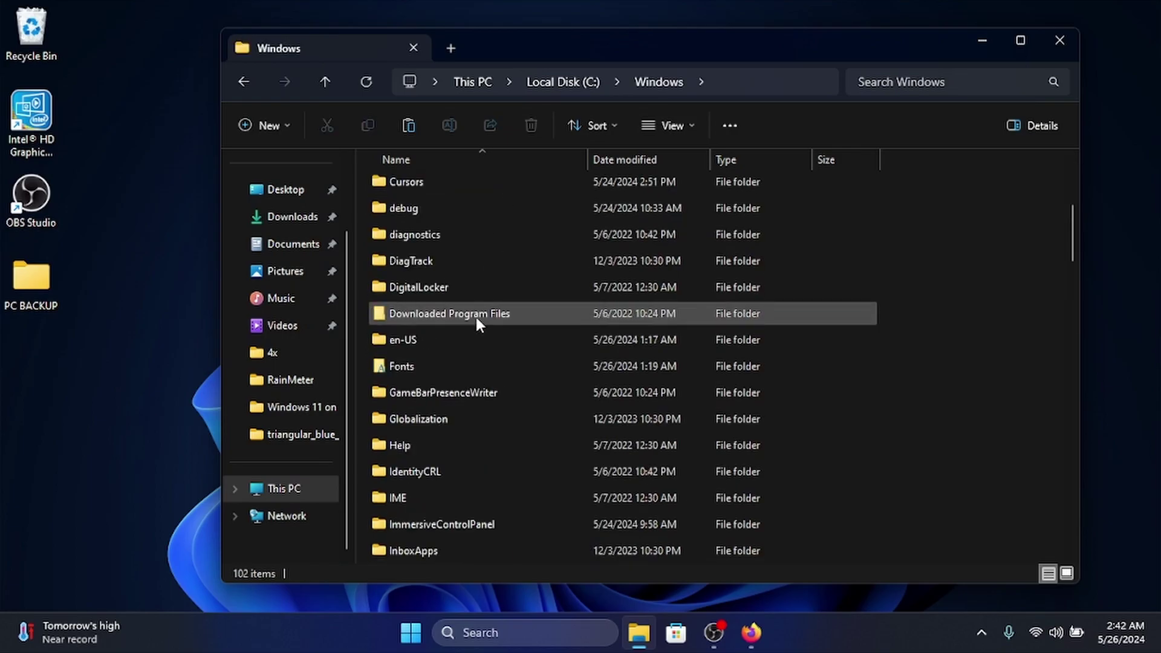
scroll(478, 316, down, 8)
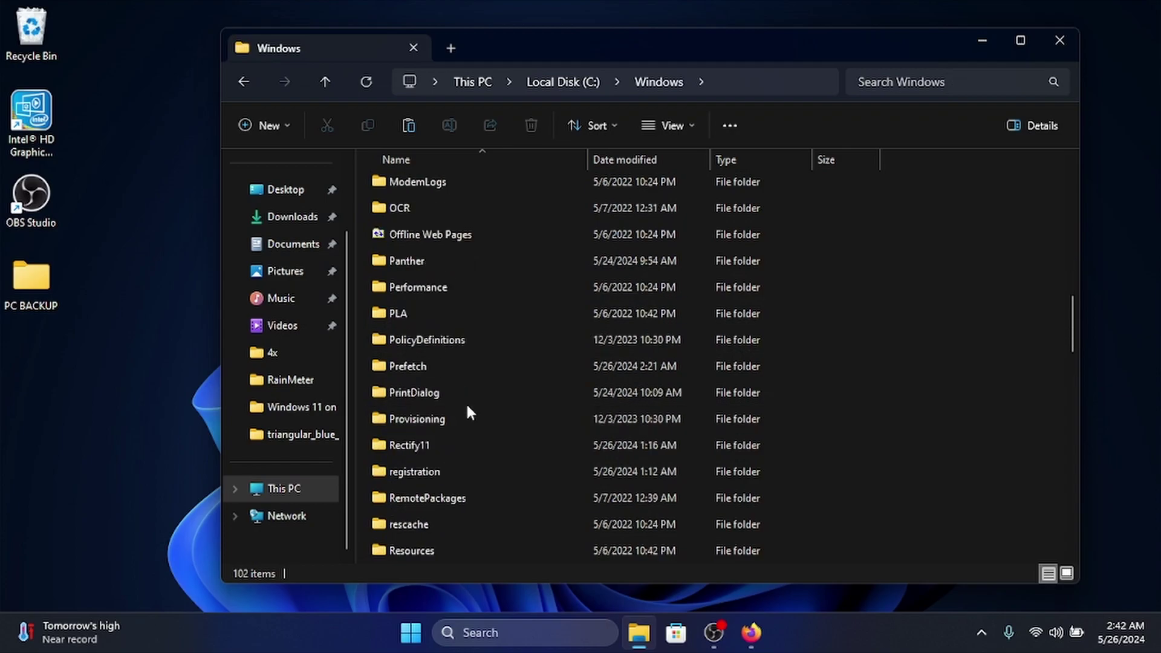
double_click(438, 548)
click(471, 214)
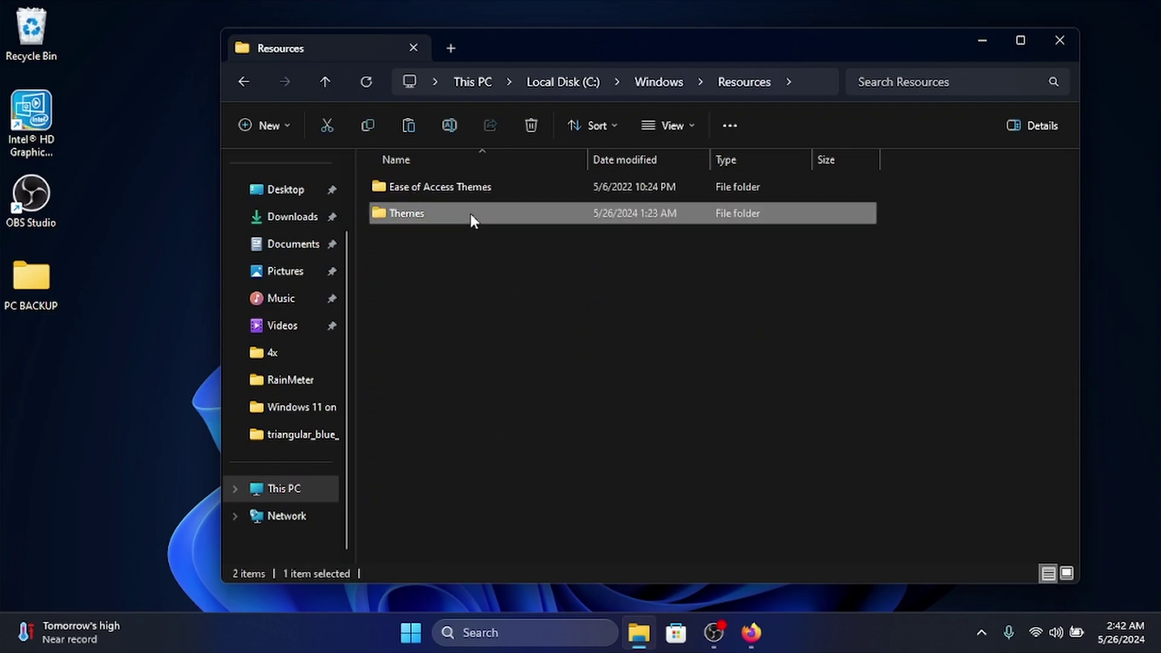
double_click(471, 213)
Paste the copied Everblush items, granting administrator permission for all current items, and close File Explorer.
click(409, 125)
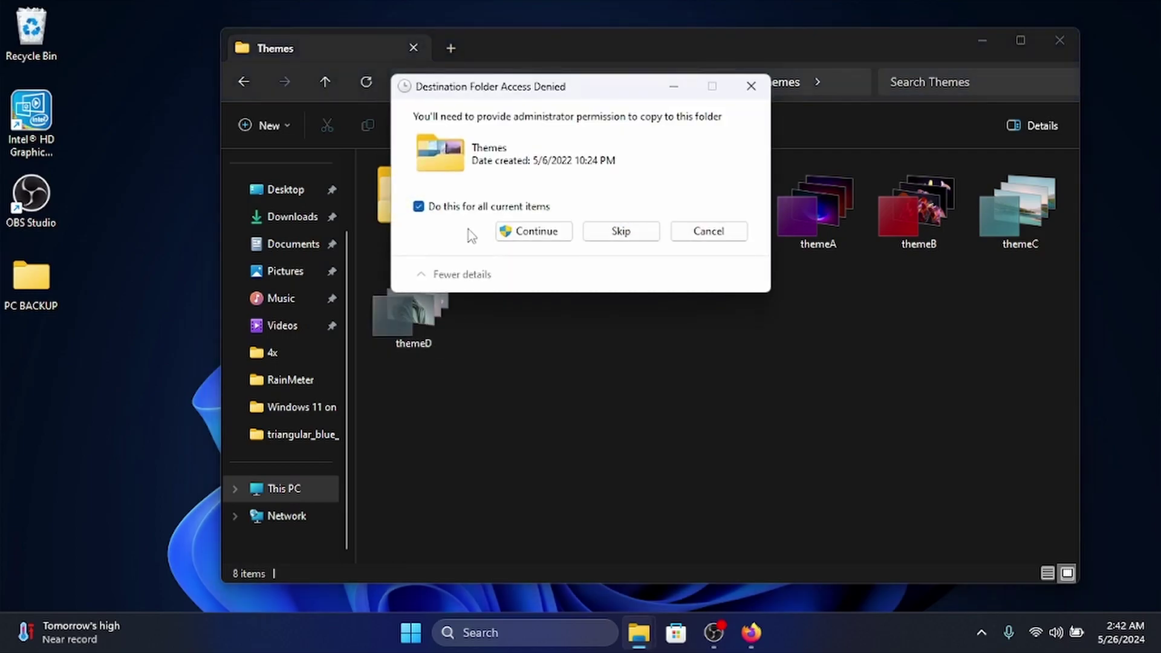
click(530, 230)
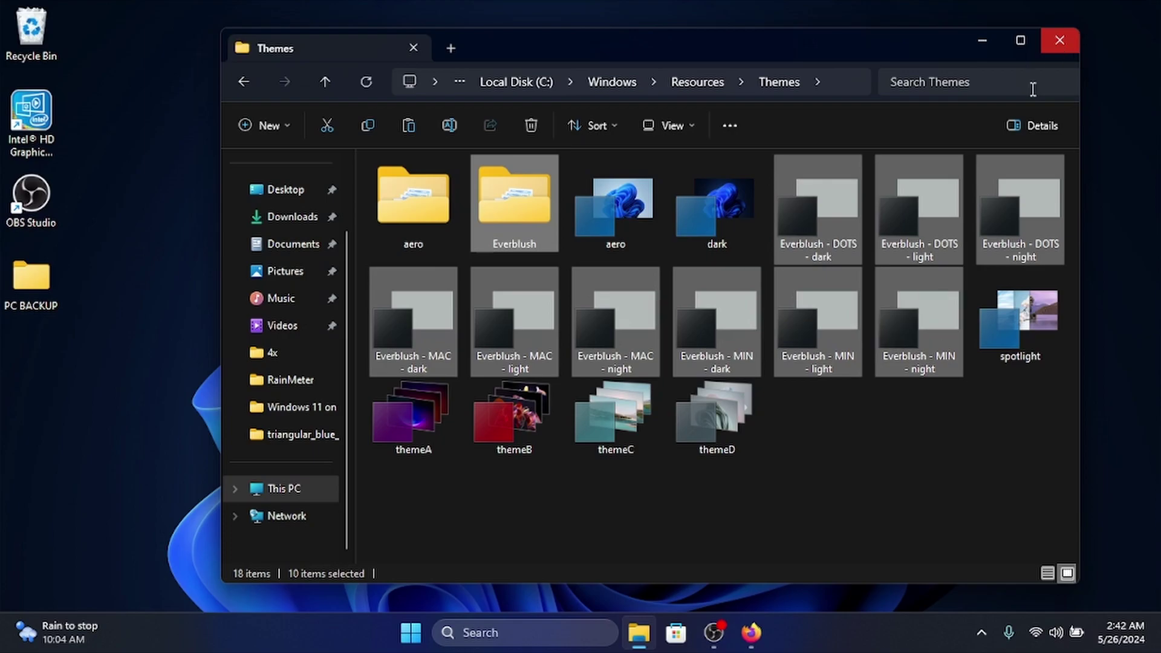
click(1060, 40)
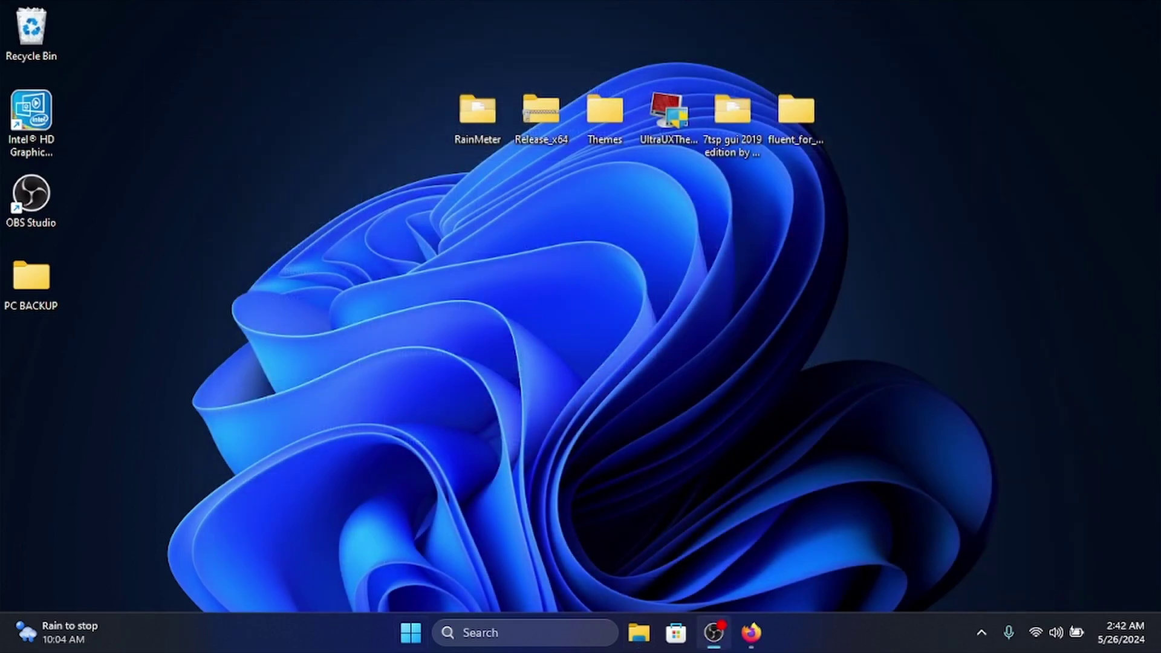
Open the Themes page of the Personalization settings and show the available themes.
click(406, 634)
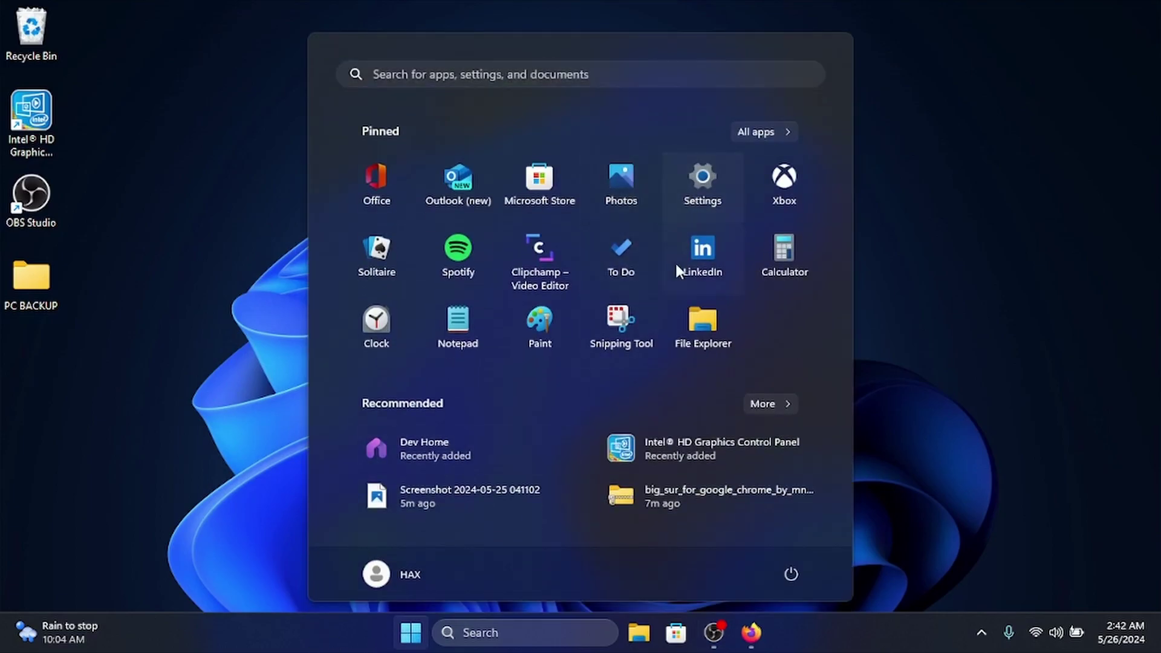
click(699, 179)
drag(670, 35, 590, 48)
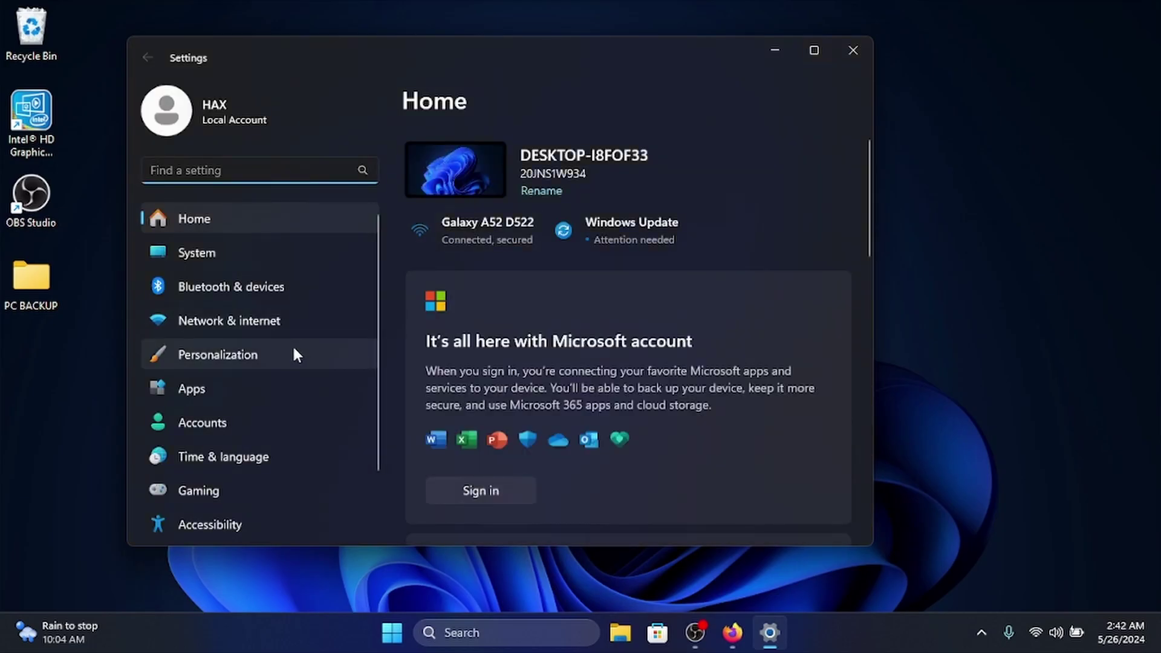
scroll(684, 278, down, 4)
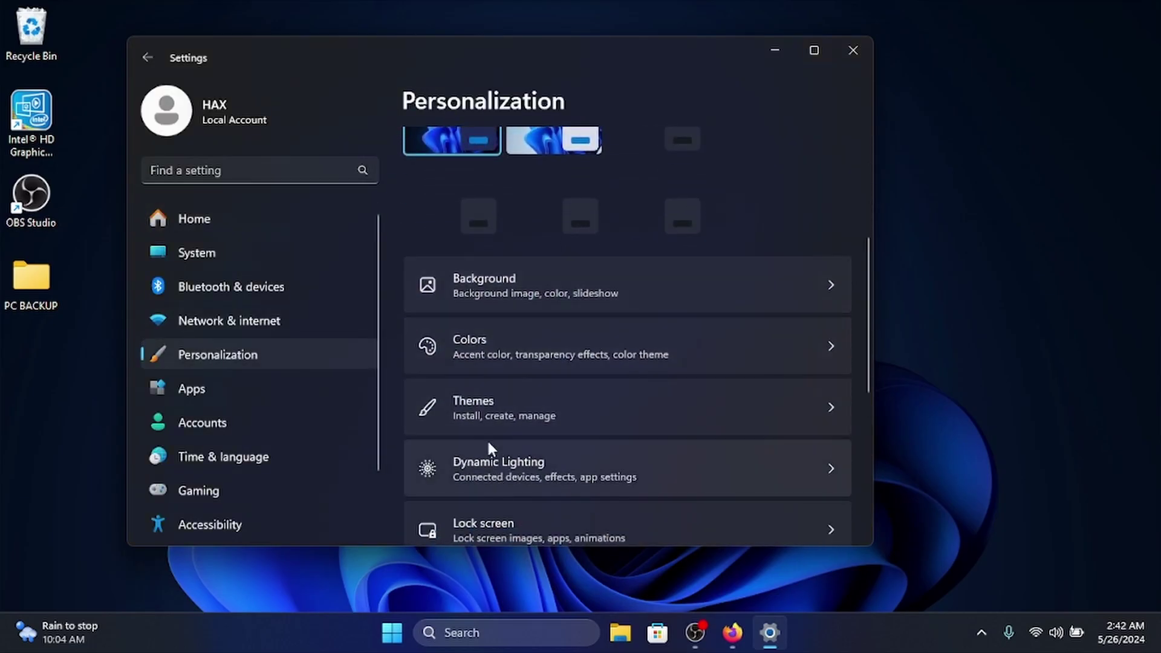
click(496, 422)
scroll(736, 267, down, 6)
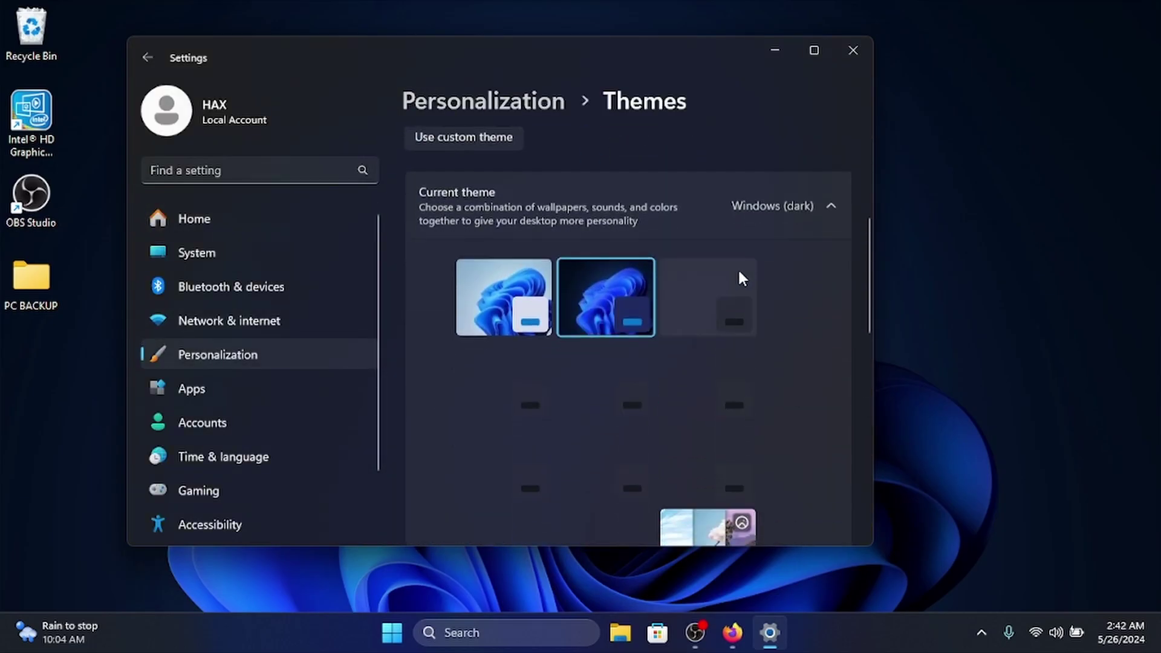
Apply the first blank-thumbnail theme following Windows (dark), and minimize Settings.
scroll(790, 244, up, 1)
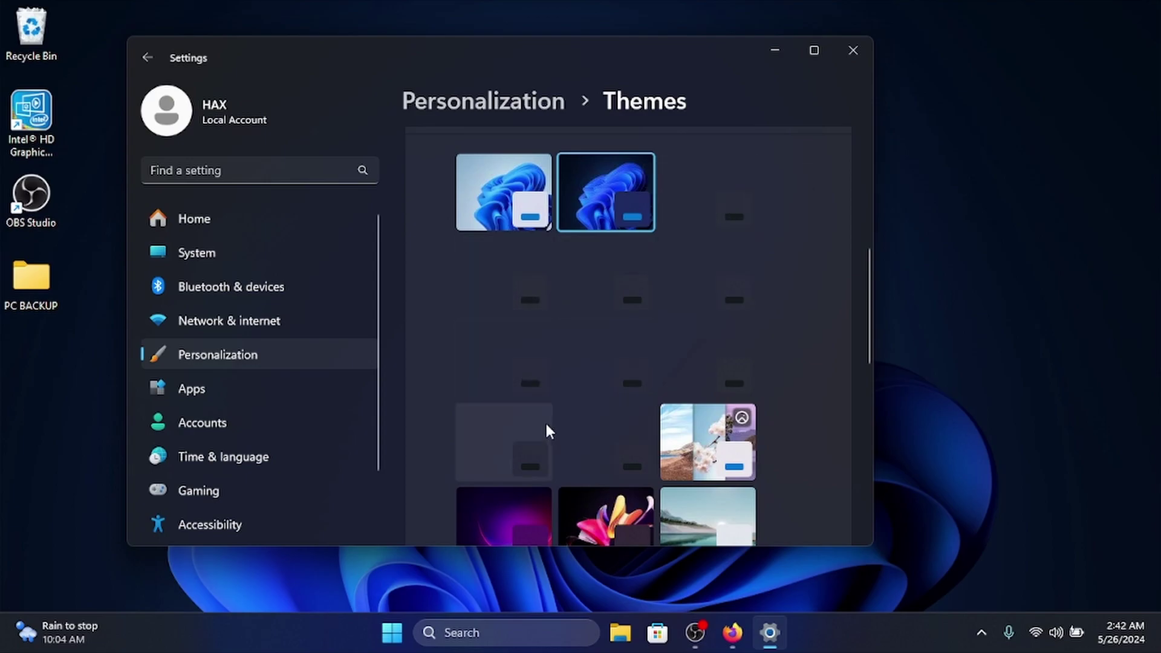
click(697, 197)
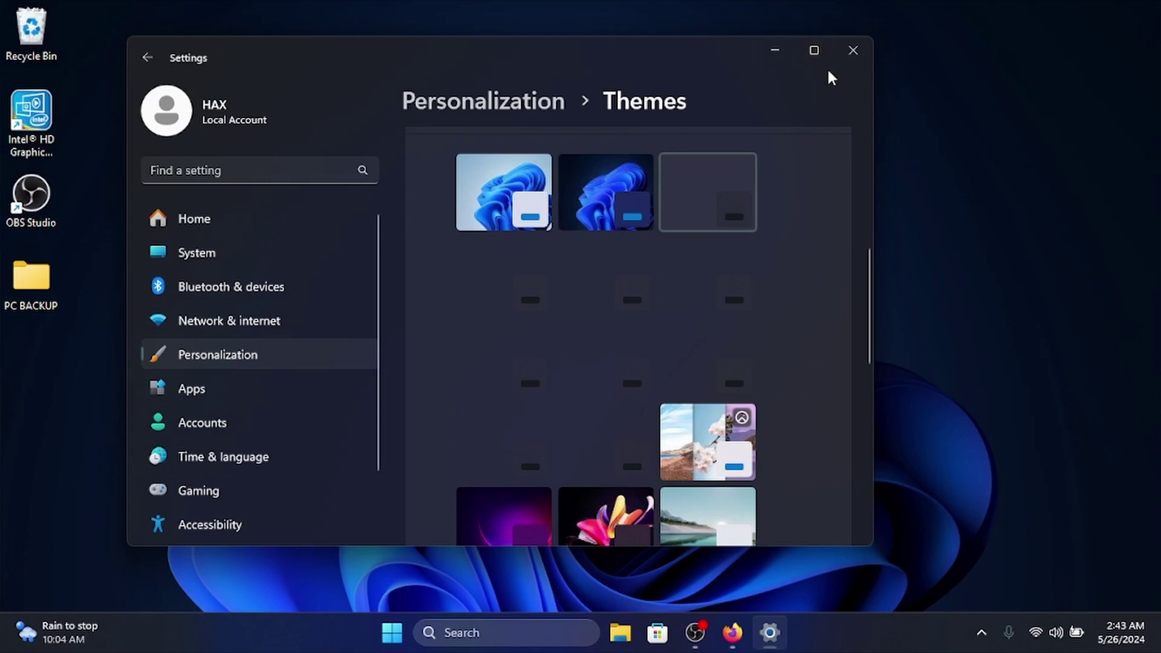
click(770, 633)
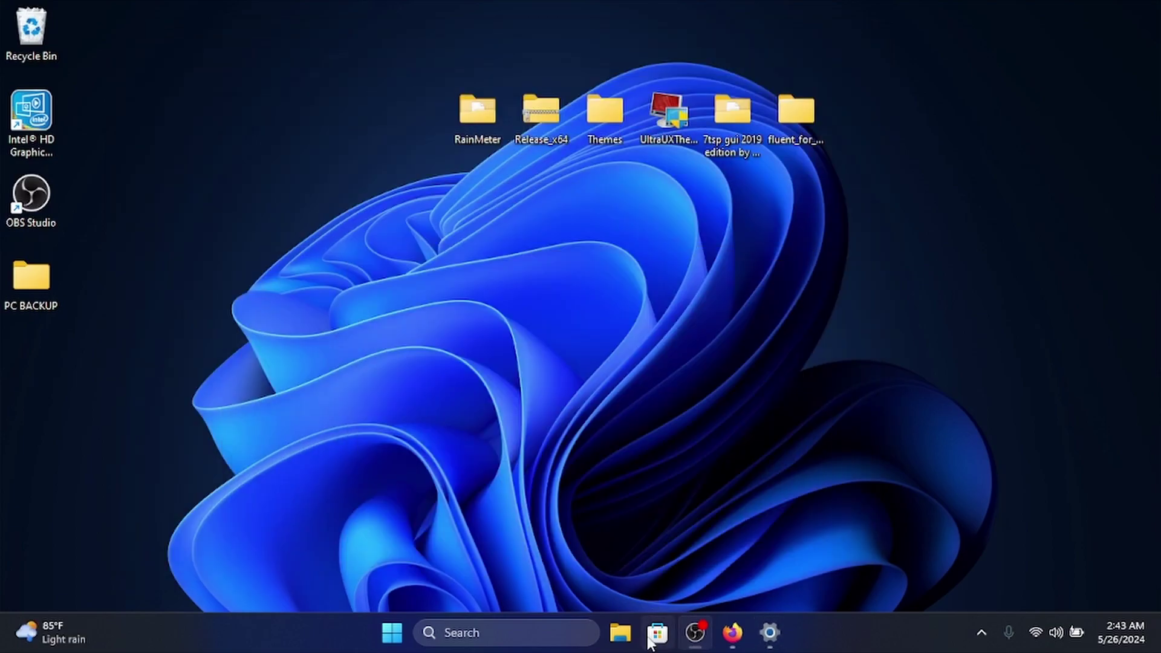
Look at the themed File Explorer window in This PC and Local Disk (C:).
click(623, 632)
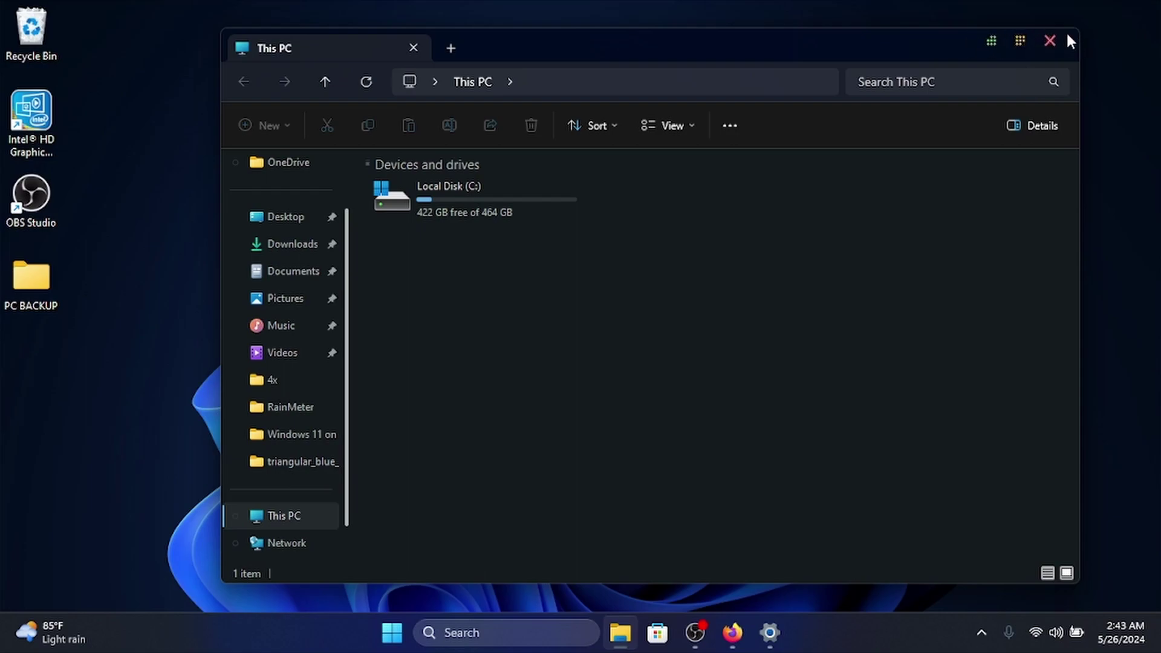
click(428, 215)
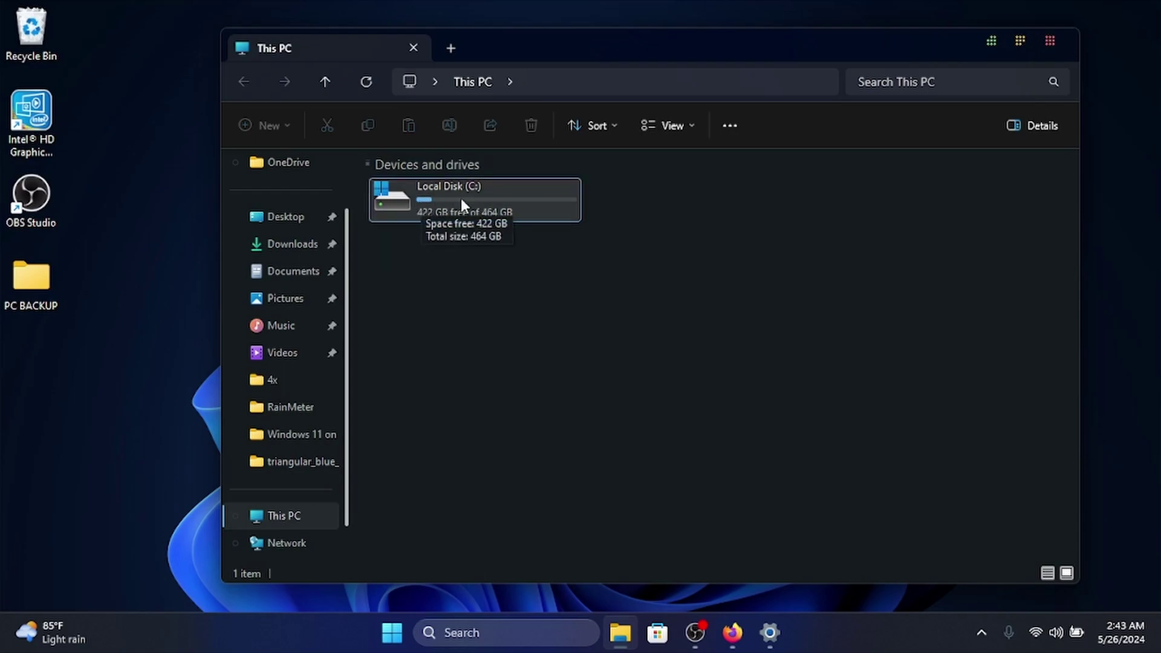
double_click(513, 200)
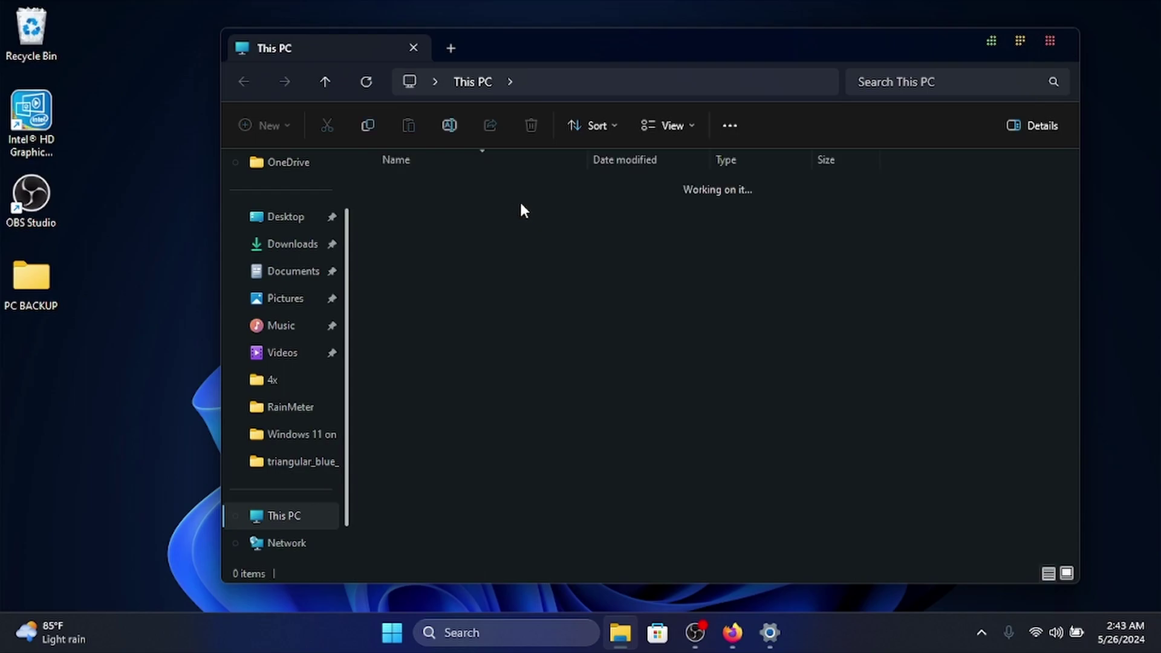
click(323, 83)
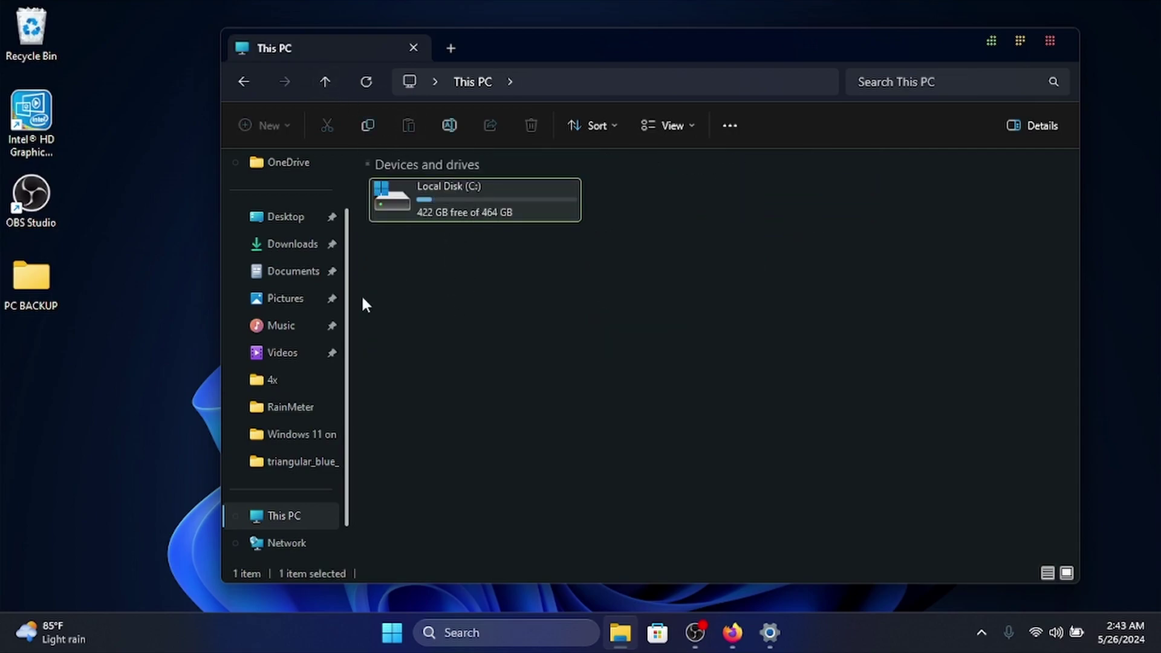
drag(103, 236, 198, 495)
Check the theme's look in the Downloads folder and the context menu of pop-3d-phone-mockup, and close File Explorer.
click(290, 245)
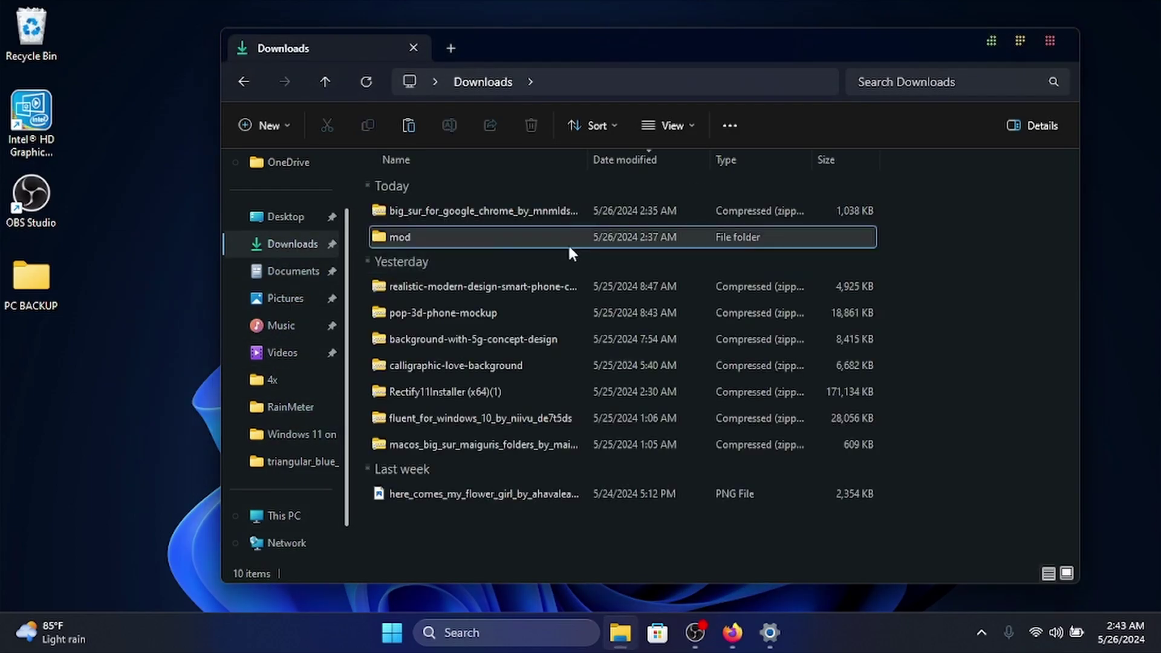
right_click(484, 321)
click(461, 310)
right_click(461, 311)
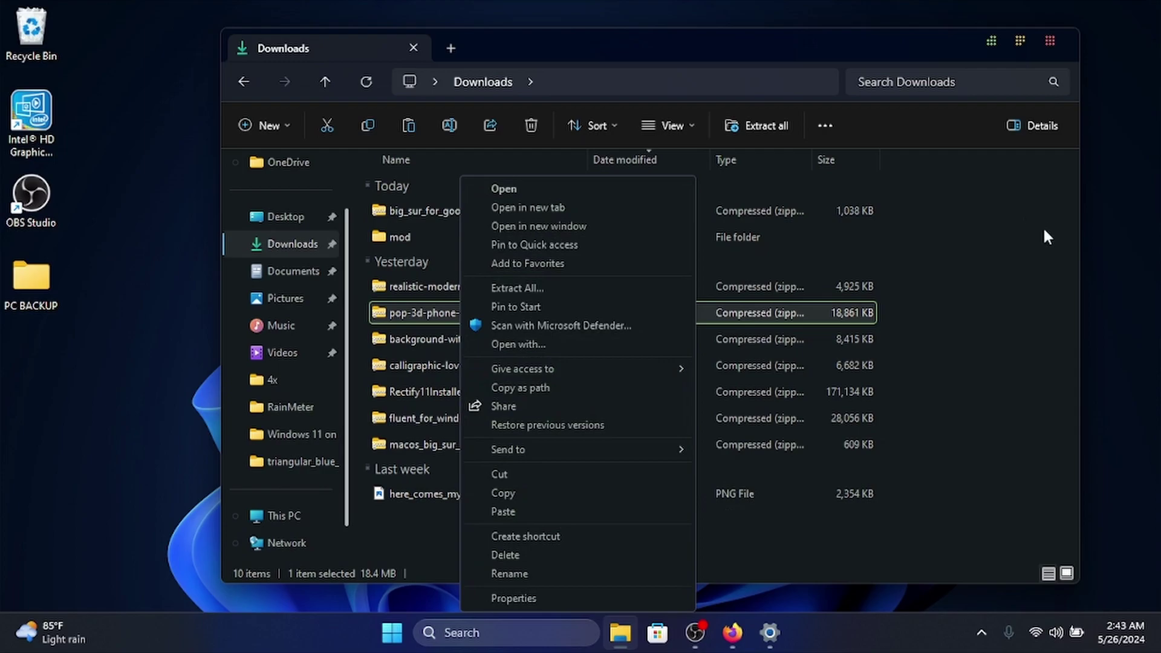
click(997, 264)
click(997, 265)
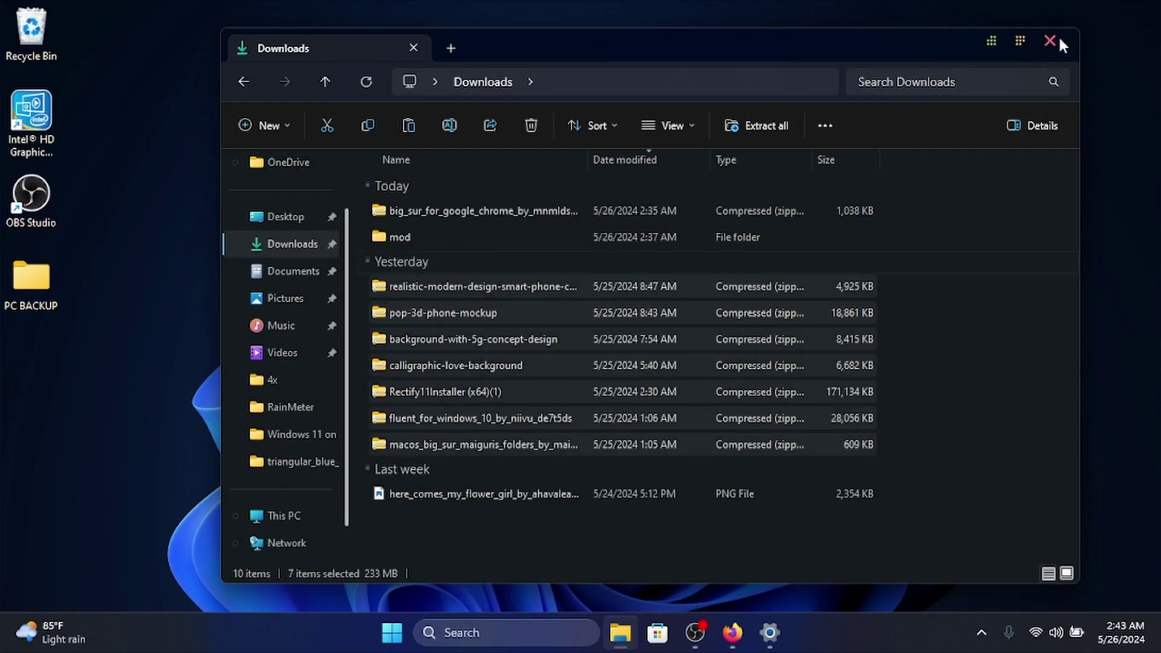
click(1053, 40)
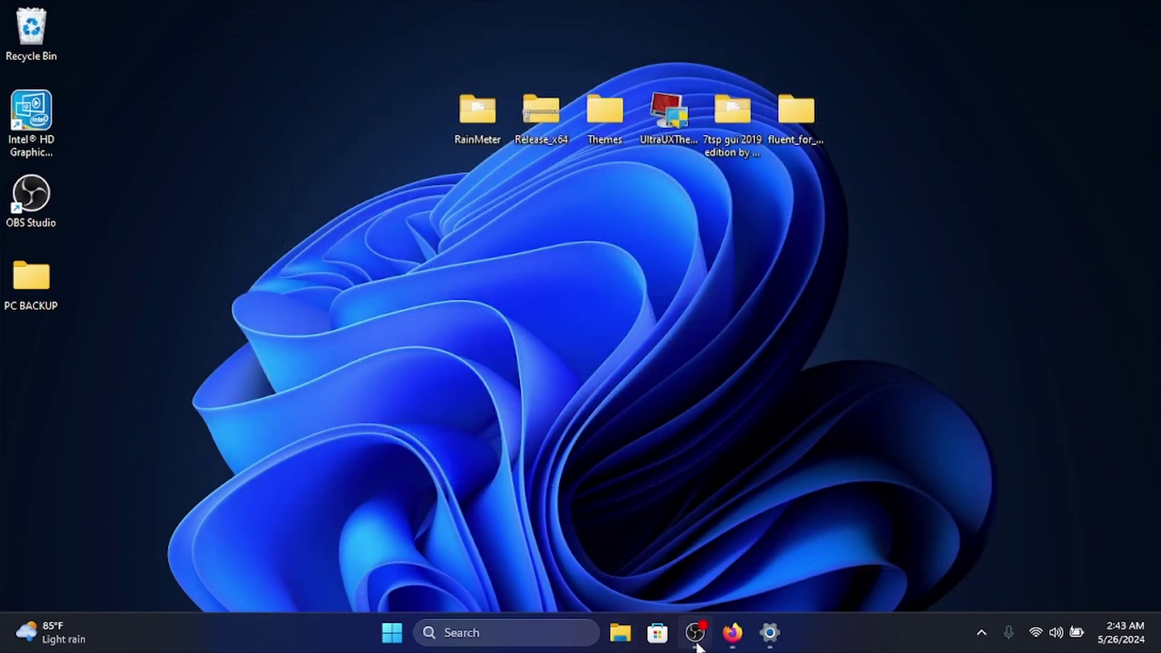
Look inside the cyan_ring_cursor folder in the desktop's Themes folder, and return to Themes.
mouse_move(697, 645)
double_click(601, 120)
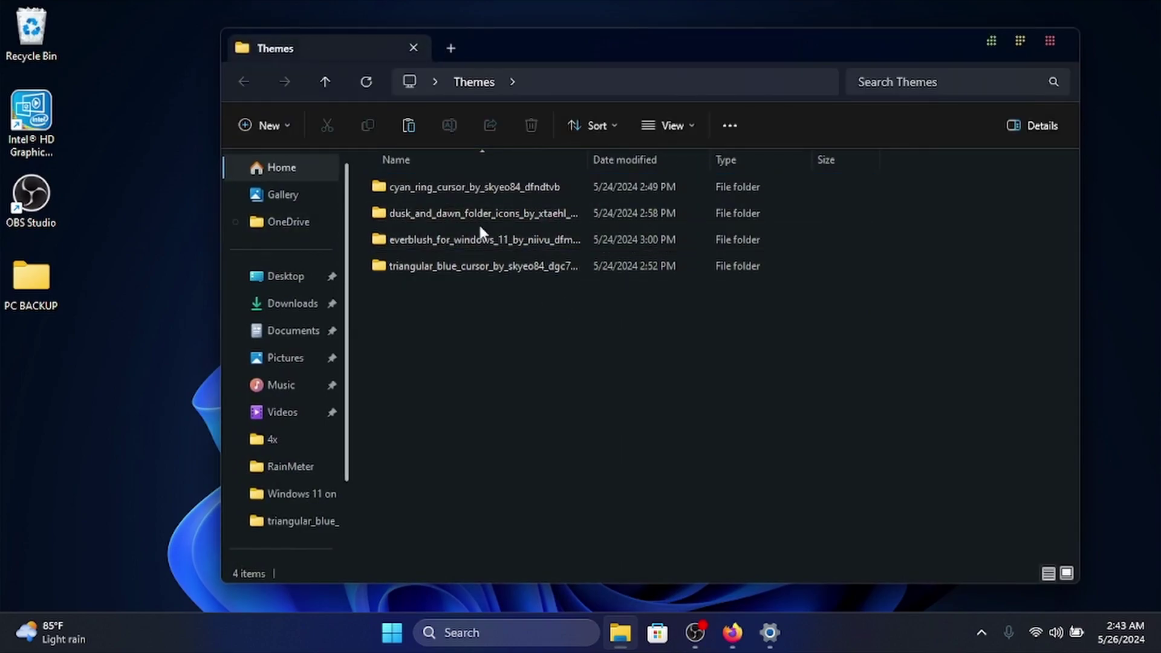
click(557, 189)
double_click(578, 184)
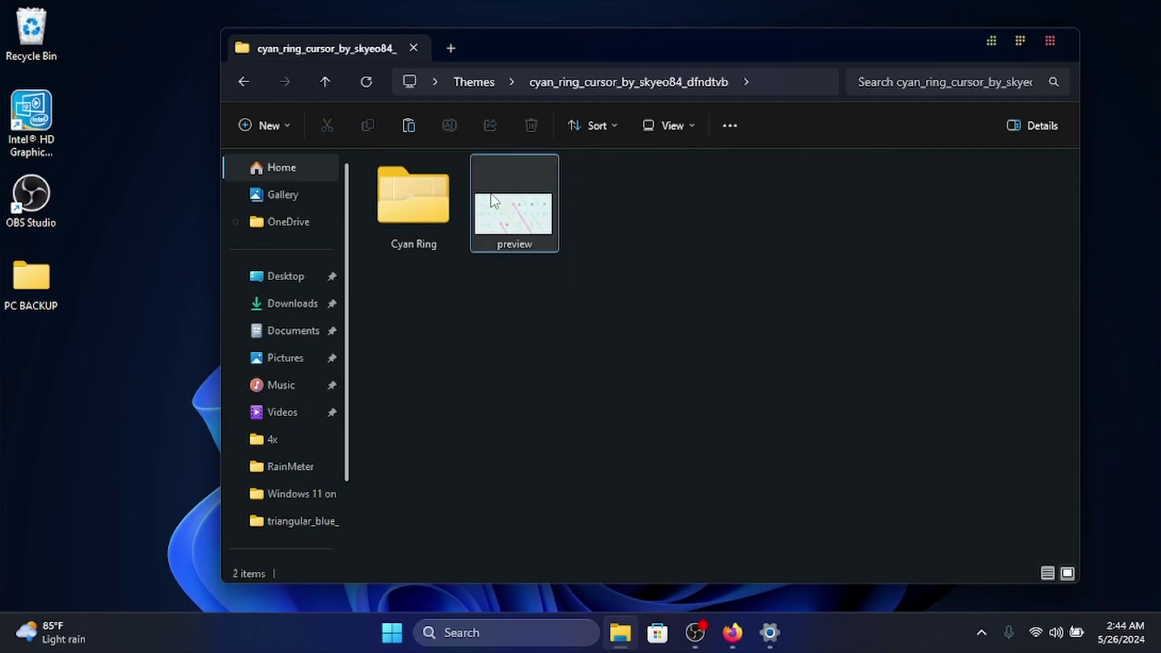
click(325, 82)
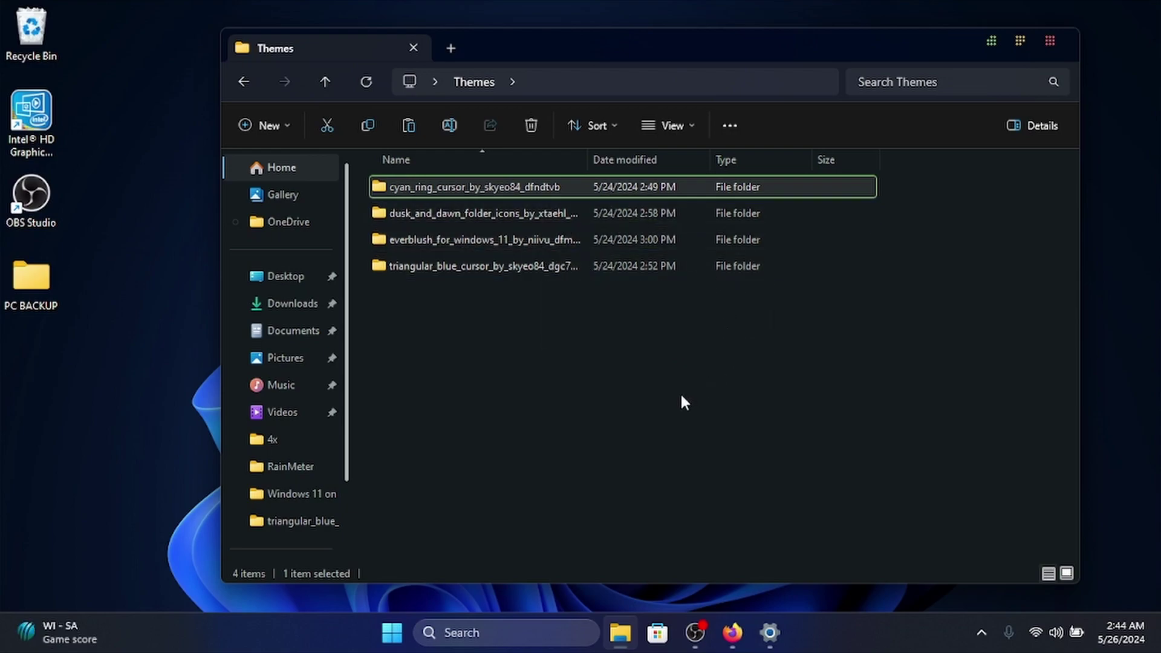
Install the Cyan Ring cursor pack from the Install setup file in its Cyan Ring folder, and dismiss Mouse Properties.
double_click(569, 187)
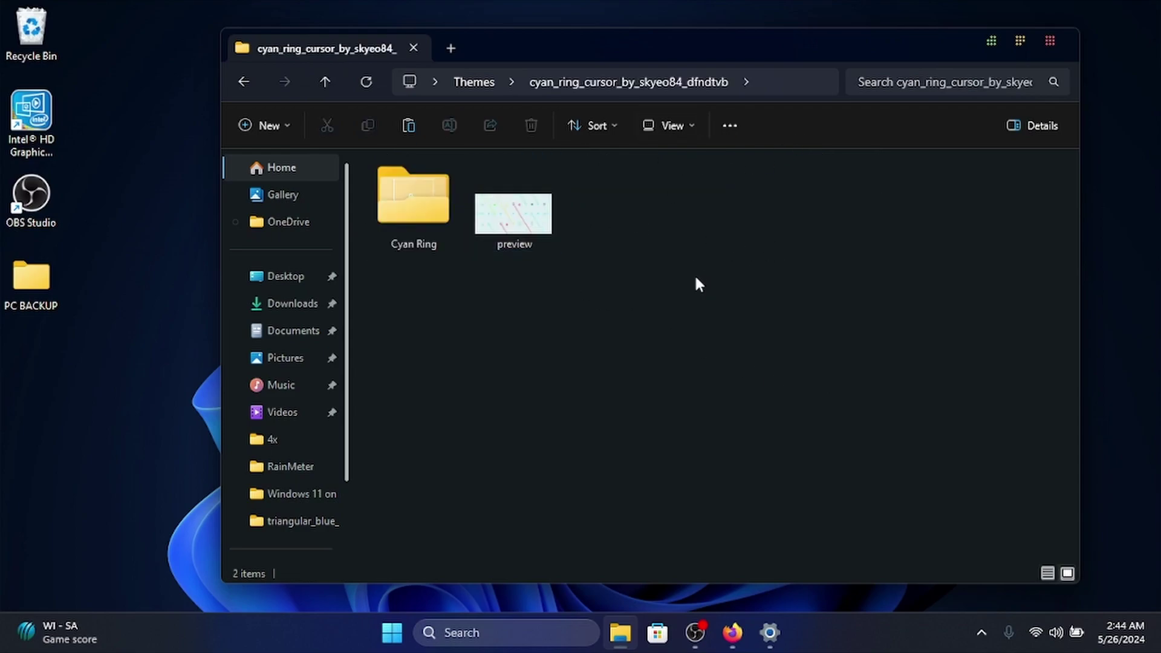
double_click(415, 197)
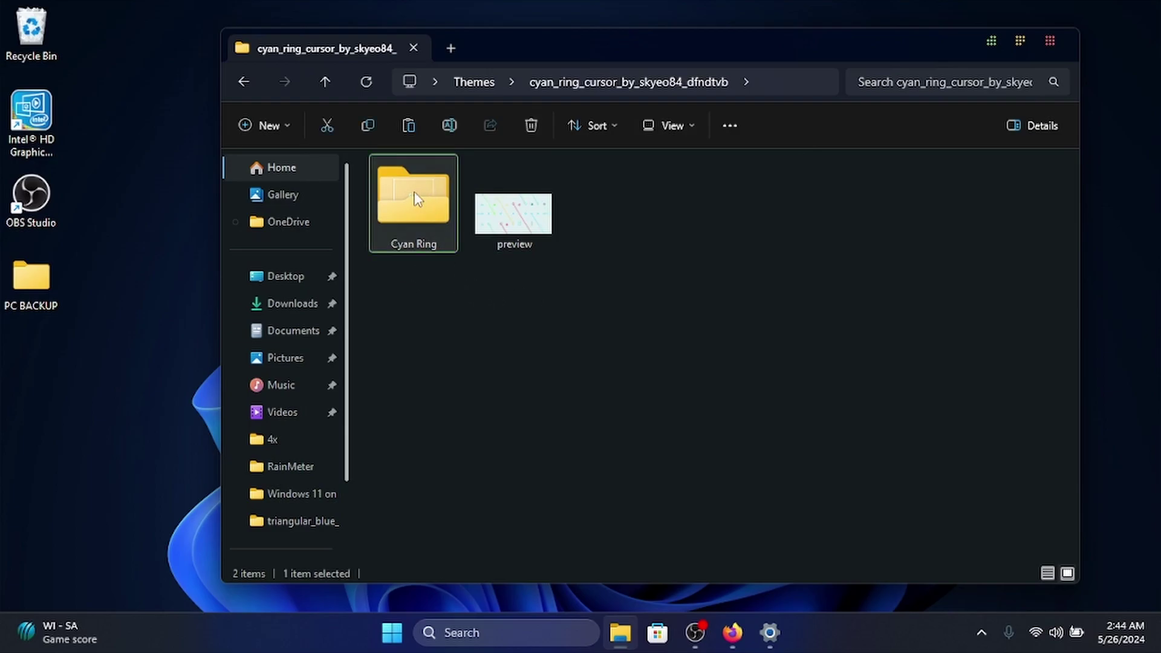
scroll(436, 260, down, 1)
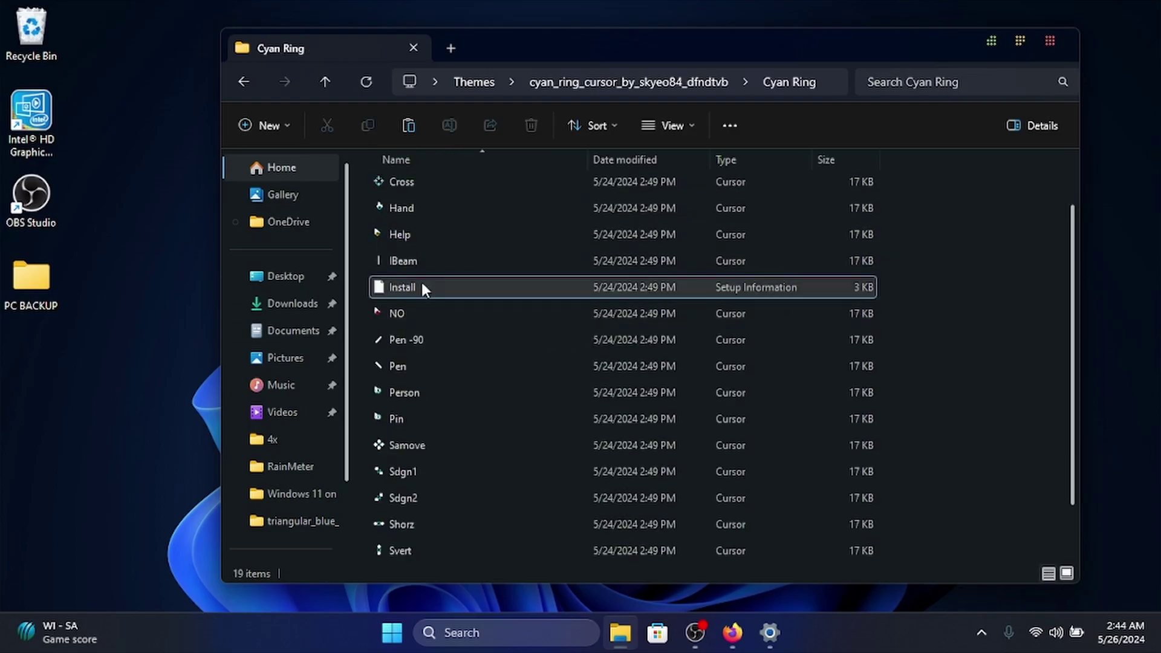
right_click(450, 288)
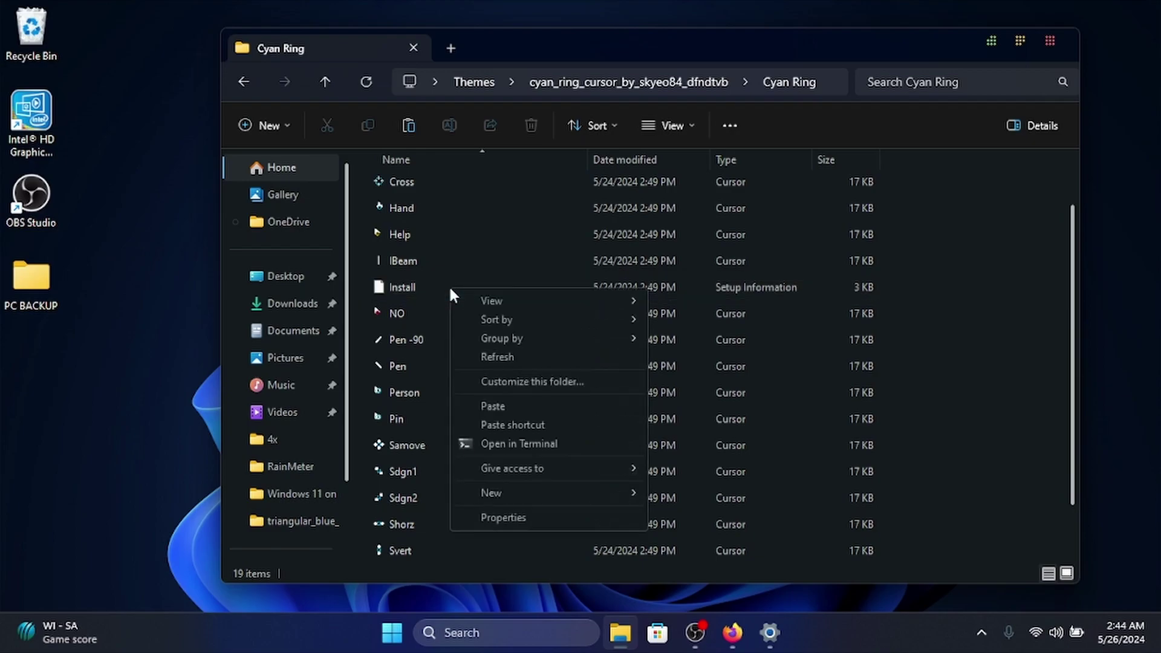
click(412, 287)
right_click(422, 286)
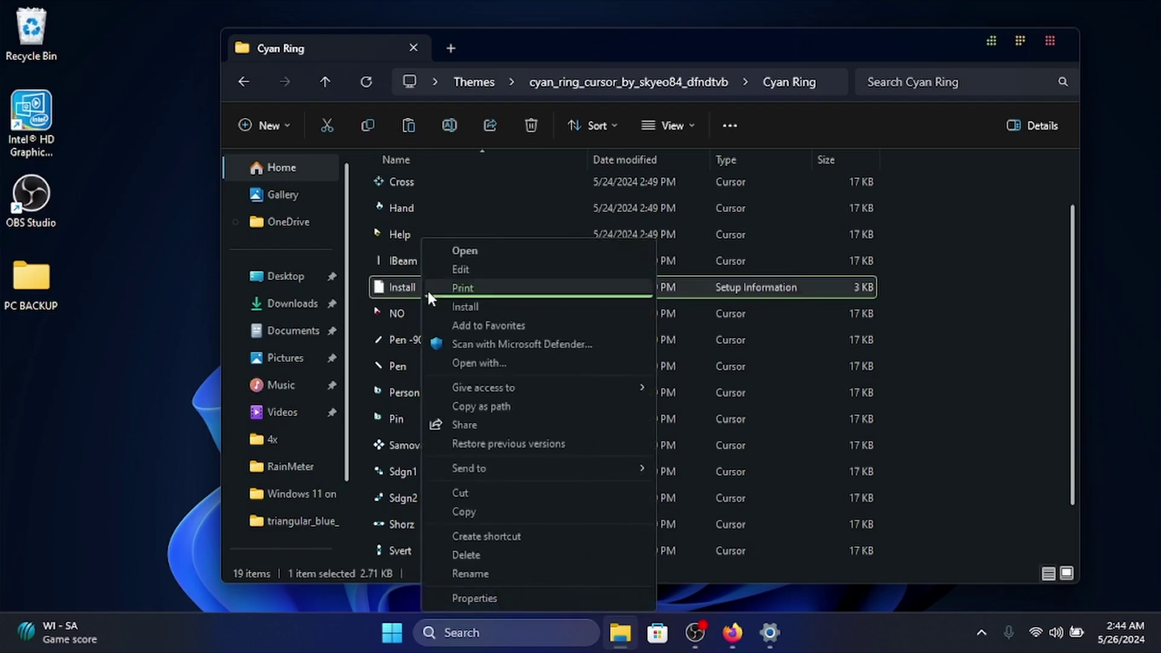
click(466, 308)
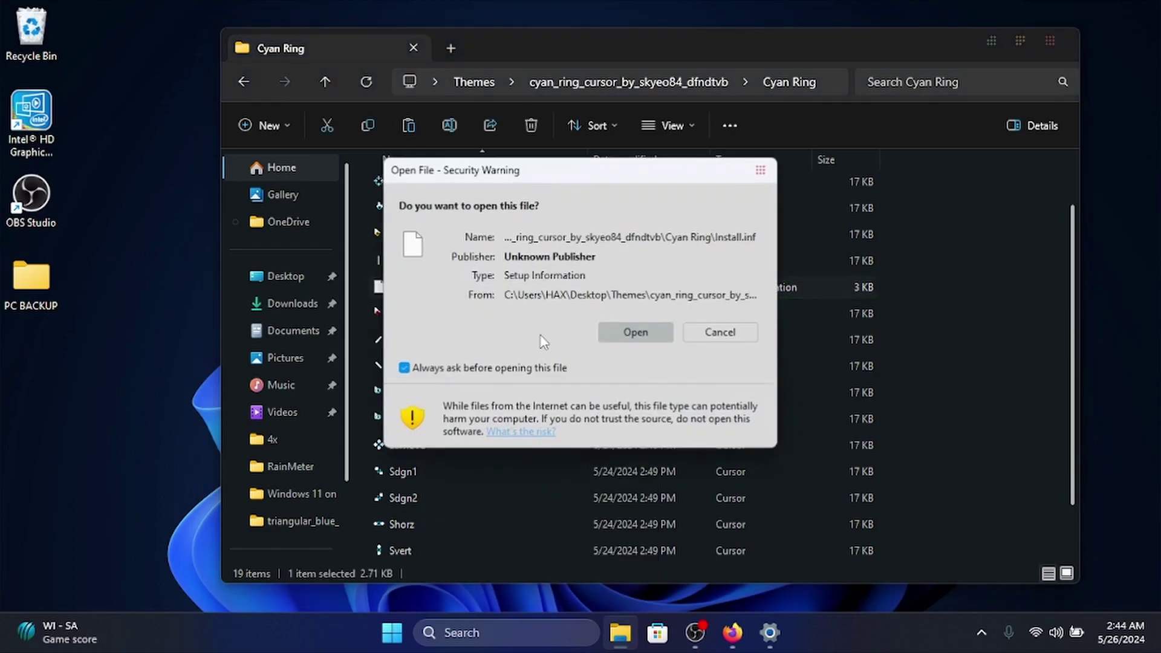
click(632, 336)
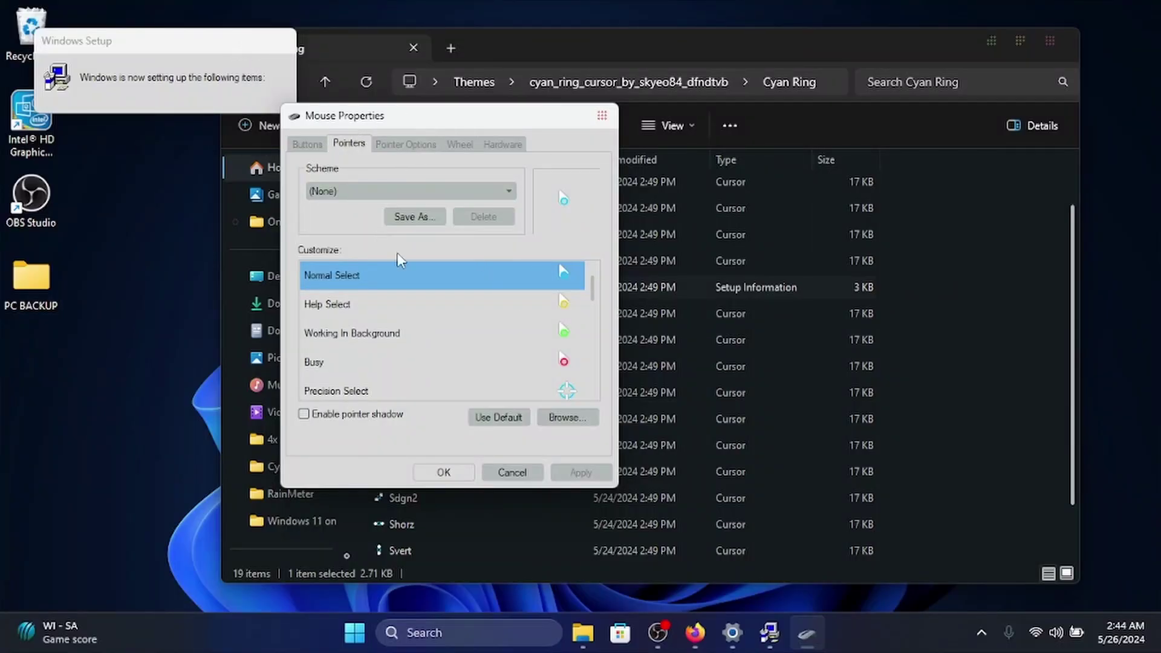
click(512, 471)
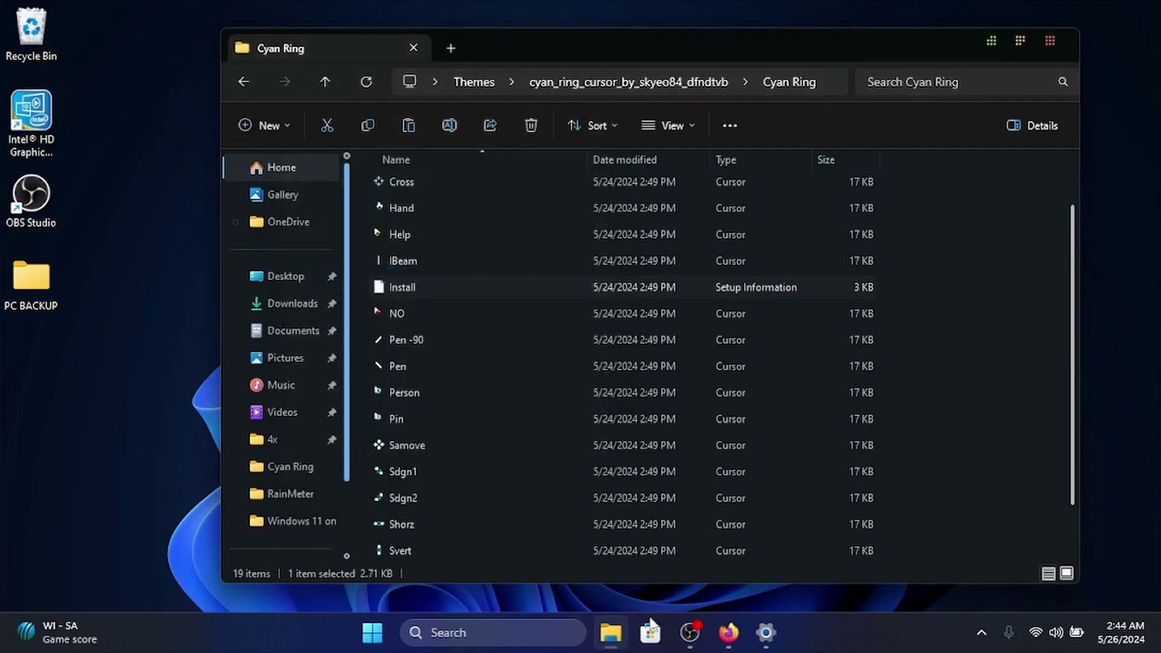
Search Settings for "mouse" and open the additional mouse settings through the mouse pointer style page.
click(768, 636)
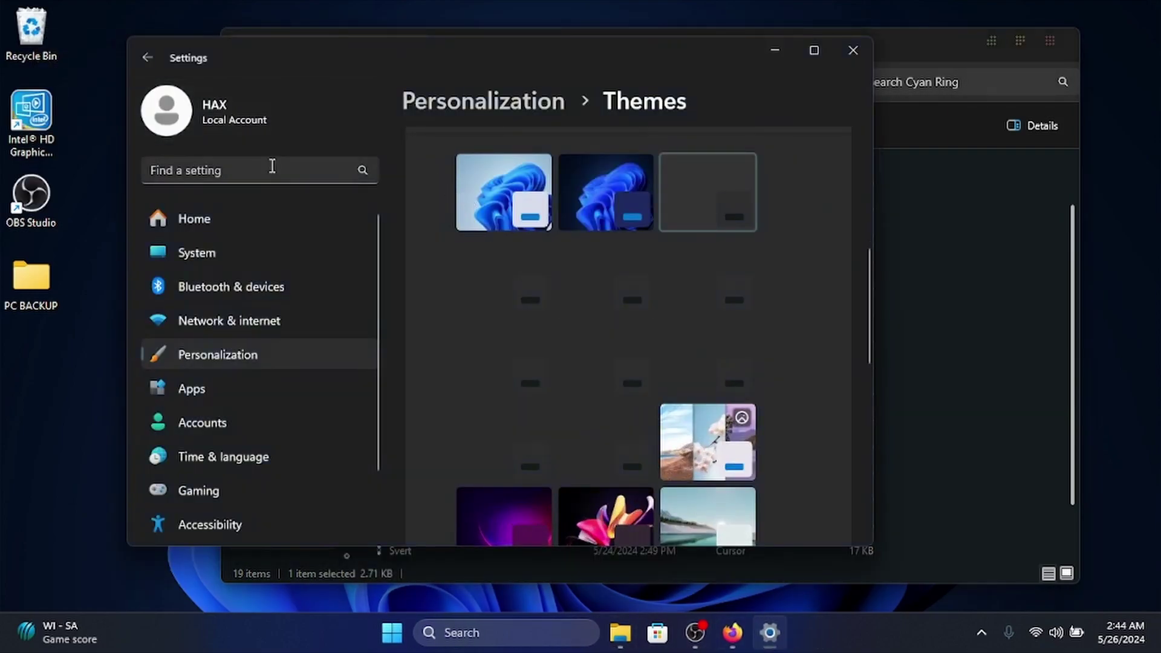
click(272, 168)
text(mouse)
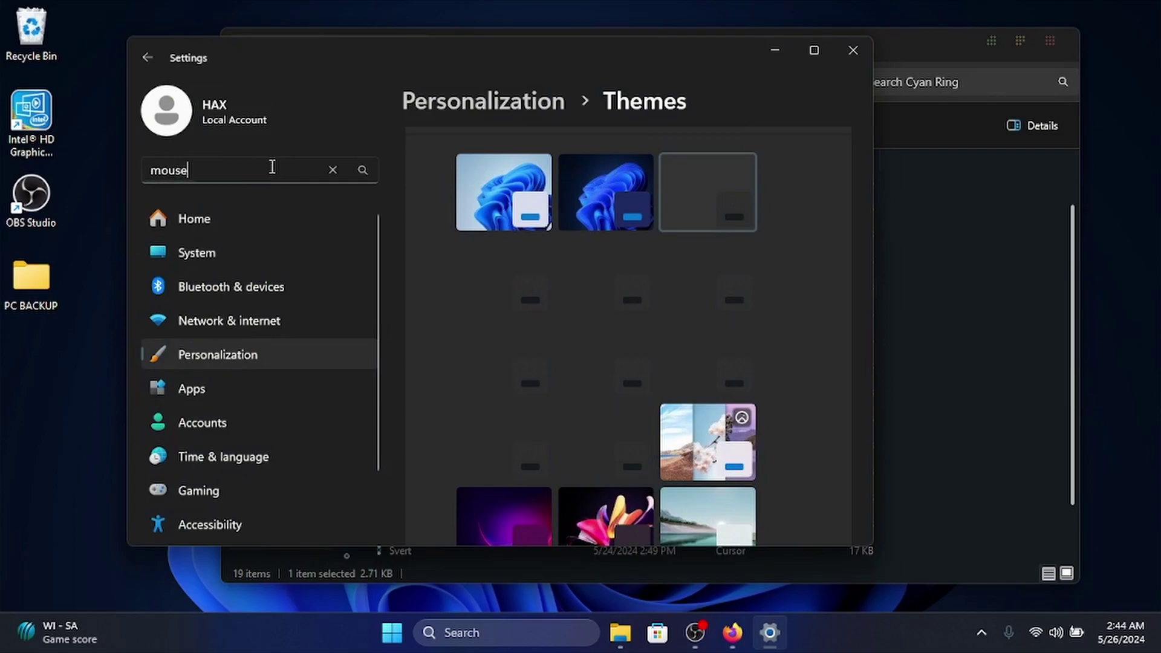
key(Return)
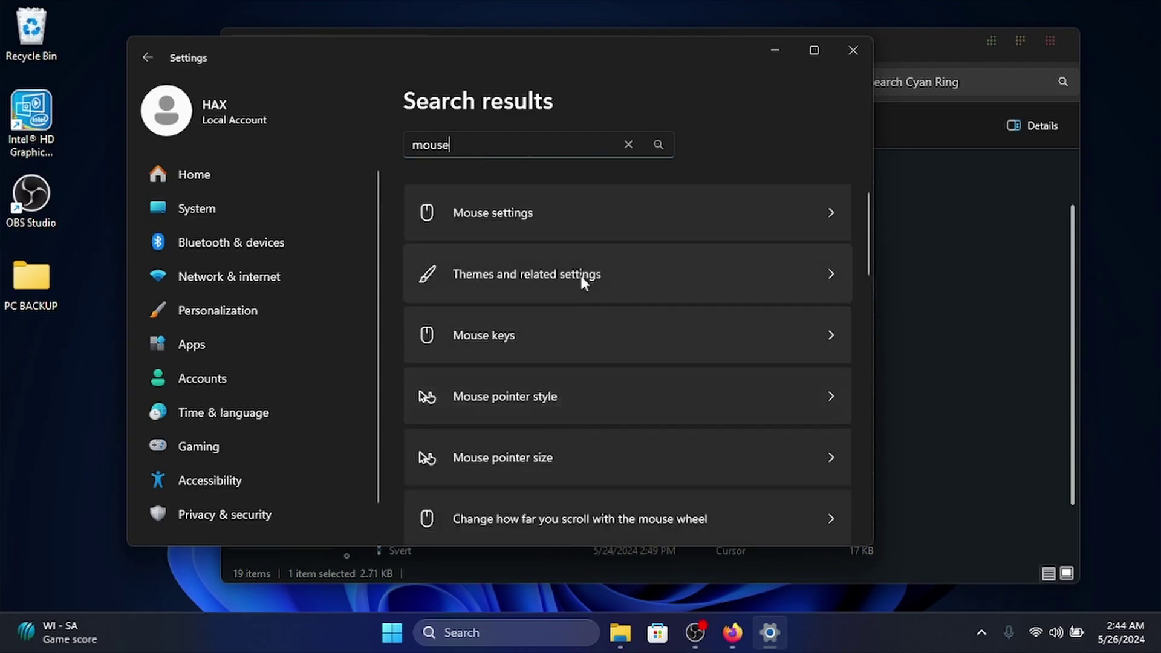
click(553, 411)
scroll(599, 387, down, 5)
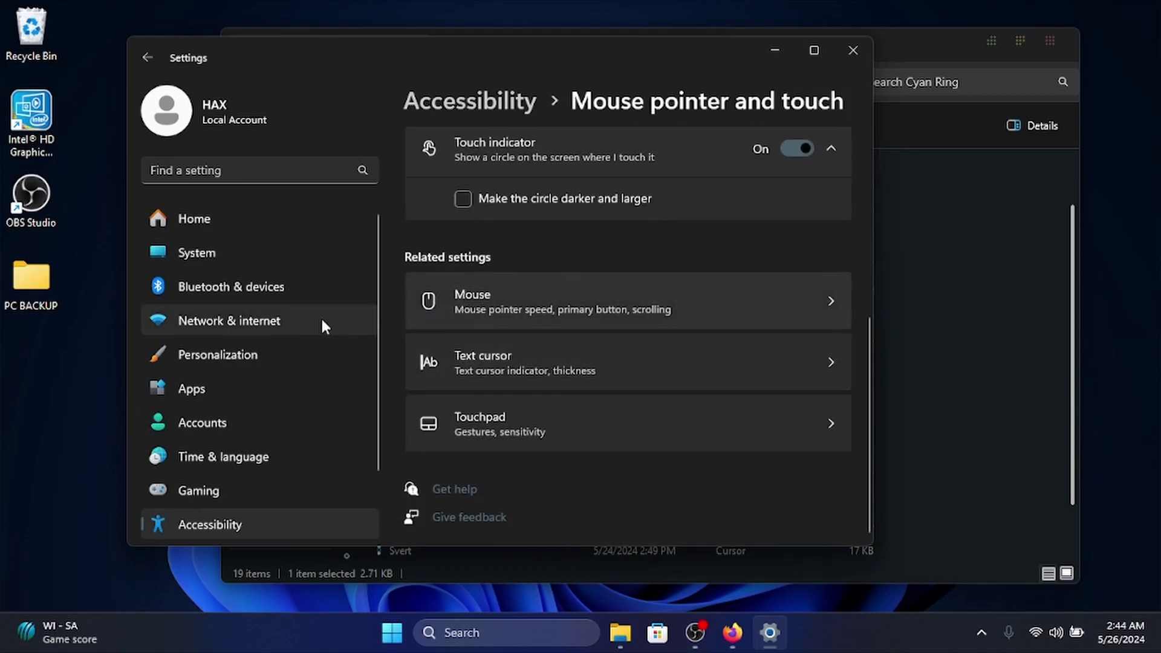
click(552, 310)
scroll(693, 307, down, 5)
click(624, 296)
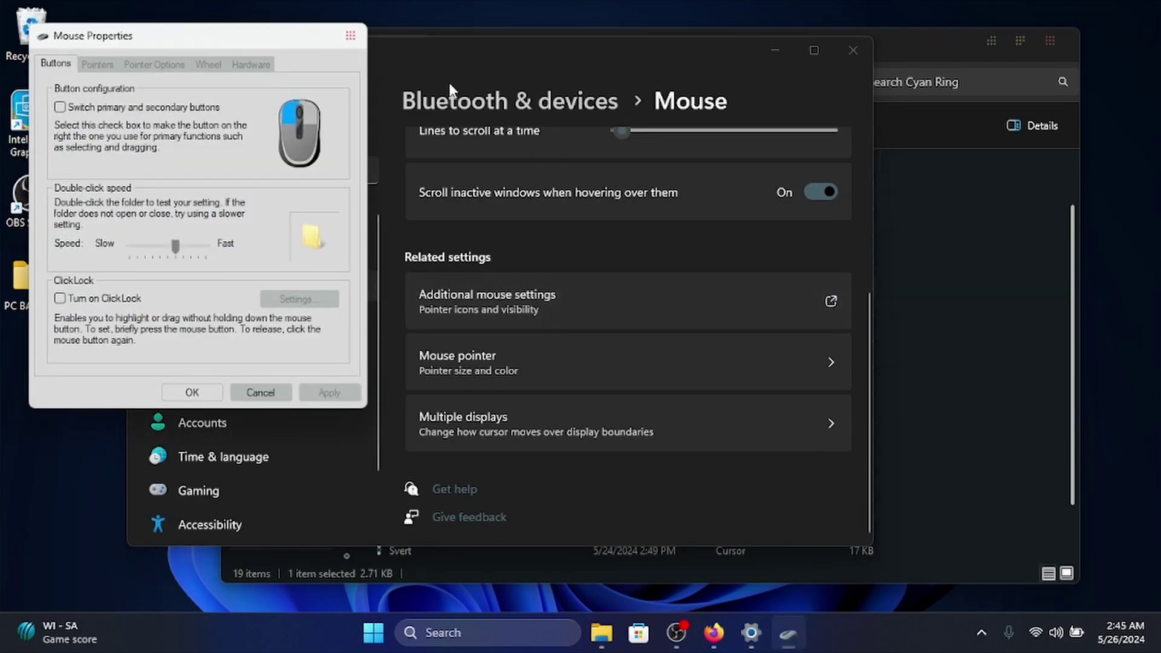
drag(289, 49, 513, 48)
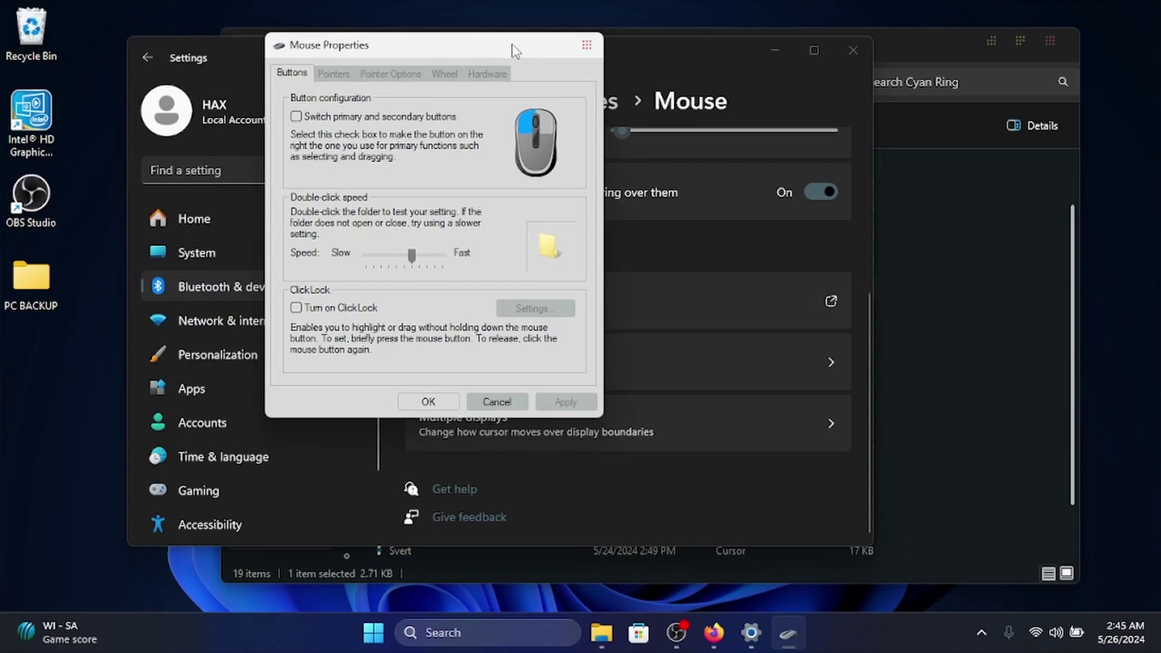
Apply the Cyan Ring pointer scheme, replace the original scheme, and close Mouse Properties.
click(332, 75)
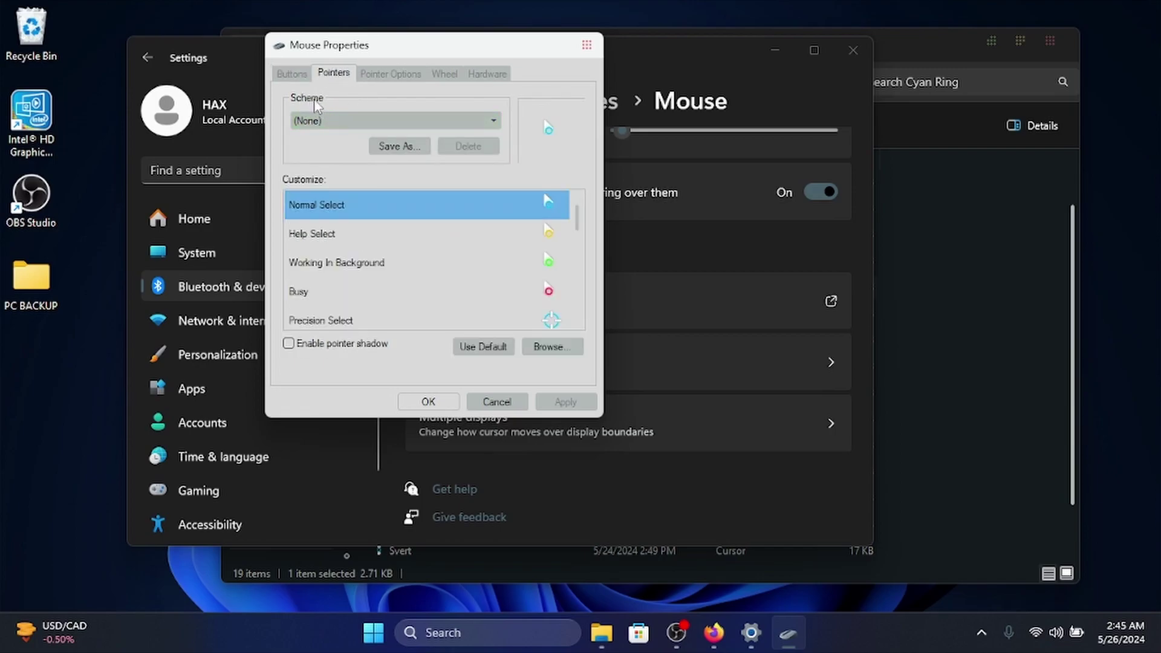
click(356, 120)
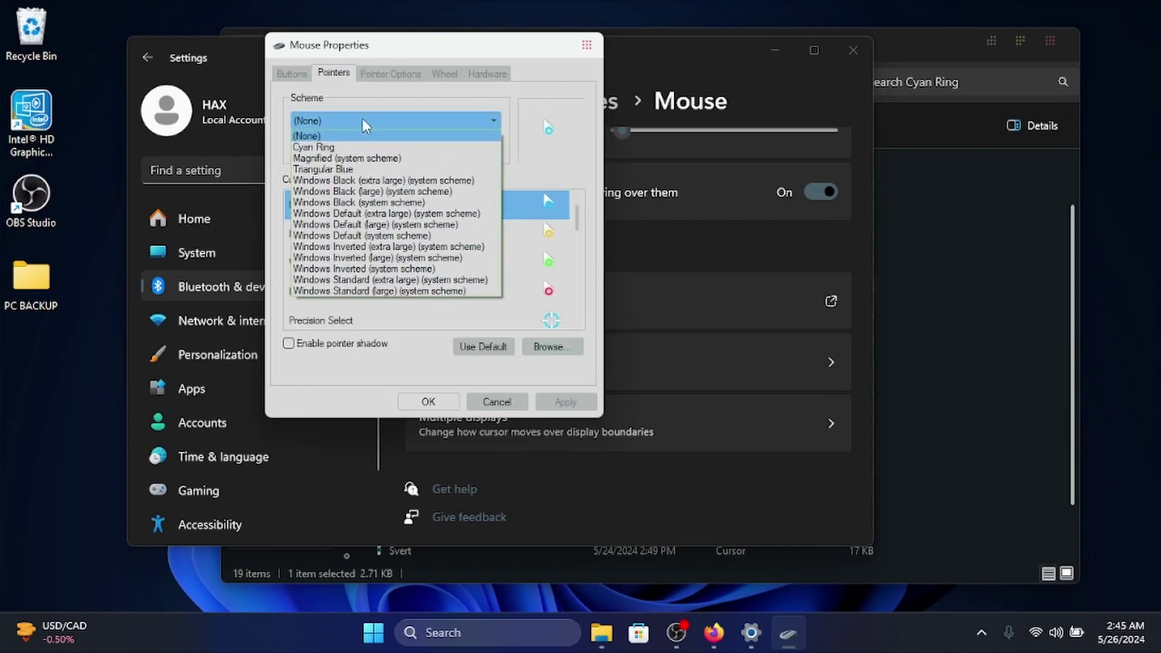
click(311, 148)
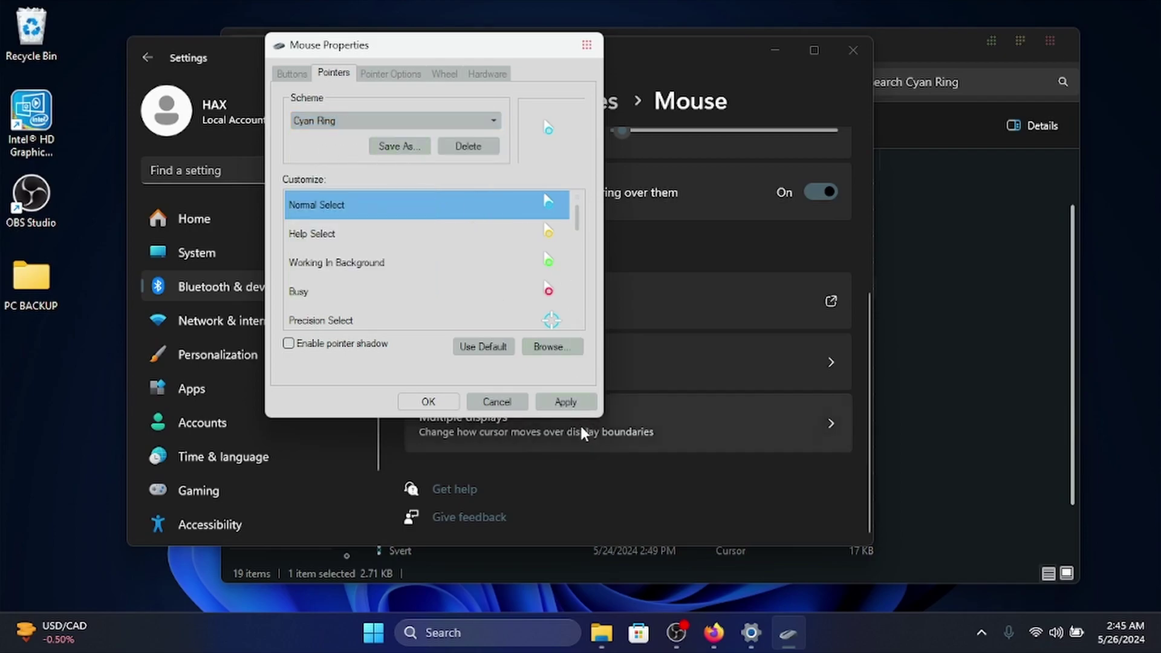
click(573, 408)
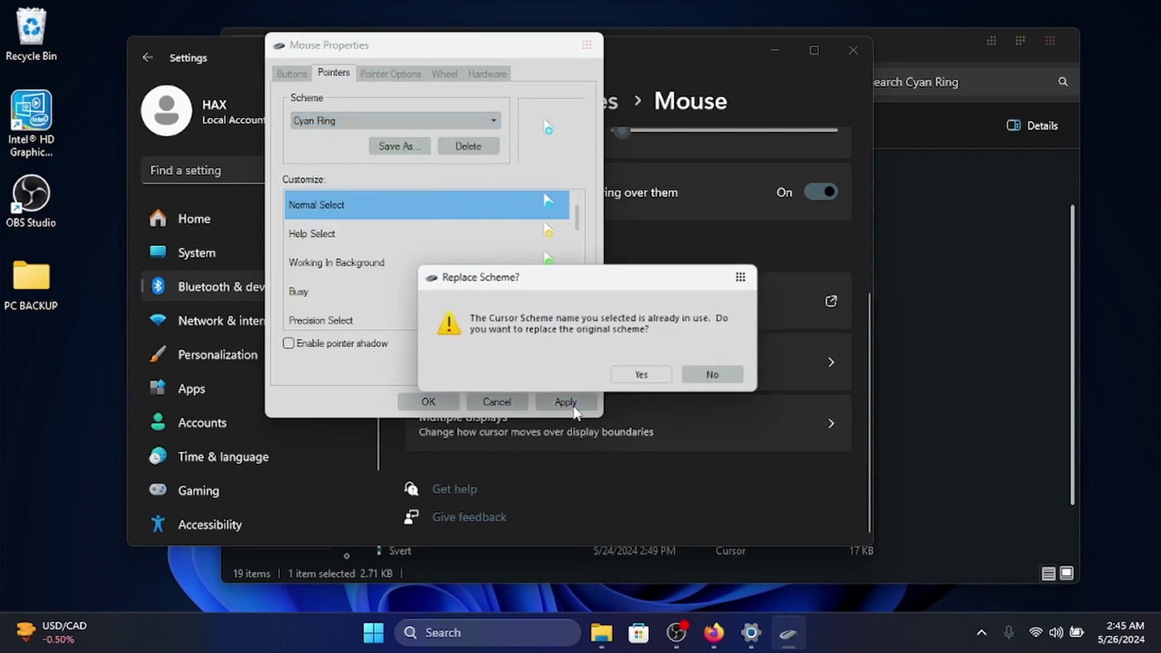
click(636, 371)
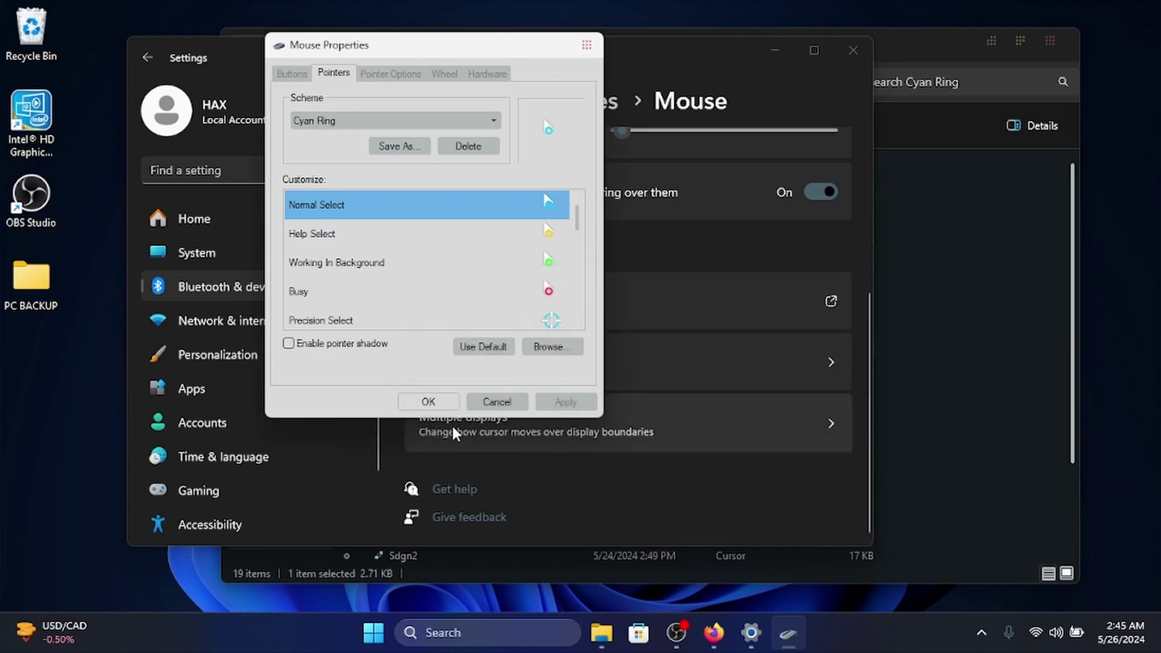
click(428, 402)
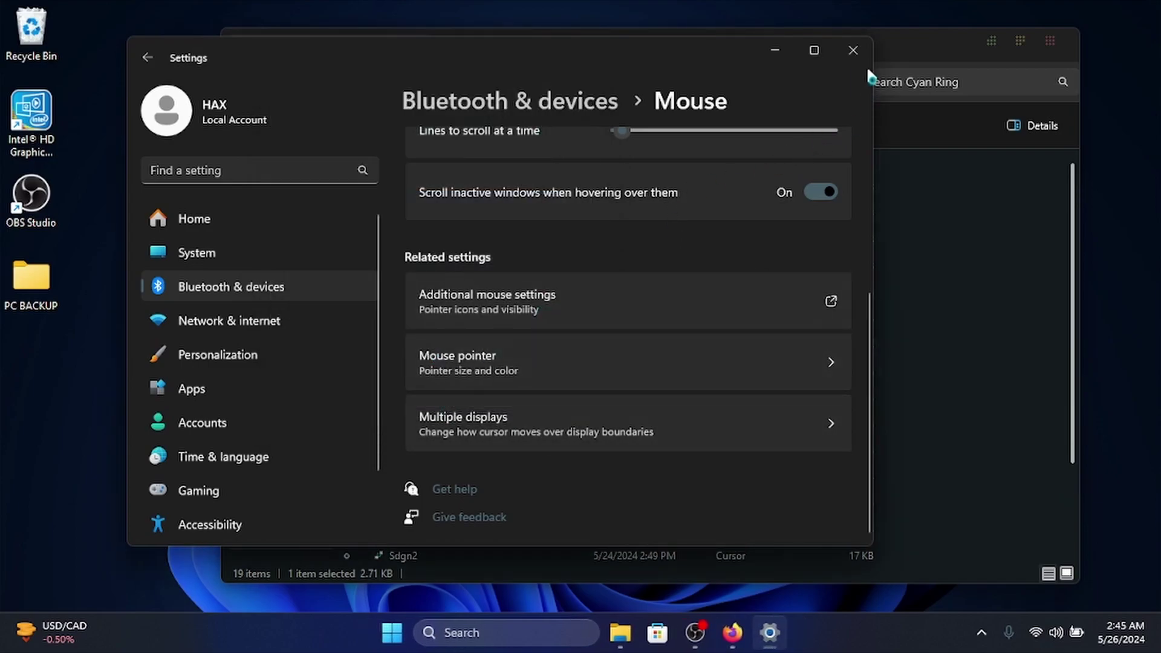
Close Settings, look through the cursor files in the Cyan Ring folder with the new pointer, and close File Explorer.
click(859, 54)
drag(864, 56, 833, 88)
scroll(461, 222, down, 2)
scroll(462, 221, up, 3)
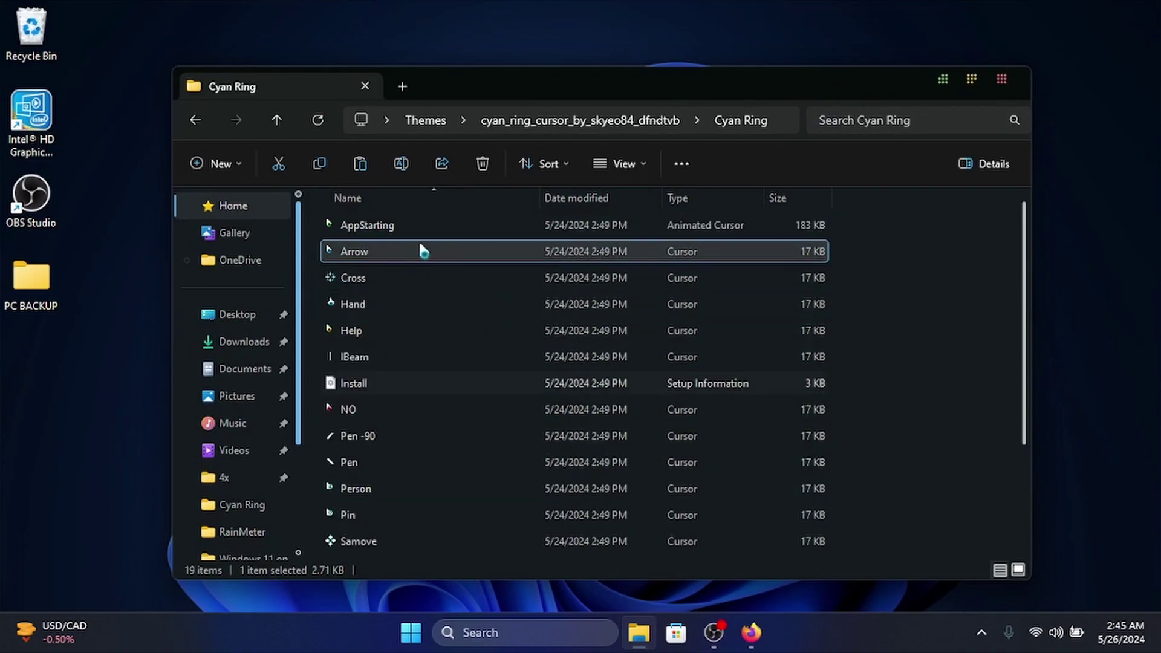
scroll(441, 381, down, 2)
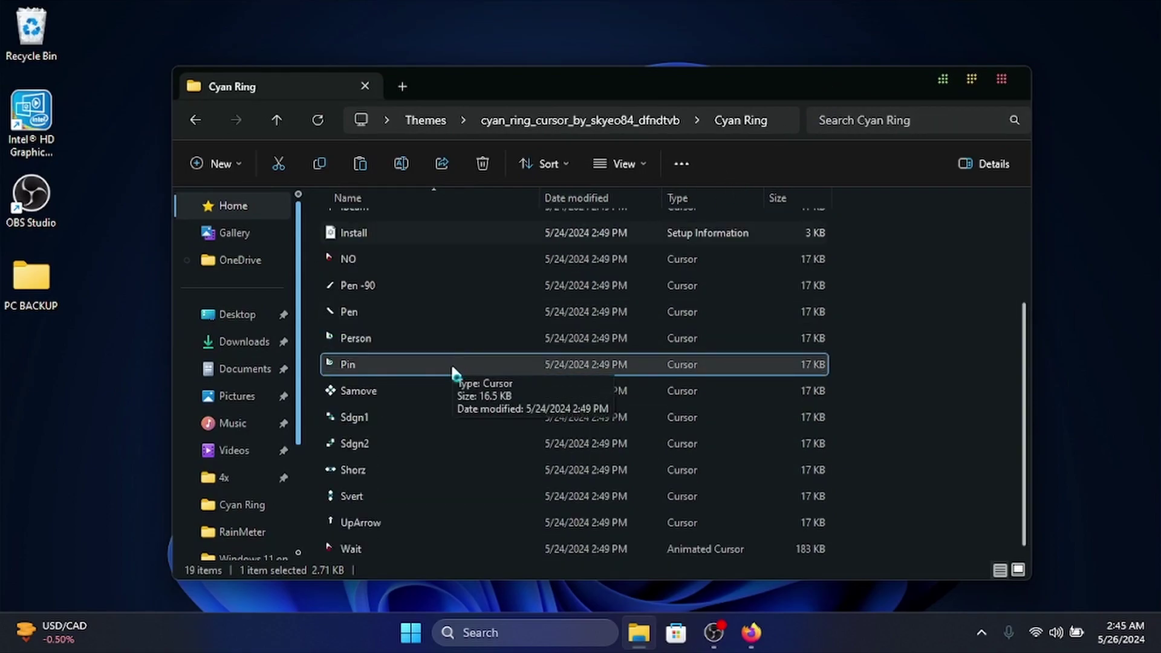
scroll(415, 317, up, 2)
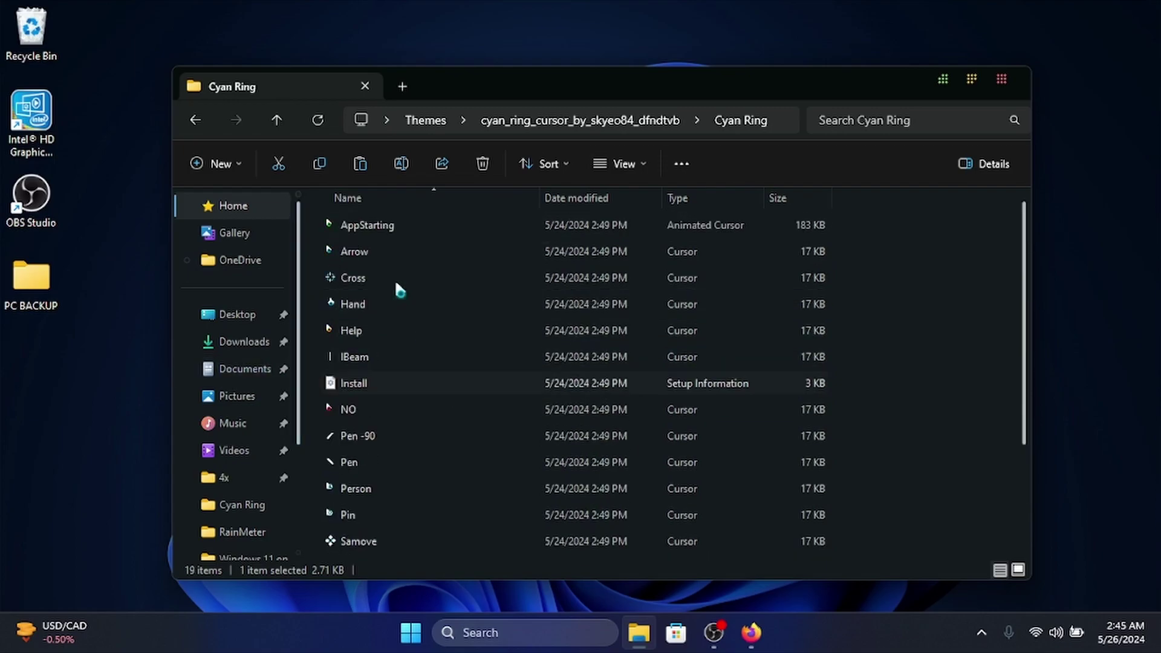
click(268, 127)
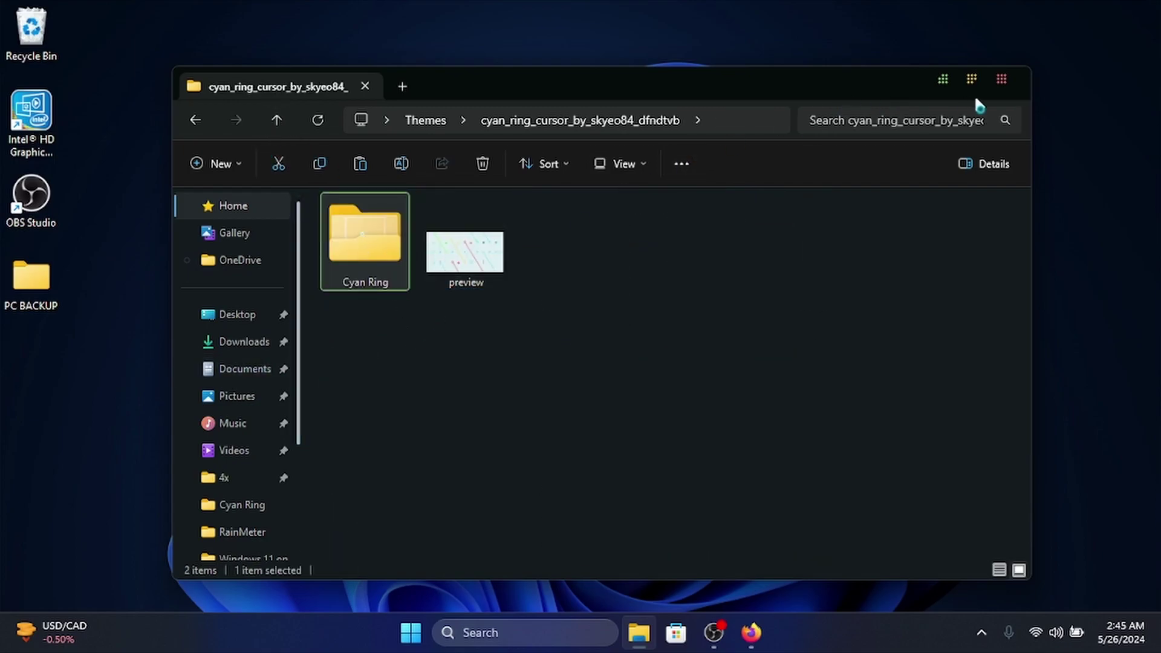
click(1002, 79)
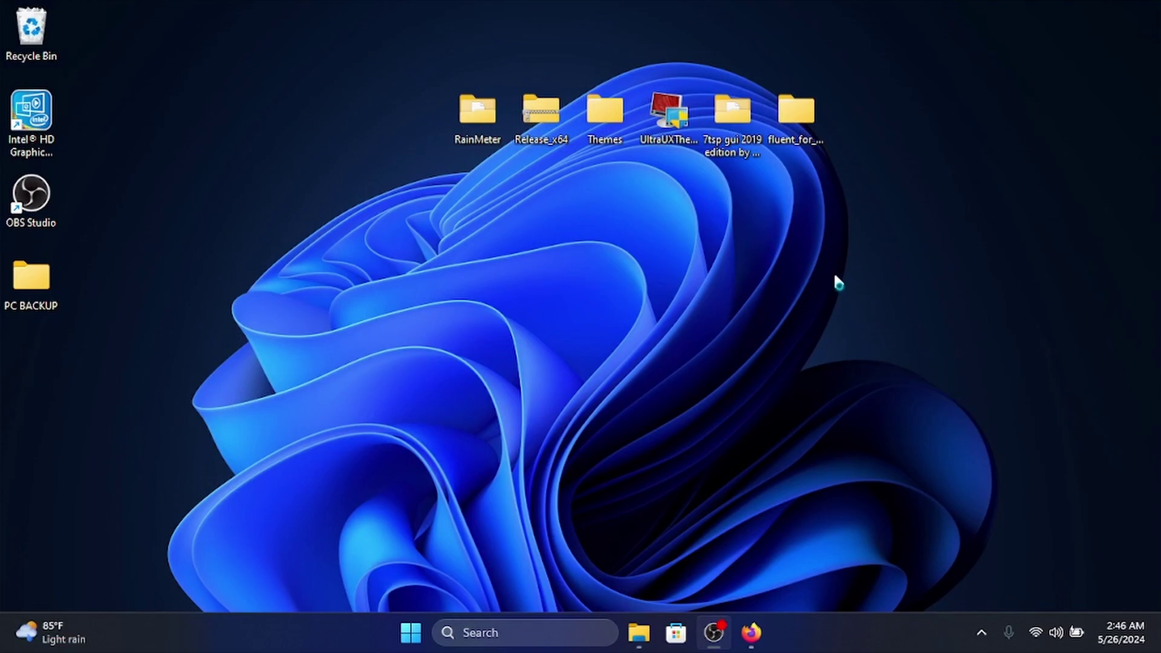
Open the 7tsp gui 2019 edition folder from the desktop and select the 7tsp GUI v0.6(2019) application.
drag(434, 61, 953, 193)
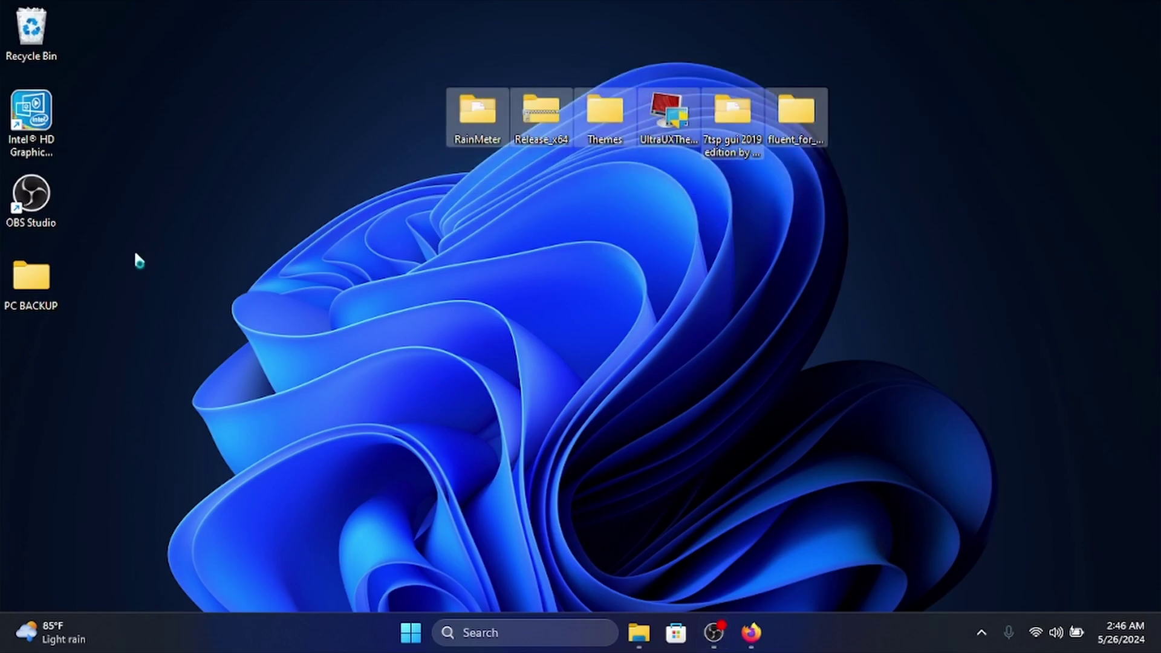
click(515, 221)
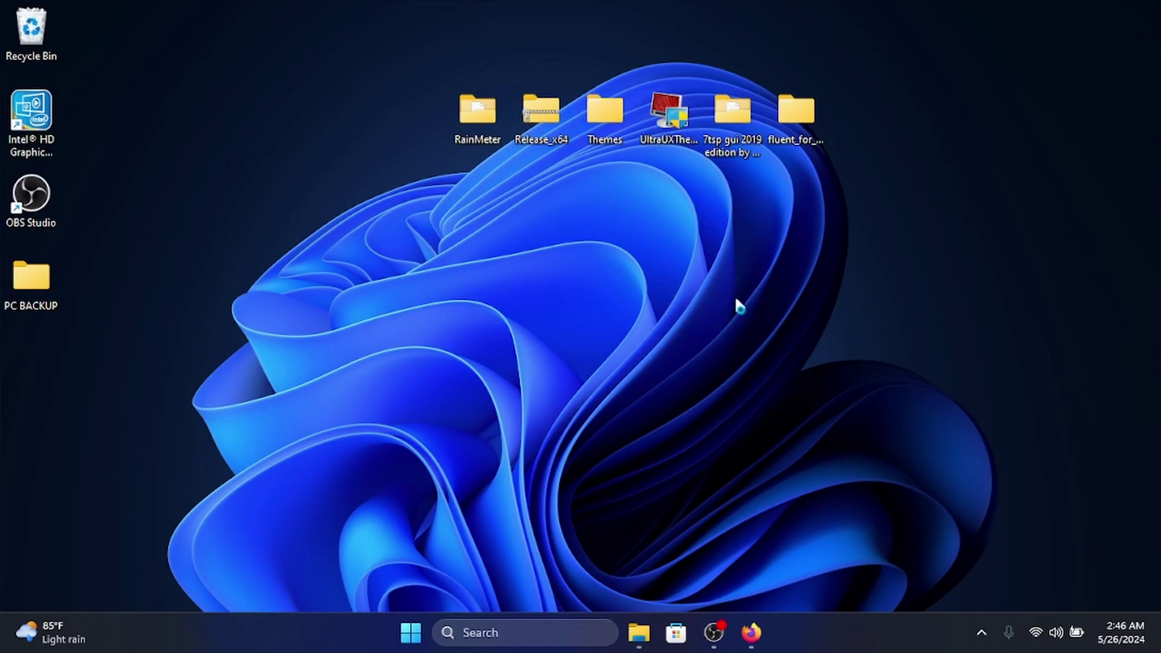
double_click(725, 126)
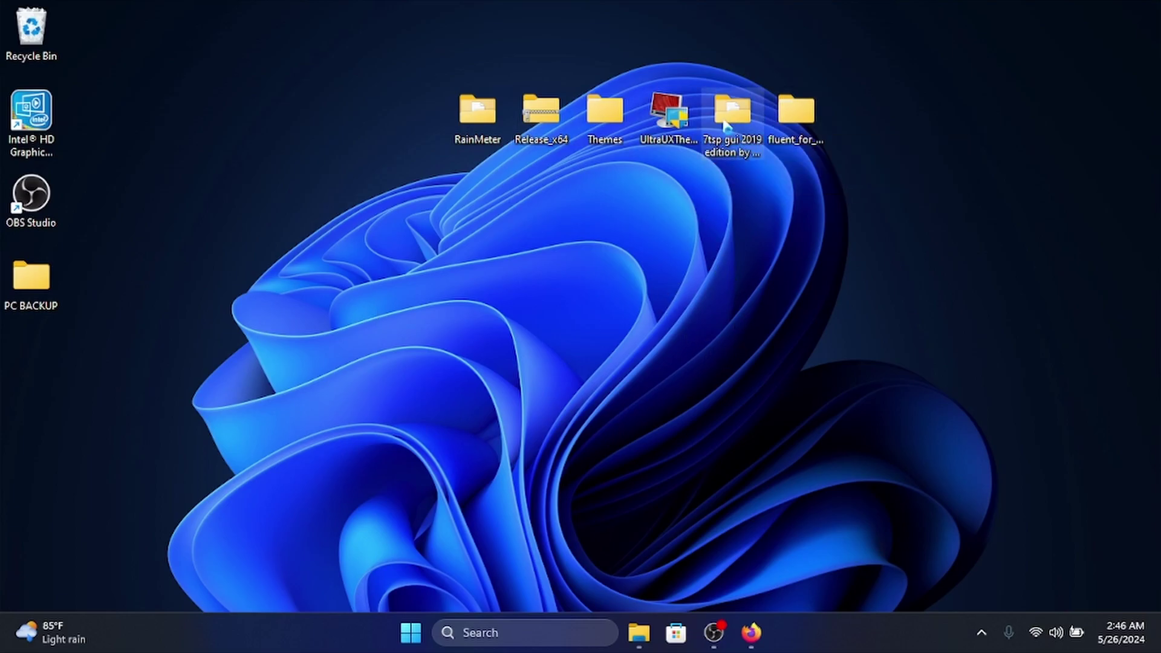
drag(666, 74, 634, 50)
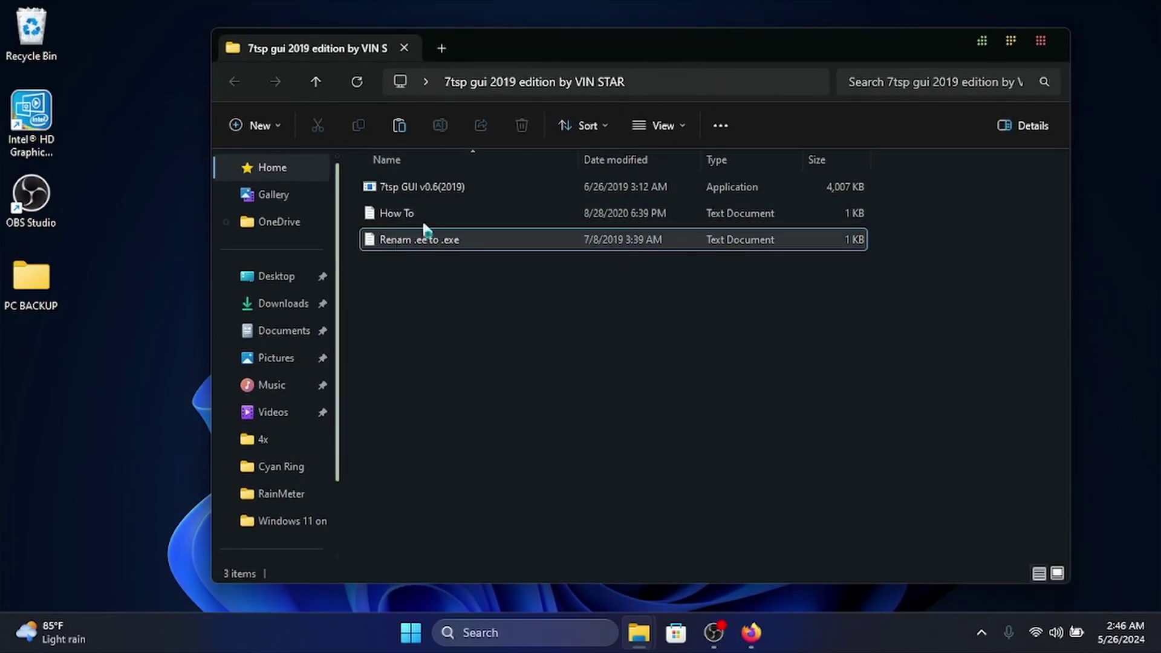
click(457, 190)
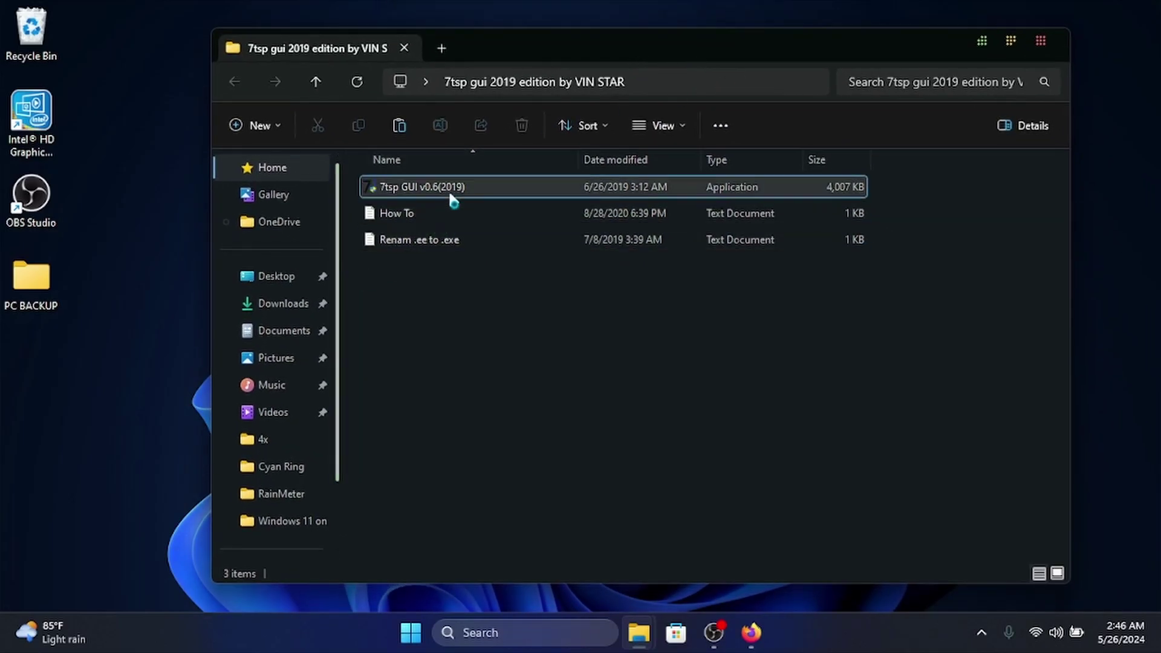
click(514, 186)
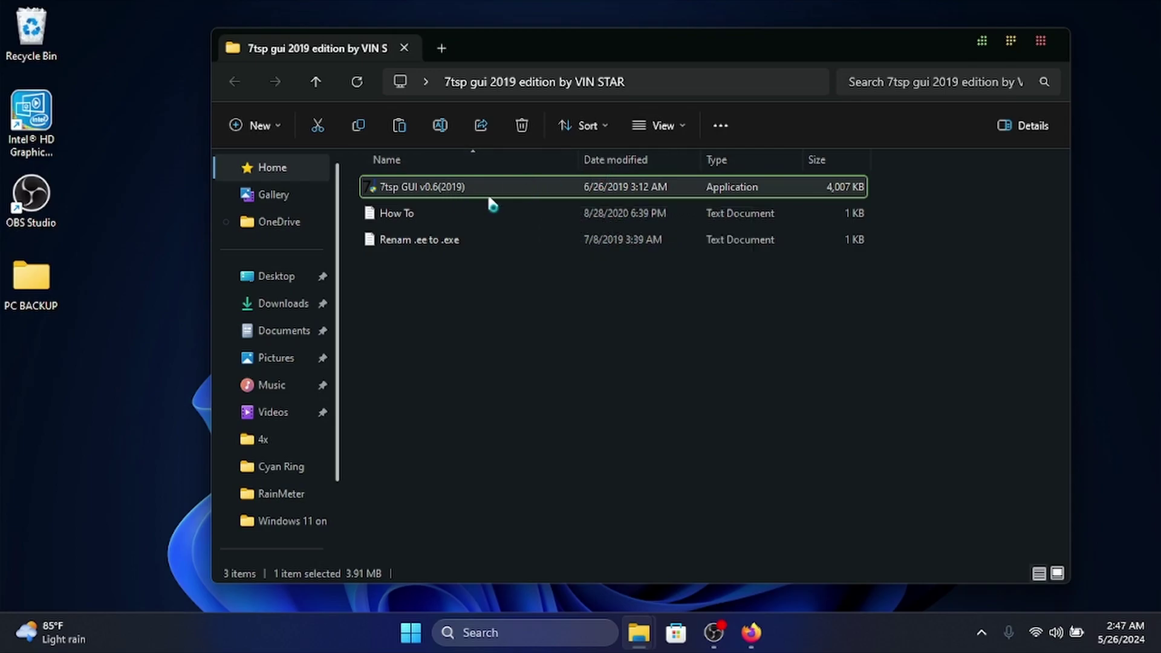
mouse_move(866, 49)
mouse_down()
mouse_move(870, 110)
mouse_move(851, 59)
mouse_up()
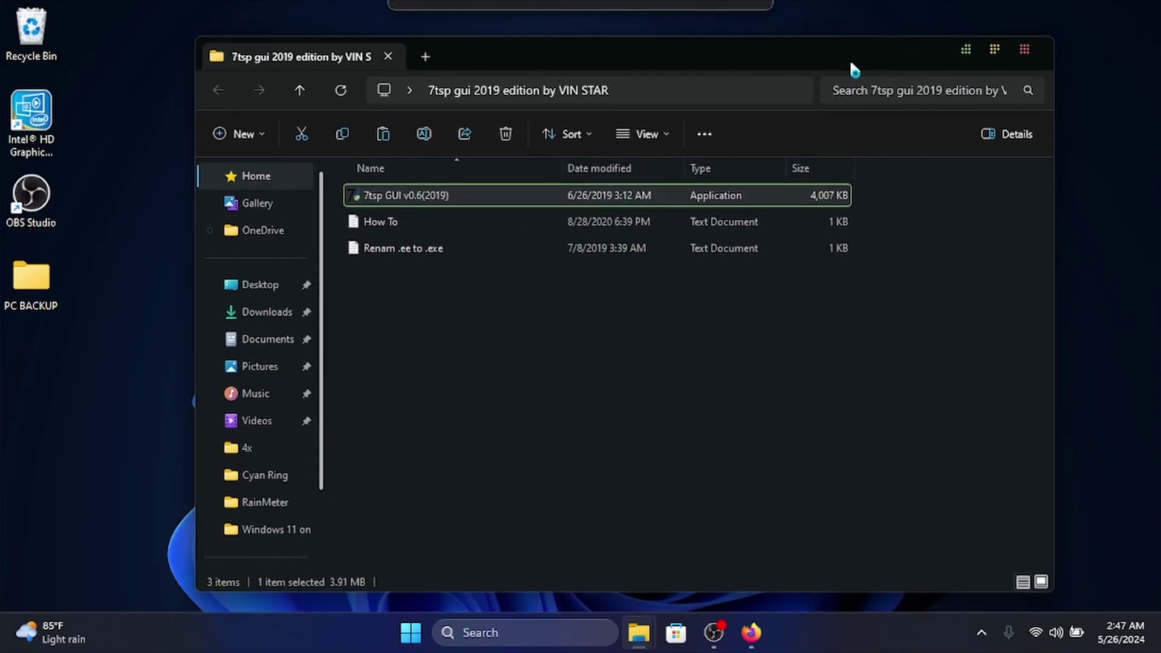
Try to open the "Renam .ee to .exe" text document.
double_click(411, 253)
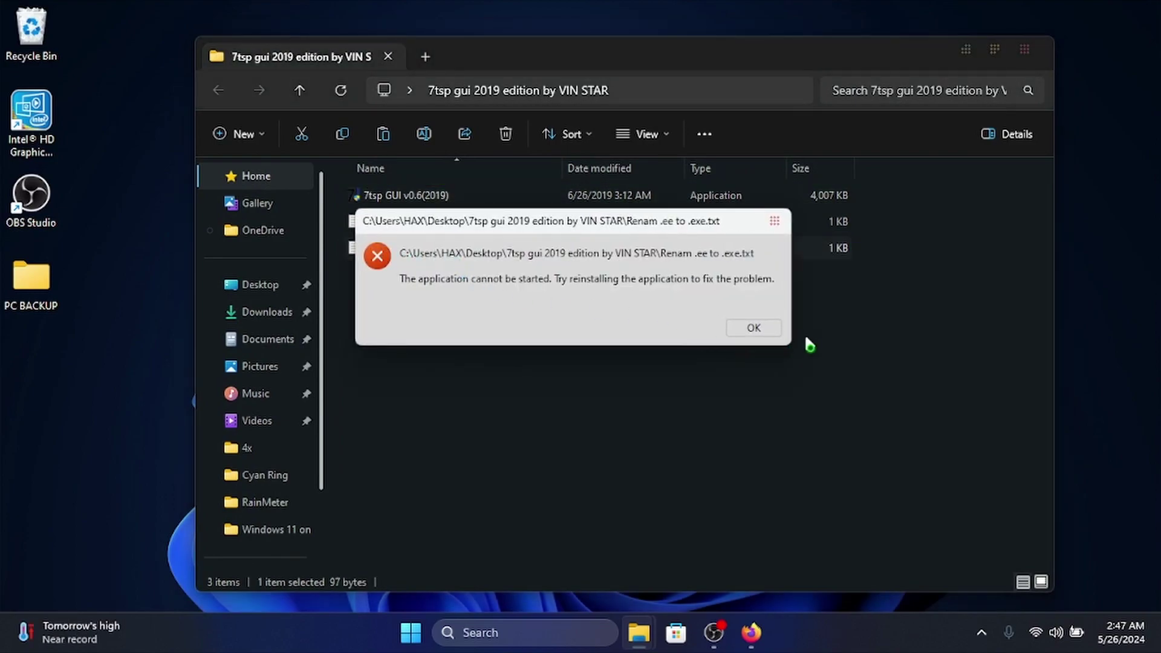
click(754, 328)
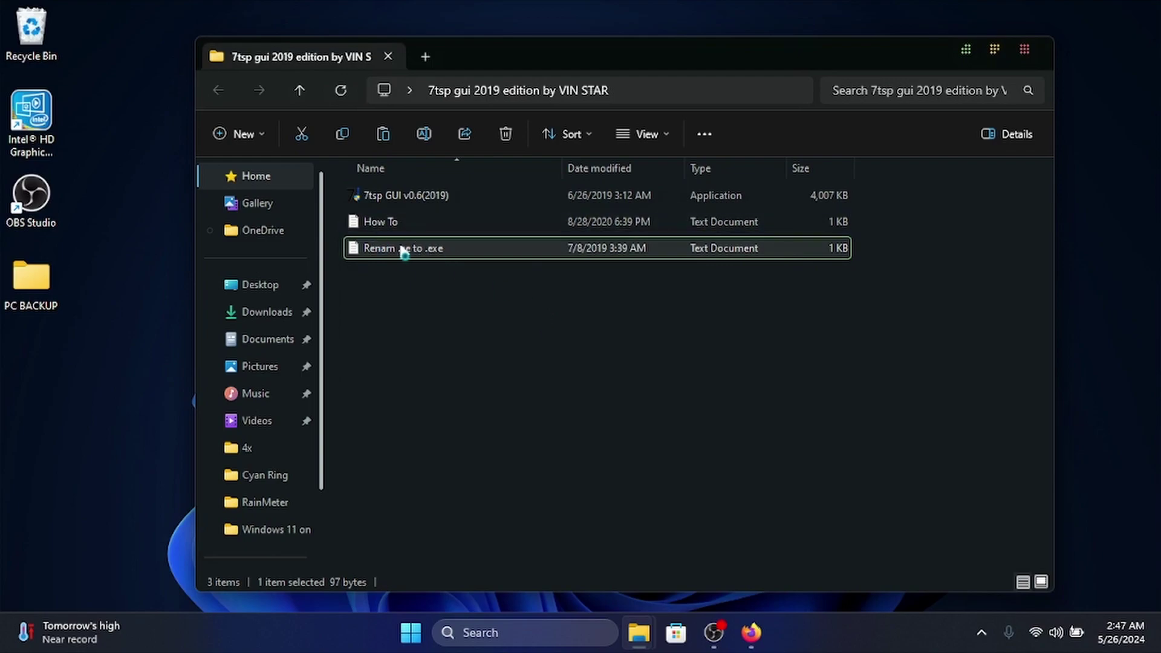
Rename the 7tsp GUI v0.6(2019) application to 7tsp GUI v0.6(2019).ee.
click(464, 204)
right_click(463, 201)
click(511, 553)
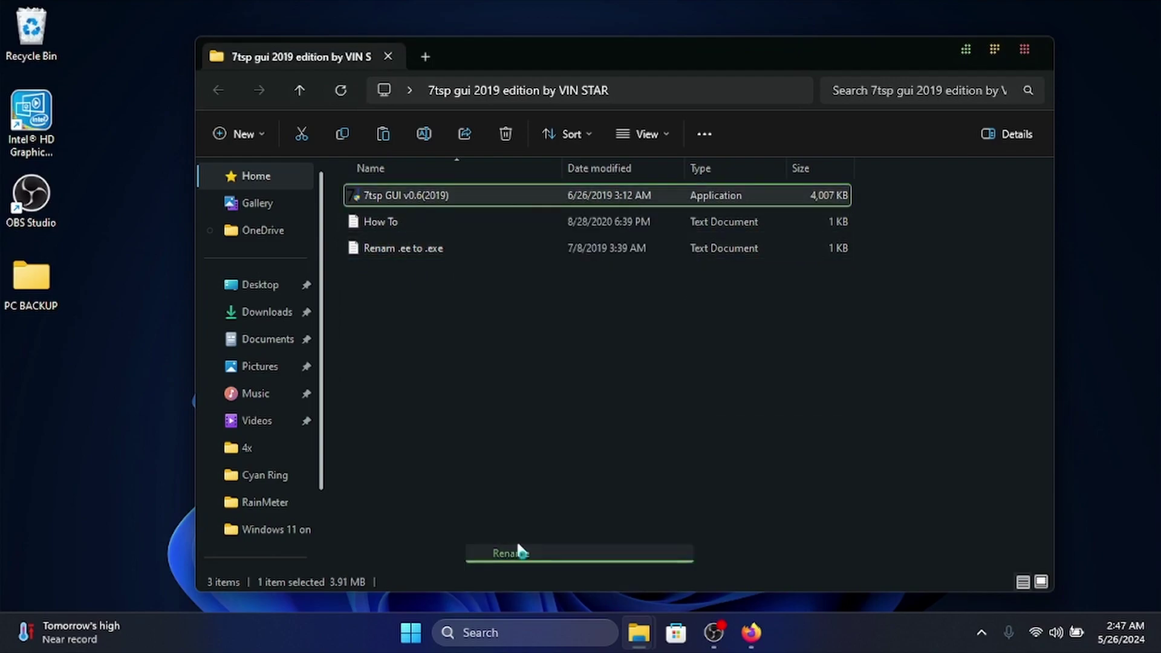
click(448, 194)
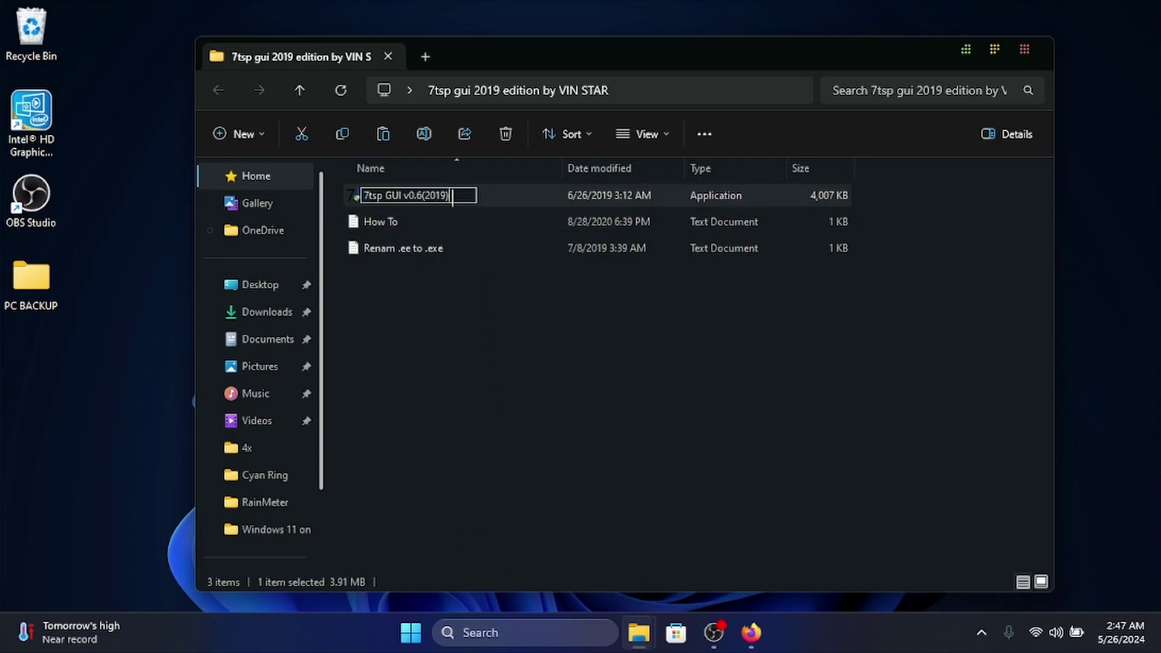
text(.ee)
key(Return)
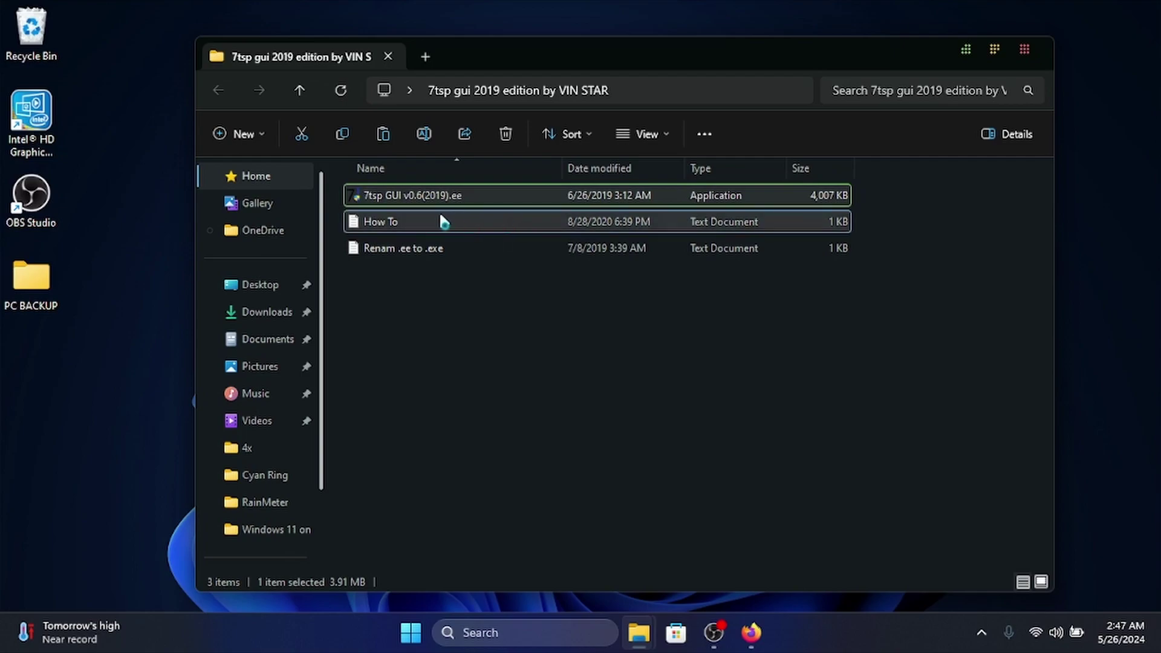
Try to change the 7tsp GUI application's .ee ending to .exe, and remove the added ending from its name.
right_click(474, 196)
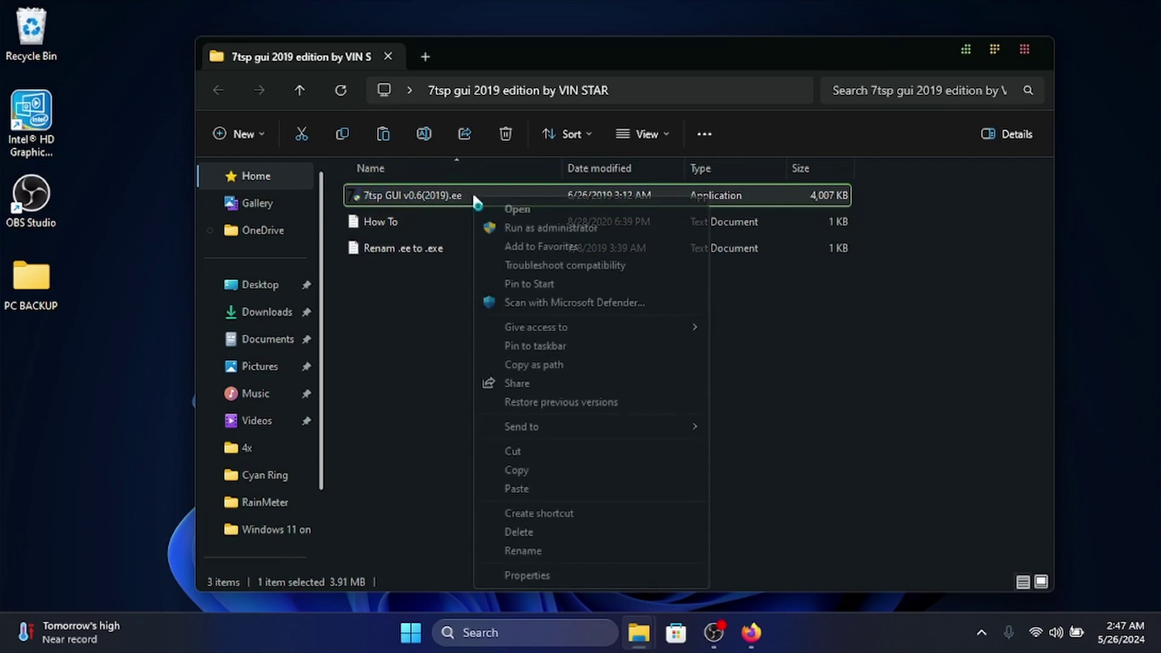
click(524, 551)
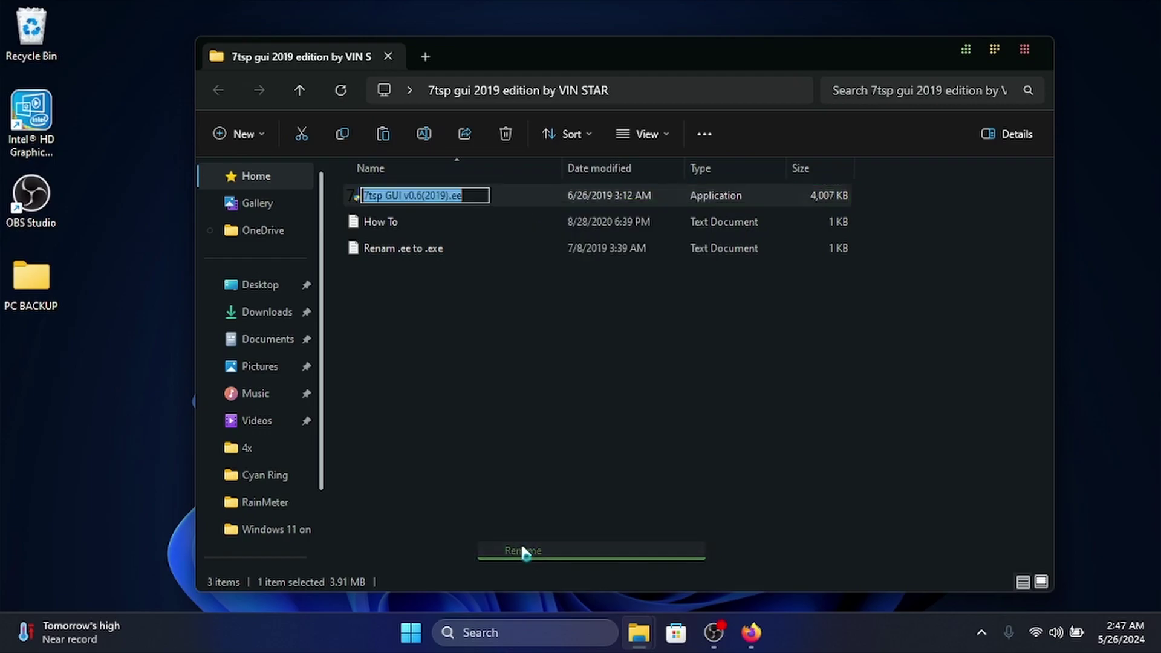
click(457, 195)
text(x)
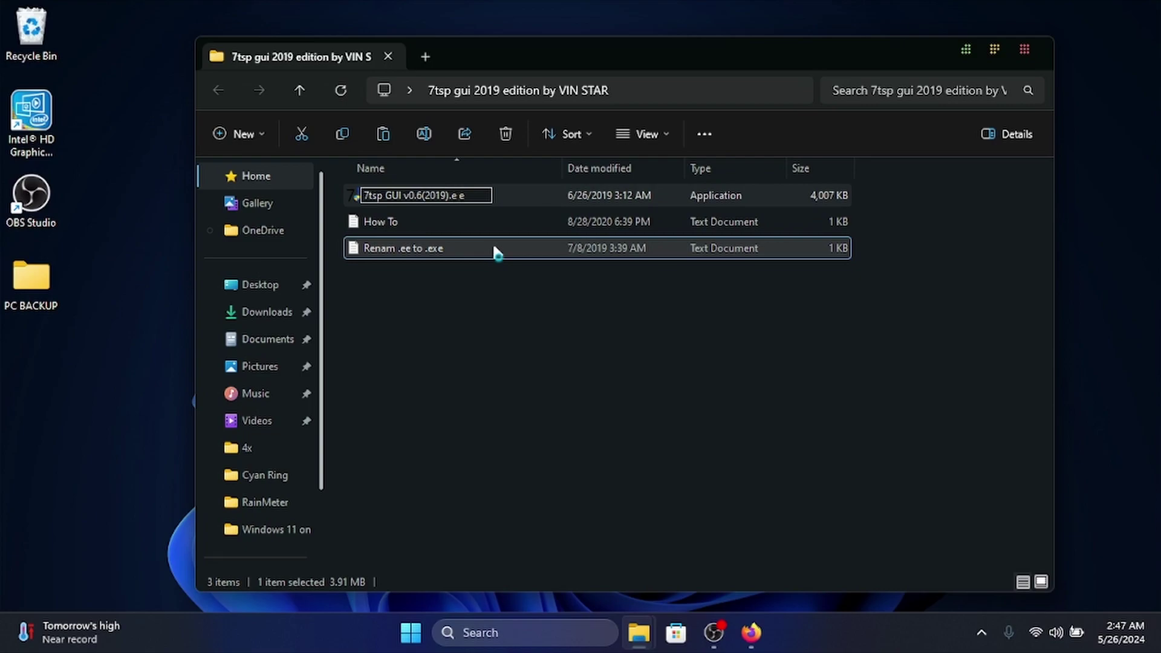
text(x)
key(Delete)
key(BackSpace)
key(BackSpace)
key(Return)
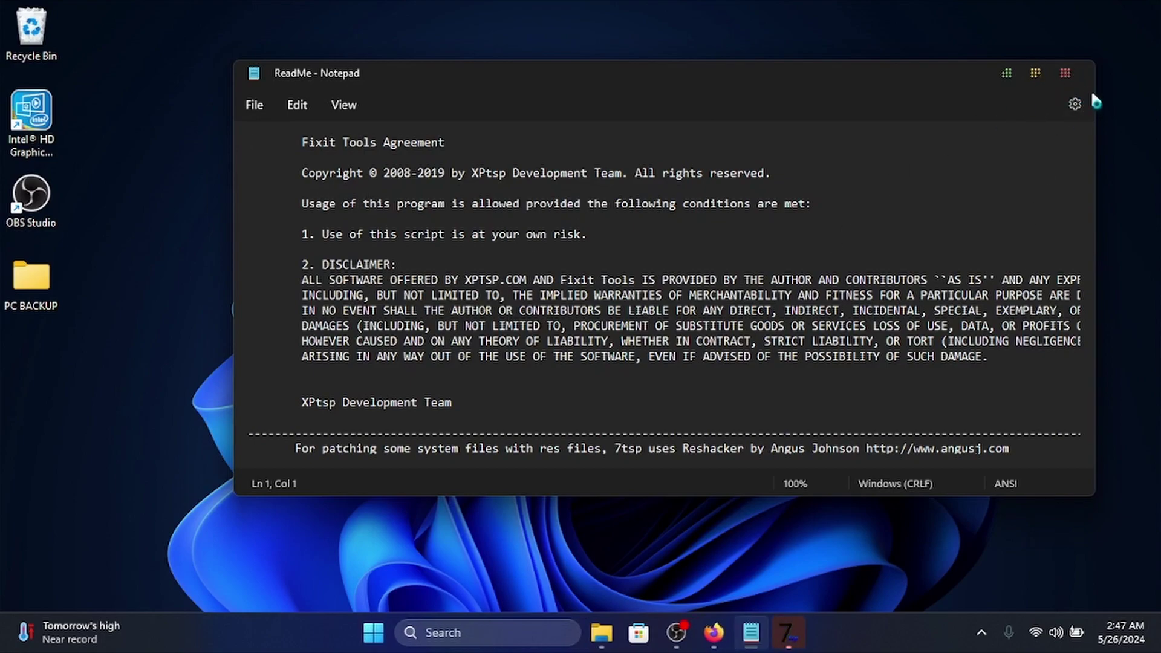
Close the 7tsp ReadMe document and accept the 7tsp Build (2019) agreement.
click(1067, 72)
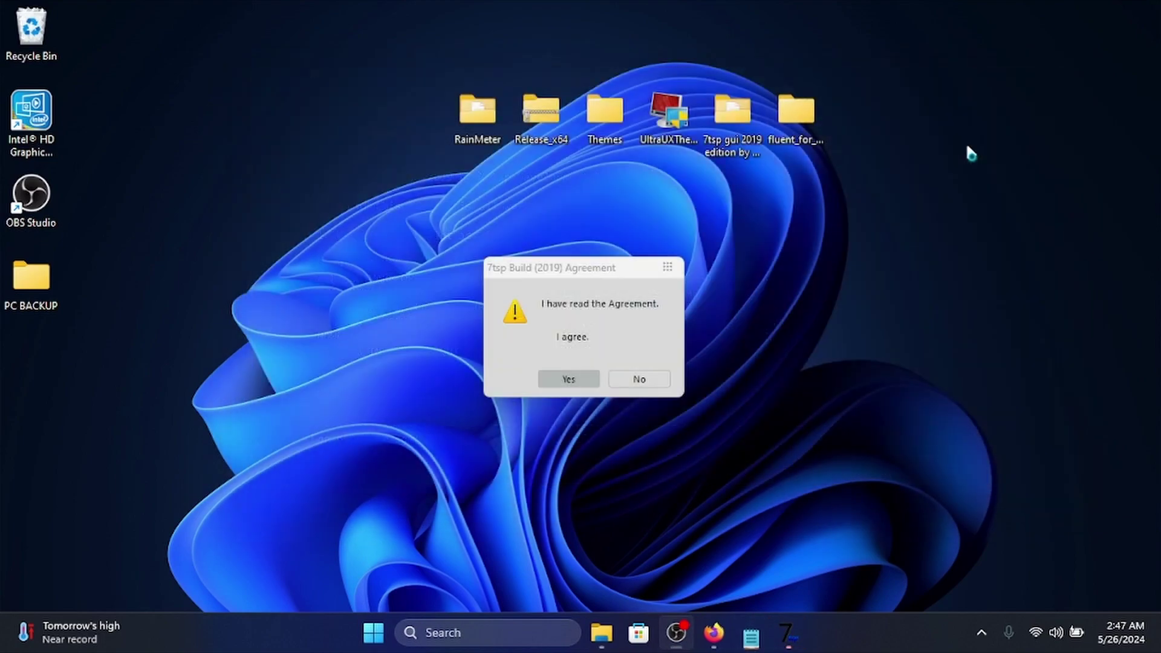
click(569, 379)
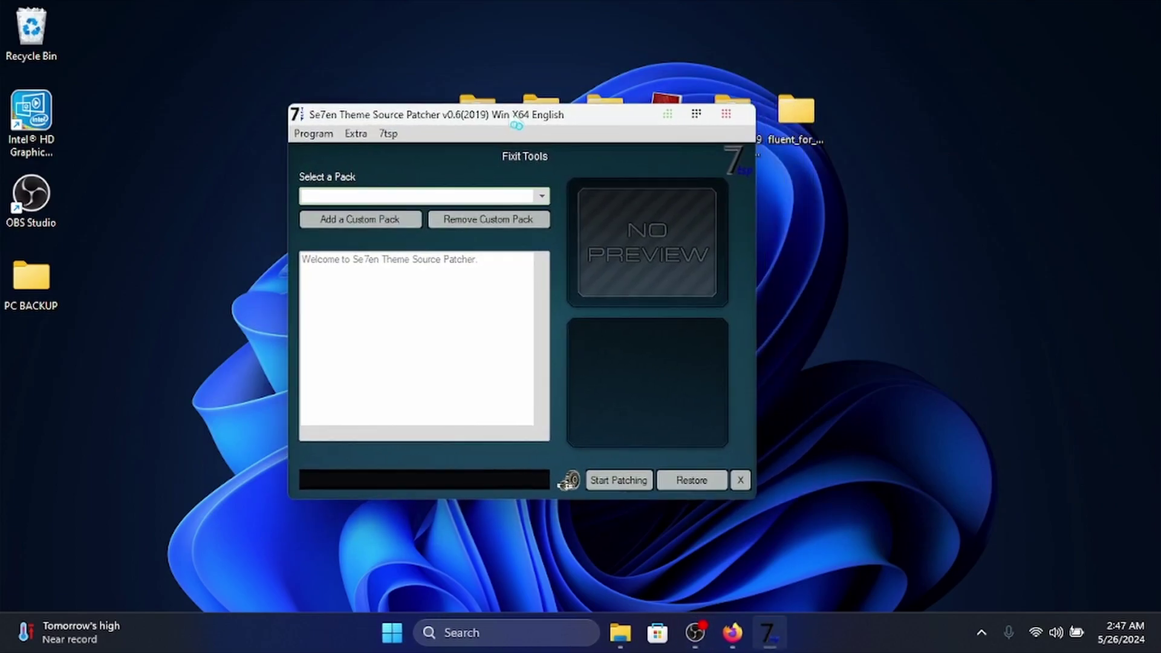
click(639, 469)
click(640, 362)
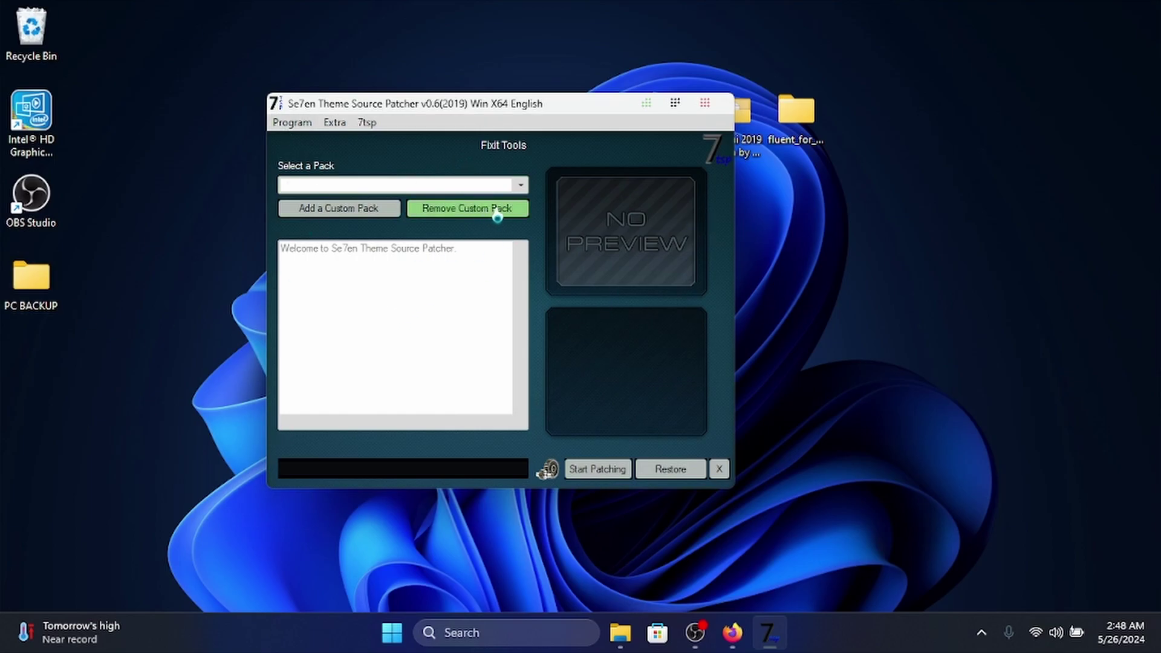
Start adding a custom pack in 7tsp and browse to the Desktop folder.
click(311, 211)
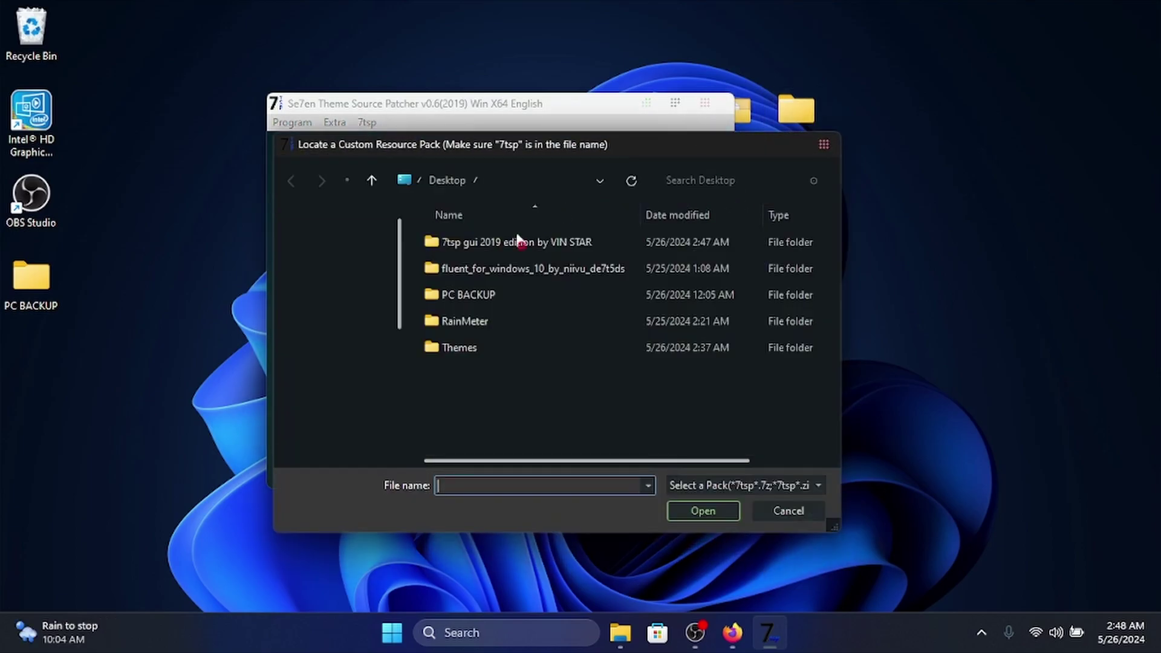
mouse_move(733, 634)
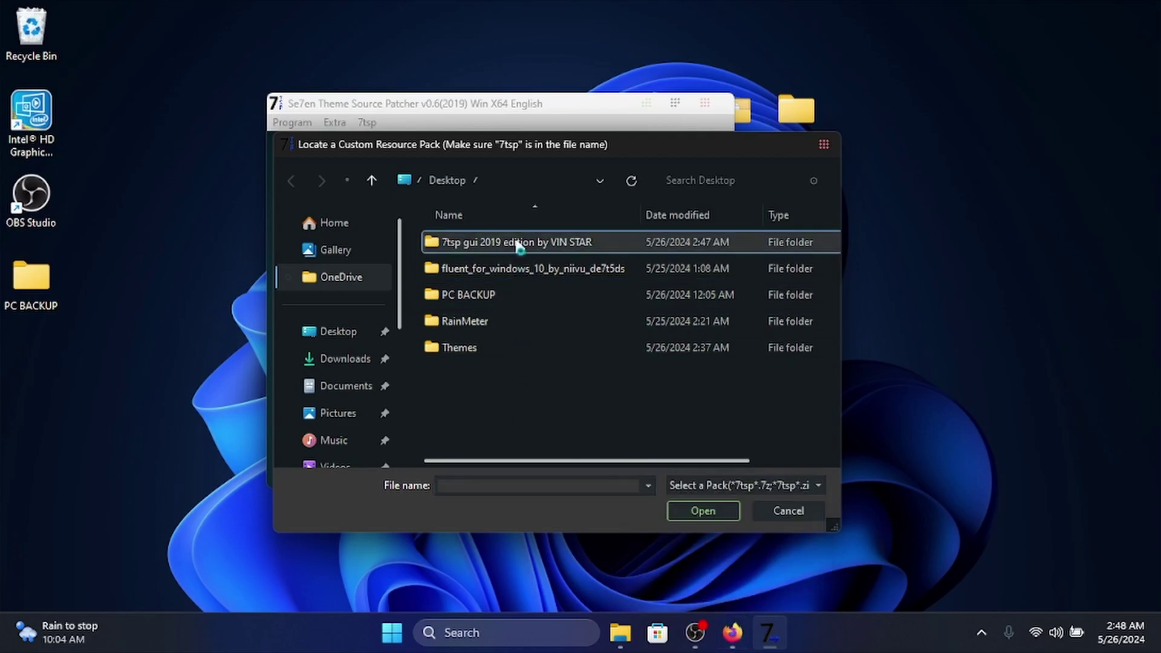
click(477, 294)
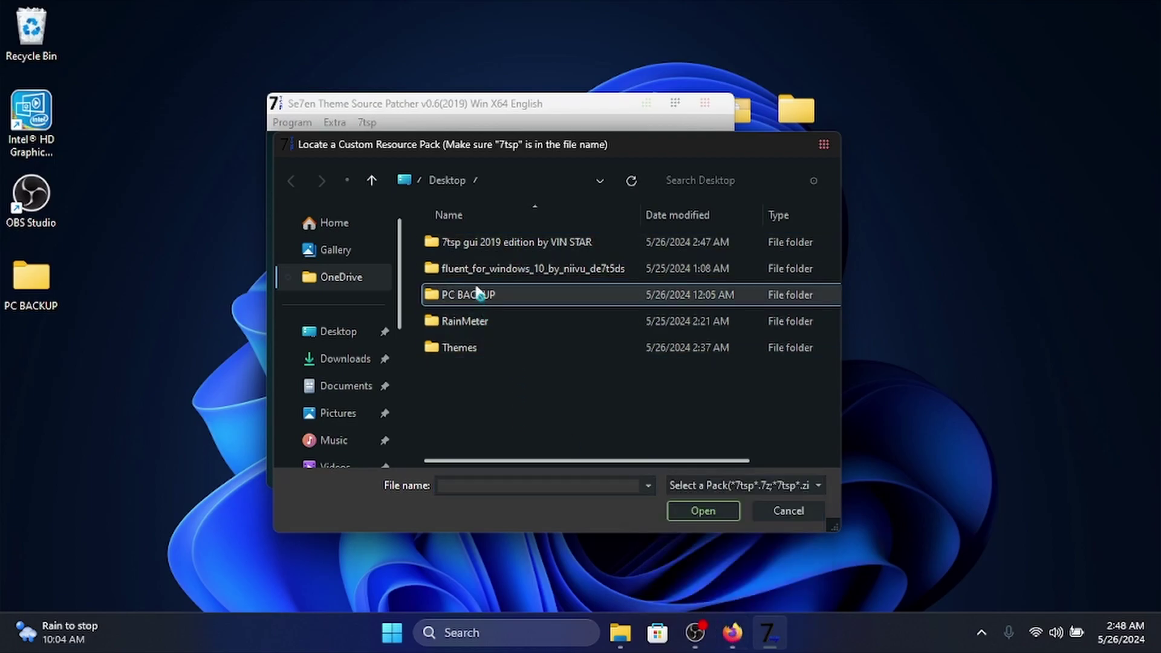
scroll(371, 330, down, 3)
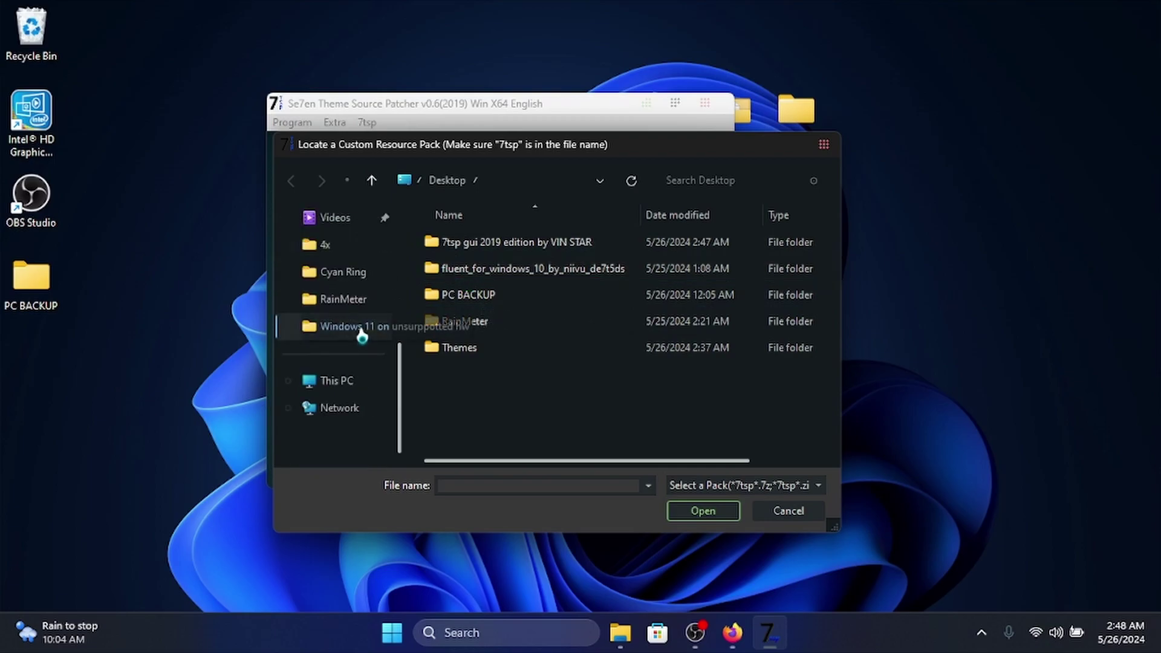
scroll(350, 321, up, 5)
scroll(345, 339, down, 5)
scroll(343, 350, up, 5)
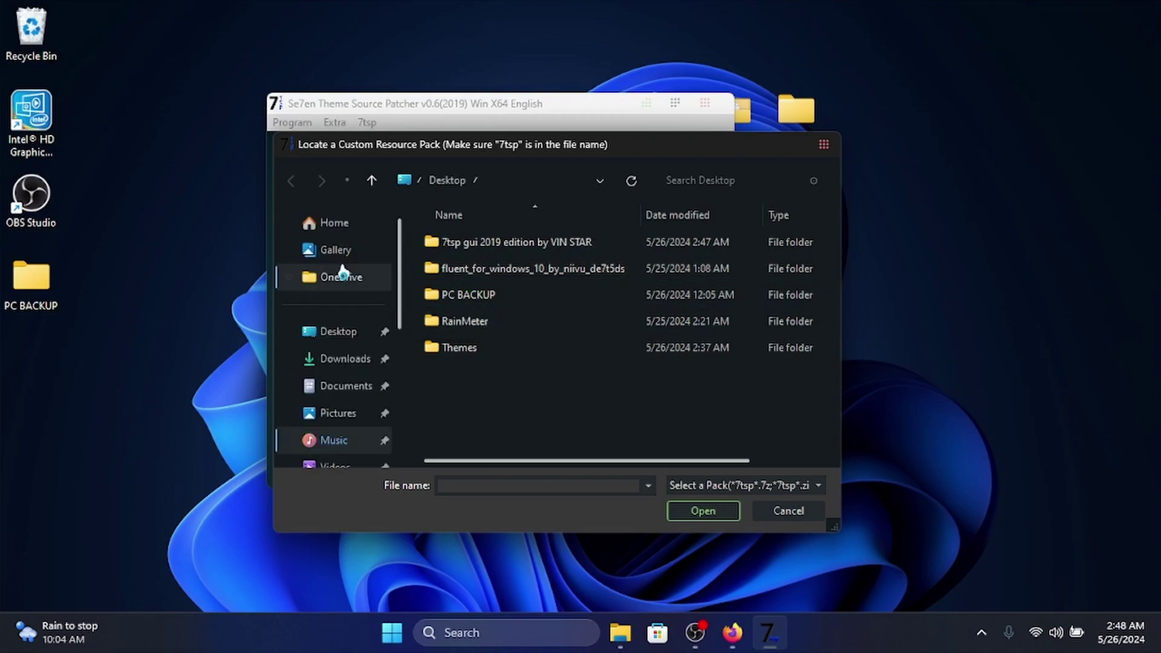
click(337, 336)
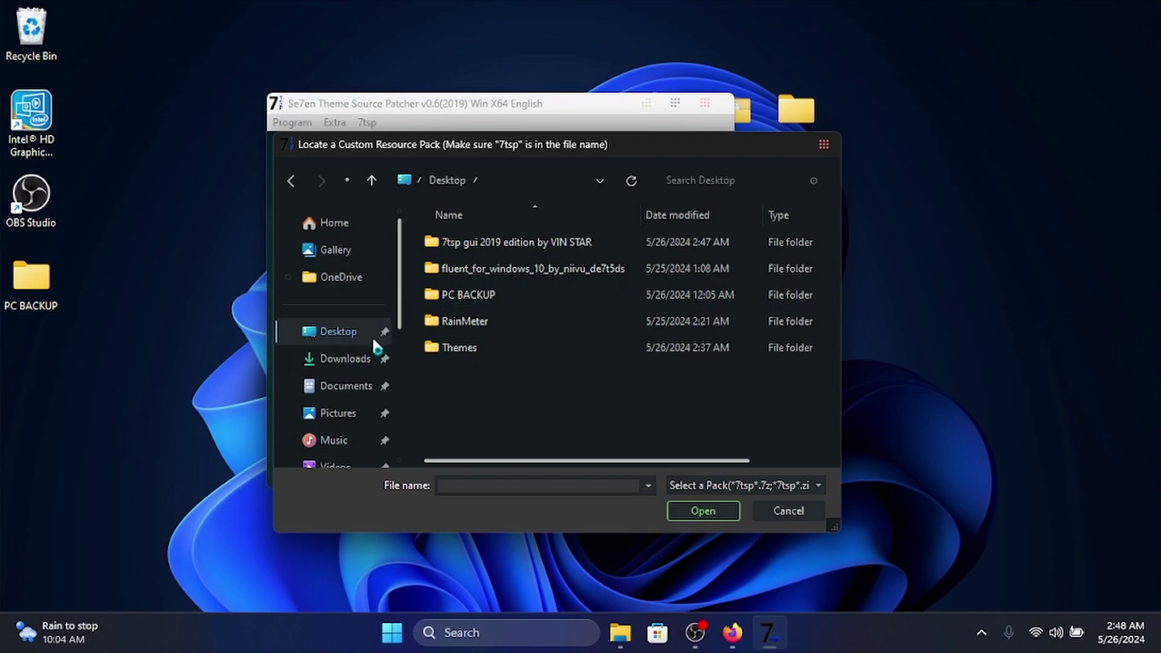
Add the 7TSP Fluent pack from the 7TSP Icon theme folder of fluent_for_windows_10_by_niivu_de7t5ds, overwriting the existing pack.
double_click(493, 270)
double_click(478, 245)
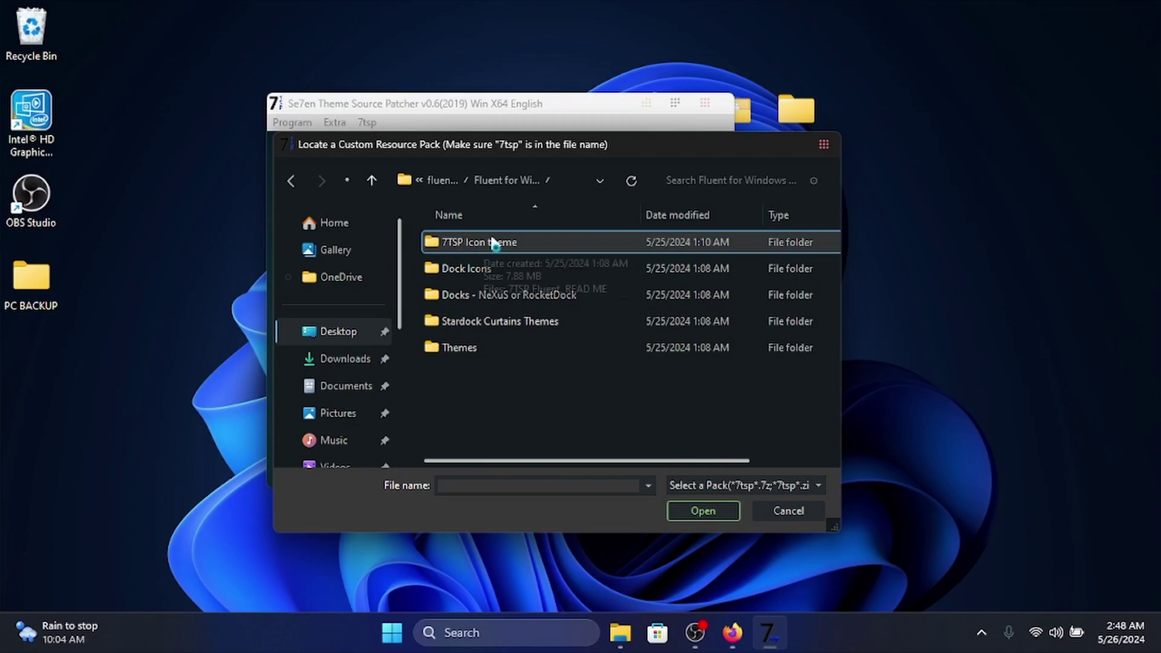
double_click(537, 241)
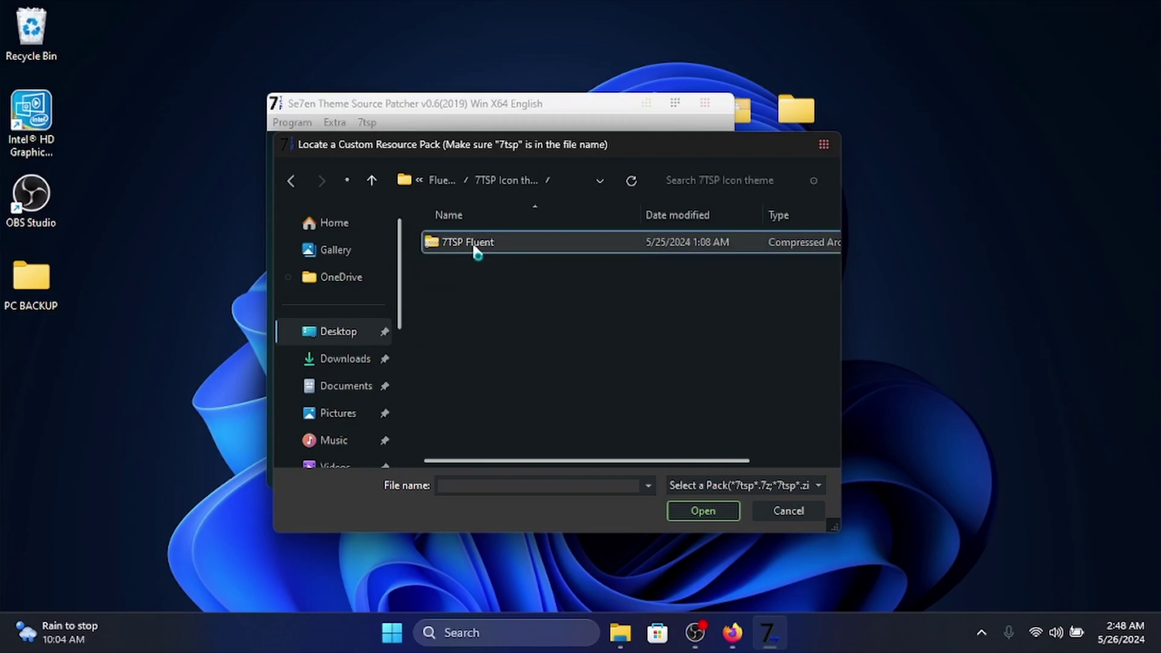
double_click(519, 242)
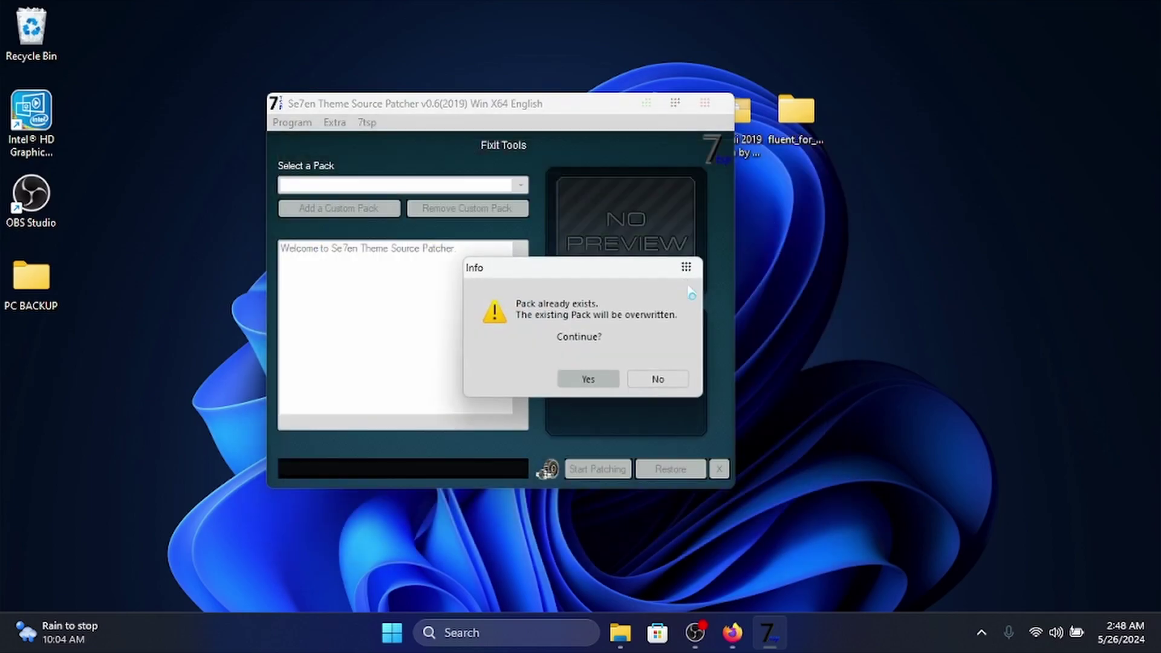
click(605, 381)
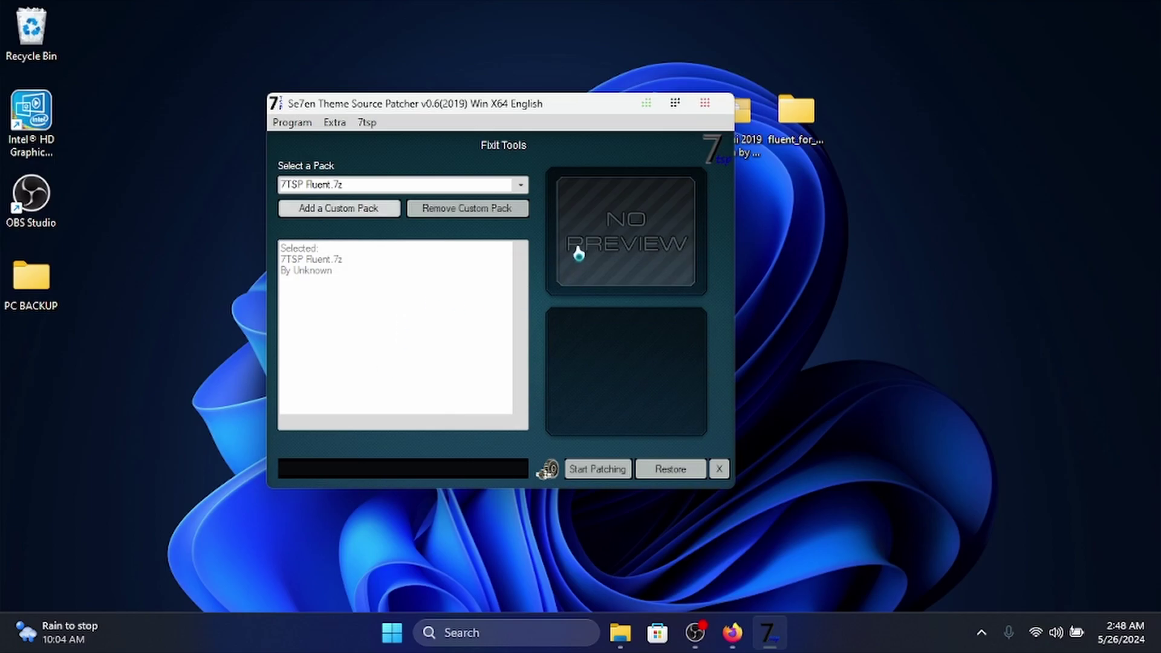
Patch the system with 7TSP Fluent.7z, keeping restore point creation enabled, and acknowledge the finished patch.
drag(539, 105, 669, 207)
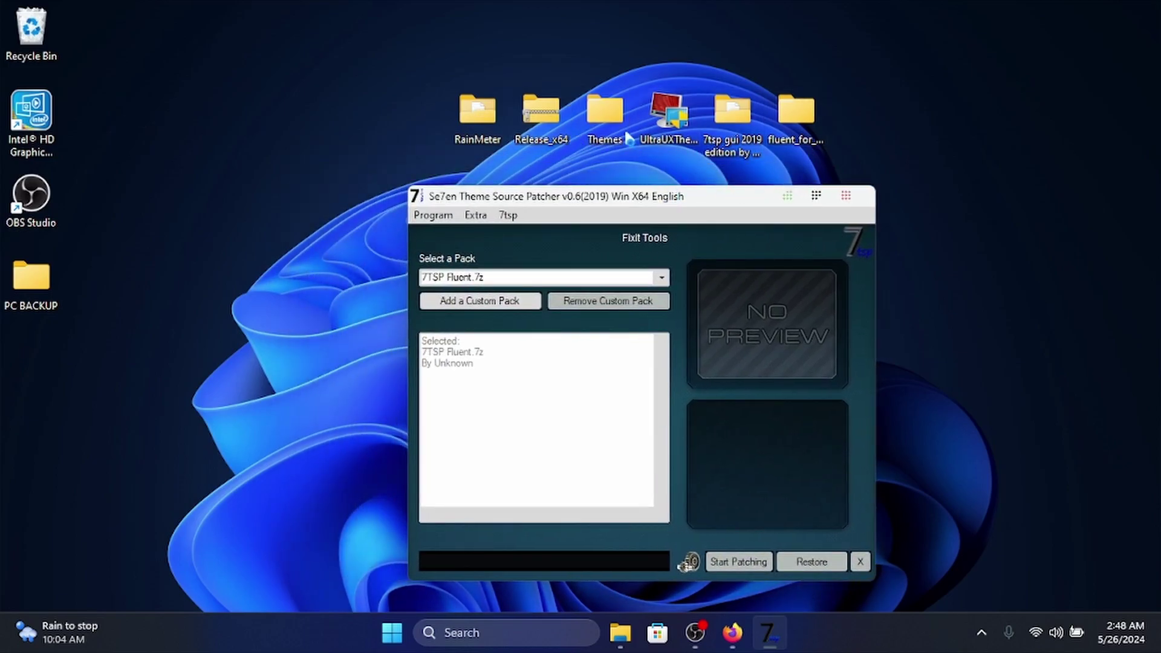
drag(663, 200, 492, 106)
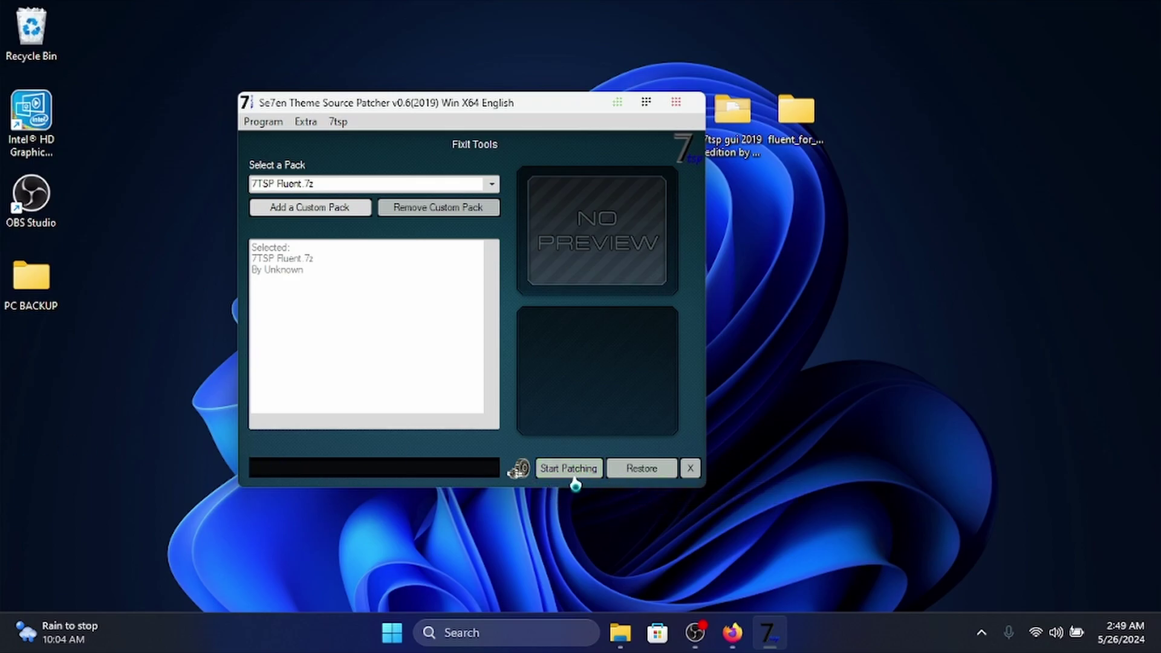
click(569, 478)
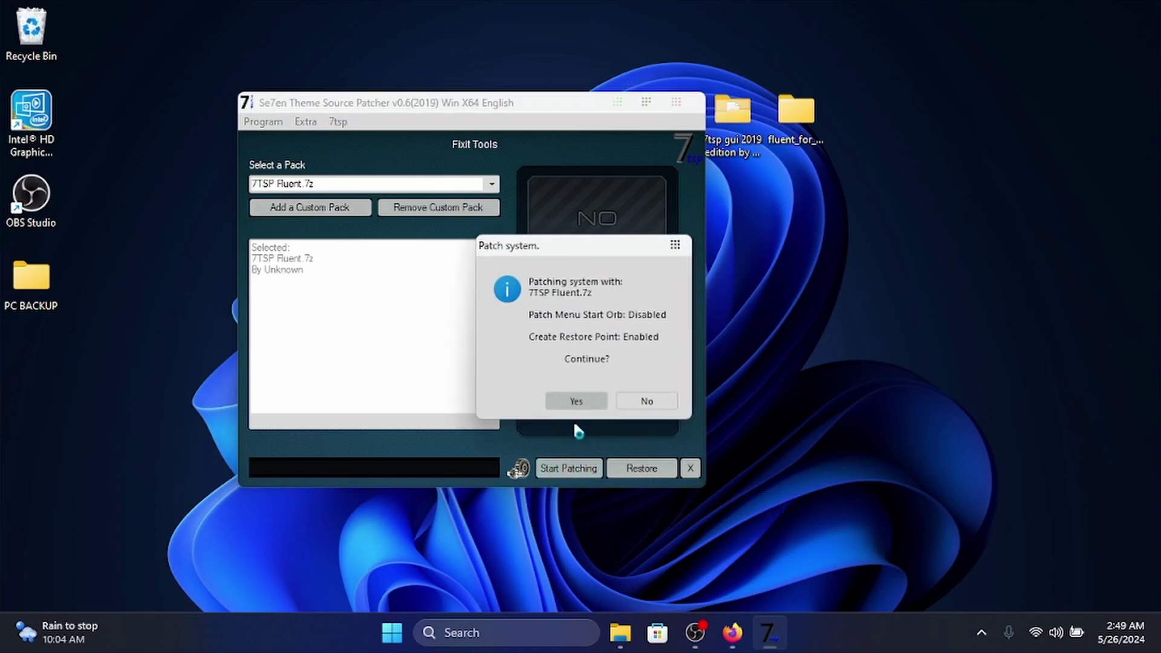
click(572, 401)
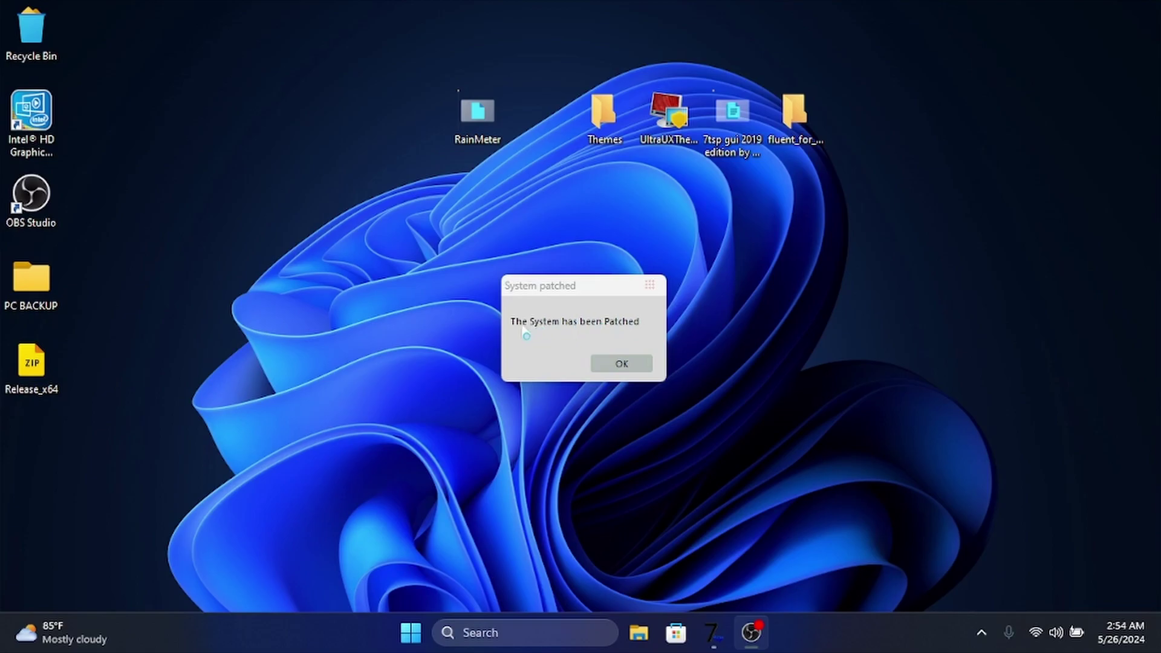
click(612, 366)
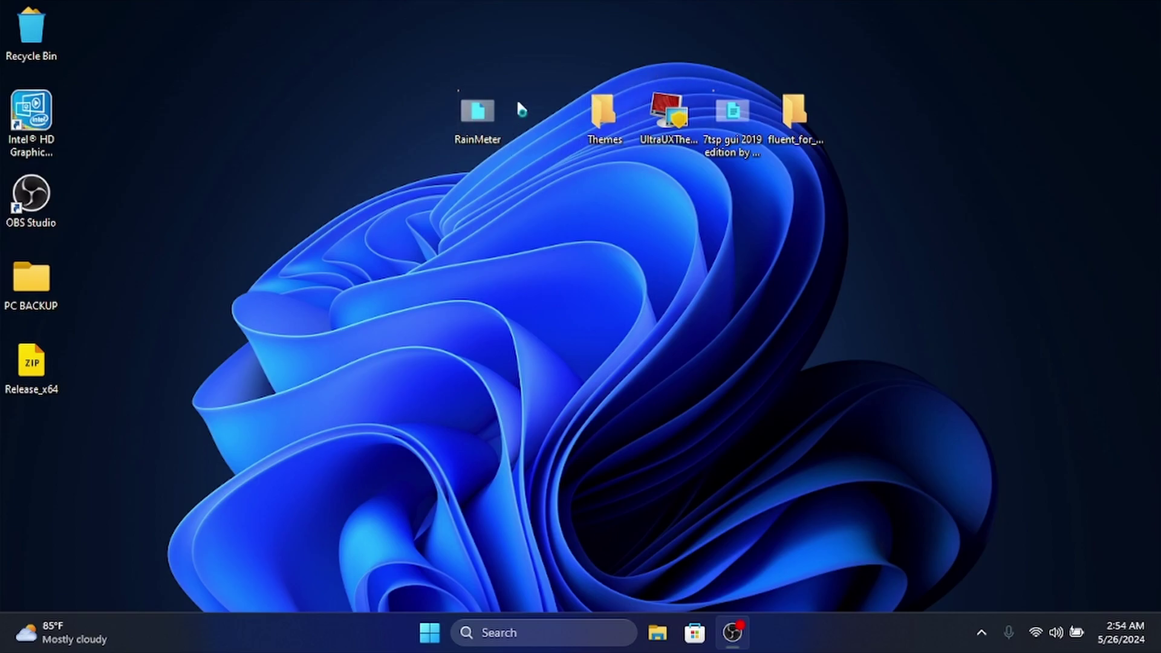
Examine the patched icons on the desktop and in File Explorer's navigation list, Desktop folder and Pictures folder.
double_click(485, 132)
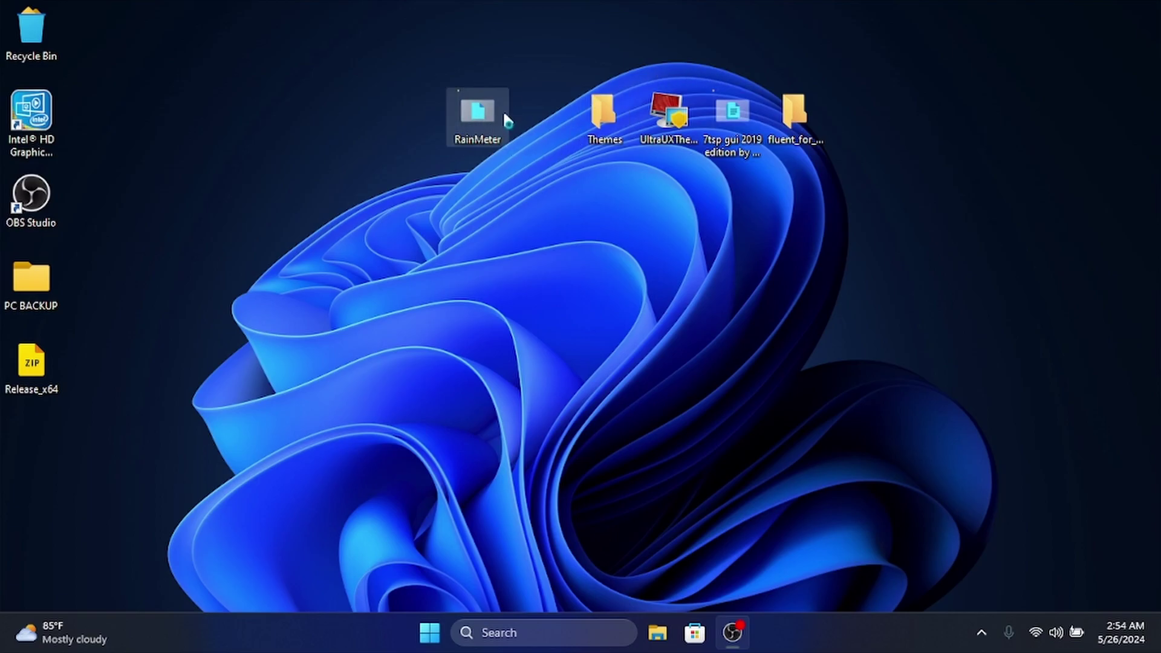
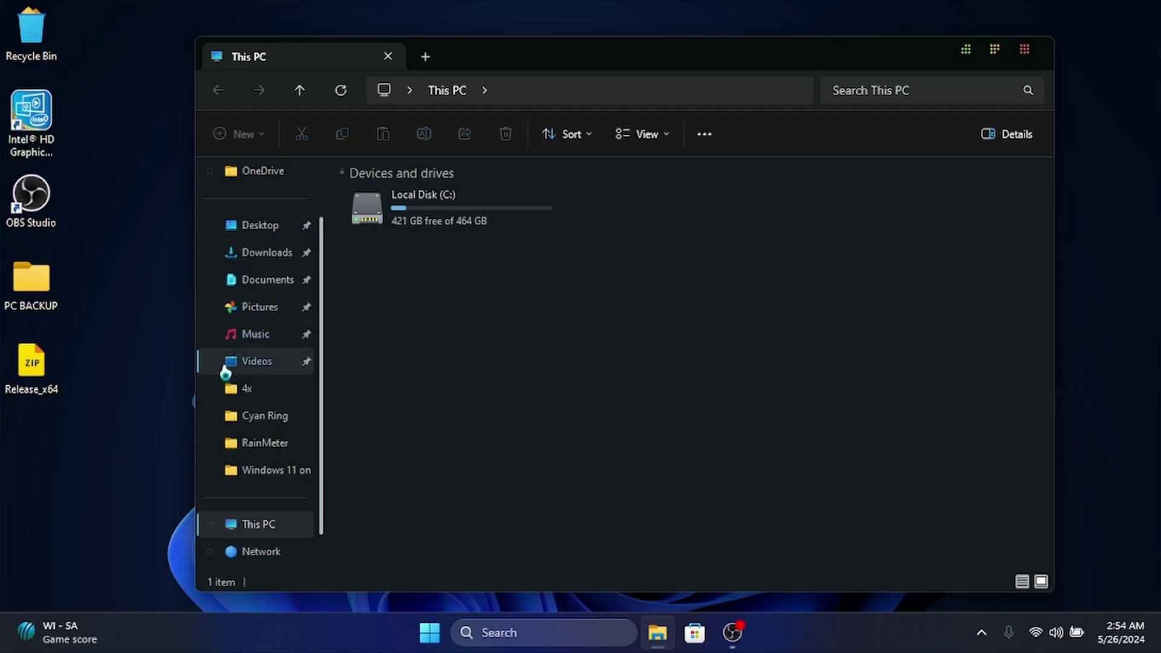
scroll(272, 337, down, 1)
scroll(269, 350, up, 3)
scroll(272, 472, down, 3)
scroll(272, 393, up, 3)
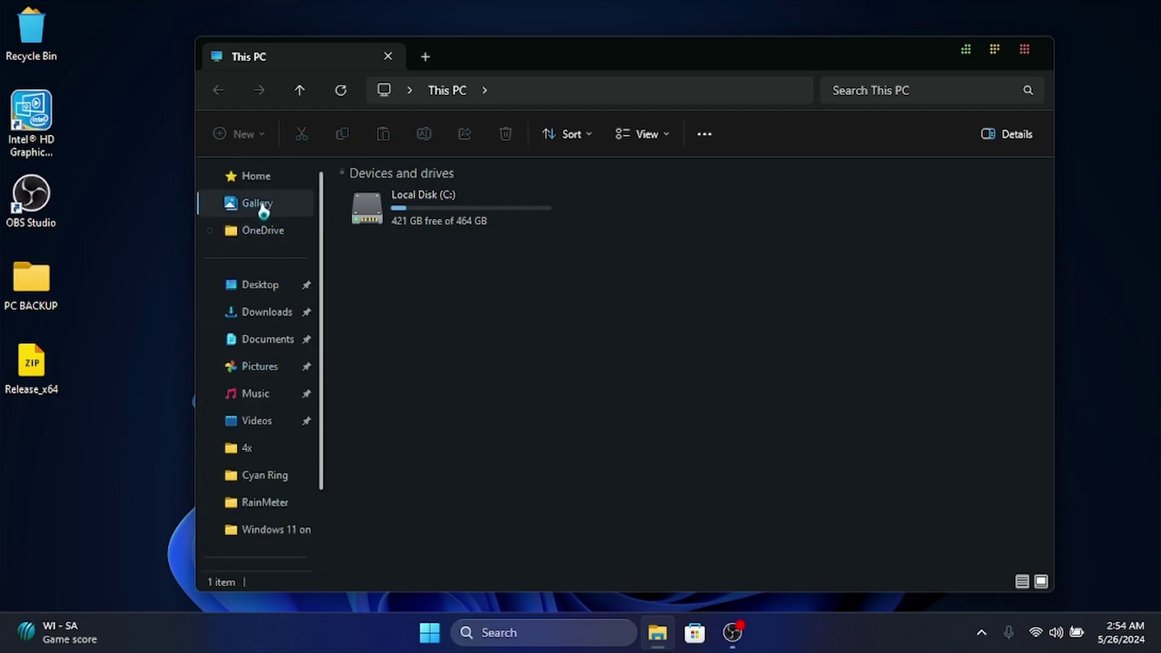
click(260, 286)
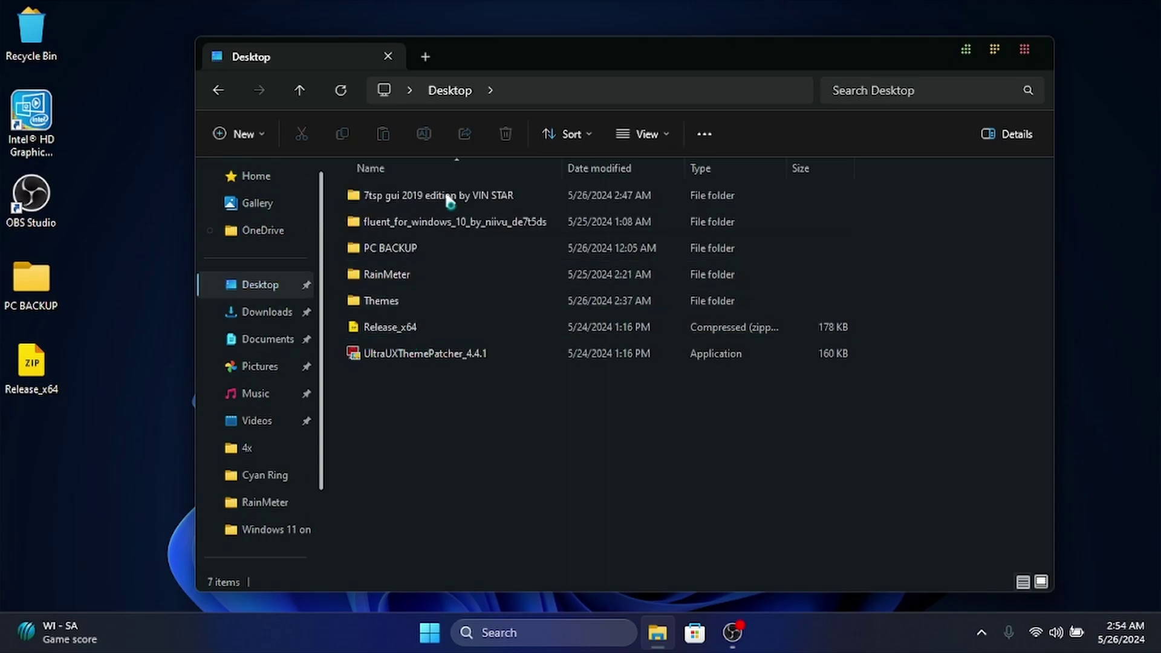
click(250, 392)
click(266, 365)
click(282, 288)
click(238, 346)
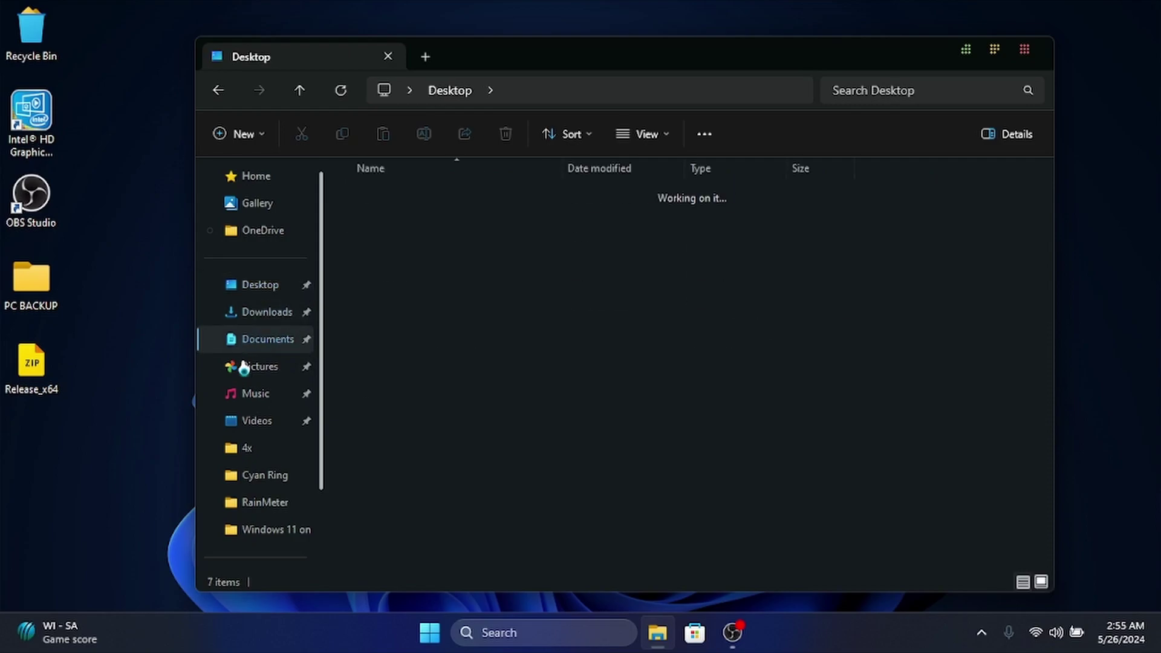
click(260, 366)
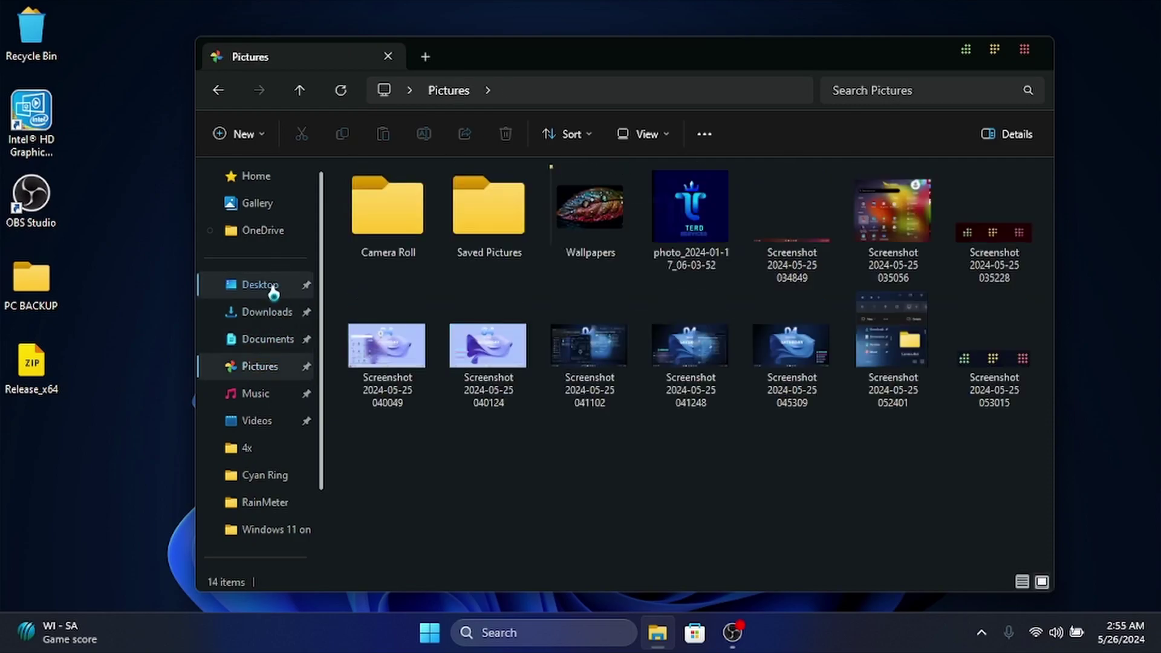
click(278, 285)
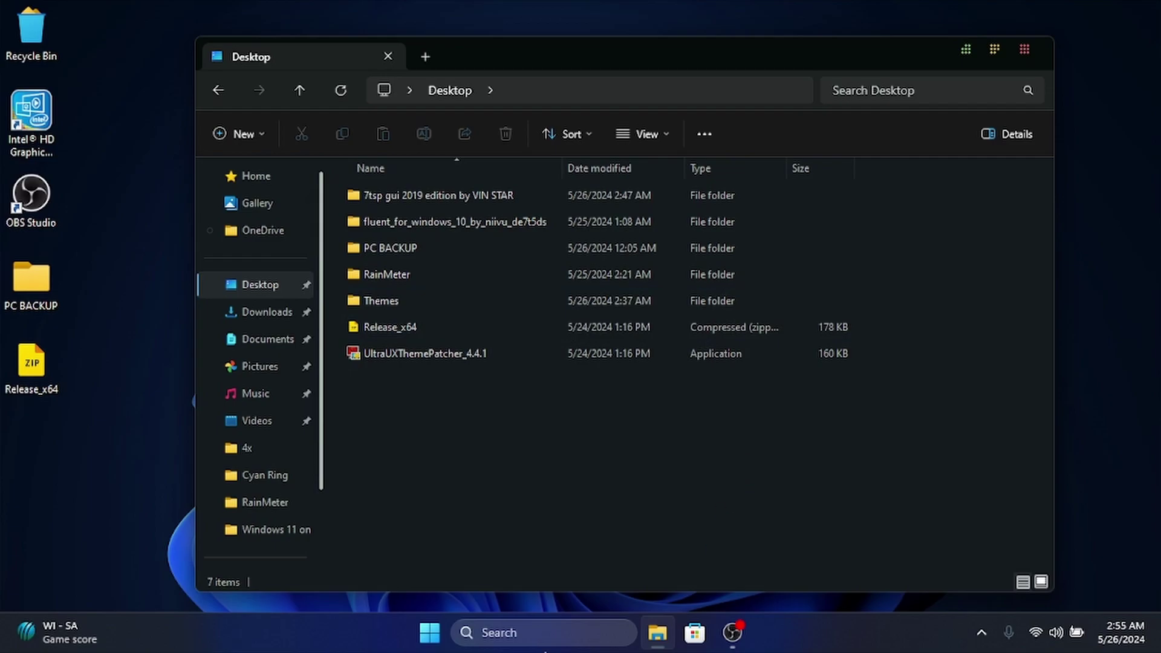
Look through the Start menu's full app list with the new icons, and return to the Desktop folder window.
click(430, 632)
click(788, 134)
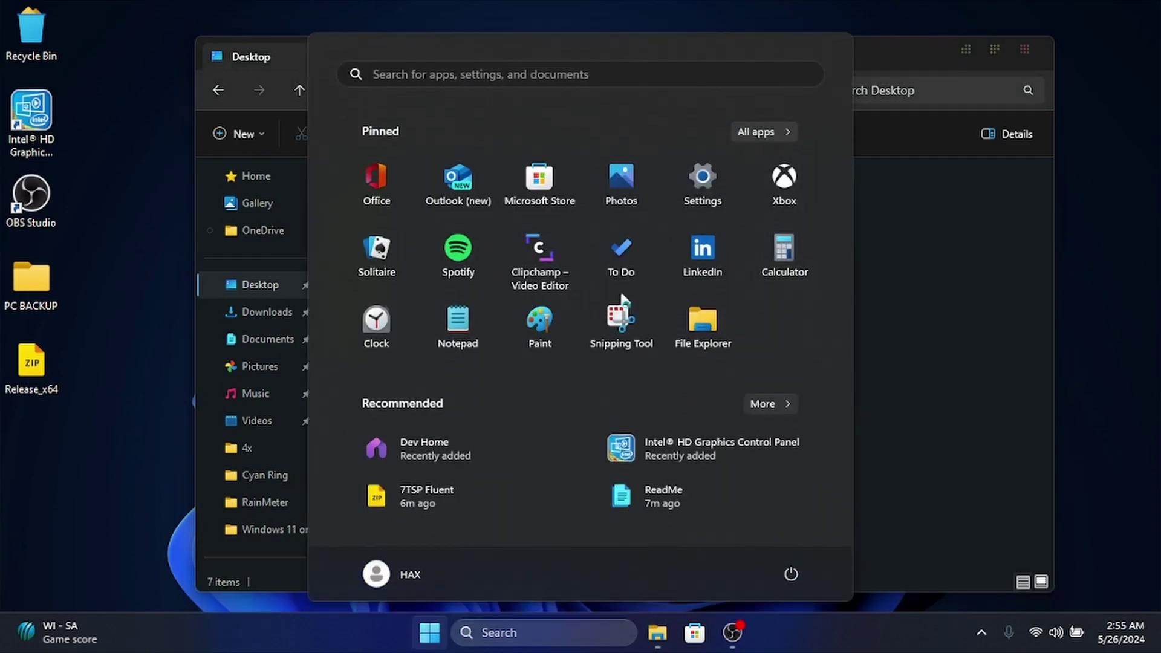
scroll(789, 290, down, 6)
scroll(837, 318, up, 3)
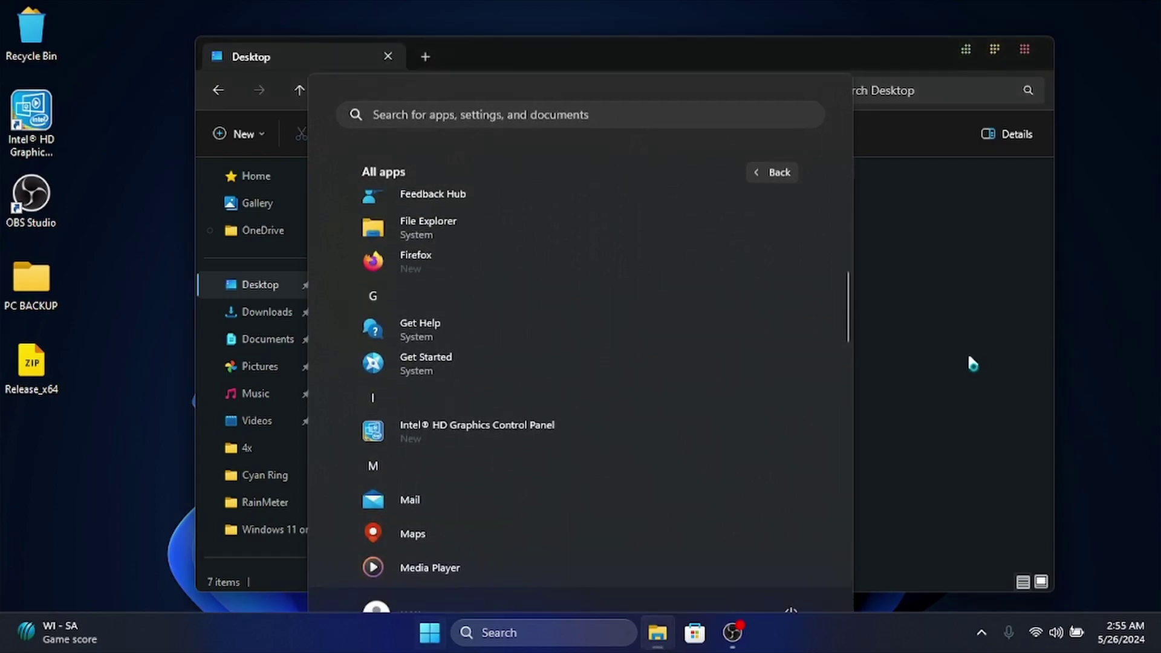
click(945, 357)
click(416, 249)
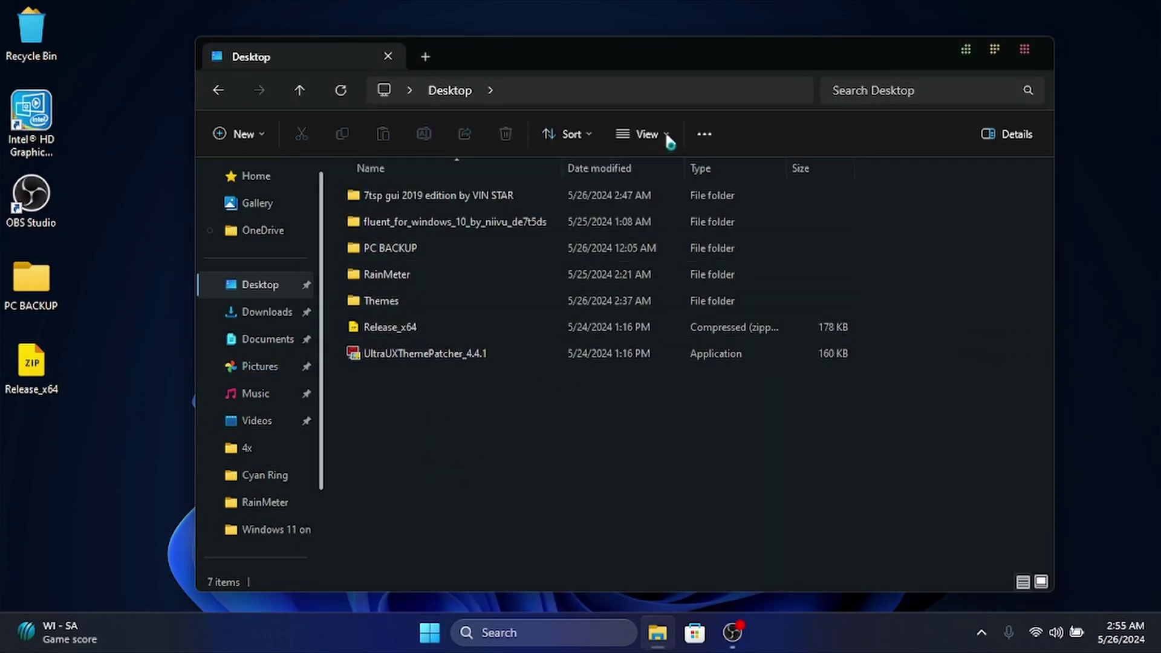
Close the Desktop folder window, glance at the drives in File Explorer, and move the desktop's RainMeter folder beside the fluent folder.
click(1025, 51)
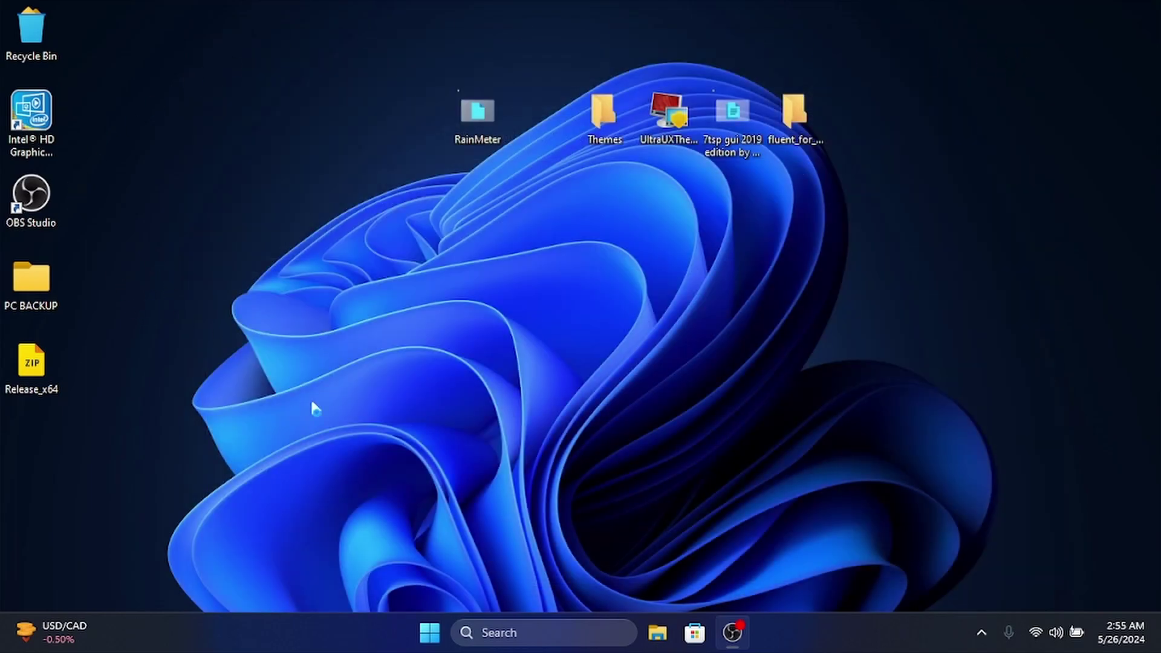
click(669, 640)
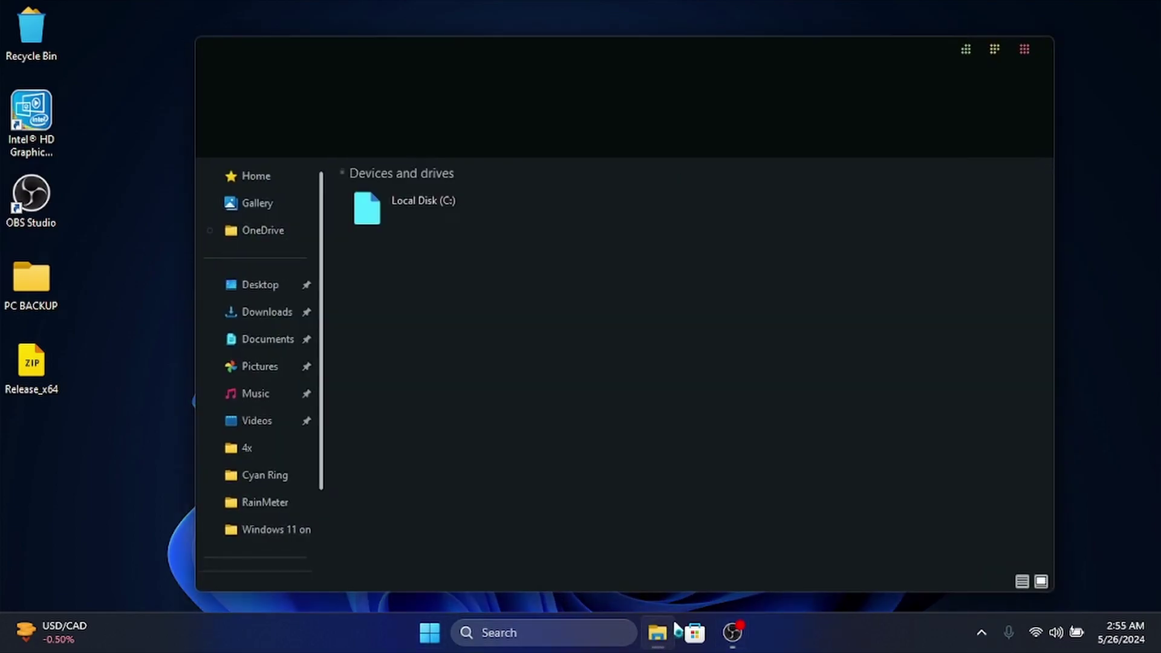
drag(526, 45, 502, 22)
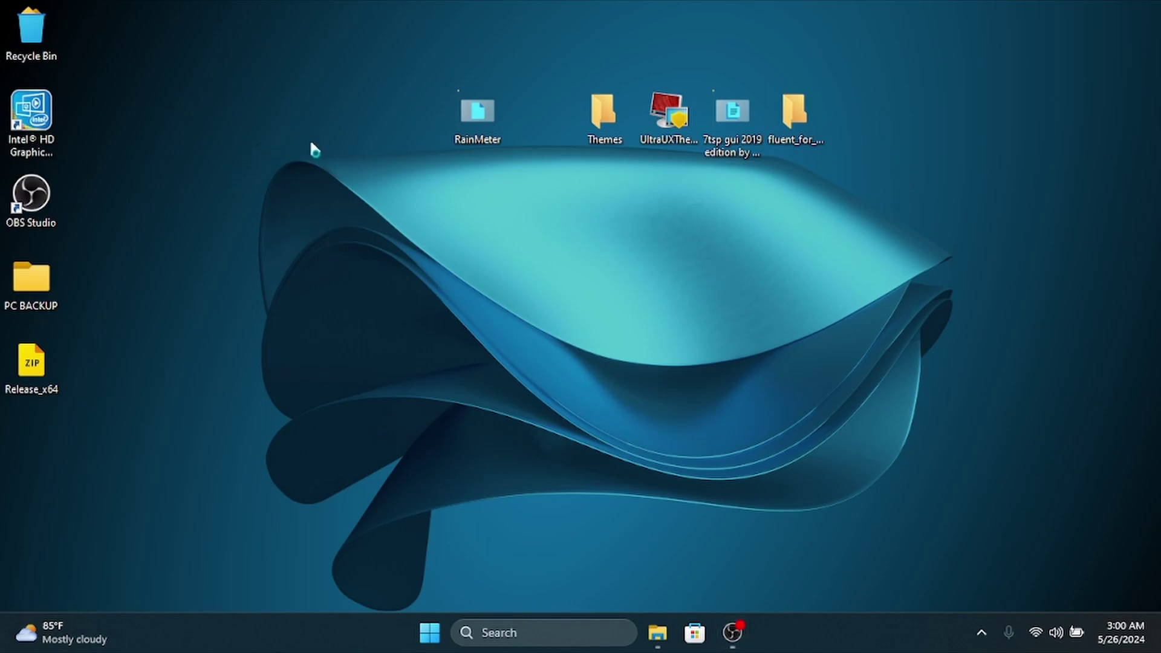
drag(478, 115, 856, 130)
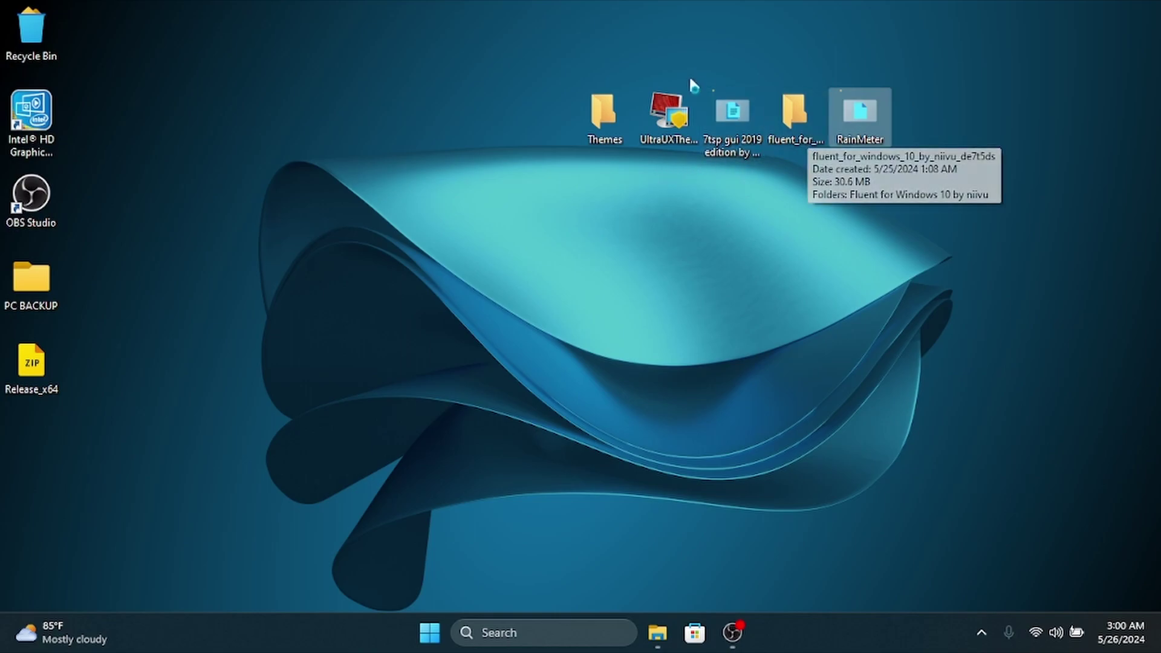
Switch to Firefox and search Google for rainmeter.
click(732, 341)
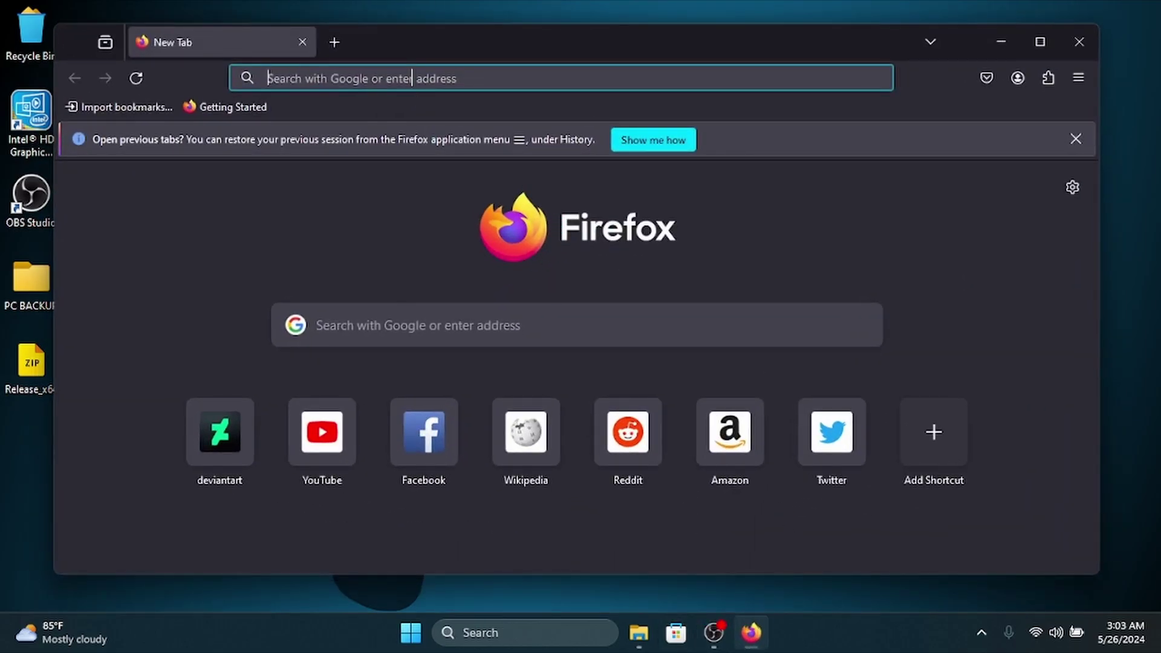
click(412, 78)
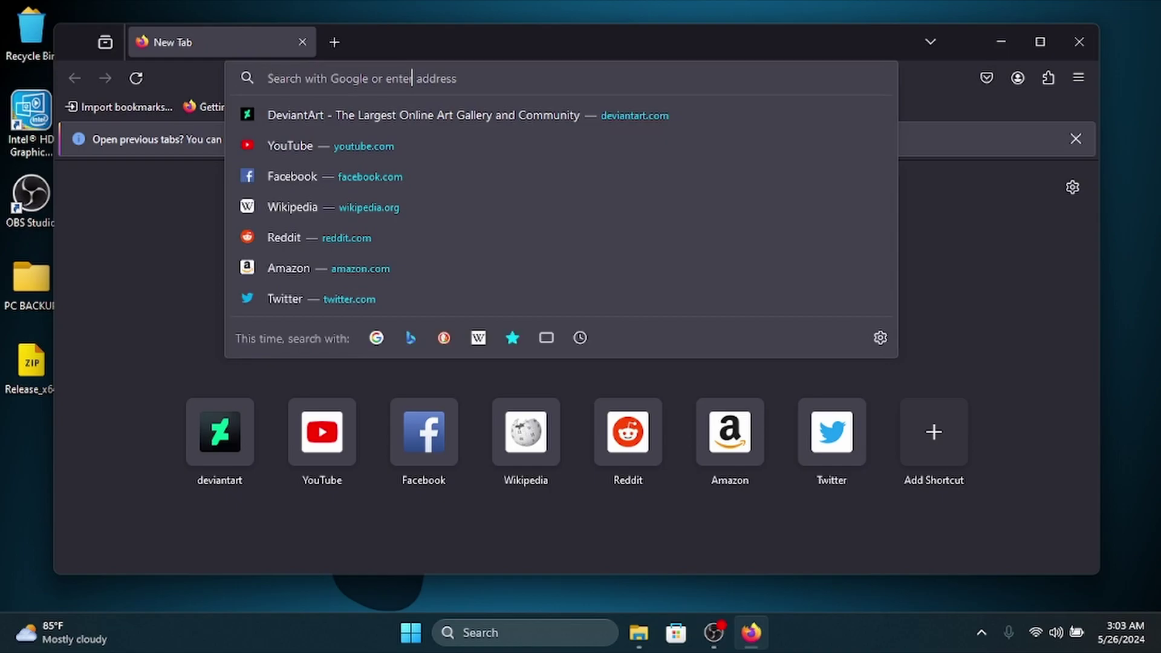
text(ra)
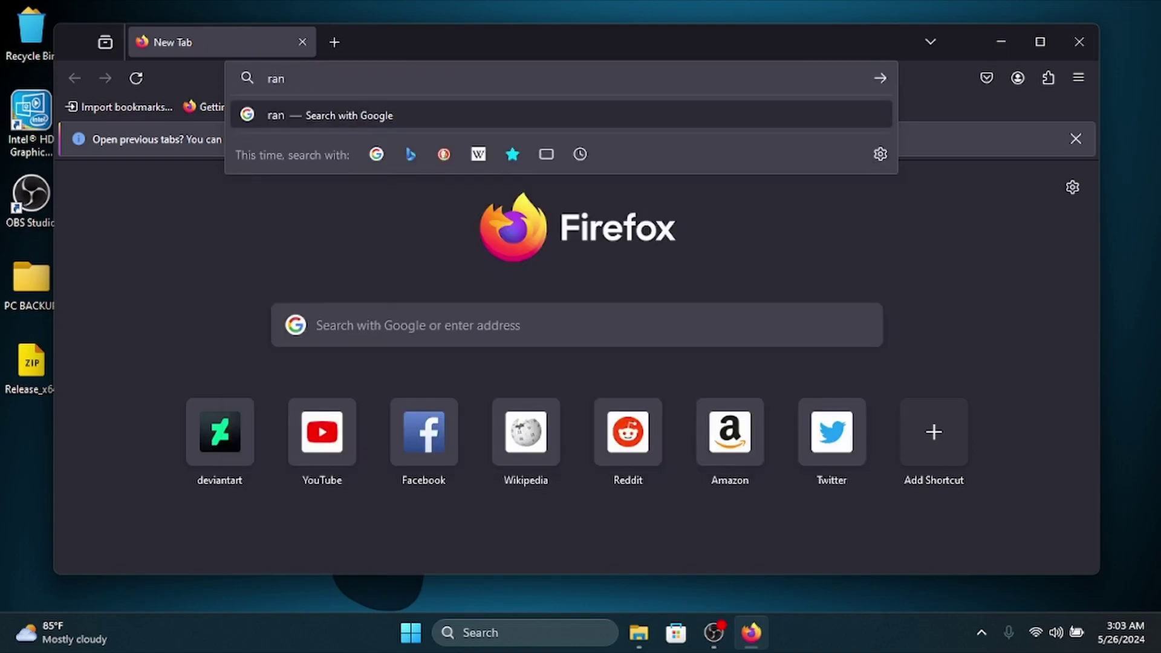
text(o)
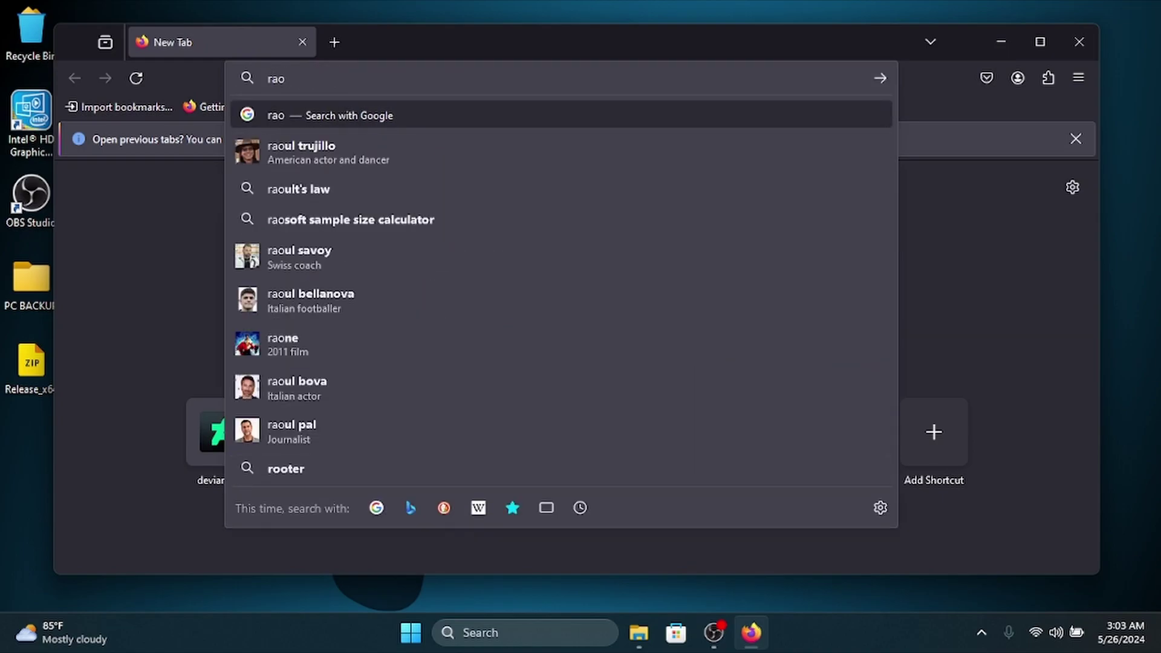
key(BackSpace)
text(inmeter)
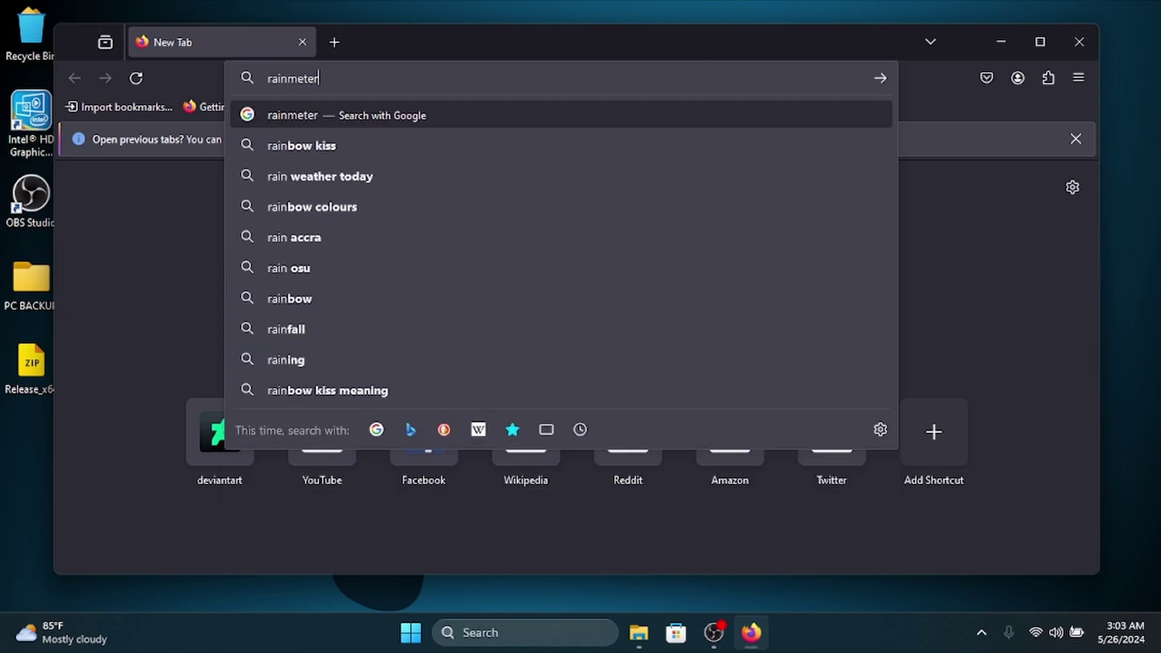
key(Return)
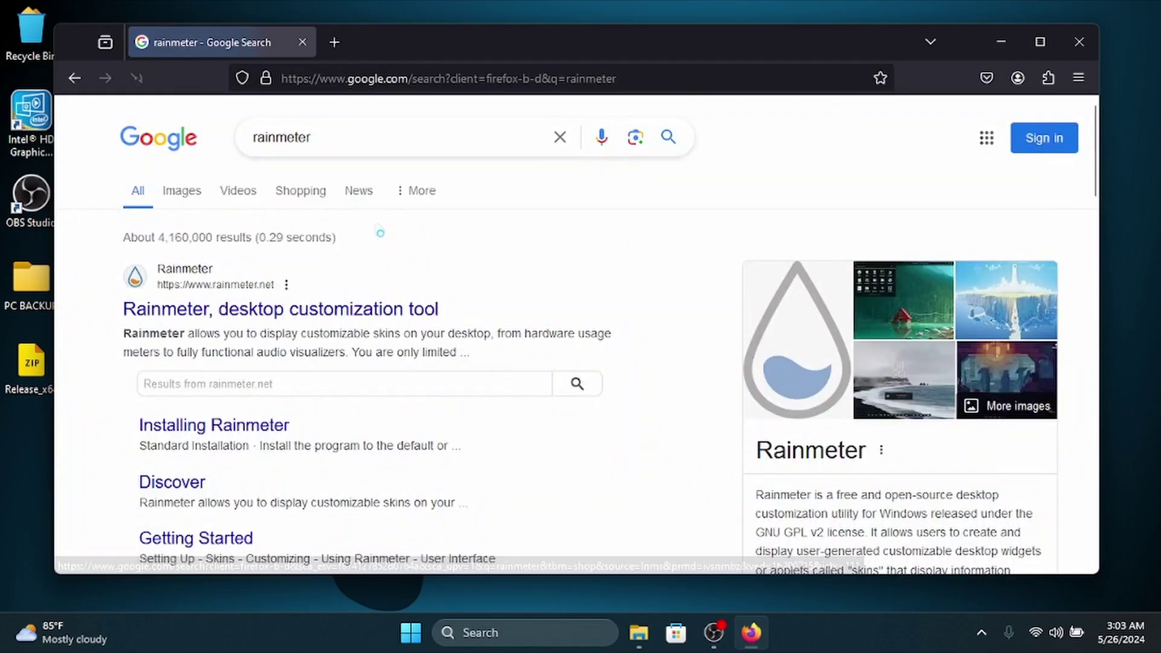
Download the Rainmeter 4.5.18 installer from the official rainmeter.net site and show it in its folder.
click(281, 311)
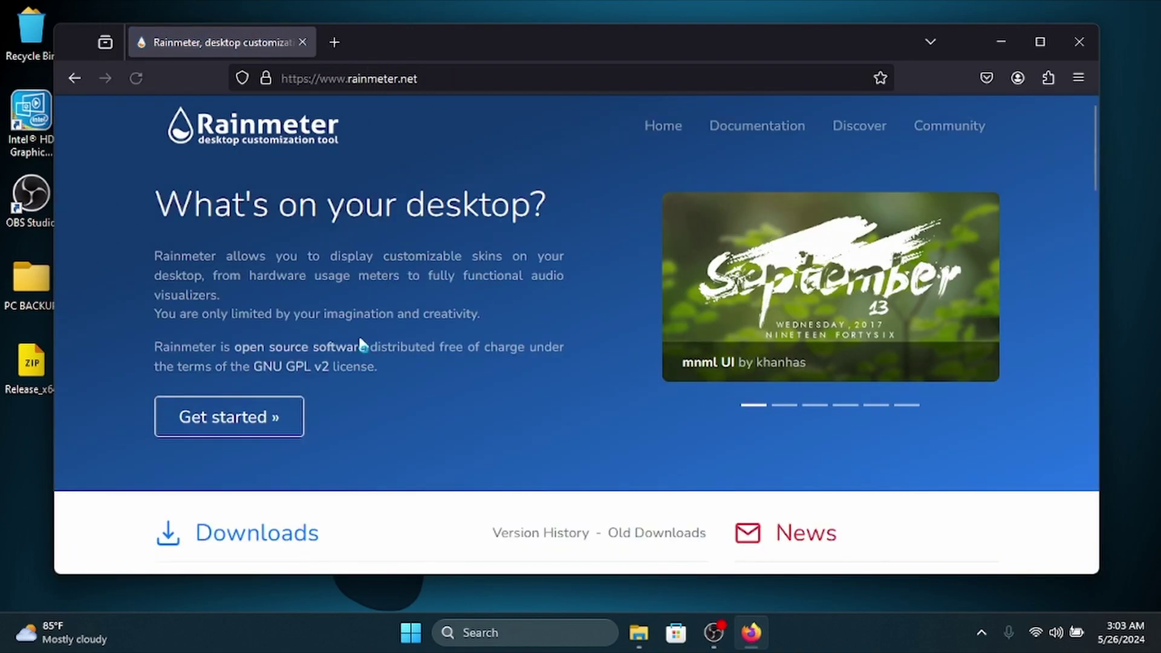
scroll(367, 341, down, 2)
click(577, 519)
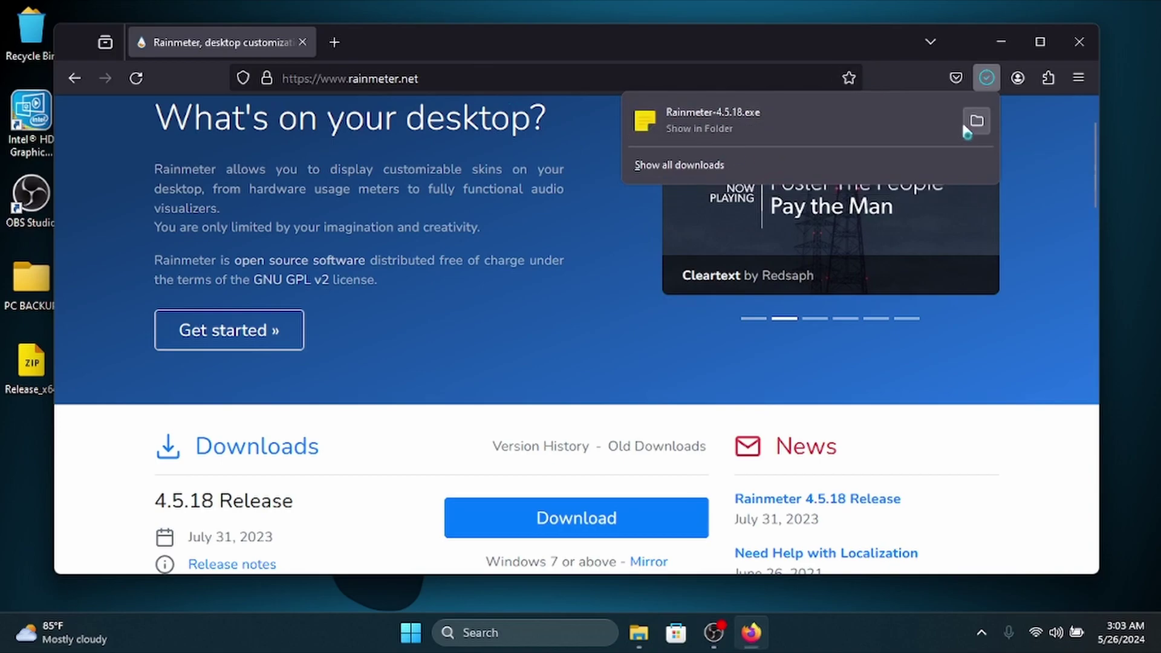
click(950, 135)
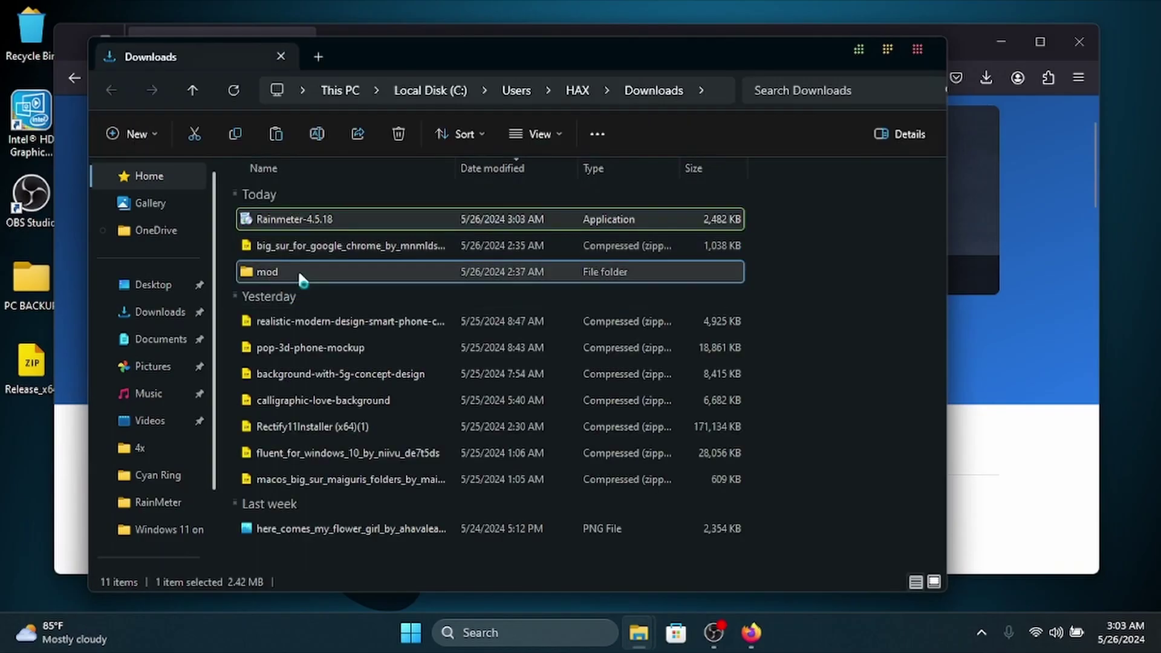
Install Rainmeter 4.5.18 in English with the standard installation, and finish the setup with Run Rainmeter kept enabled.
double_click(318, 219)
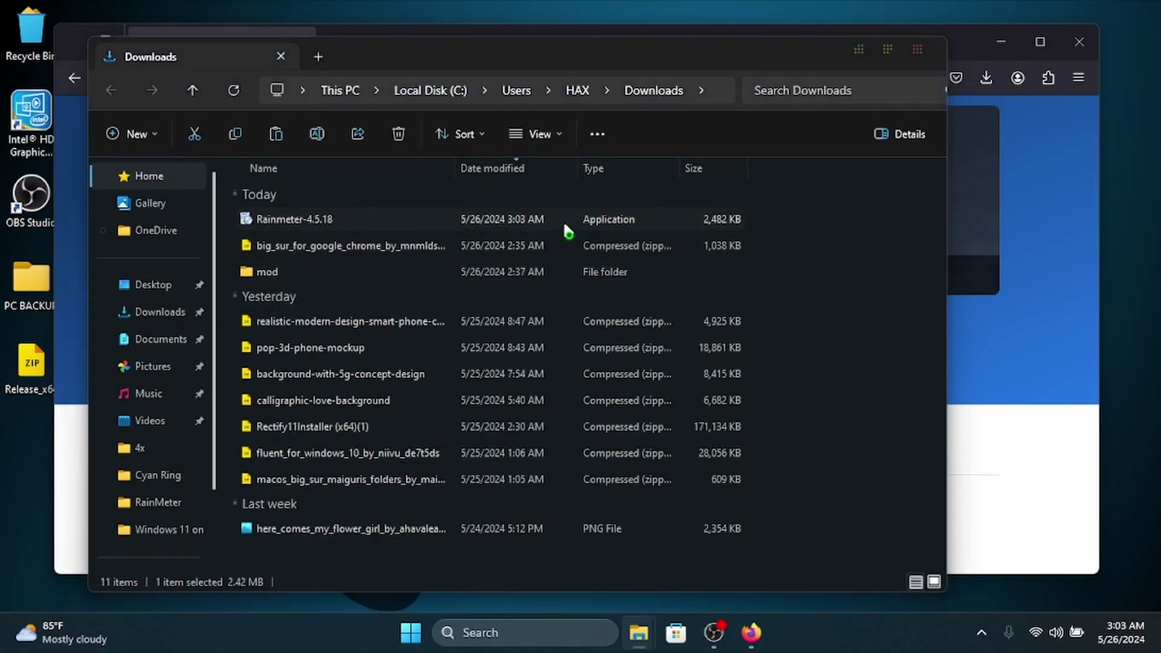
click(293, 221)
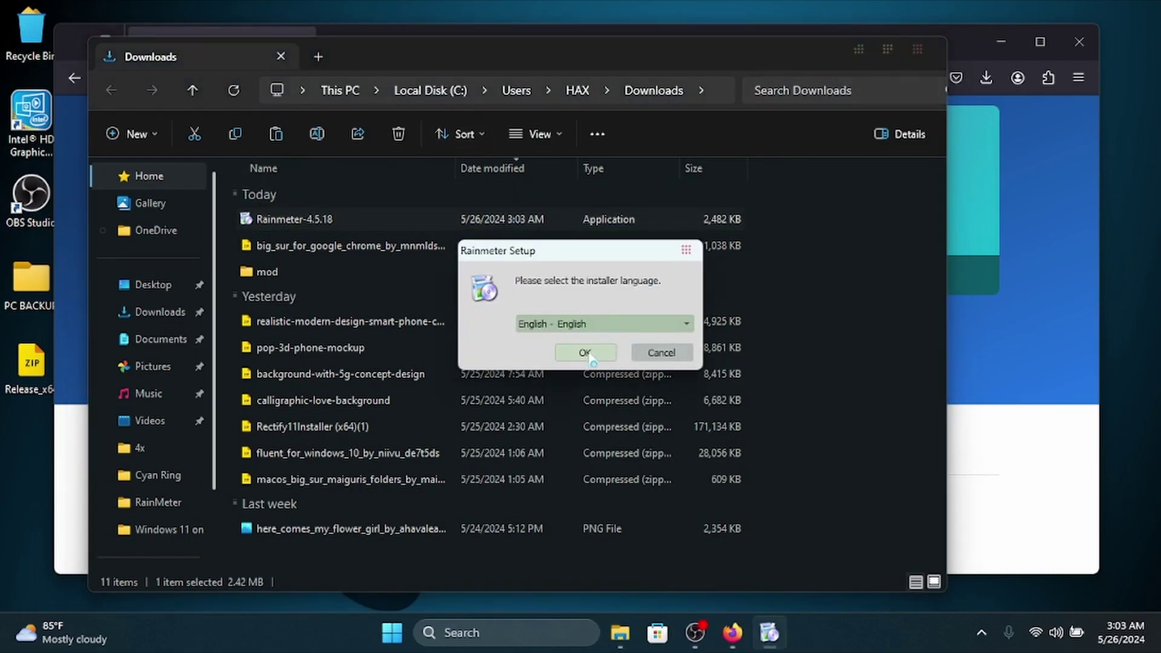
click(585, 356)
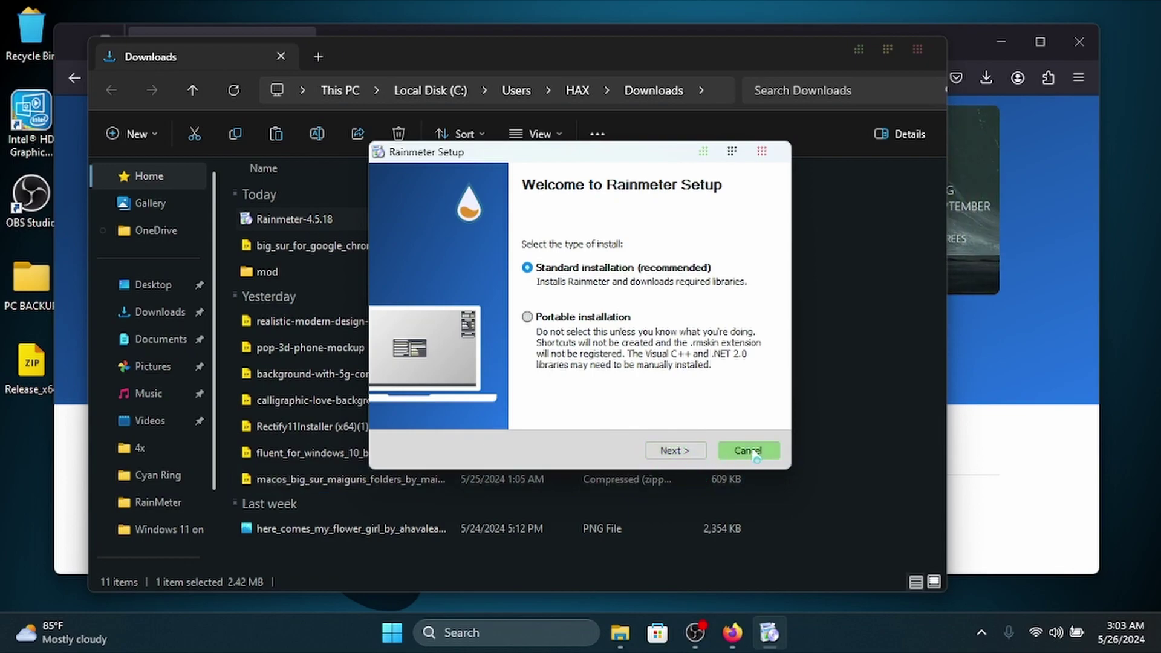
click(674, 451)
click(675, 451)
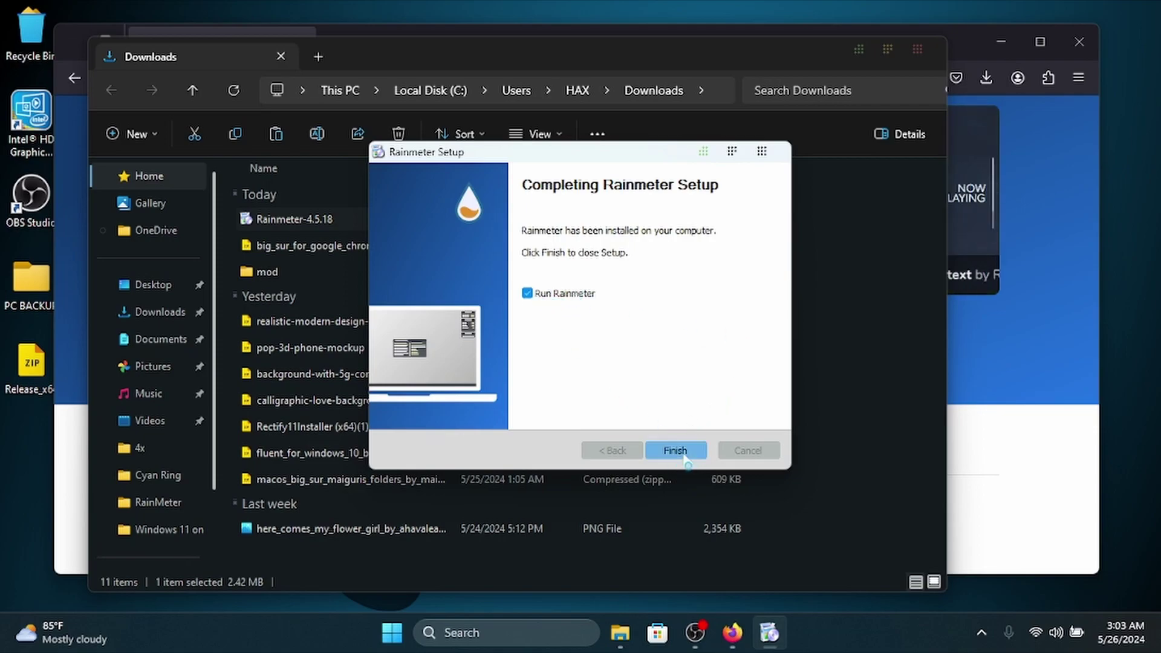
key(Return)
Minimize the Downloads and Firefox windows, and check the hidden system tray icons.
click(859, 49)
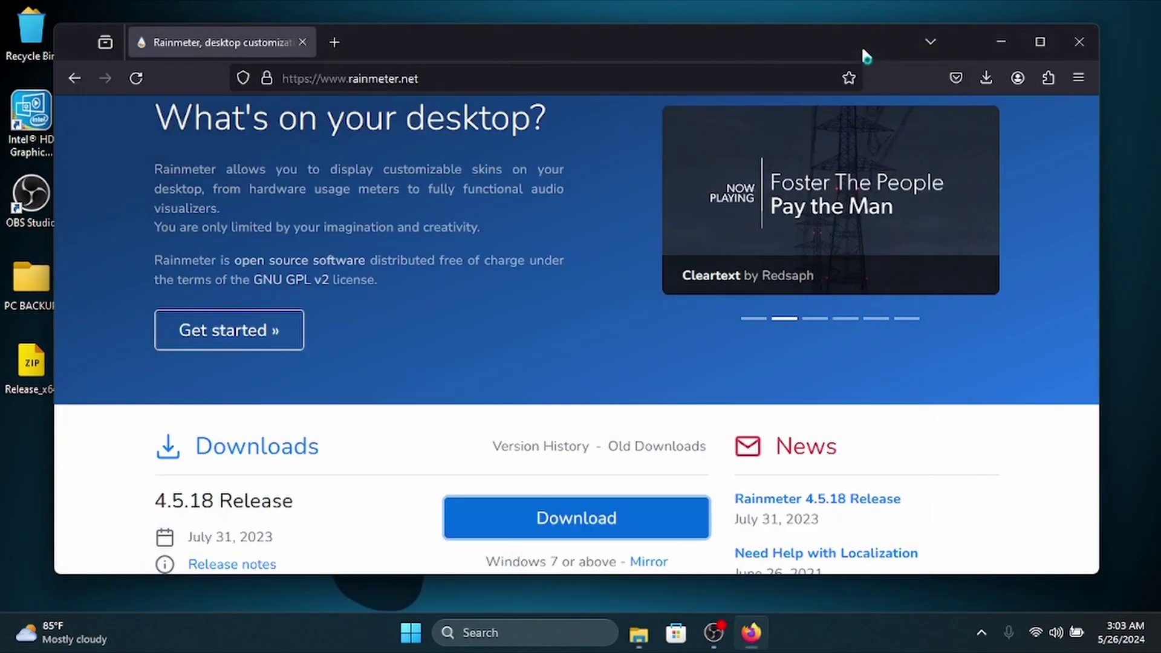
click(1001, 43)
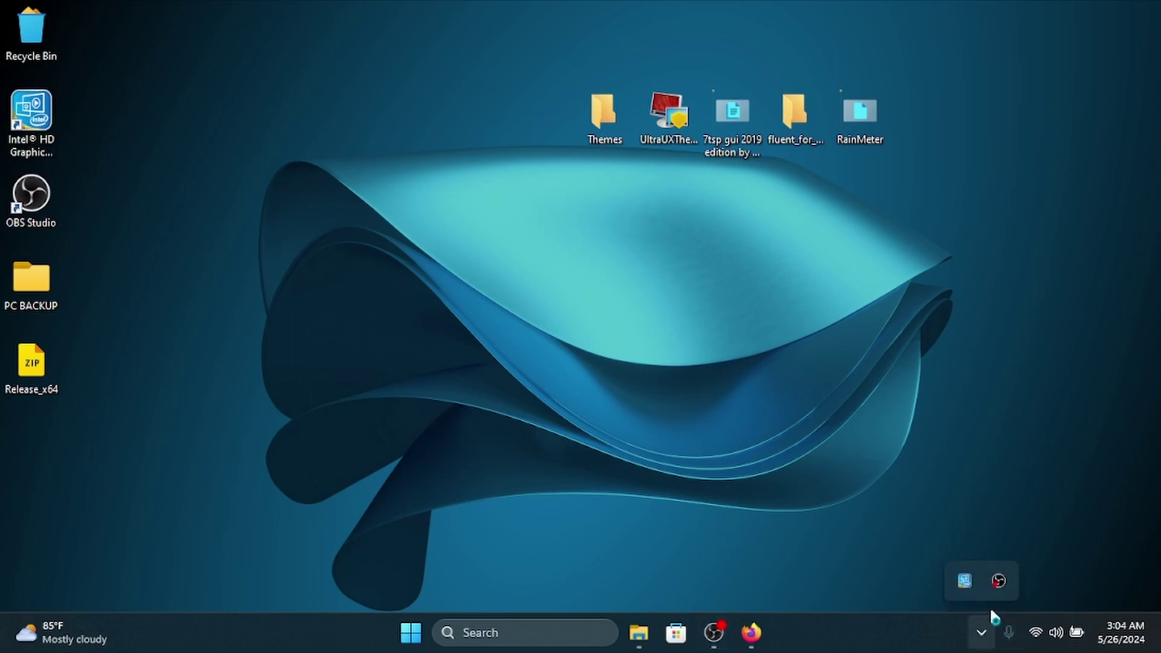
click(1009, 301)
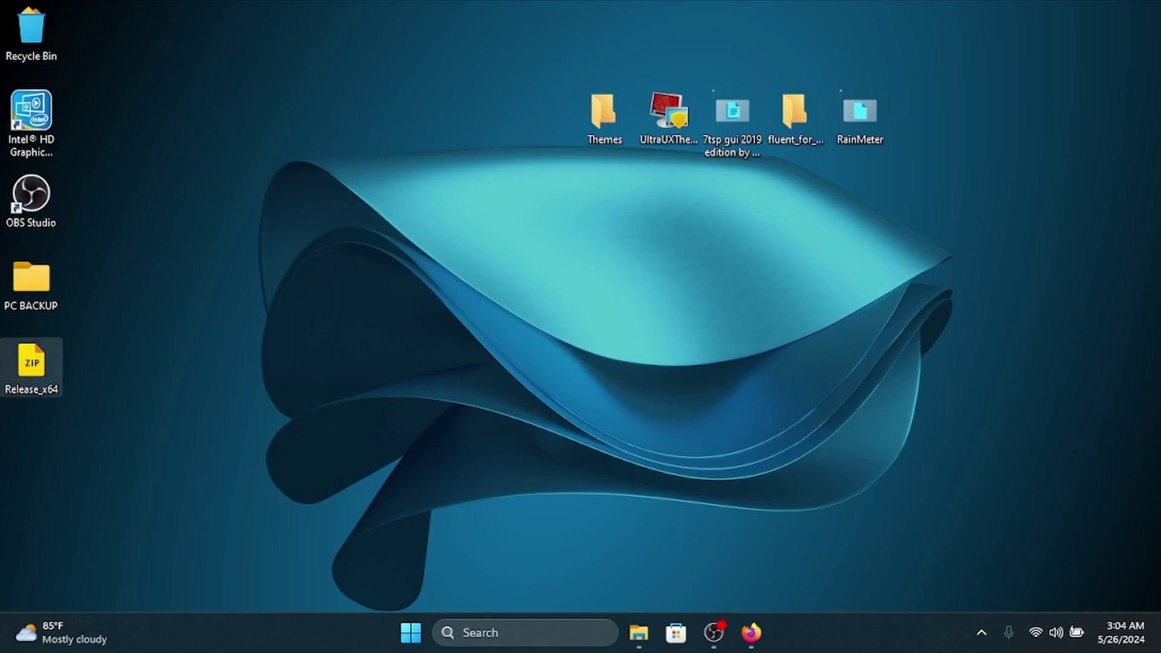
click(983, 634)
click(764, 574)
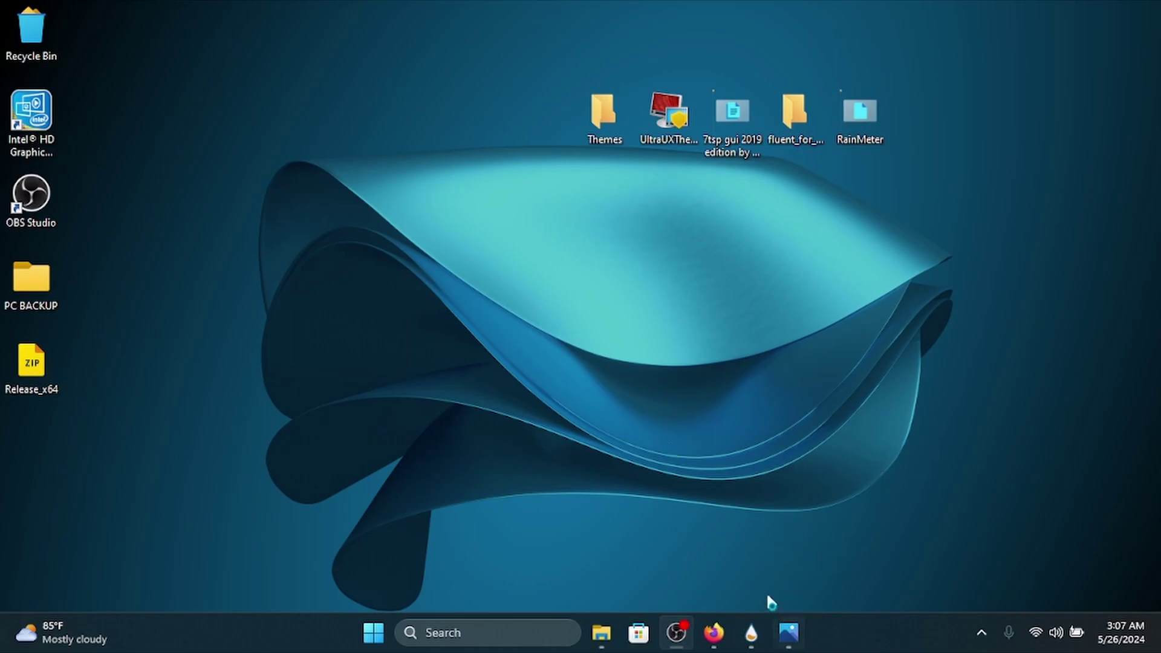
Examine the default Rainmeter skins in Screenshot_2_Rainmeter.png in Photos, and close both the image and the Rainmeter window.
mouse_move(789, 623)
click(808, 579)
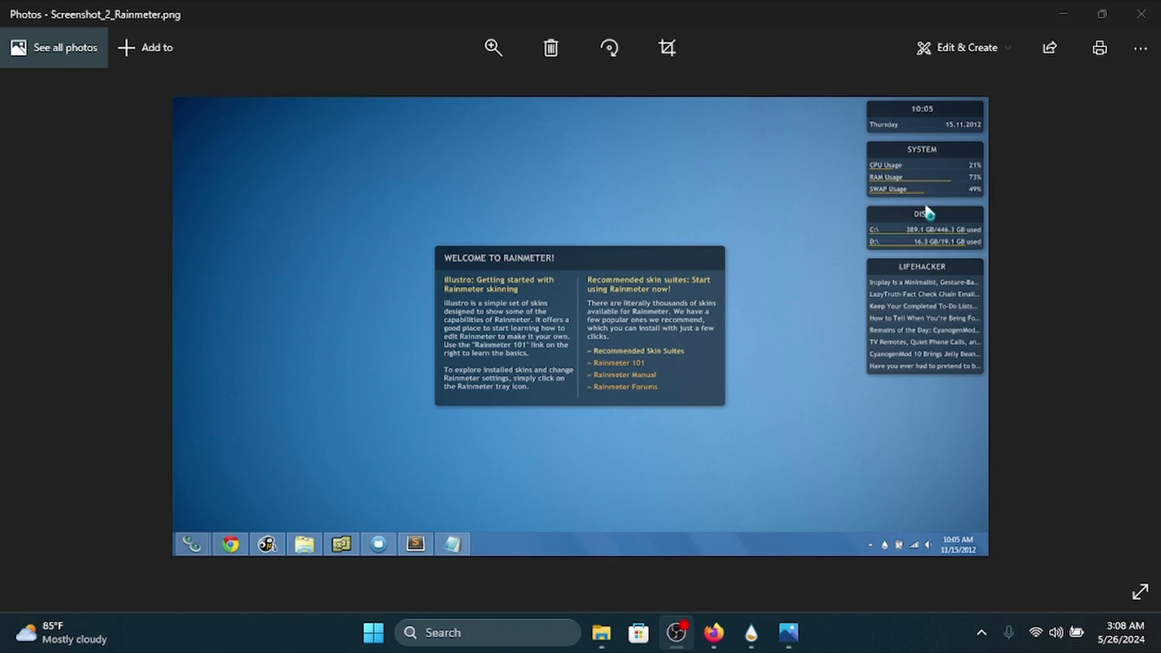
right_click(548, 344)
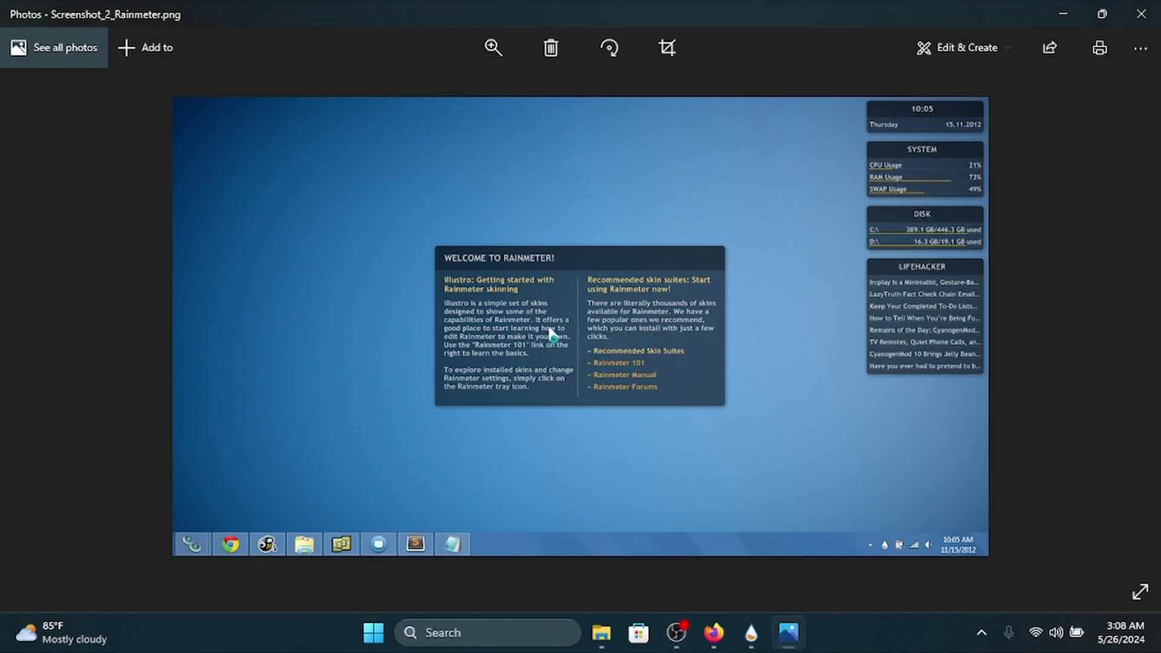
click(543, 387)
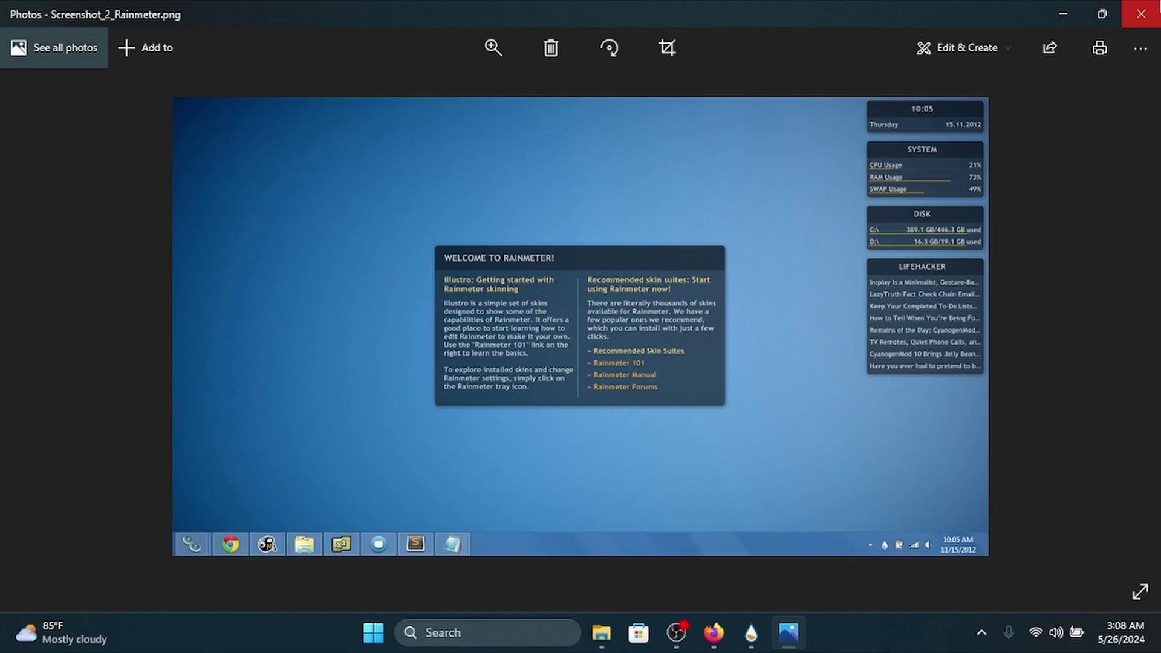
click(1142, 13)
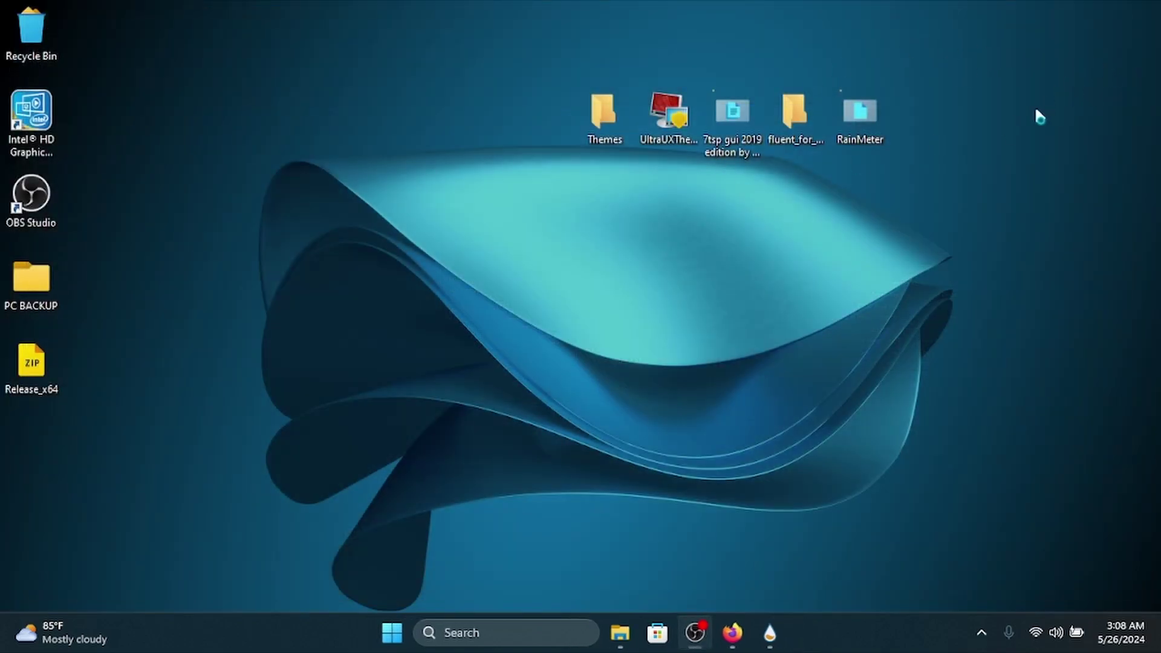
click(773, 634)
click(877, 81)
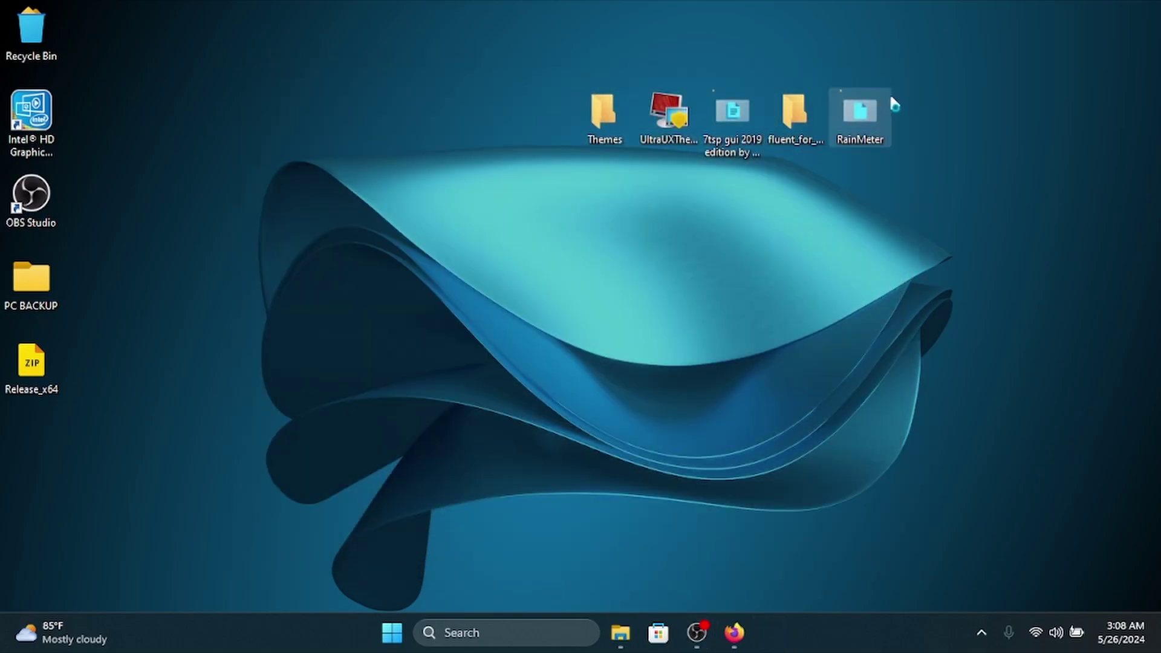
Open the RainMeter folder on the desktop and look through its downloaded RMSKIN files.
double_click(860, 118)
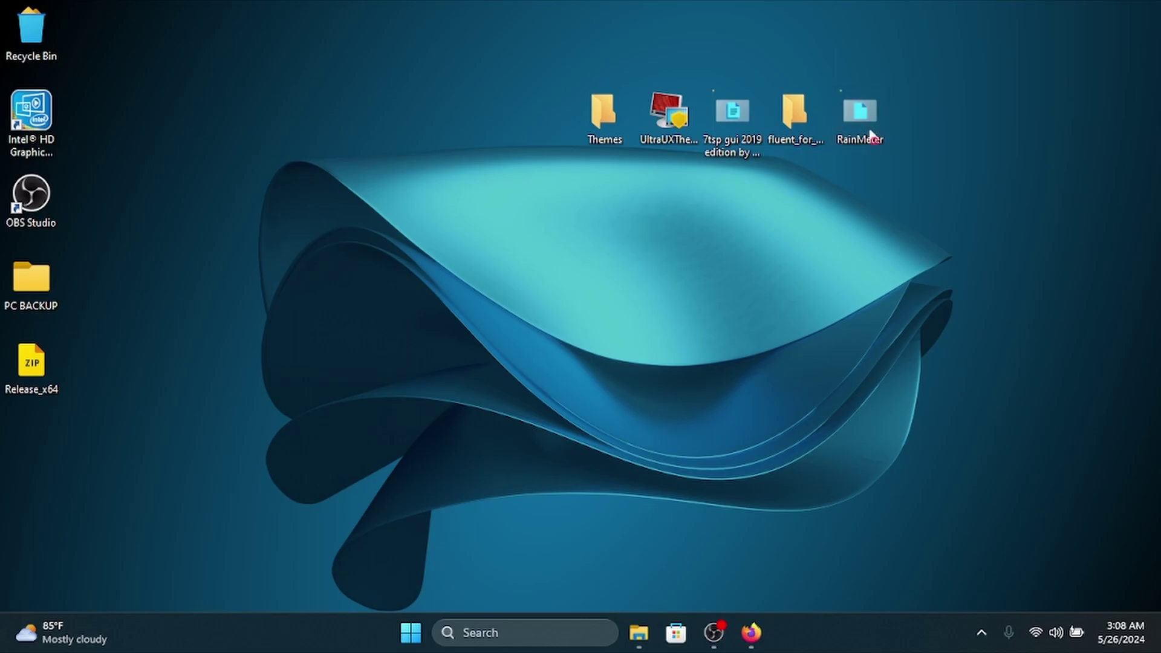
click(349, 245)
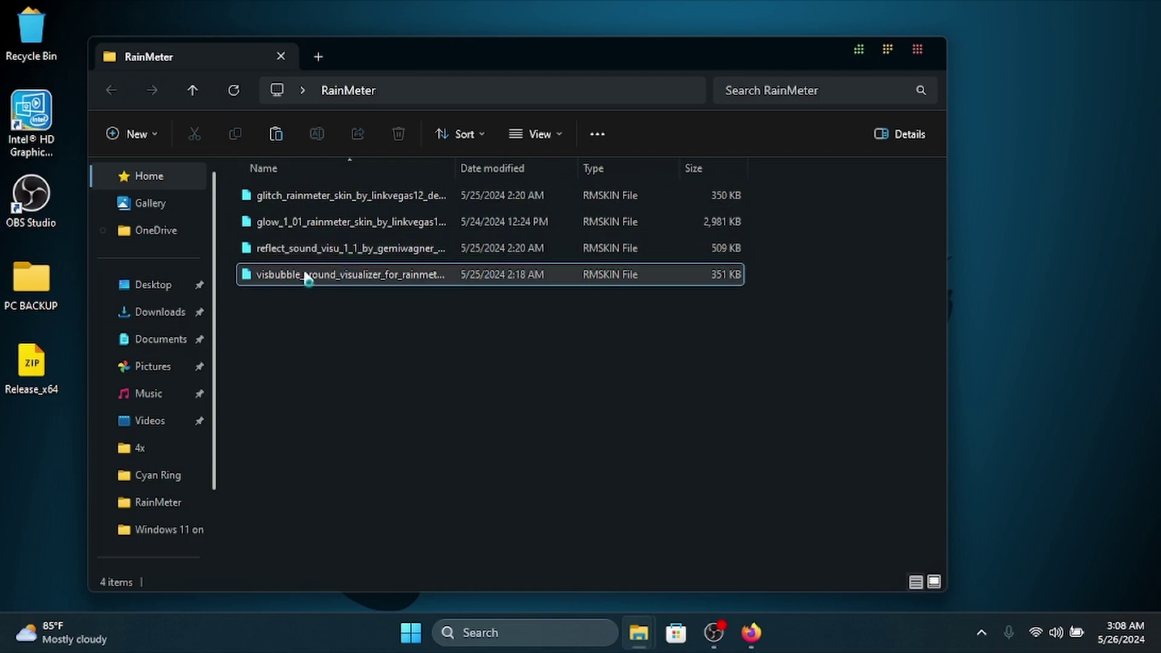
click(599, 260)
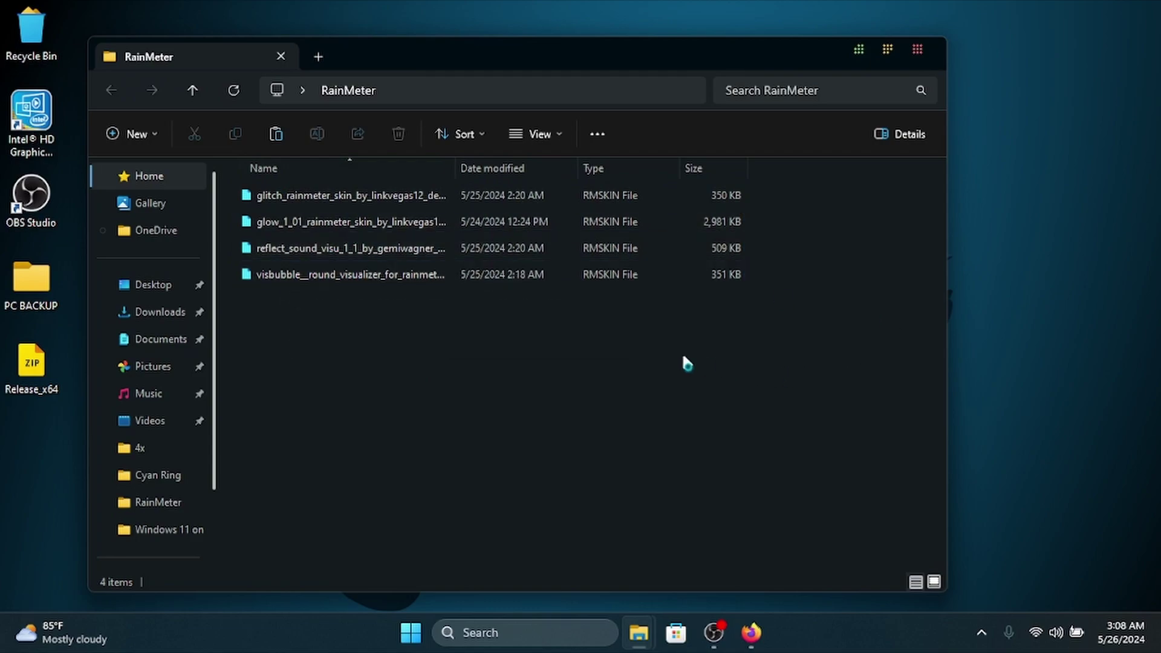
double_click(392, 224)
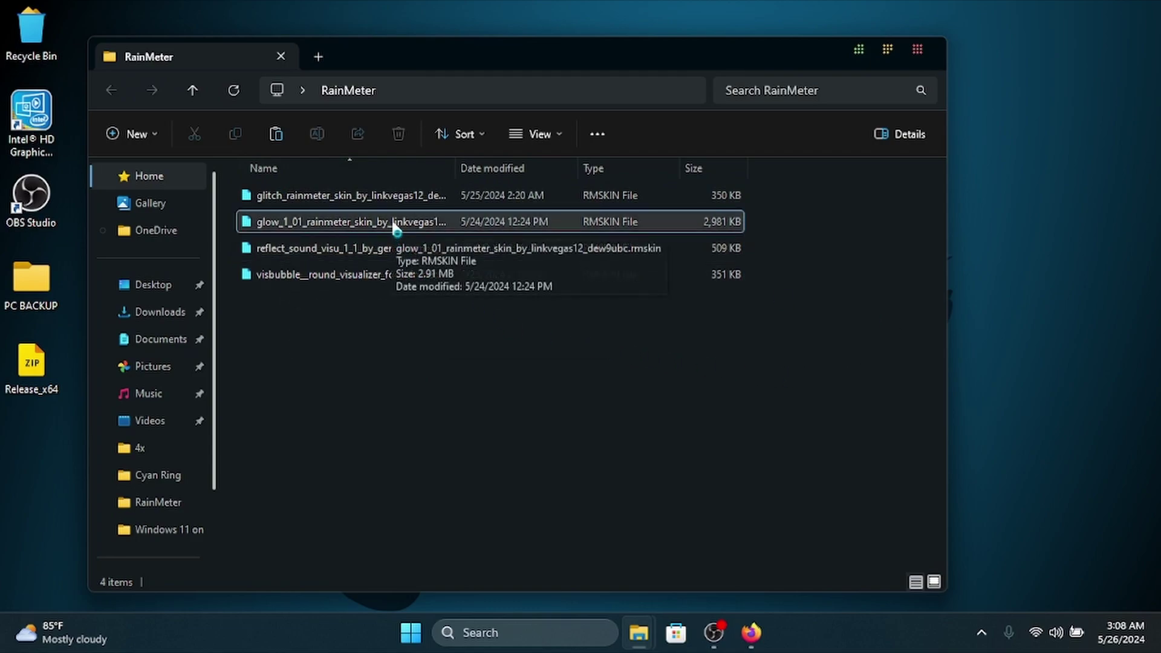
click(417, 202)
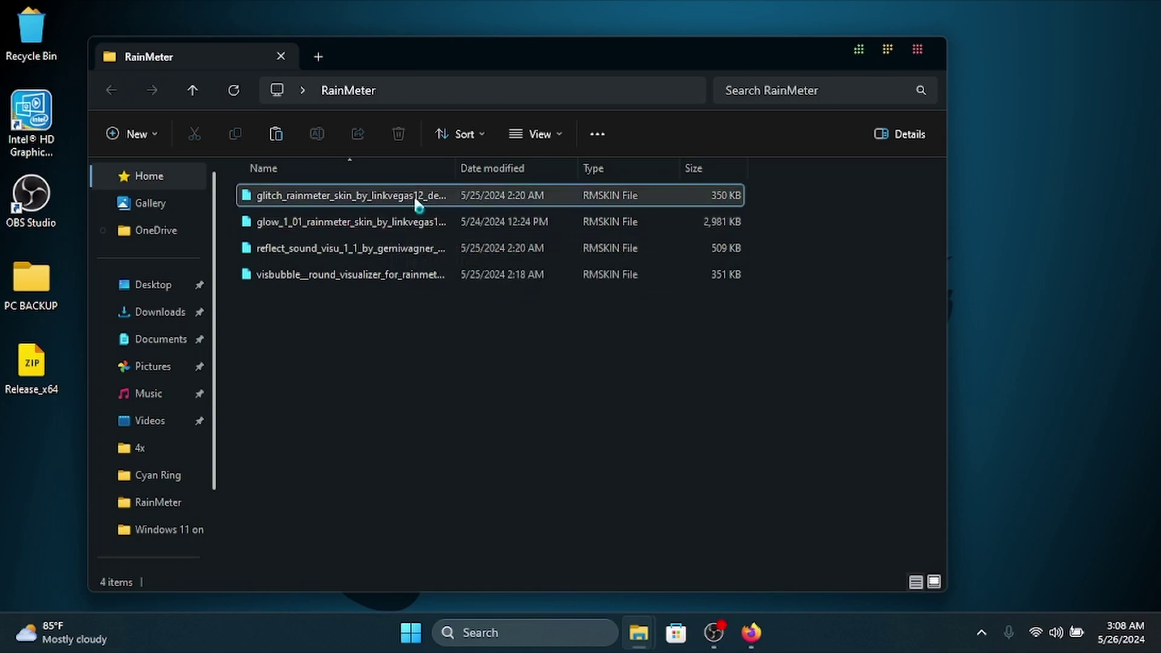
Install the Glitch skin from the glitch_rainmeter_skin file with the Rainmeter Skin Installer, keeping its Glitch component included.
right_click(351, 204)
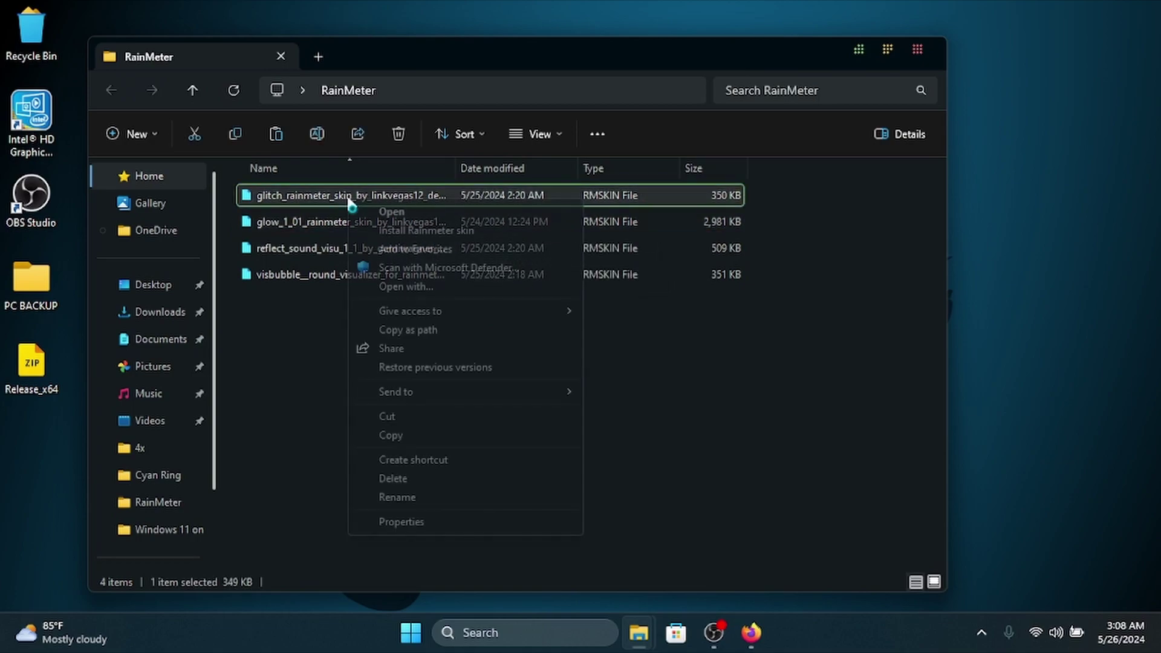
click(352, 202)
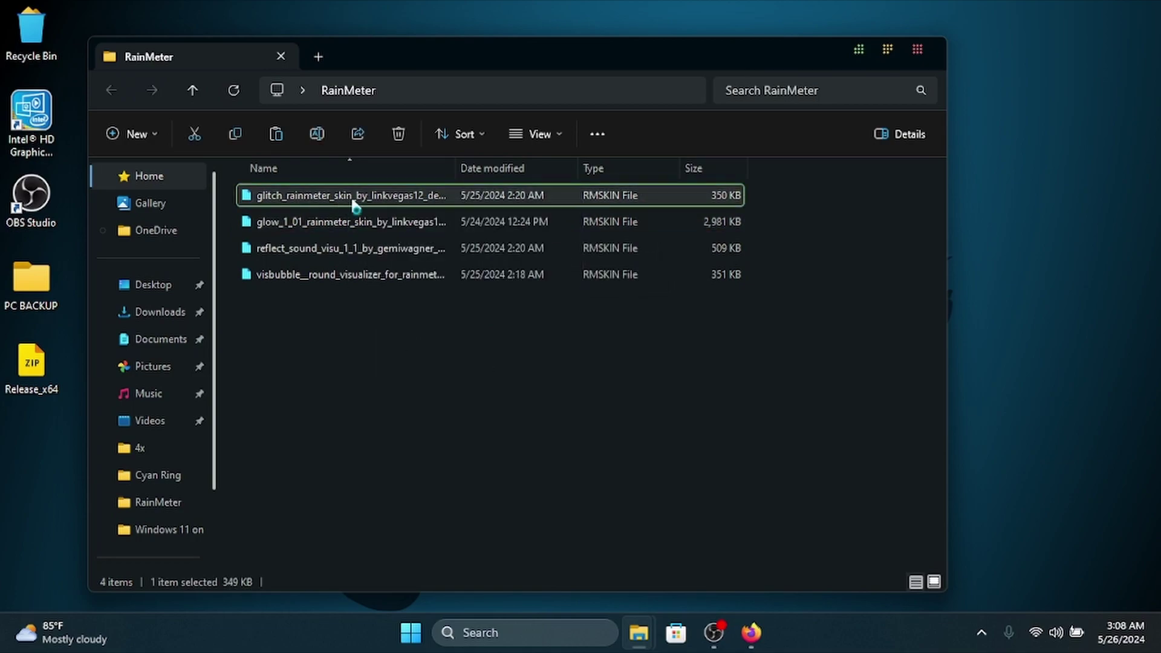
click(410, 389)
double_click(395, 199)
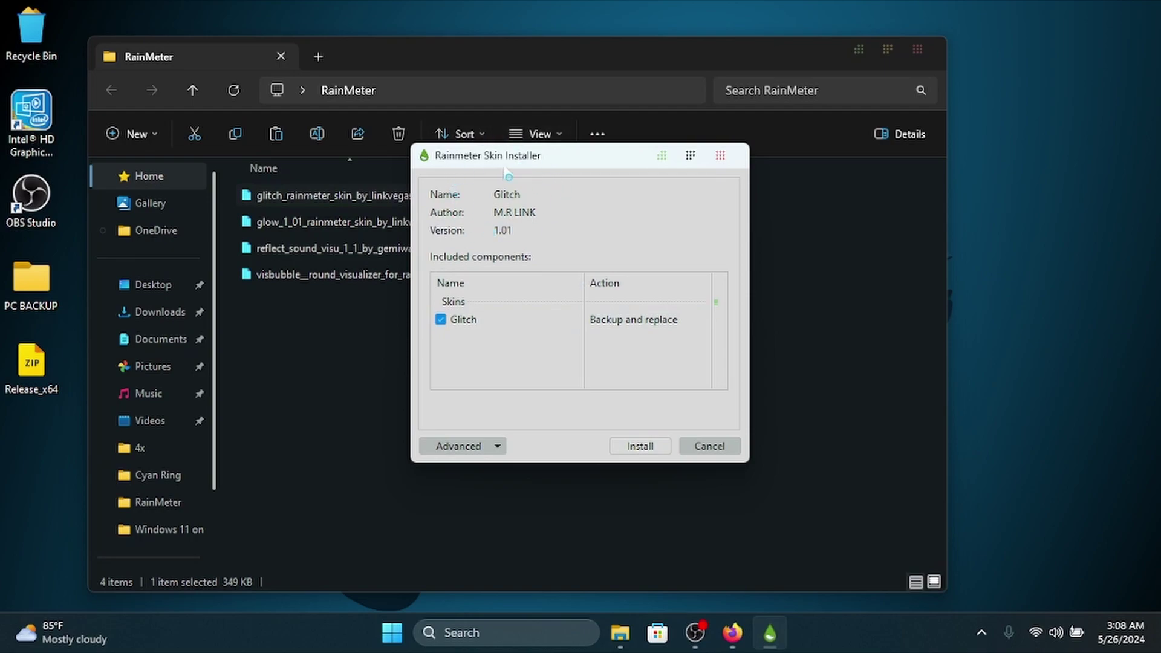
click(644, 451)
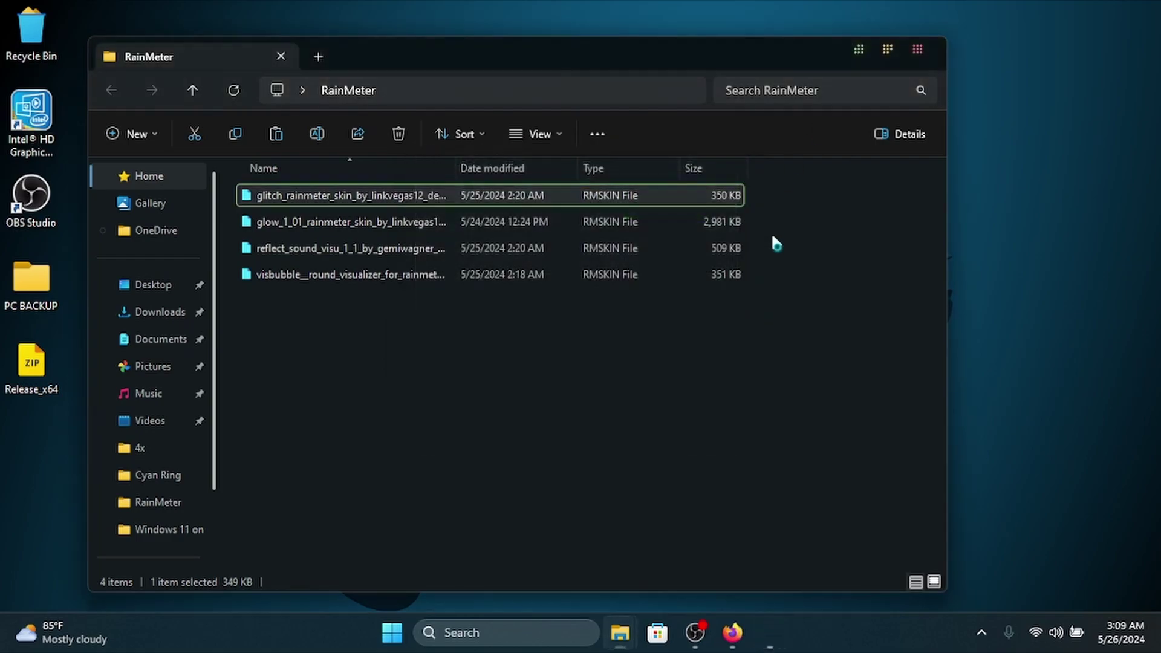
Minimize the RainMeter folder window and open the Manage Rainmeter window from the hidden system tray icons.
click(859, 50)
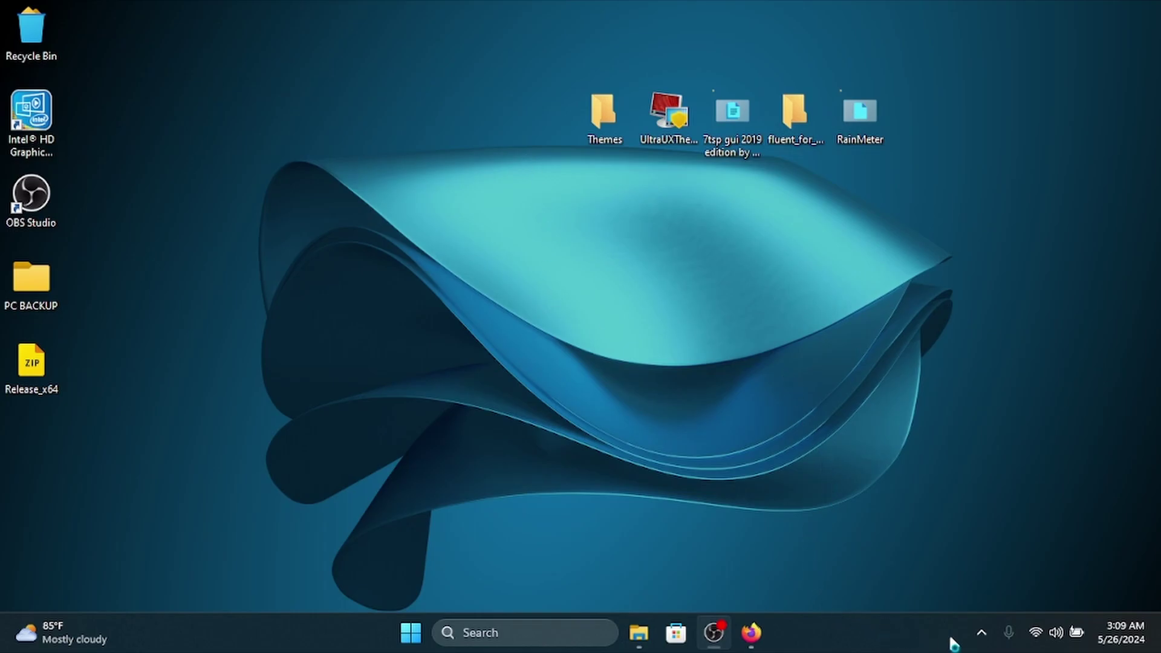
click(982, 635)
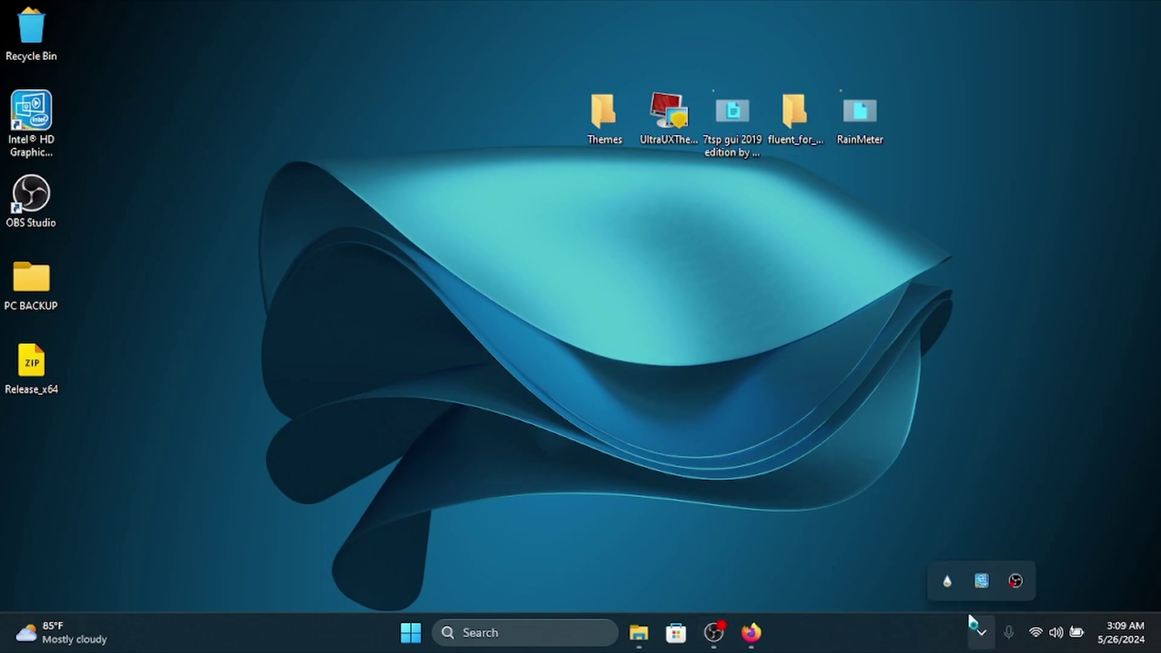
click(948, 583)
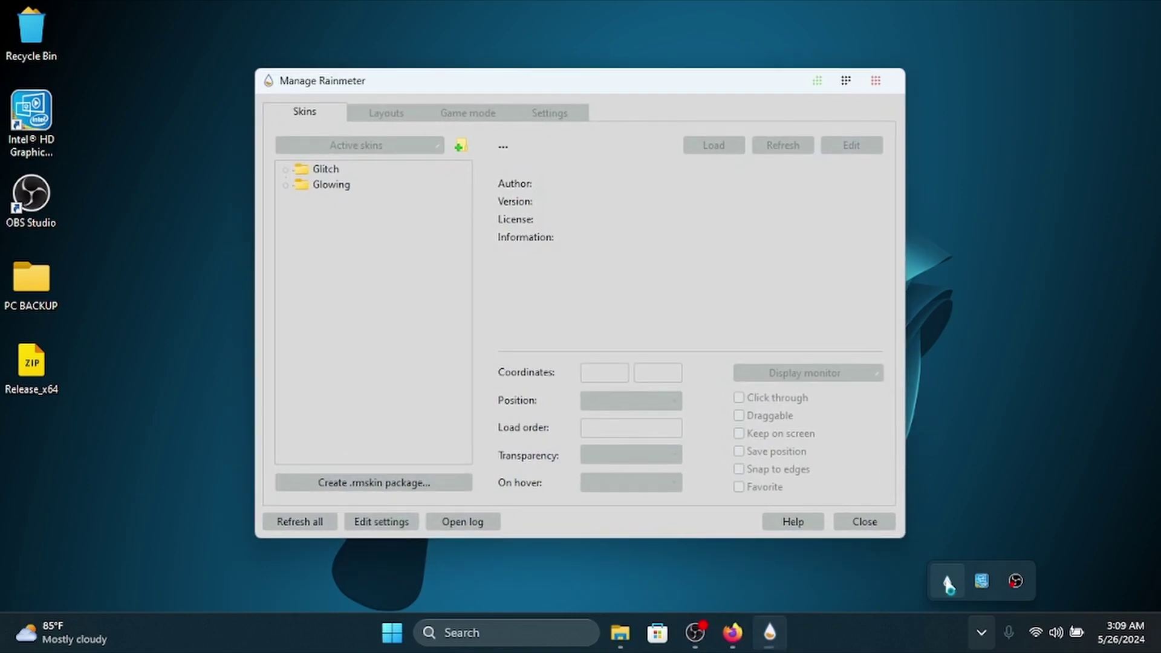
Expand the Glitch skin's Clock folder and load its Time.ini skin onto the desktop.
click(286, 171)
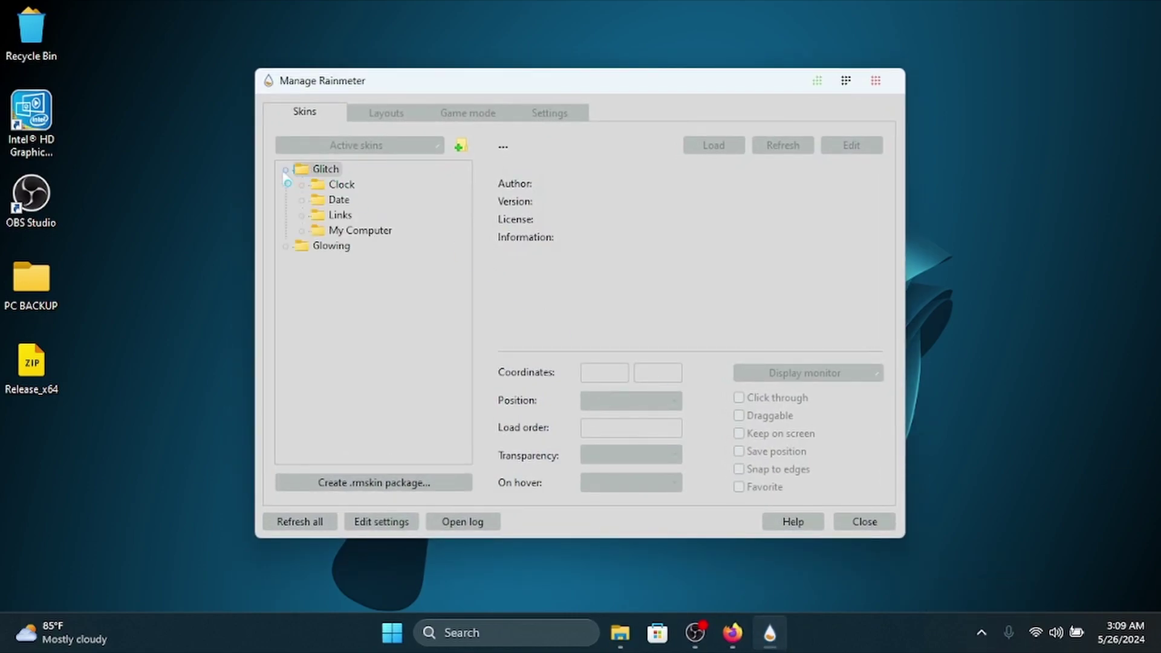
click(320, 188)
click(303, 185)
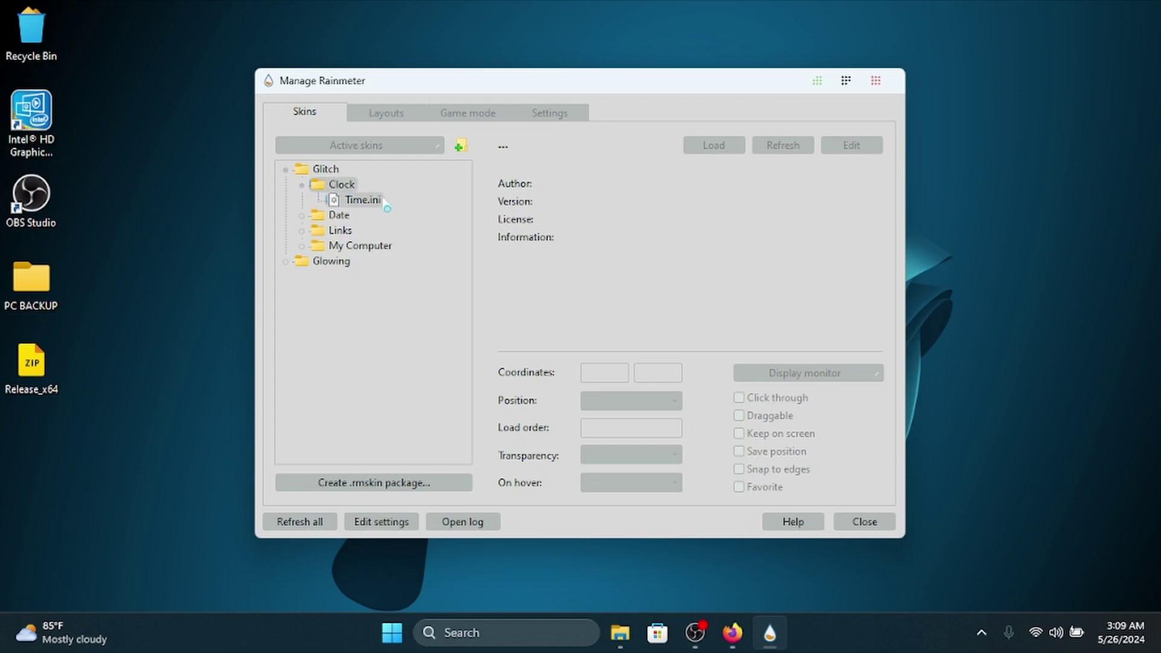
click(363, 201)
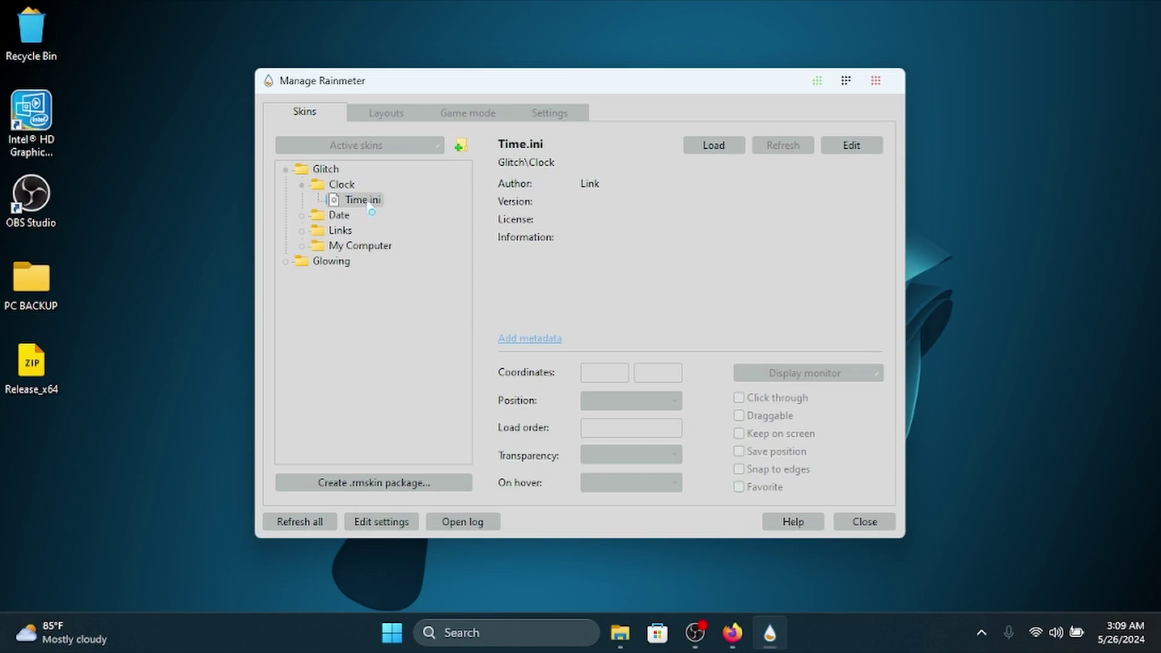
double_click(363, 201)
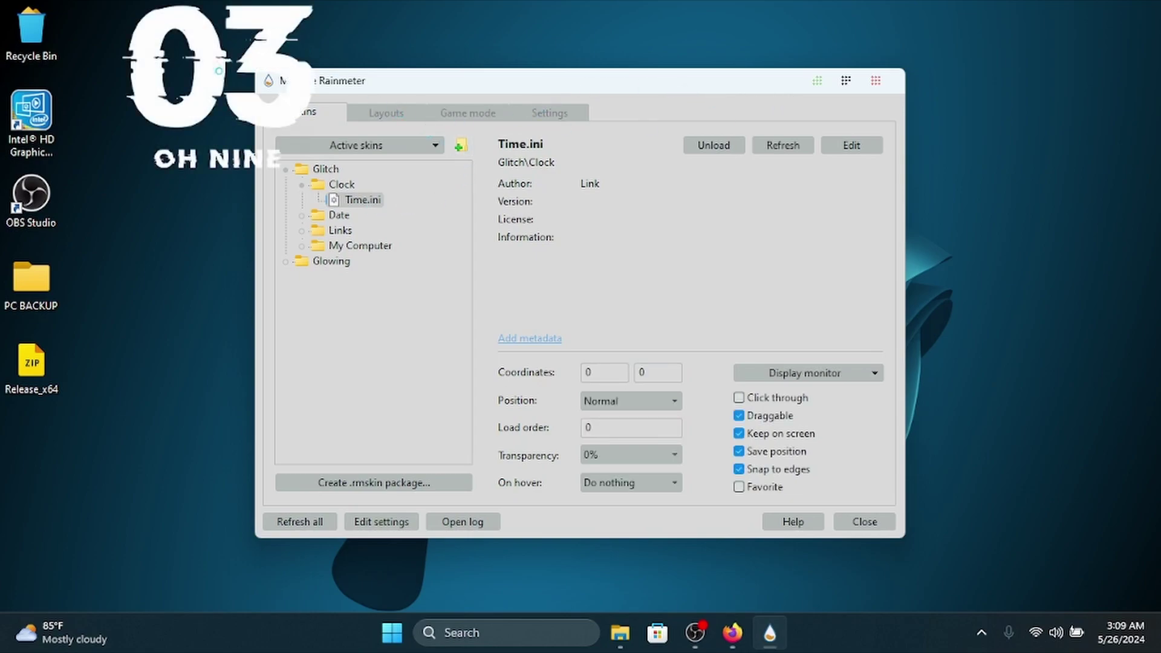
Load Date.ini from the Glitch skin's Date folder onto the desktop, and expand the My Computer folder.
click(302, 215)
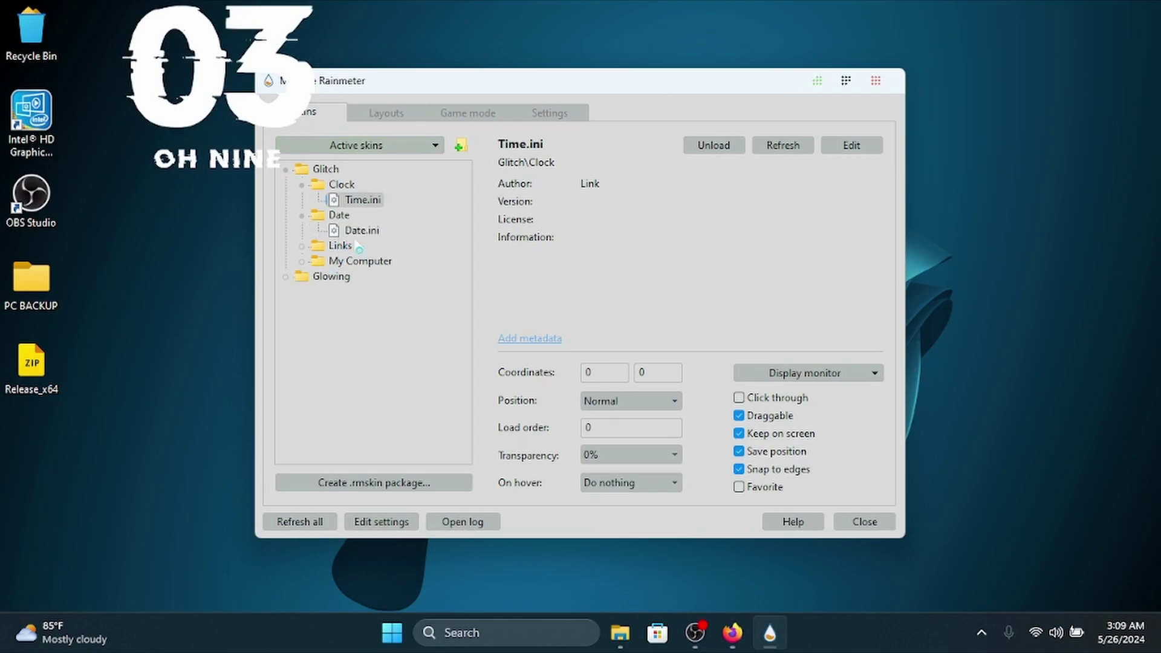
double_click(363, 231)
click(302, 261)
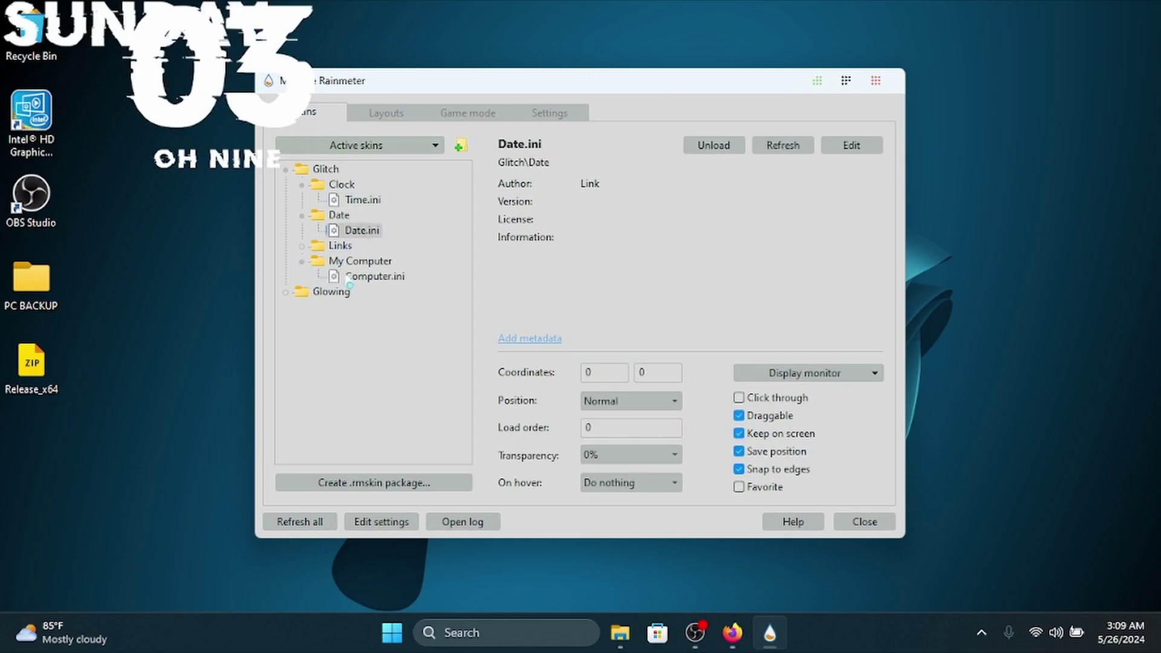
Activate the Computer.ini skin from Glitch's My Computer folder and minimize the skin manager.
click(365, 279)
double_click(385, 277)
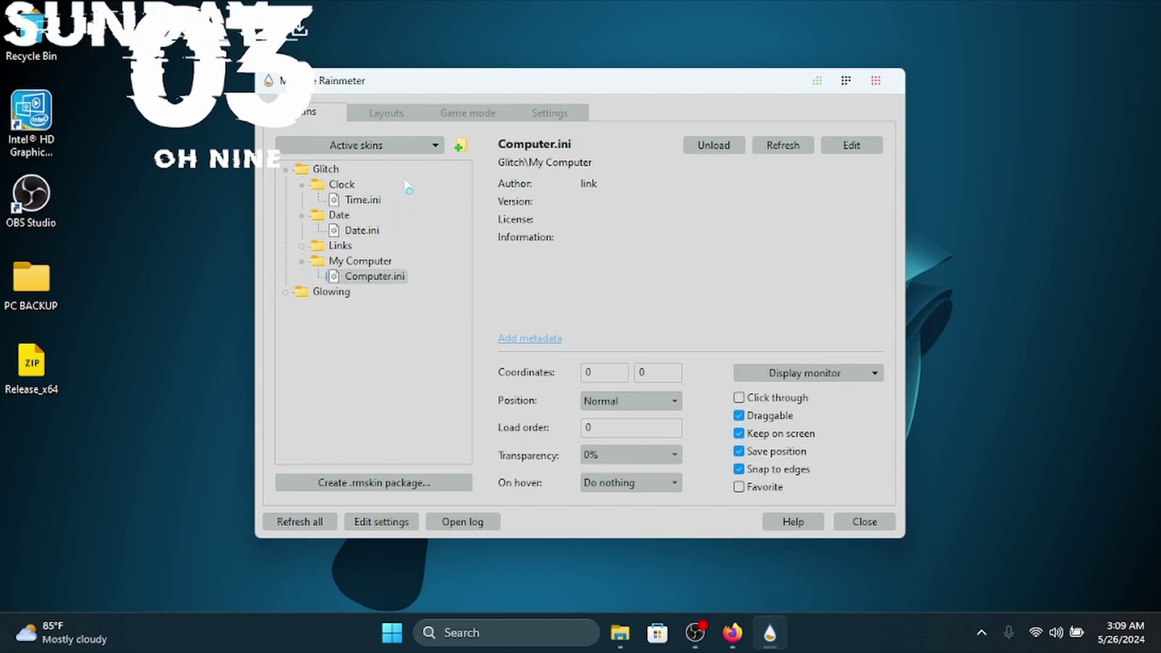
click(818, 88)
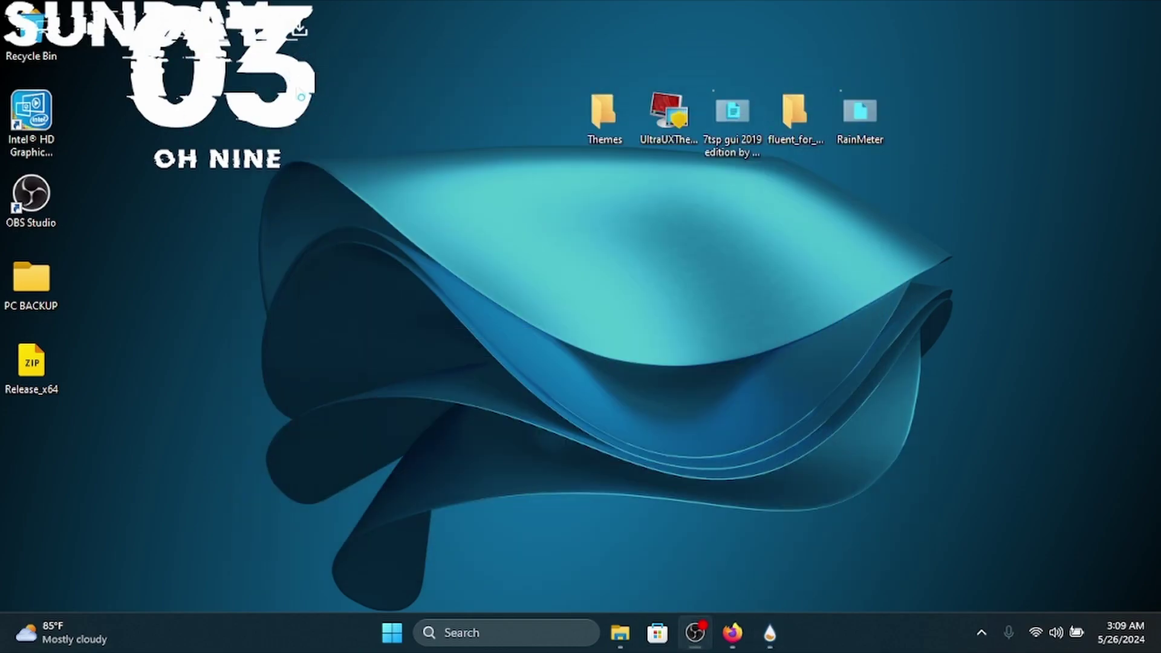
Move the clock, weekday and shortcut-row skins out of the desktop corner towards its centre, with the shortcuts lowest.
drag(212, 121, 536, 275)
drag(180, 35, 521, 389)
drag(254, 24, 654, 268)
drag(555, 379, 529, 493)
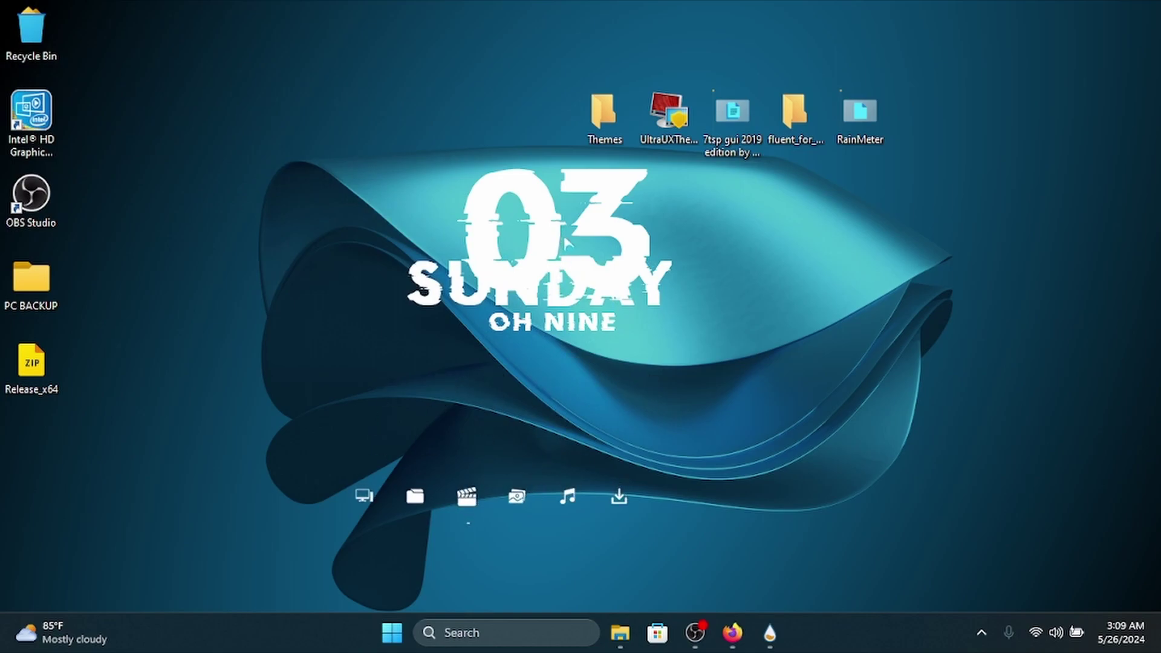
Separate the overlapping clock and weekday skins, placing the weekday centred below the clock's minutes text.
drag(566, 241, 570, 253)
drag(475, 335, 181, 338)
drag(384, 307, 395, 399)
drag(356, 251, 617, 227)
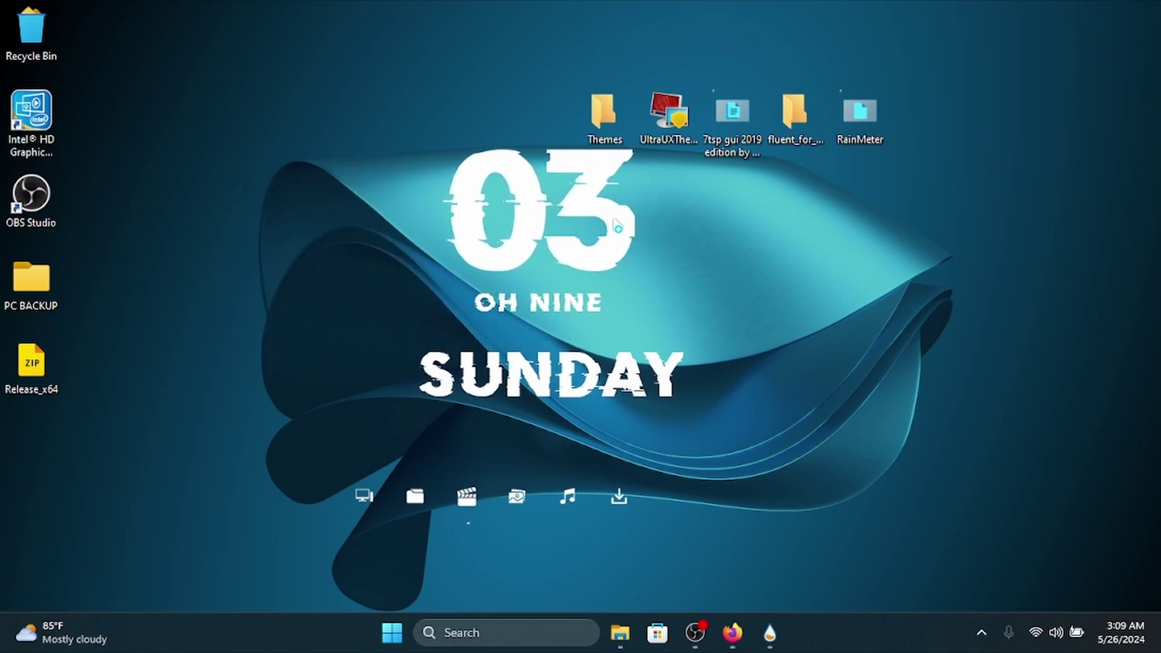
drag(590, 389, 608, 383)
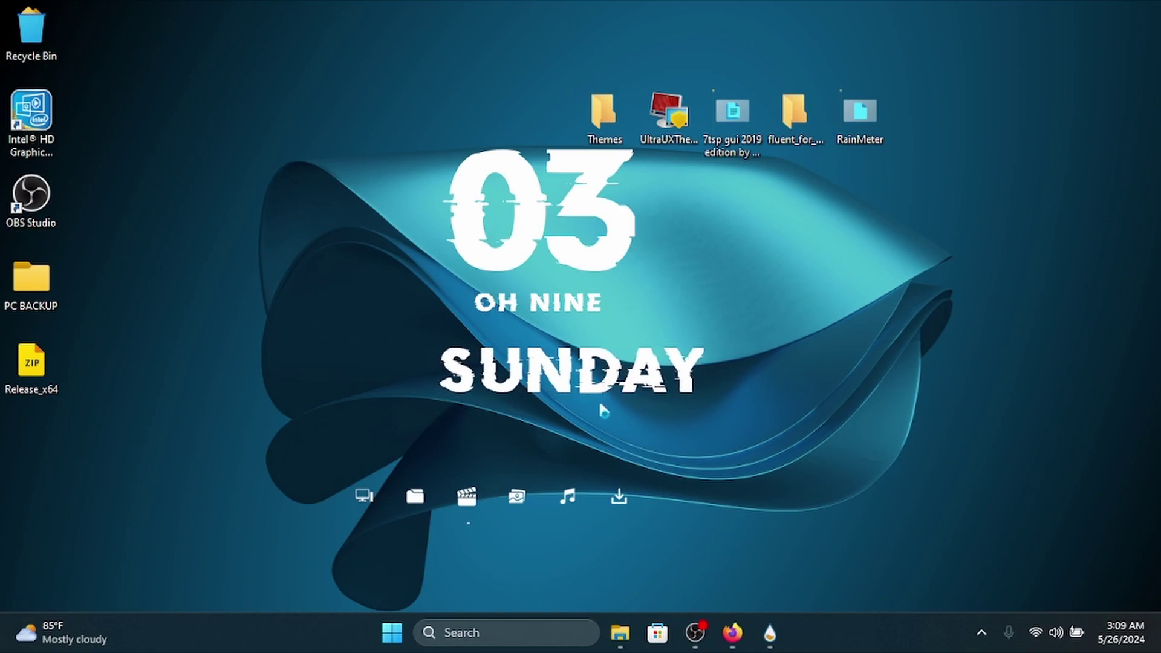
Move the shortcut row down to just above the taskbar and lower the weekday and clock skins slightly.
drag(568, 502, 649, 561)
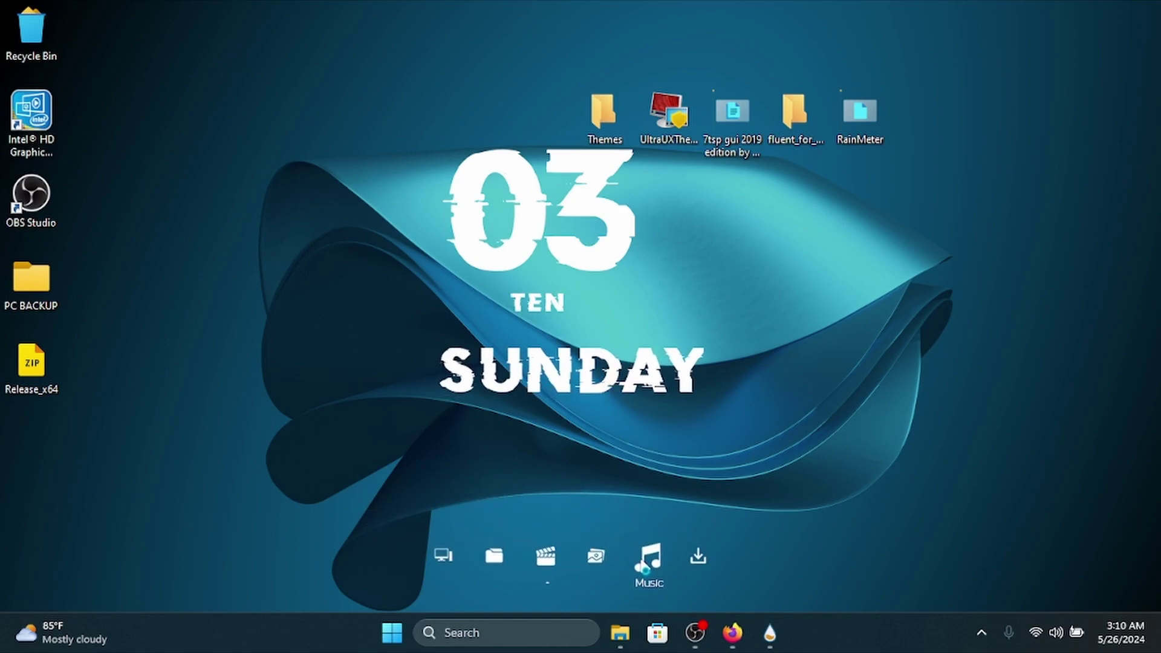
drag(620, 377, 611, 397)
drag(608, 232, 615, 254)
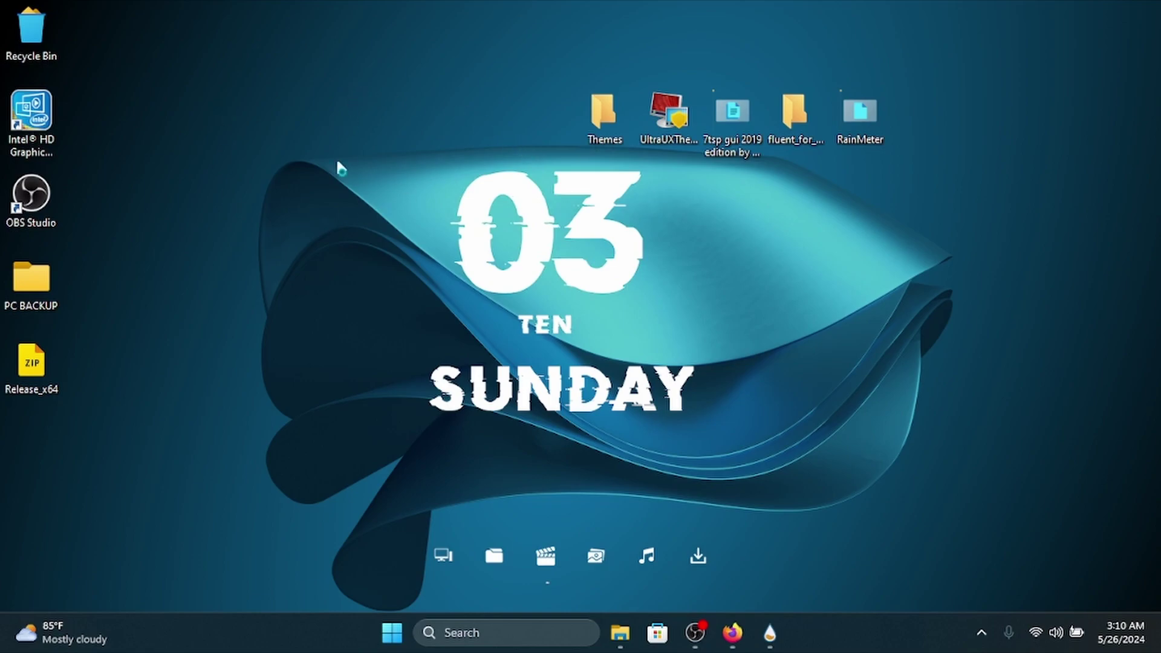
Place the Release_x64 archive beside the Themes folder and hide all desktop icons.
drag(57, 348, 541, 127)
click(230, 125)
right_click(231, 127)
mouse_move(321, 162)
click(296, 70)
right_click(274, 44)
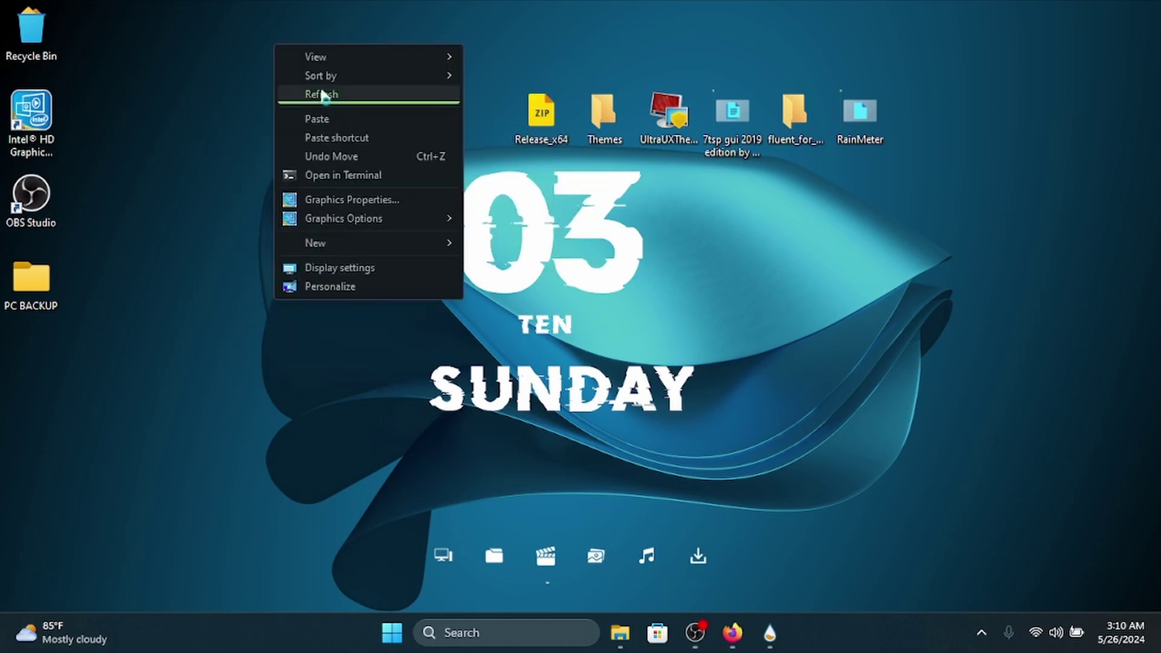
mouse_move(326, 59)
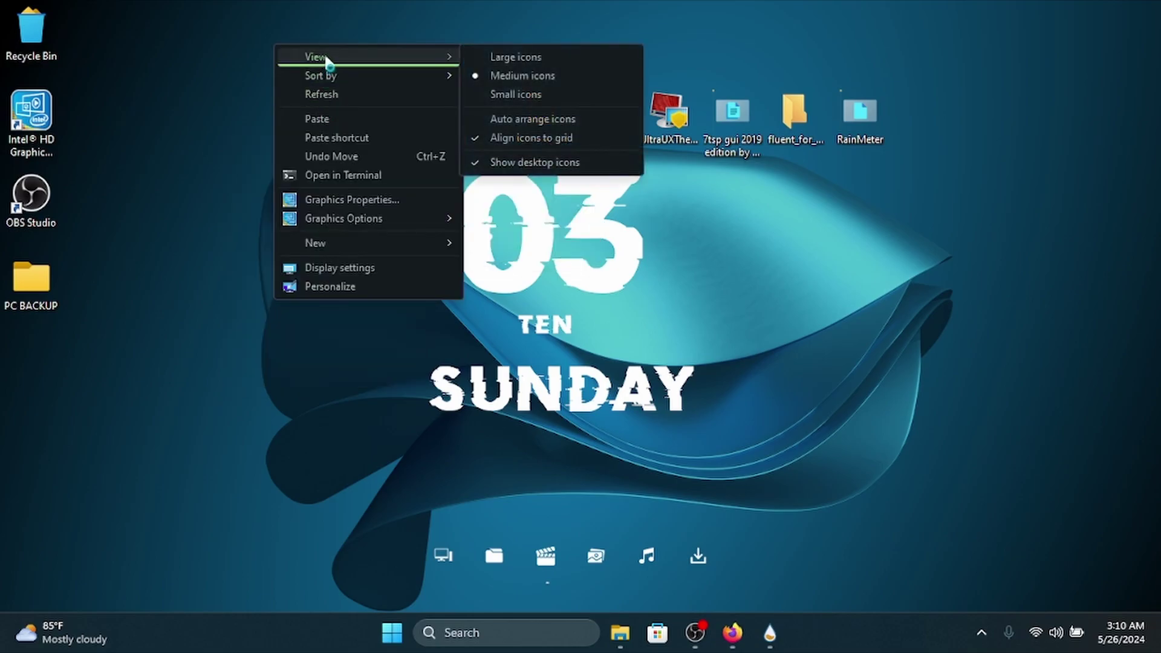
click(505, 165)
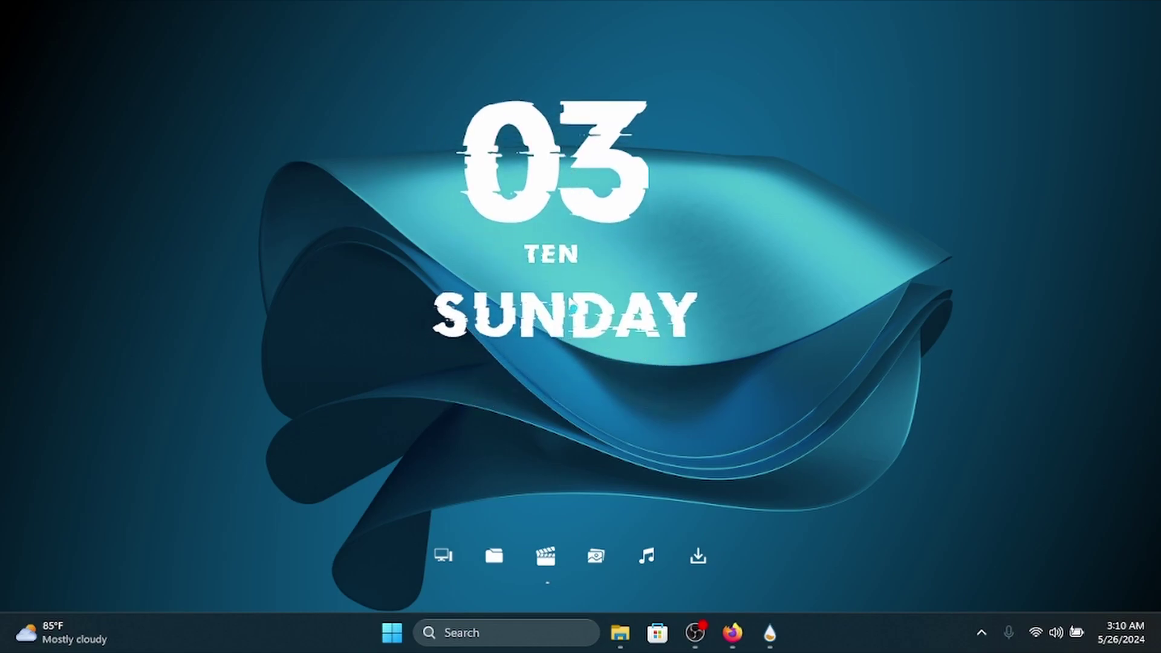
Raise the shortcut row closer to the weekday skin and test its My Computer and My Documents shortcuts.
drag(589, 559, 597, 489)
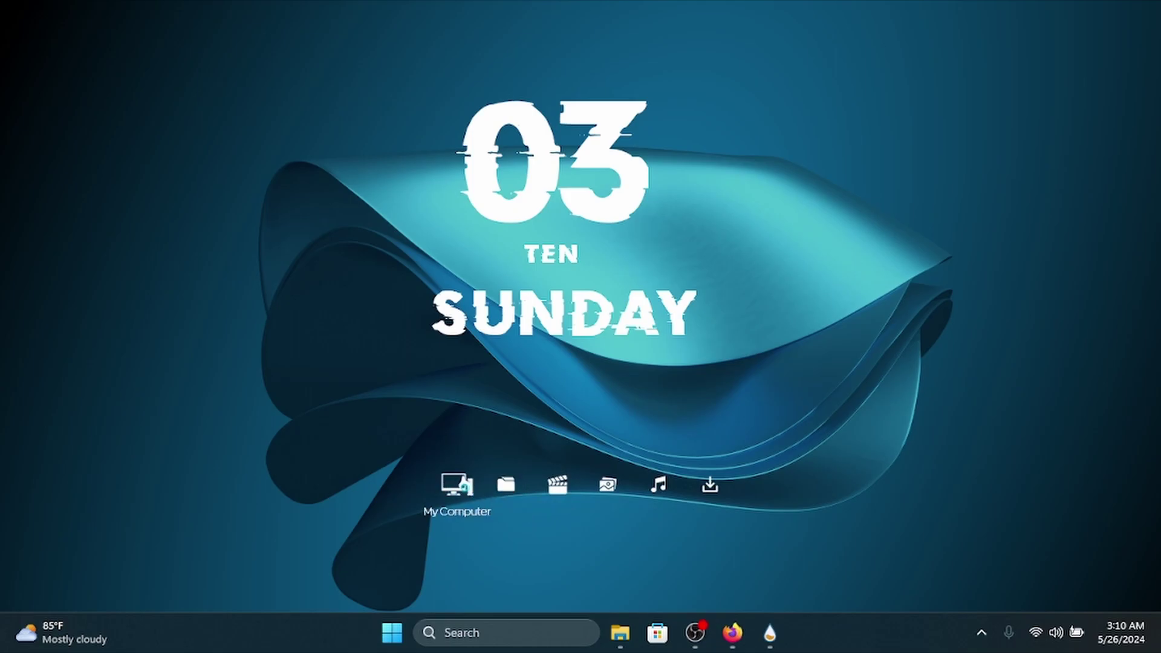
click(458, 484)
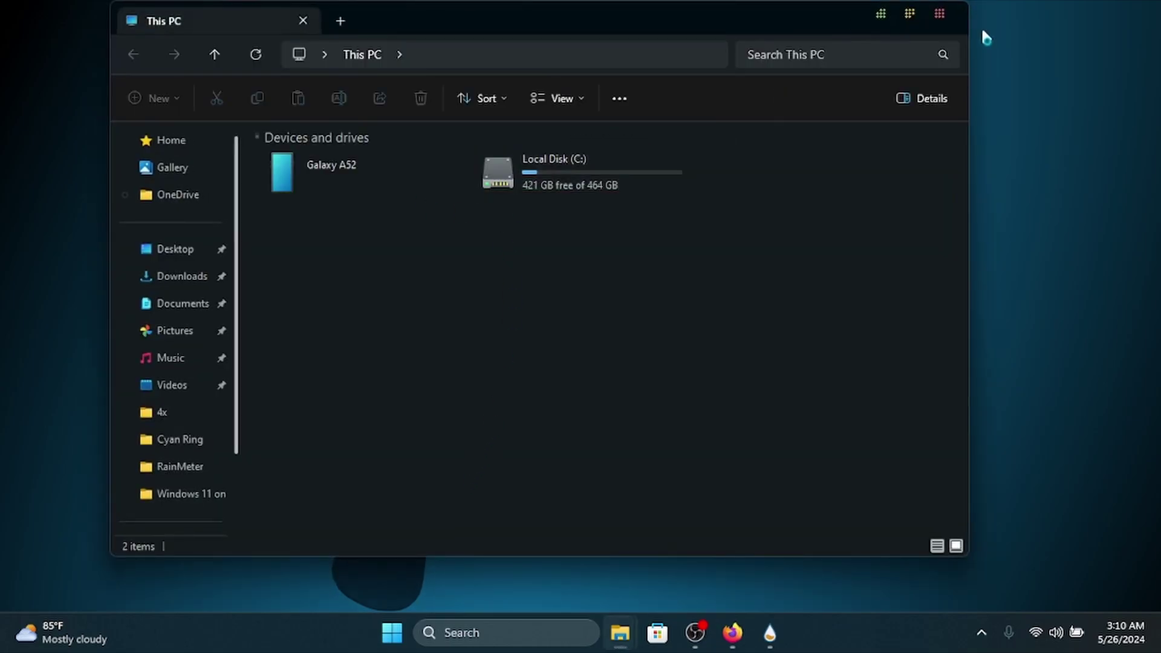
scroll(194, 402, down, 2)
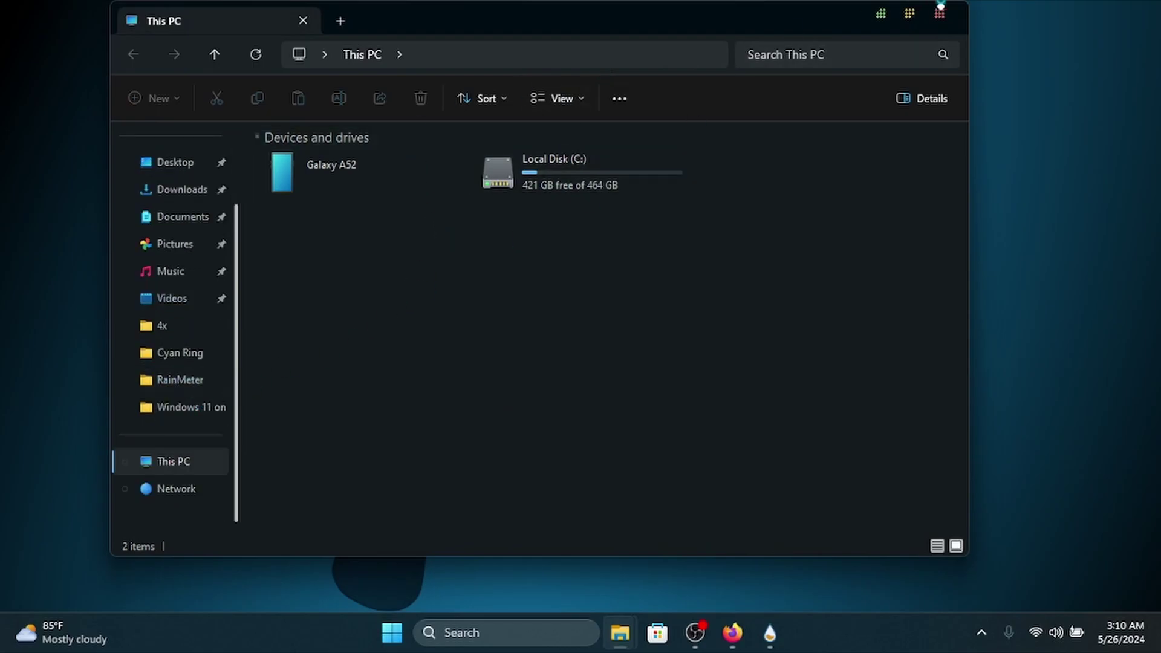
click(942, 17)
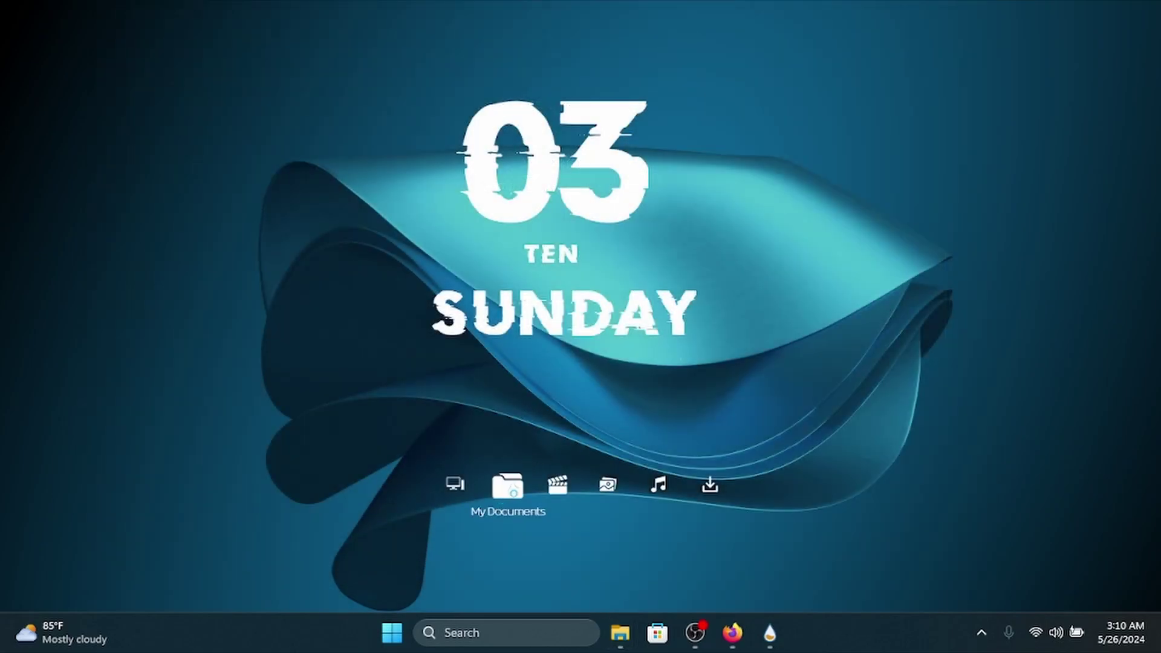
click(509, 486)
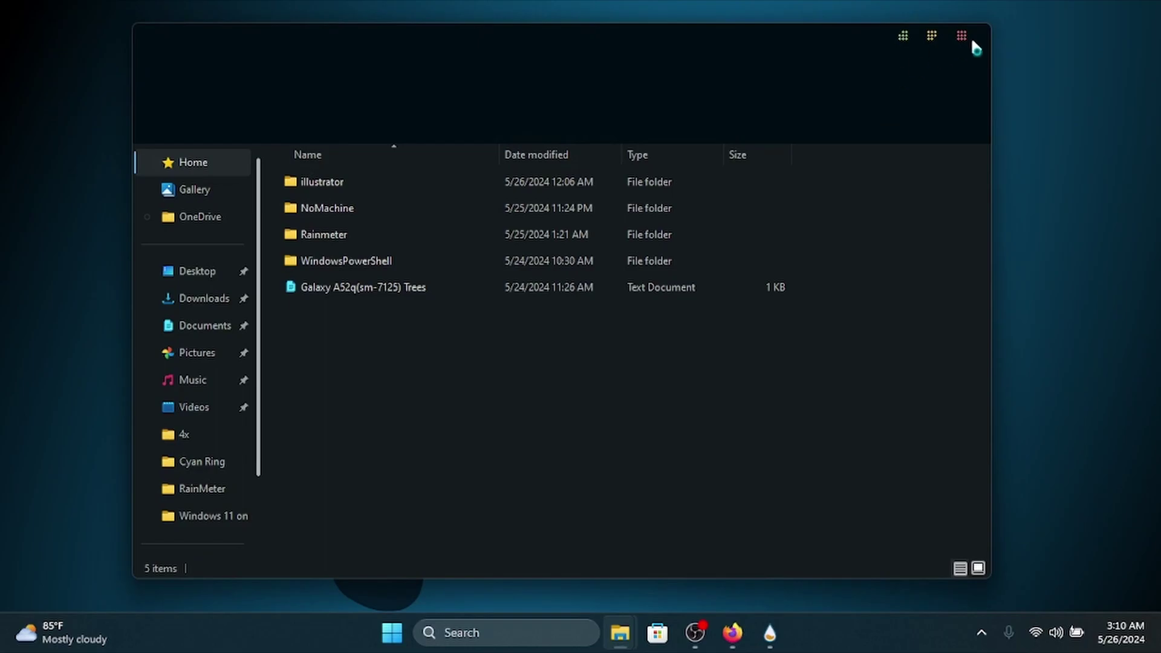
click(965, 38)
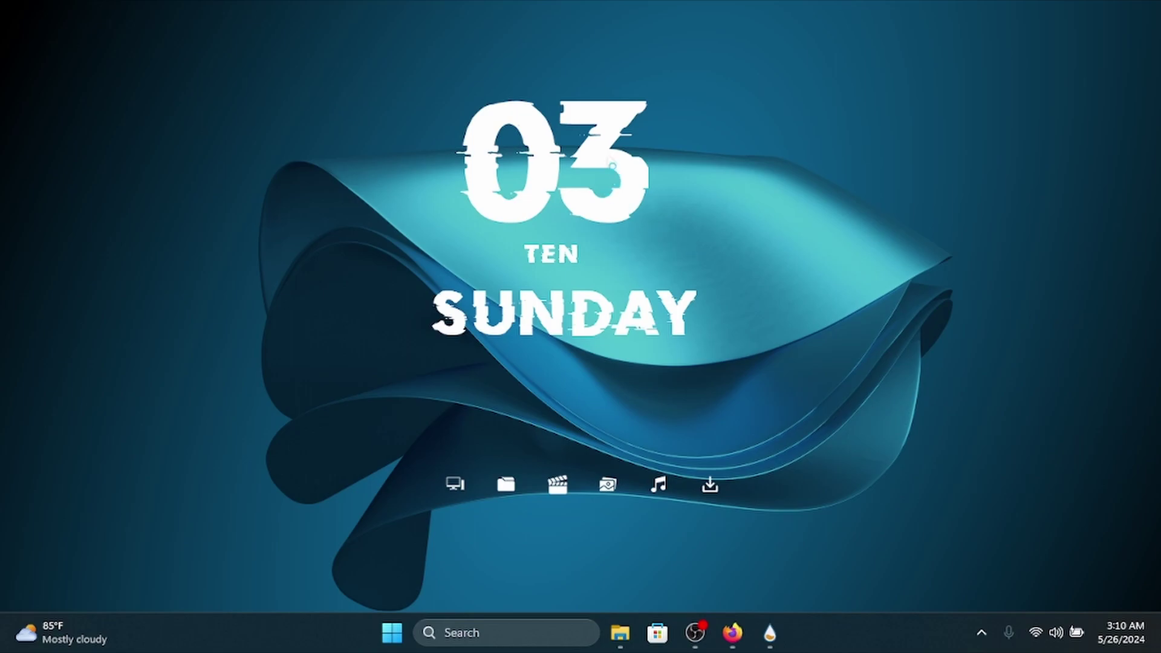
Open the Glitch clock skin's Time configuration for editing and enlarge and reposition the editor window.
right_click(611, 162)
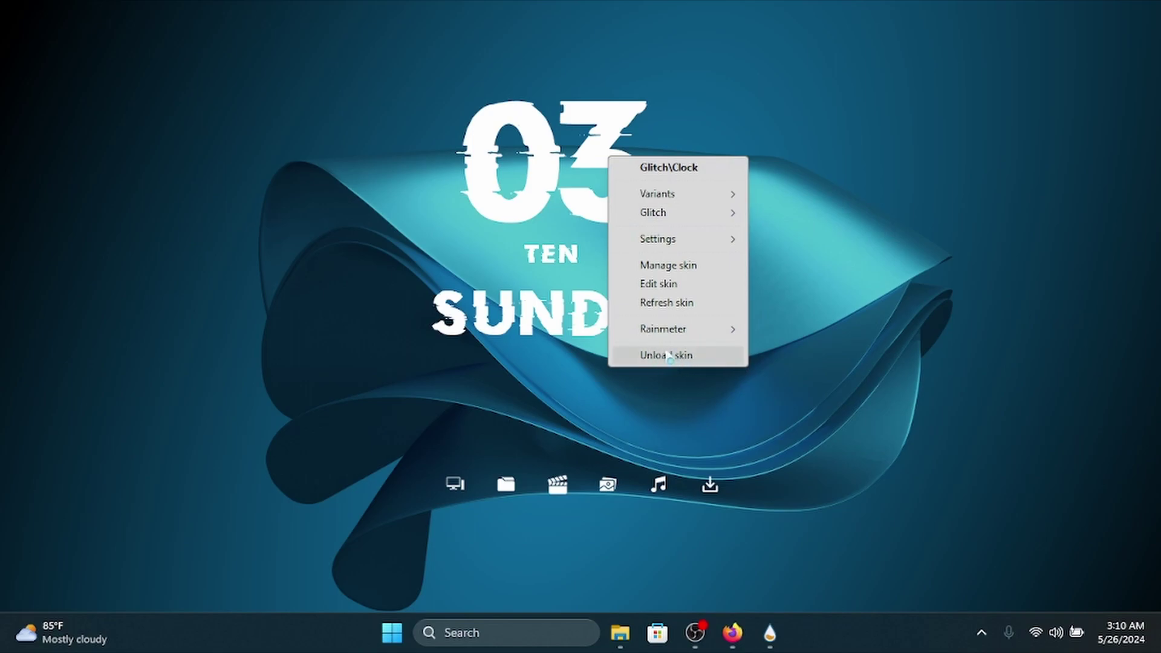
mouse_move(653, 332)
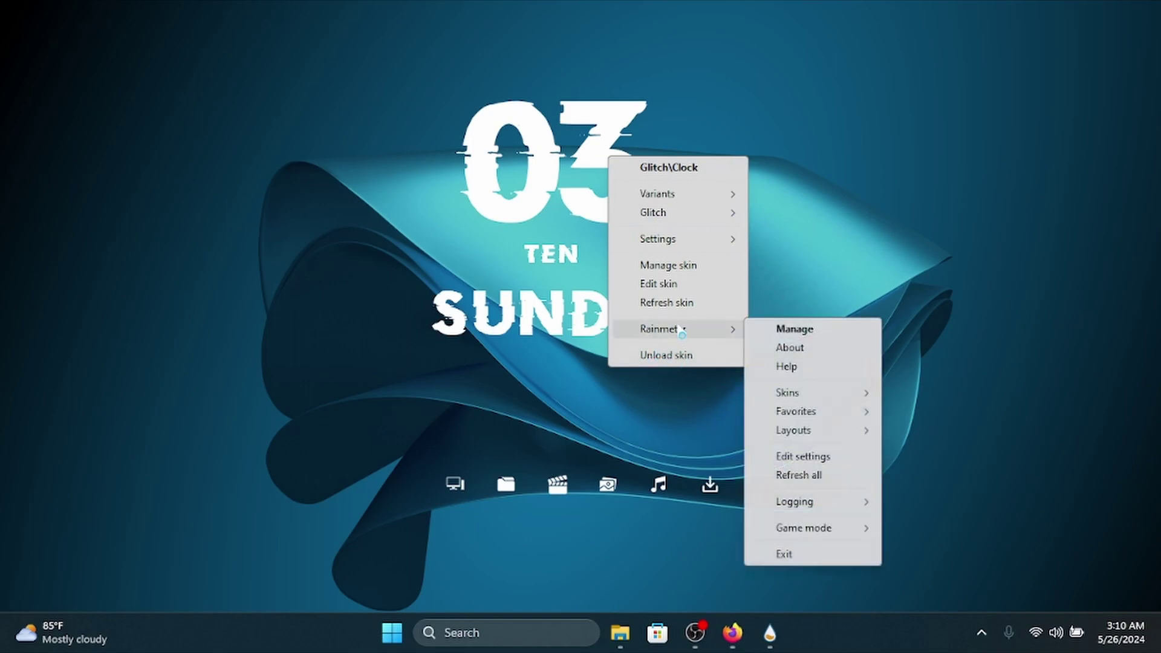
click(665, 293)
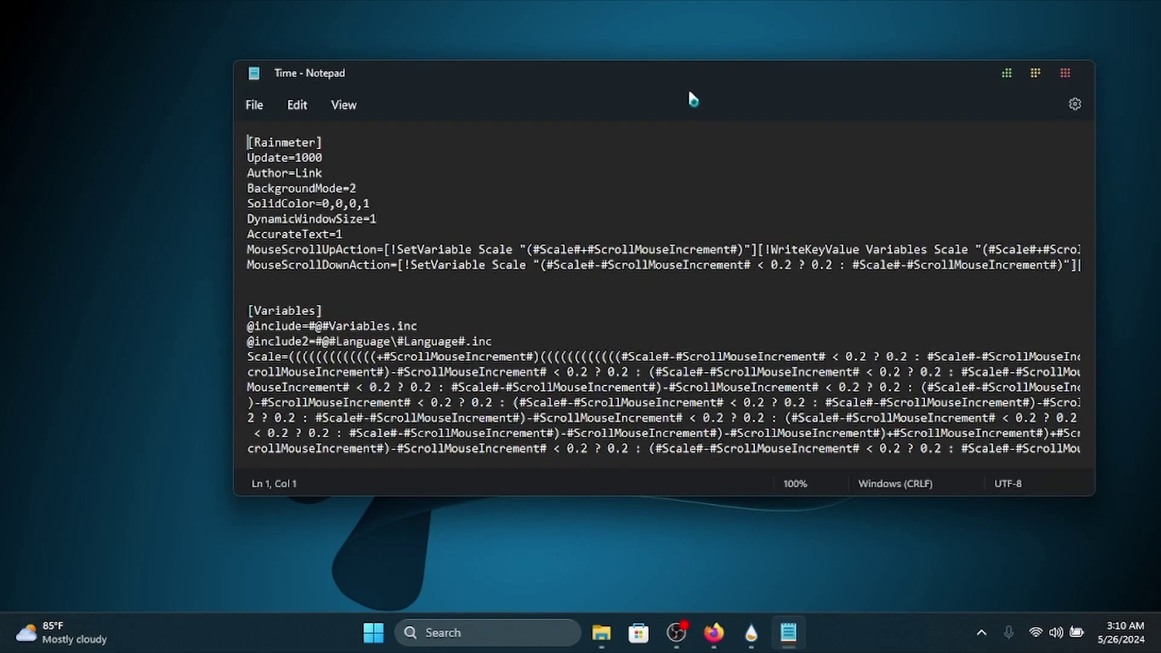
drag(693, 97, 601, 78)
drag(1004, 473, 1004, 579)
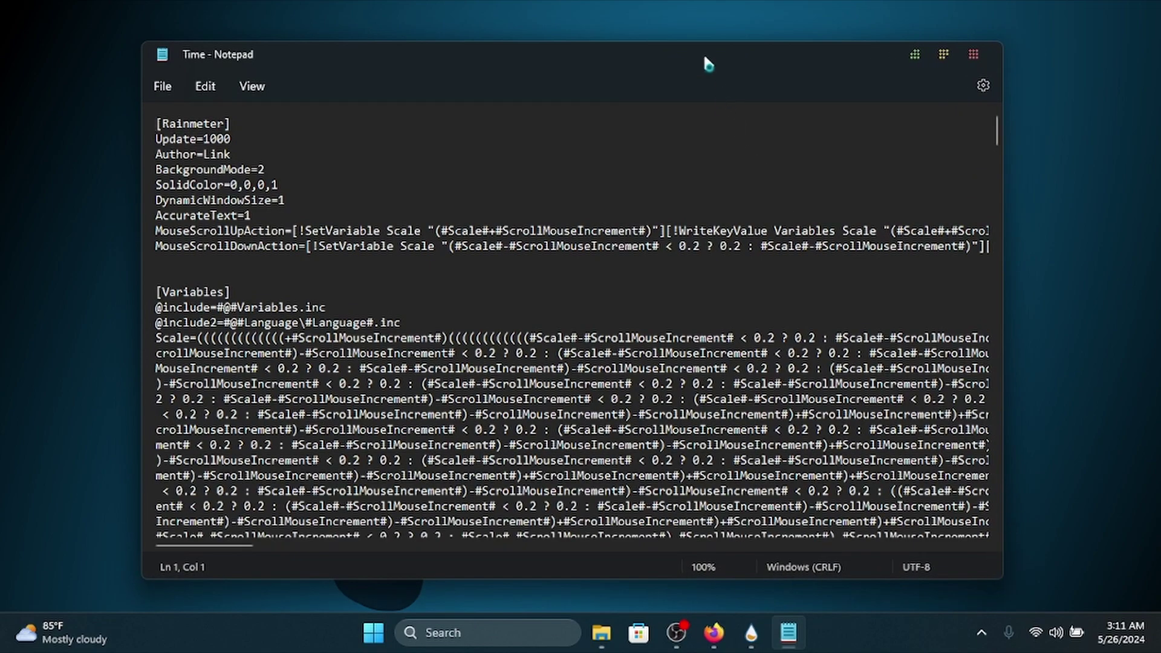
drag(708, 64, 750, 288)
drag(599, 283, 580, 59)
Look through the Time configuration for the [MeterClock] section and its gradient color setting.
scroll(517, 271, down, 20)
scroll(548, 278, down, 15)
scroll(487, 300, up, 12)
scroll(487, 300, down, 4)
scroll(487, 298, down, 4)
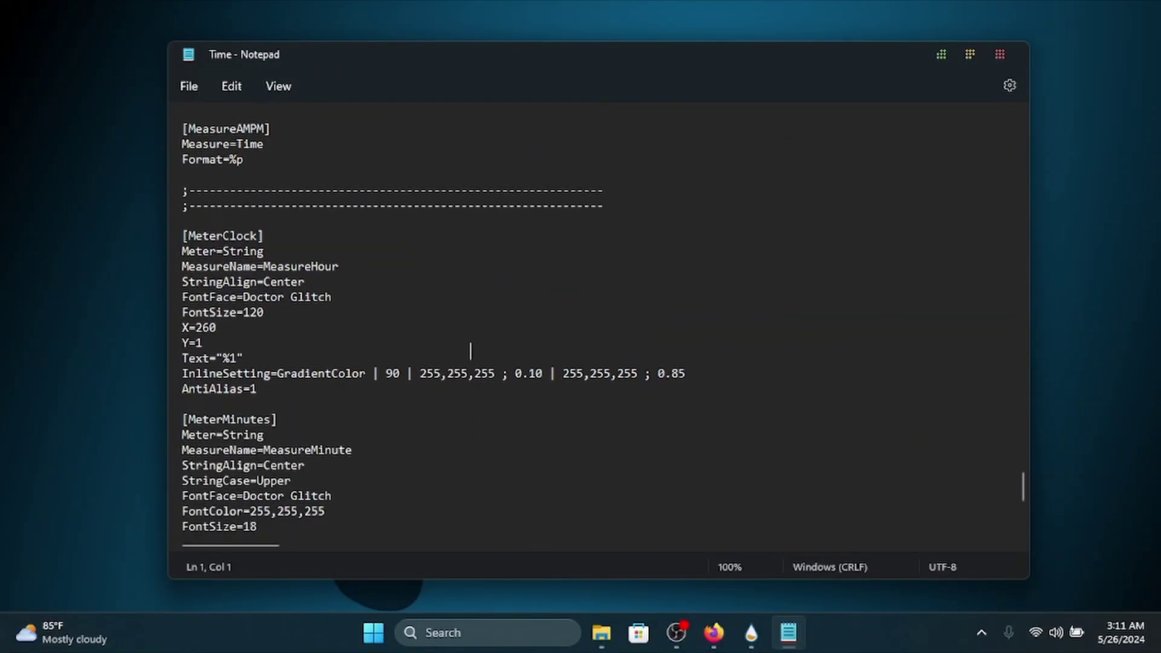
scroll(471, 353, down, 1)
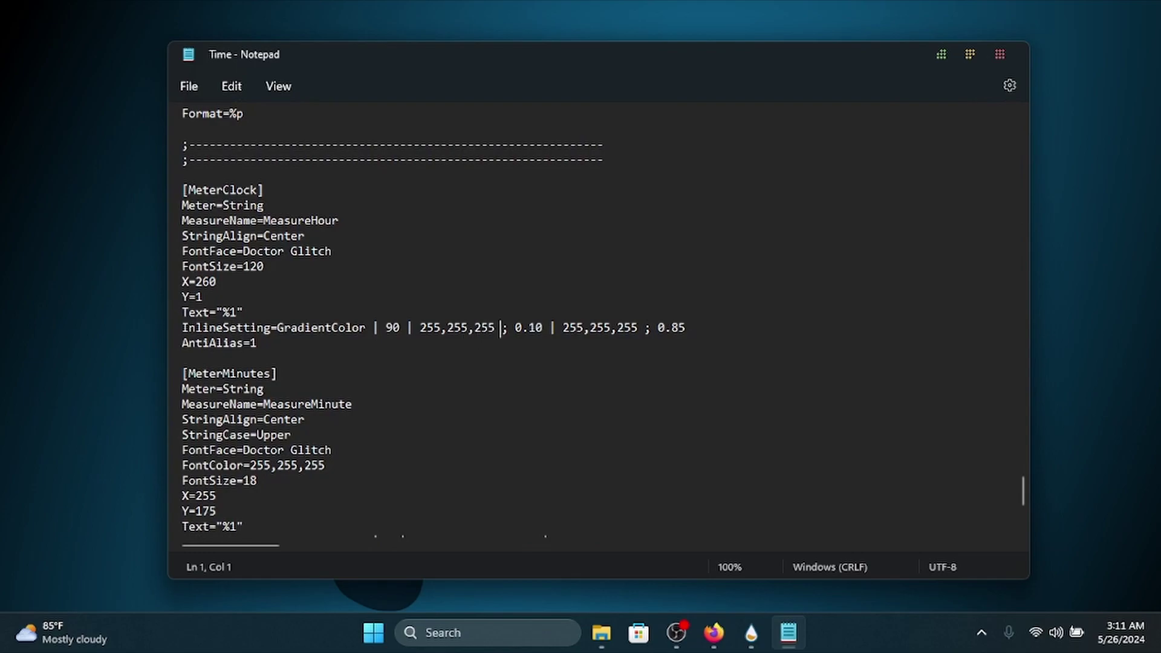
scroll(489, 301, down, 1)
scroll(480, 307, up, 13)
scroll(480, 306, down, 14)
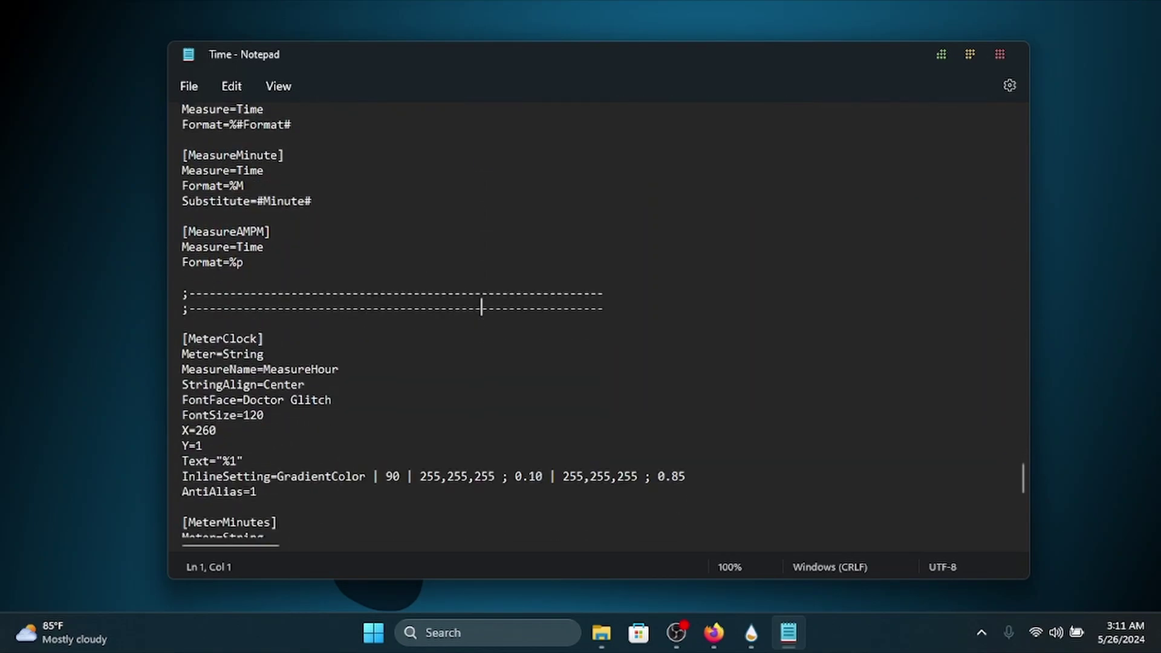
scroll(423, 303, up, 2)
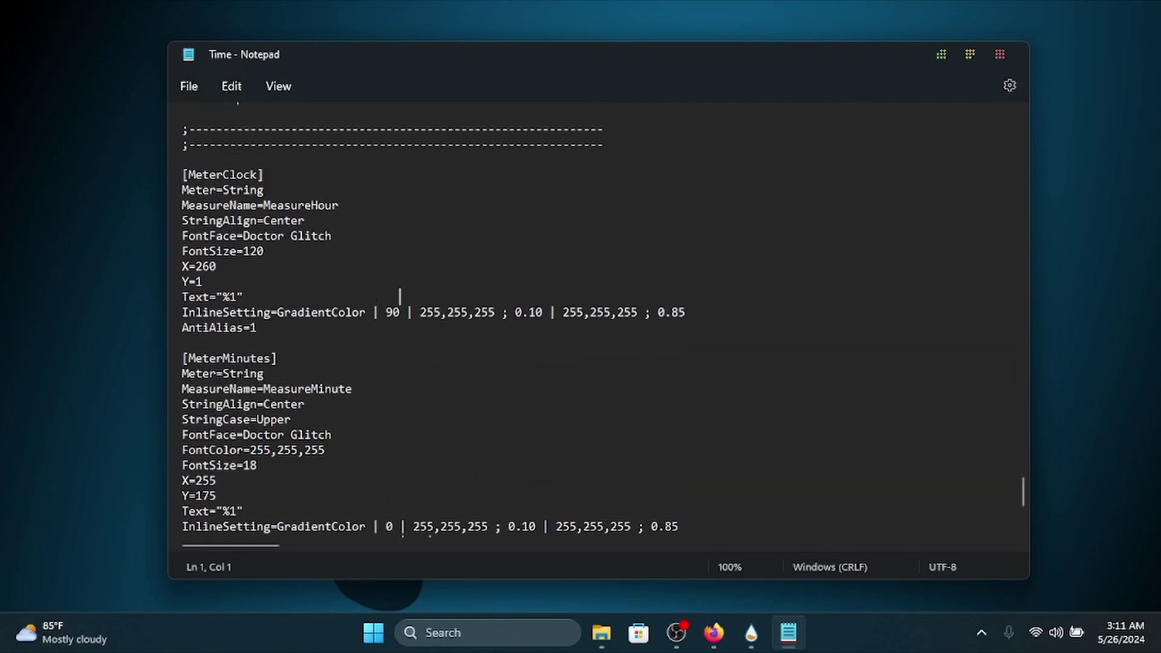
scroll(398, 278, up, 13)
drag(374, 251, 510, 273)
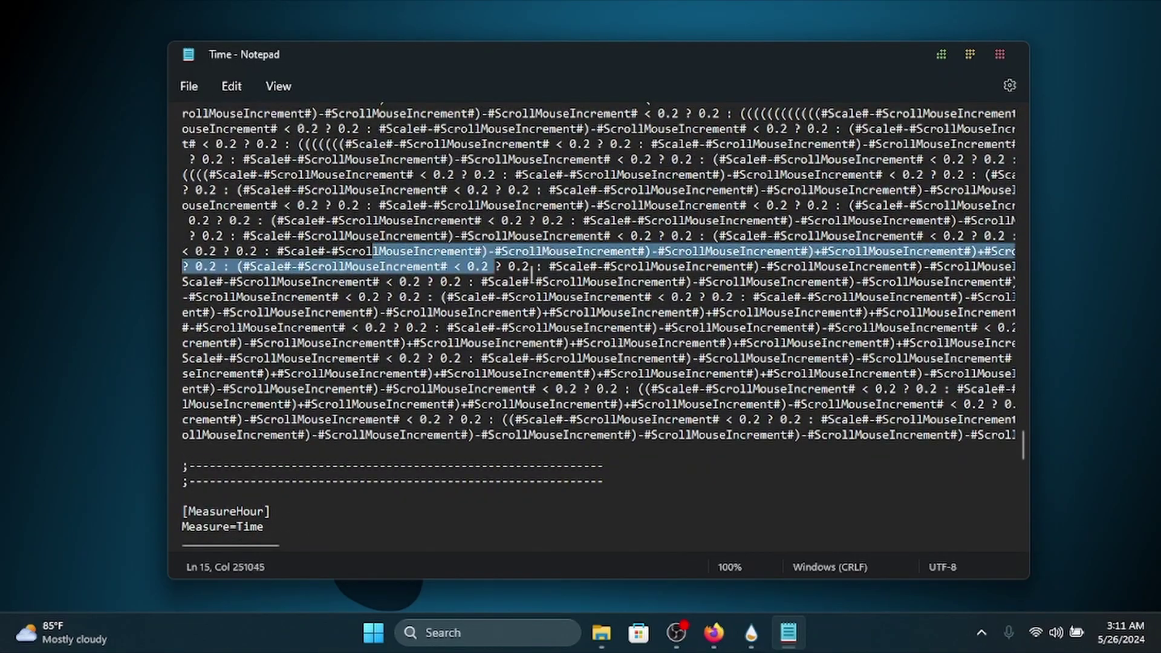
click(510, 274)
scroll(284, 266, up, 7)
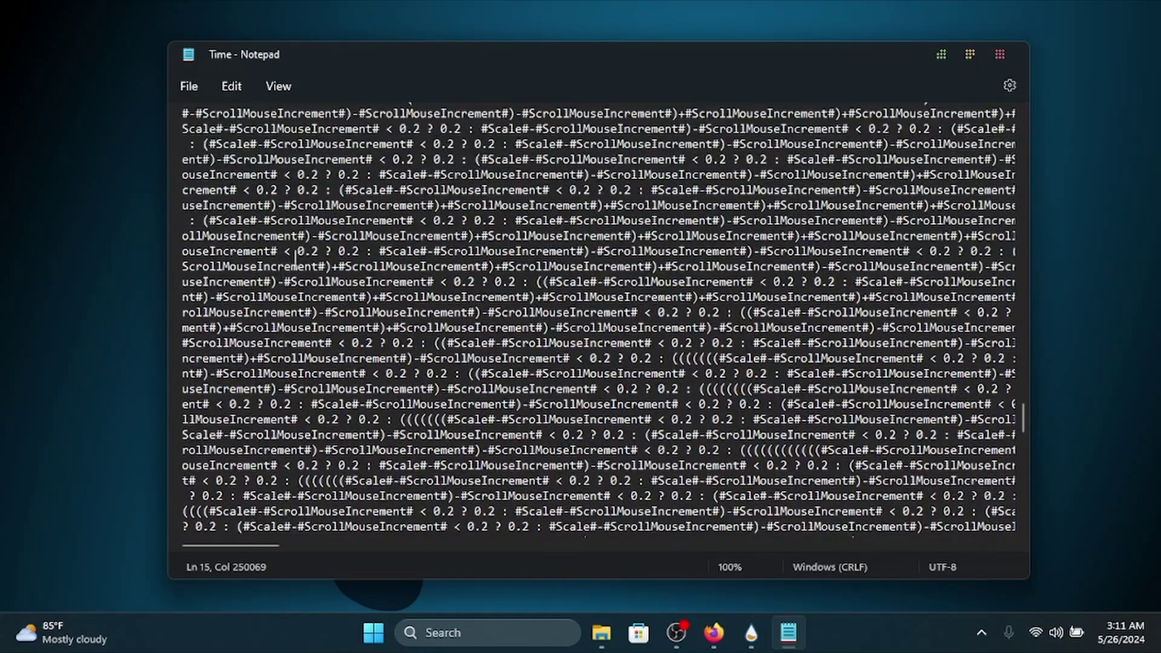
scroll(536, 175, down, 10)
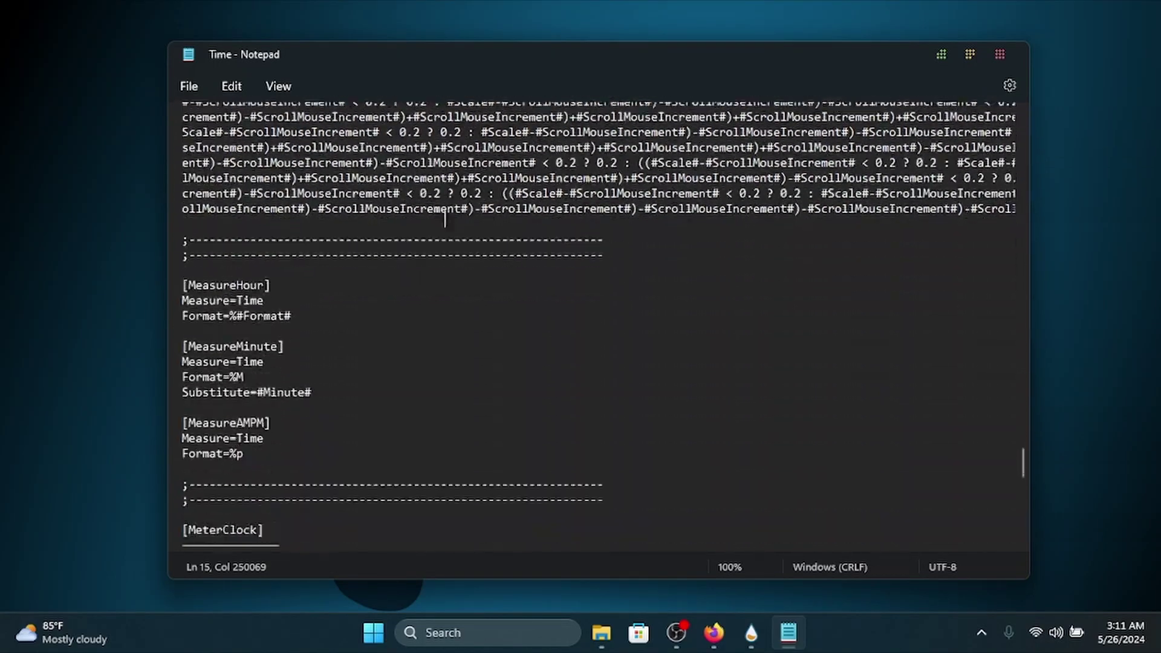
scroll(539, 244, up, 3)
scroll(539, 243, down, 3)
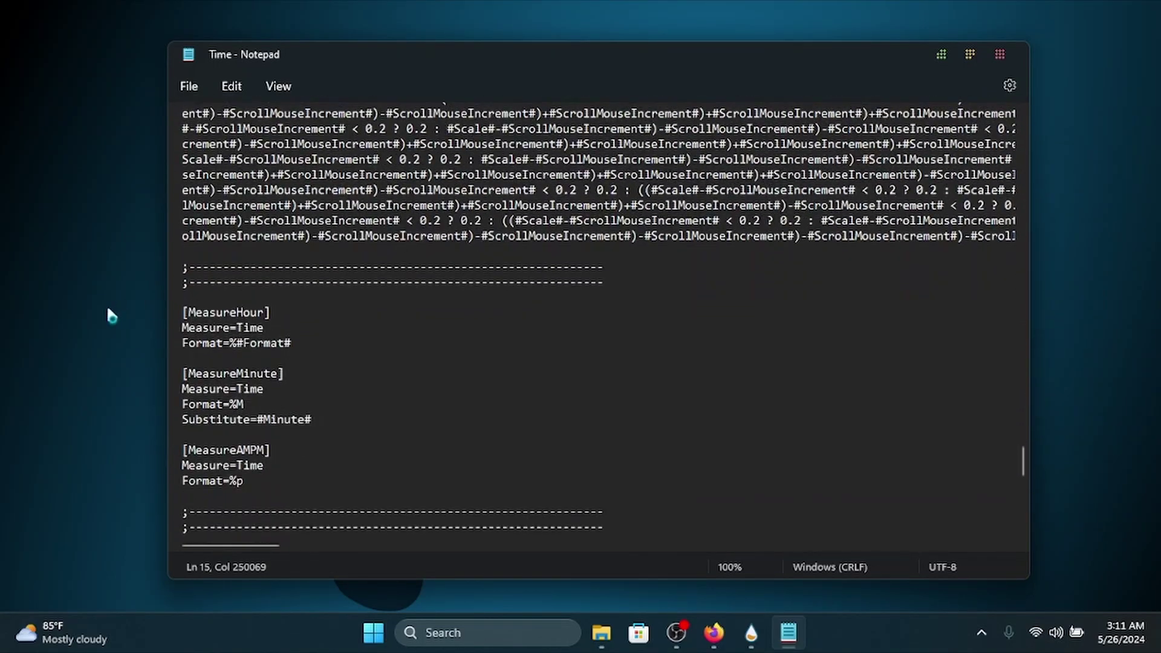
scroll(288, 291, down, 4)
scroll(438, 280, down, 2)
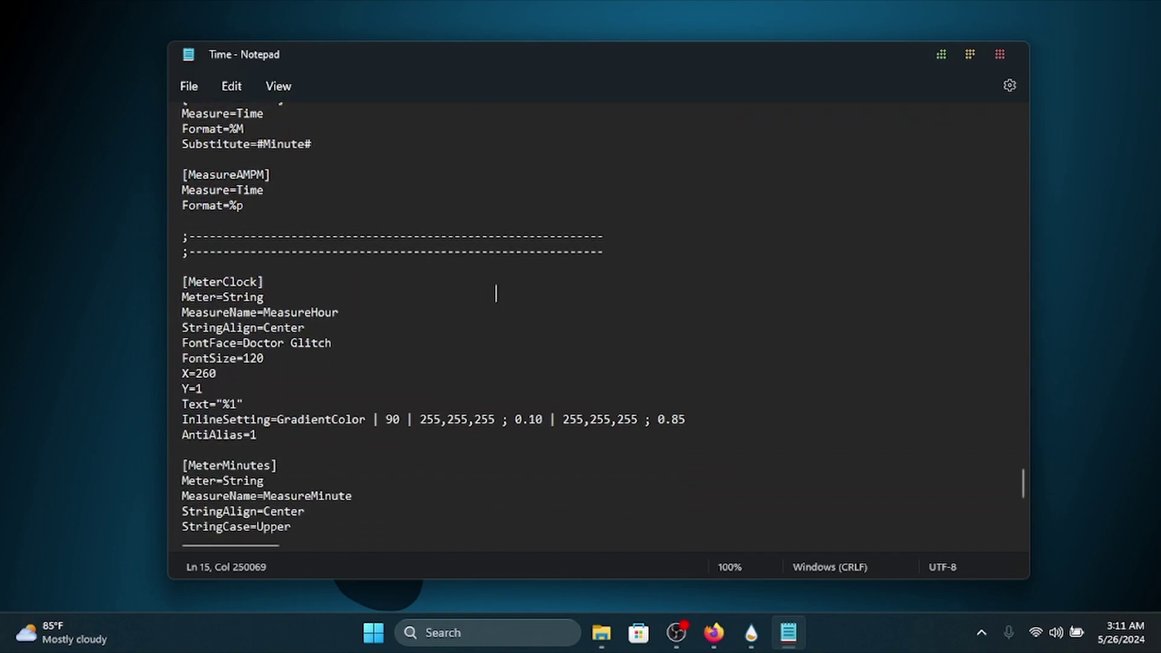
Set the first GradientColor value in the [MeterClock] InlineSetting line to 150,25,255.
drag(601, 44, 578, 56)
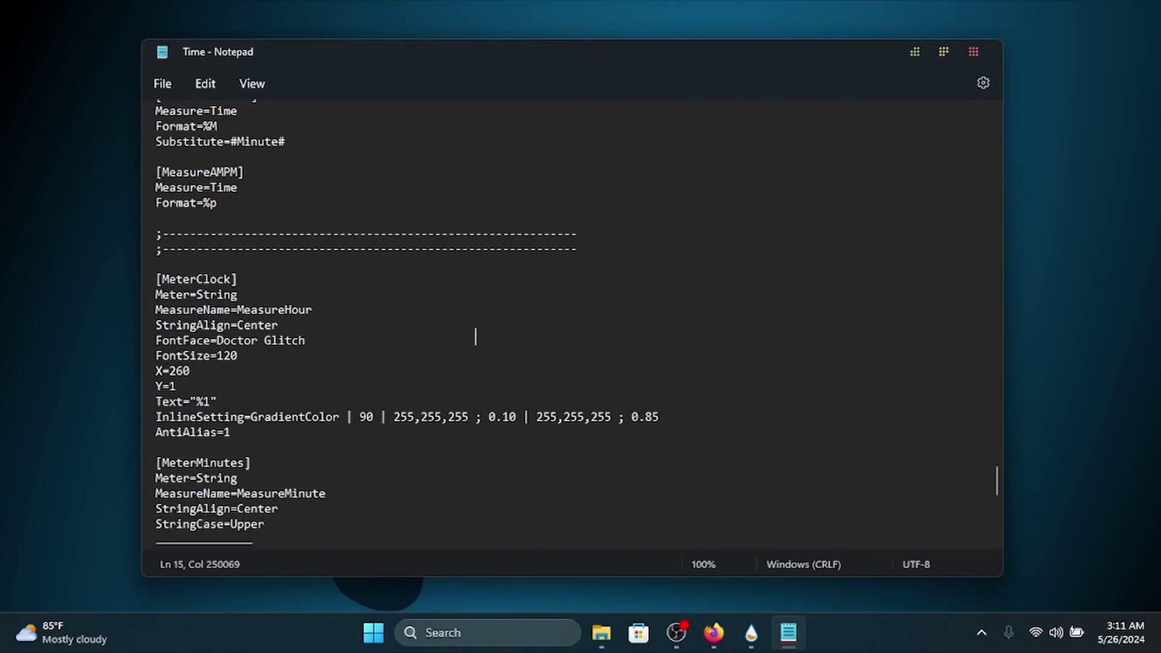
click(436, 417)
key(BackSpace)
key(BackSpace)
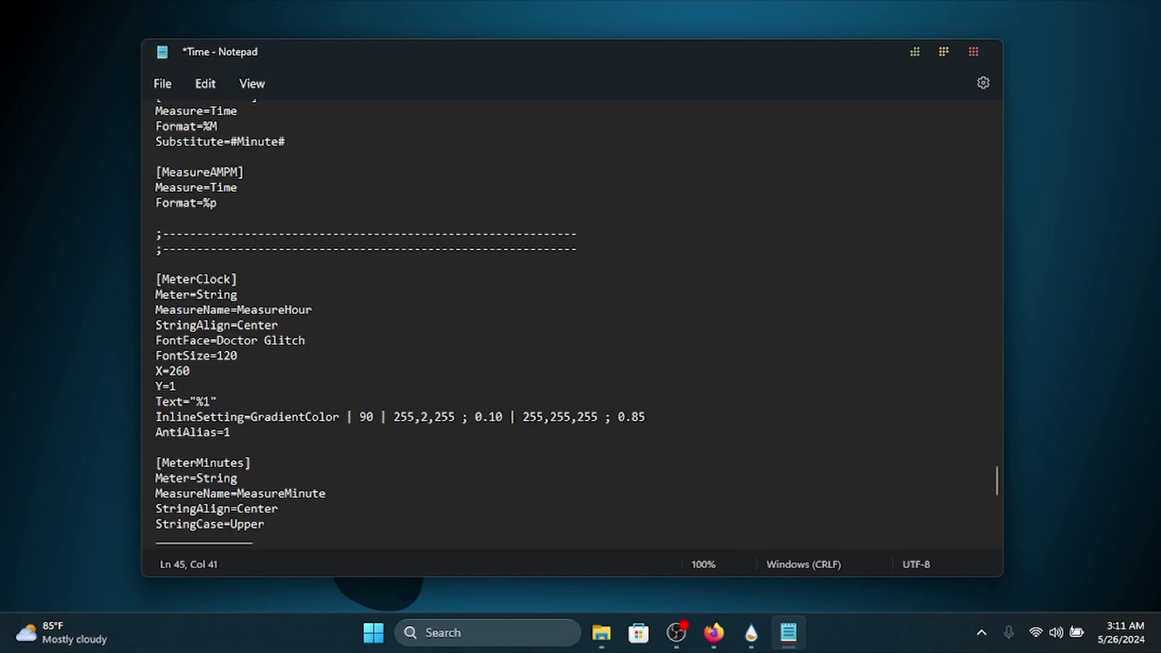
text(5)
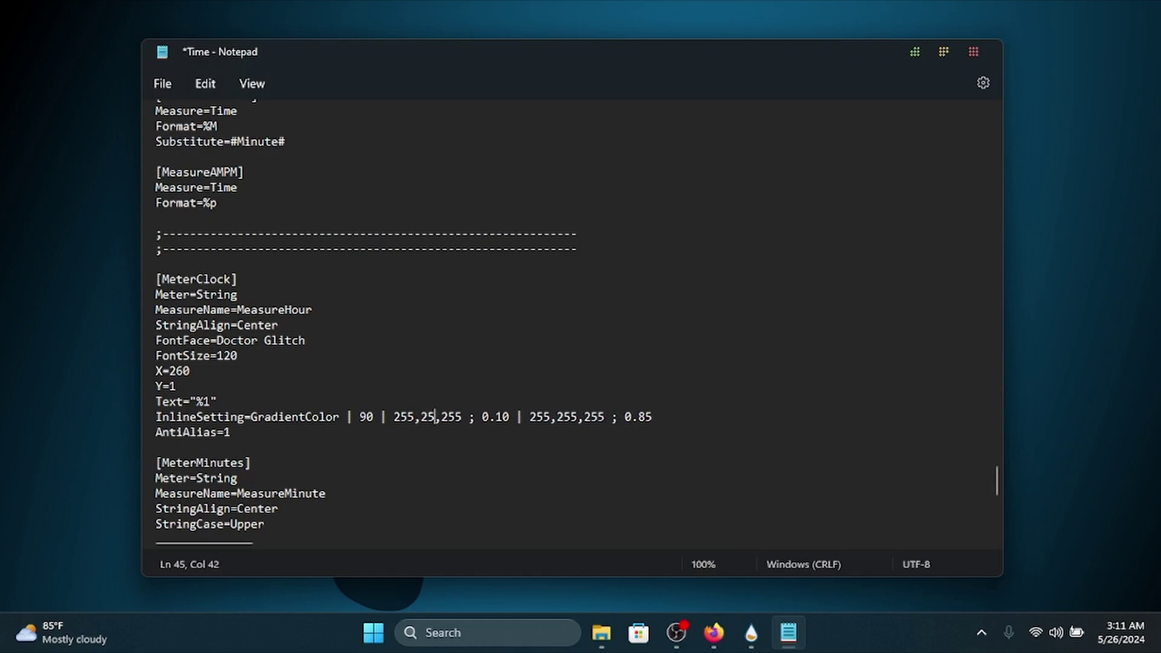
key(BackSpace)
key(BackSpace)
key(BackSpace)
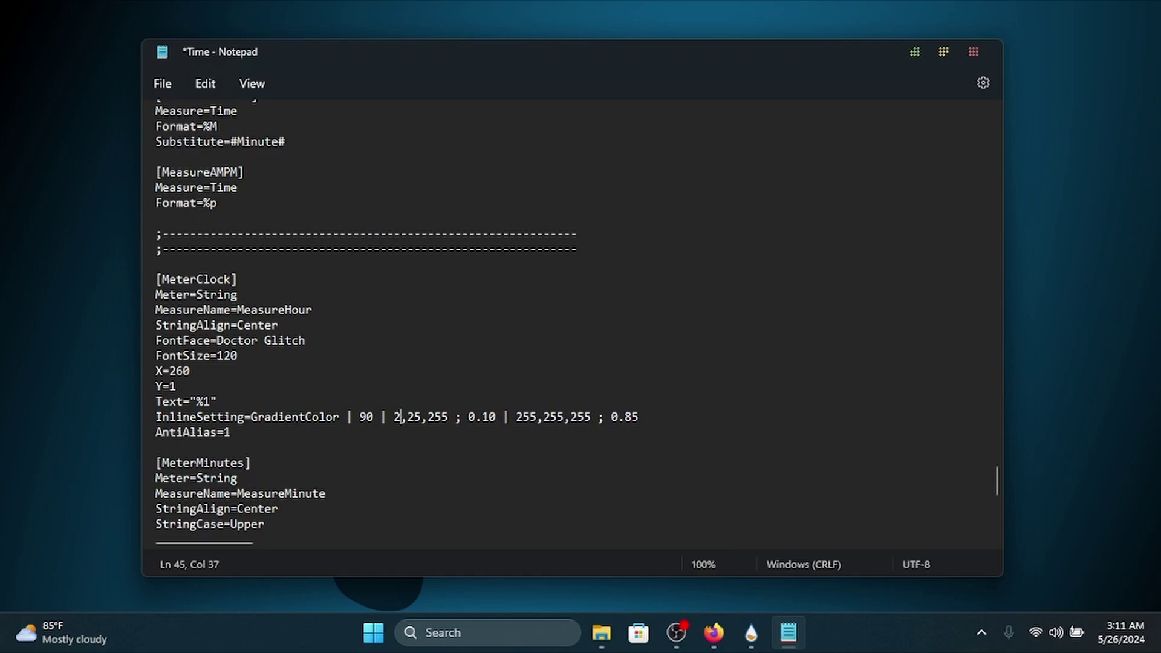
text(12)
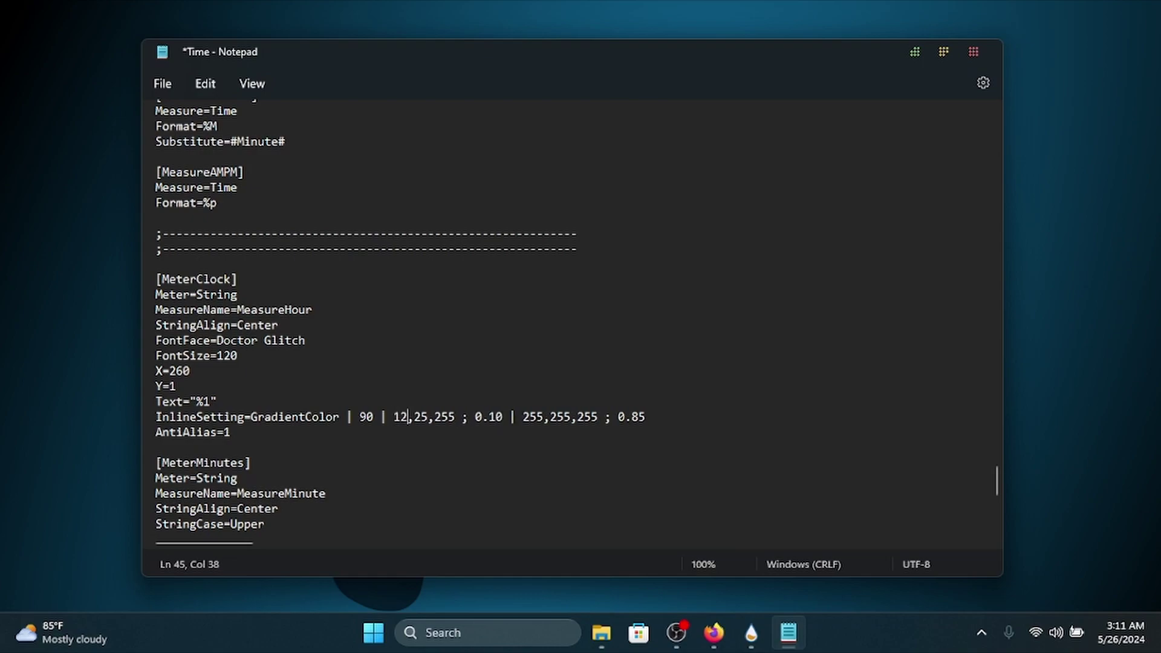
key(BackSpace)
text(50)
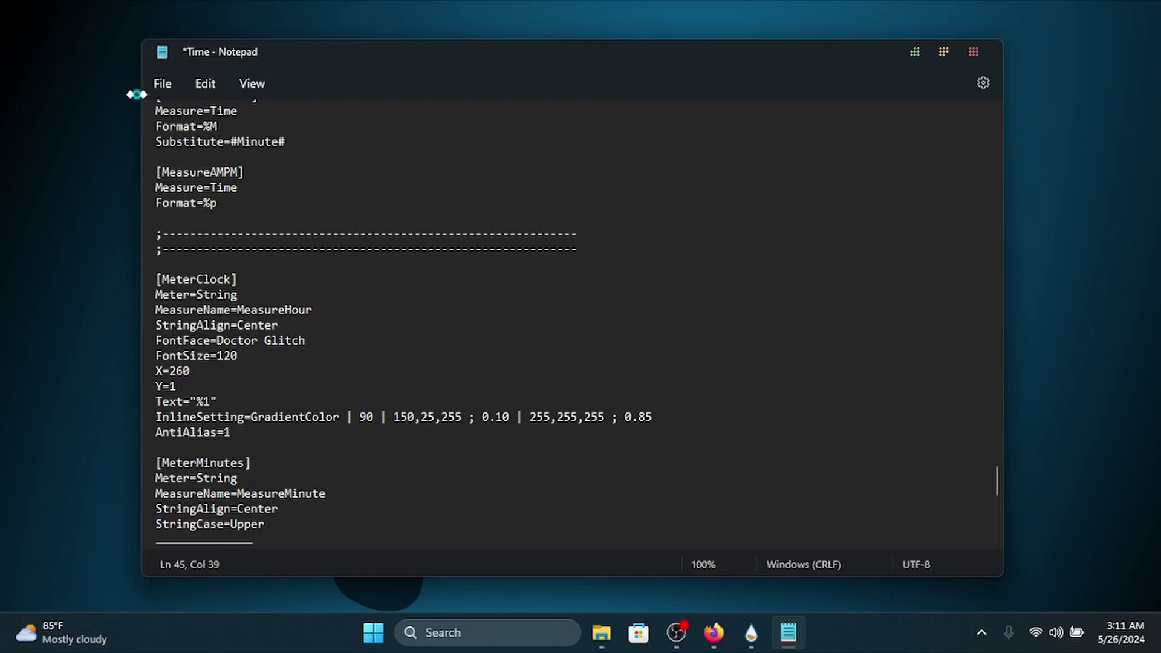
Highlight the GradientColor values in the [MeterClock] section and shift the editor window aside briefly to view the clock on the desktop.
click(162, 84)
click(451, 160)
drag(349, 417, 659, 417)
drag(428, 78, 453, 387)
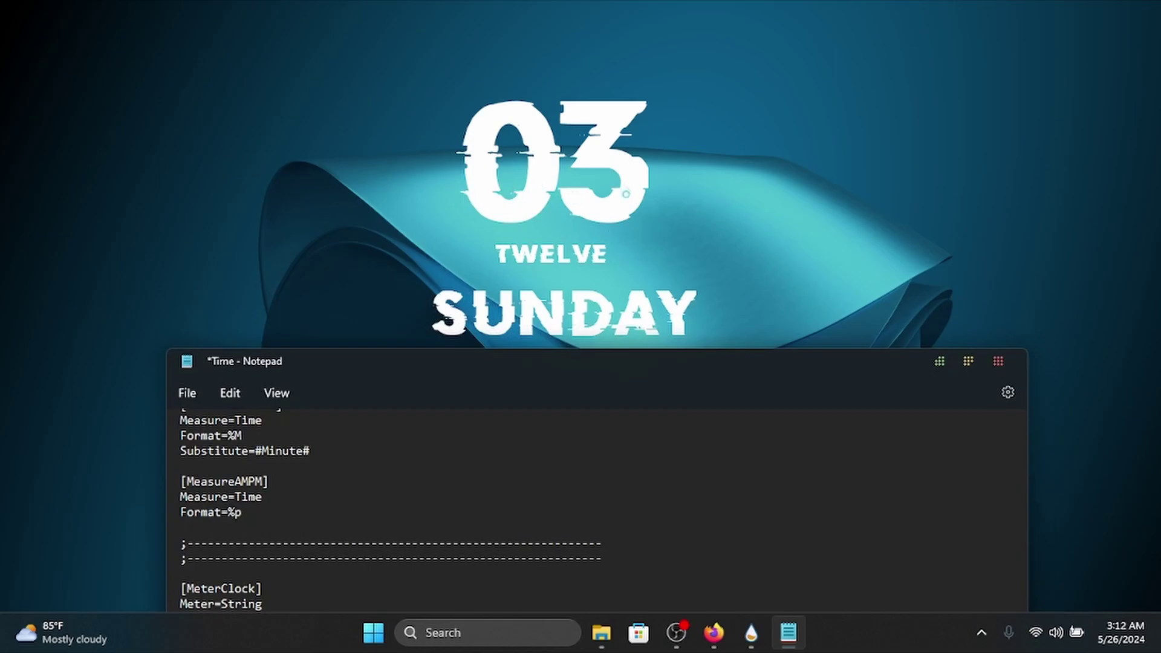
drag(552, 378, 552, 100)
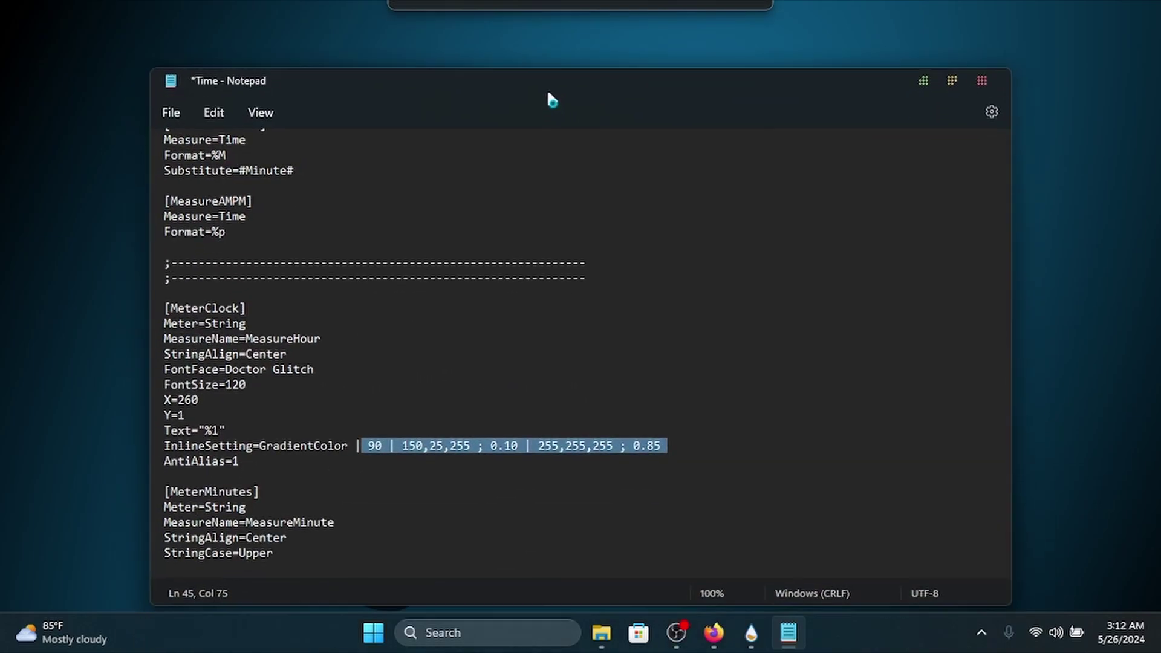
Save and close the Time configuration and refresh the Glitch clock skin to apply the gradient color.
click(172, 113)
mouse_move(170, 120)
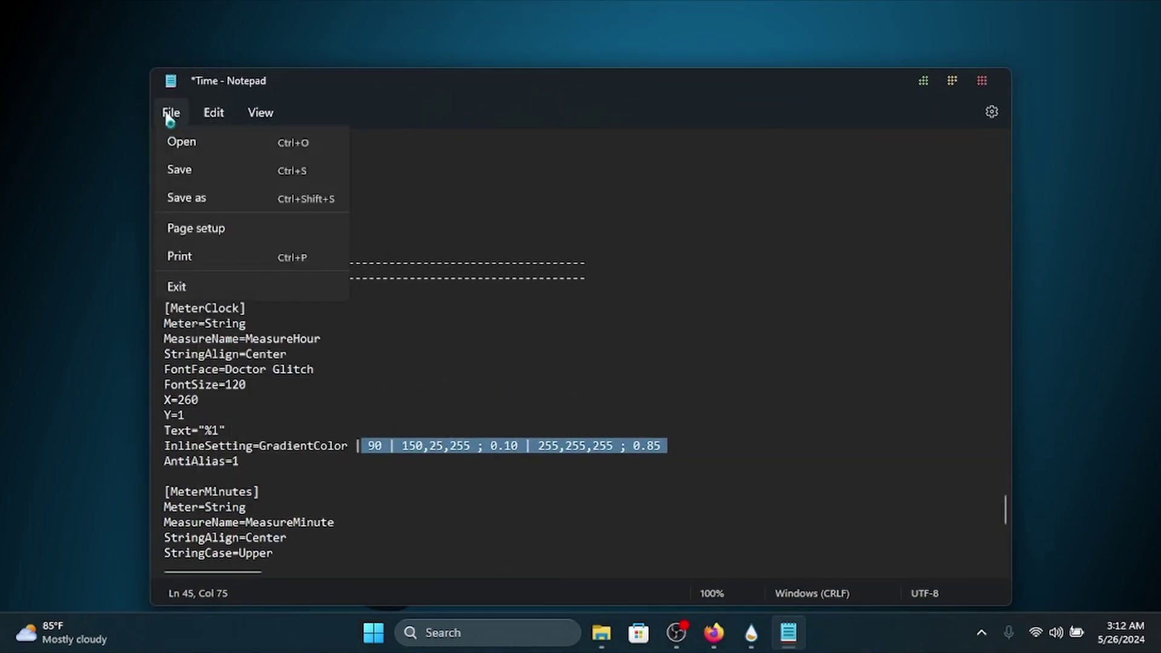
click(189, 225)
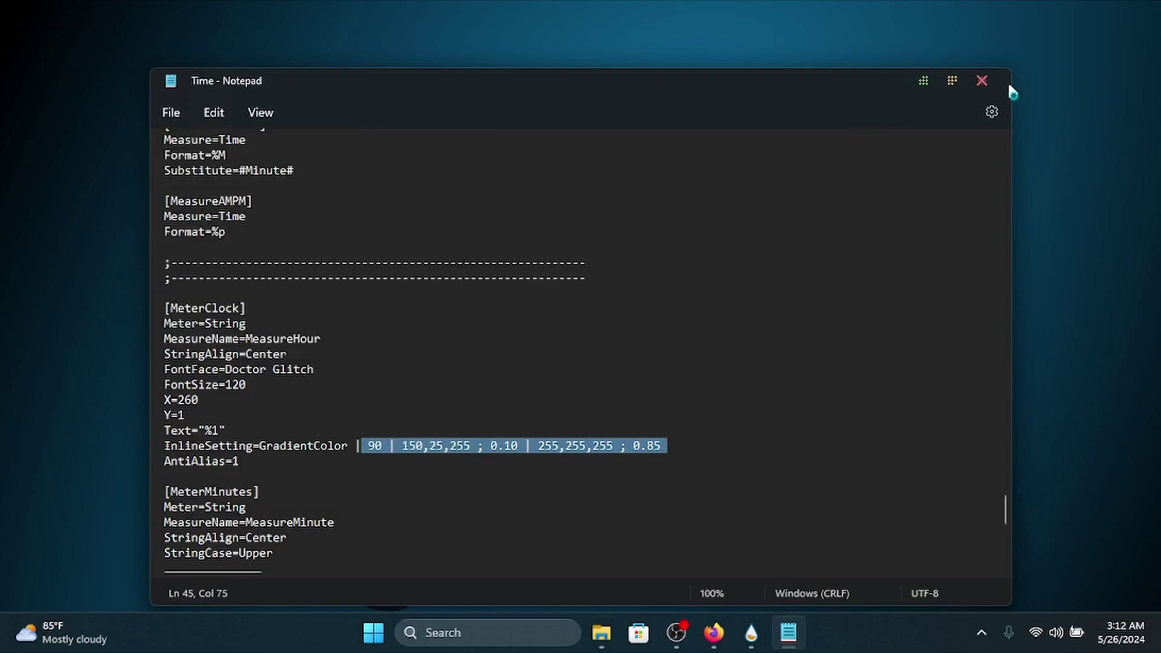
click(984, 81)
right_click(618, 171)
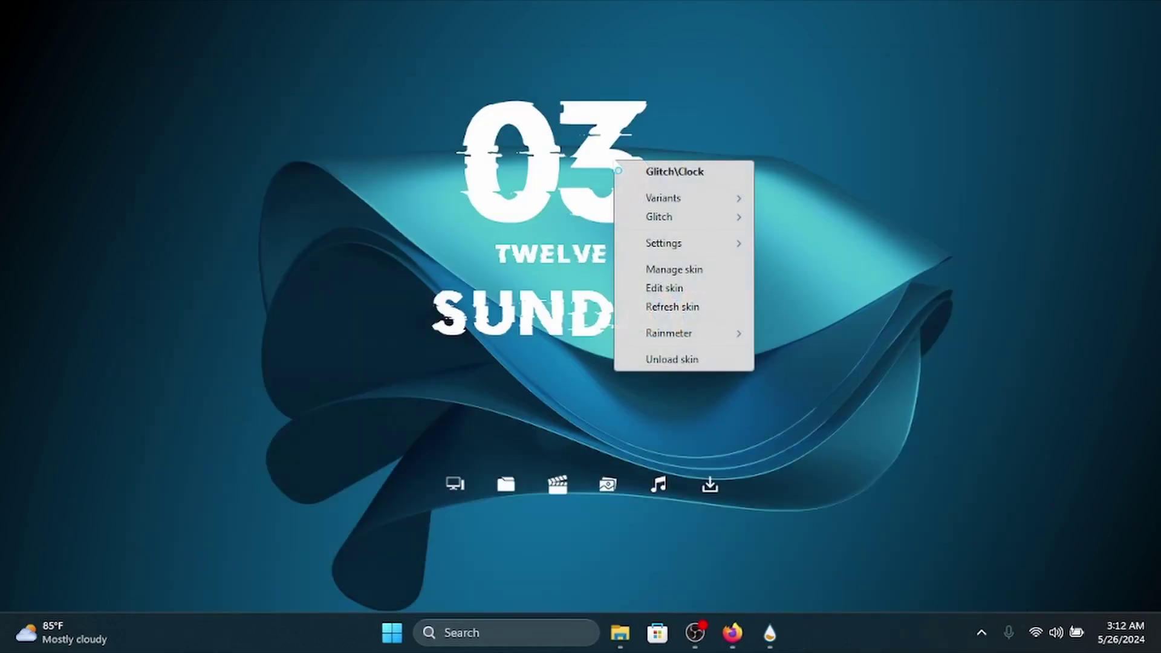
click(682, 307)
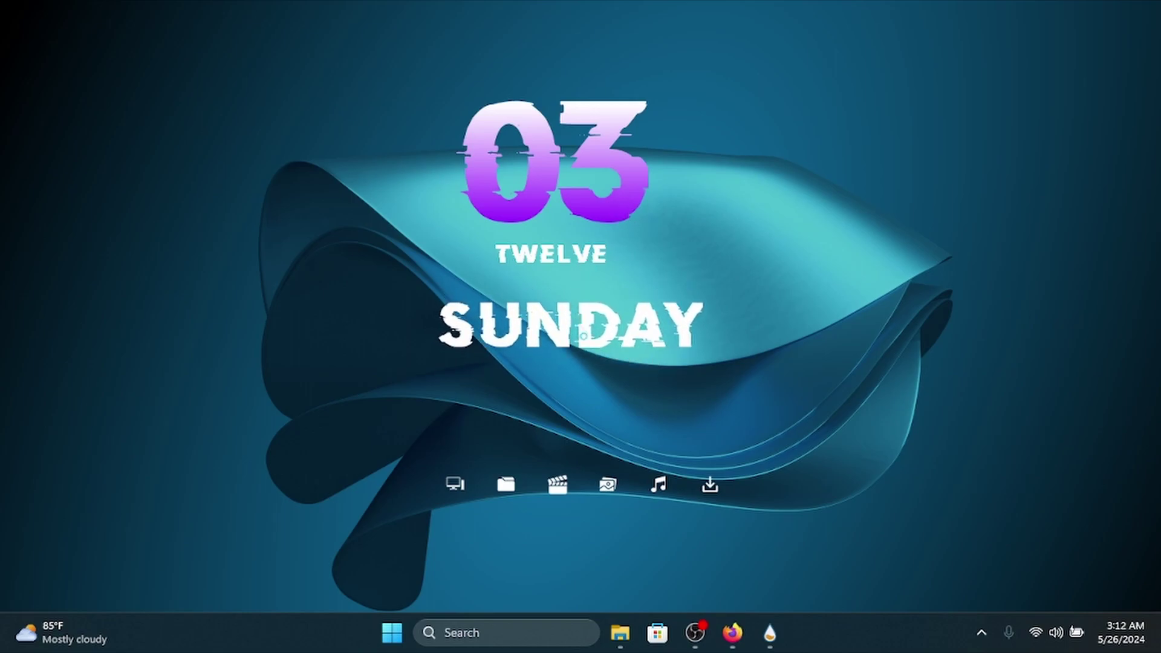
Glance at the active skins in the Rainmeter manager and check the blue color code for Rainmeter in Firefox.
click(769, 633)
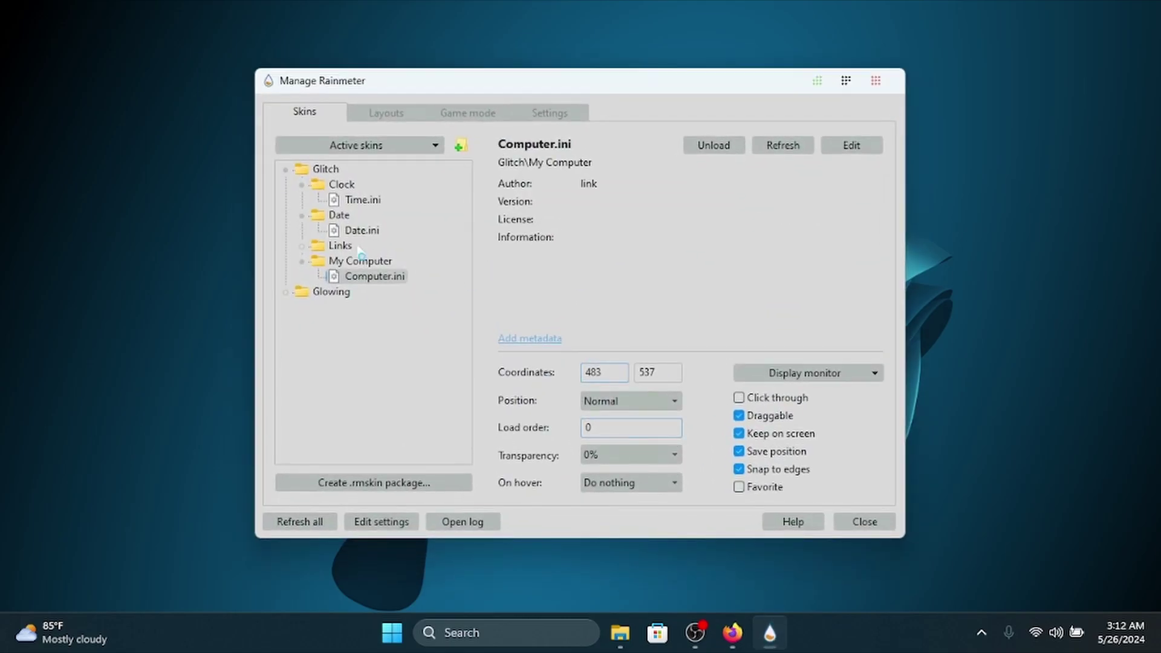
click(817, 81)
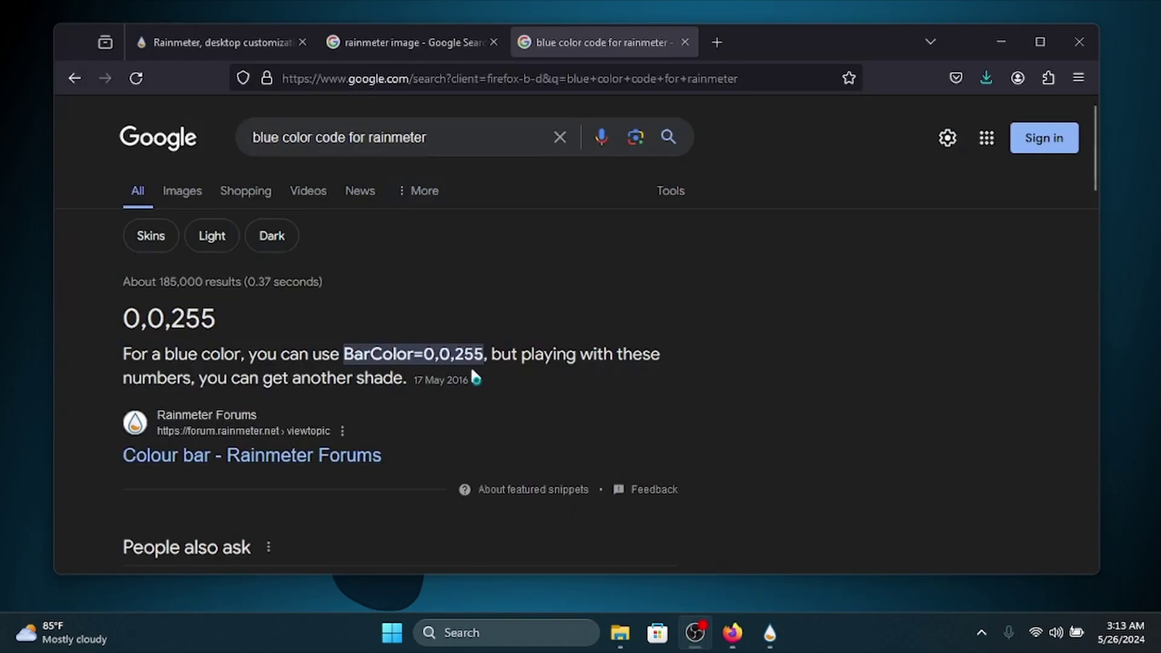
key(alt+Tab)
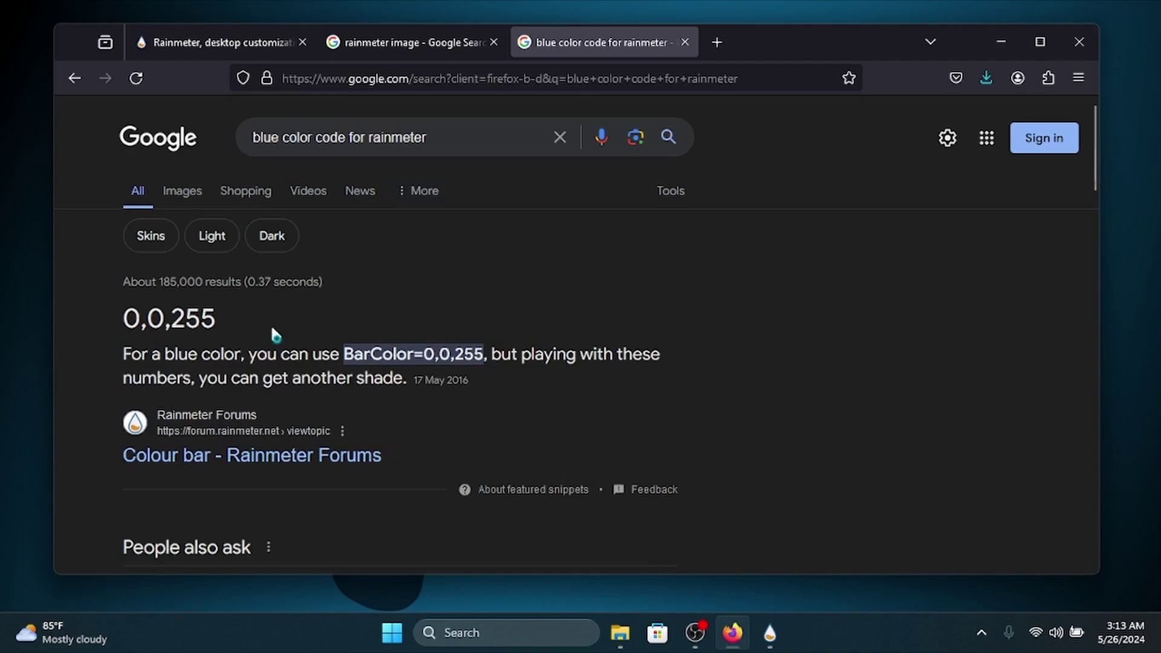
click(1000, 42)
Reopen the clock skin's Time configuration, set the first [MeterClock] GradientColor value to 0,0,255, and close the saved file.
right_click(627, 170)
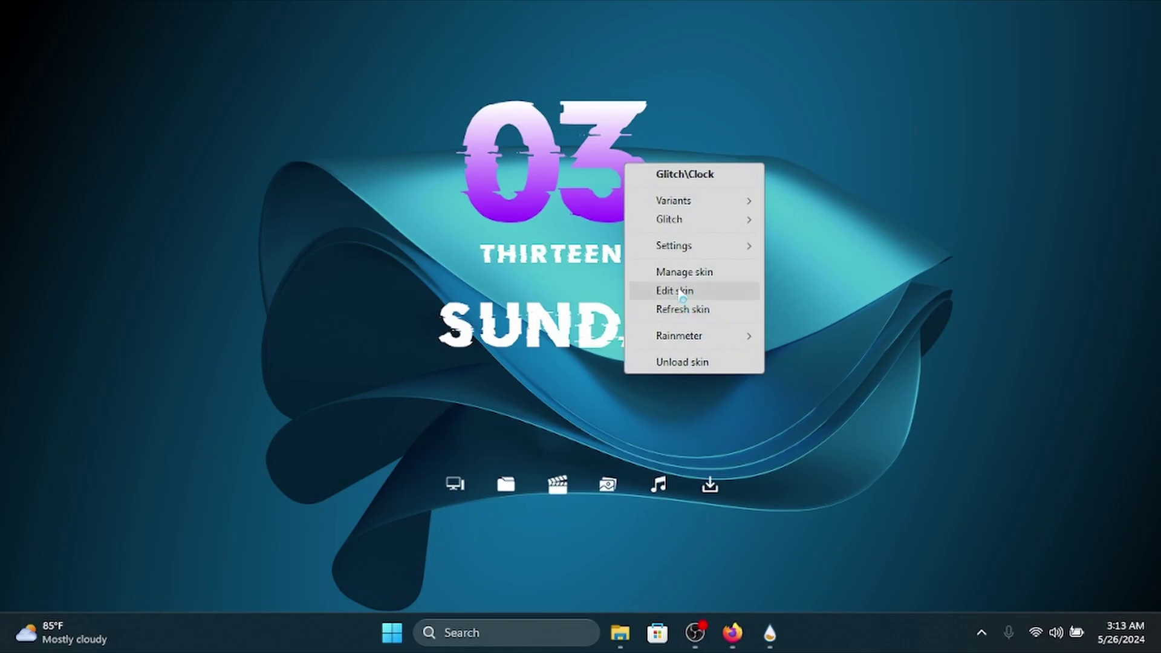
click(637, 292)
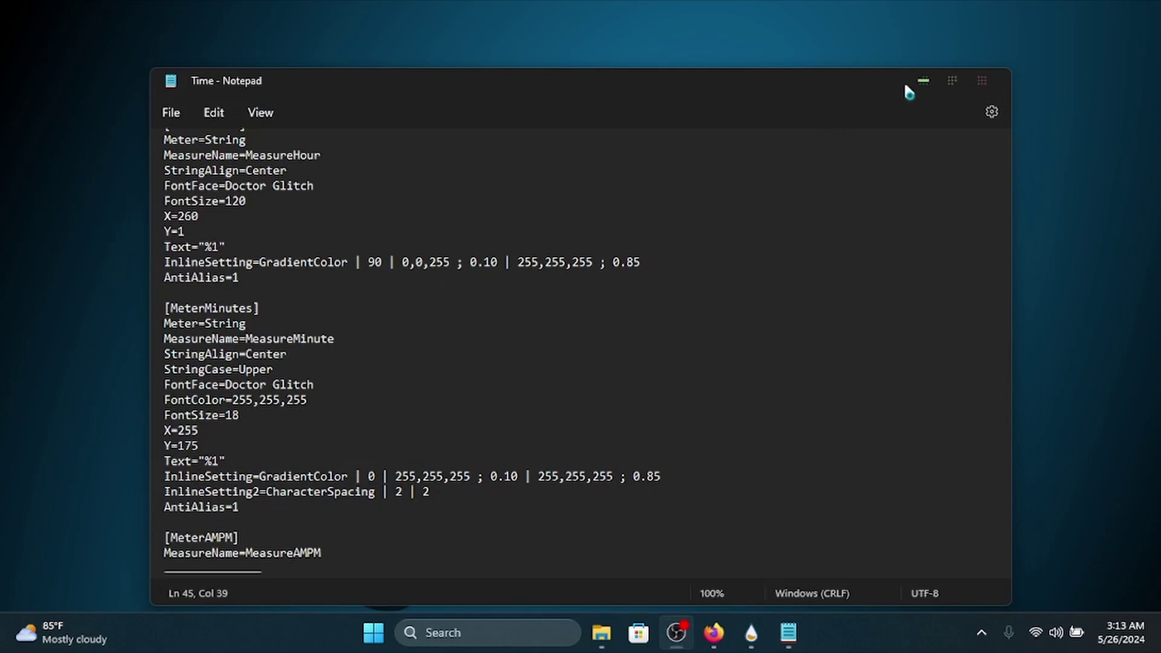
click(982, 81)
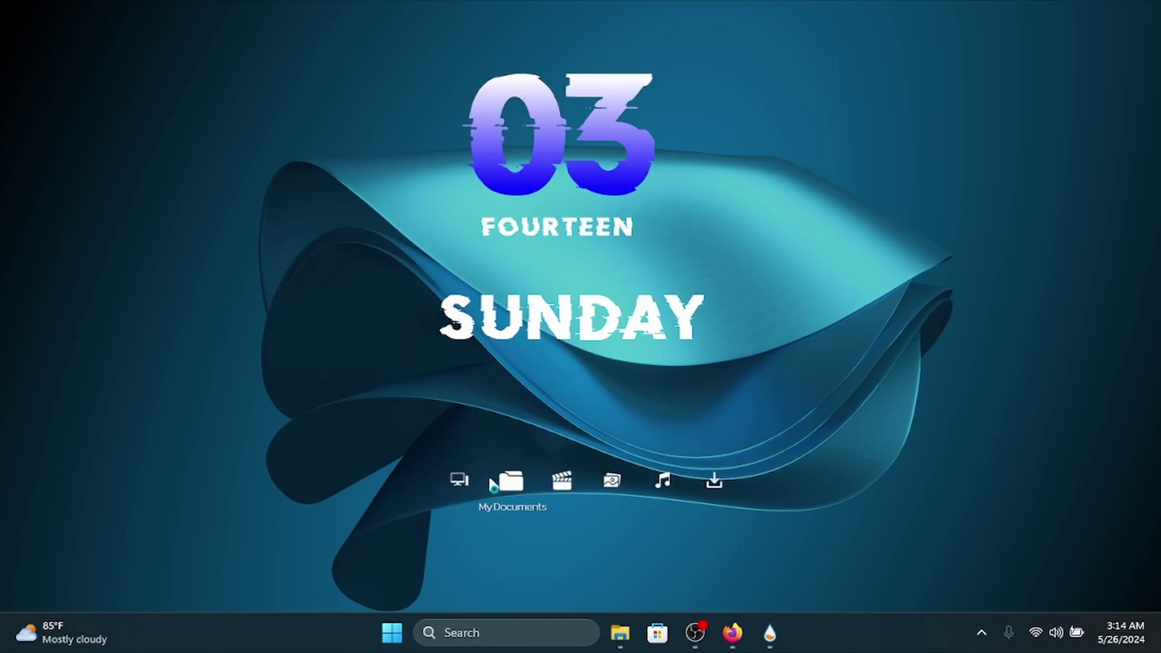
Open the Glitch My Computer skin's Computer configuration, skim its text-size sections and close it.
right_click(469, 486)
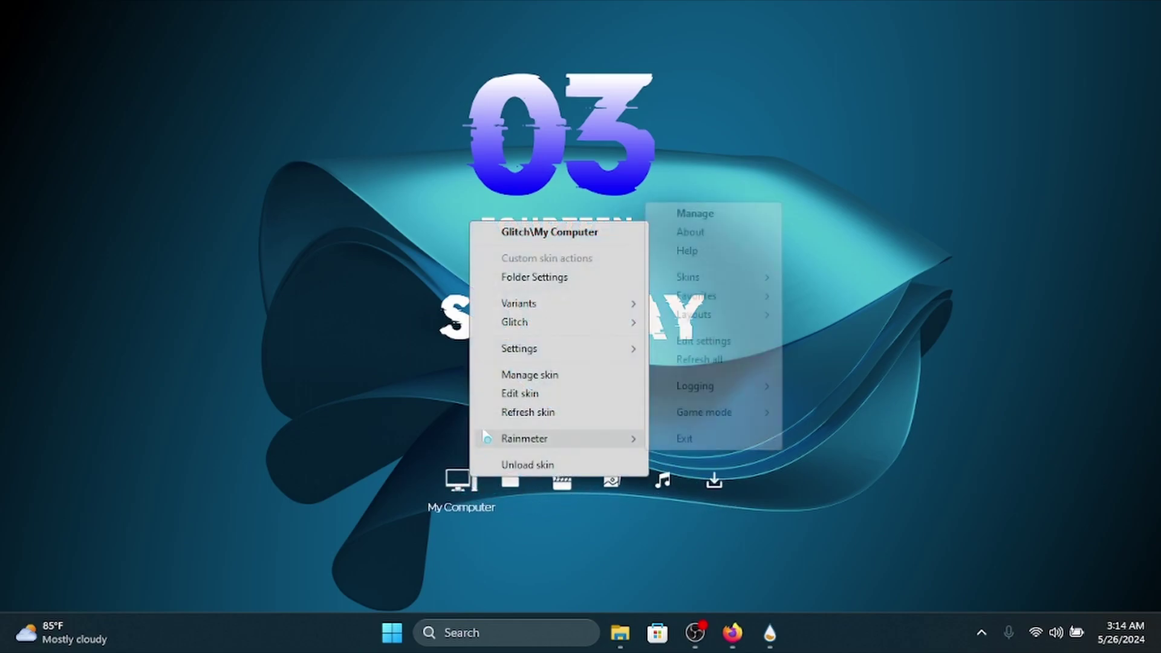
click(511, 392)
scroll(555, 279, down, 20)
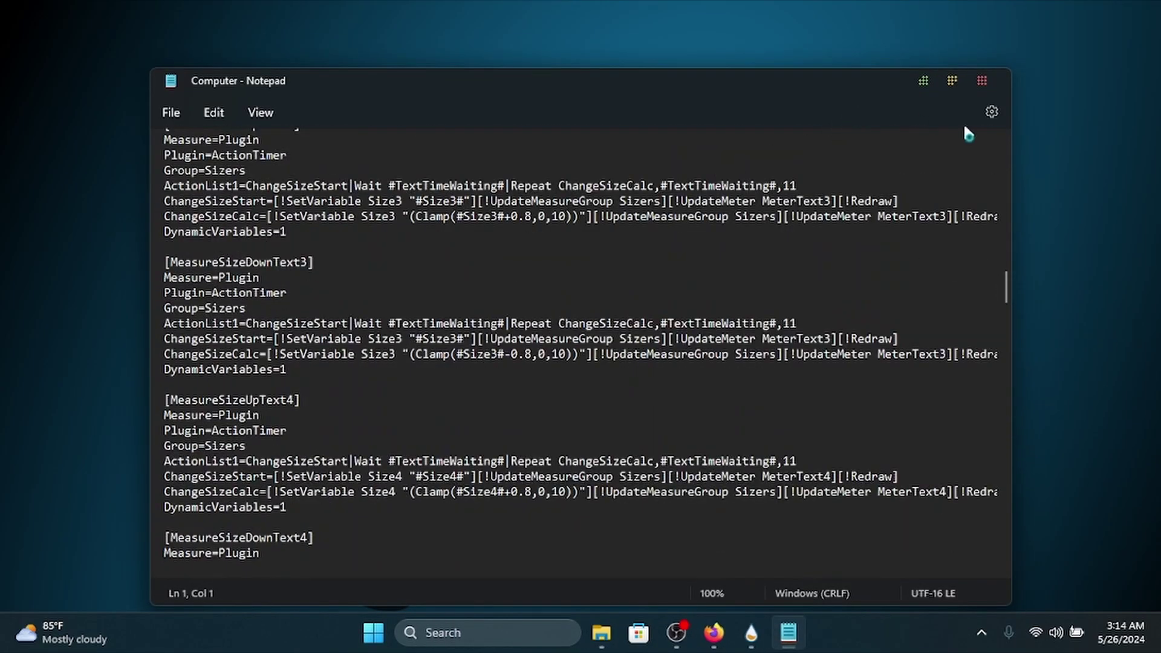
click(983, 83)
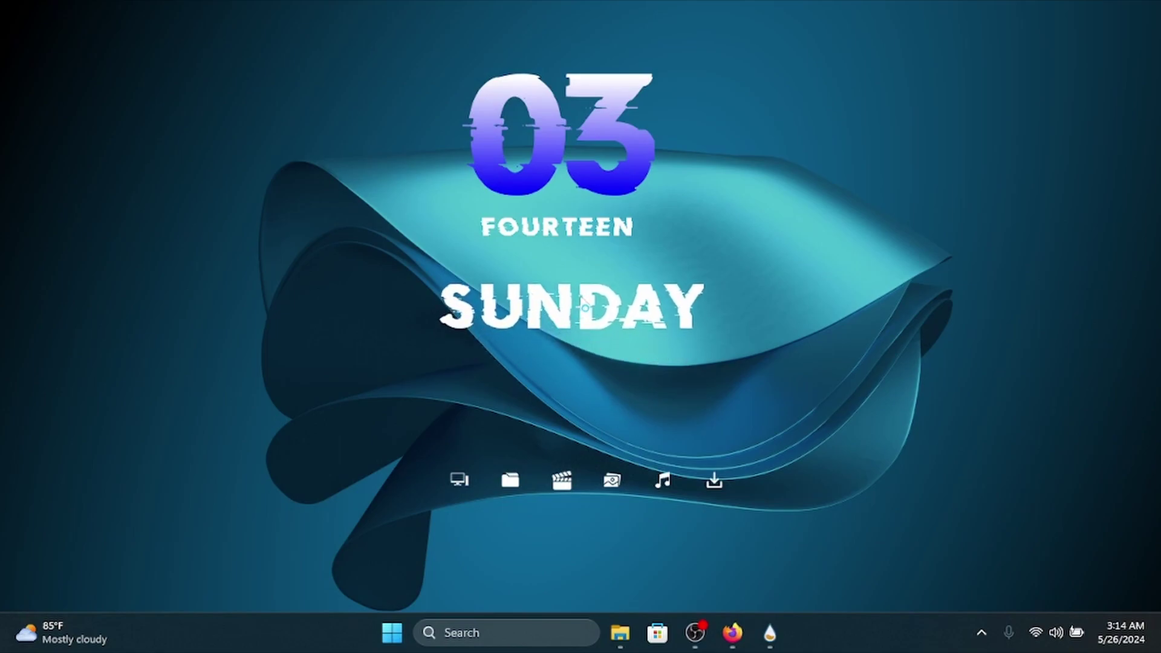
Reopen the Computer configuration and examine its variables and the MeasureSize1 to MeasureSize6 sections for color settings.
right_click(570, 481)
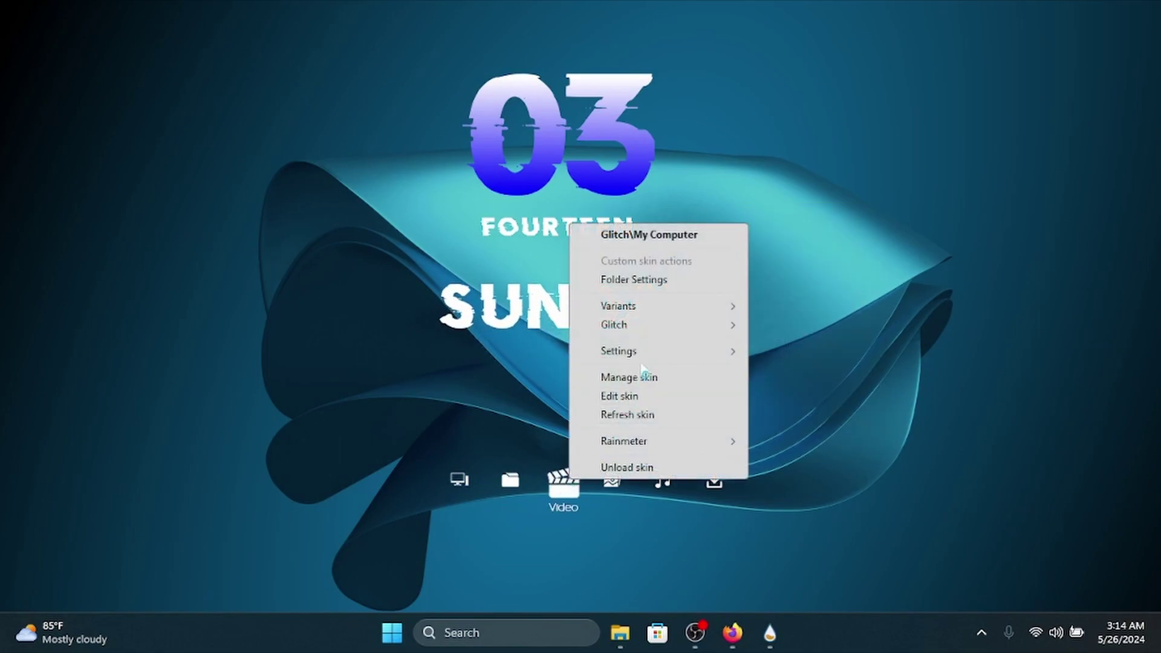
click(631, 397)
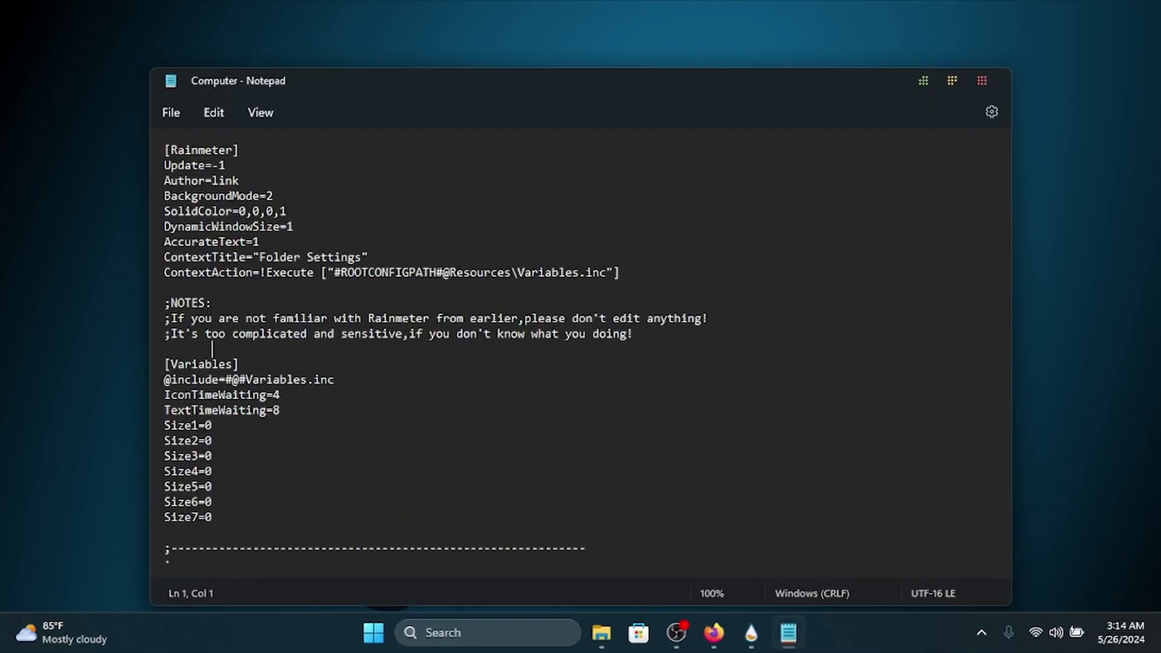
scroll(257, 363, down, 1)
scroll(258, 363, down, 14)
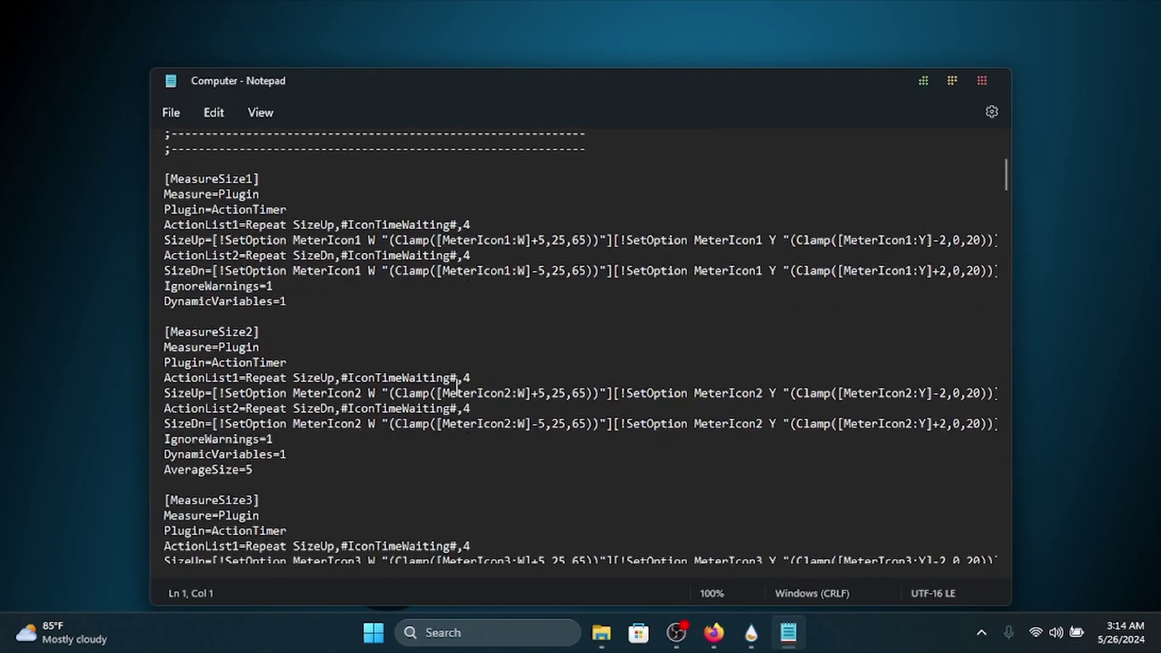
scroll(465, 391, down, 6)
scroll(466, 412, down, 4)
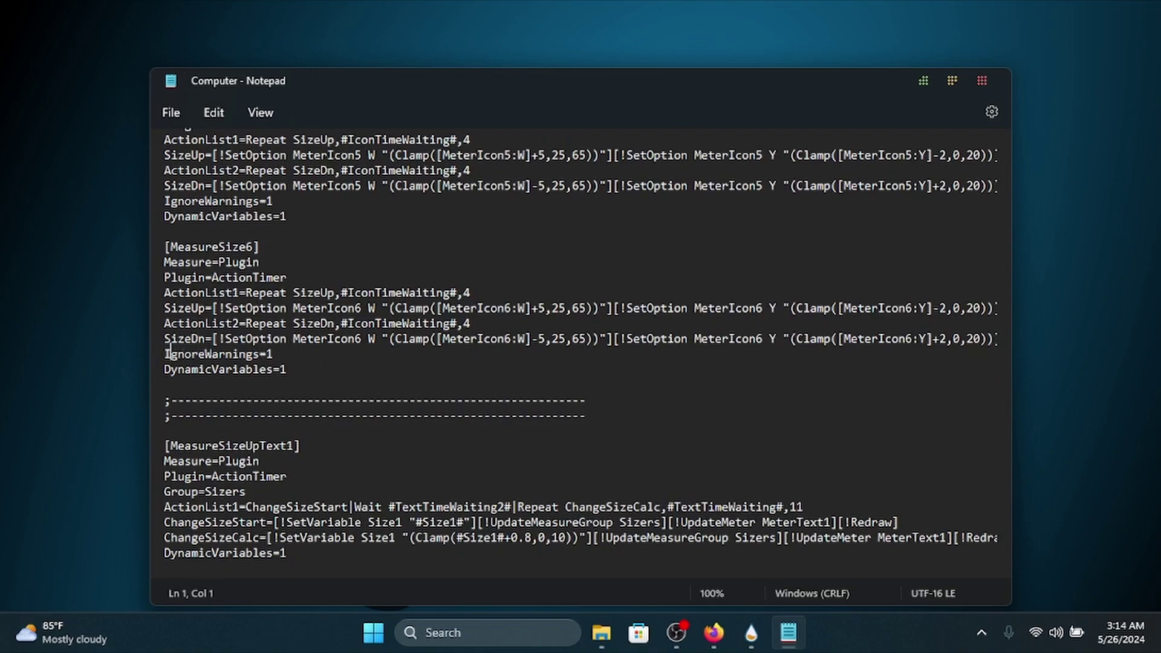
drag(163, 369, 273, 370)
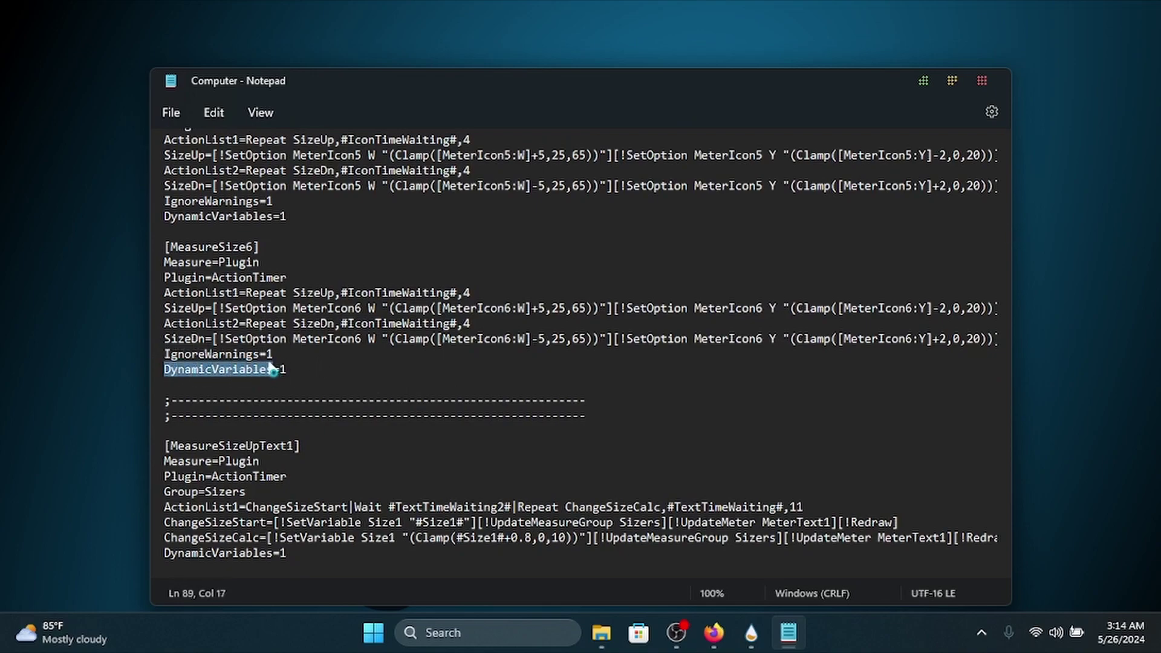
Recheck the blue color code in Firefox, then skim the configuration's MeasureSizeUpText and MeasureSizeDownText sections and minimize the editor.
click(714, 633)
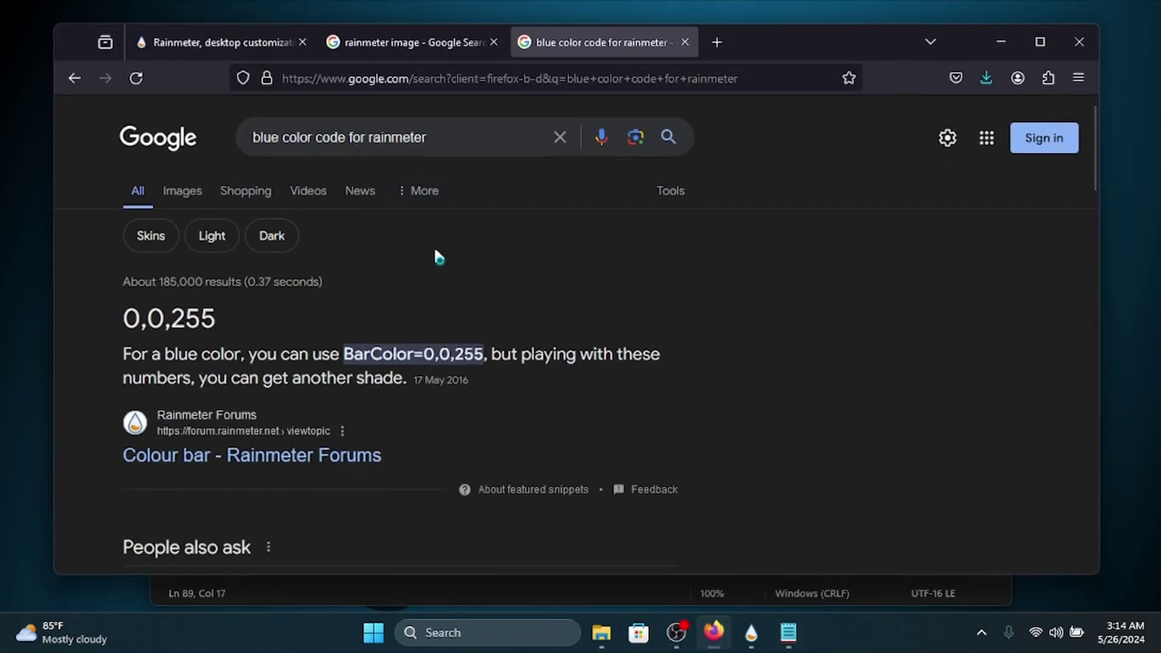
click(1001, 41)
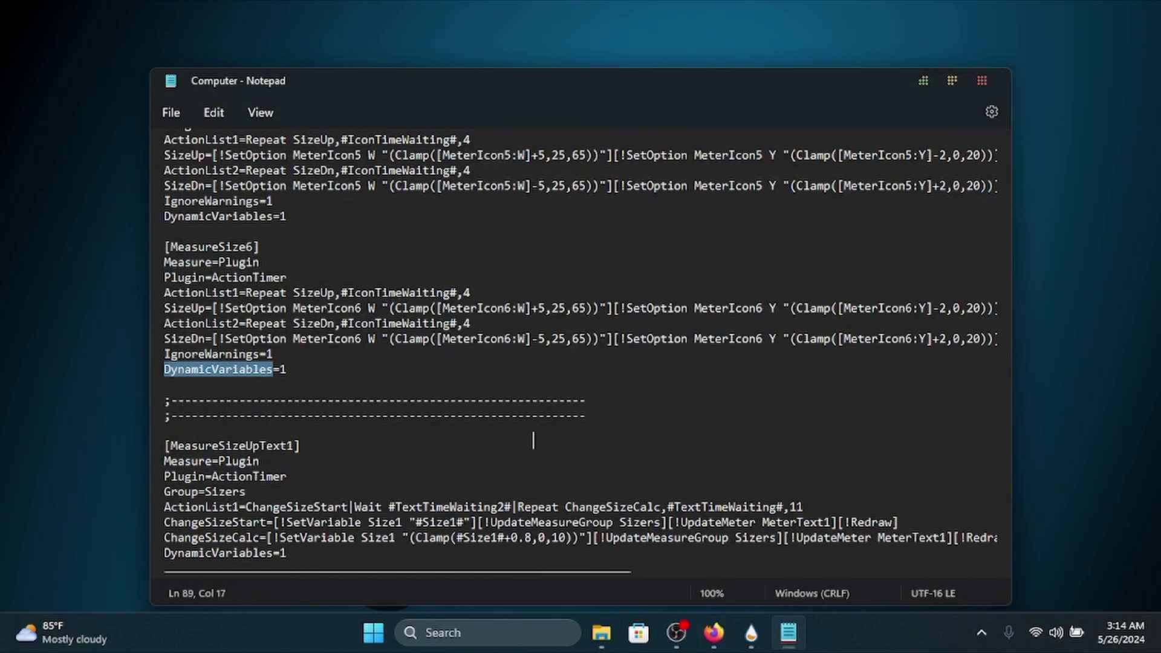
scroll(511, 375, down, 10)
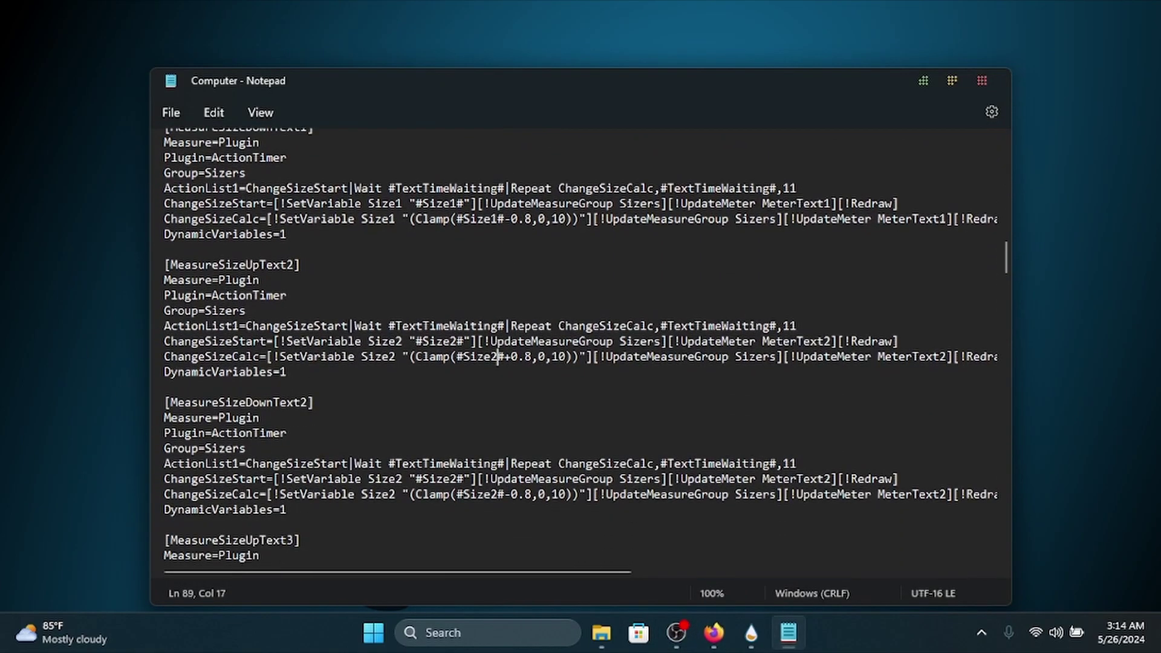
scroll(250, 420, down, 10)
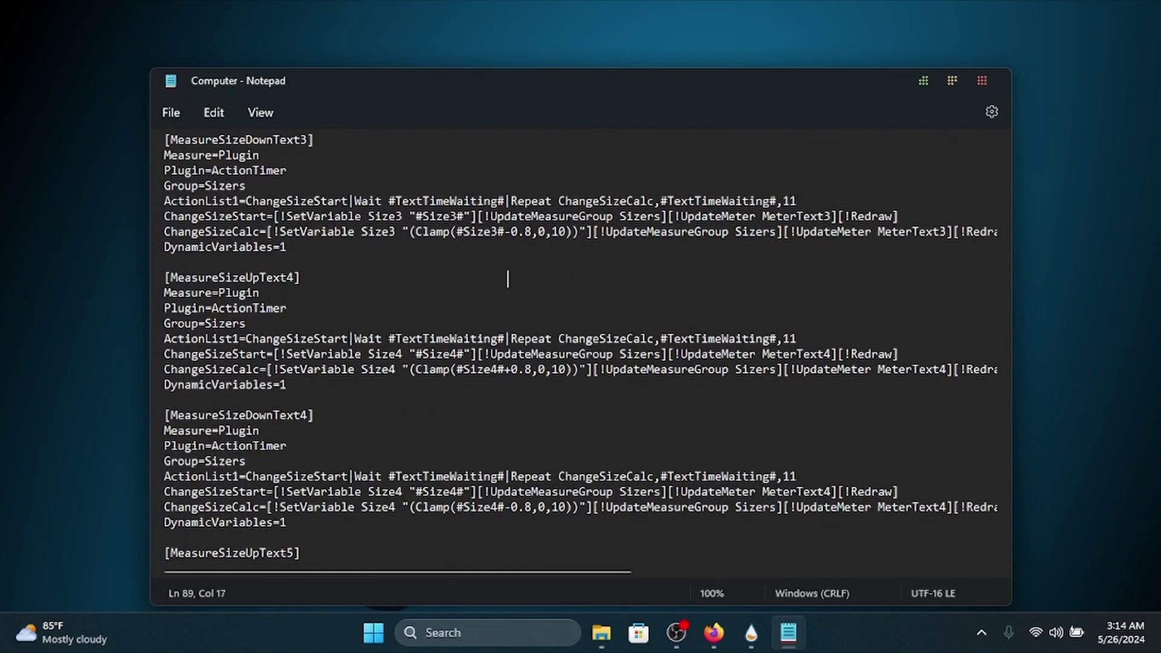
scroll(662, 282, down, 5)
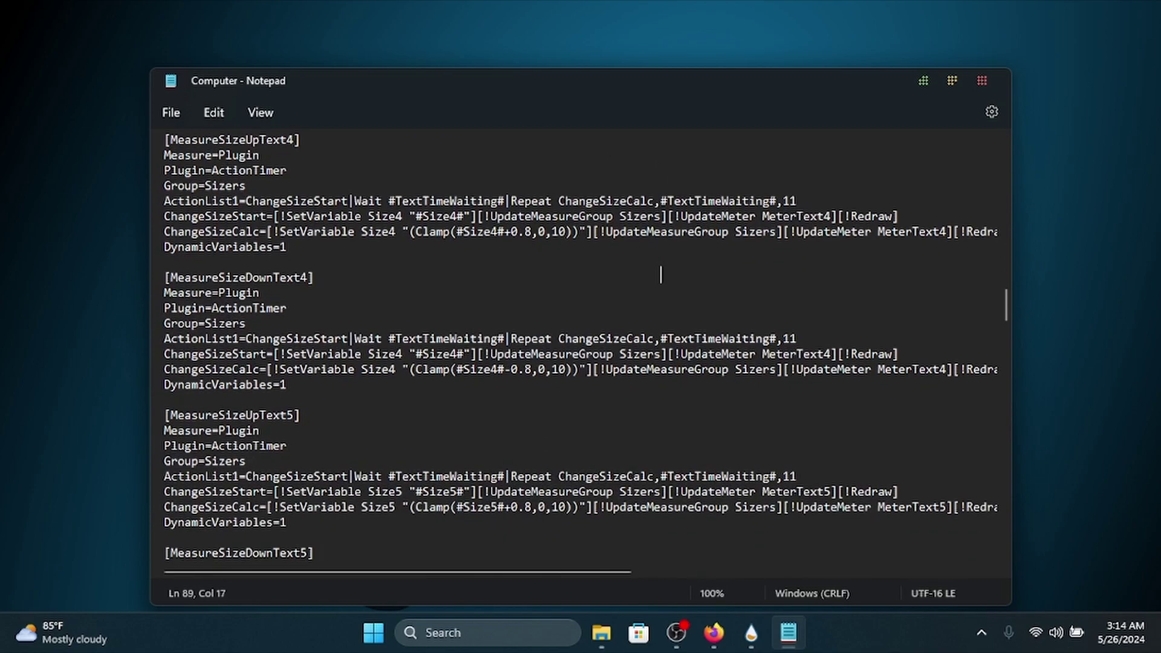
click(924, 81)
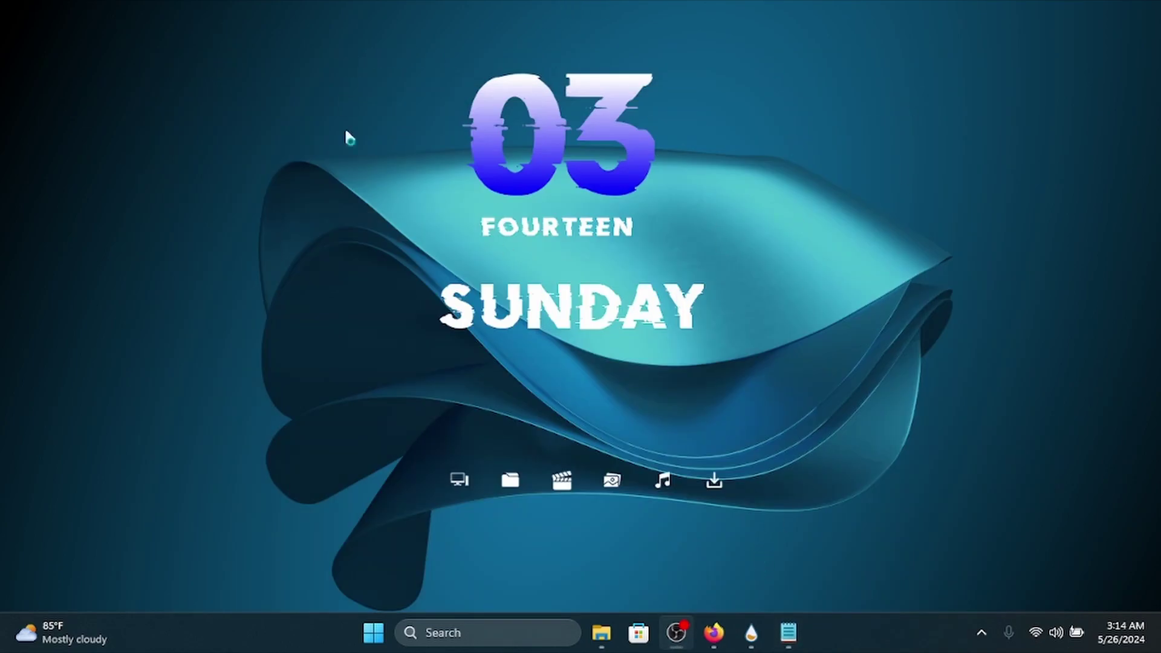
Move the shortcut row slightly higher toward the weekday skin and bring up the Pictures folder in File Explorer.
drag(640, 481, 632, 457)
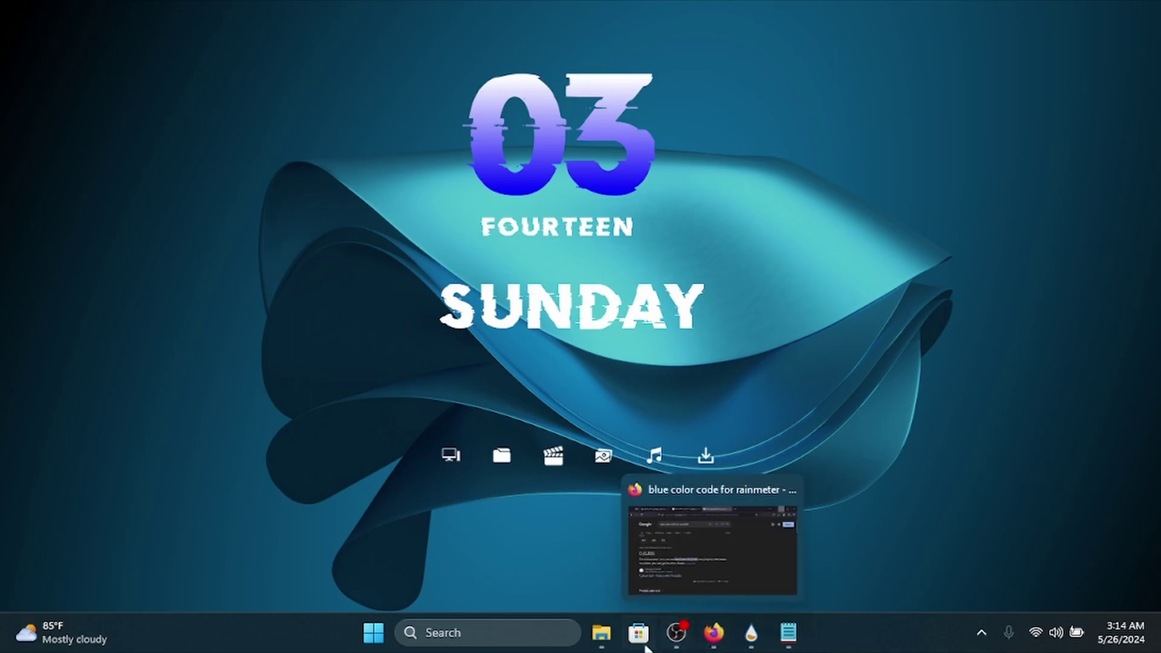
mouse_move(601, 633)
click(601, 458)
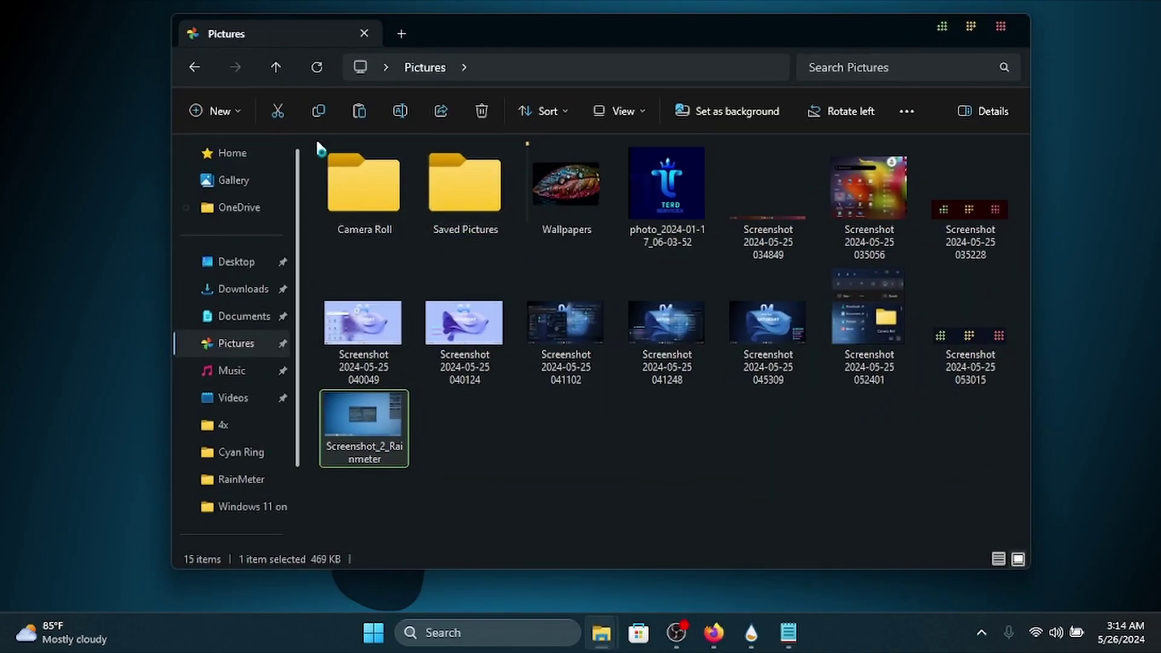
Look through the Desktop, Pictures and Music folders and return to Desktop.
click(238, 269)
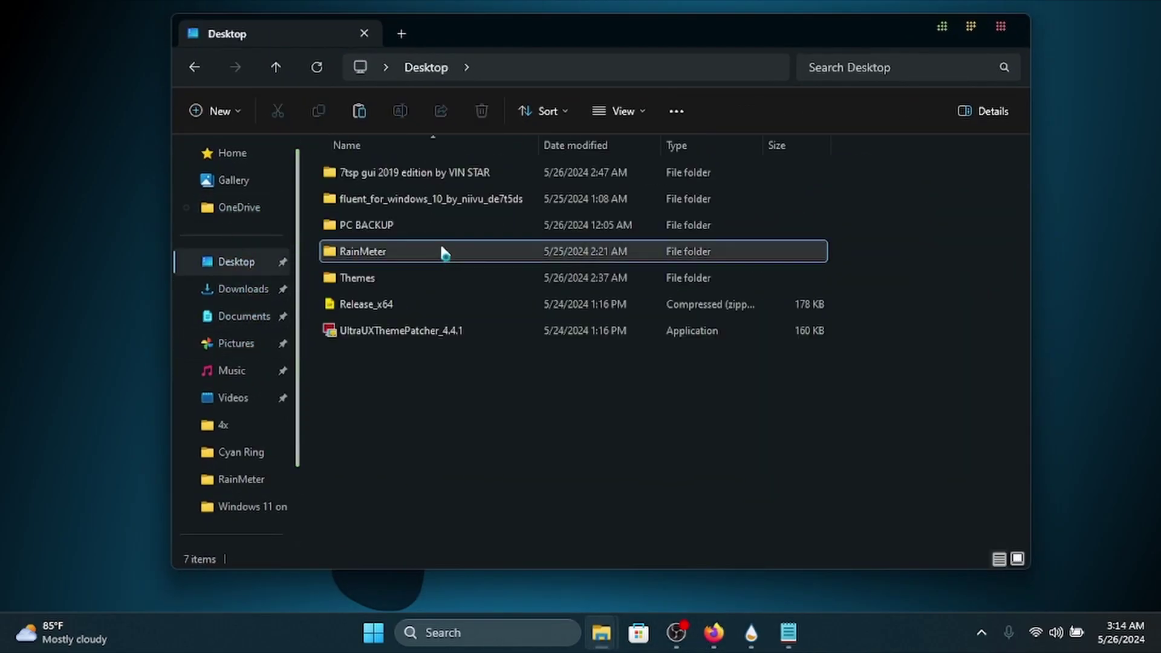
click(246, 342)
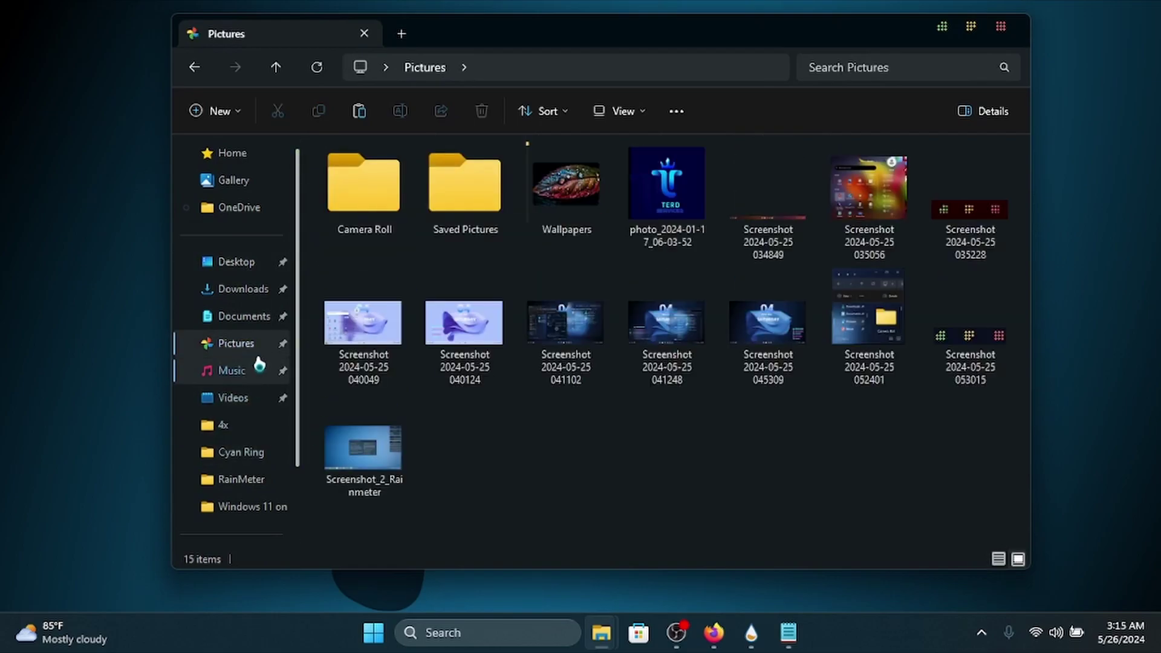
click(230, 371)
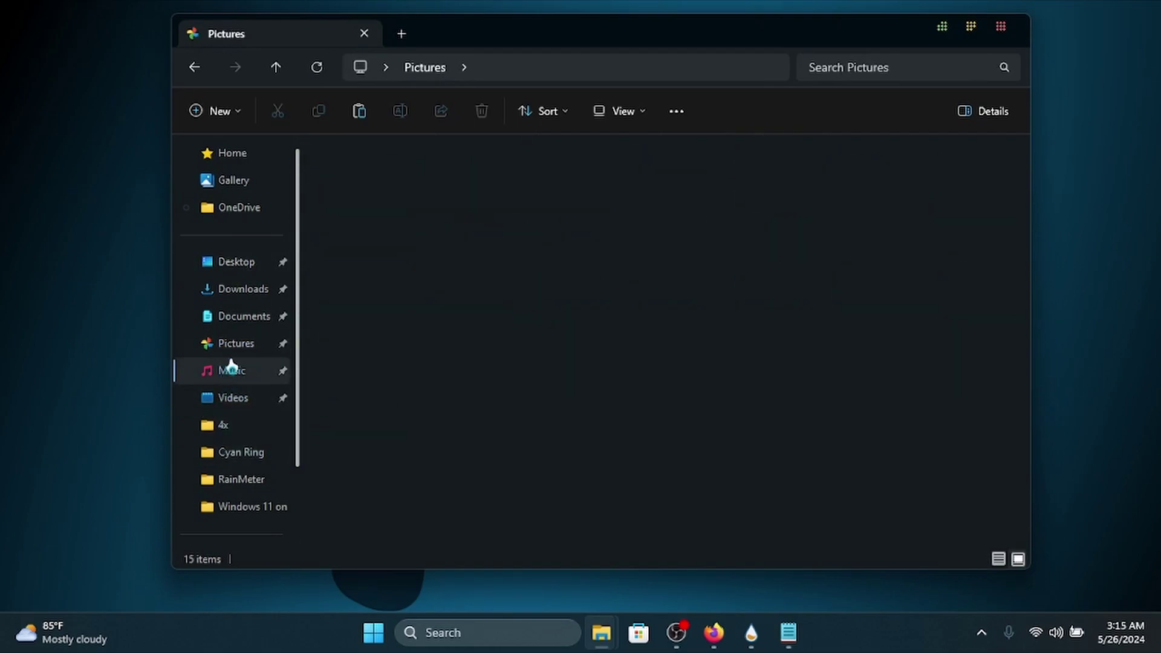
click(235, 261)
scroll(231, 508, down, 2)
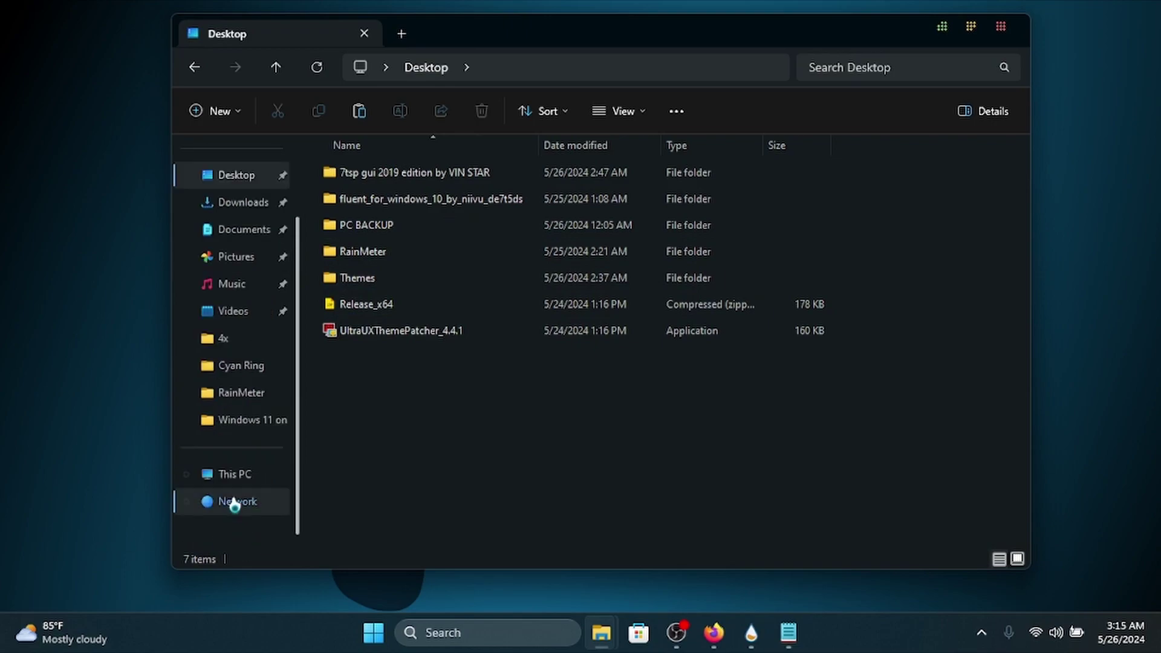
Browse to the PC BACKUP folder in the Galaxy A52's internal storage, check its contents and dismiss the file window.
click(235, 474)
click(393, 177)
double_click(484, 195)
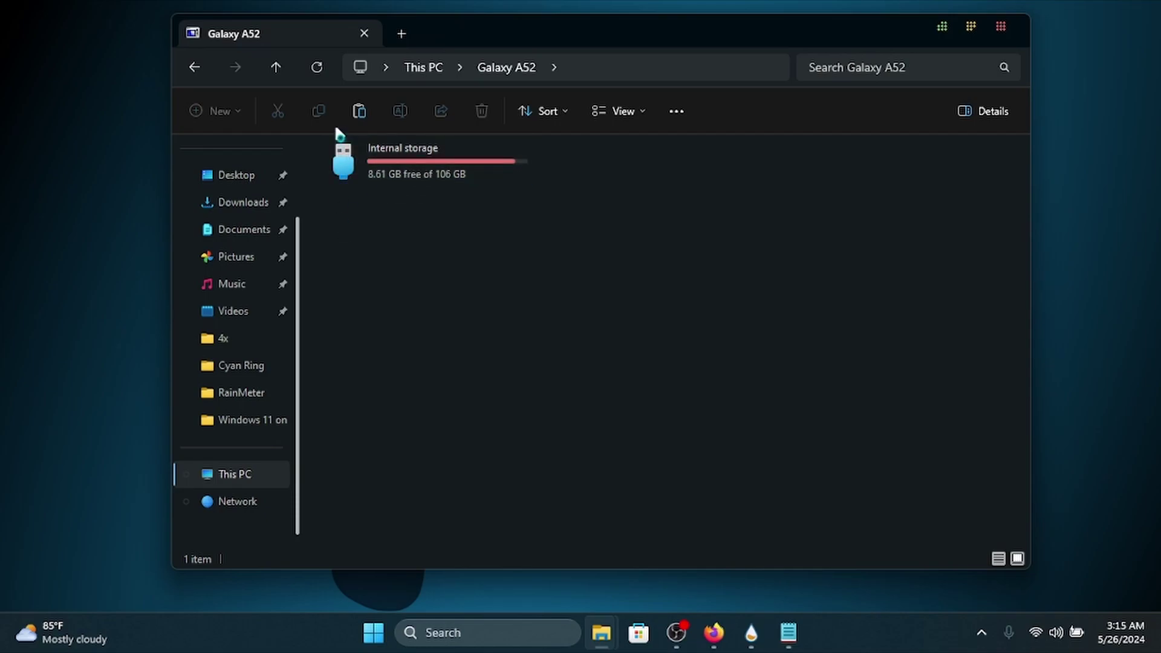
double_click(369, 176)
double_click(811, 322)
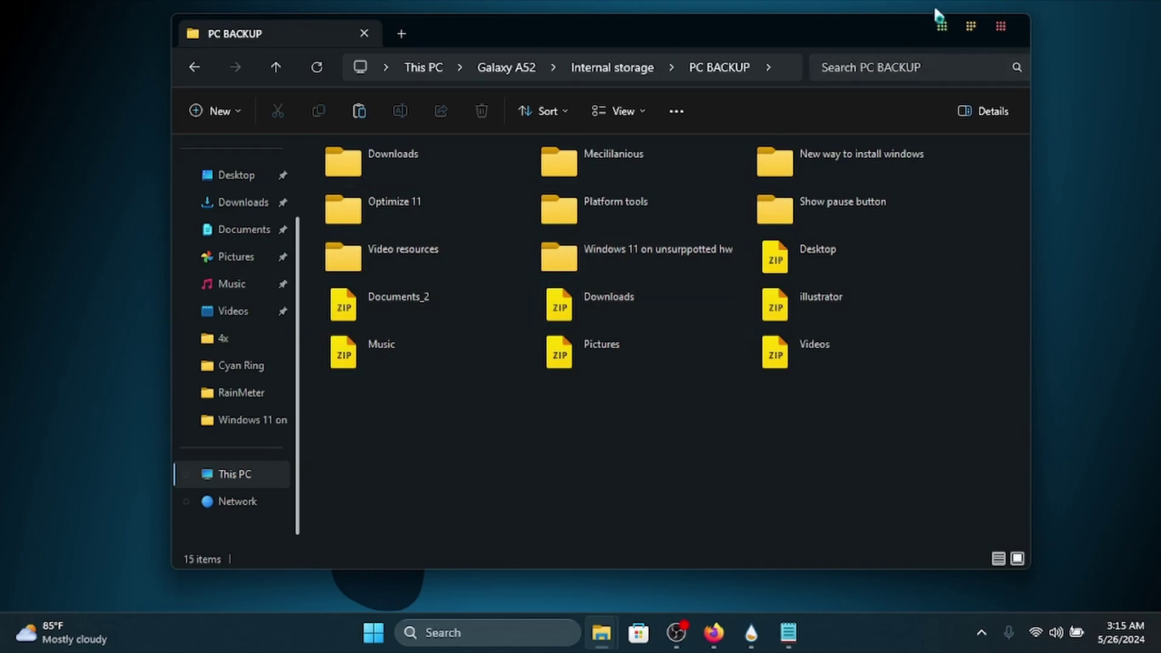
click(1008, 39)
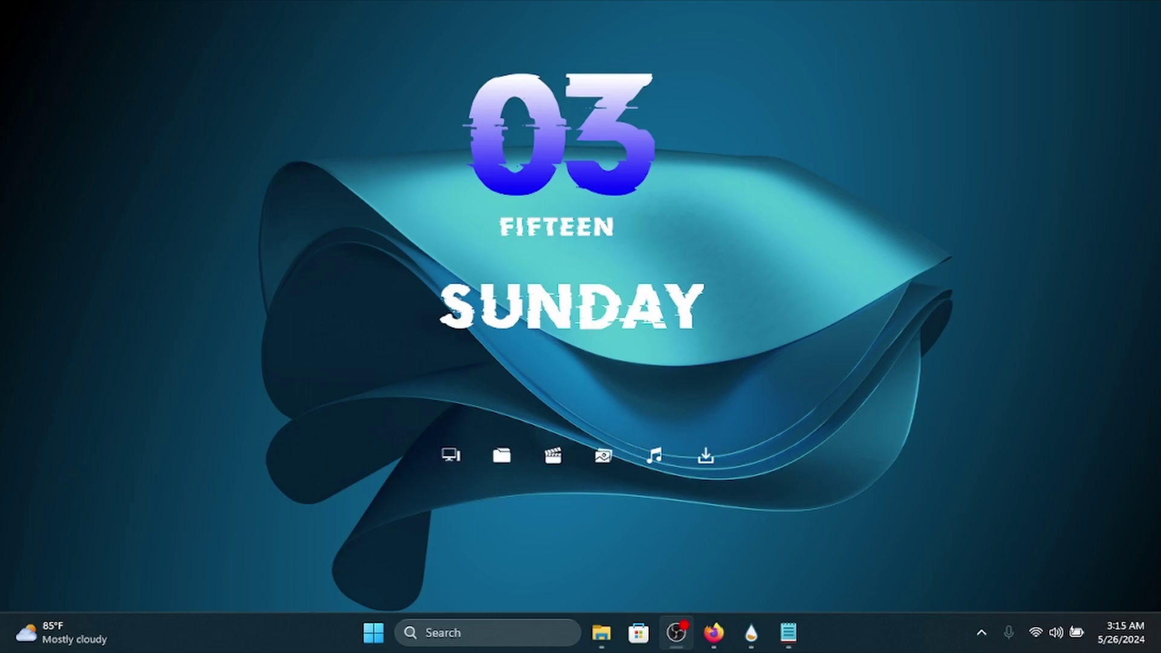
Look through the Start menu's pinned items and full app list, check the RainMeter folder and return to the desktop.
click(374, 632)
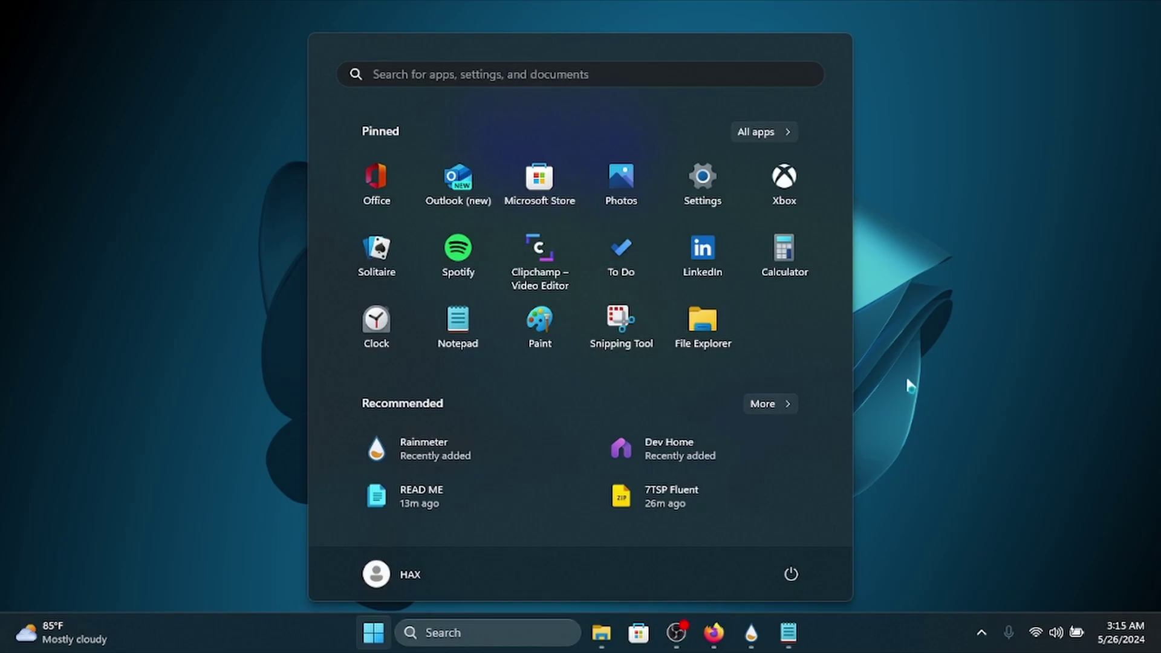
click(765, 132)
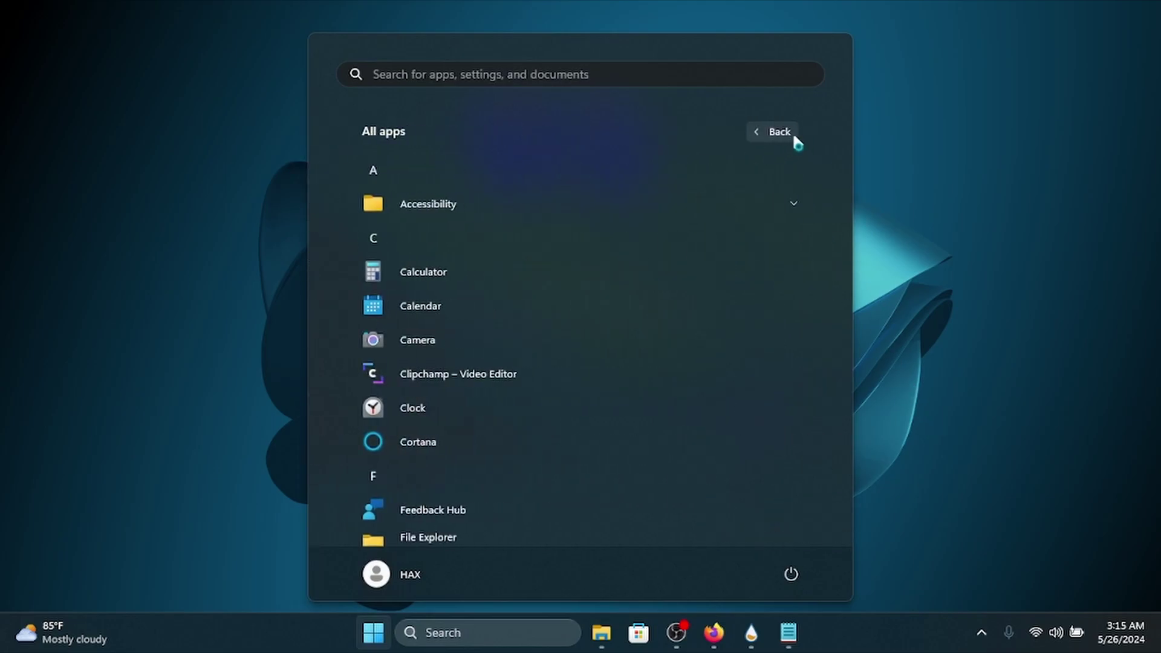
click(793, 131)
click(990, 547)
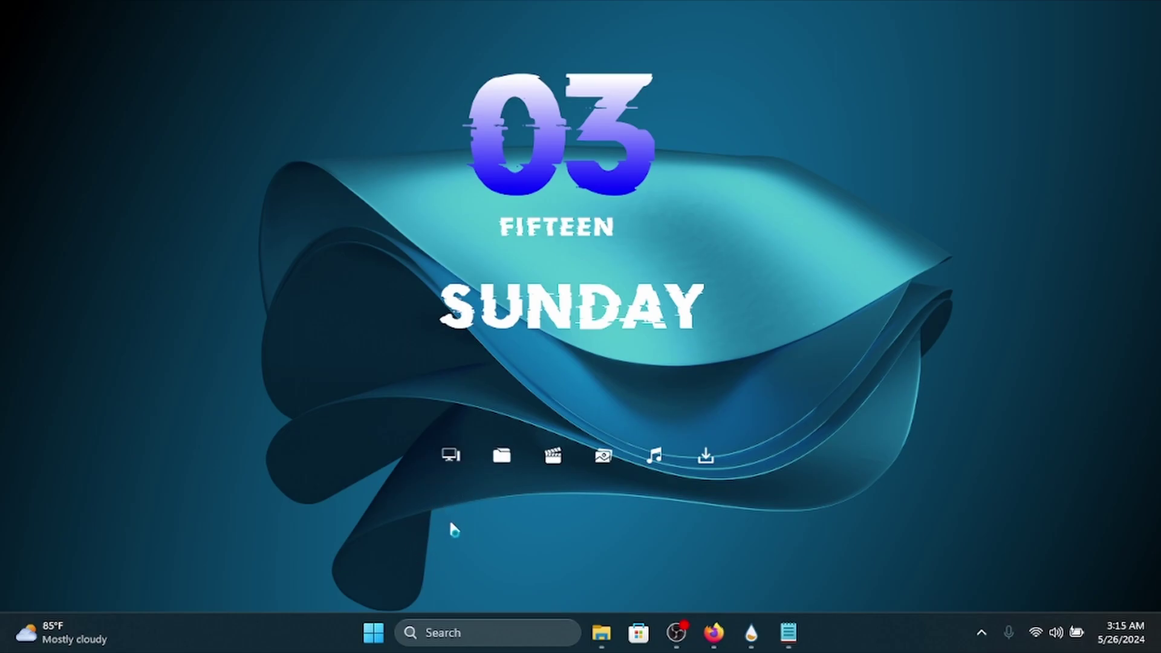
click(602, 632)
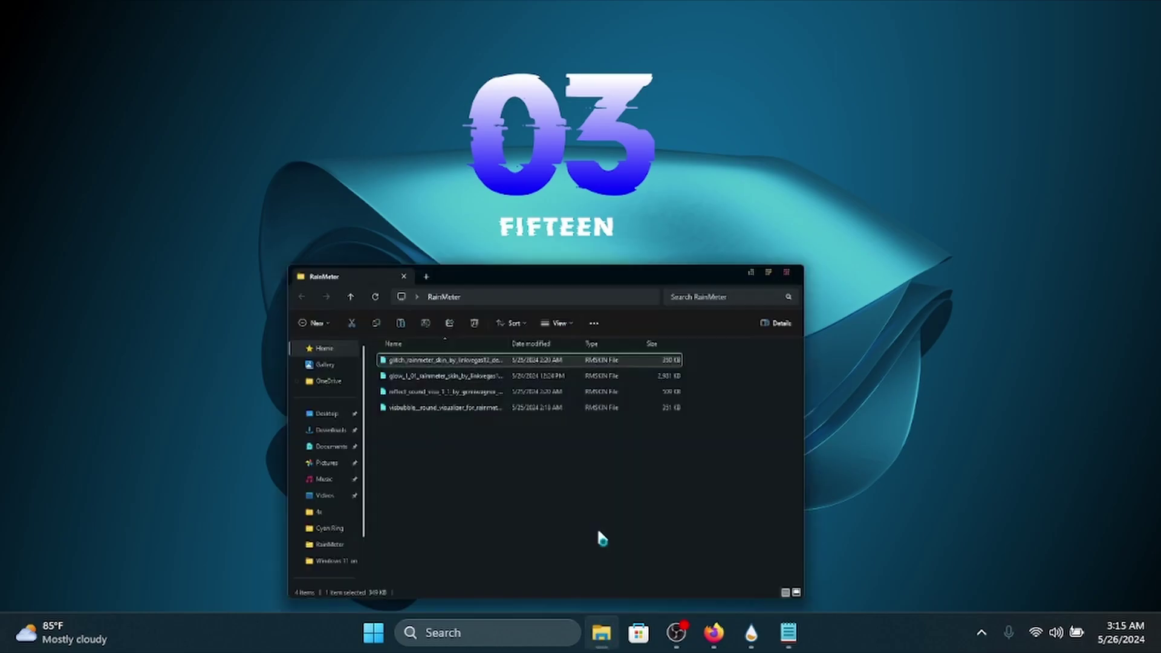
click(859, 48)
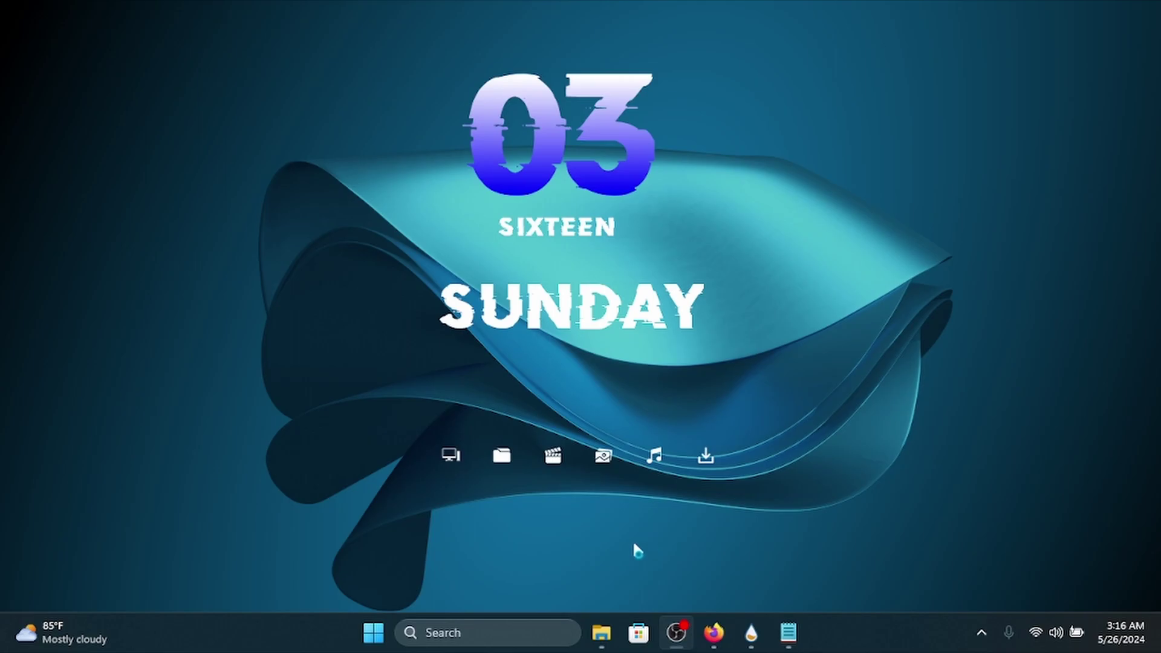
Switch to Firefox, search for "nexus dock" in a new tab and open the Winstep Nexus Dock and Nexus Ultimate page.
click(714, 633)
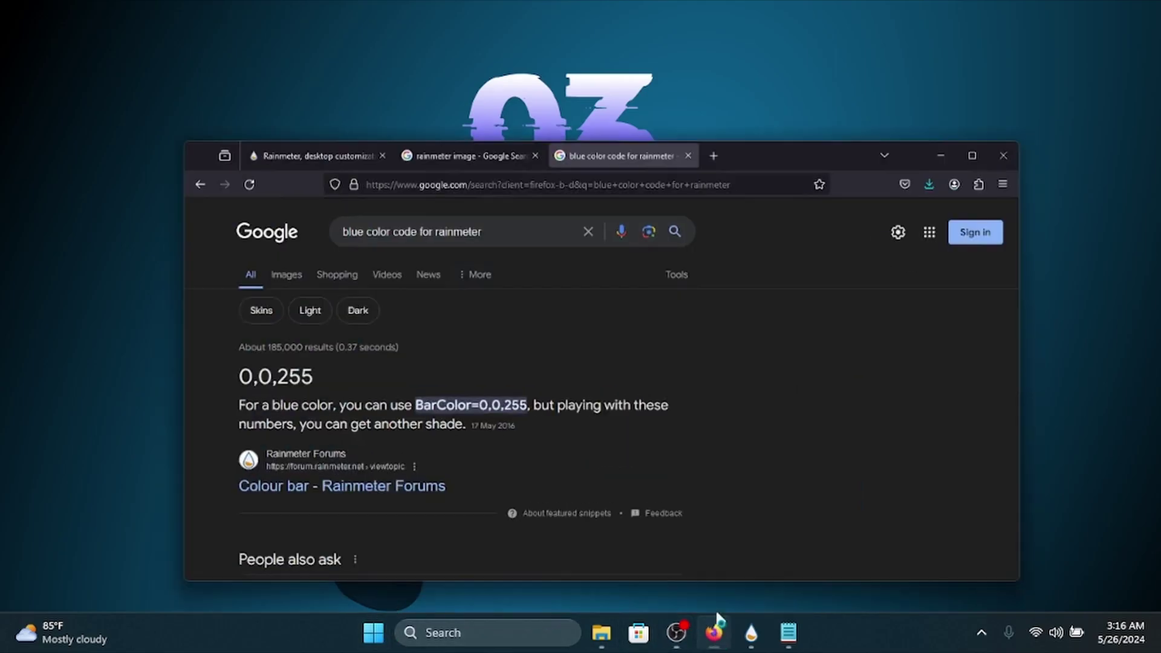
click(717, 42)
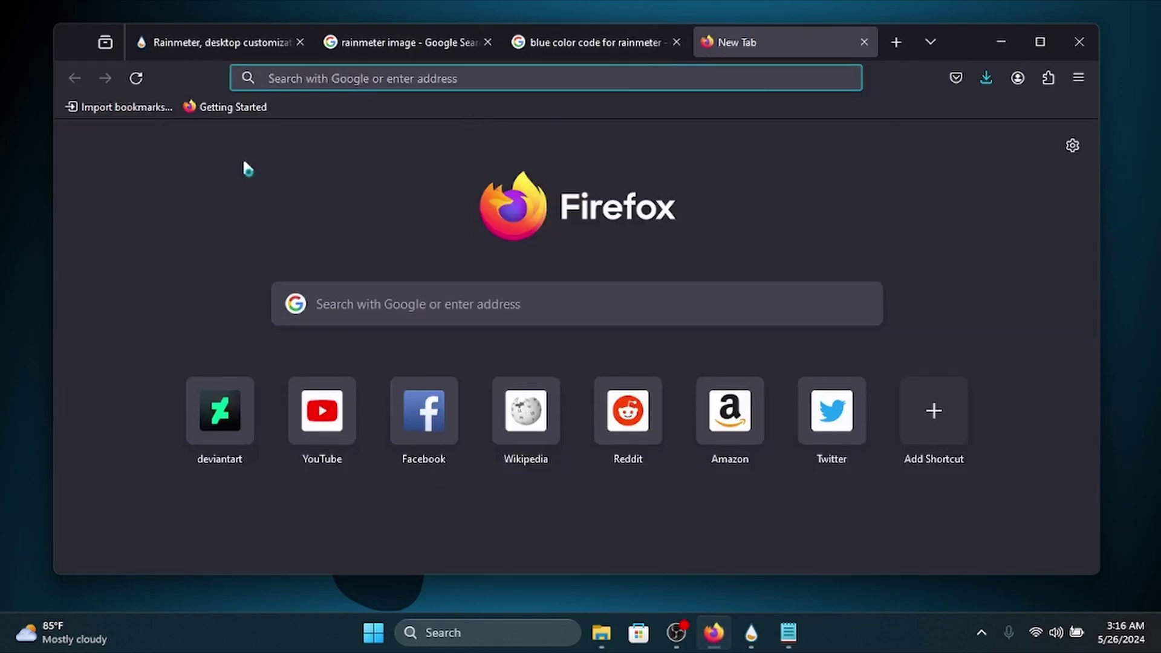
text(n)
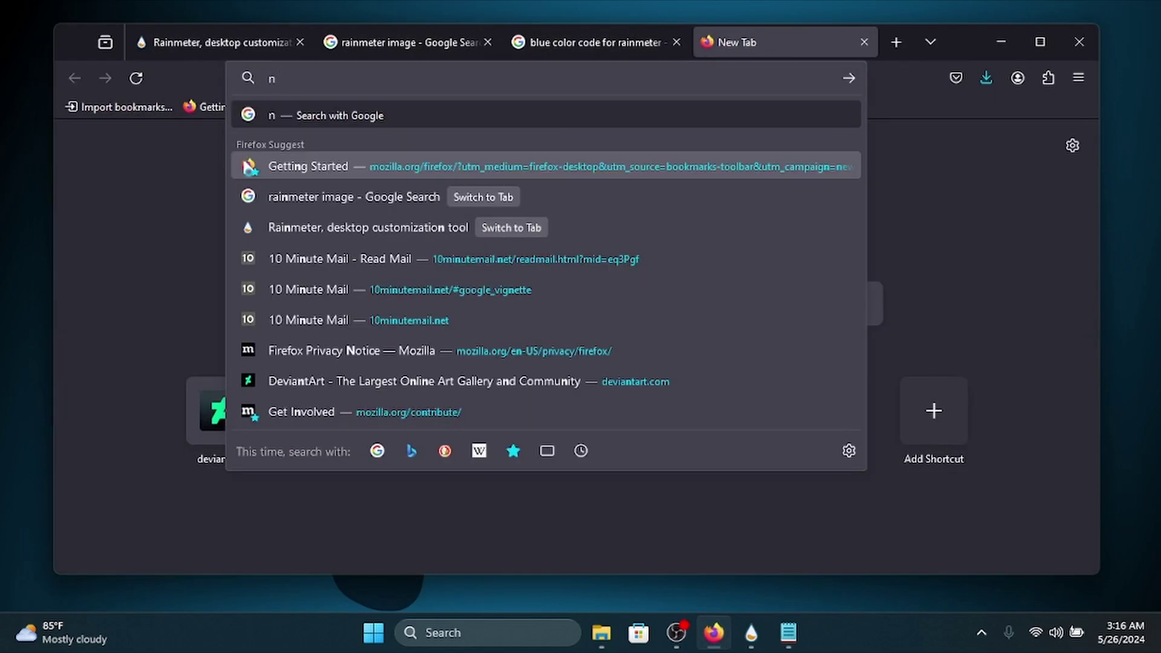
text(exus dock)
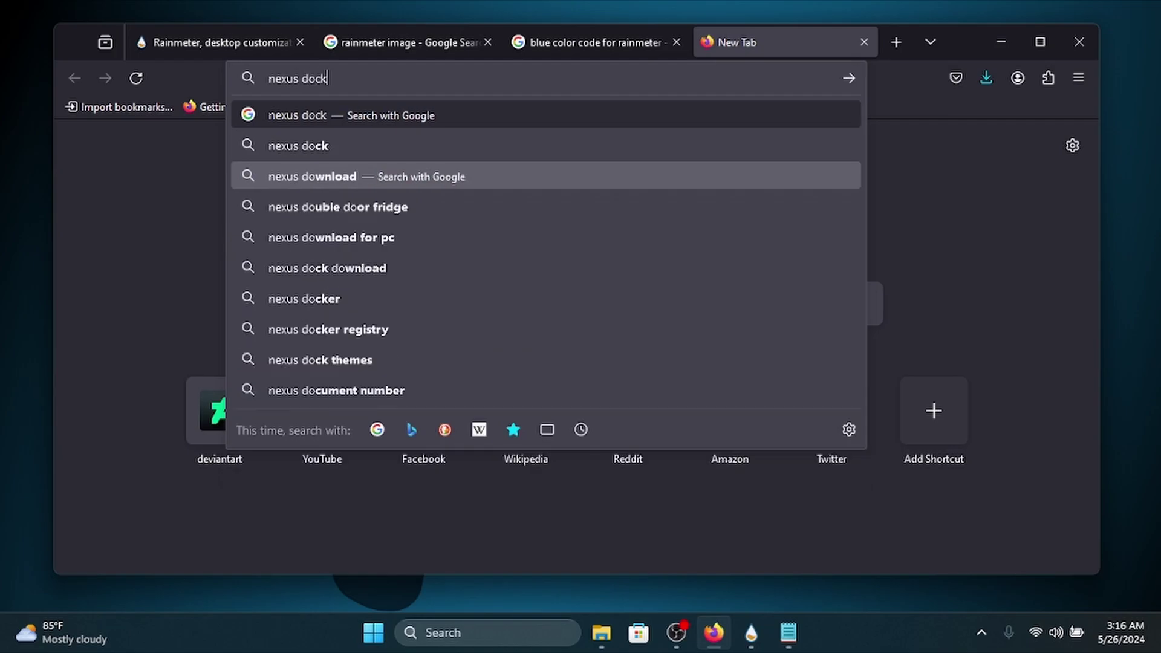
key(Return)
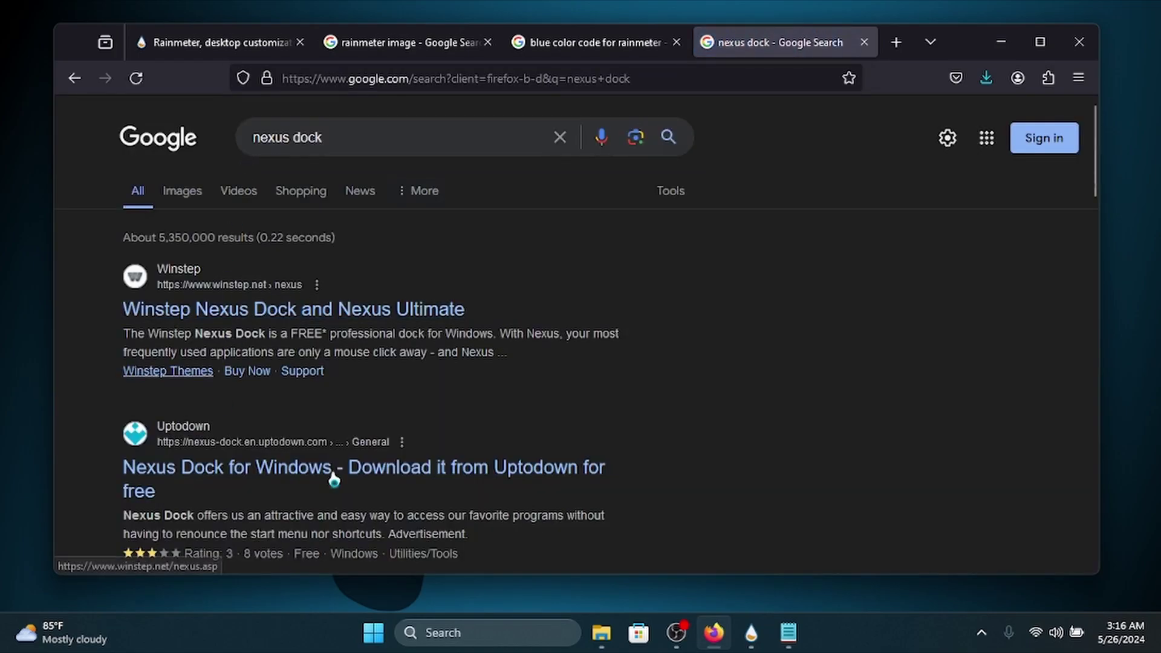
scroll(306, 329, down, 10)
scroll(317, 300, up, 10)
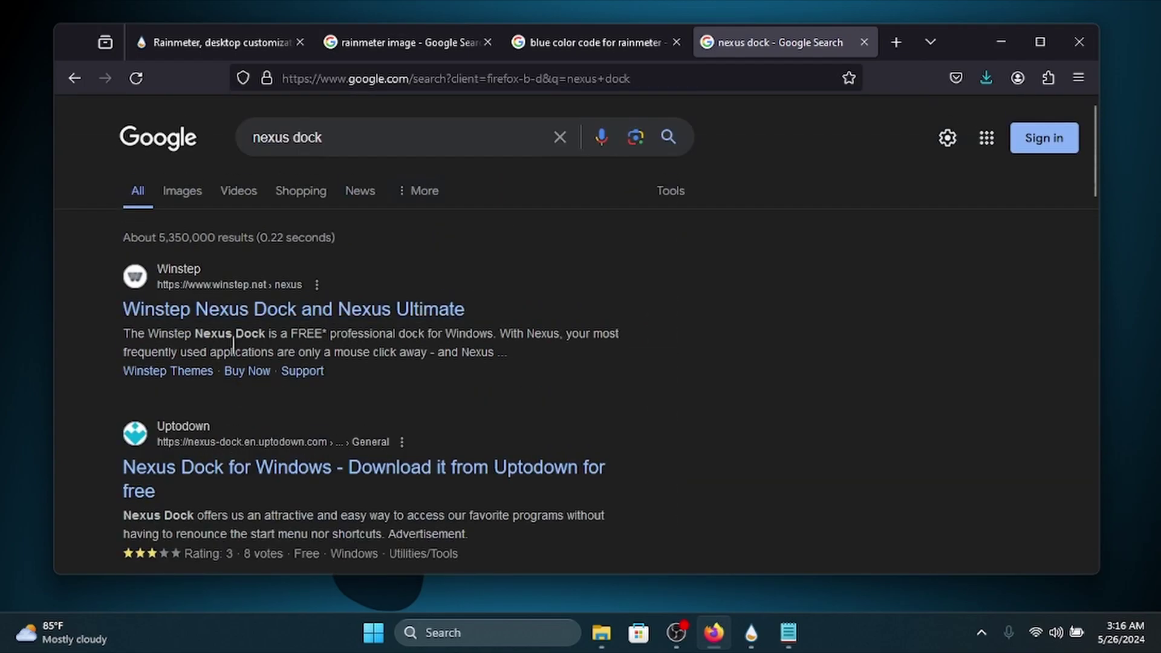
click(370, 316)
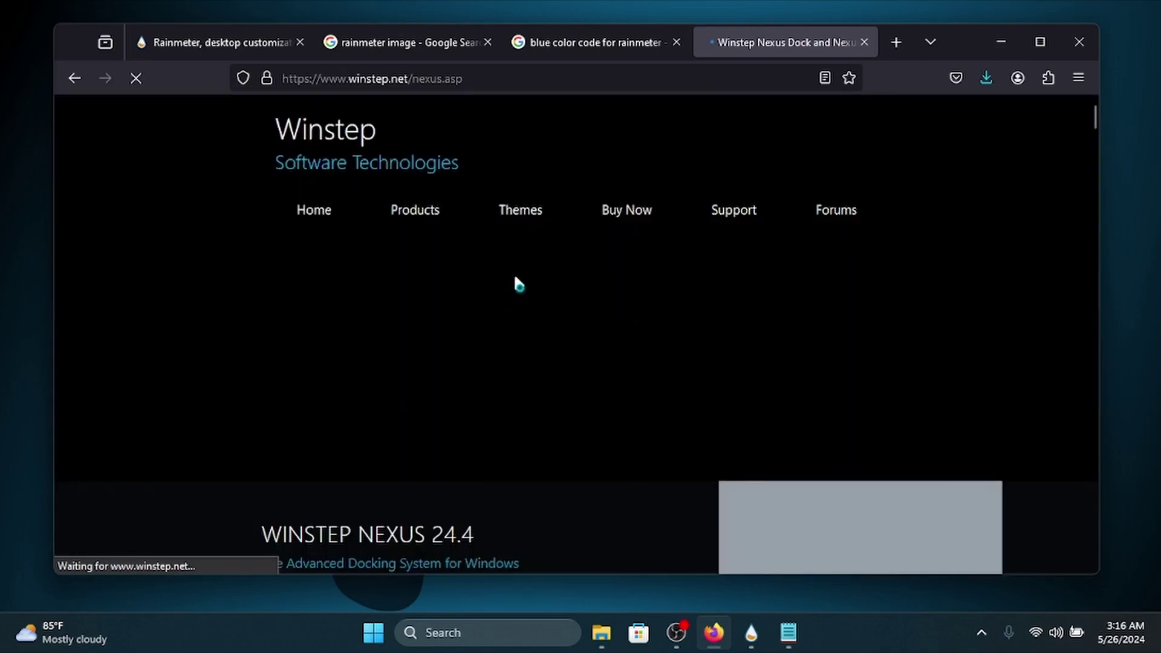
Look over the Winstep Nexus page and download the free Winstep Nexus edition.
scroll(798, 319, down, 4)
scroll(756, 320, up, 3)
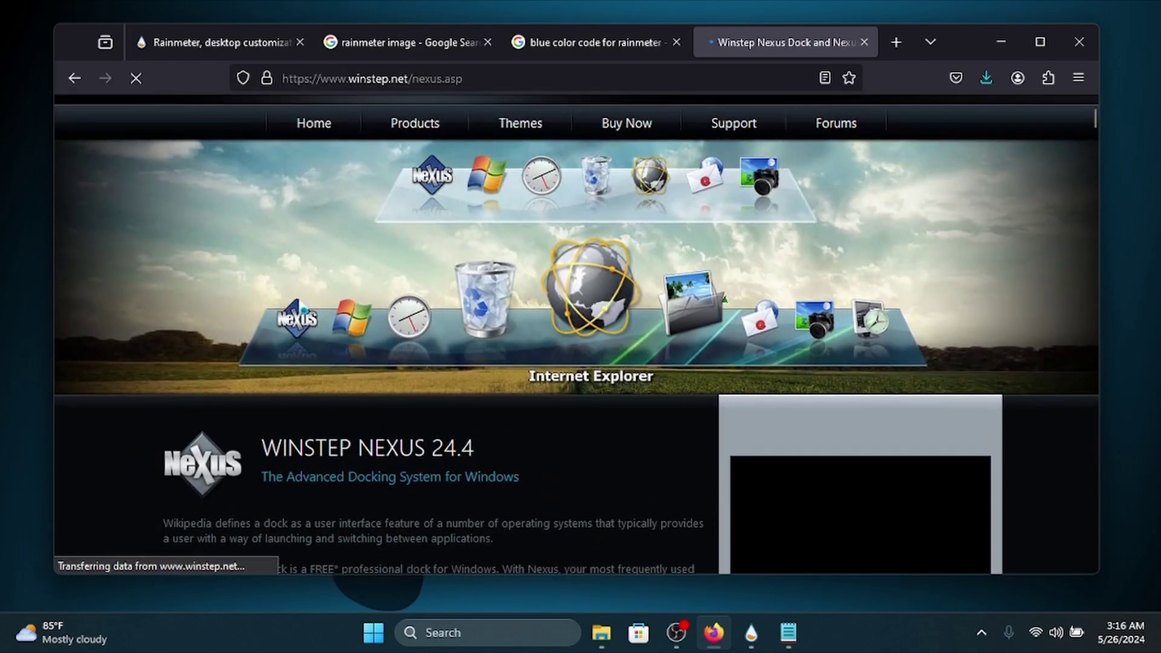
scroll(787, 308, up, 2)
scroll(711, 311, down, 1)
scroll(711, 312, up, 1)
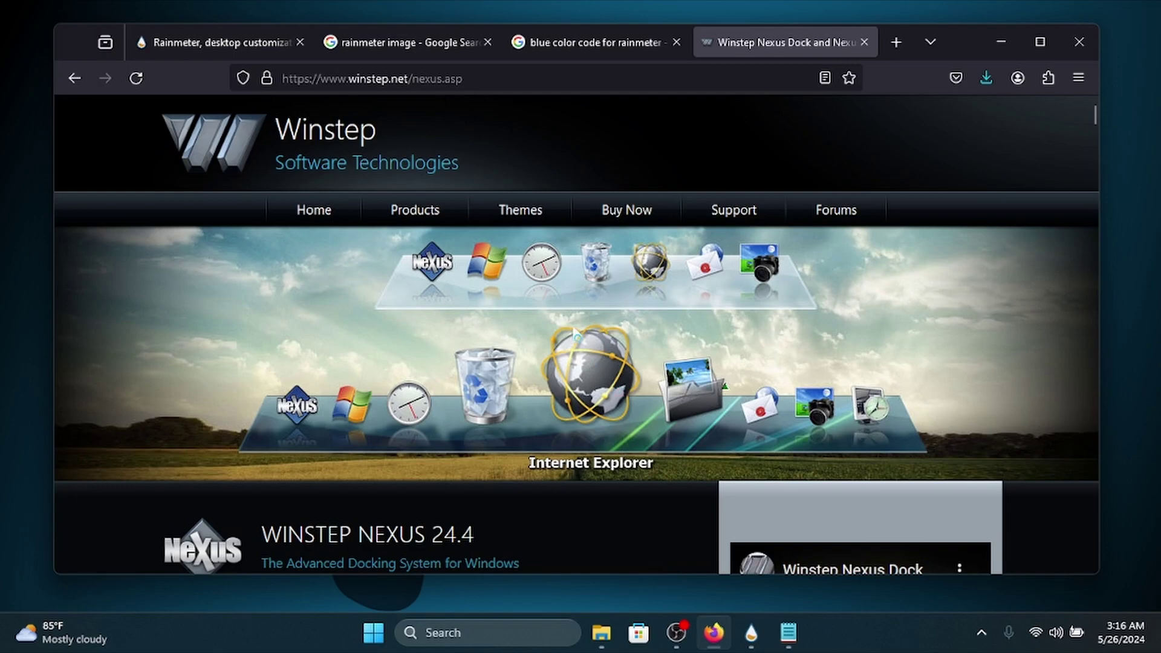
scroll(576, 334, down, 13)
scroll(449, 395, up, 1)
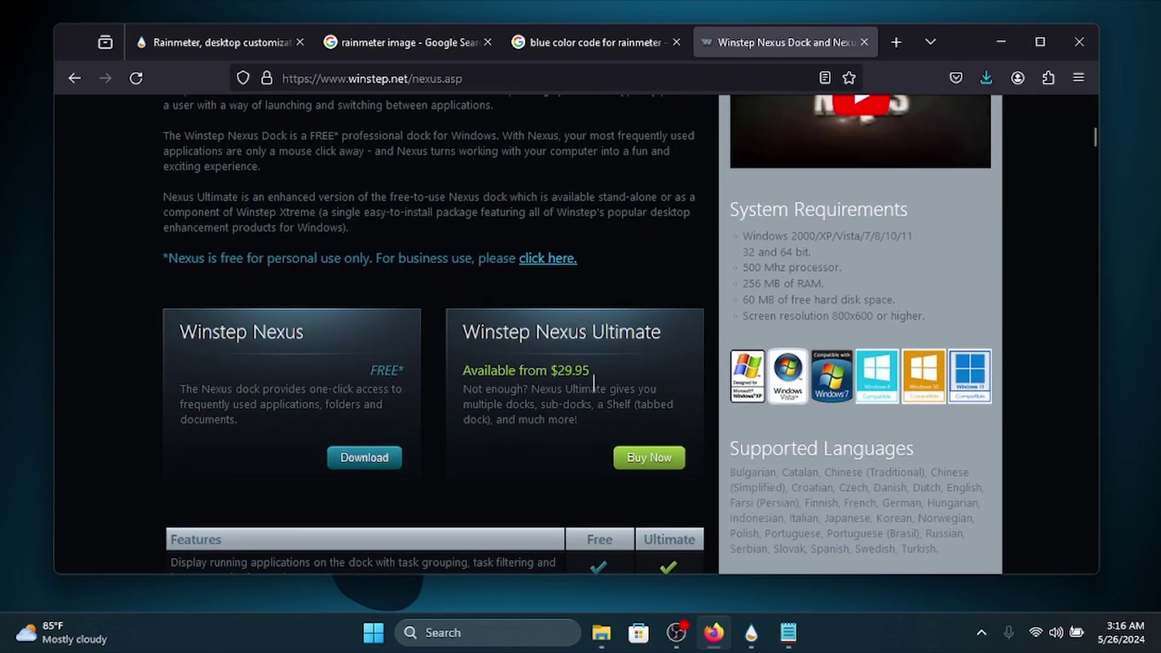
click(380, 458)
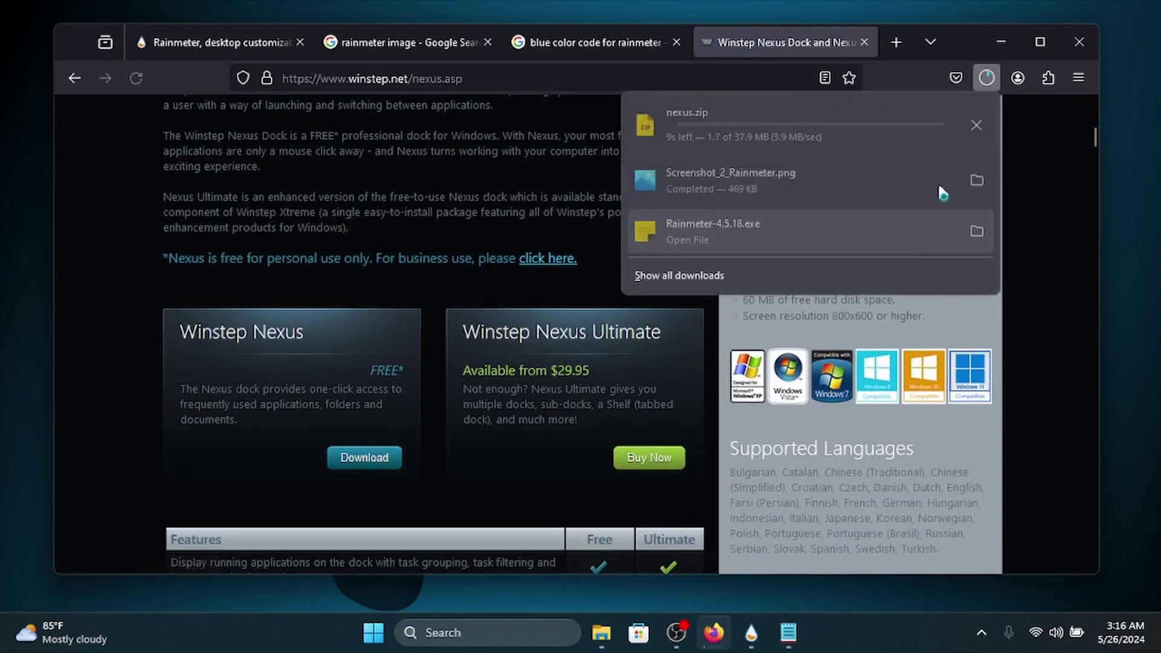
click(499, 227)
scroll(500, 227, up, 12)
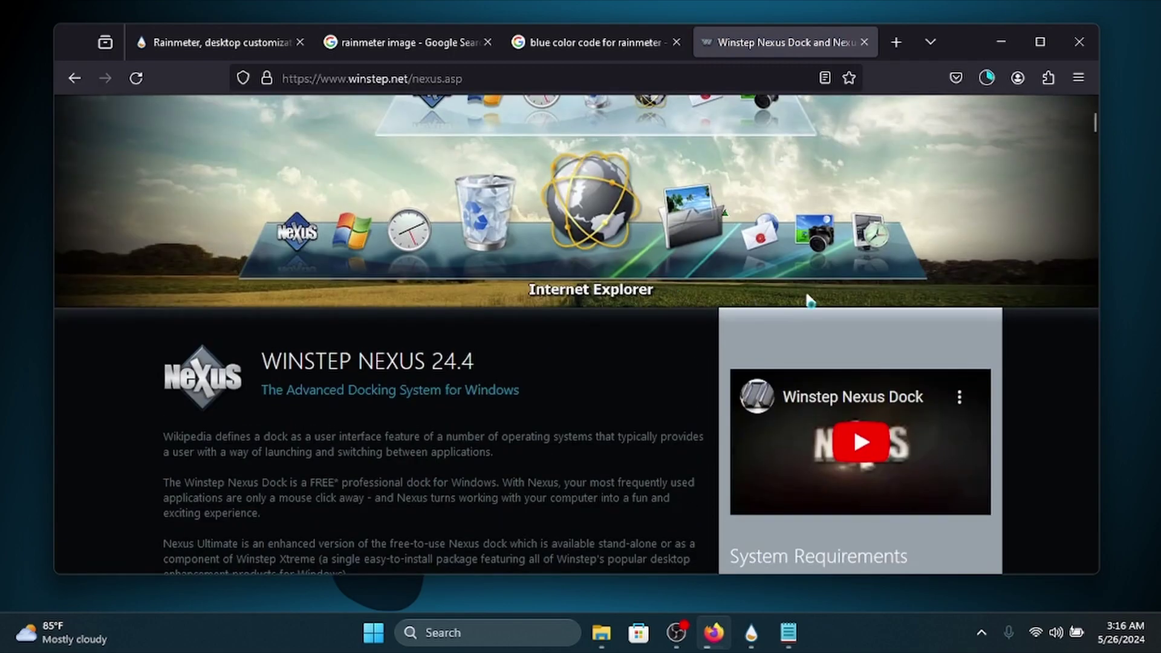
Search for "rockmydock" in a new tab, check Softonic's RocketDock page and return to the search results.
click(896, 42)
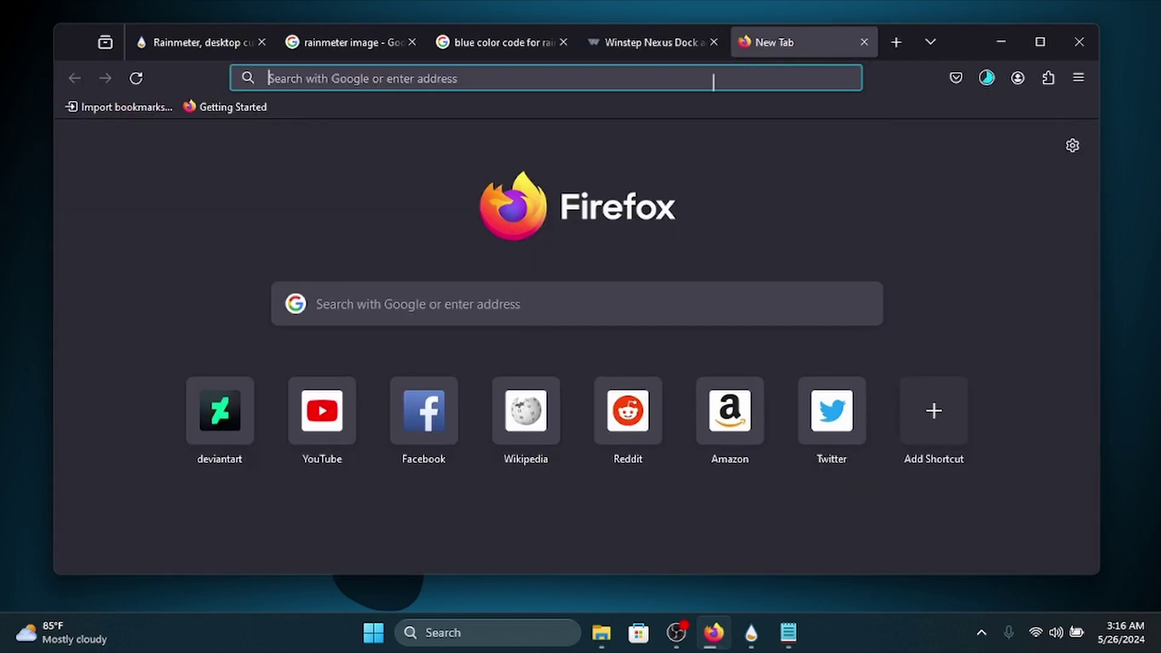
text(rock)
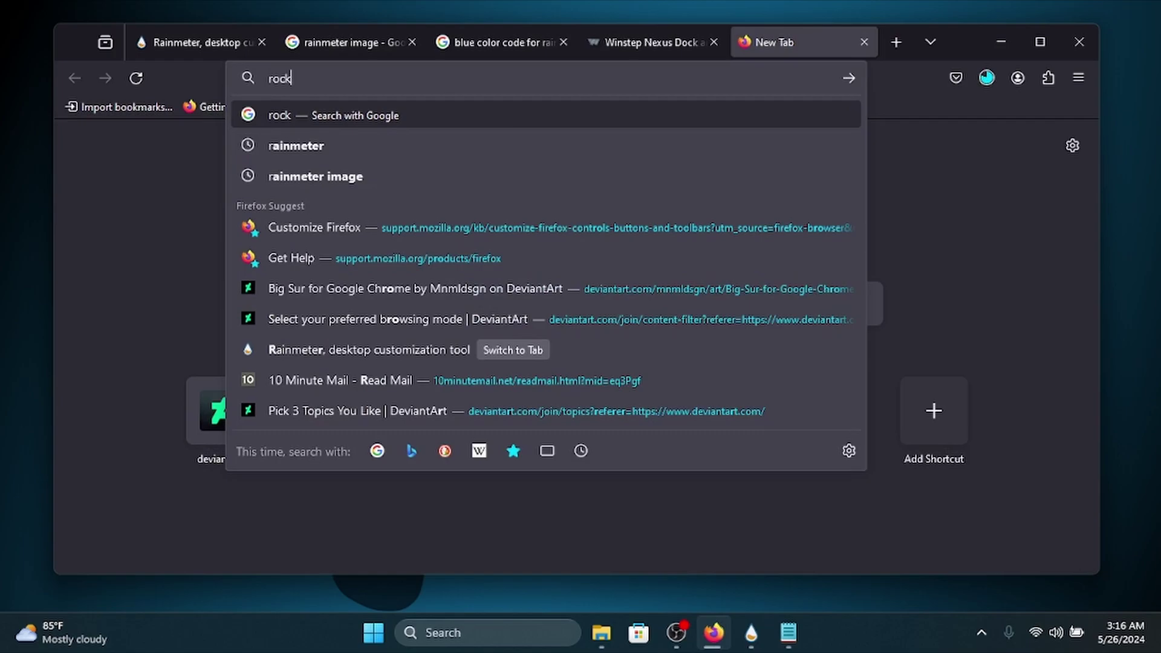
text(my)
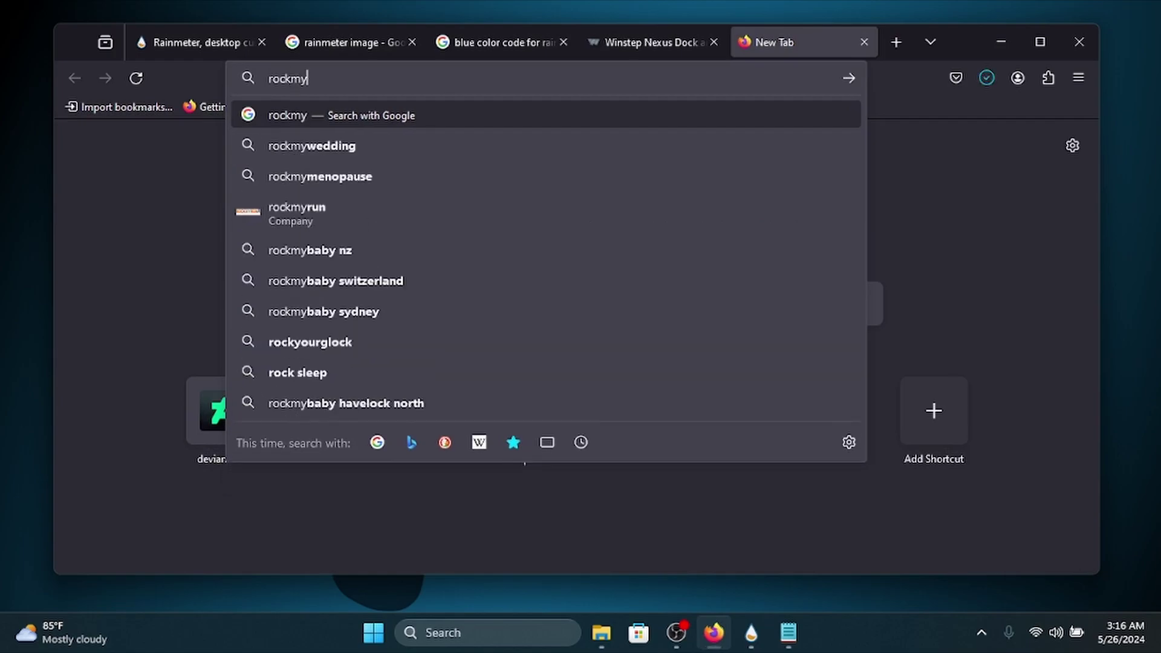
text(dock)
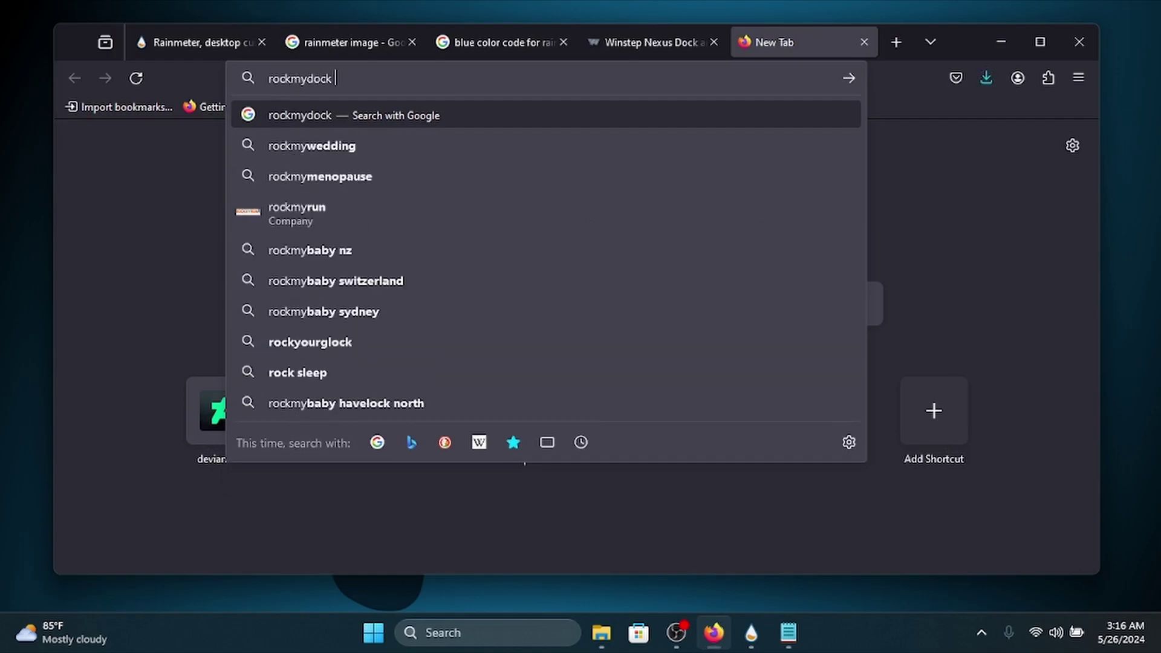
key(Return)
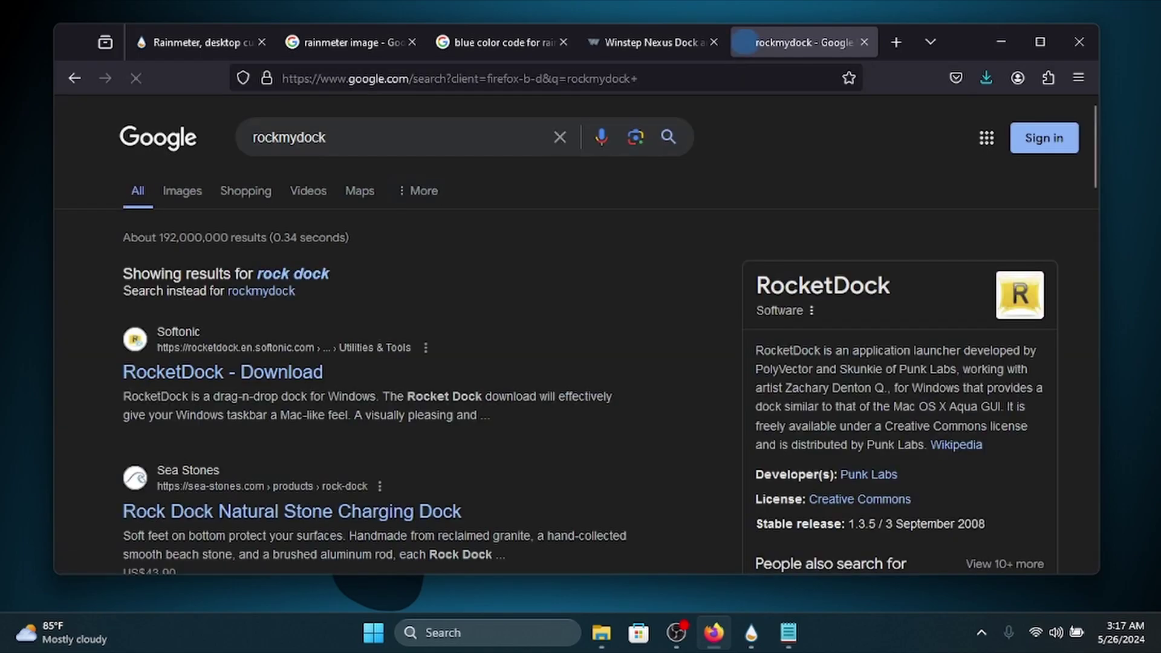
click(164, 386)
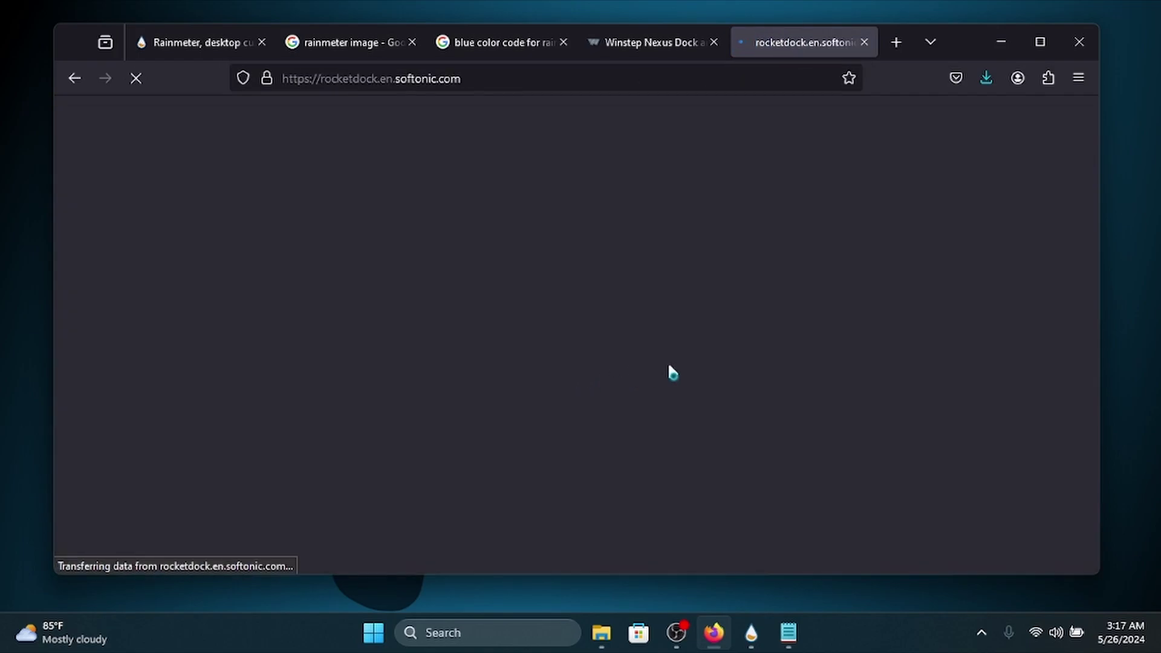
scroll(623, 355, down, 3)
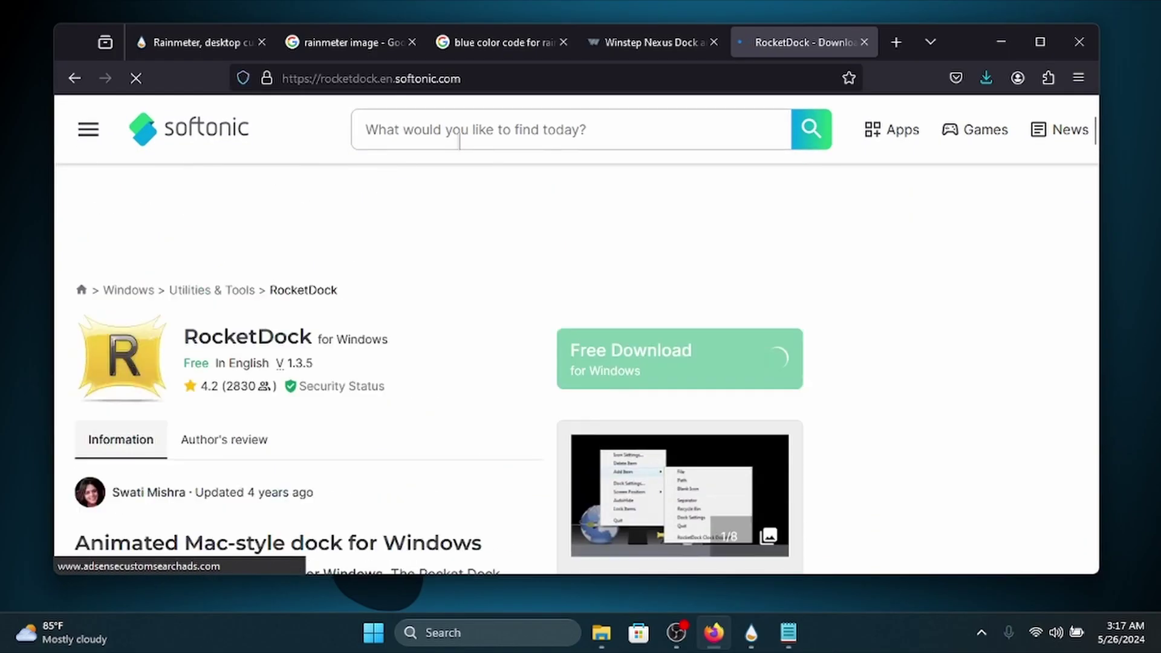
click(75, 79)
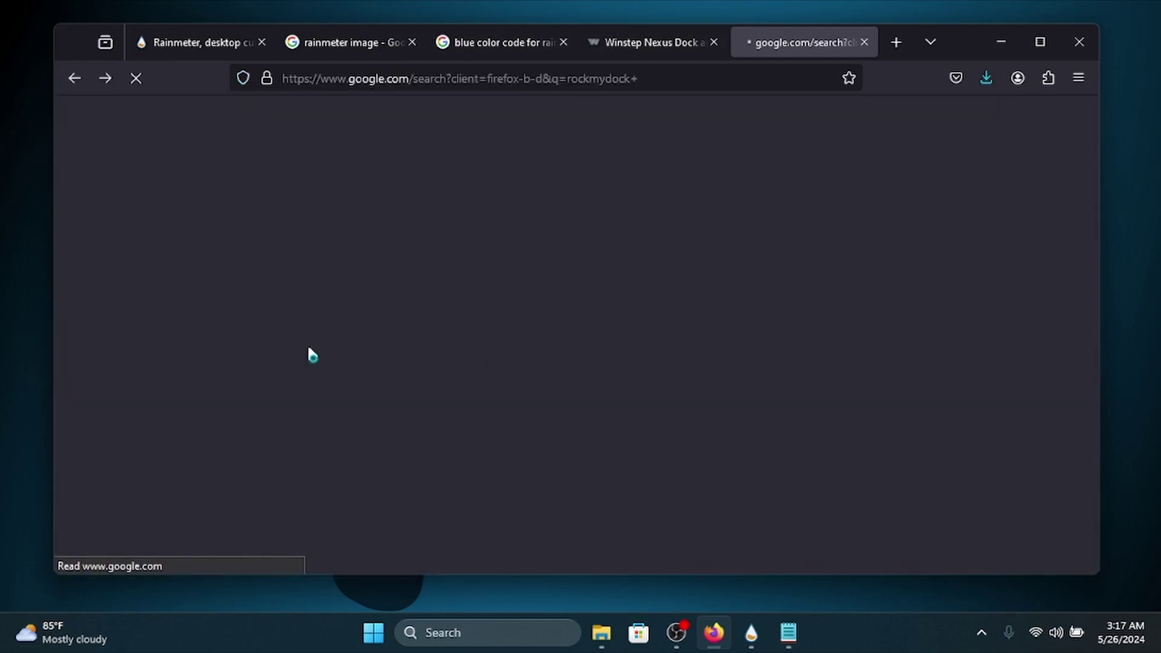
Browse the related RocketDock questions, check Softonic's RocketDock download page, then return to the results and minimize Firefox.
scroll(257, 358, down, 5)
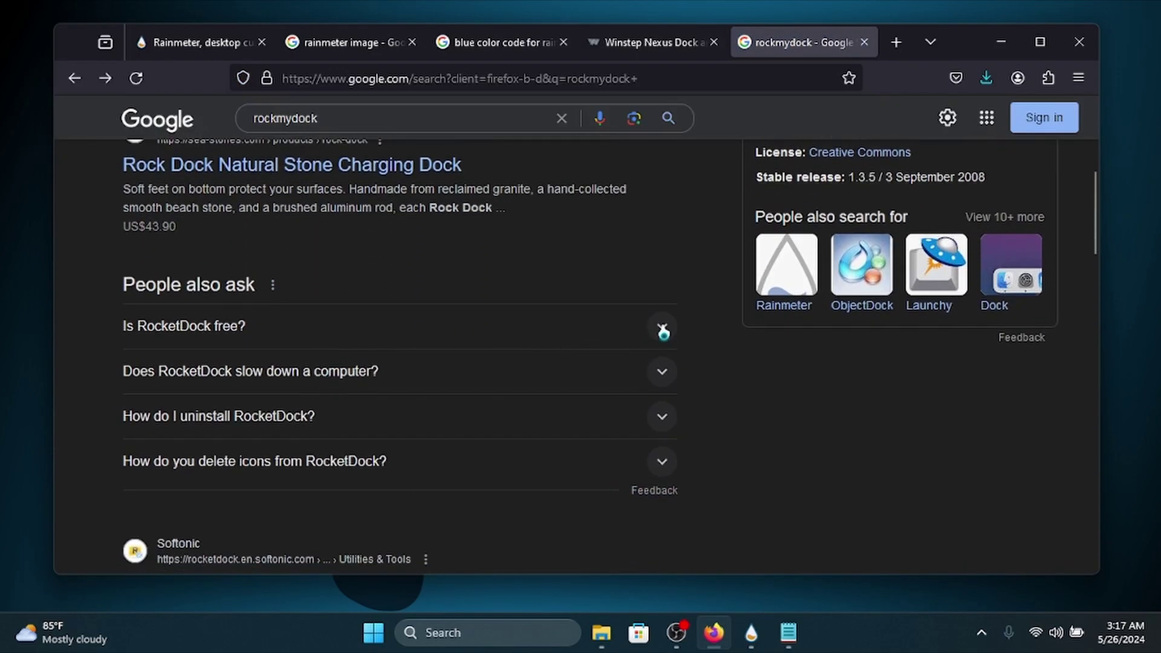
click(662, 330)
click(662, 332)
scroll(495, 357, down, 4)
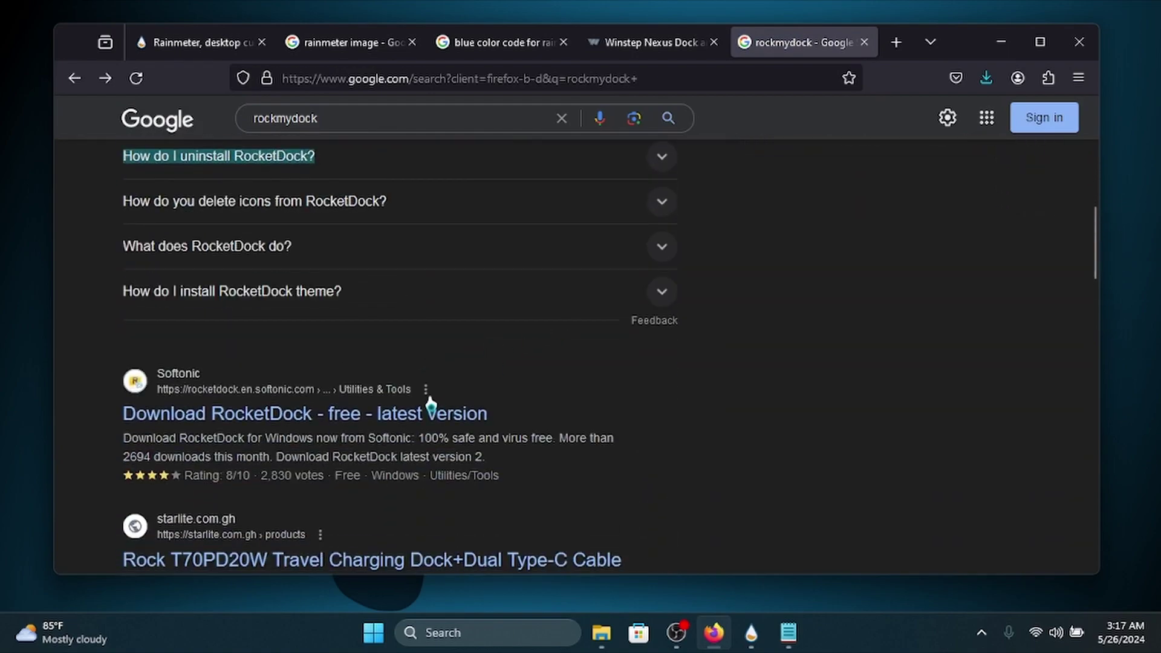
scroll(432, 405, down, 1)
click(239, 327)
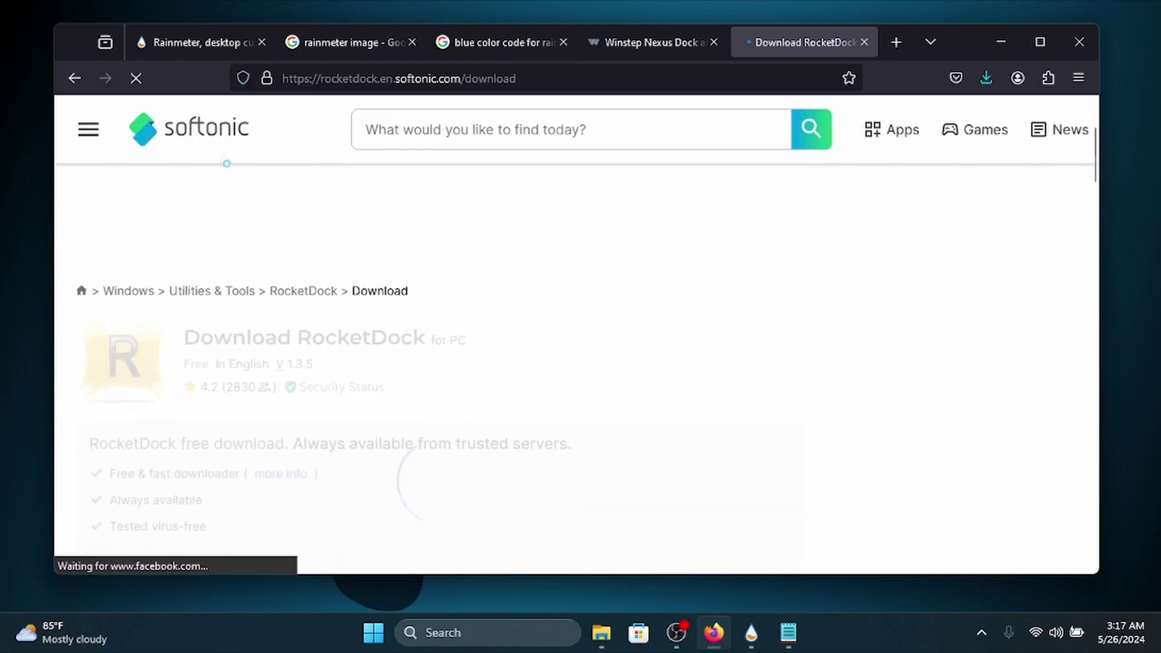
click(75, 78)
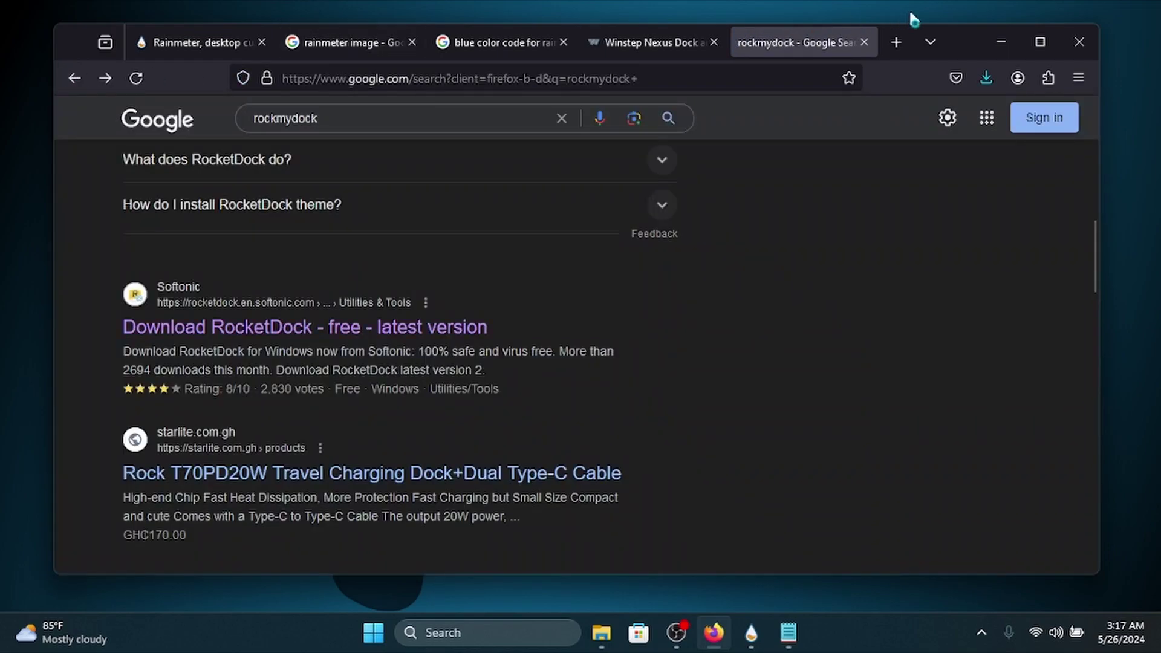
click(1004, 39)
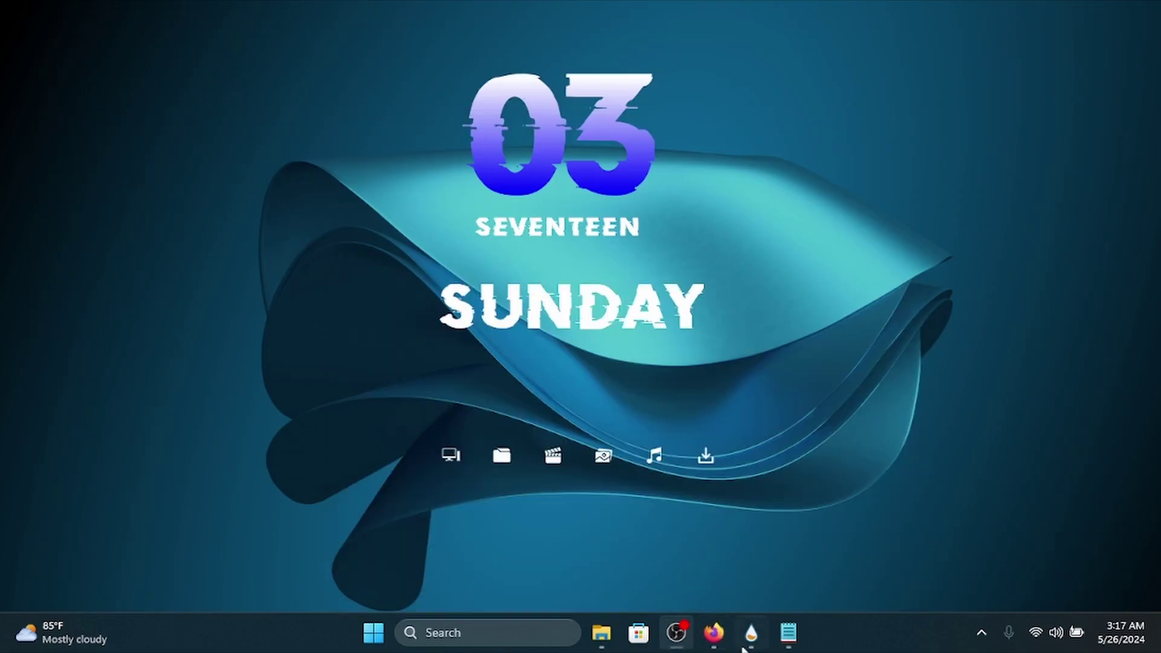
In File Explorer, extract the nexus archive from Downloads into the nexus subfolder, showing the extracted files when complete.
click(601, 633)
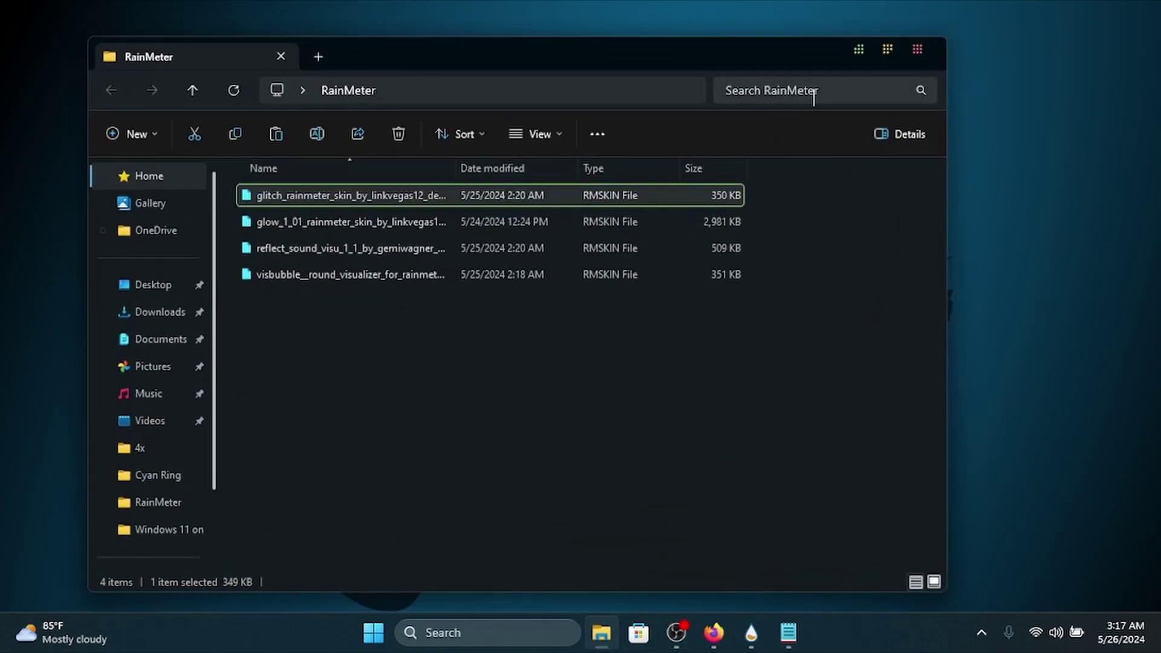
click(160, 312)
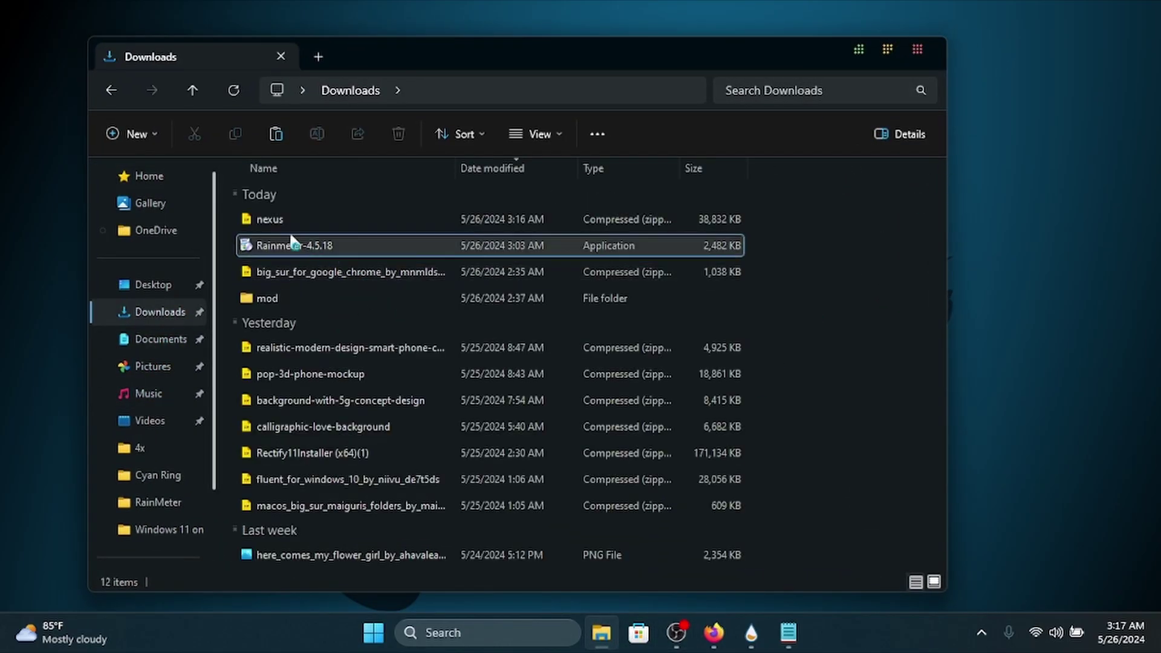
click(346, 219)
right_click(346, 219)
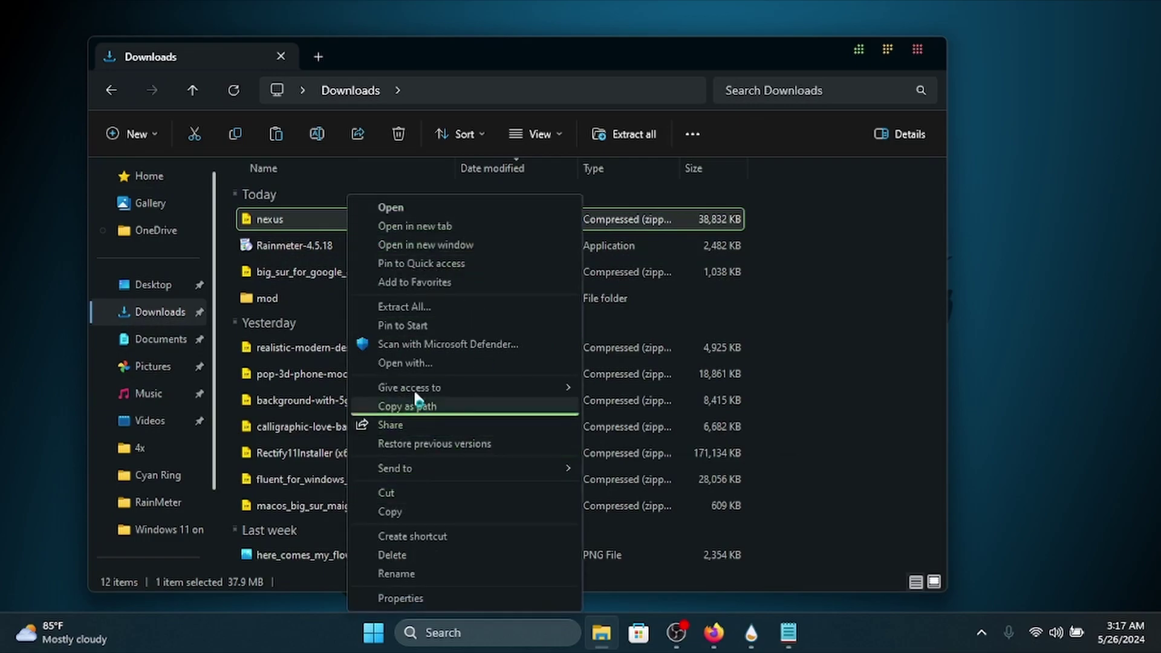
click(417, 307)
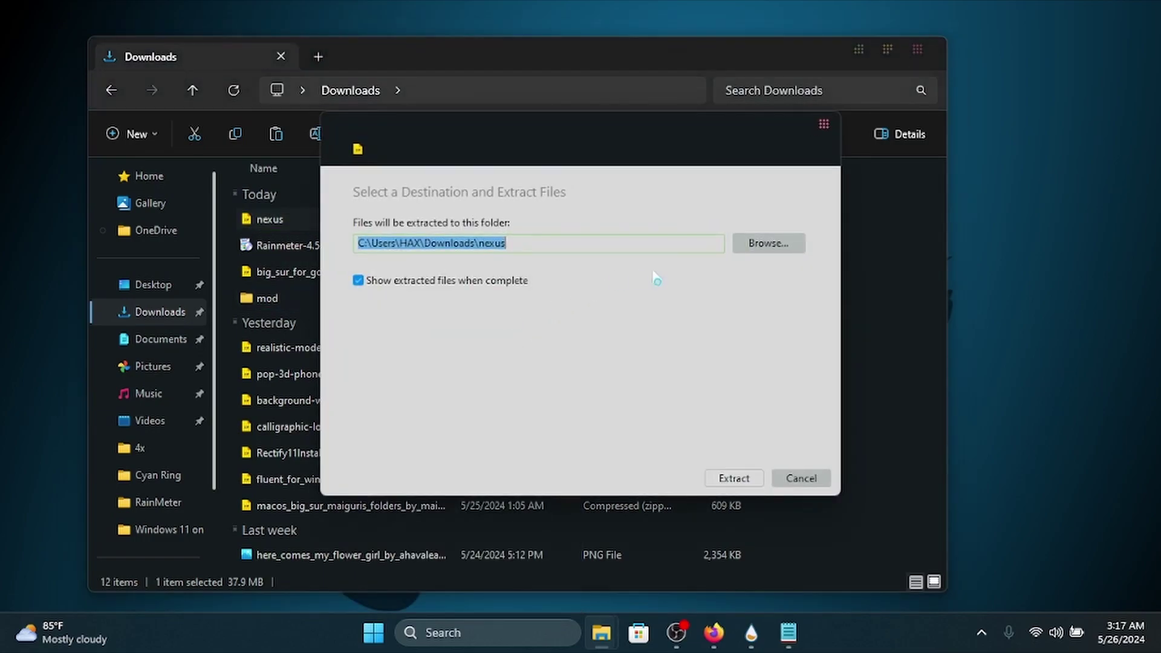
click(734, 478)
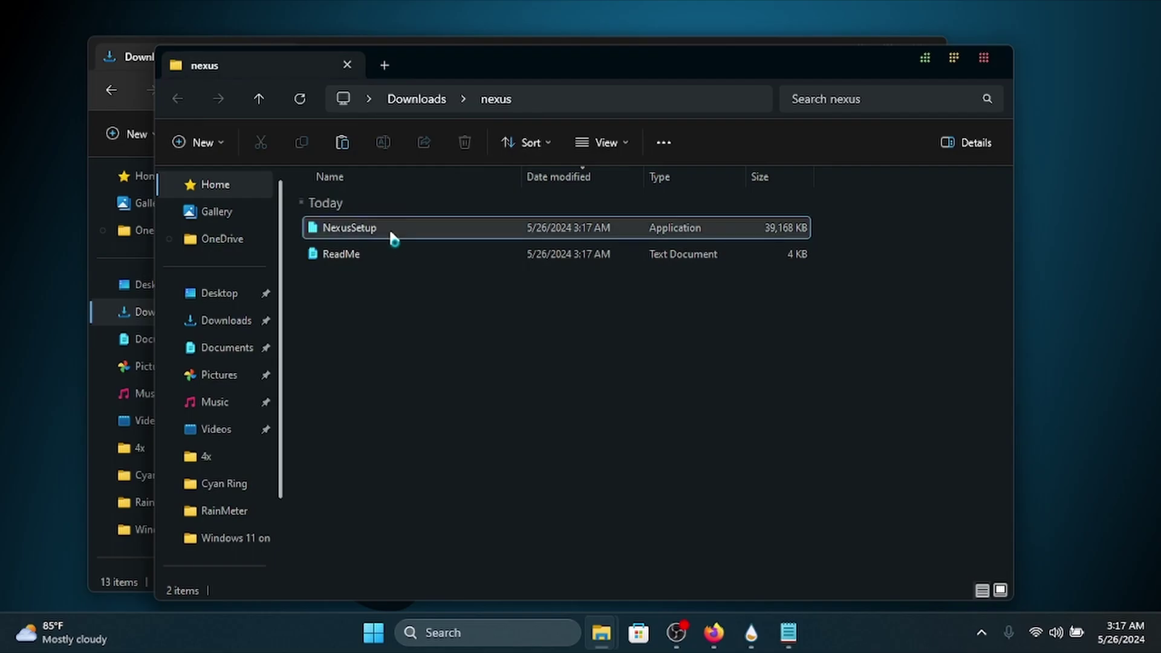
Read the installation directions in the Nexus ReadMe file and close it.
double_click(381, 255)
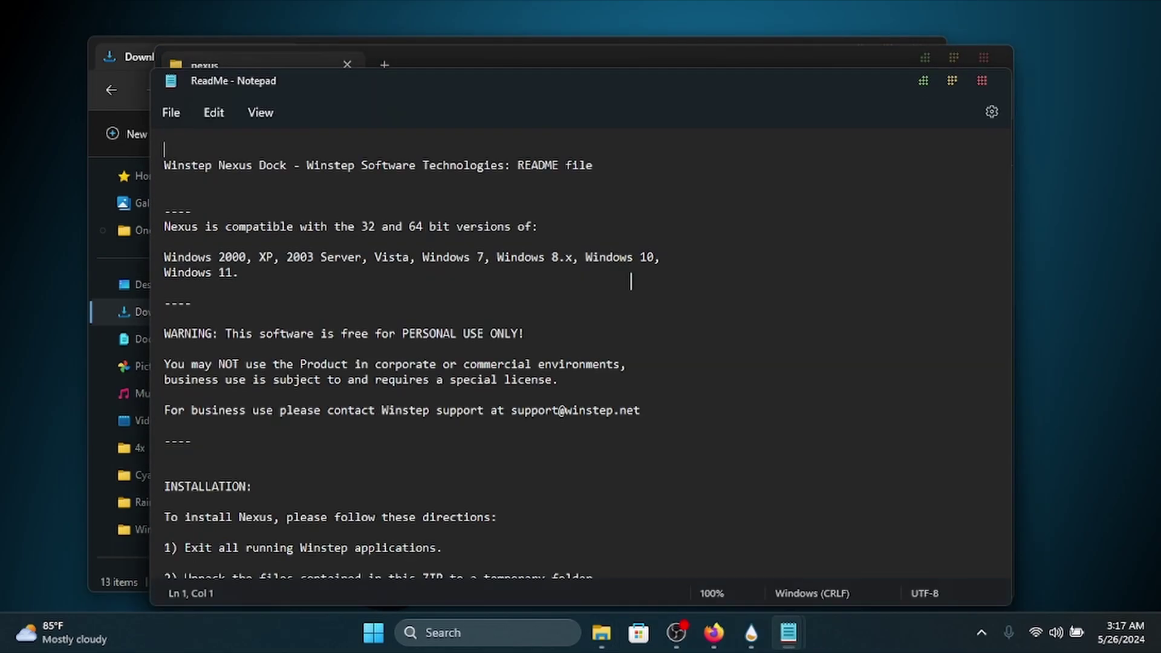
drag(285, 257, 192, 303)
scroll(337, 389, down, 6)
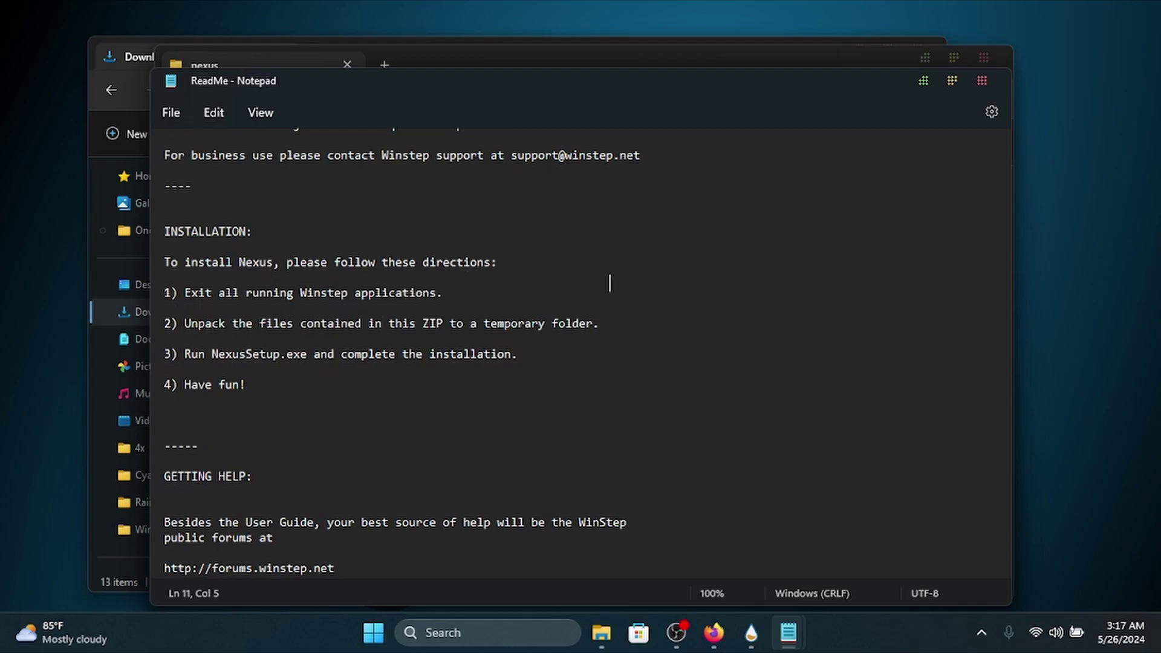
click(983, 80)
Run NexusSetup from the extracted nexus folder and choose English as the setup language.
double_click(375, 230)
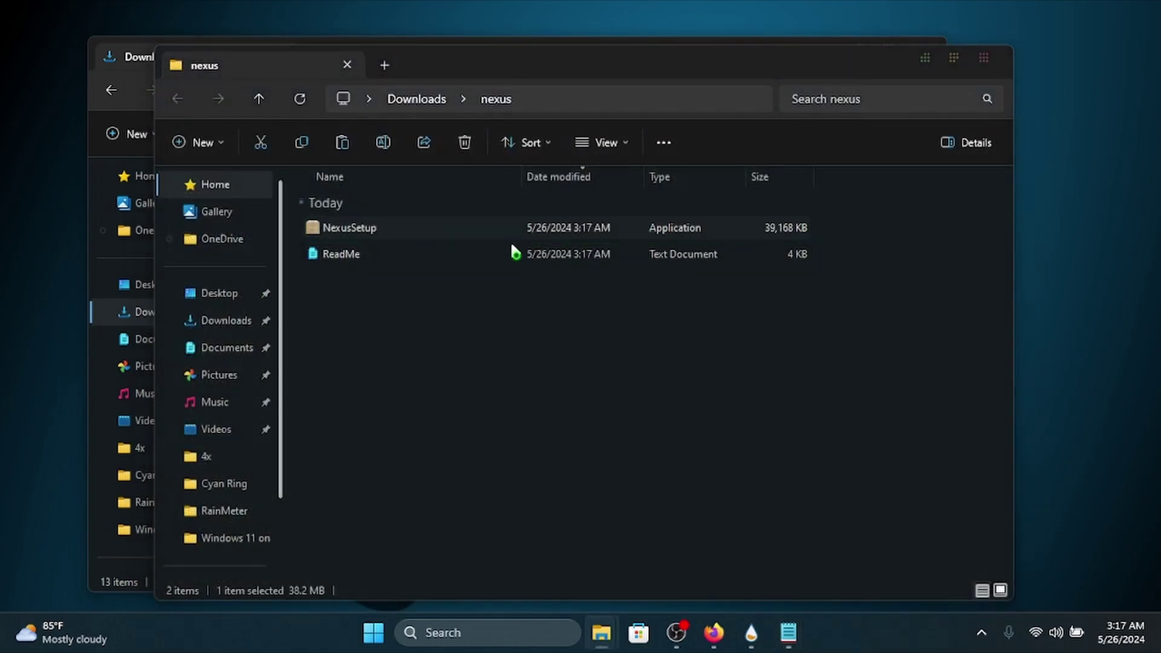
right_click(427, 230)
click(484, 266)
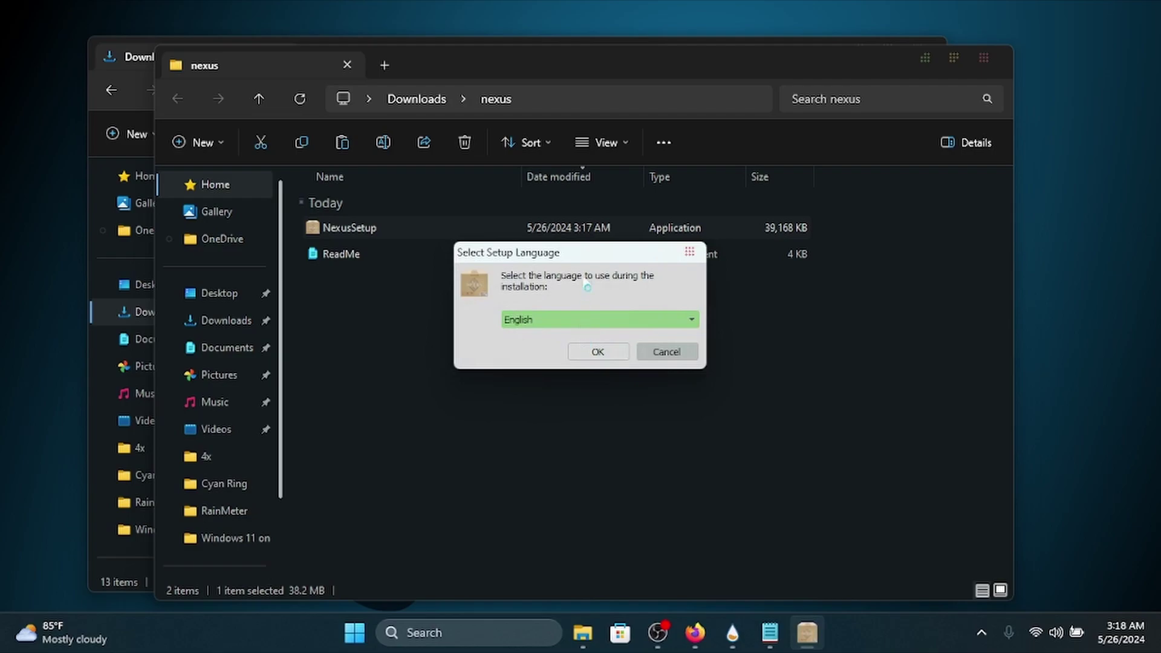
click(605, 353)
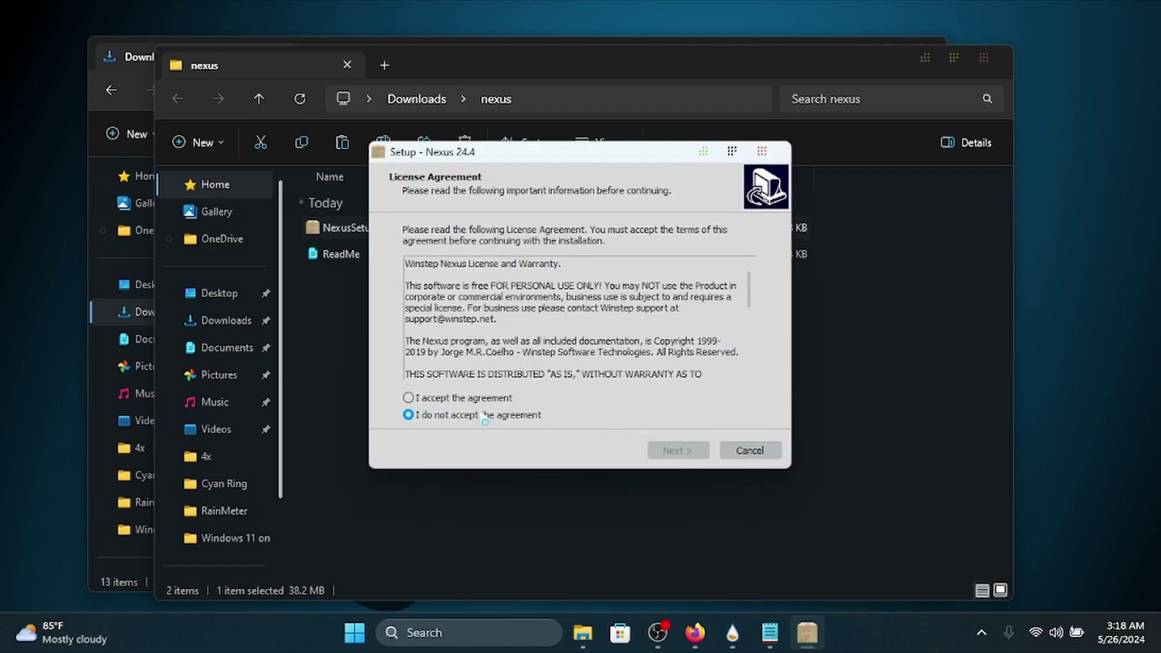
Accept the Nexus license agreement and complete the installation with the setup's default options, launching Nexus on exit.
click(471, 399)
click(676, 450)
click(675, 451)
click(675, 451)
click(676, 451)
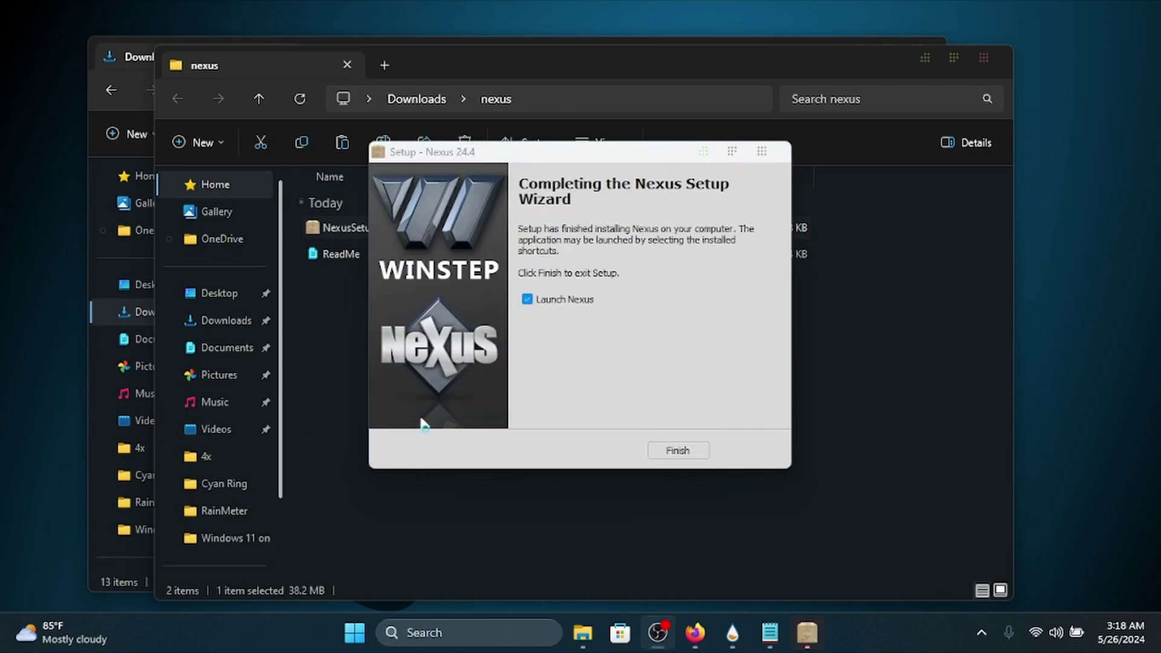
click(681, 451)
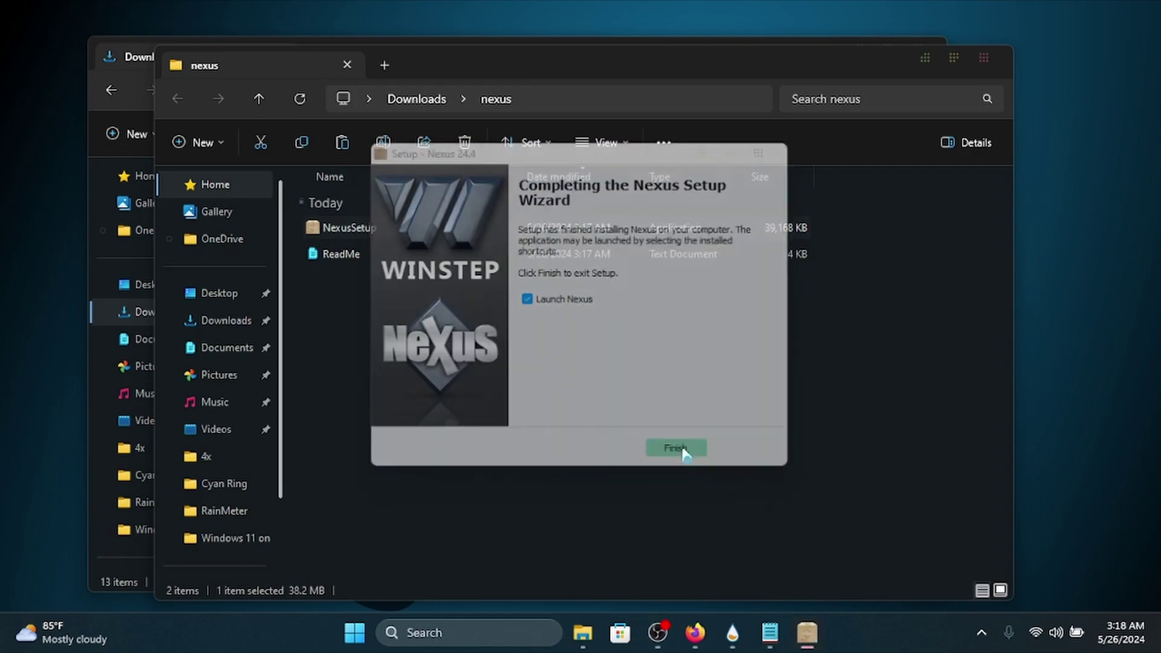
Minimize the nexus and Downloads folder windows to clear the desktop.
click(921, 60)
click(868, 50)
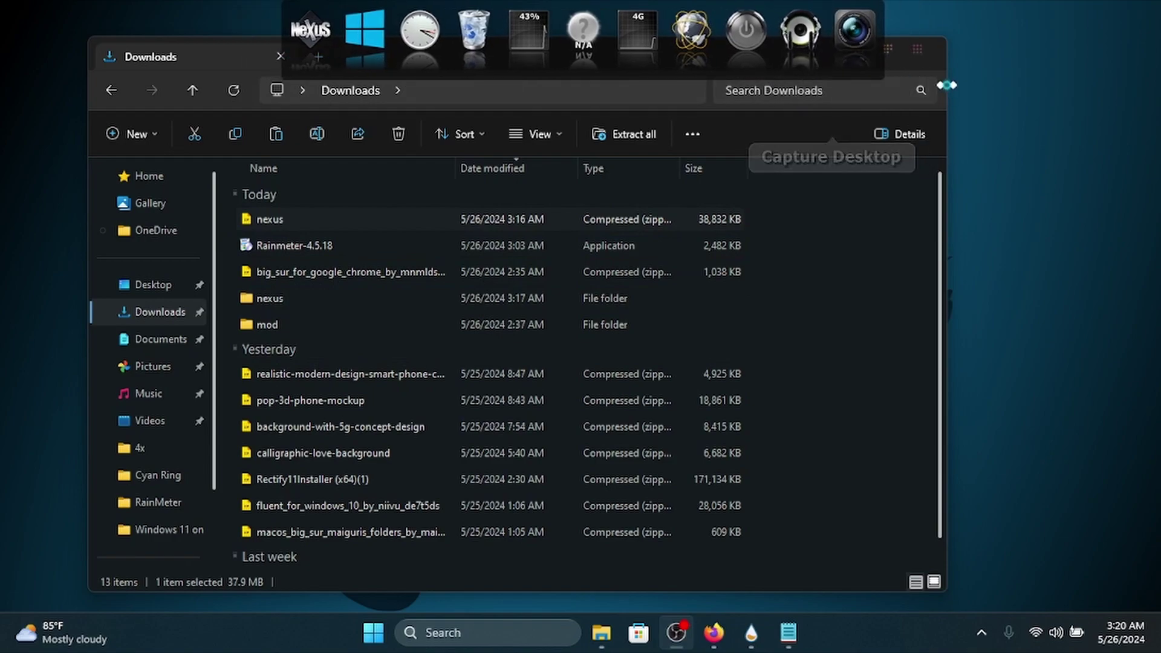
click(938, 56)
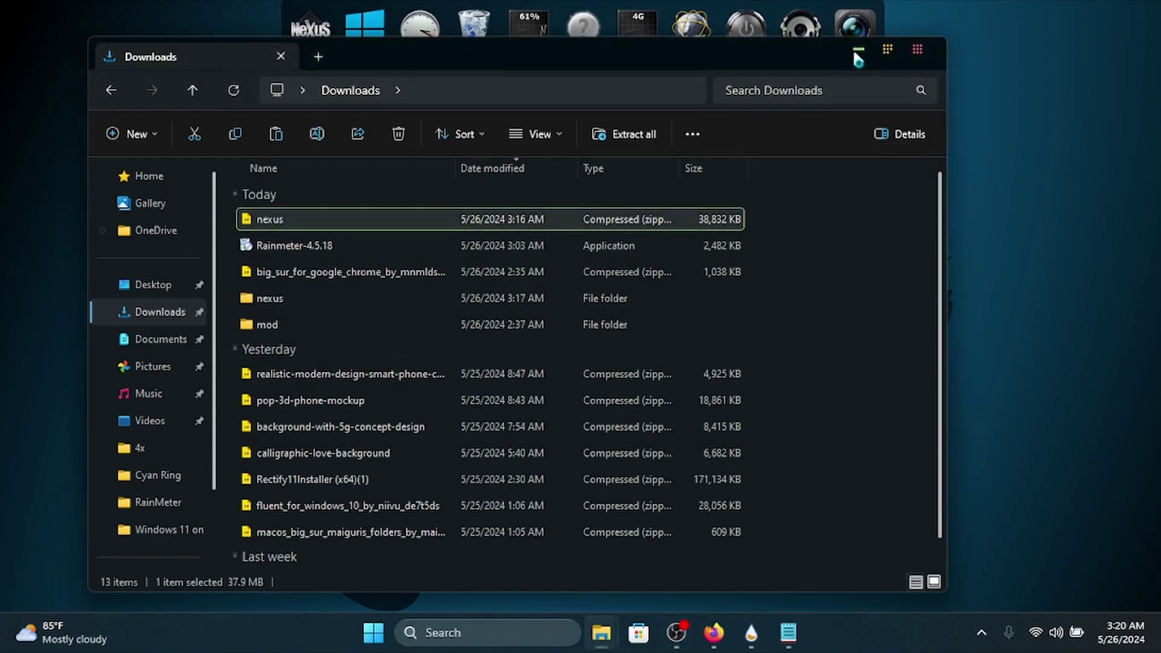
click(858, 54)
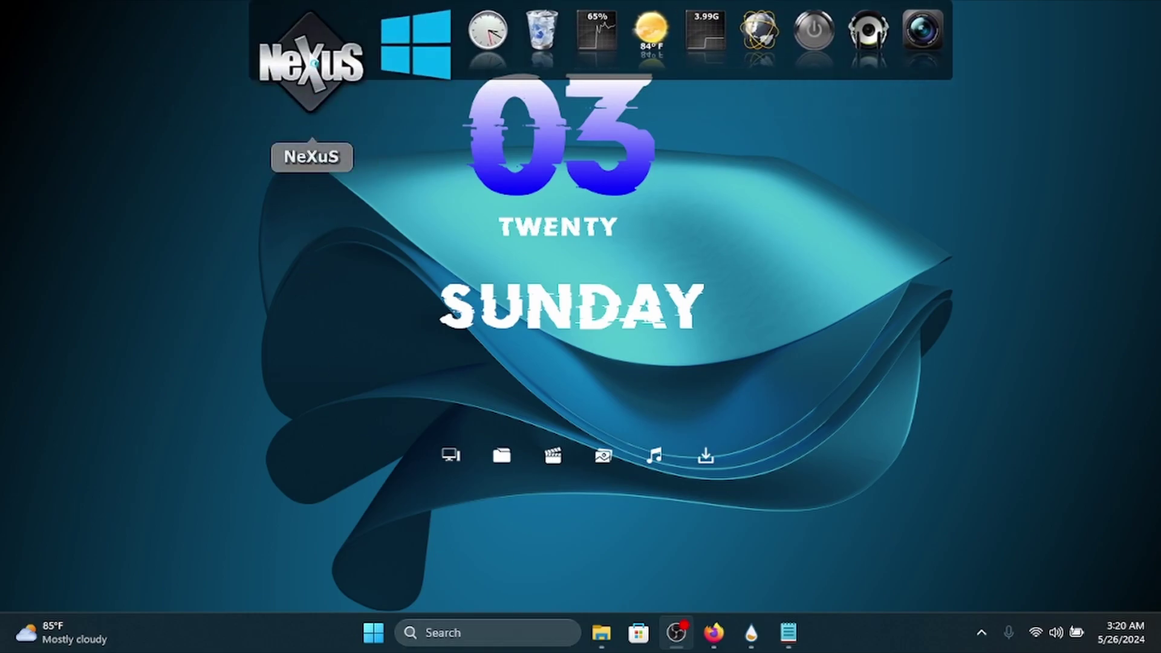
Open the Nexus dock's preferences and try several dock icon sizes, applying 38 pixels.
right_click(310, 61)
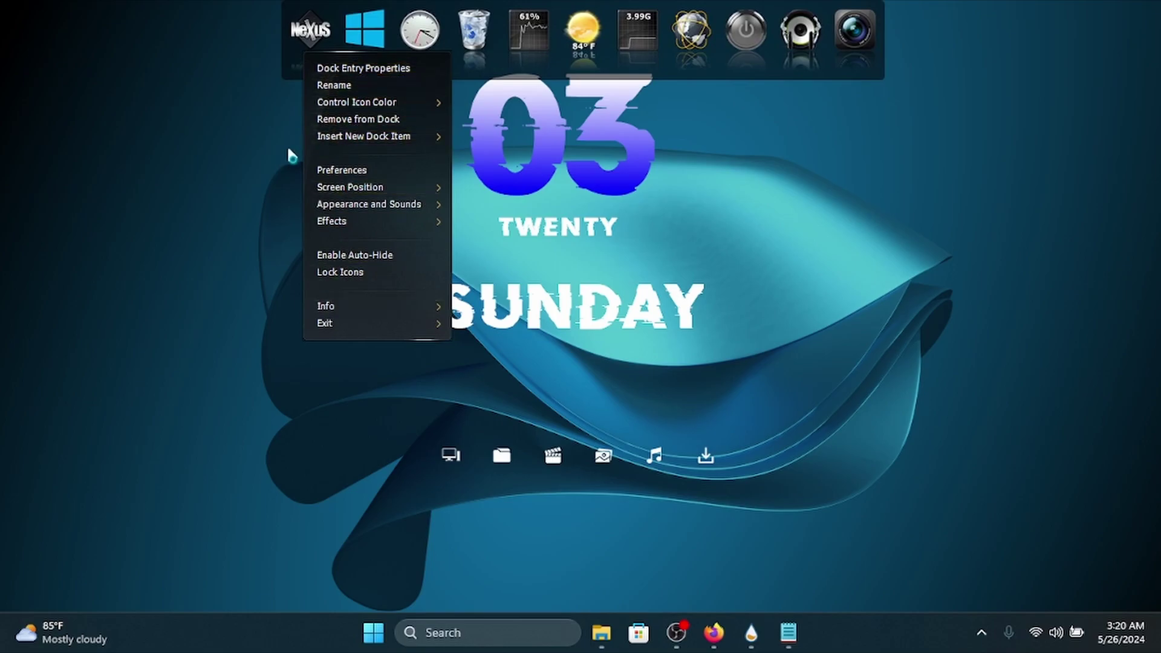
click(265, 228)
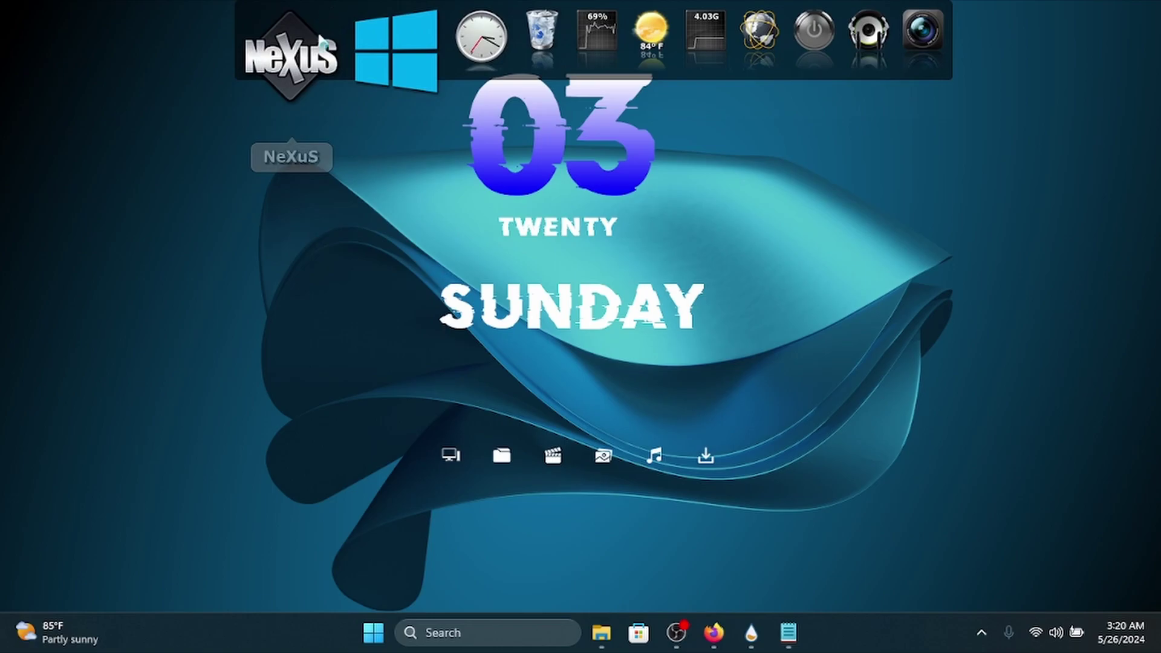
click(332, 84)
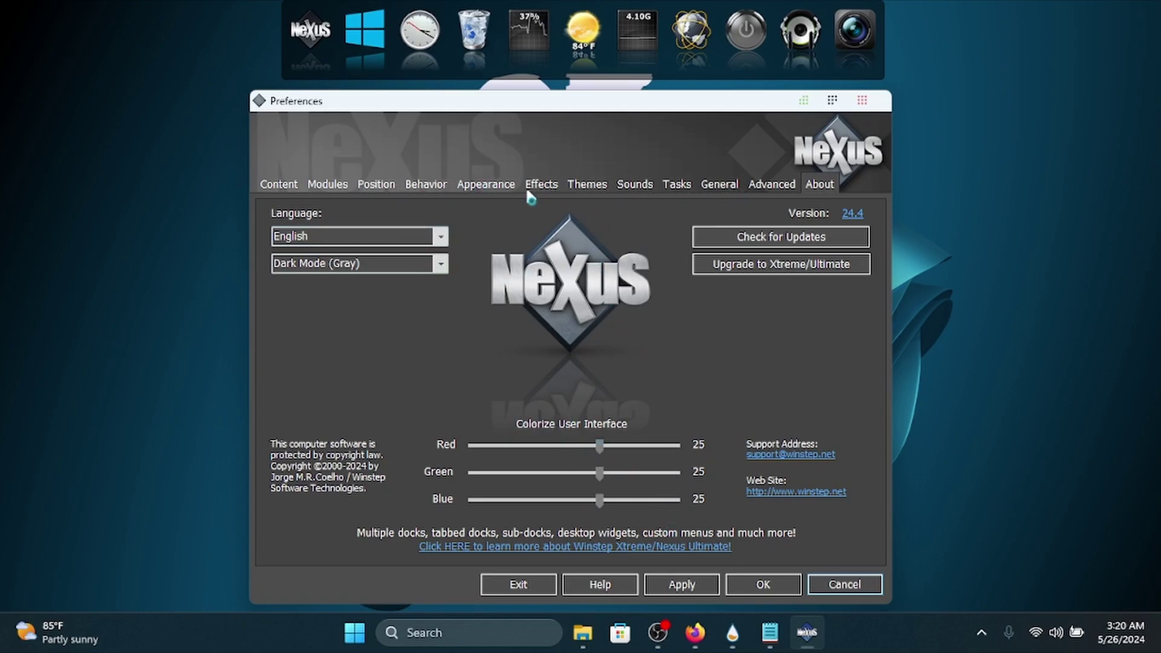
click(487, 184)
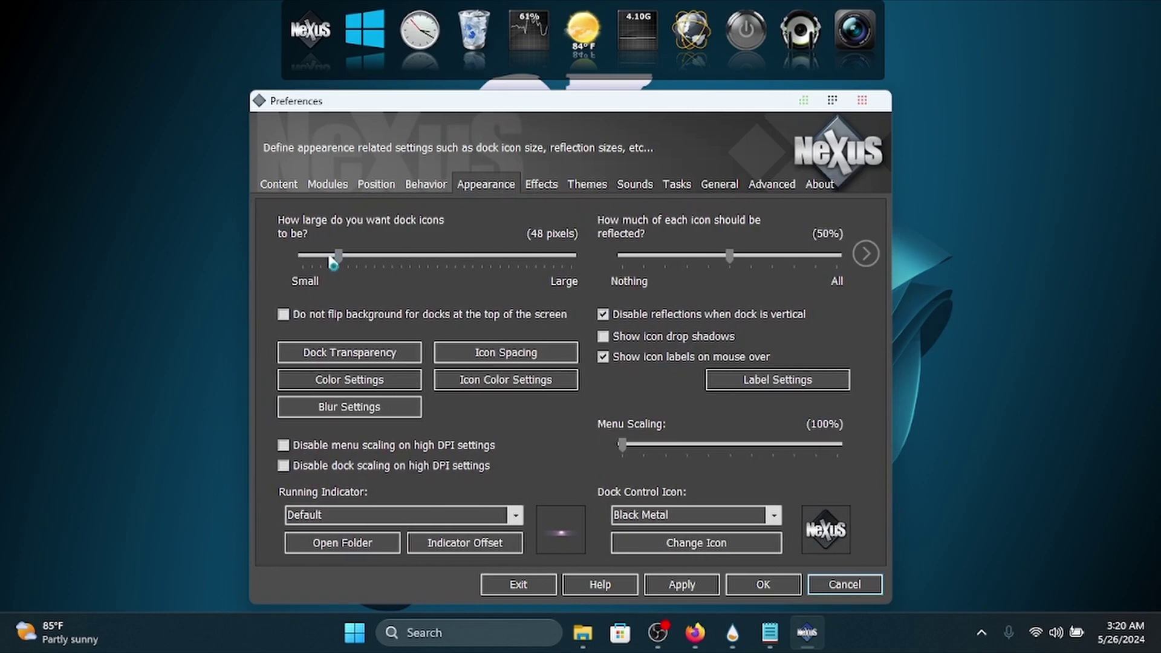
drag(338, 257, 377, 265)
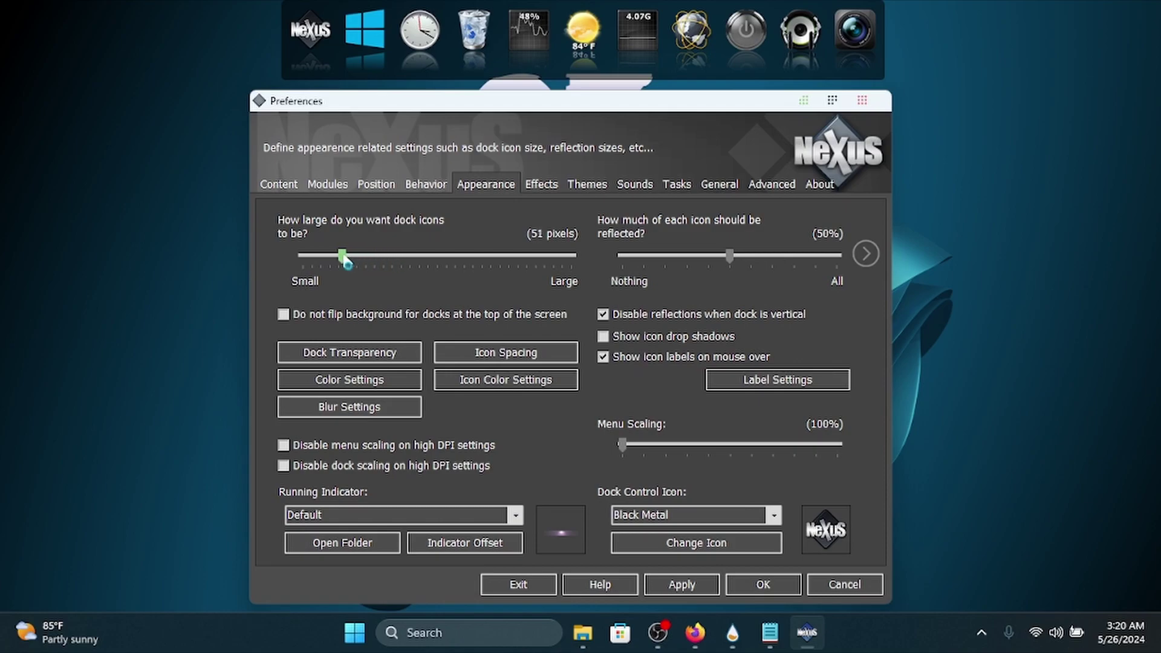
click(679, 586)
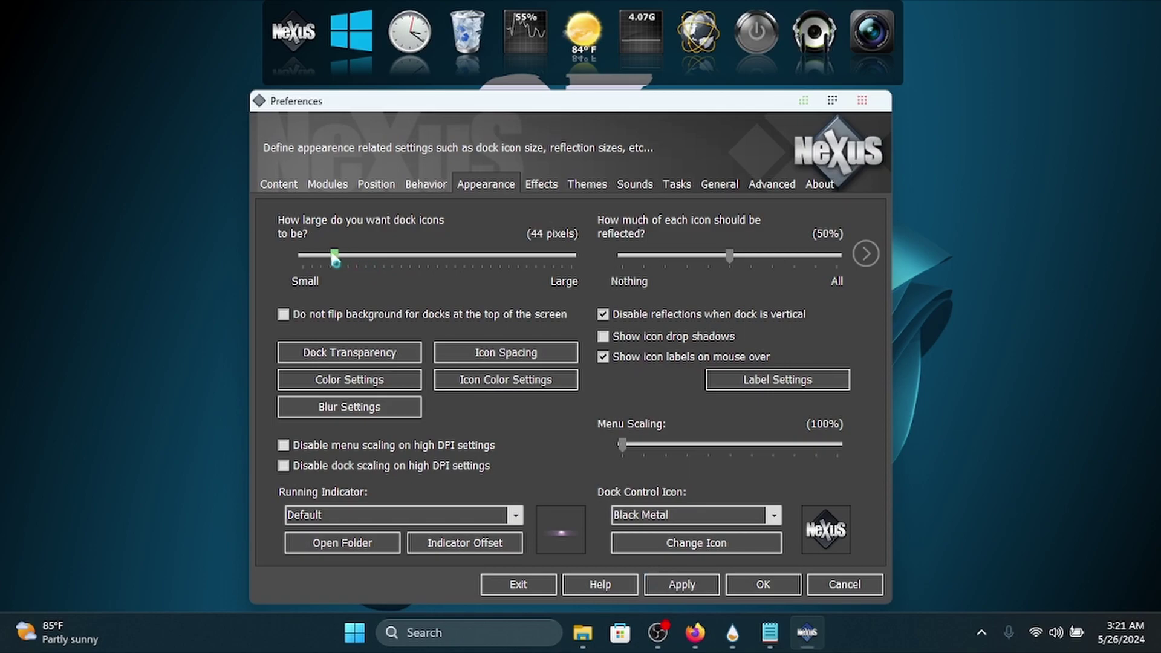
click(673, 587)
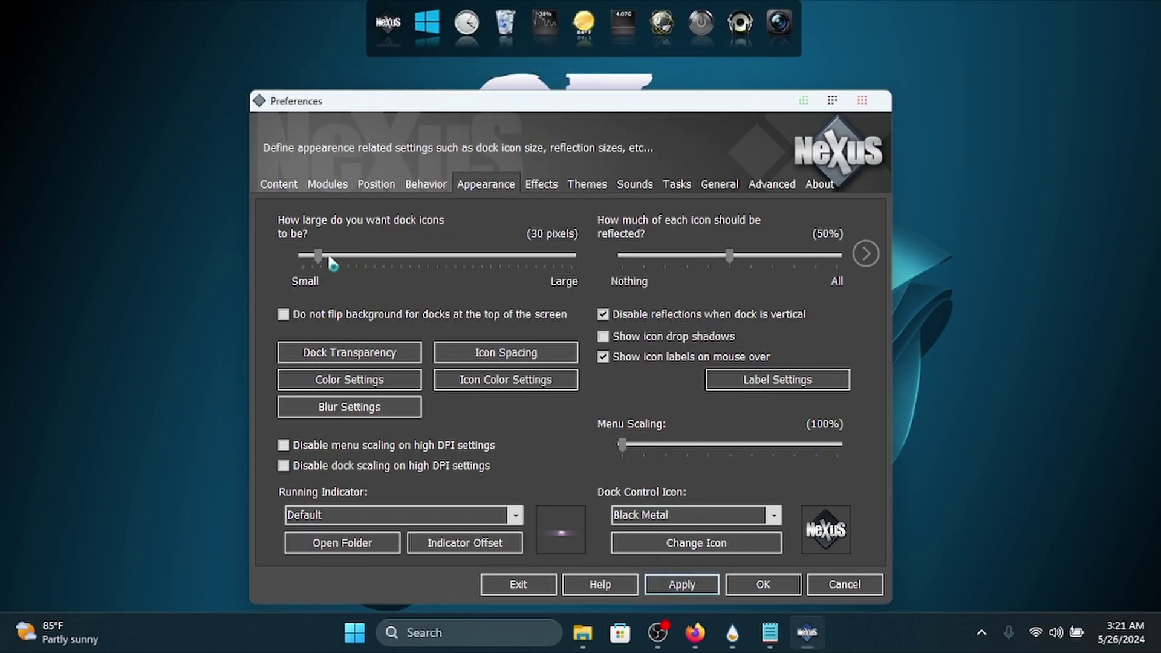
click(676, 586)
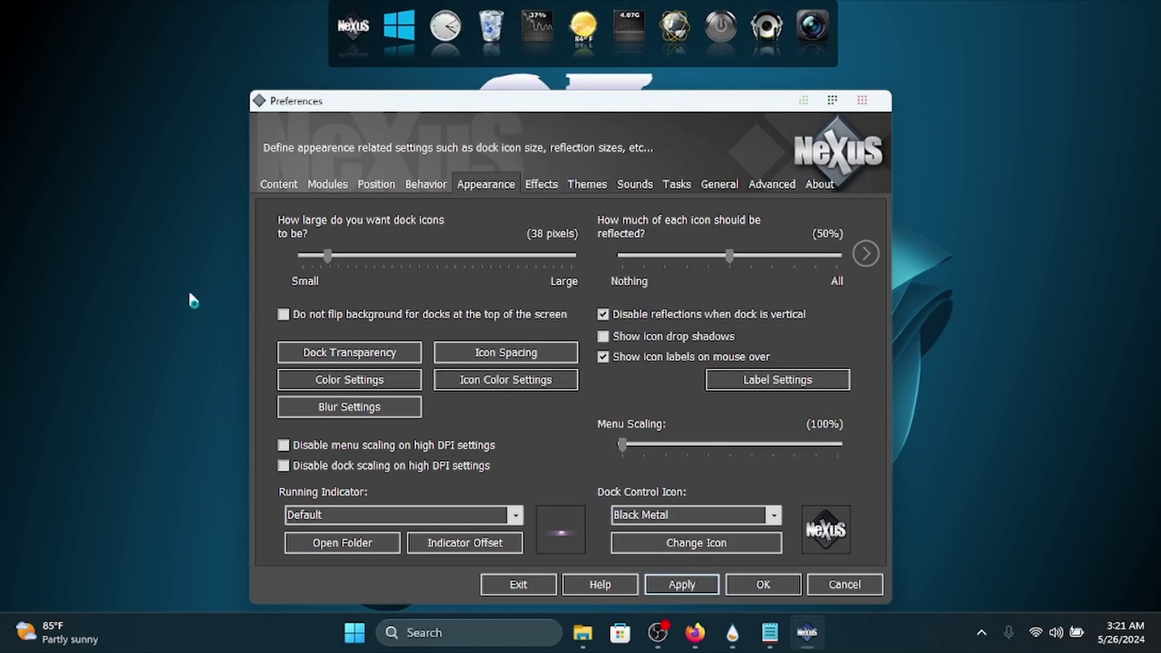
Attach the dock to the Bottom screen edge and minimize the Nexus preferences.
click(376, 184)
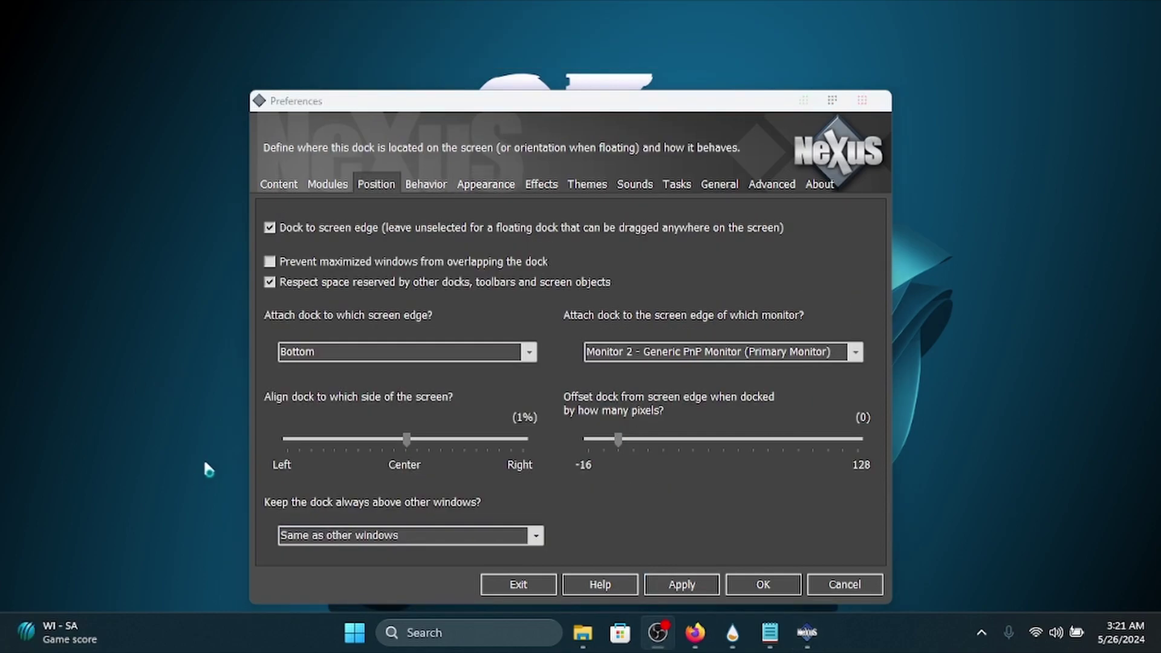
click(803, 101)
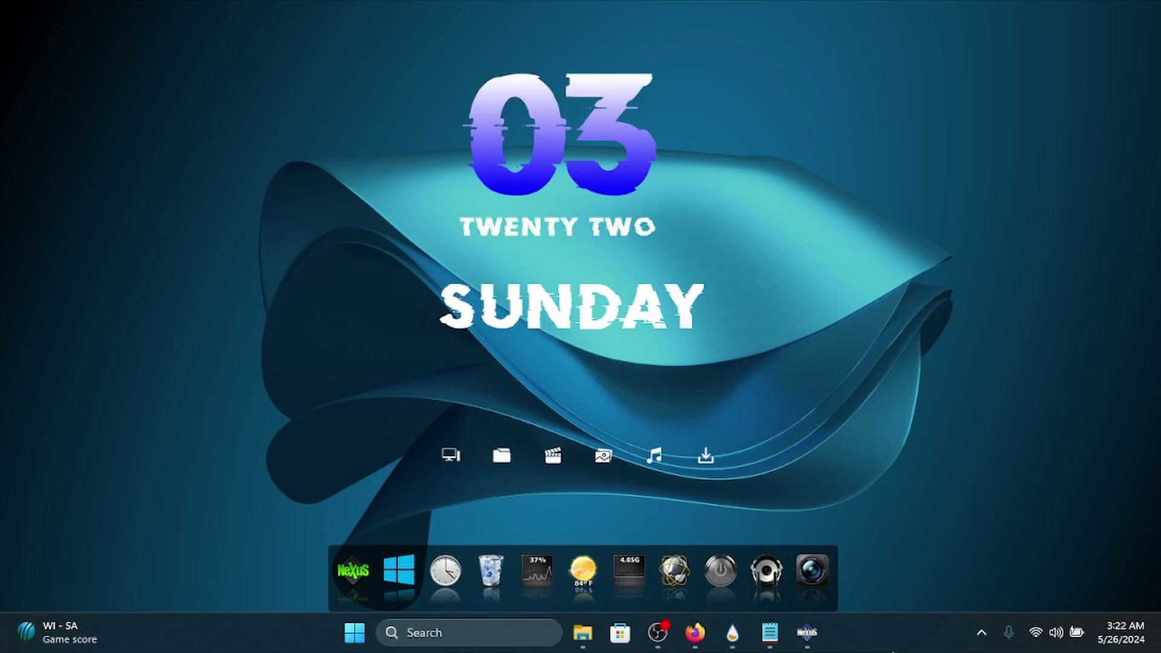
In the Windows taskbar behaviors, enable automatically hiding the taskbar and minimize Settings.
right_click(888, 650)
click(920, 595)
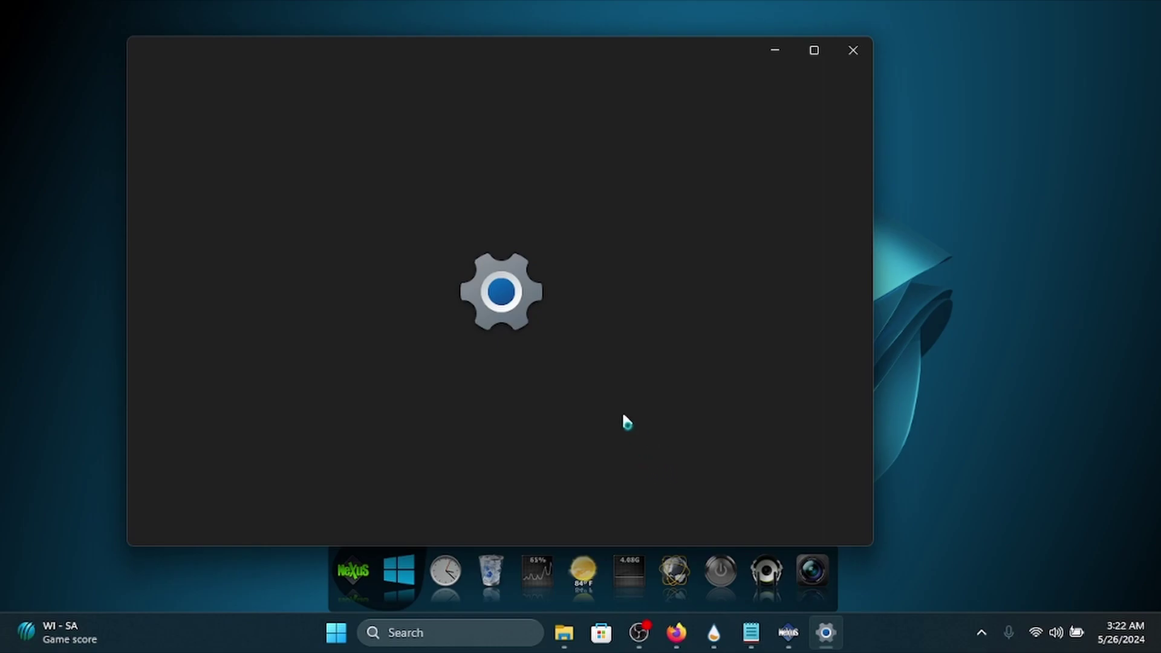
scroll(590, 327, down, 1)
scroll(582, 314, down, 3)
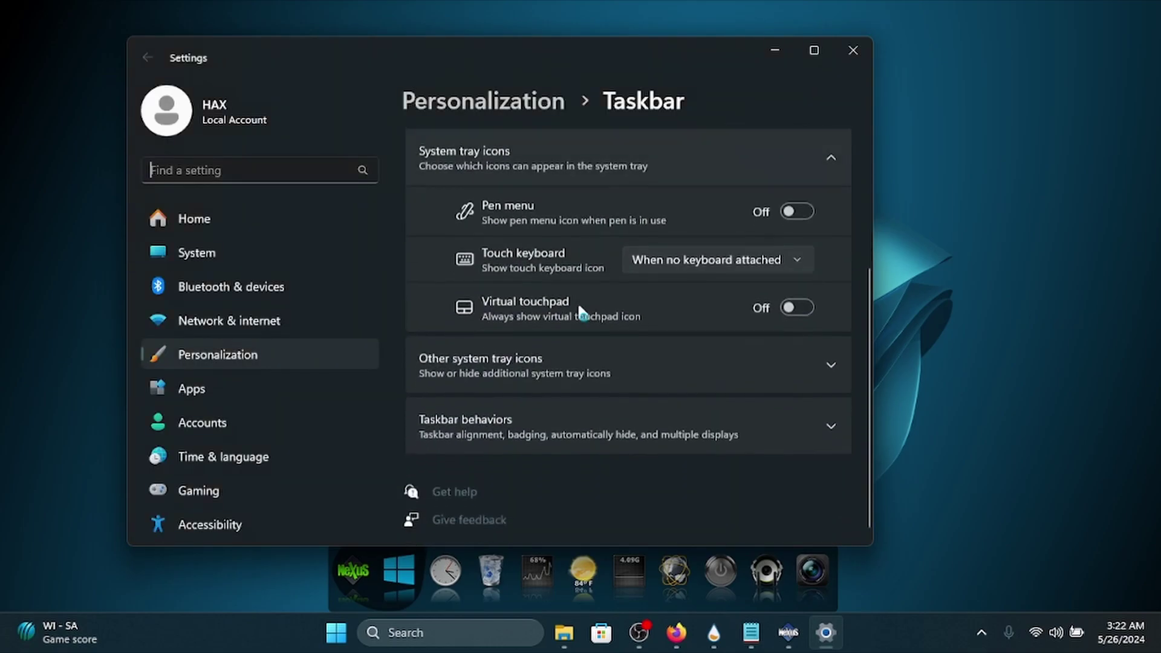
click(496, 424)
scroll(515, 386, down, 5)
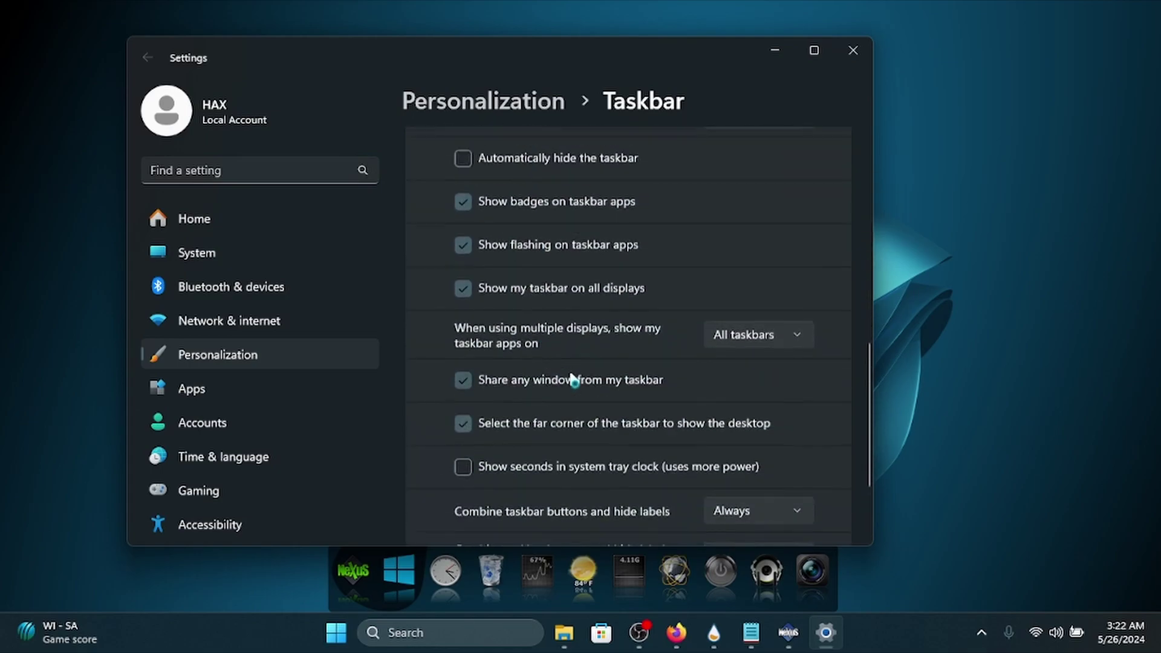
scroll(573, 380, up, 2)
click(528, 271)
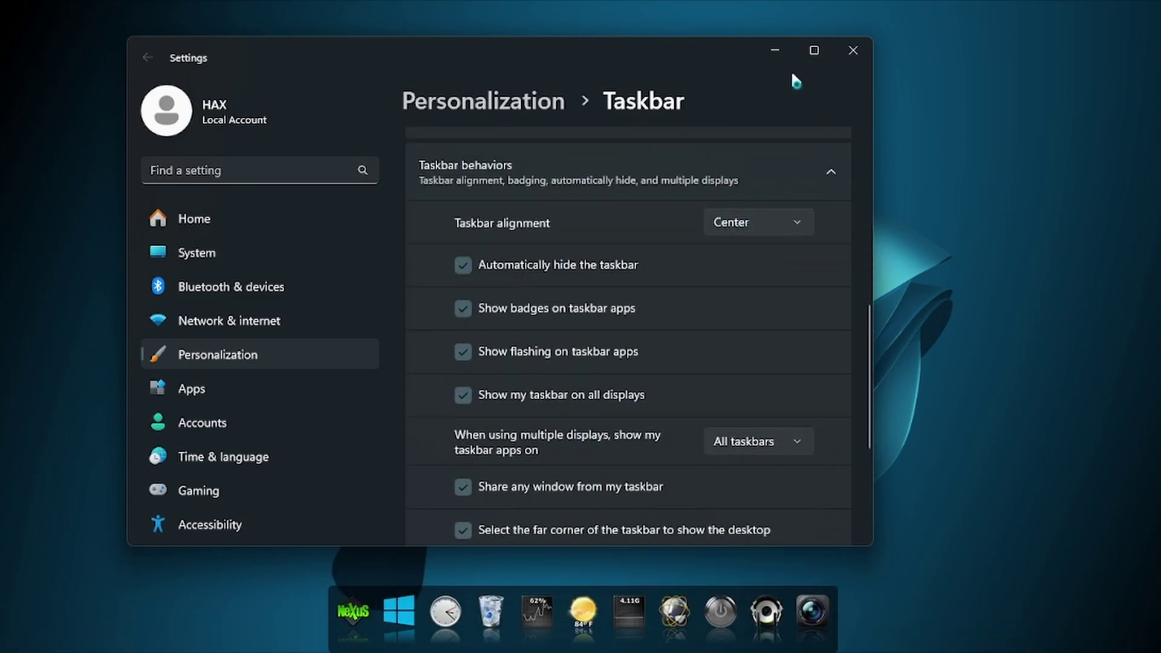
click(774, 48)
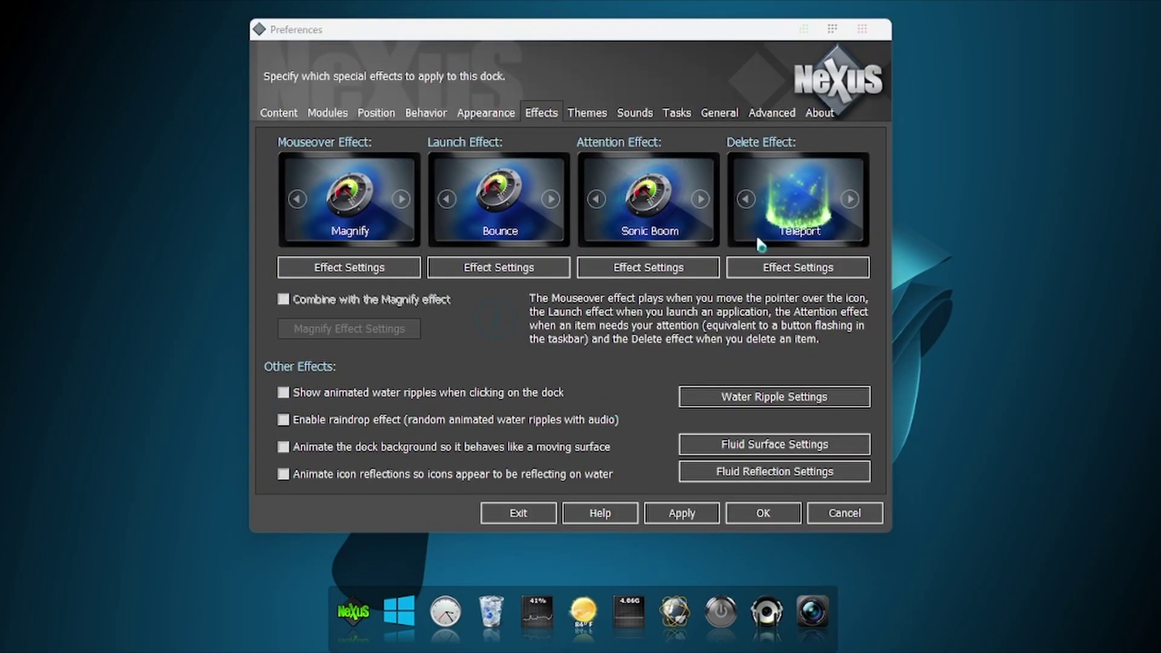
Preview the dock's Delete effects, including Heal and Burn, then select Teleport and apply it.
click(739, 199)
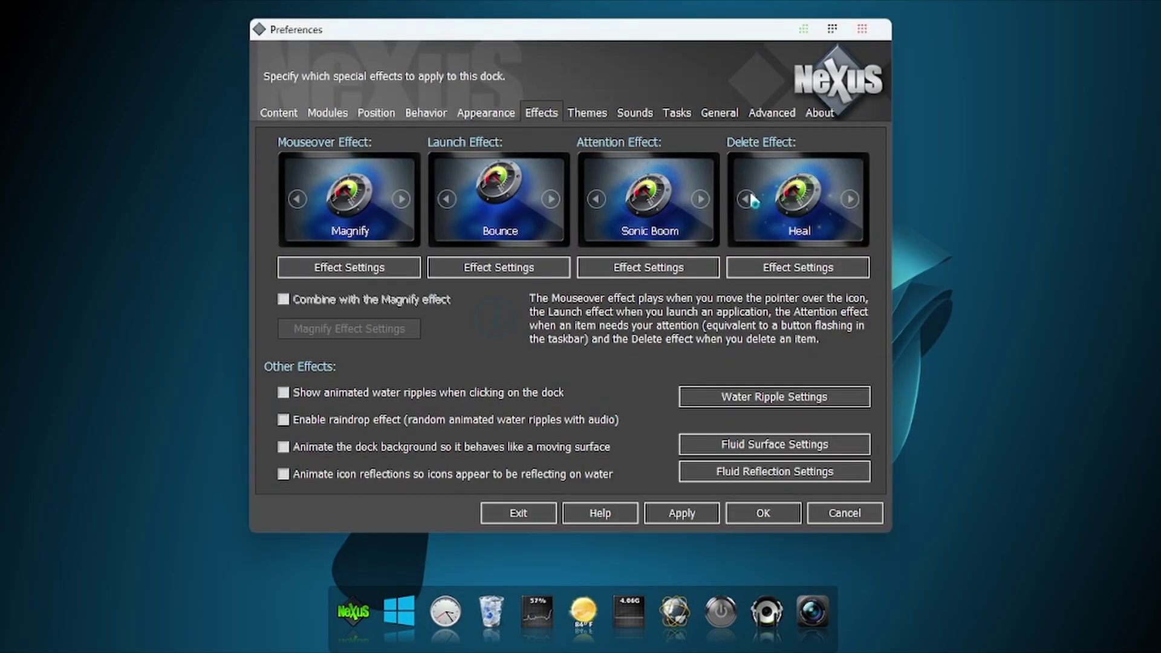
click(752, 198)
click(752, 200)
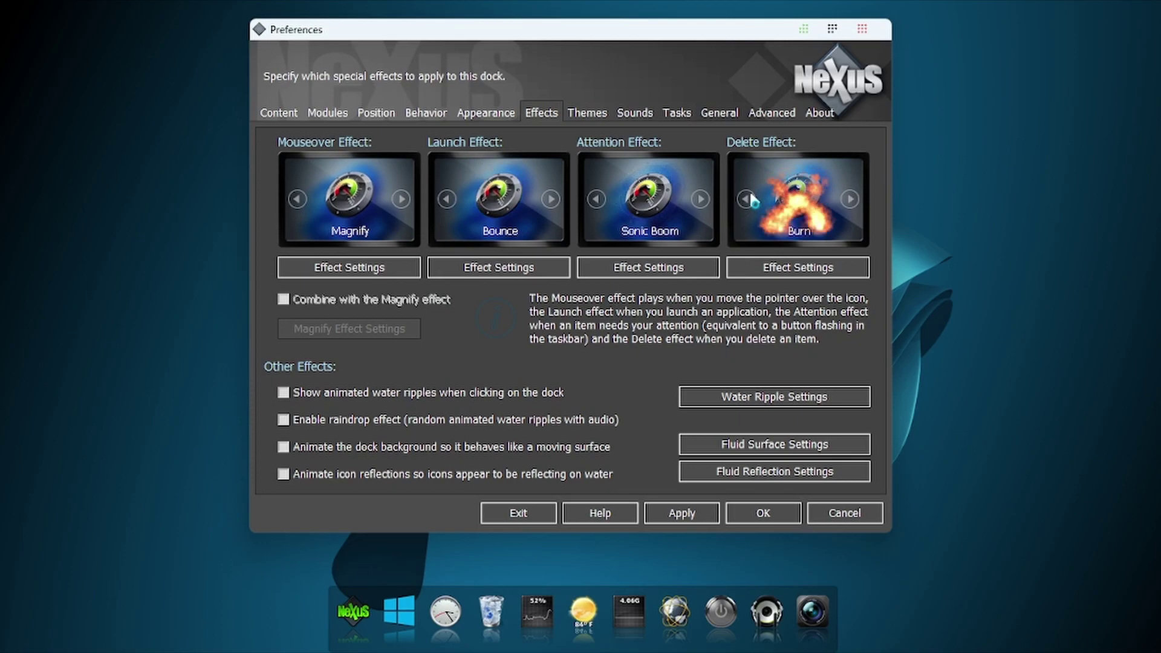
click(752, 200)
click(752, 200)
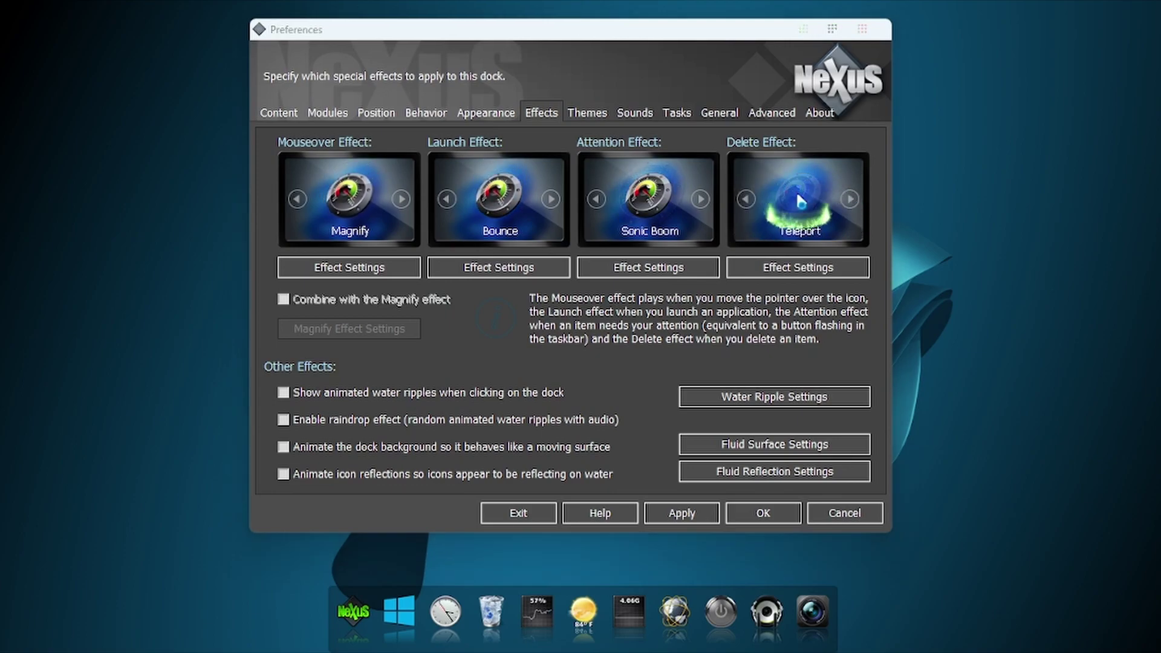
click(799, 200)
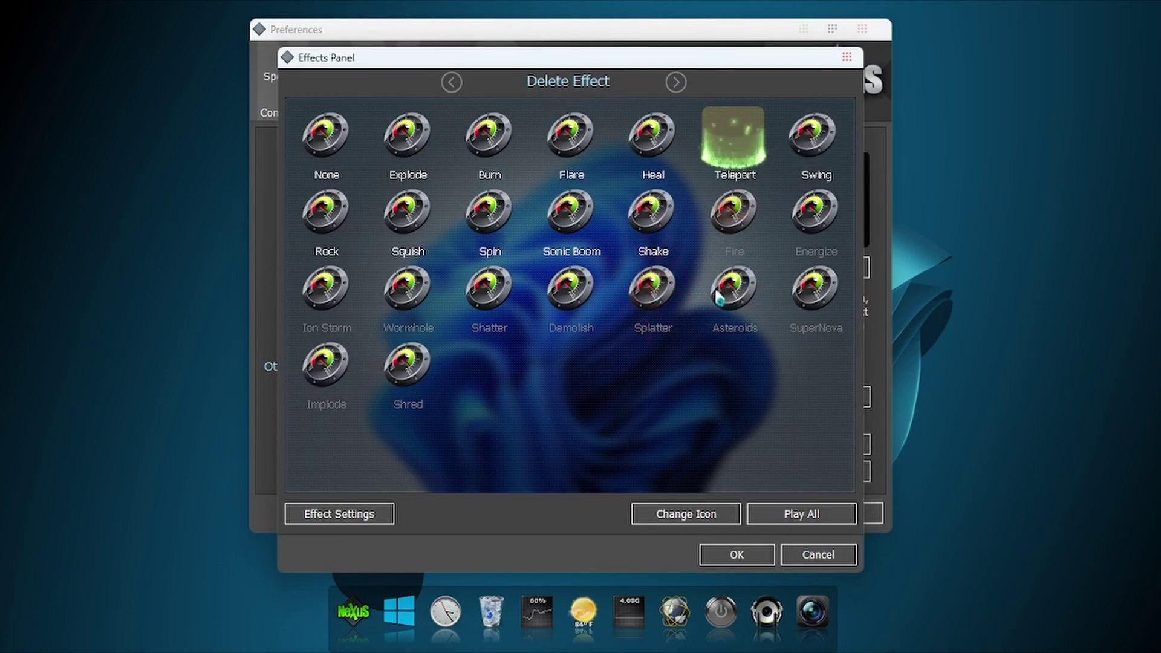
click(738, 554)
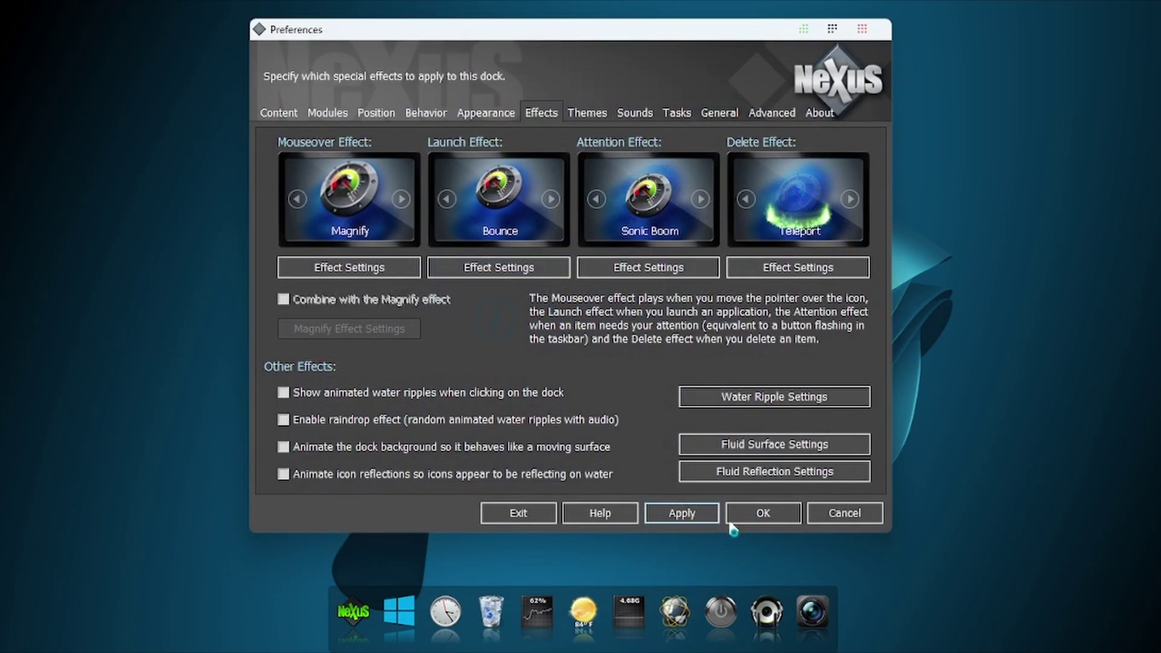
click(682, 513)
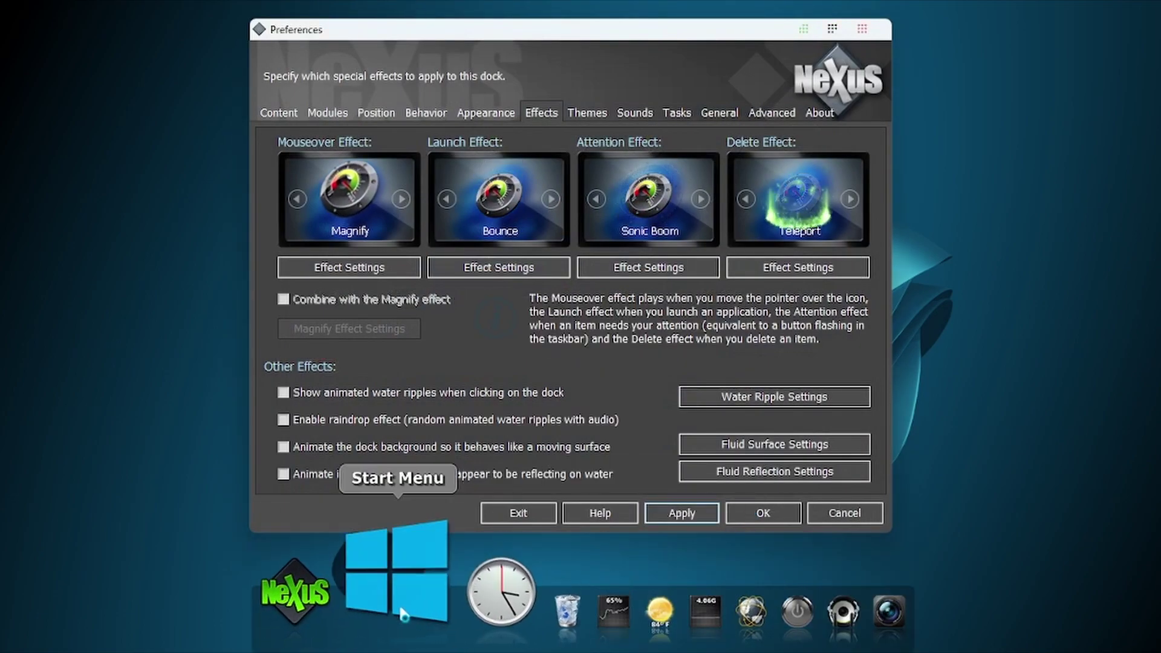
Test the dock by opening the Start Menu and the Recycle Bin from it, closing each again.
click(404, 614)
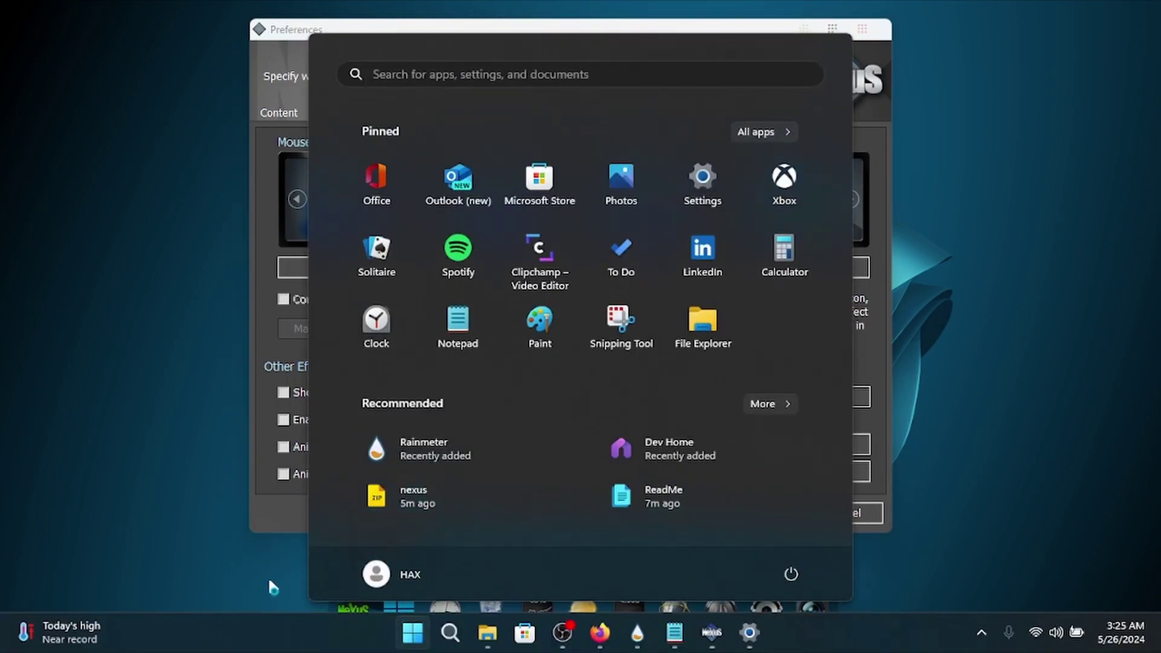
click(269, 588)
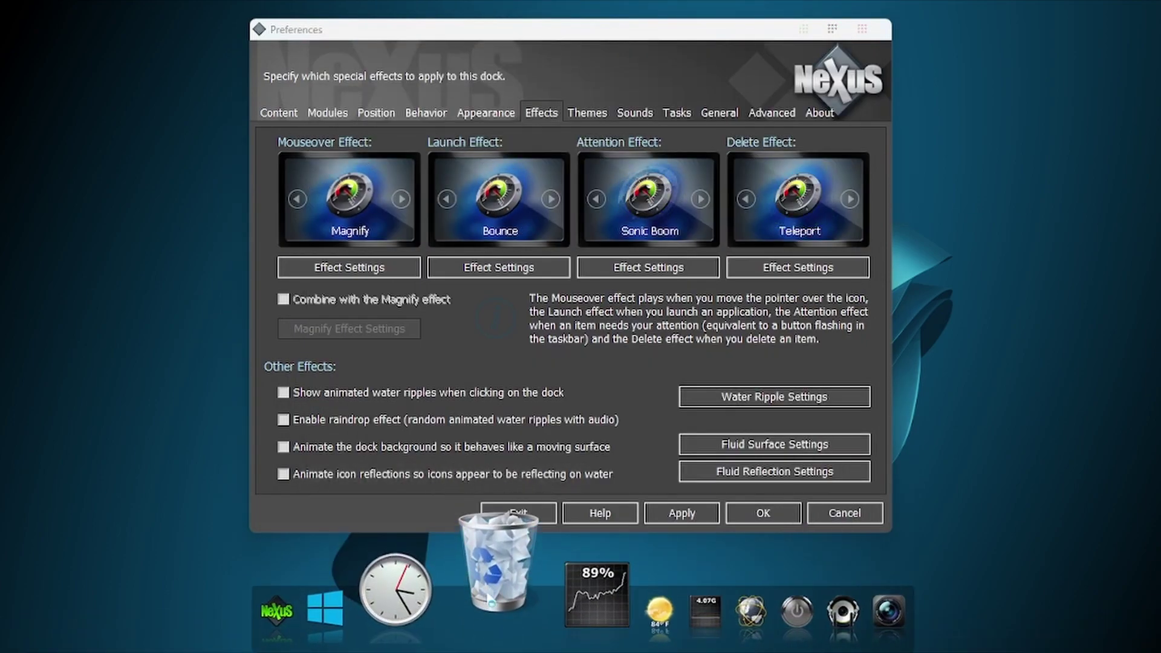
click(488, 599)
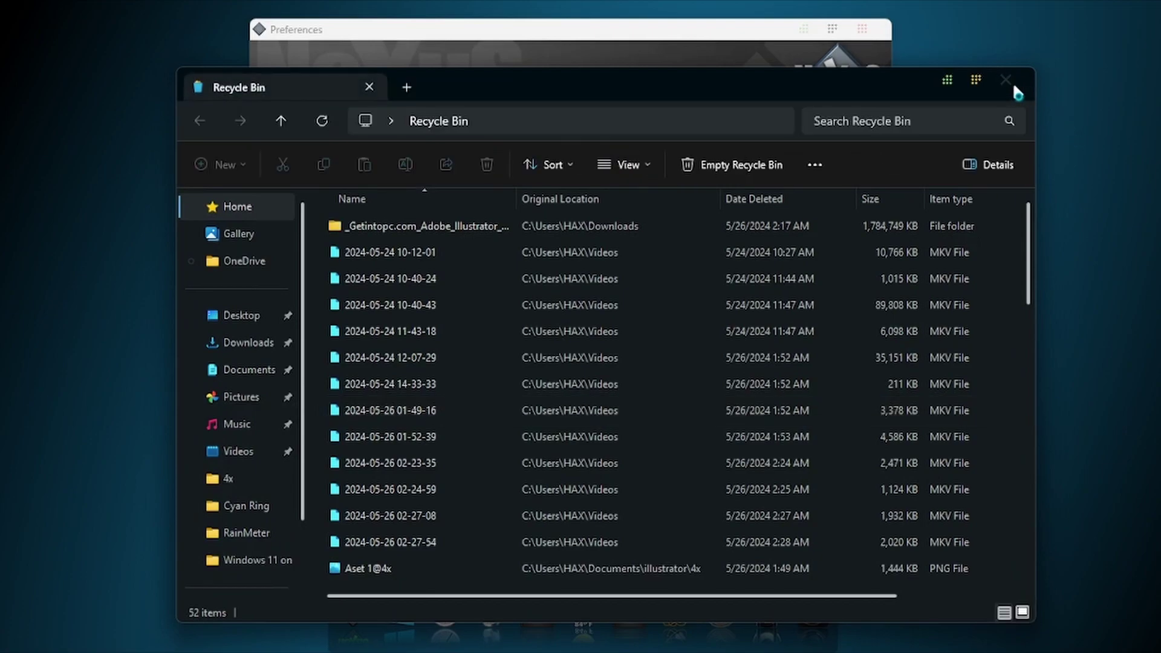
click(1016, 91)
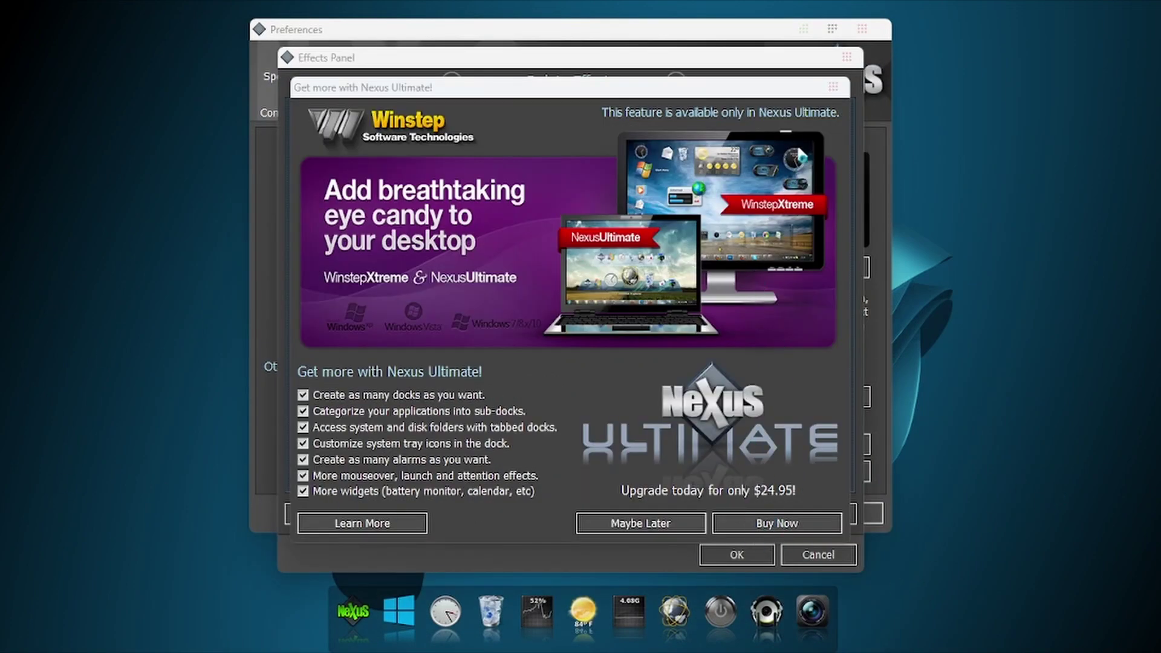
Dismiss the Nexus Ultimate offer, preview all the Delete effects at once, and confirm the panel with Teleport selected.
click(833, 87)
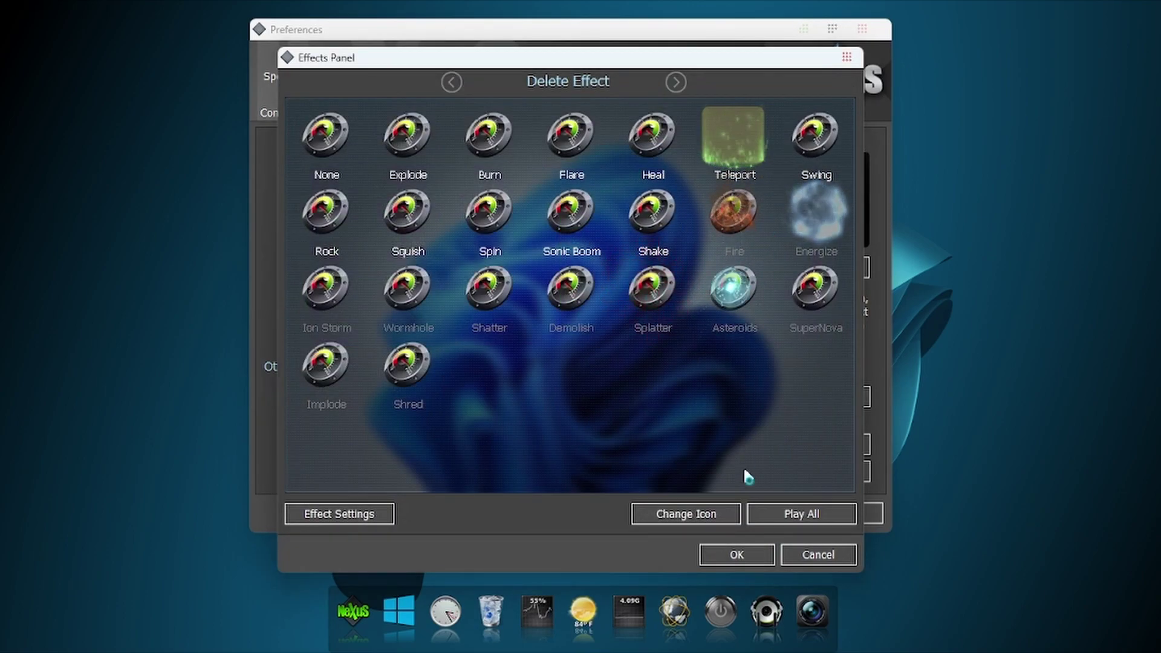
click(779, 520)
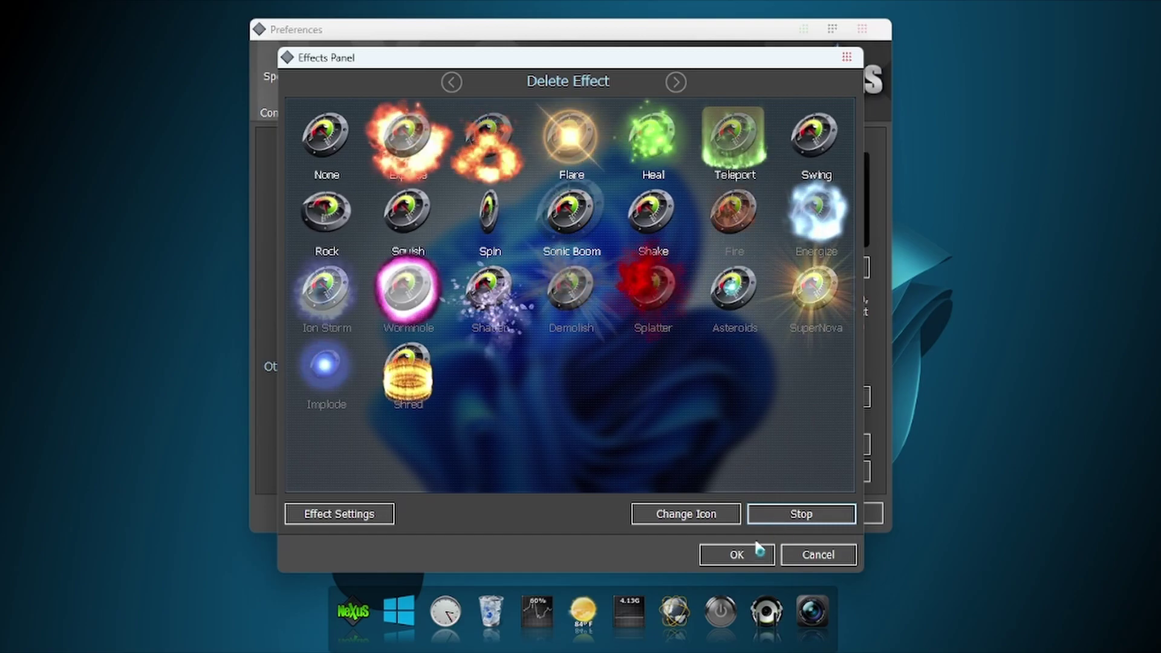
click(778, 519)
click(730, 554)
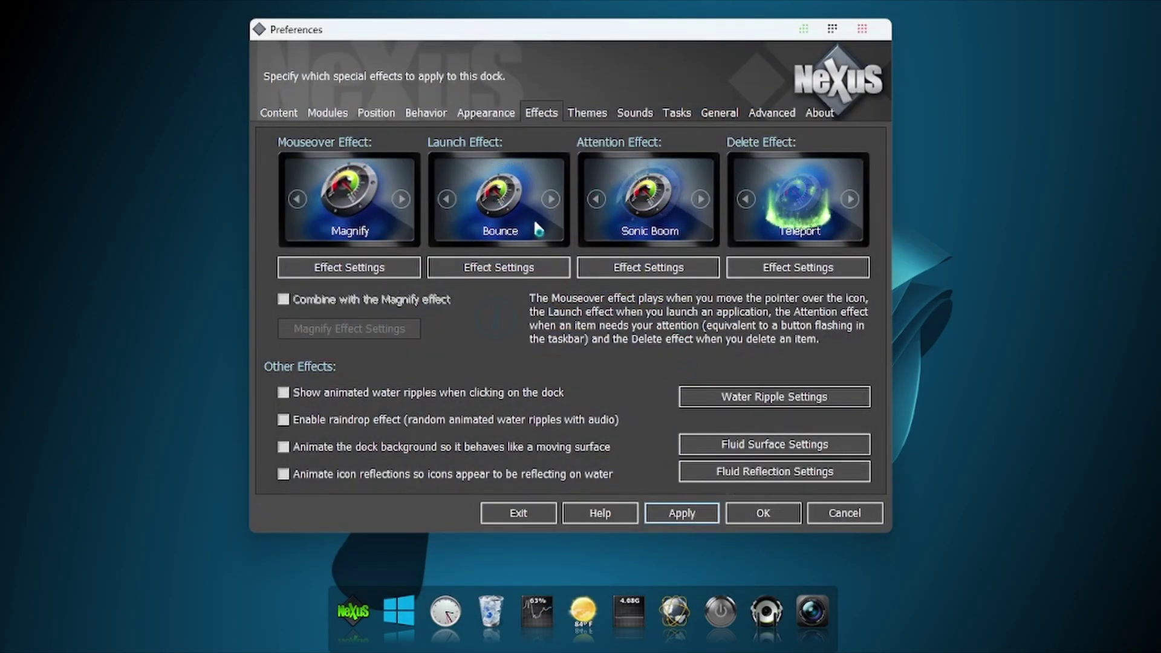
Set the dock's Launch effect to Heal.
click(549, 203)
click(550, 202)
click(484, 199)
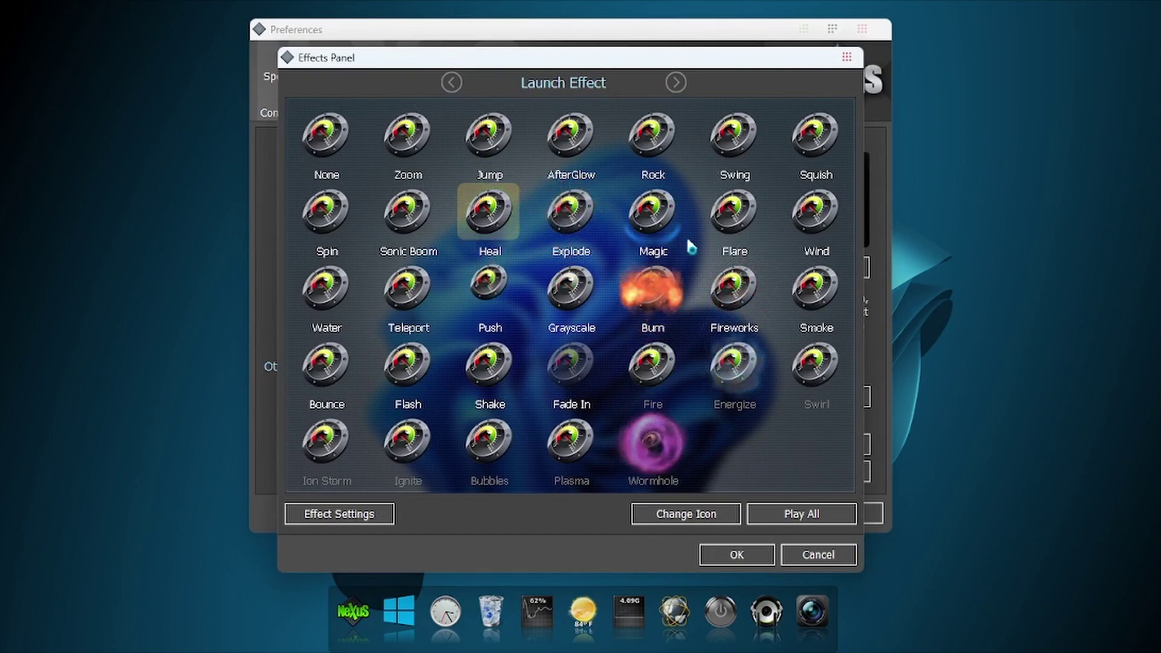
click(733, 559)
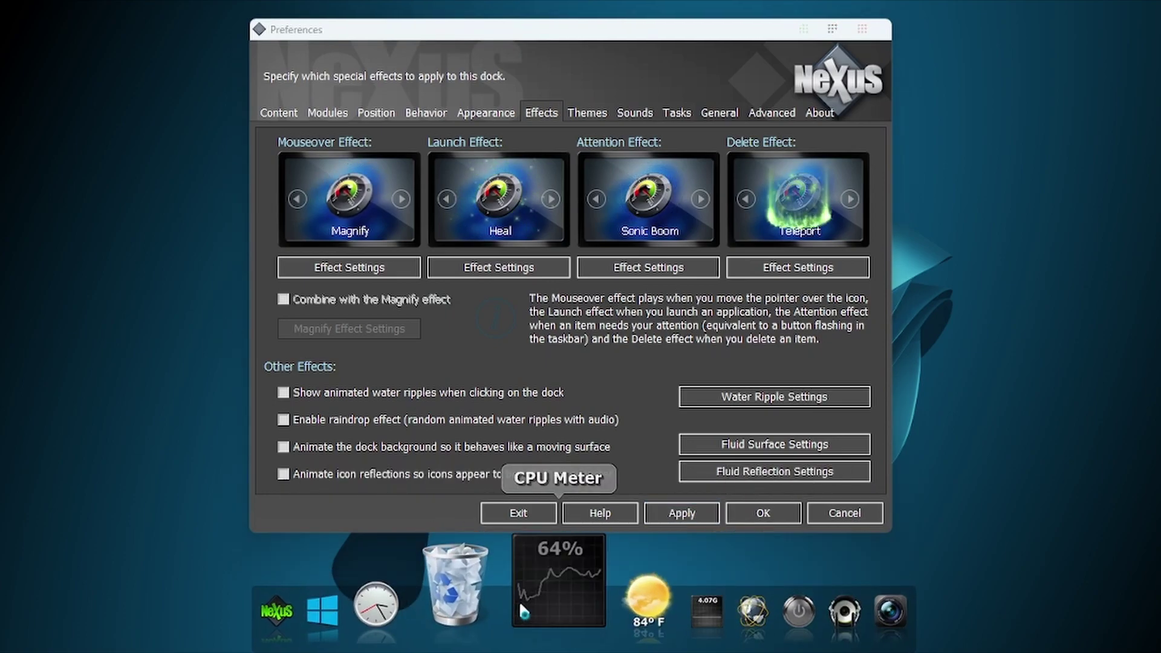
Test the launch effect by opening the CPU Meter and the Recycler from the dock, closing each window again.
click(557, 588)
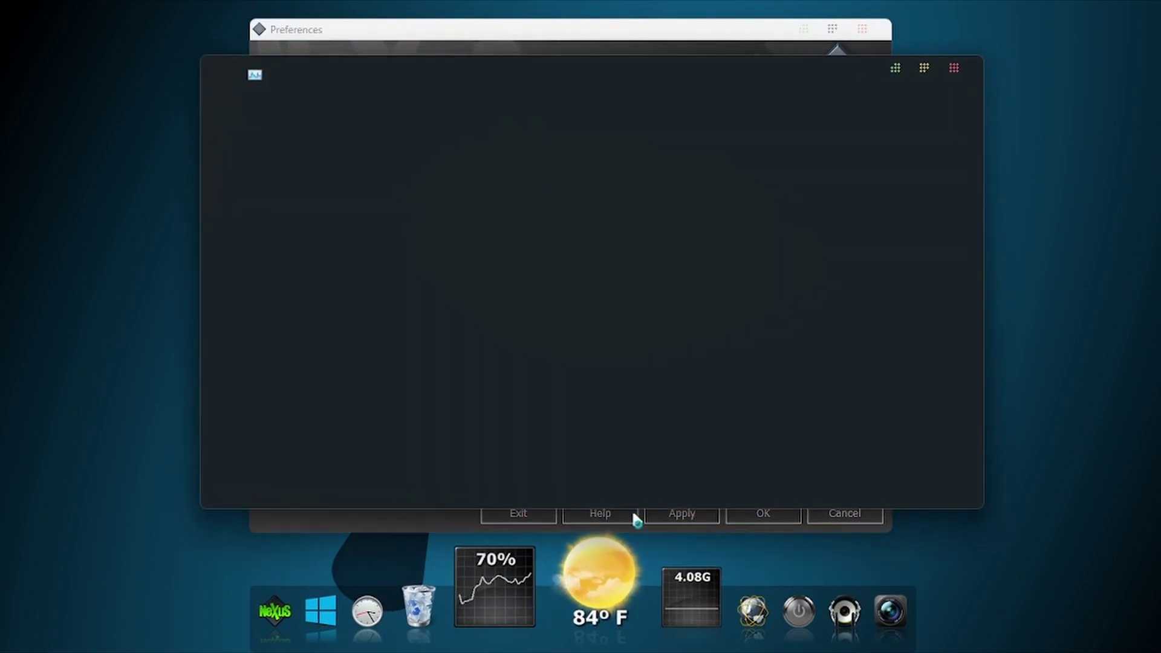
click(955, 68)
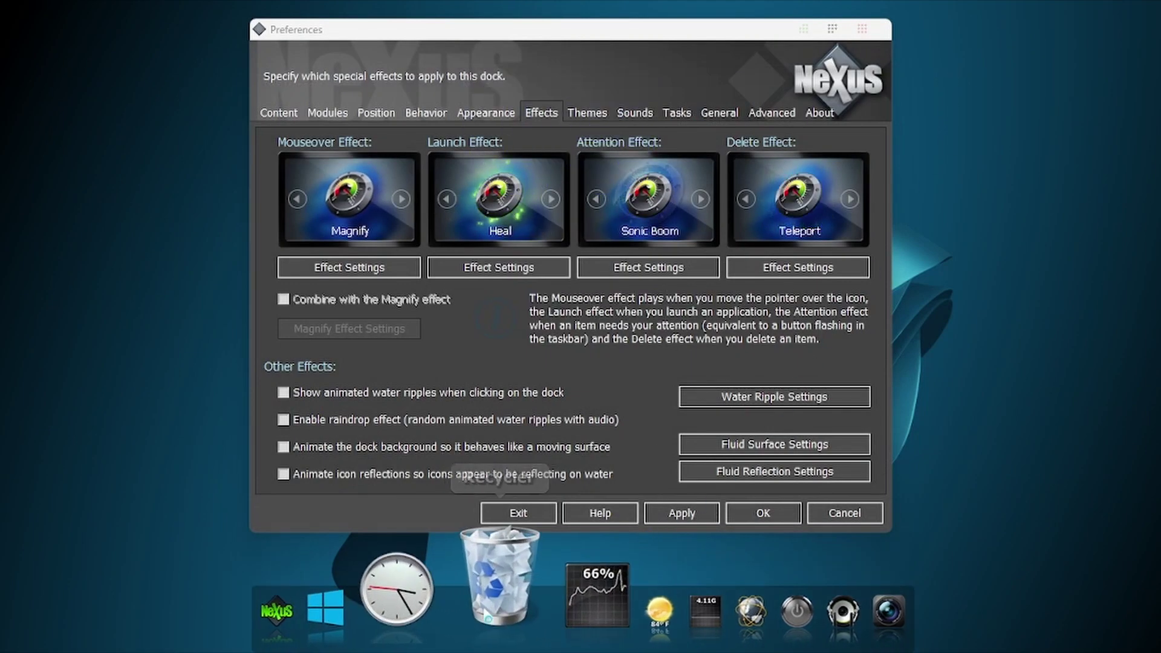
click(483, 616)
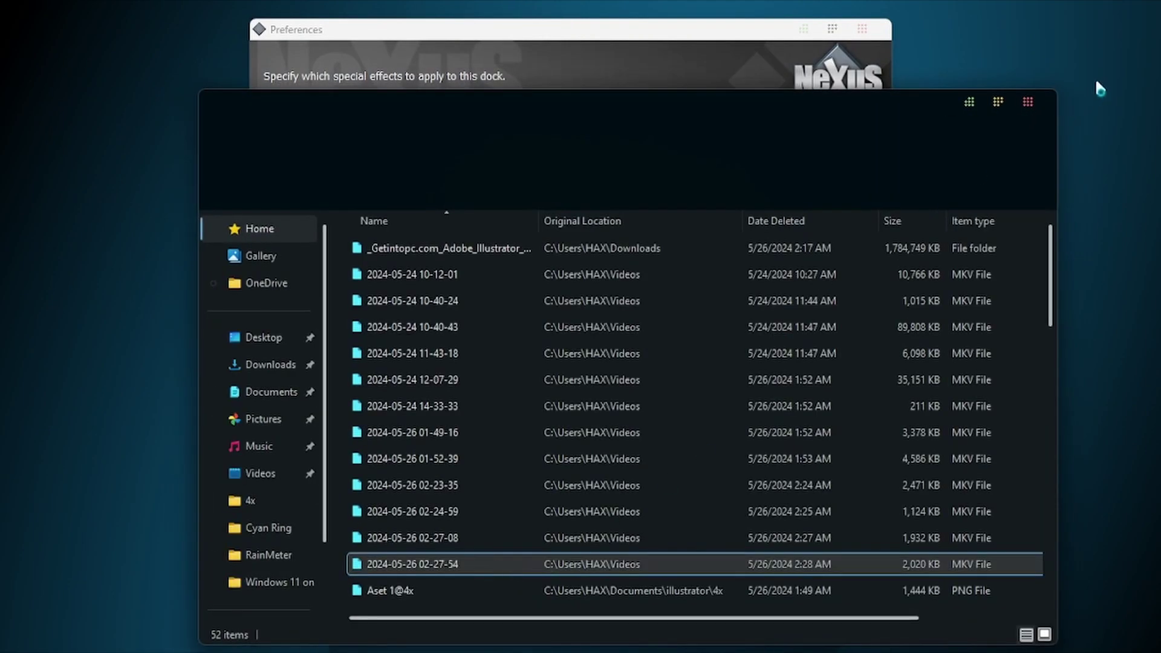
click(1028, 102)
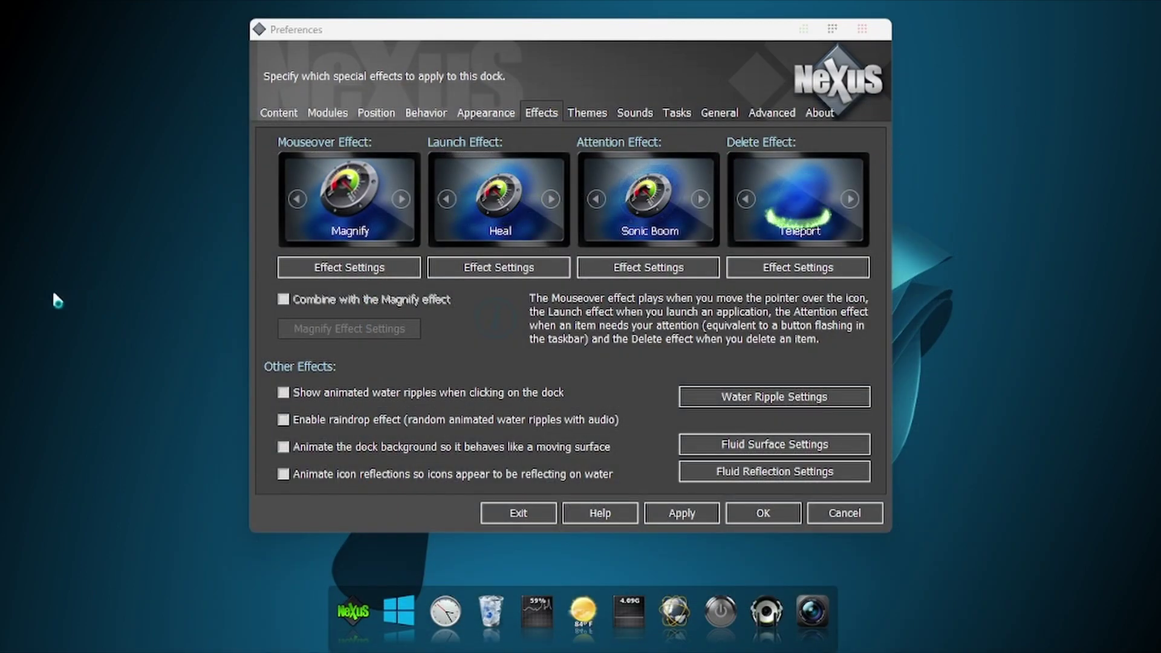
Try enabling the raindrop effect for the dock, and turn it off again.
click(283, 419)
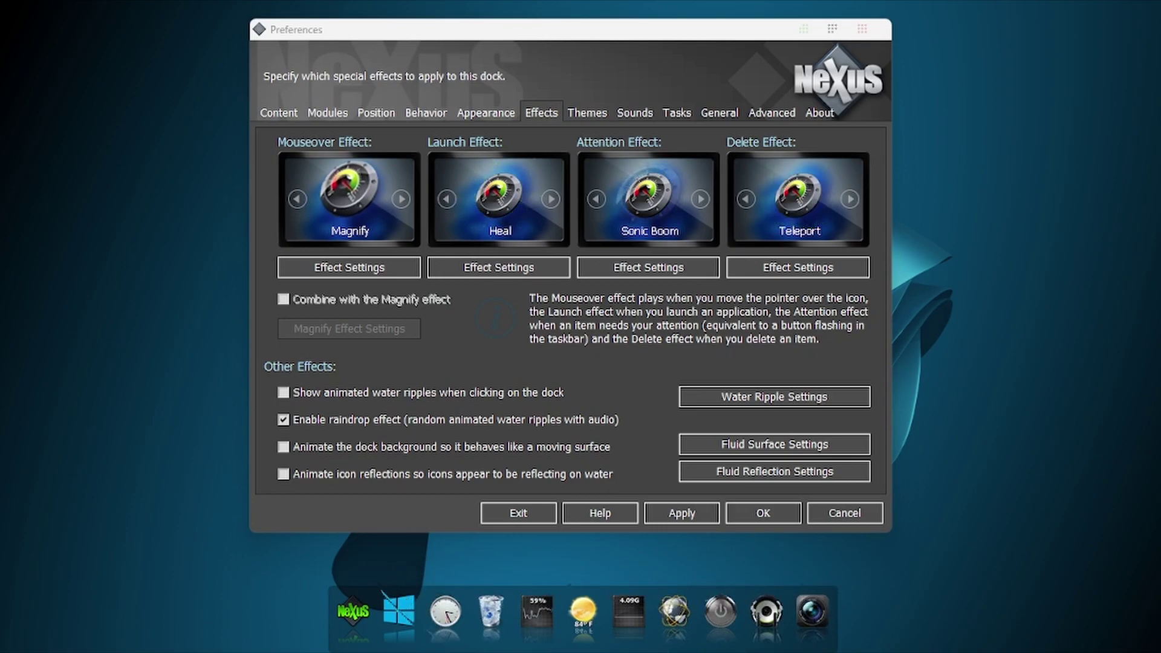
click(283, 419)
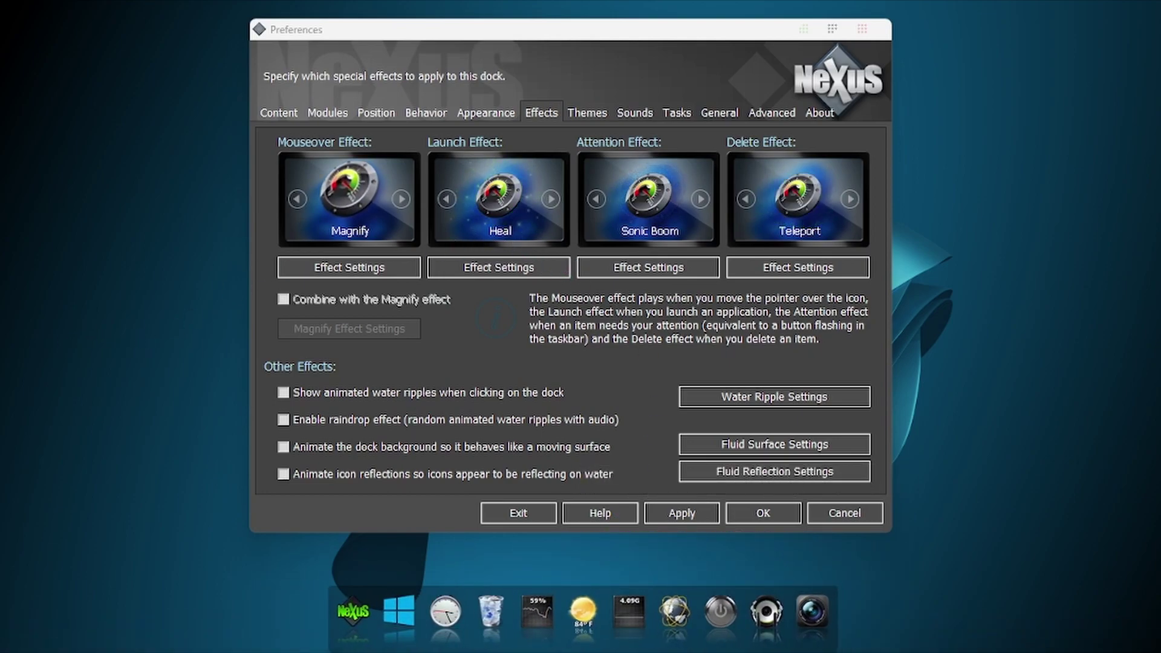
Preview several dock themes, including Aero LowRes, Elegant Green and K-TEK4D5, and apply the Leopard theme.
key(ctrl+Tab)
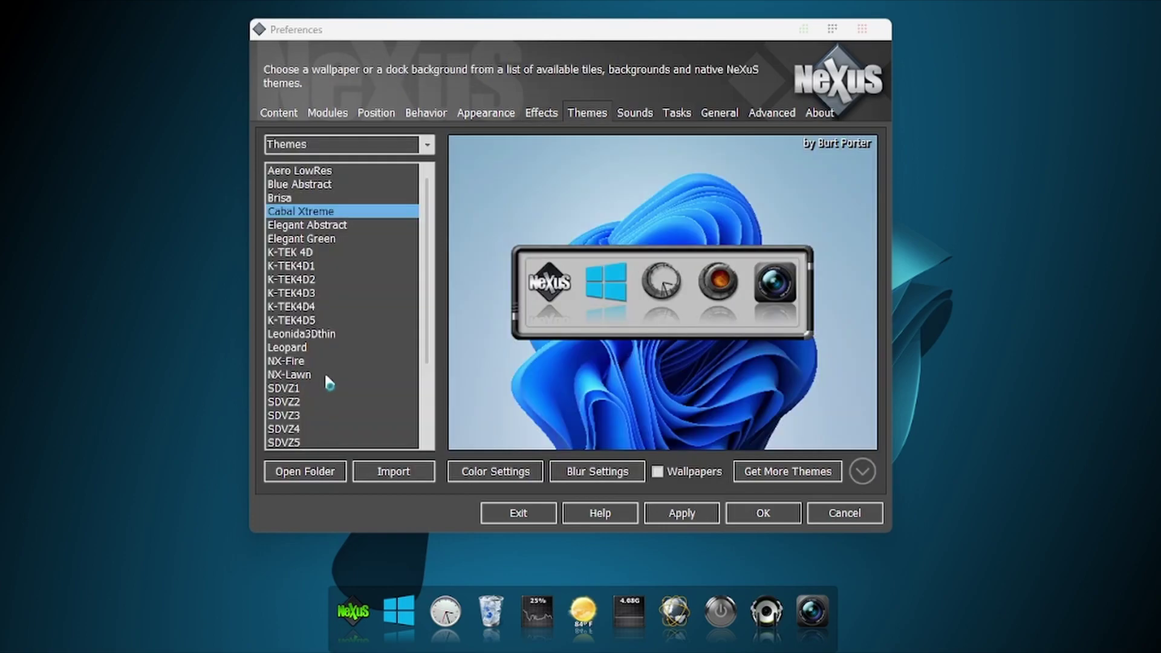
click(318, 186)
click(320, 171)
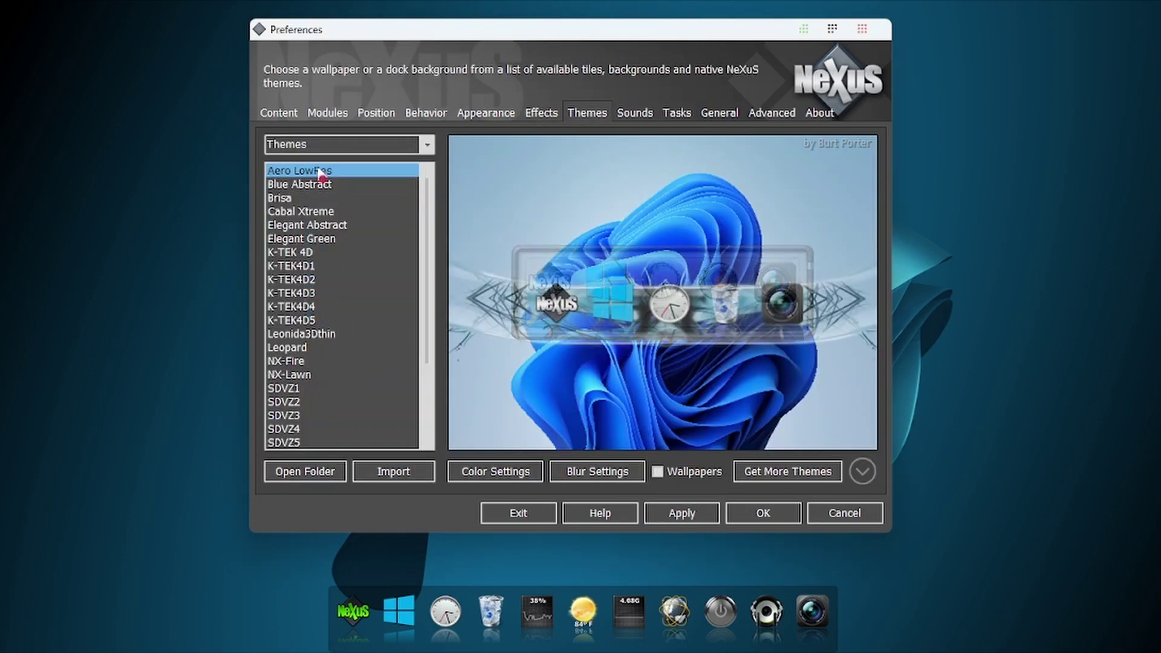
click(315, 211)
click(311, 240)
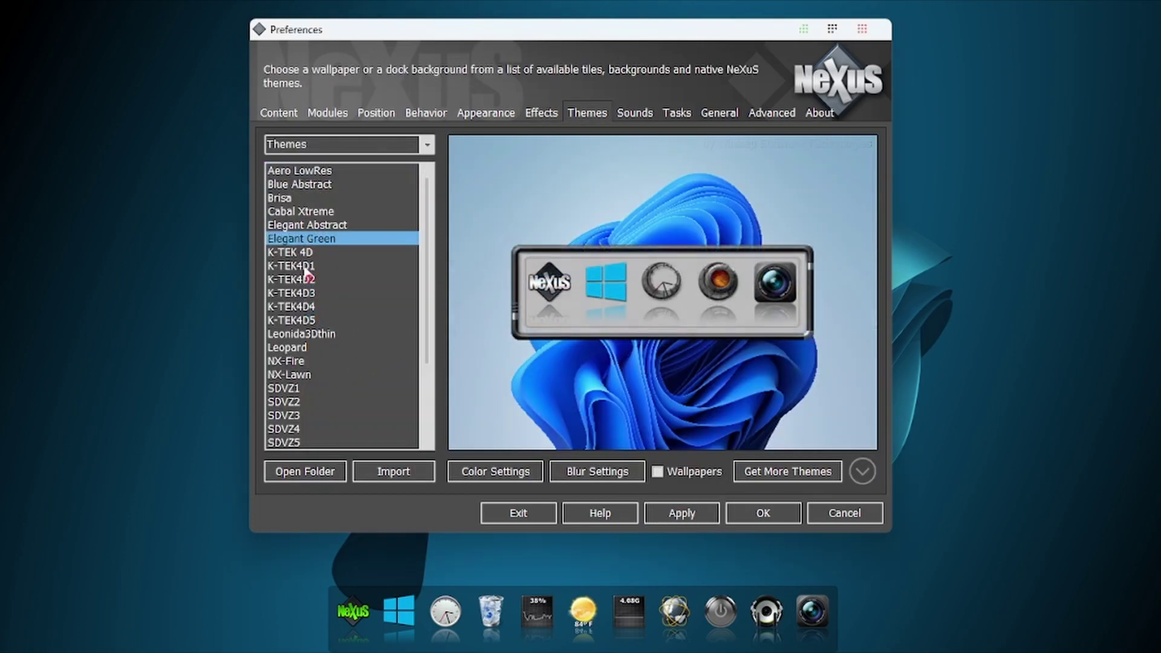
click(306, 280)
click(322, 321)
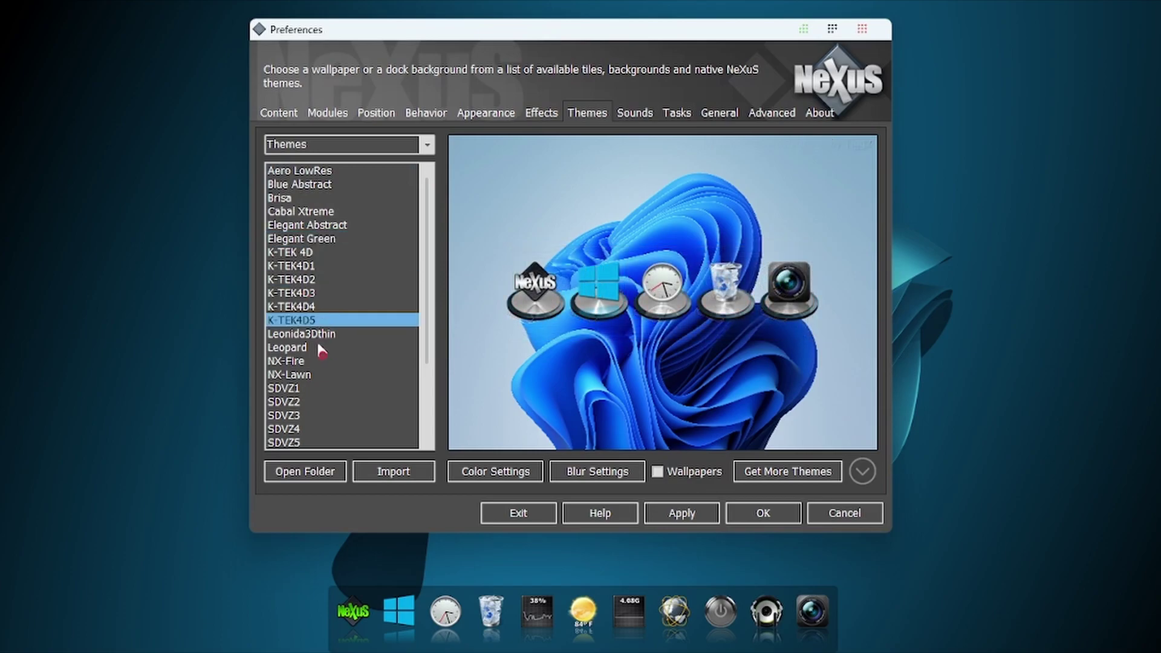
click(682, 514)
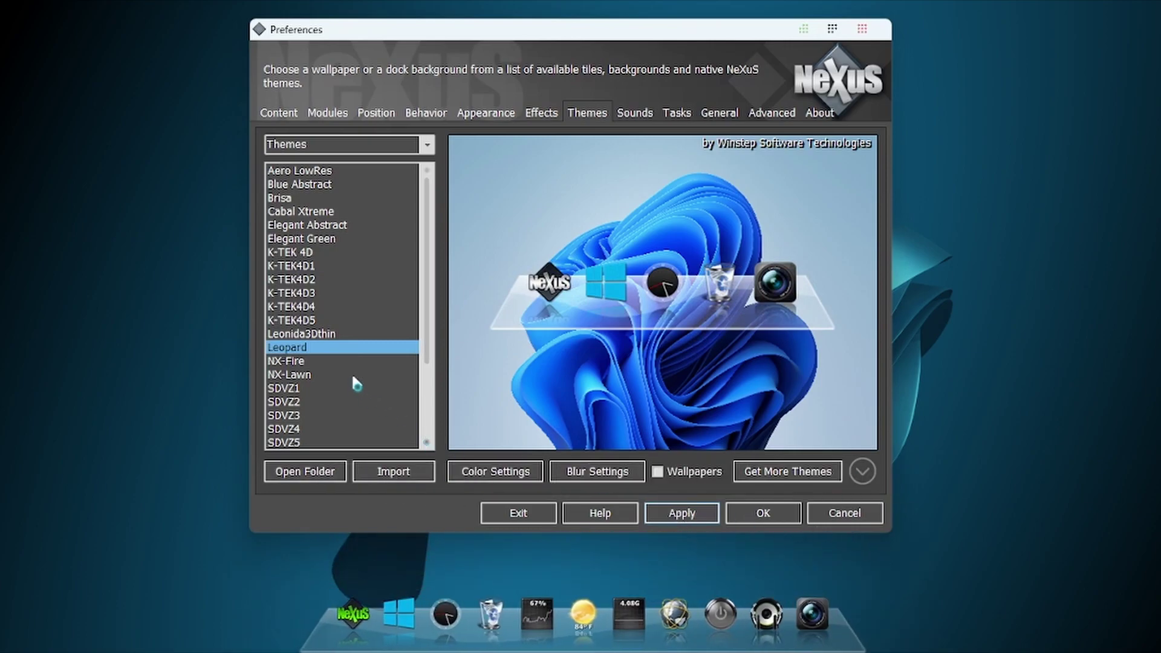
Look through the remaining themes and the Sounds, Tasks, General and Advanced preferences.
scroll(357, 386, down, 3)
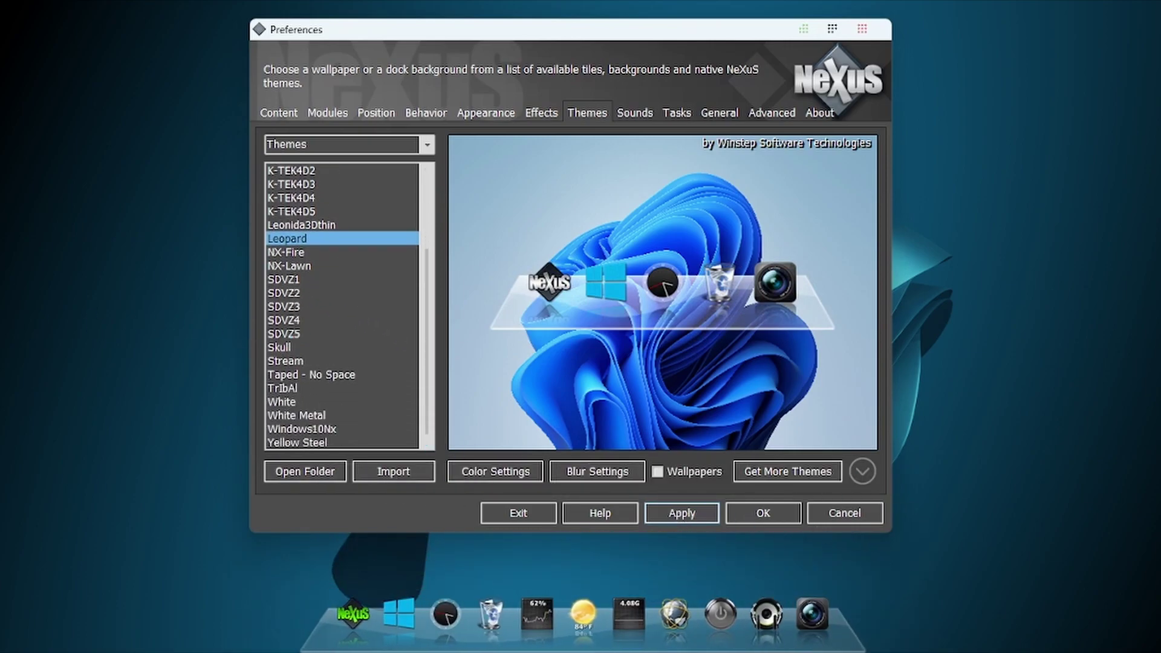
click(633, 115)
click(674, 115)
click(720, 114)
click(752, 115)
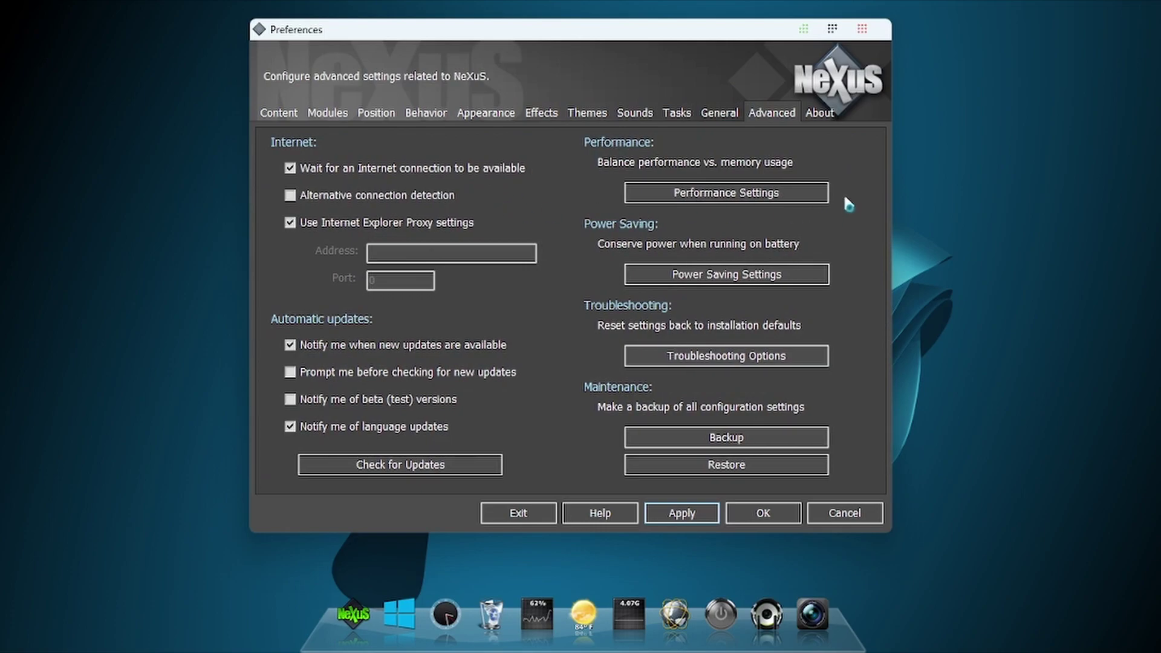
Browse for a backup to restore in the Fluent for Windows 10 folders, checking the Fluent folder under Docks - NeXuS or RocketDock.
click(732, 466)
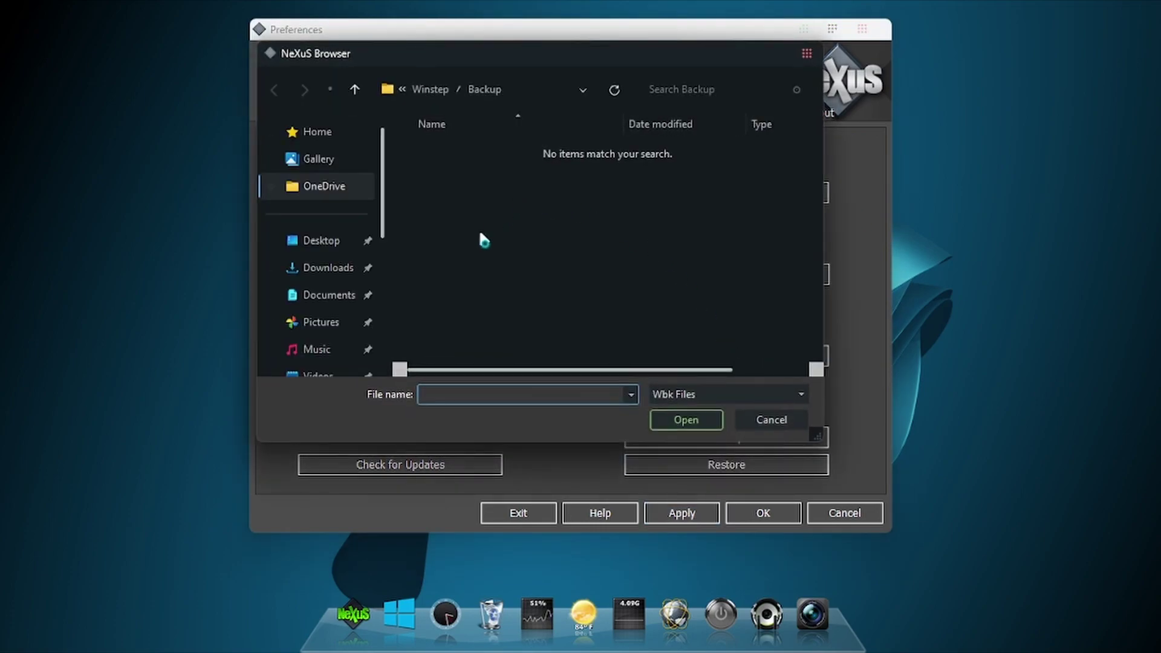
click(327, 242)
scroll(348, 267, down, 1)
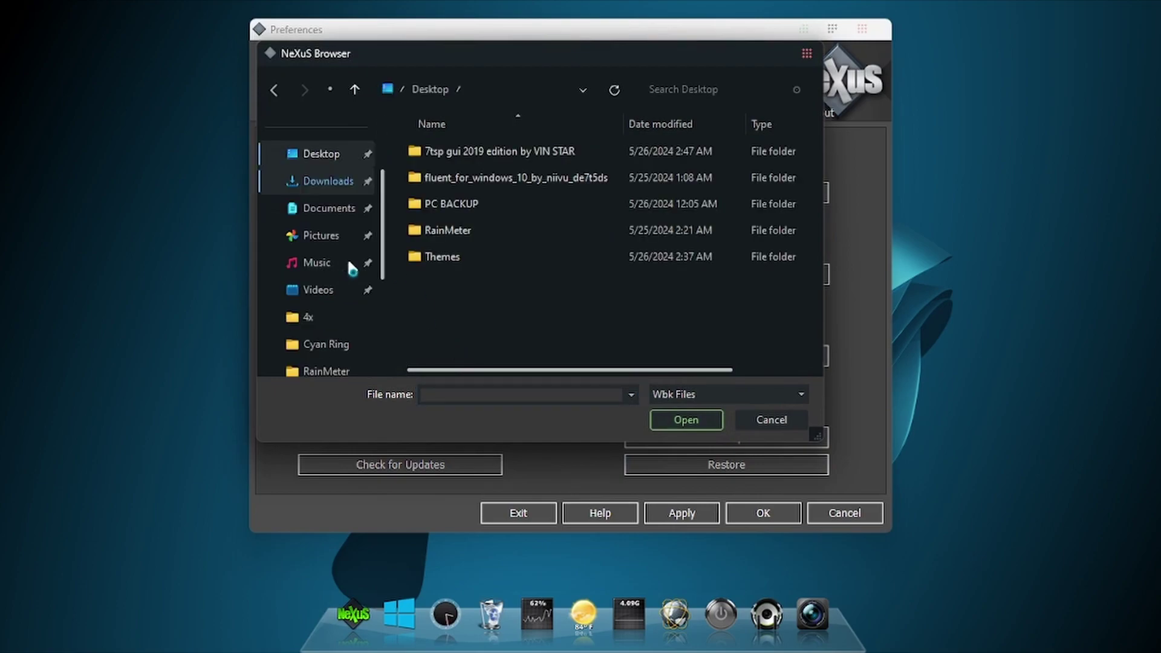
click(495, 180)
double_click(469, 182)
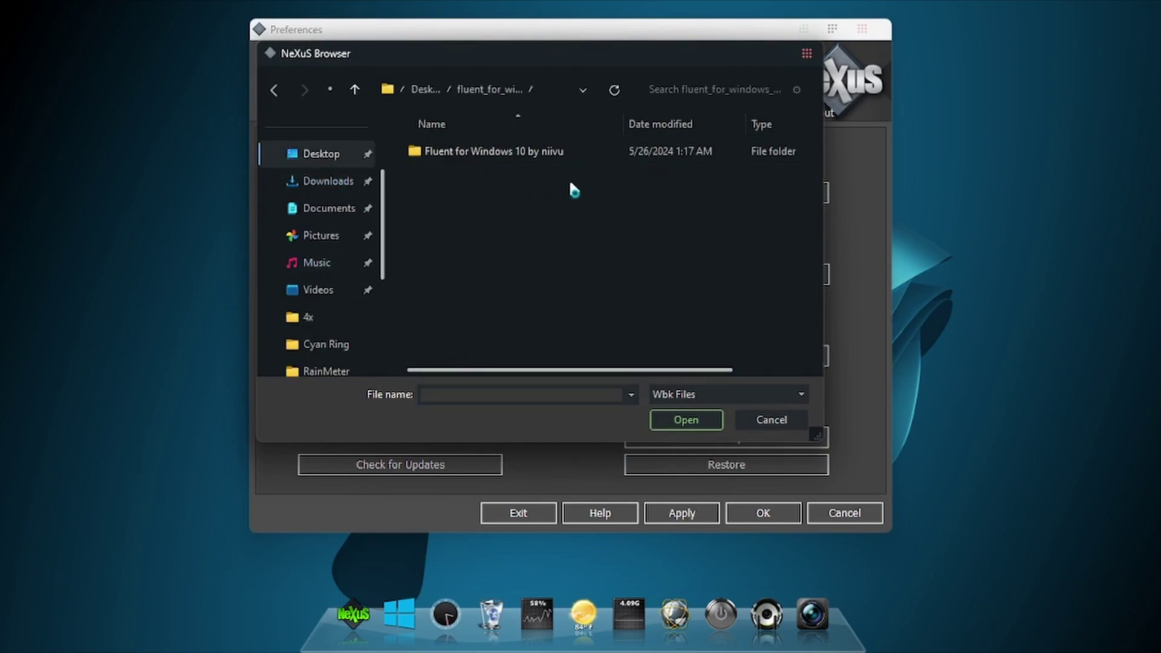
double_click(487, 155)
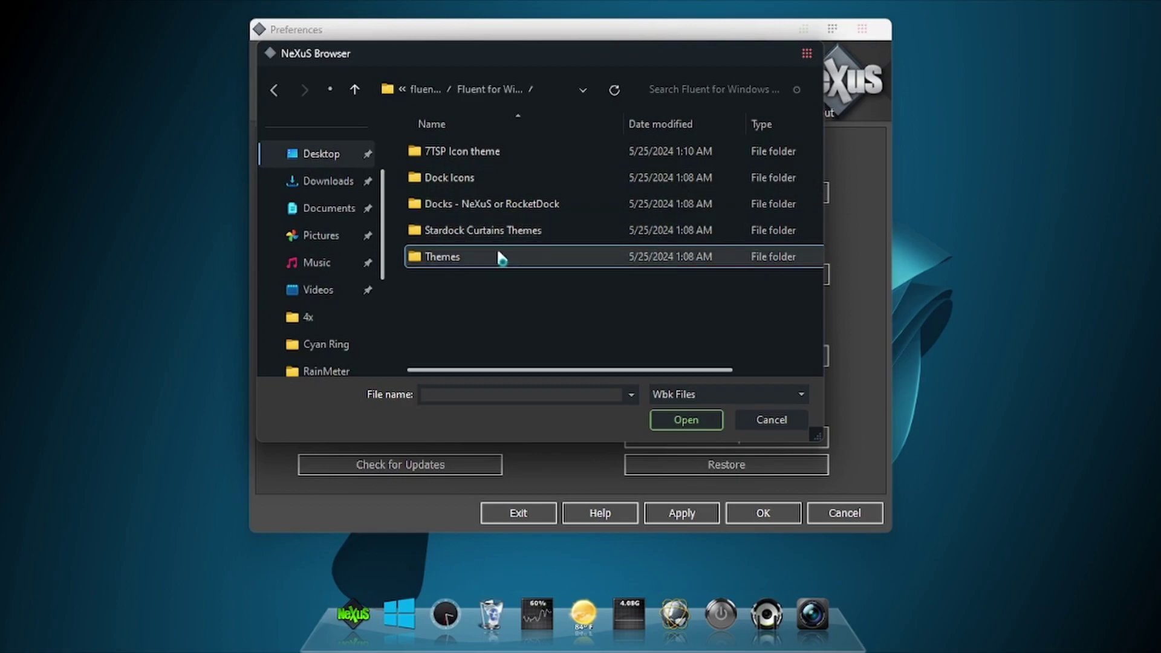
double_click(490, 208)
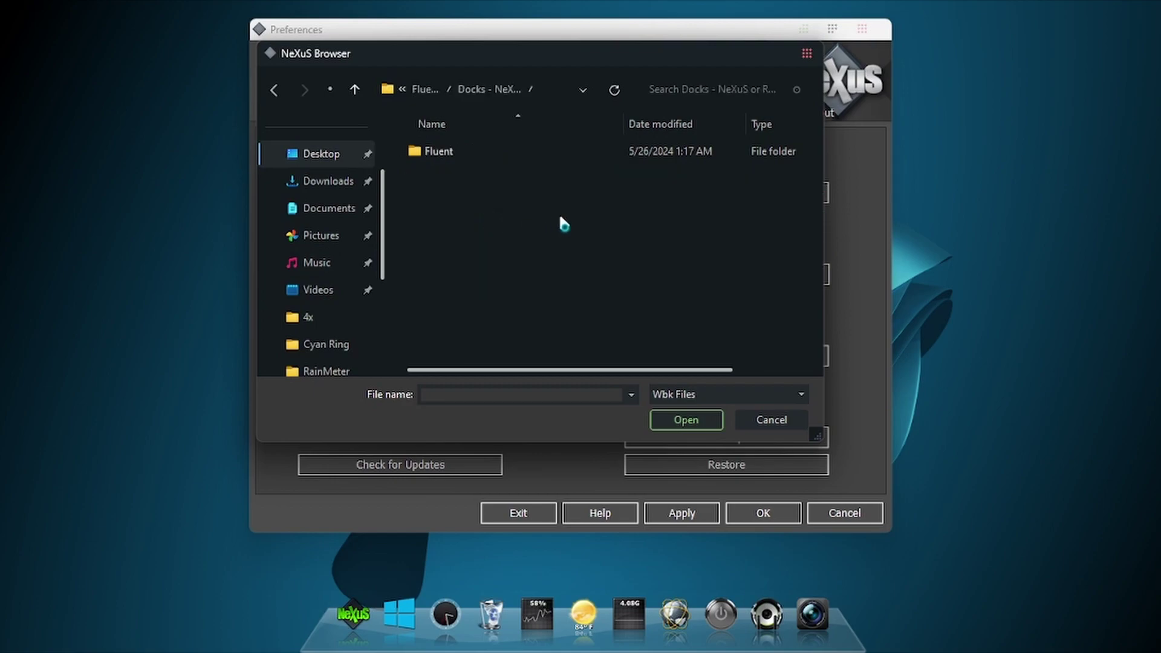
double_click(464, 152)
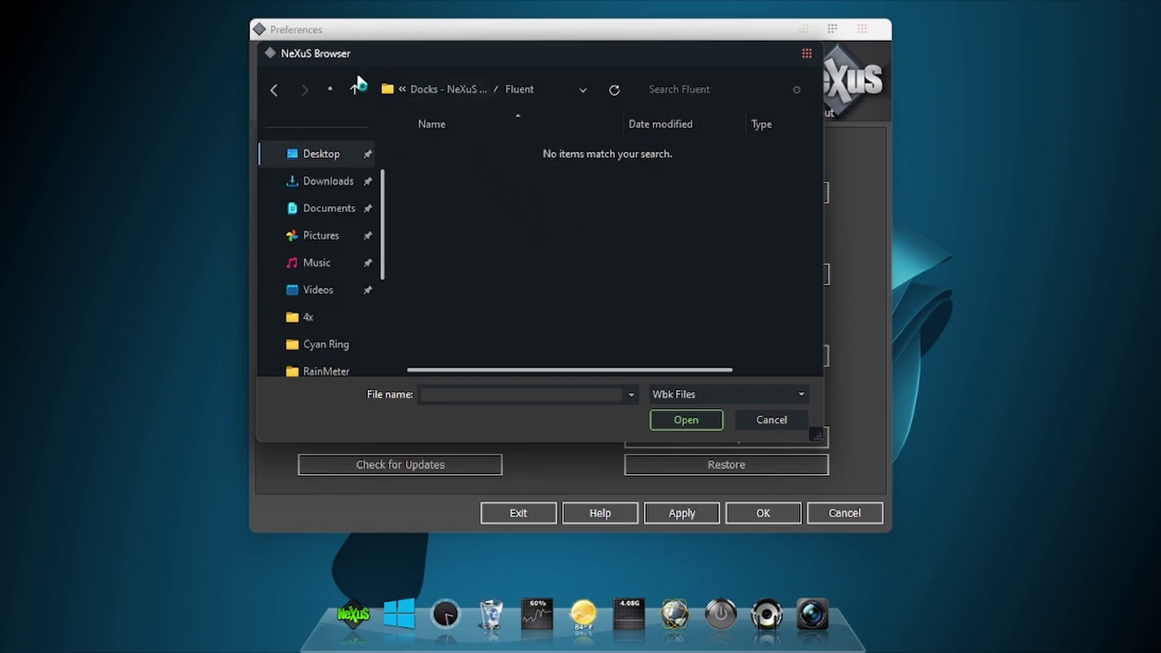
click(357, 90)
click(357, 91)
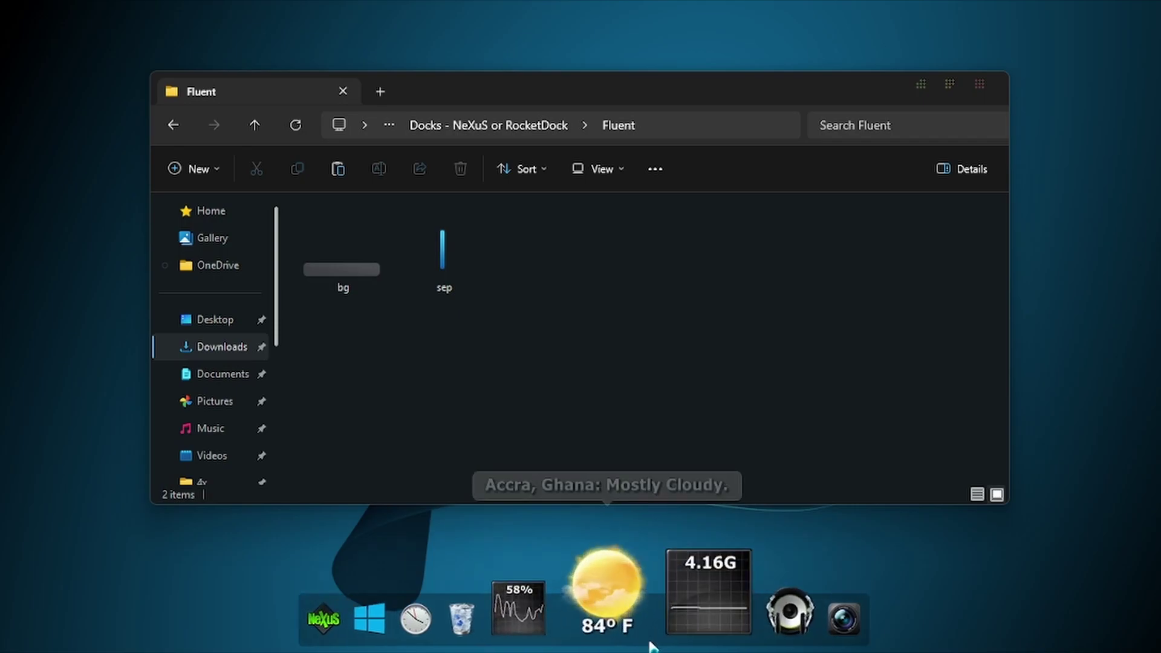
Remove the weather, clock and RAM meter modules from the dock, confirming each removal.
right_click(623, 629)
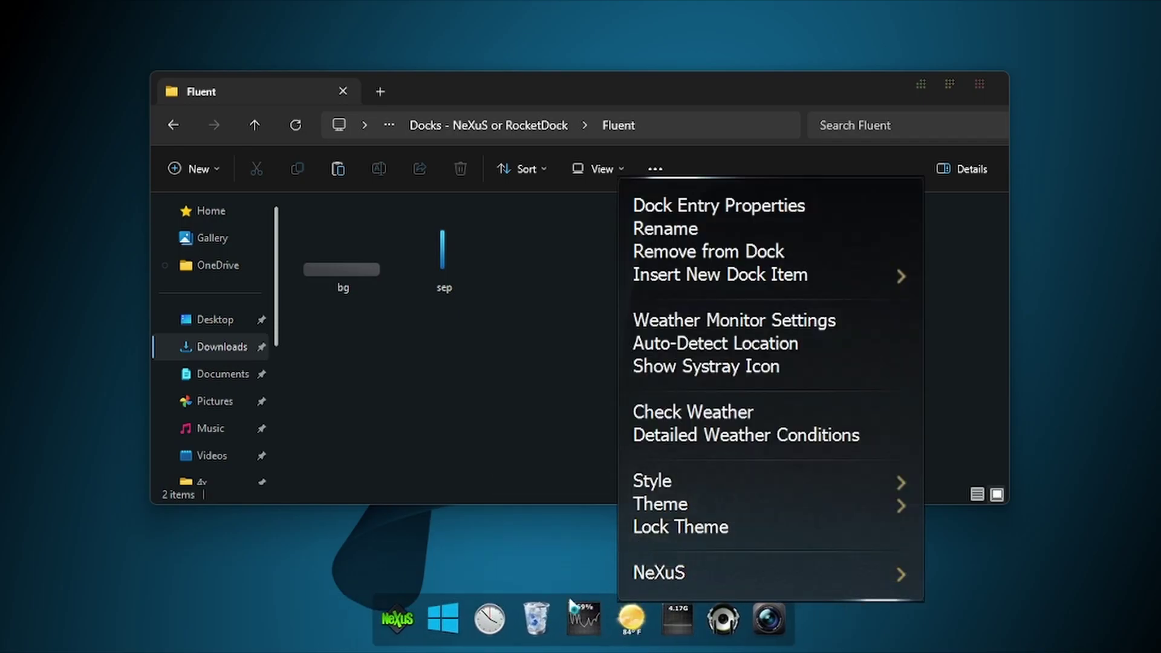
click(680, 252)
click(683, 423)
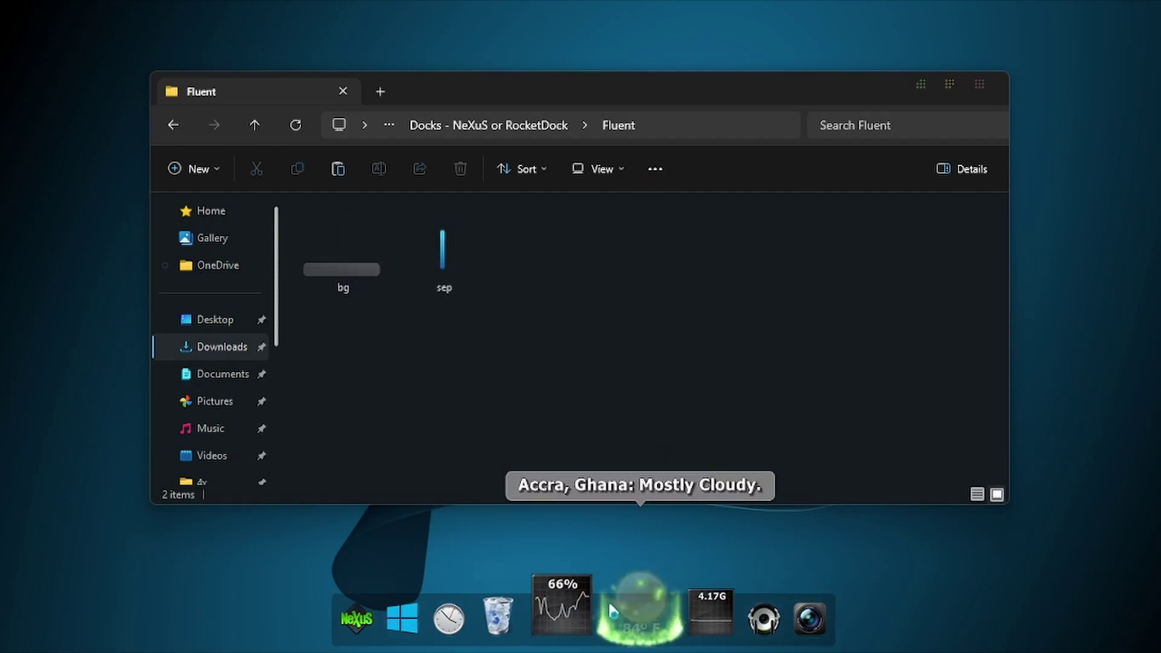
right_click(587, 605)
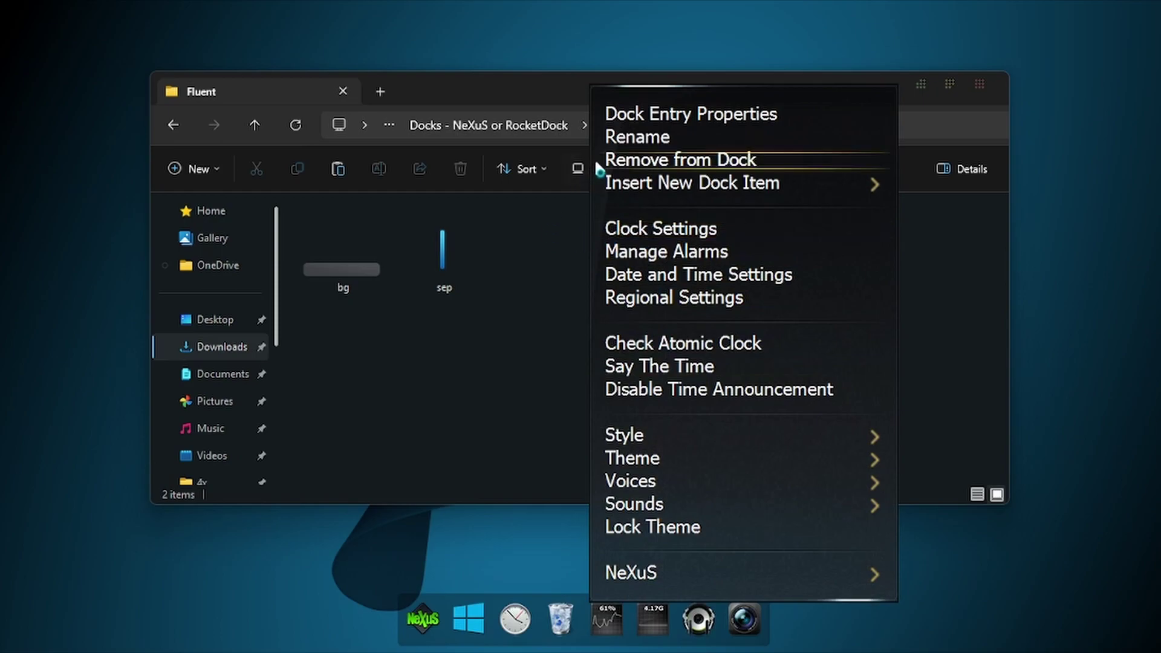
click(629, 160)
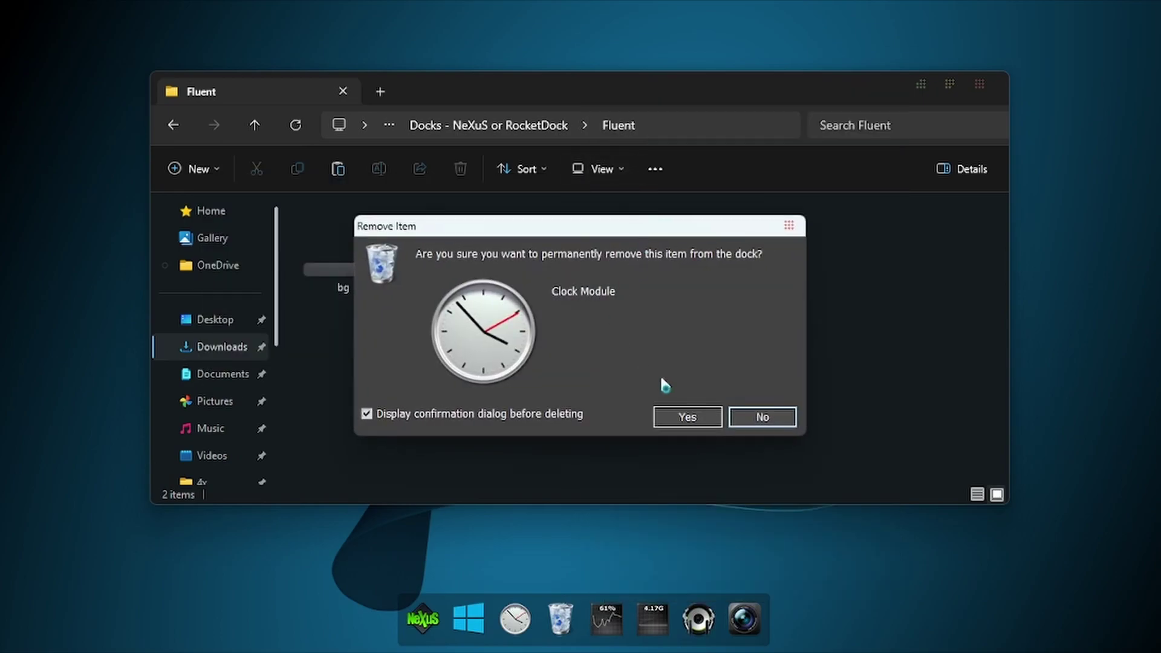
click(687, 417)
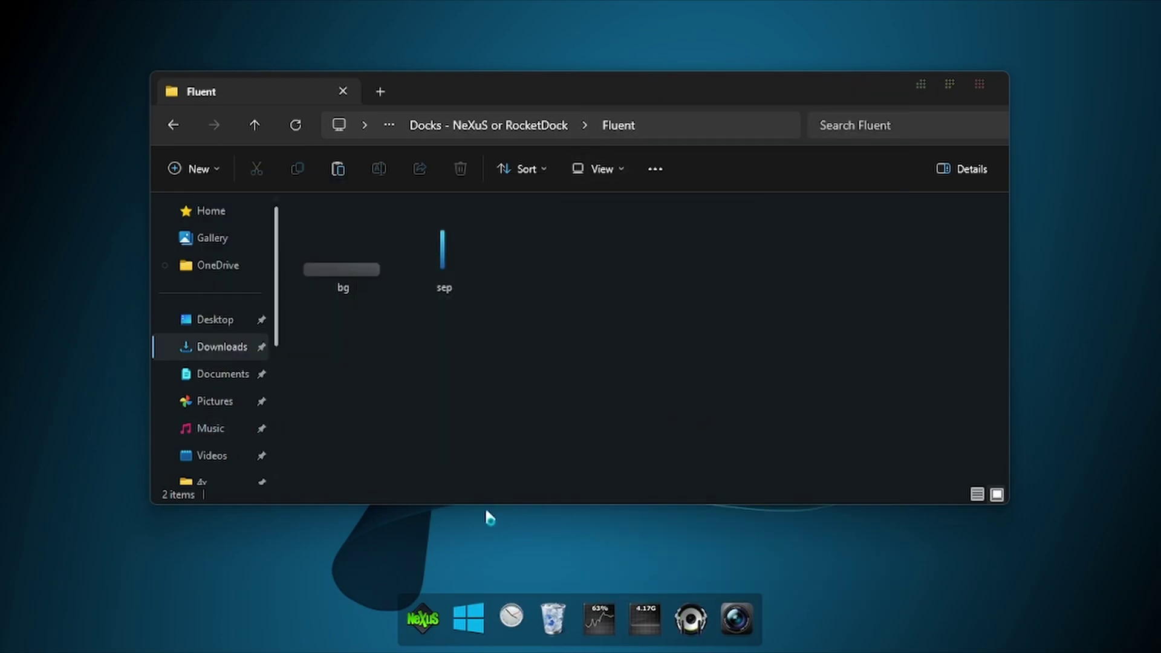
right_click(632, 614)
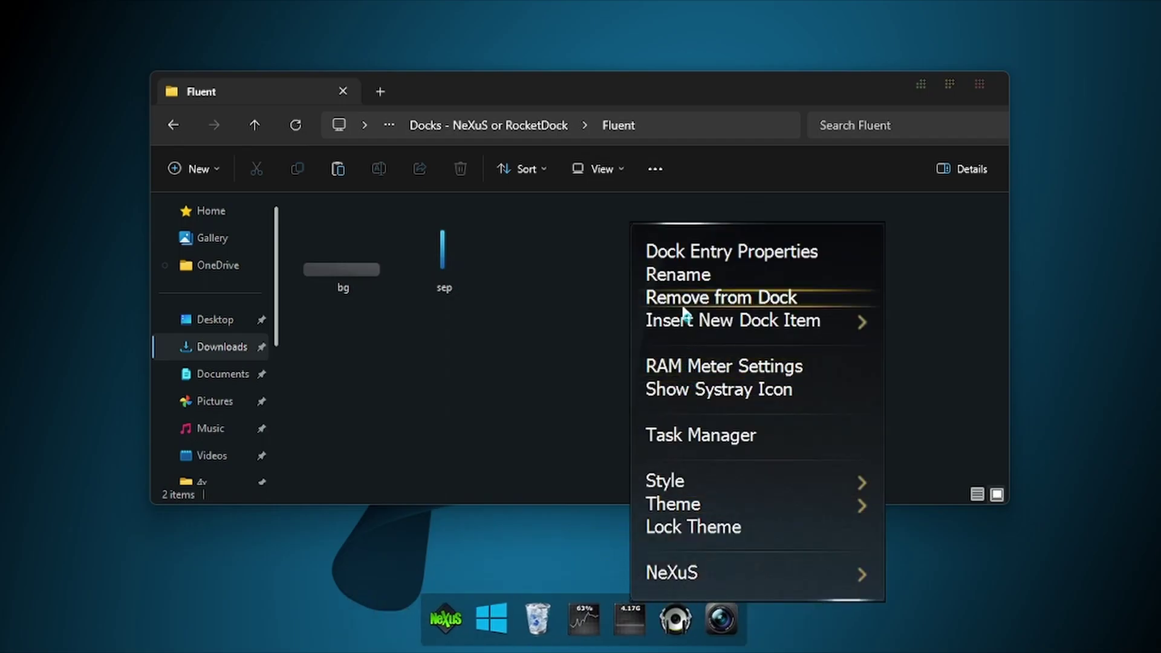
click(666, 297)
click(676, 416)
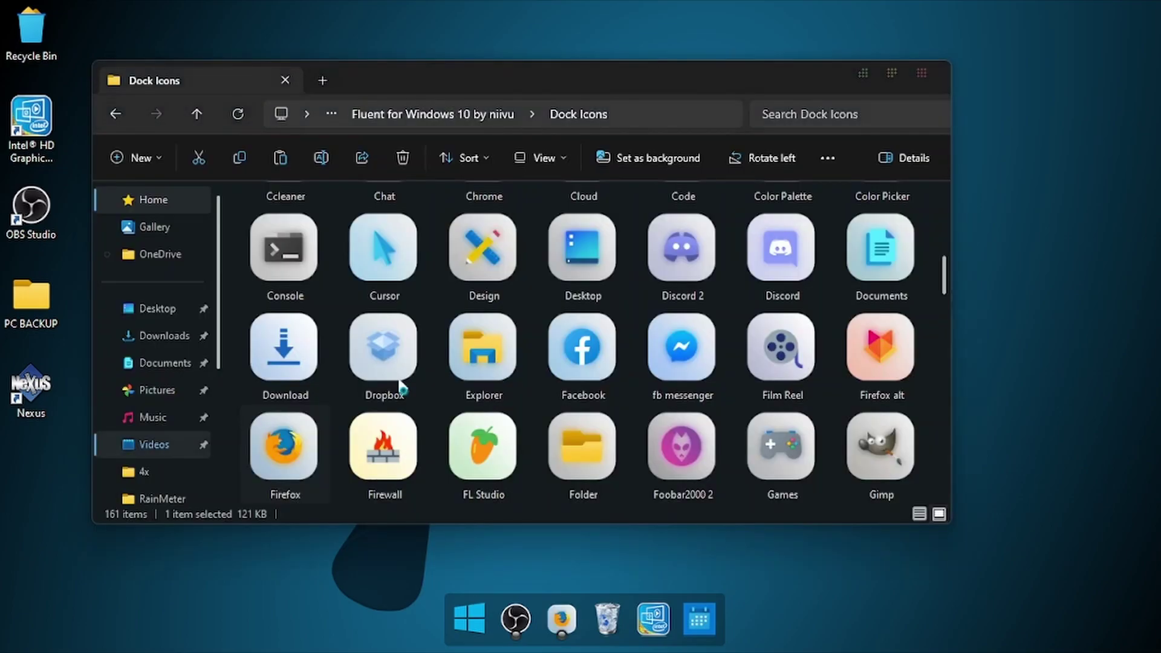
Apply the MS Edge image from the Dock Icons folder to the calendar item in the dock.
scroll(629, 296, down, 4)
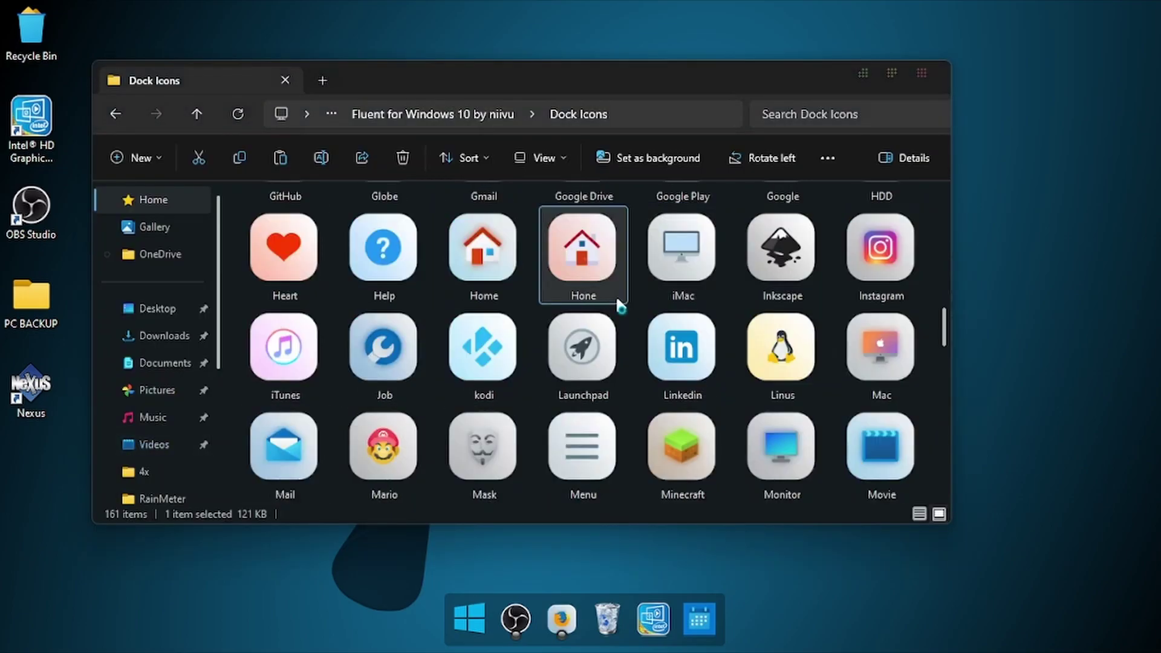
scroll(618, 301, down, 3)
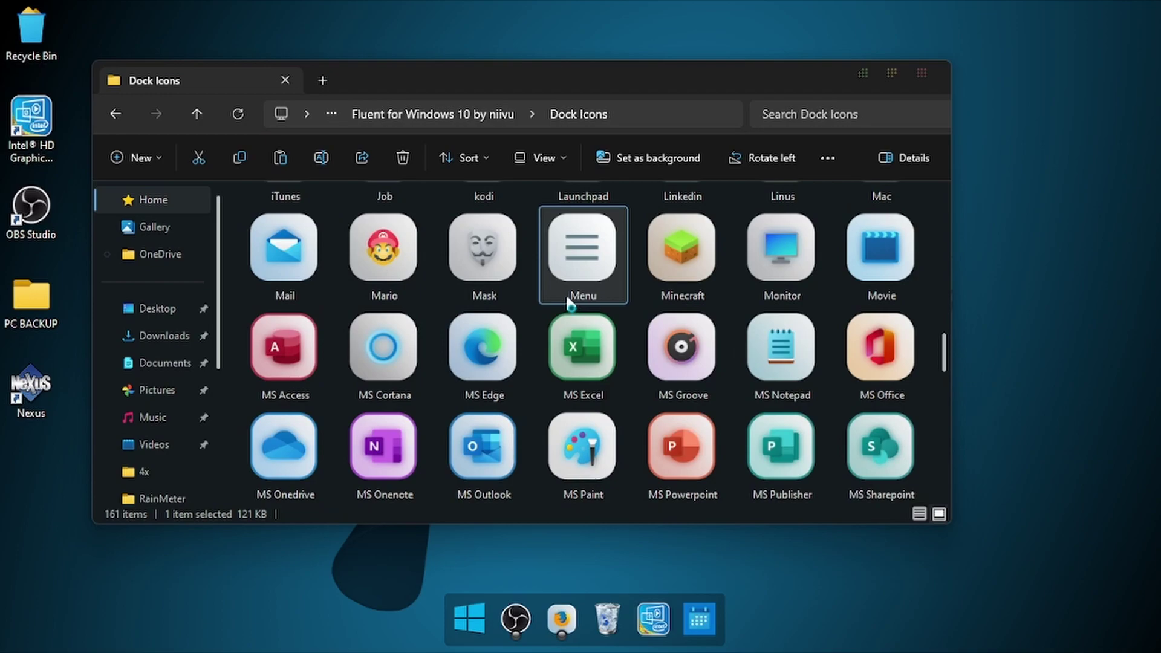
drag(482, 340, 701, 603)
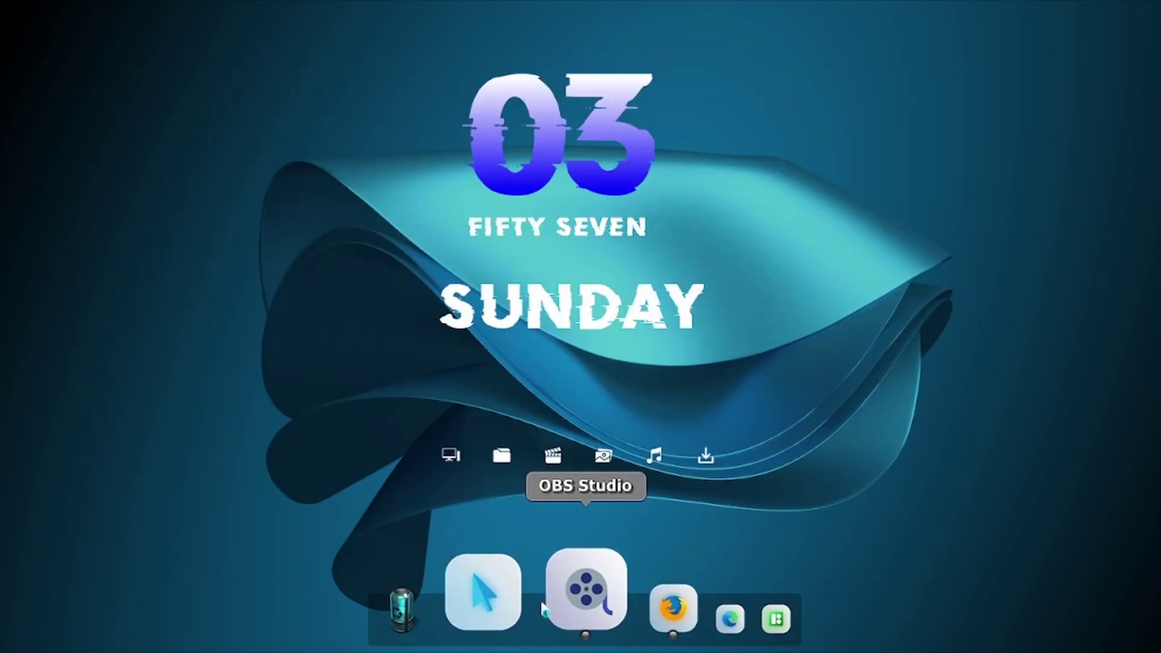
Test the dock by launching the Calendar shortcut, and close the Calendar window.
click(504, 596)
click(885, 411)
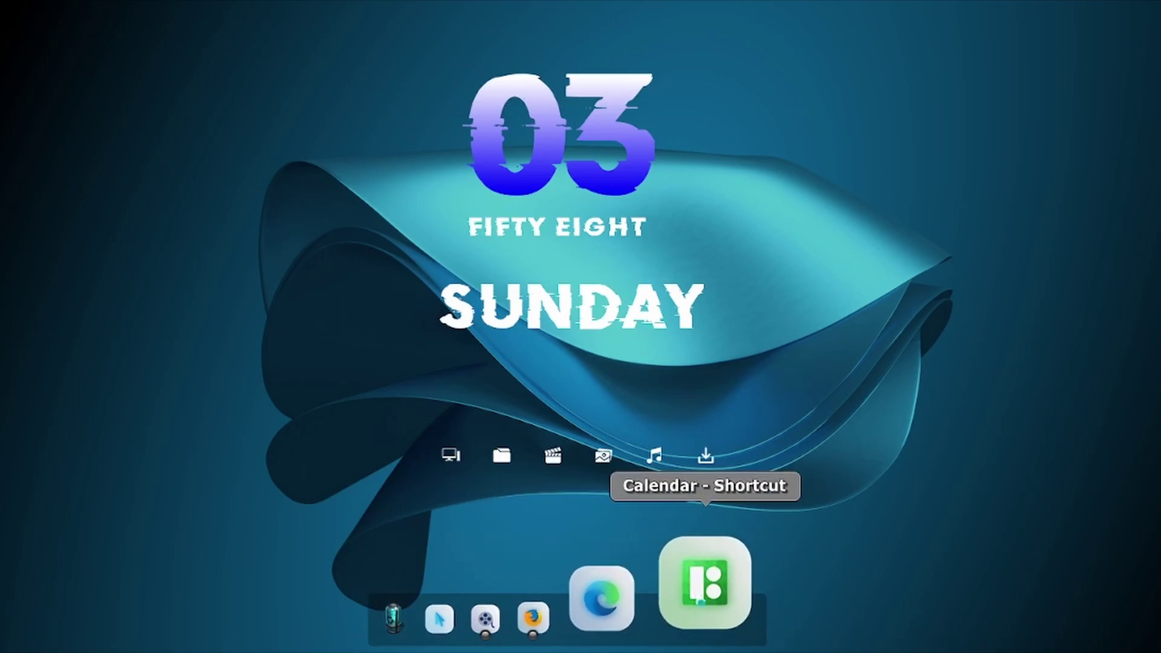
click(697, 582)
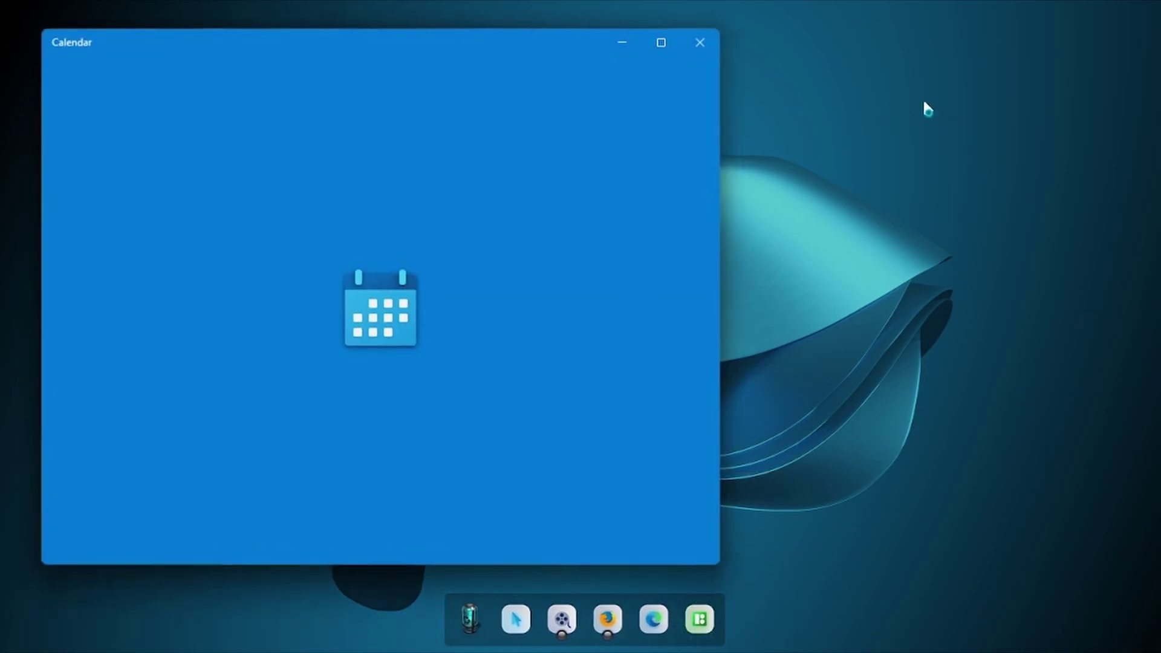
click(700, 41)
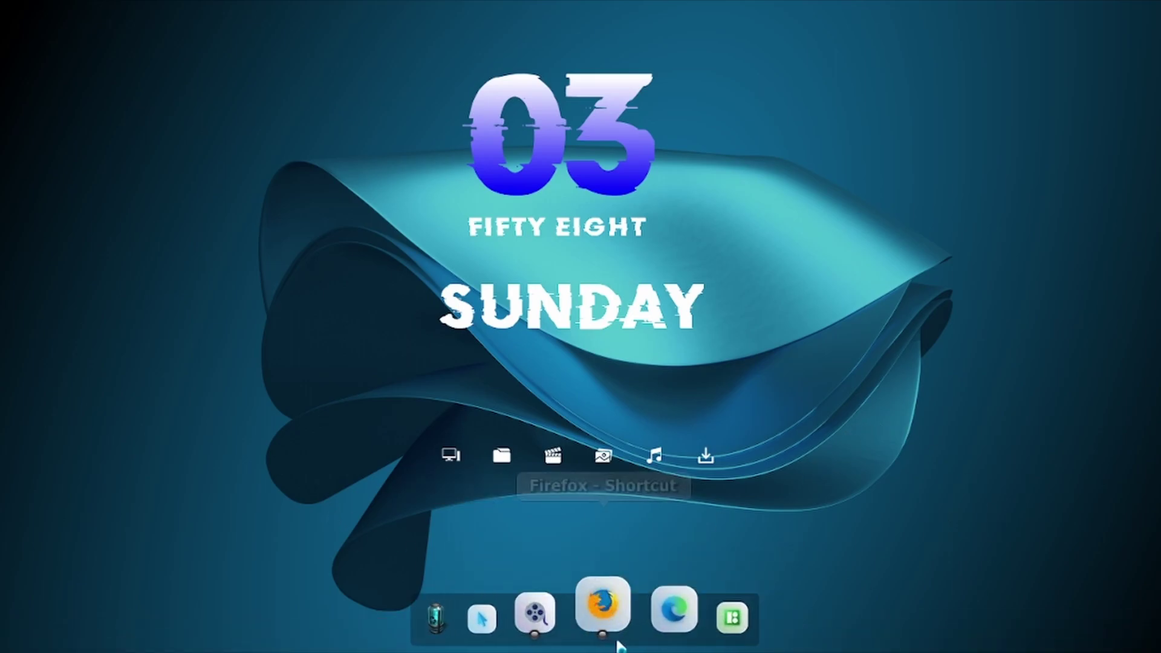
Exit the NeXuS dock and confirm, leaving Run NeXuS at Windows Startup enabled.
right_click(457, 594)
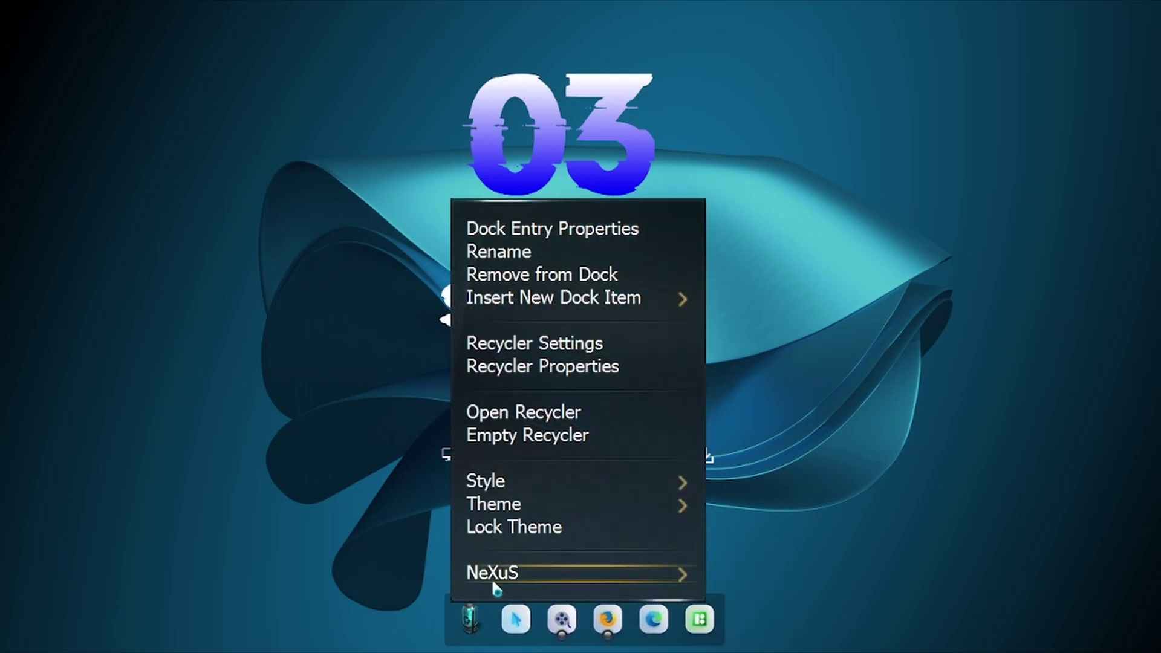
mouse_move(490, 581)
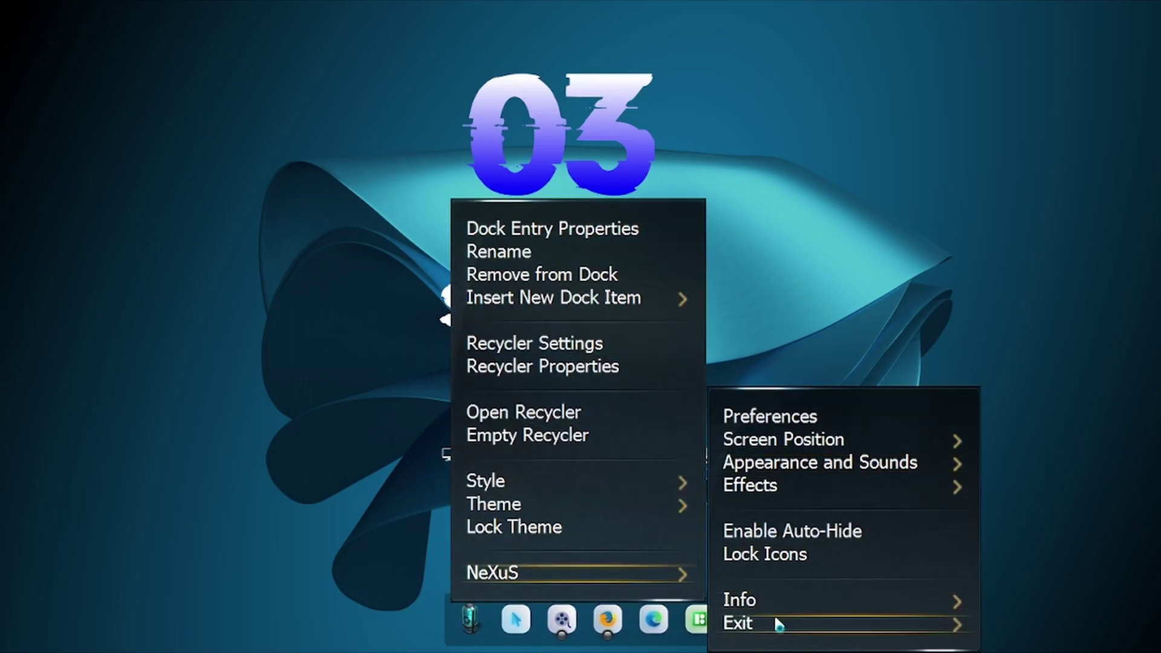
mouse_move(805, 628)
click(557, 623)
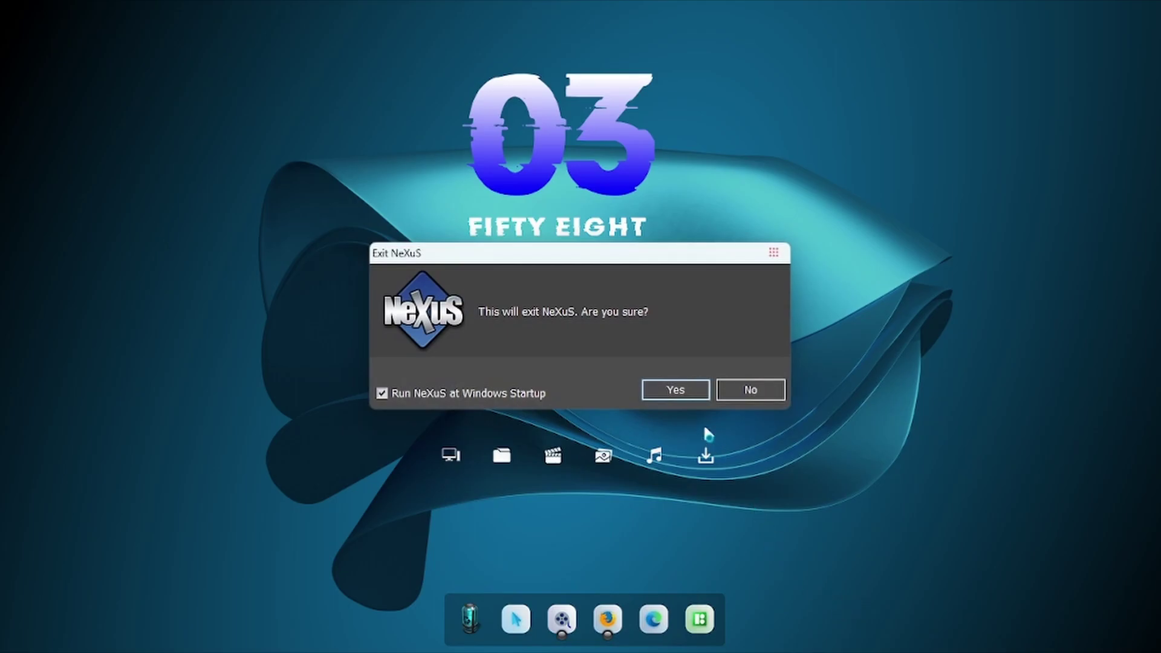
click(675, 388)
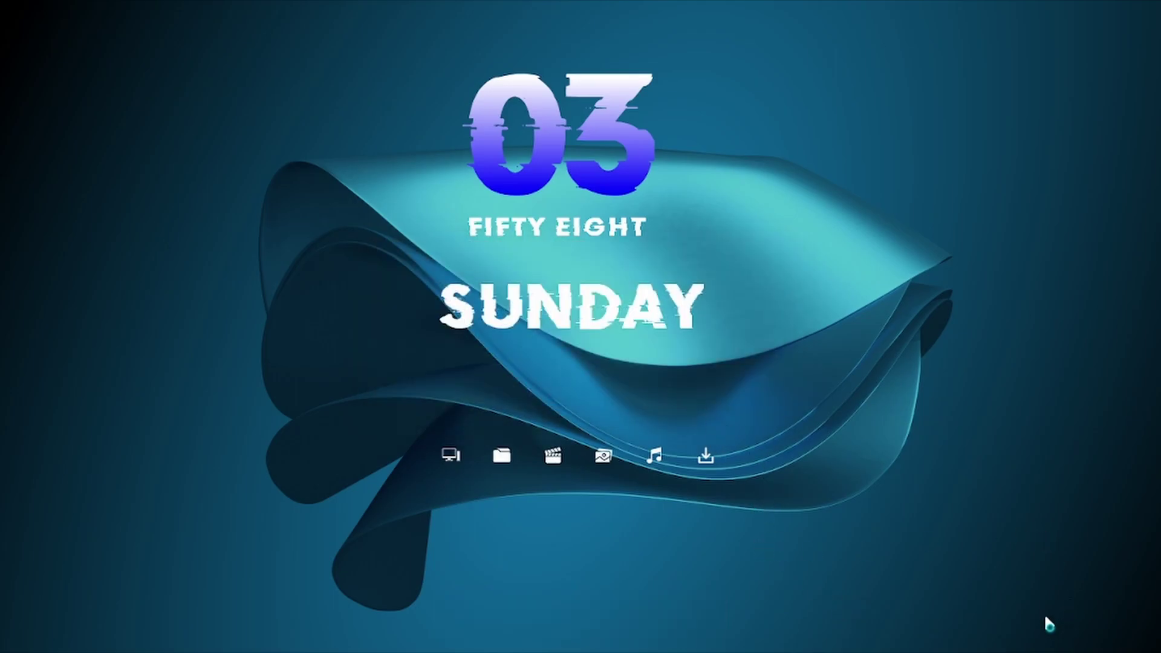
Turn off automatic hiding of the taskbar in the taskbar behaviors and close Settings.
right_click(858, 643)
click(913, 451)
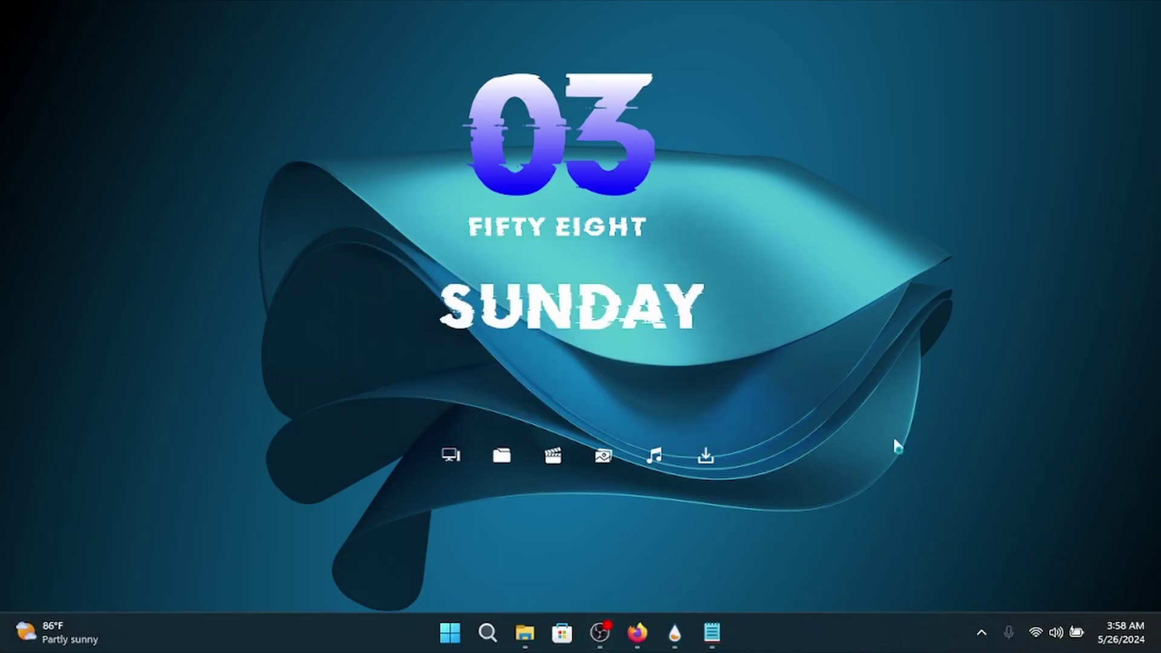
scroll(635, 302, down, 4)
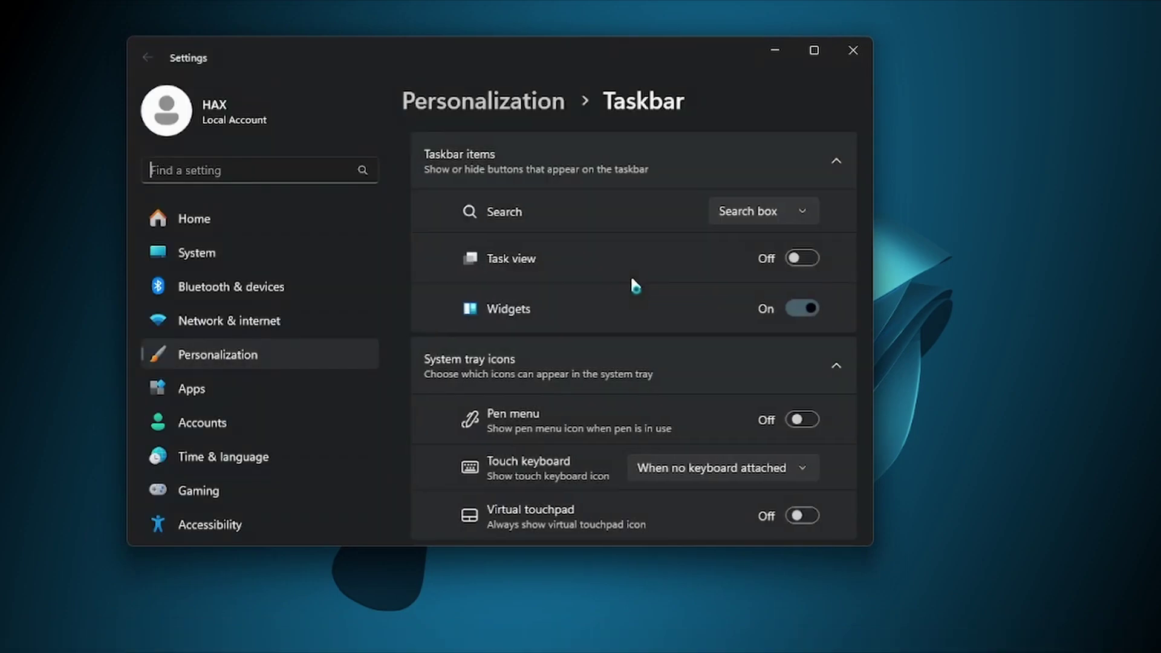
click(573, 423)
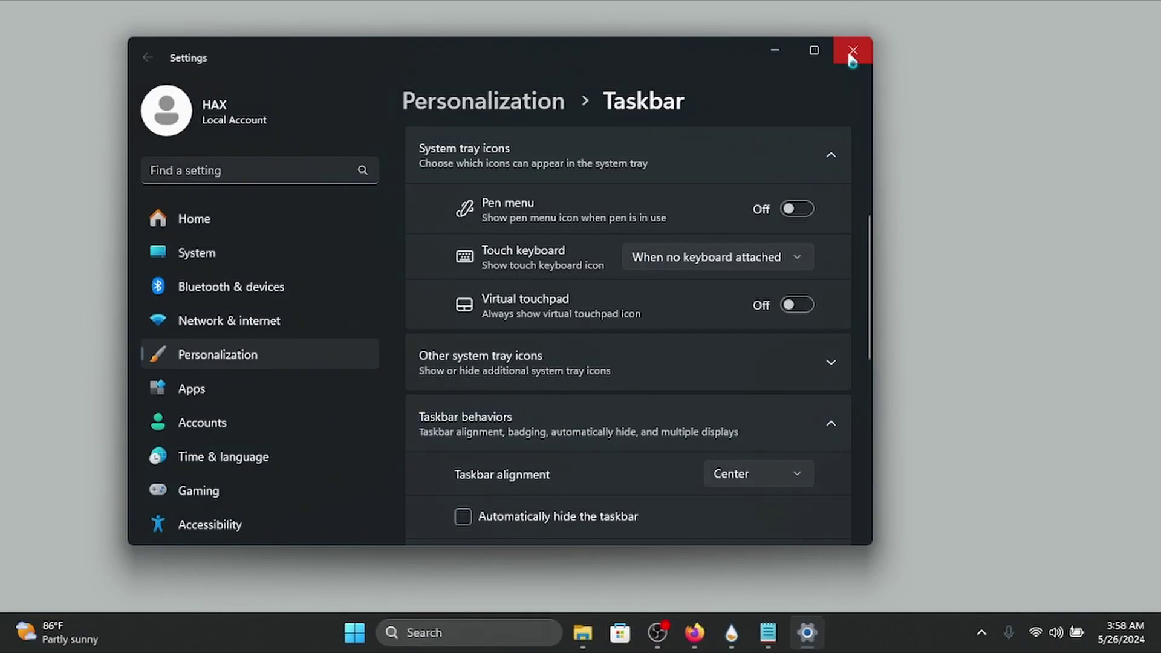
click(853, 53)
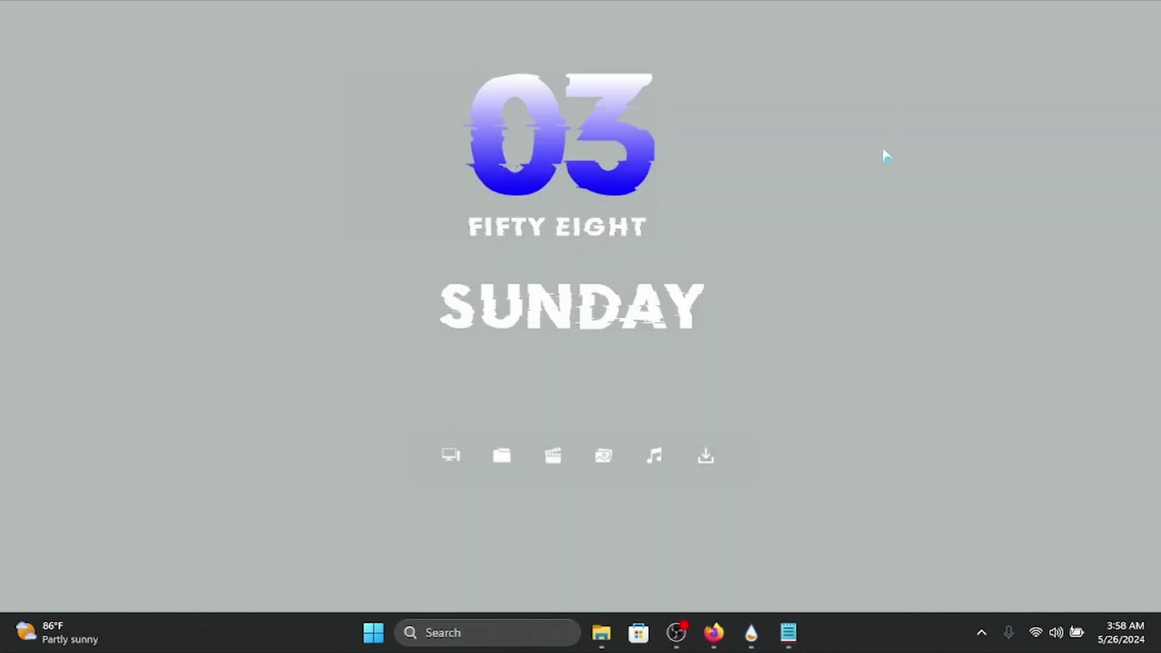
Show the desktop icons.
right_click(894, 103)
click(980, 152)
mouse_move(601, 633)
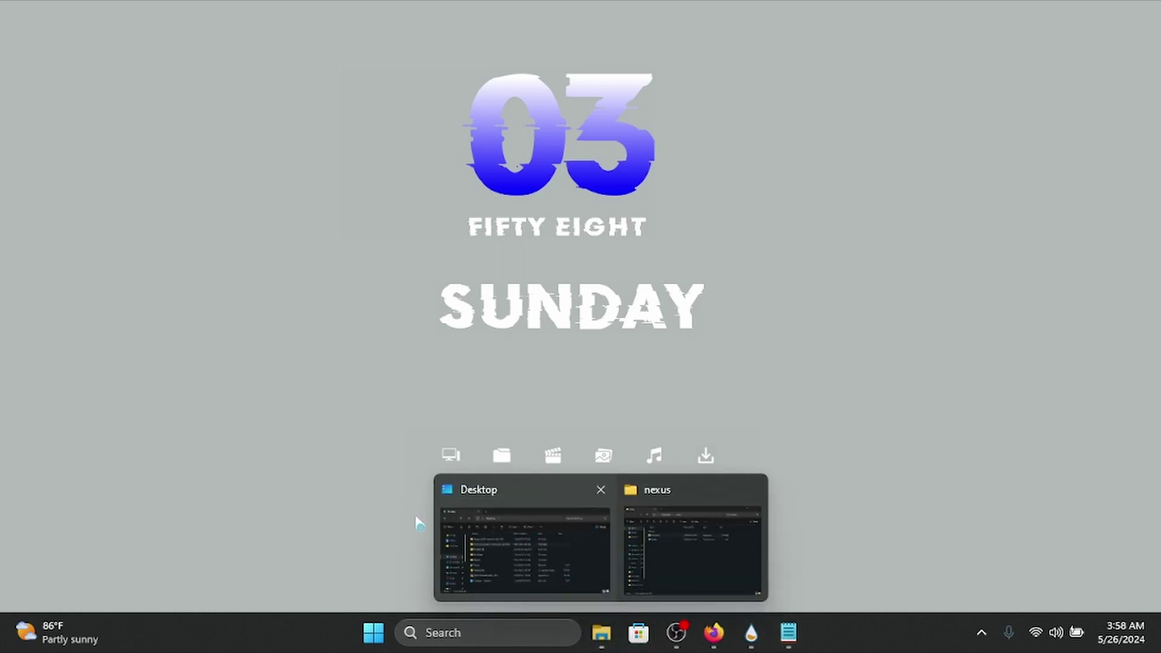
right_click(226, 270)
mouse_move(267, 275)
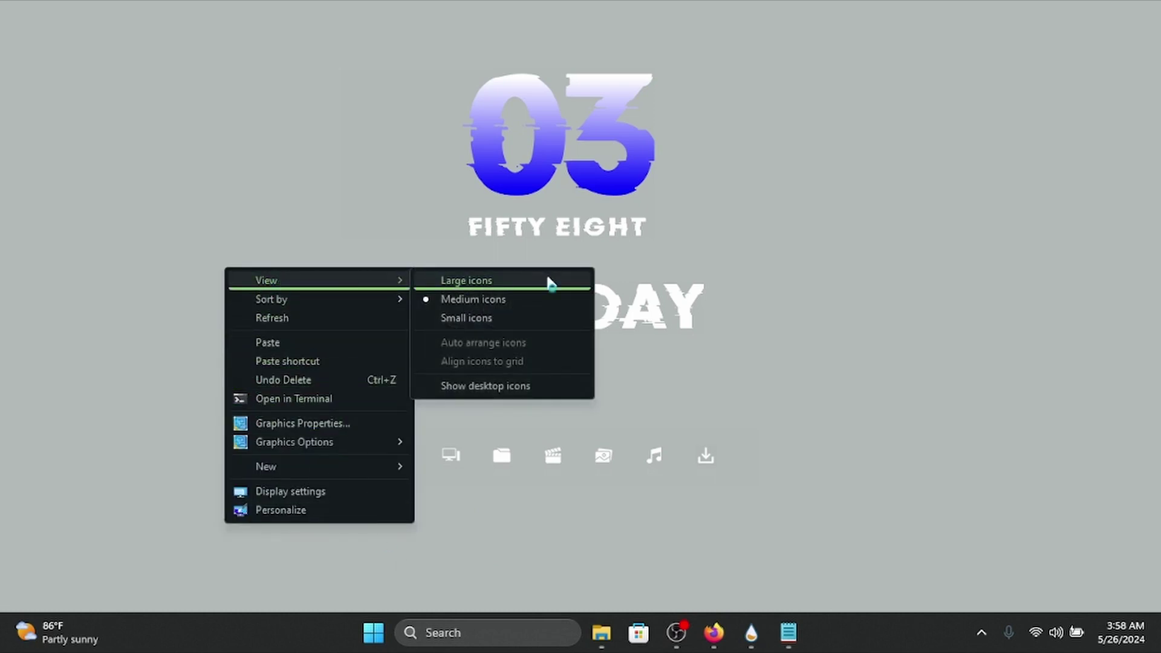
click(485, 386)
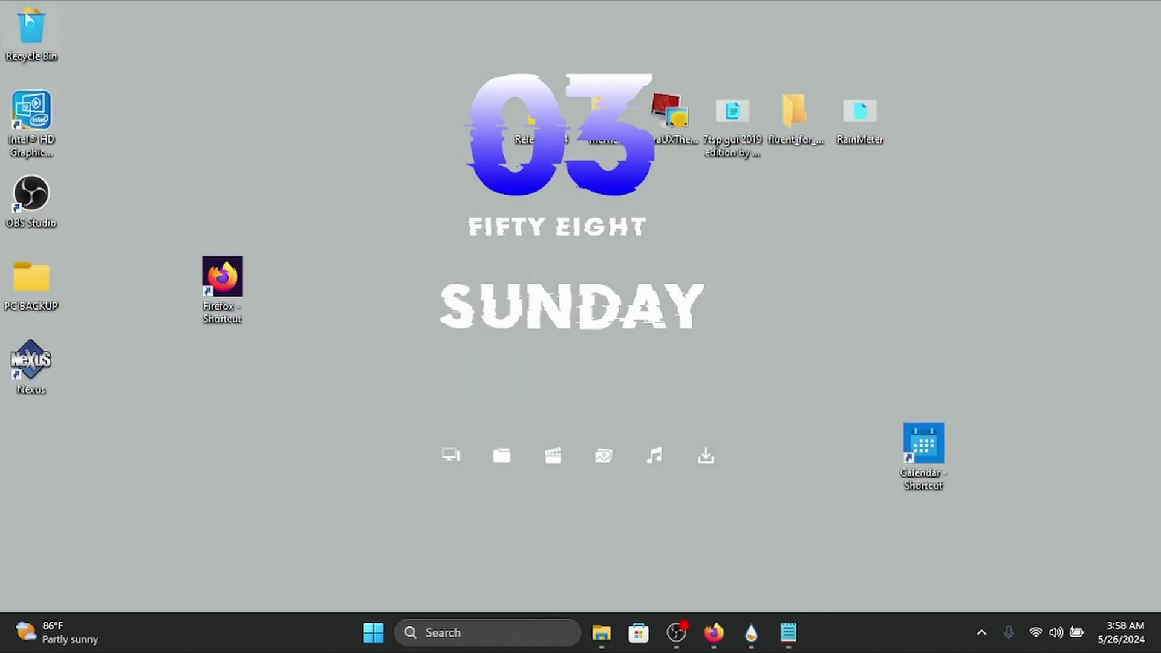
Restore the deleted illustrator folder from the Recycle Bin to the desktop and close the Recycle Bin window.
double_click(27, 13)
scroll(357, 293, down, 4)
scroll(357, 293, down, 6)
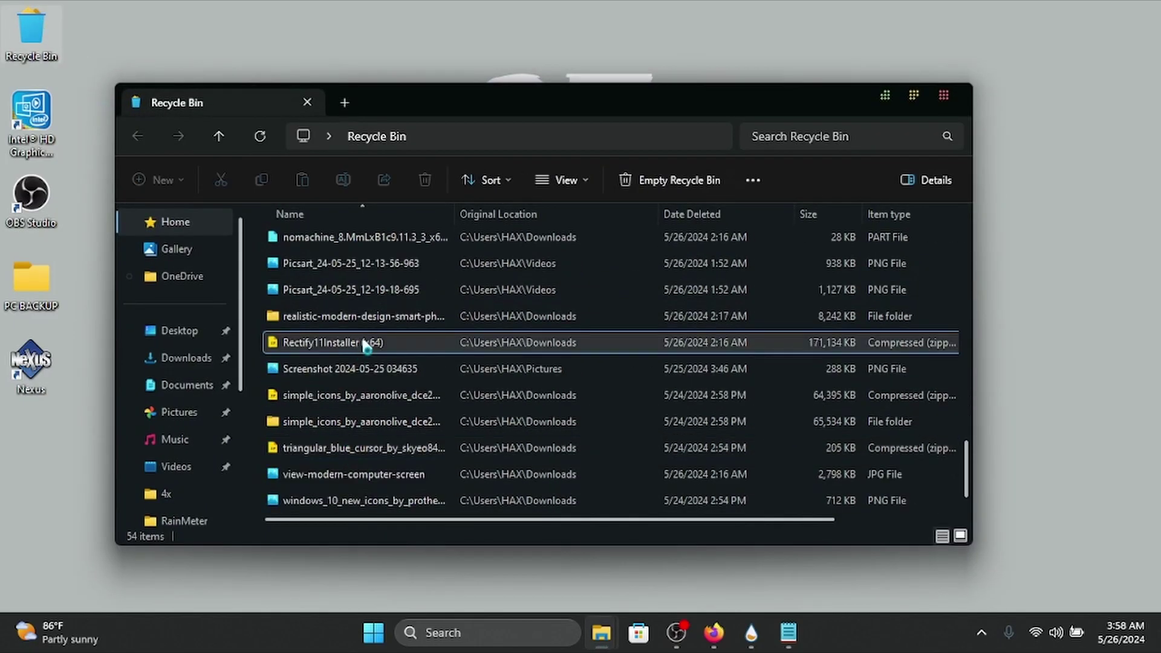
scroll(363, 340, up, 6)
double_click(340, 316)
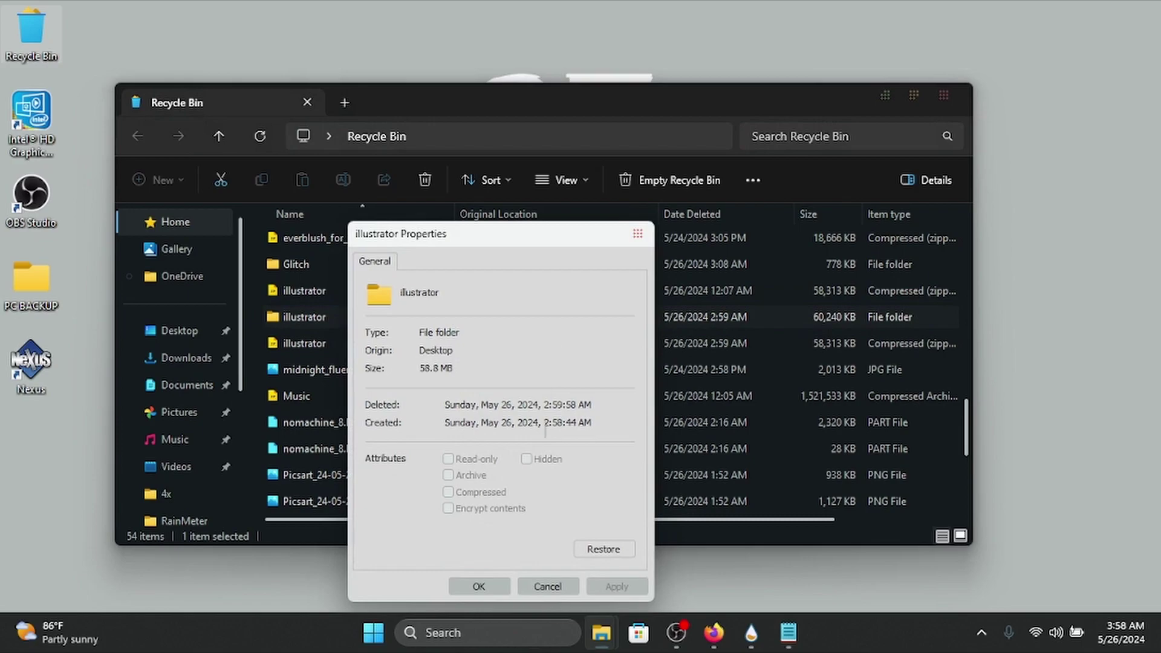
click(603, 548)
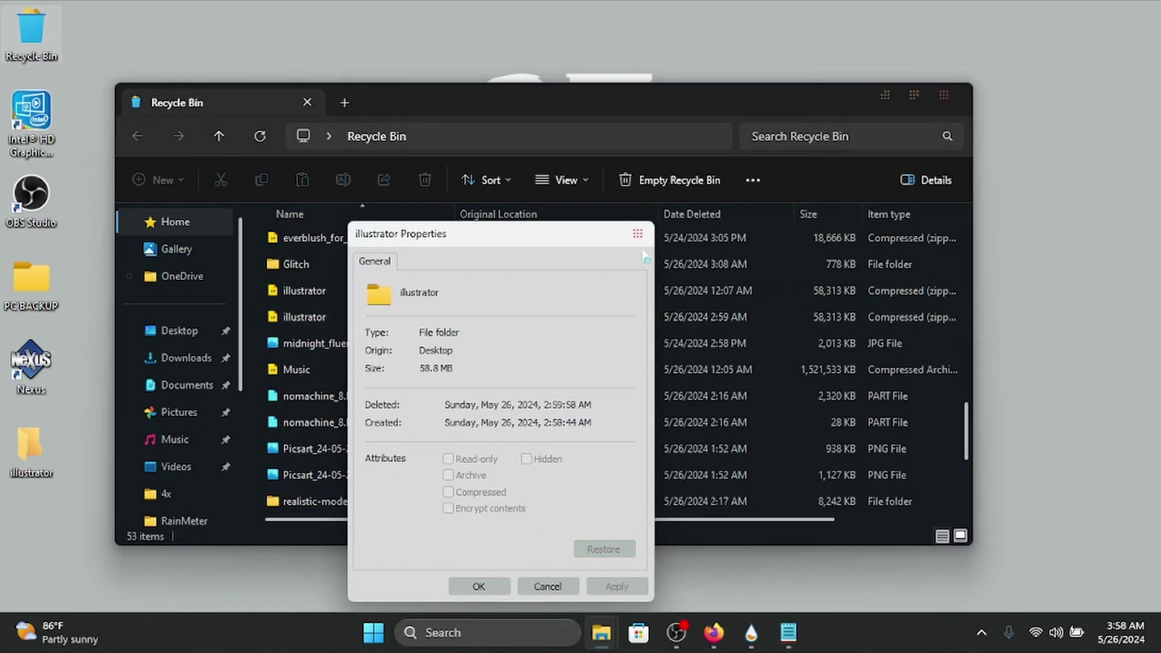
click(944, 95)
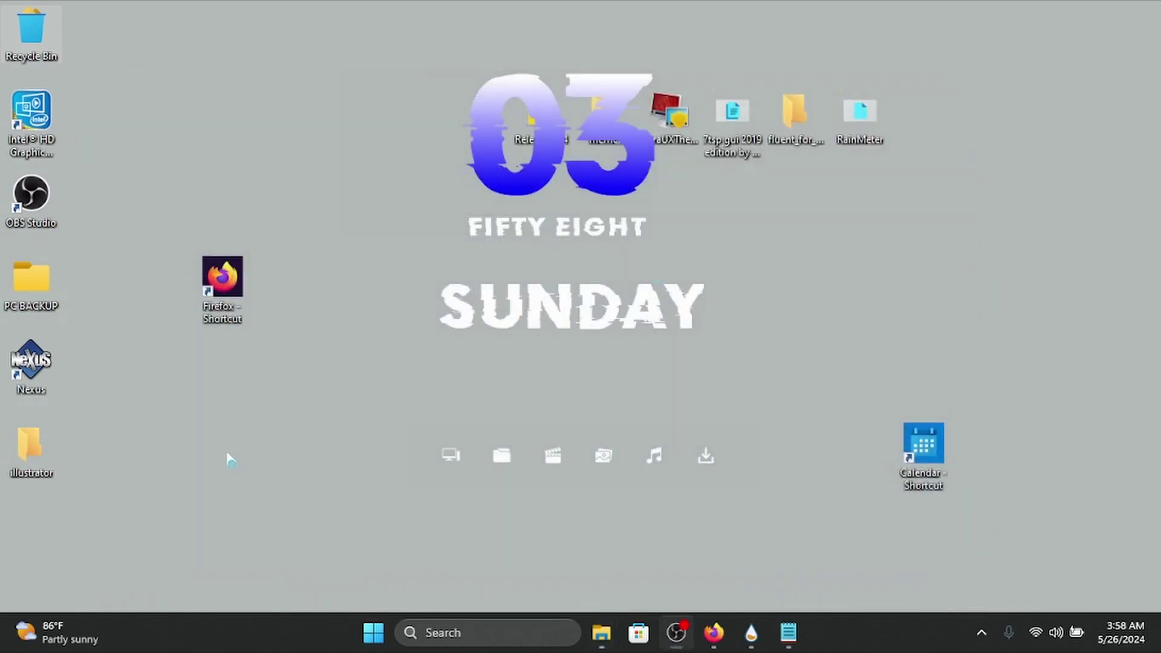
Set the metal image from the illustrator folder's Rectified subfolder as the desktop background and close the folder window.
double_click(32, 452)
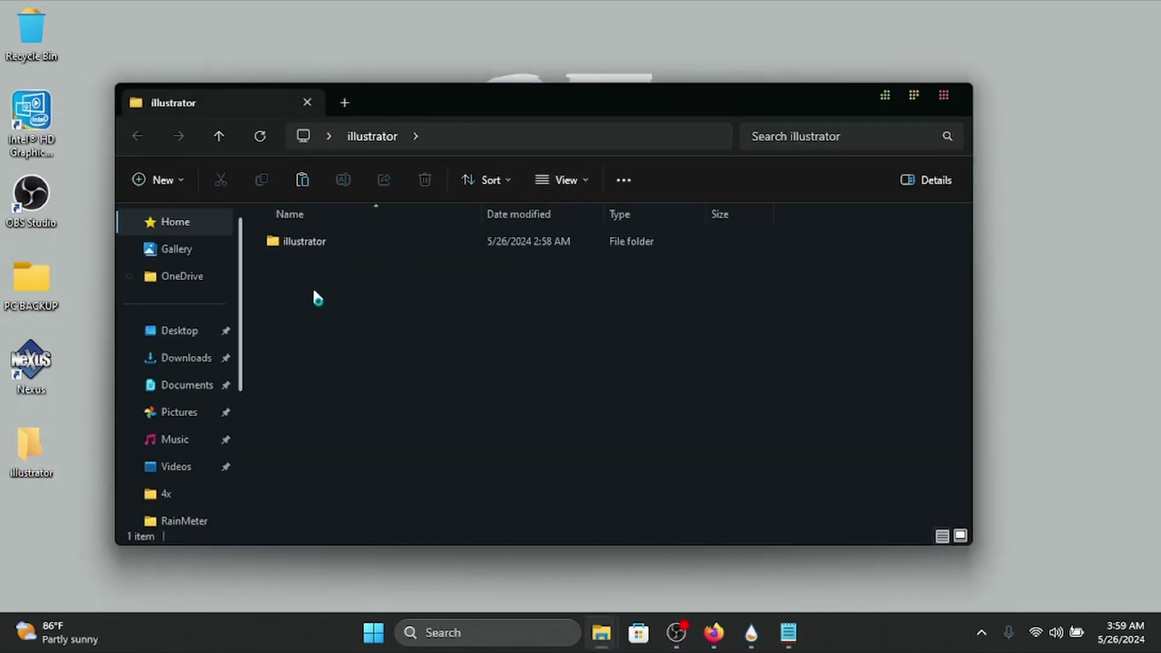
click(357, 247)
double_click(357, 247)
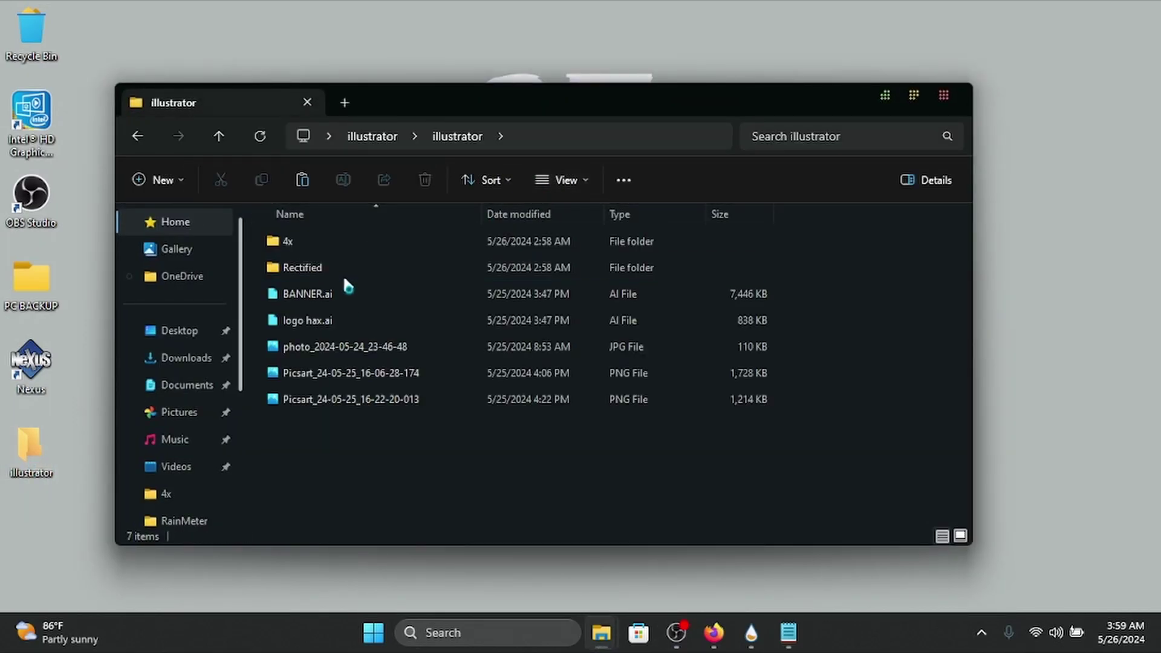
double_click(337, 268)
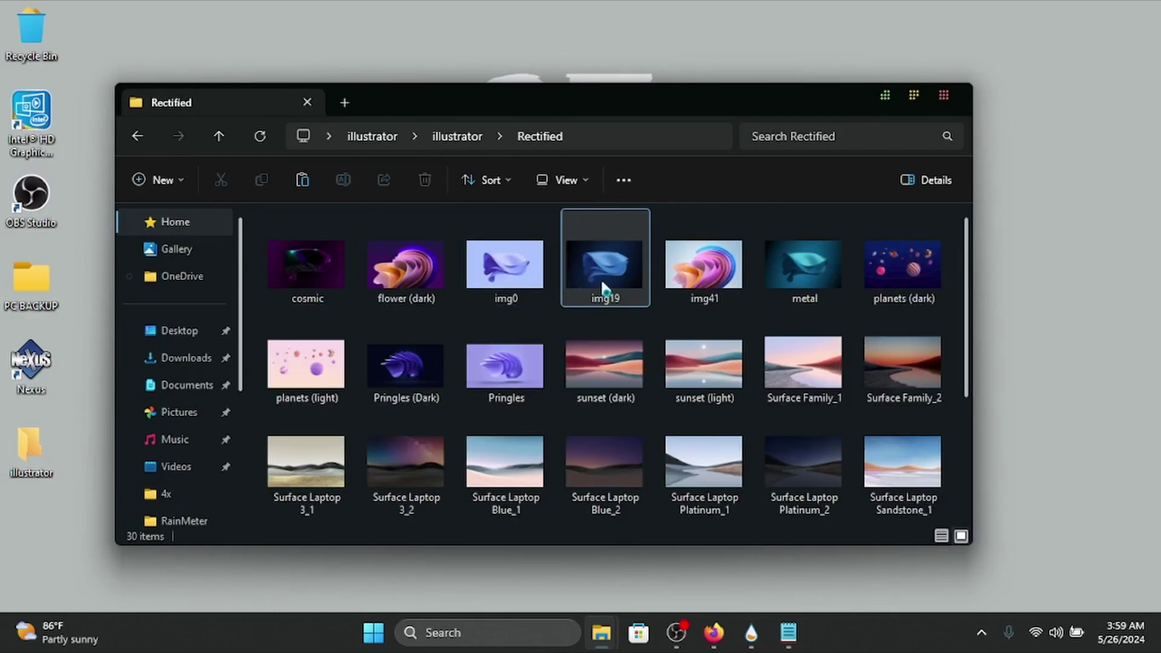
click(593, 266)
right_click(593, 284)
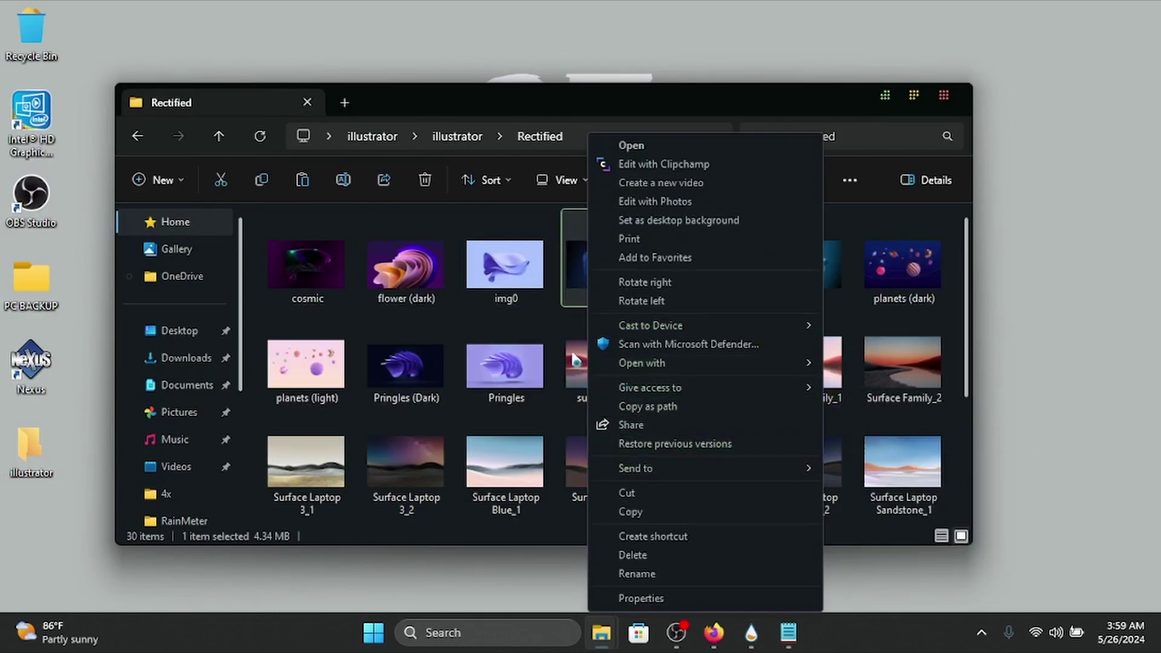
key(Escape)
right_click(775, 260)
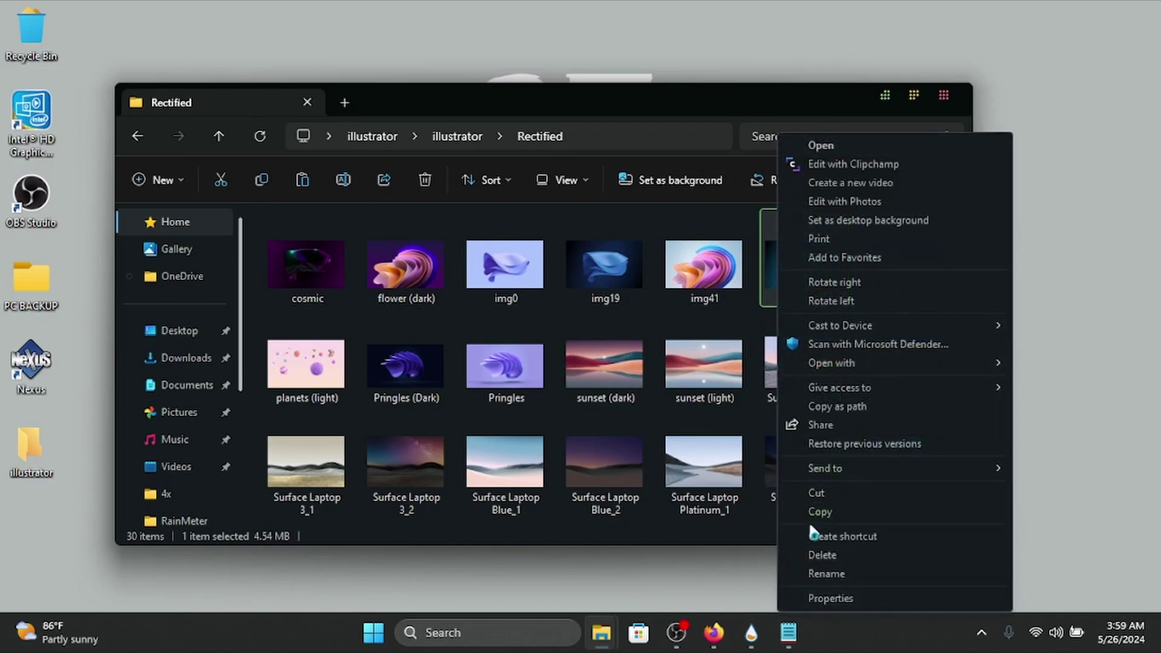
click(850, 220)
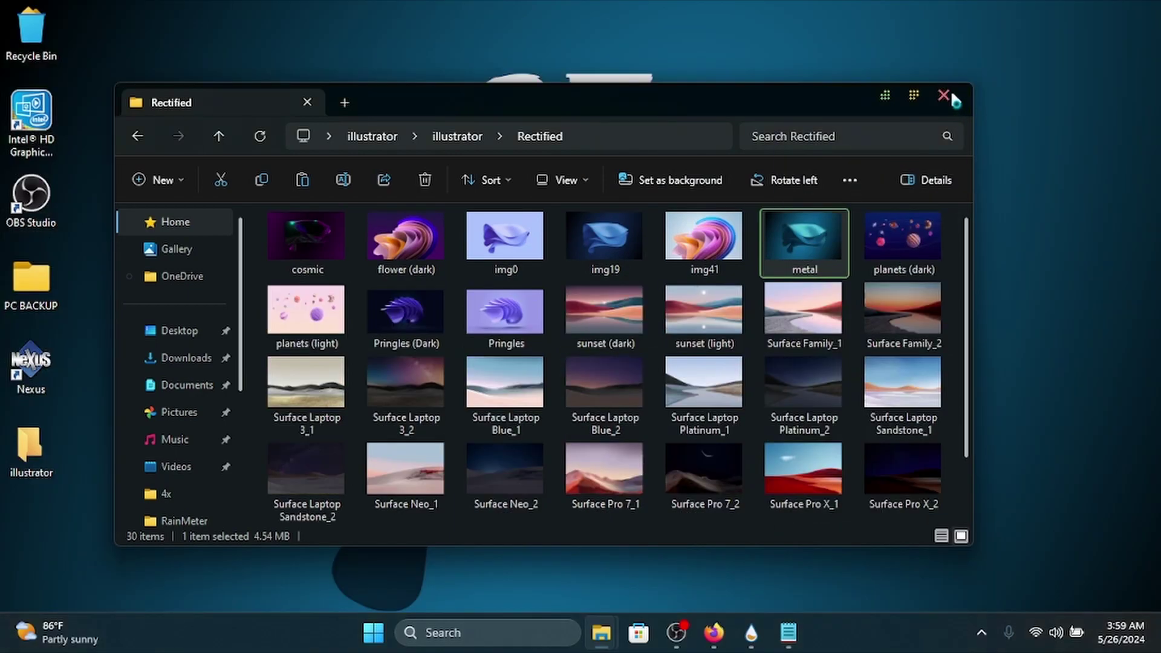
click(948, 92)
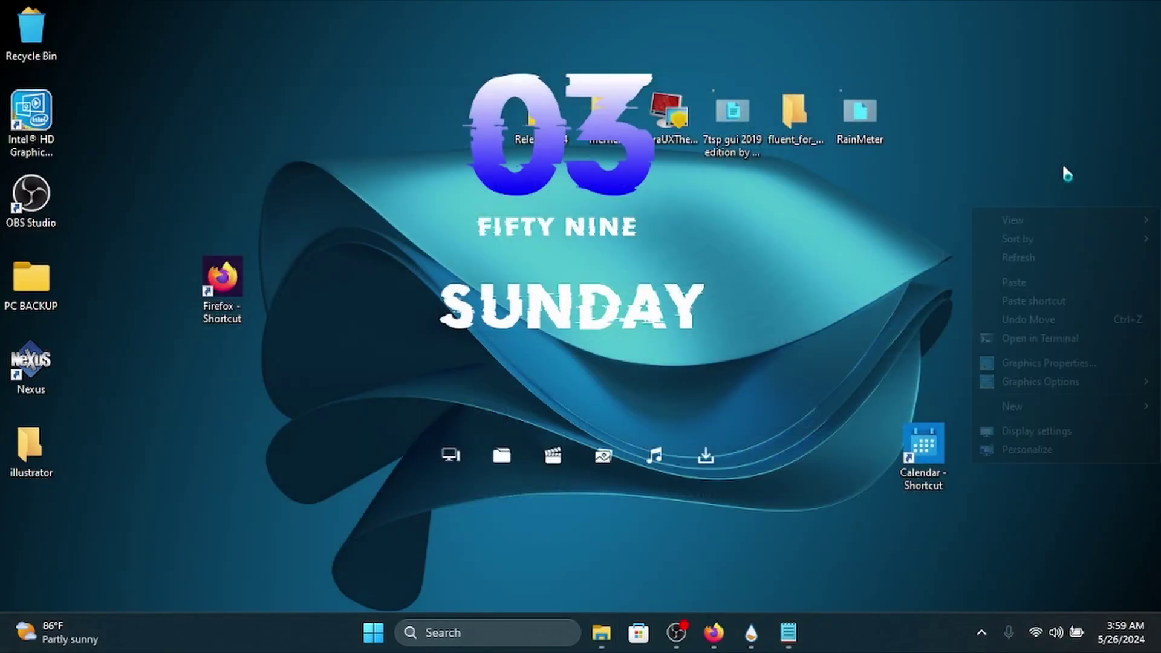
Hide the desktop icons.
right_click(1070, 207)
mouse_move(1044, 227)
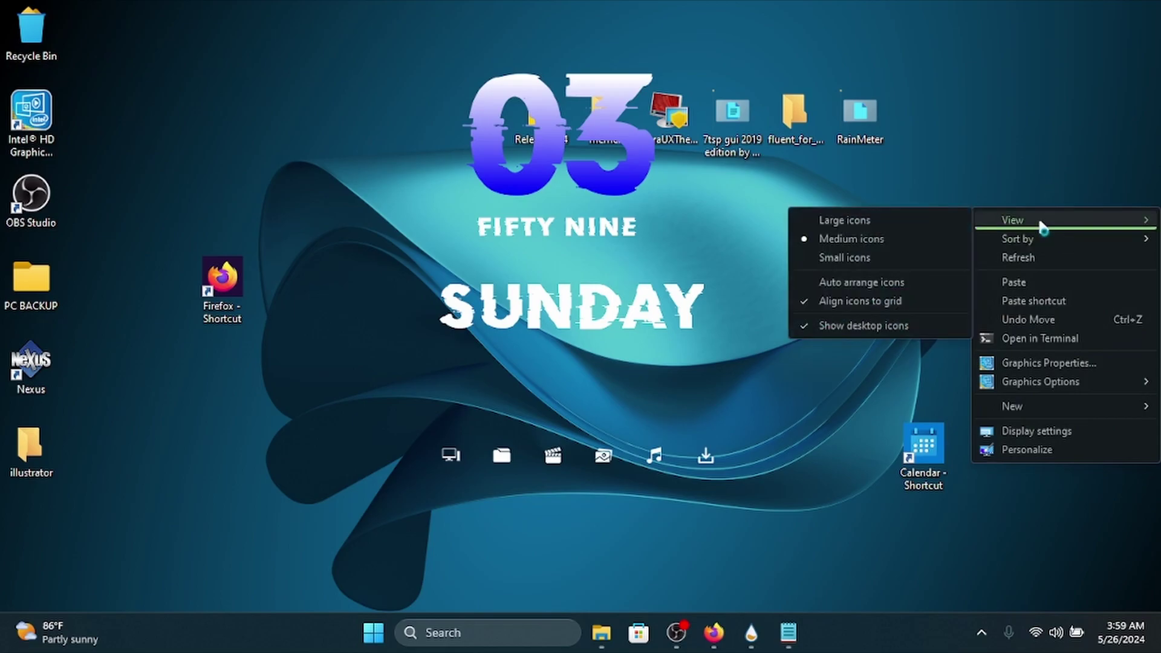
click(863, 325)
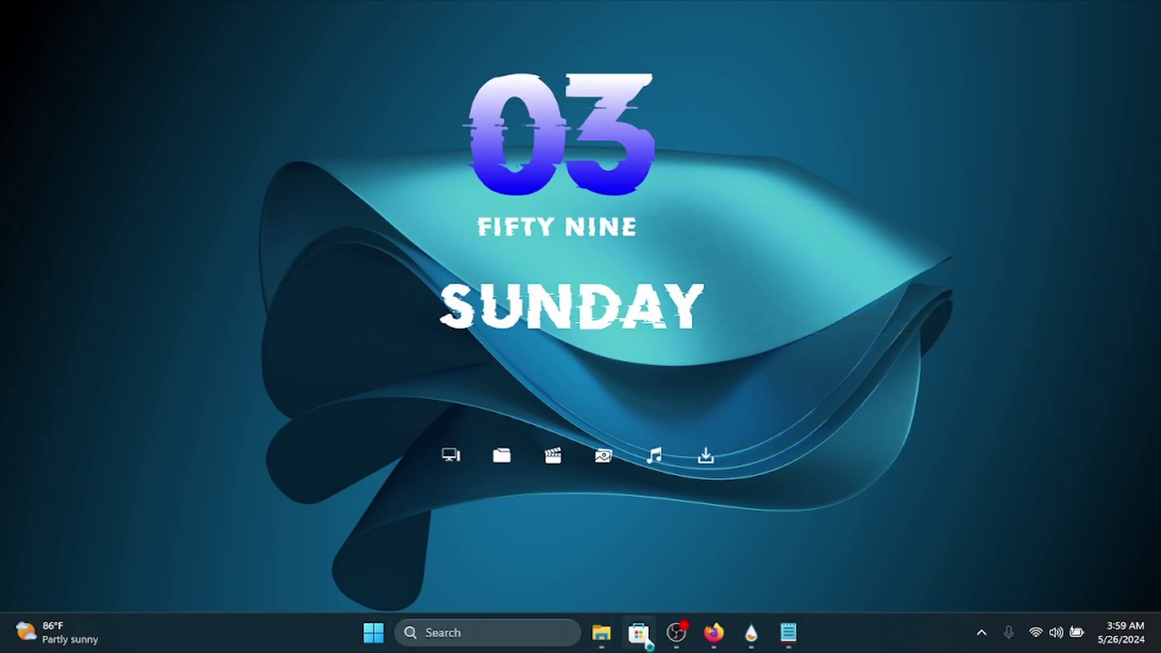
Switch to Firefox and search Google for start11 in a new tab.
click(714, 632)
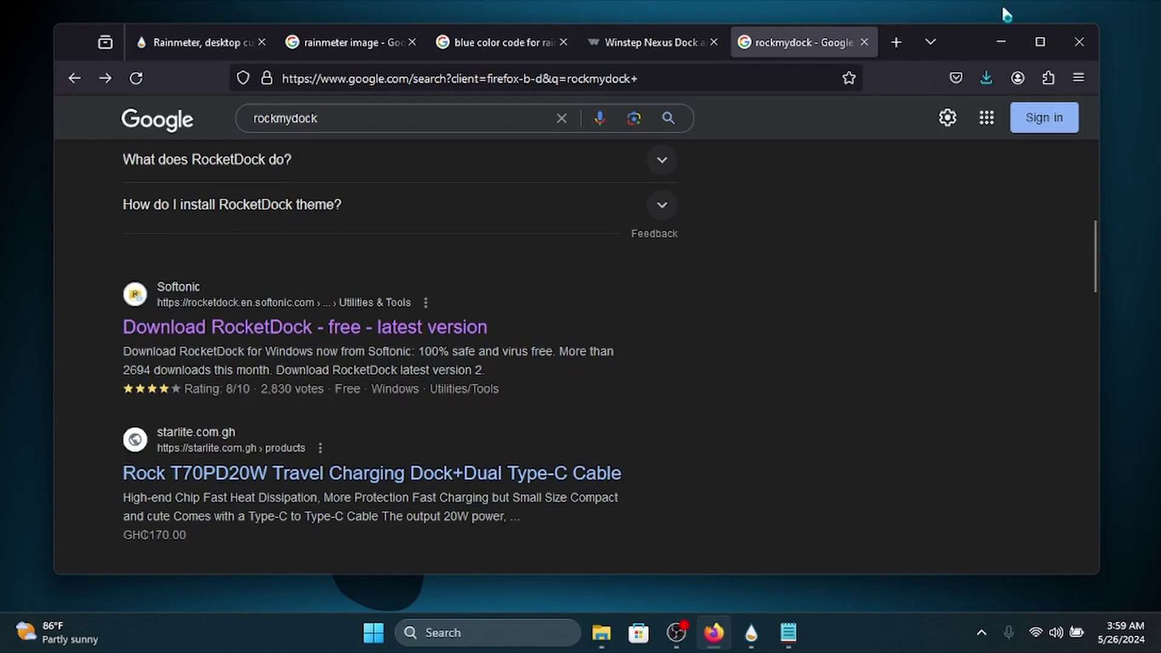
click(897, 42)
text(star)
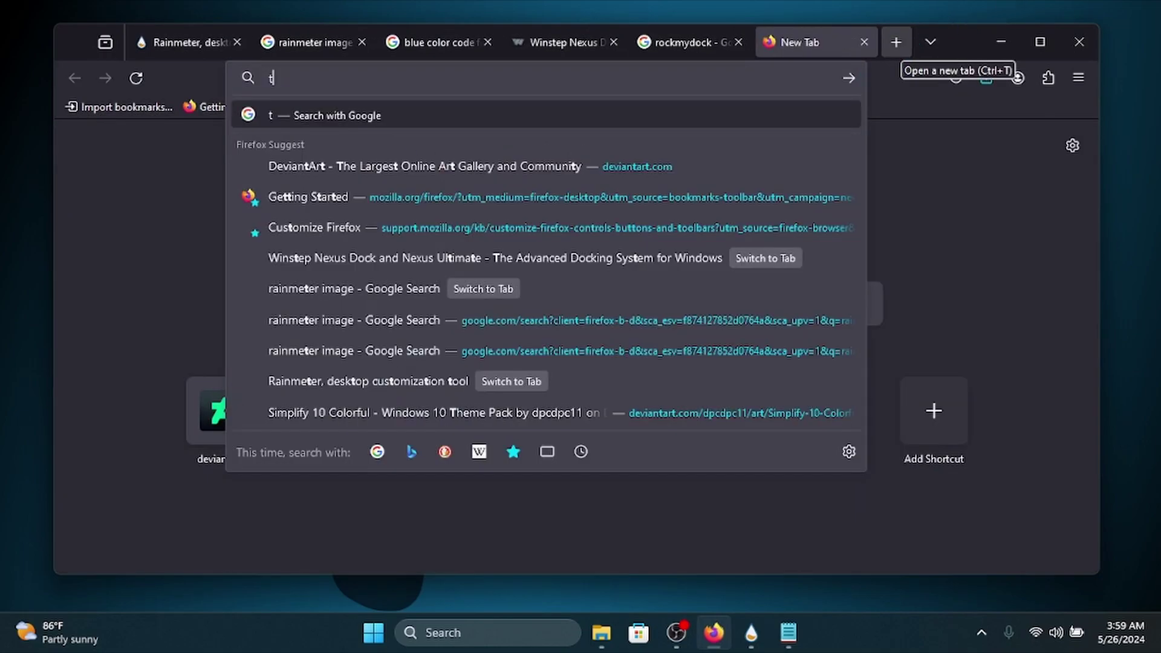
text(t11)
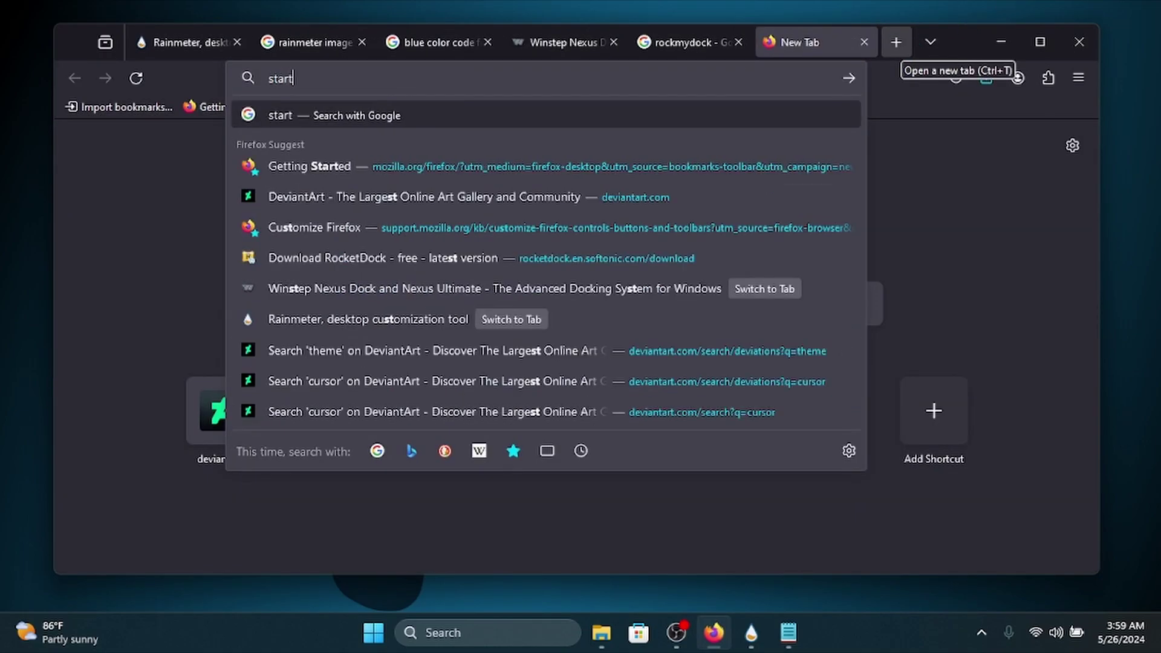
key(Return)
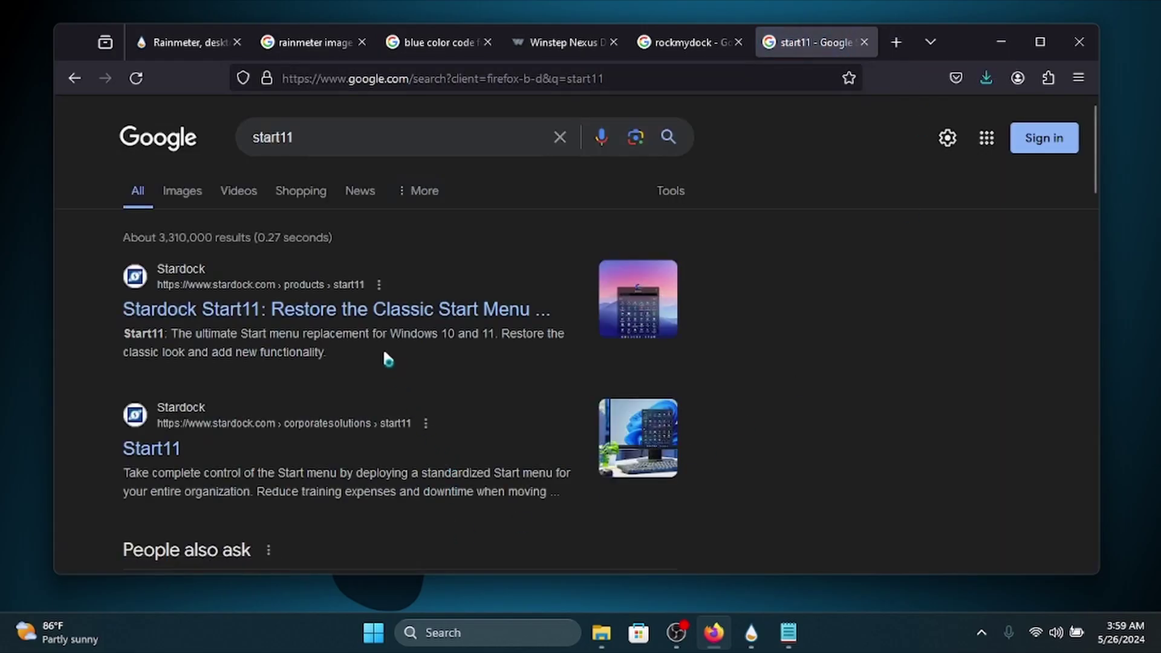
Open Stardock's Start11 product page from the results, request the free trial download and look through the download page.
click(153, 449)
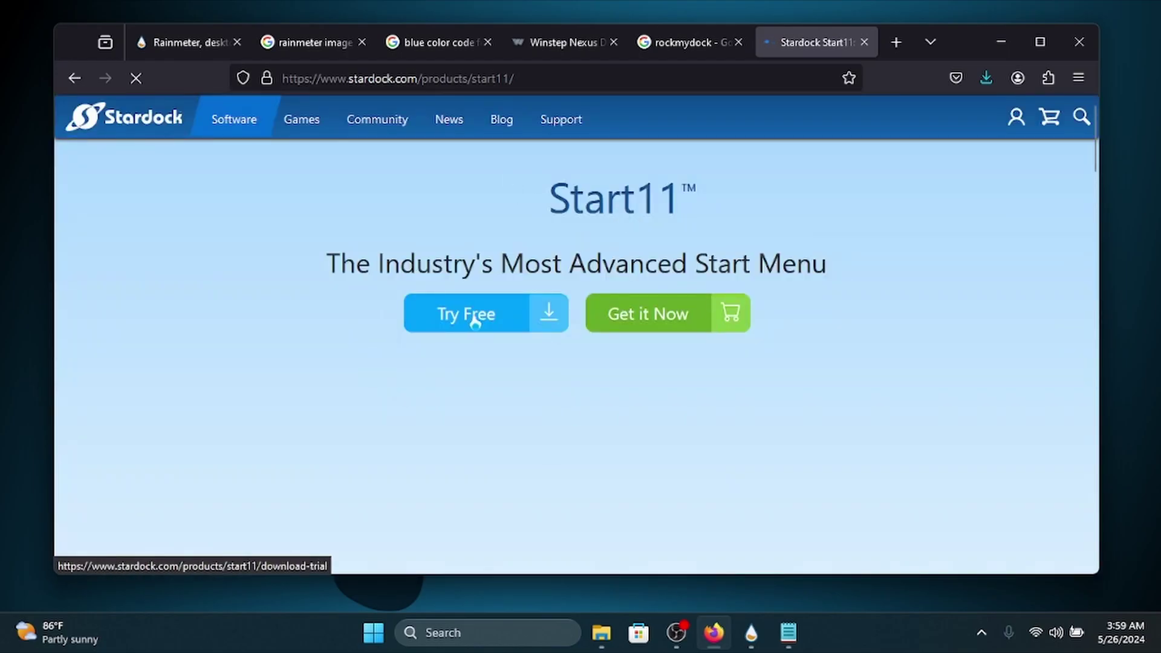
click(473, 320)
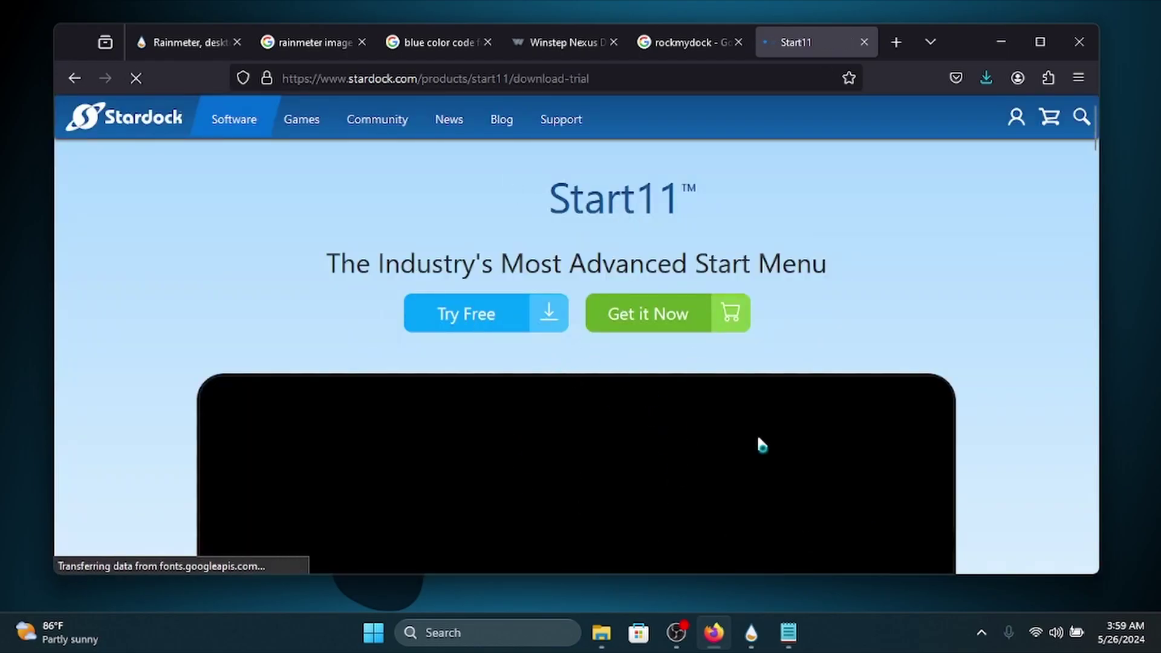
scroll(735, 390, down, 3)
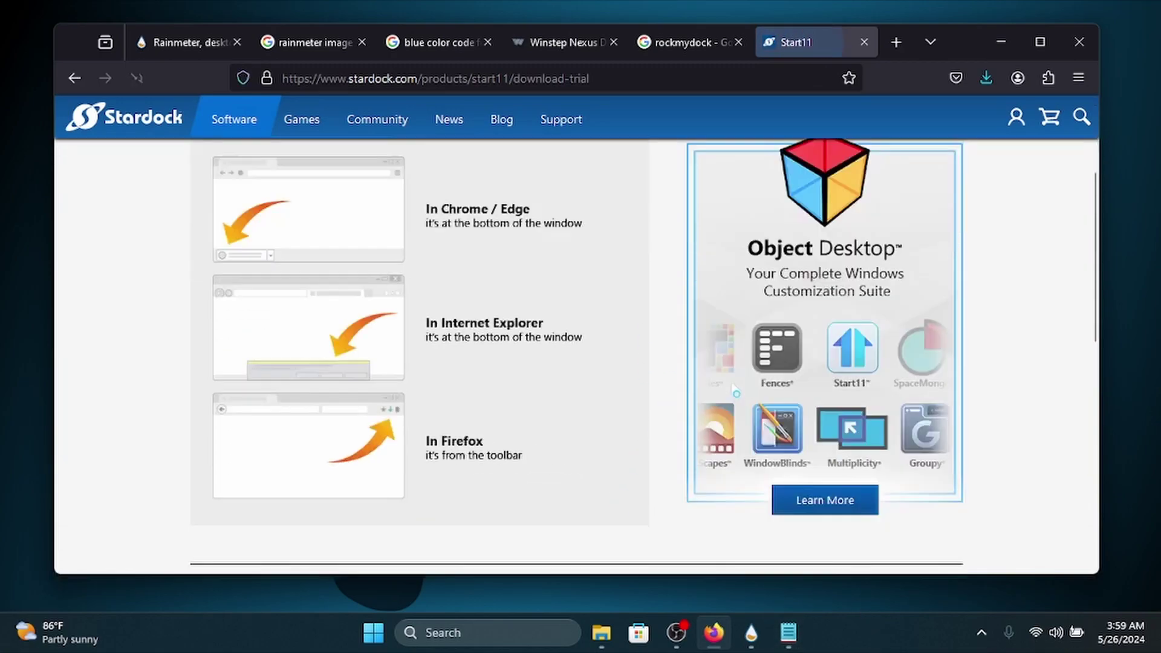
scroll(915, 550, down, 4)
scroll(748, 507, up, 7)
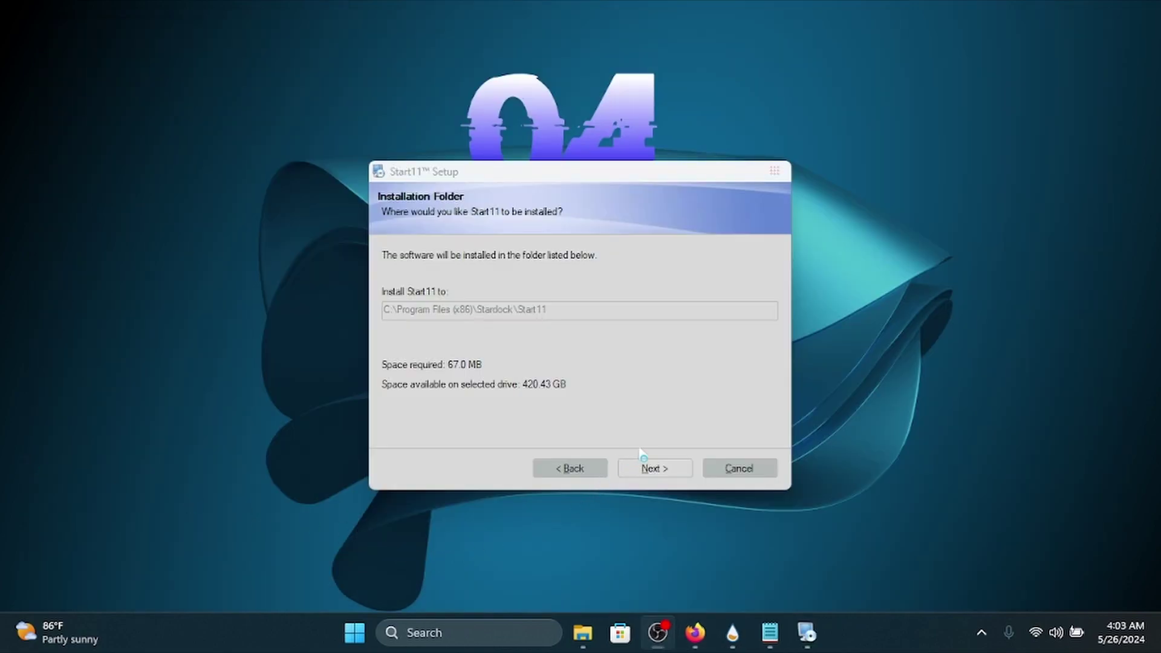
Install Start11 in its default folder and open its configuration window from the taskbar.
click(653, 467)
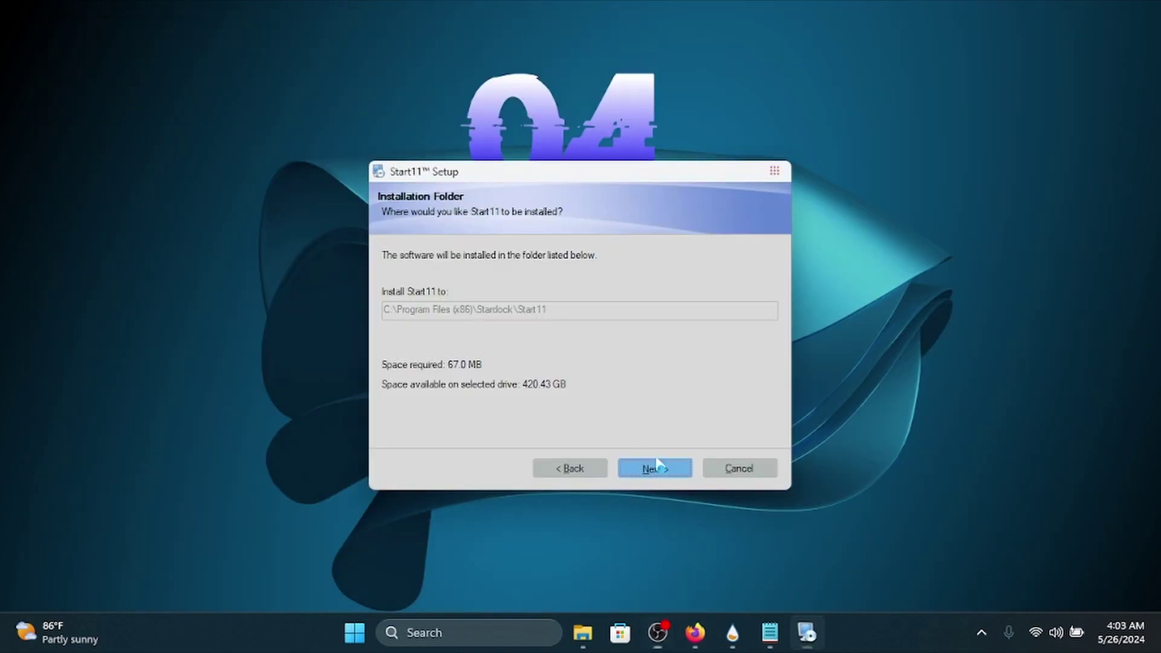
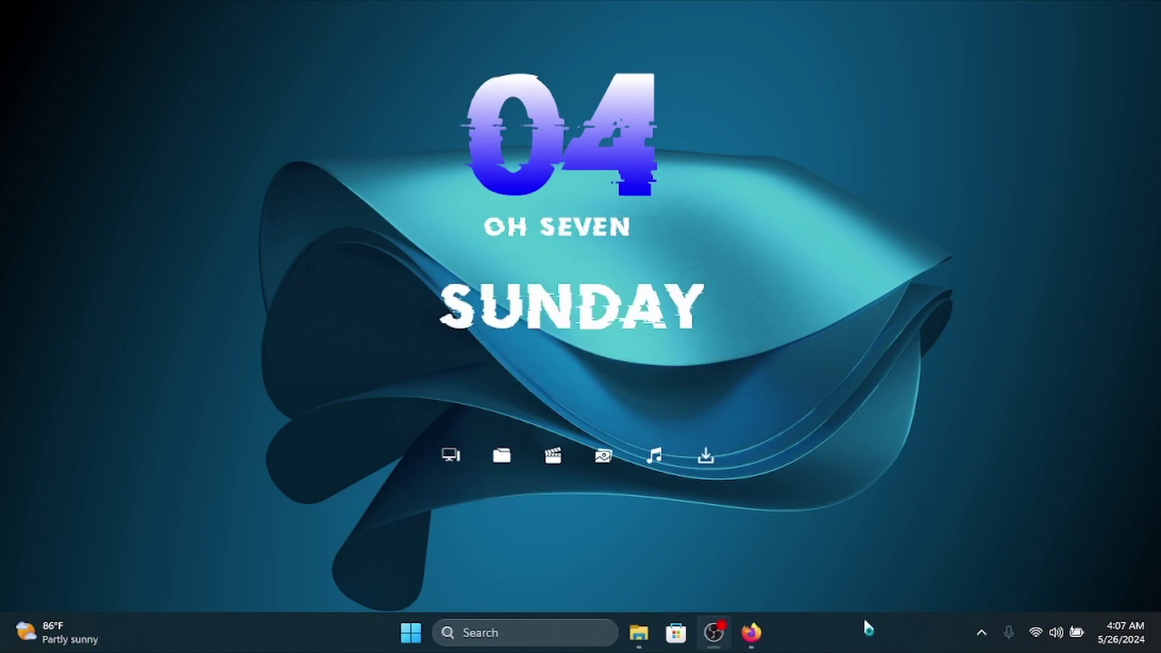
right_click(864, 622)
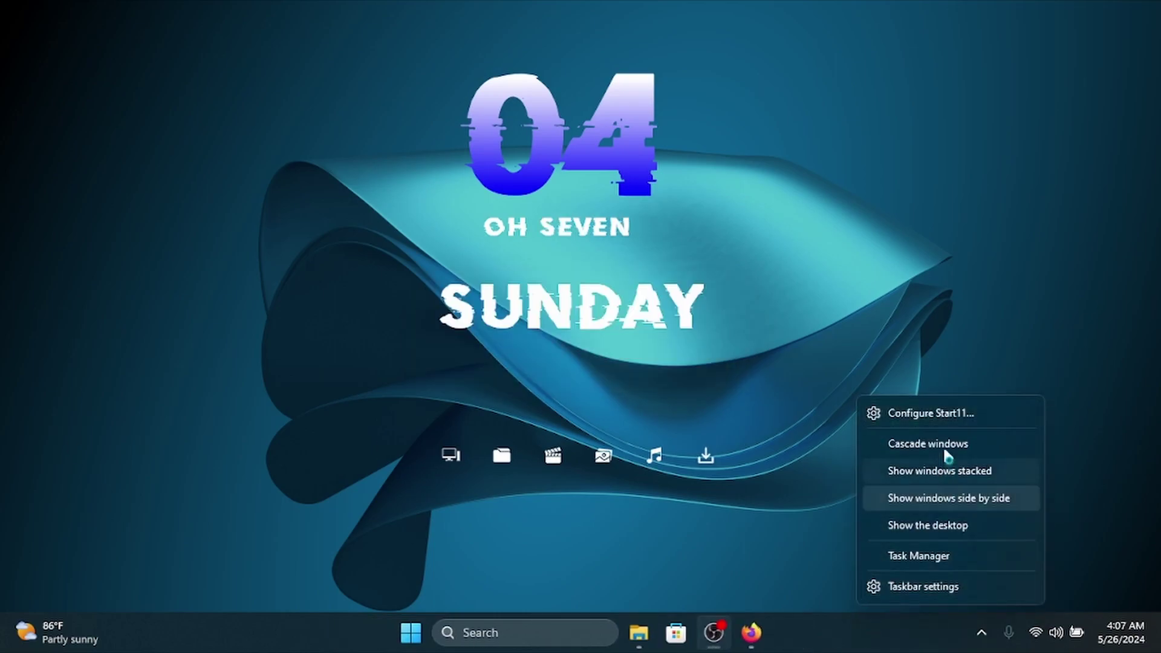
click(914, 413)
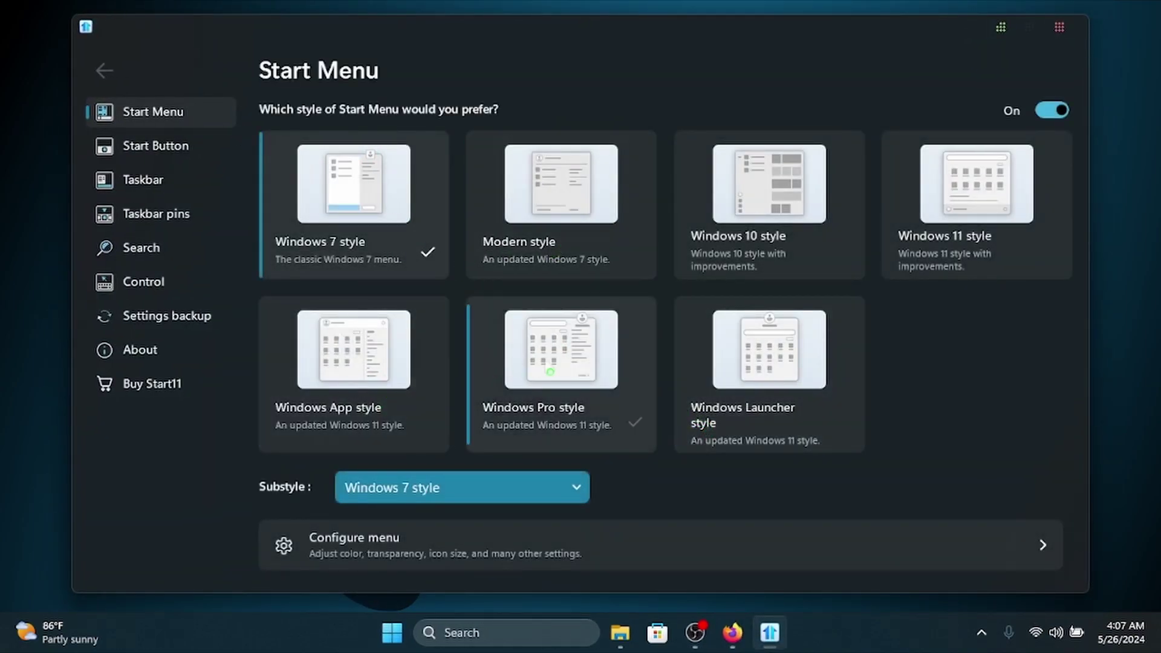
Choose the Windows App start menu style, continue the 30-day trial and keep the taskbar center aligned.
click(570, 370)
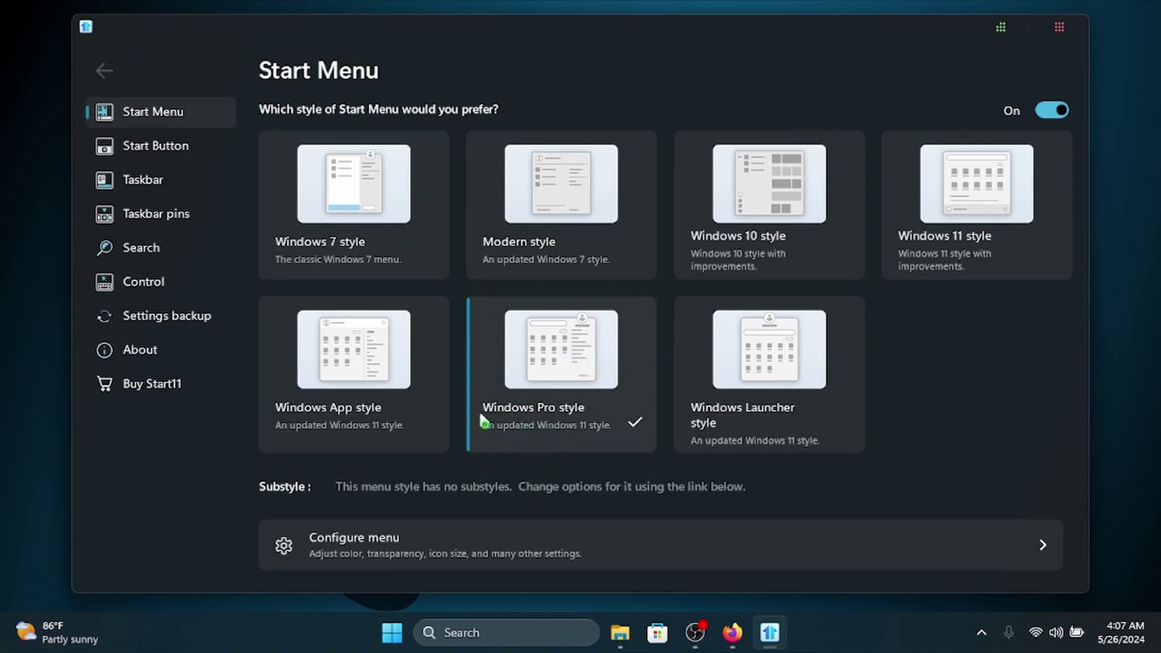
click(383, 415)
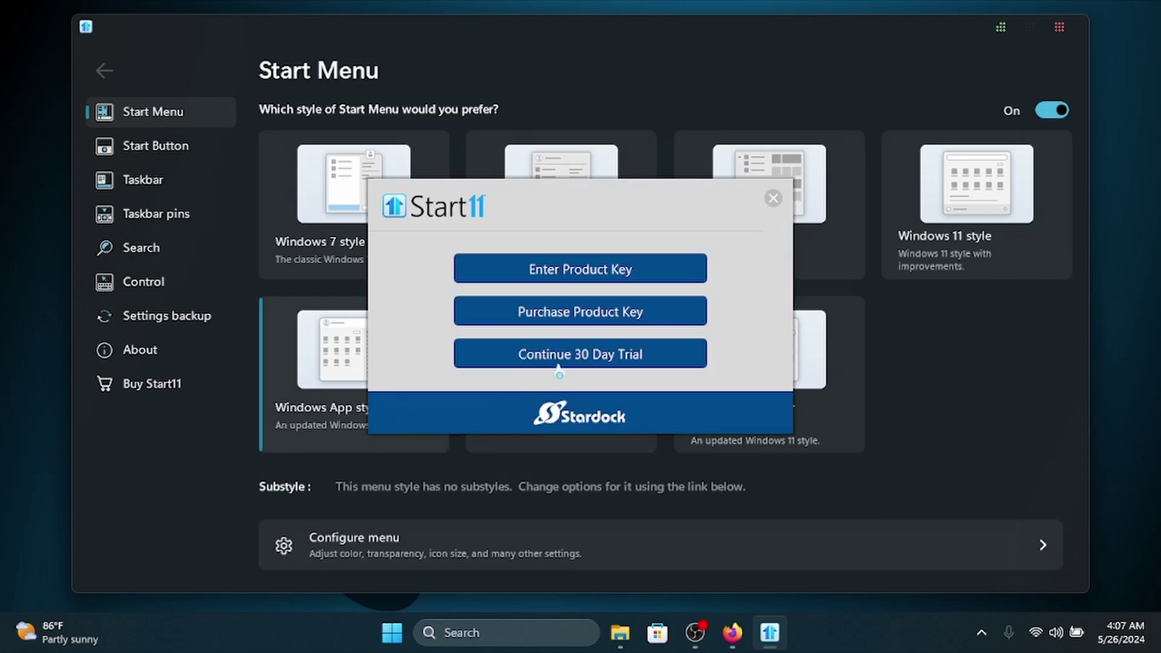
click(570, 356)
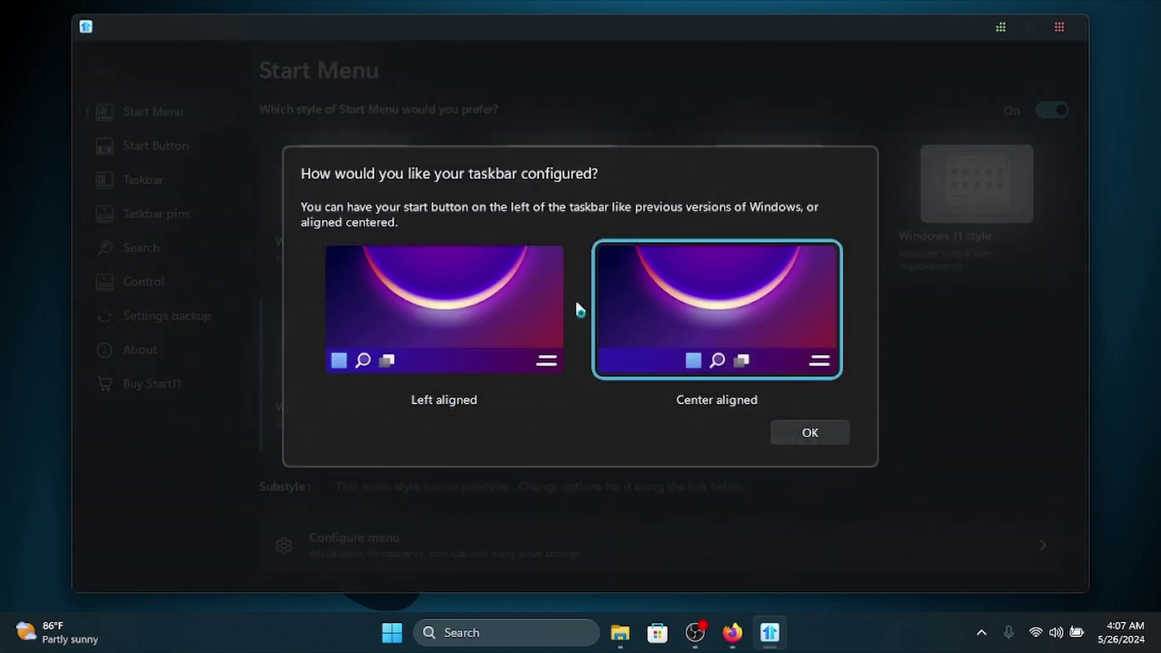
click(792, 433)
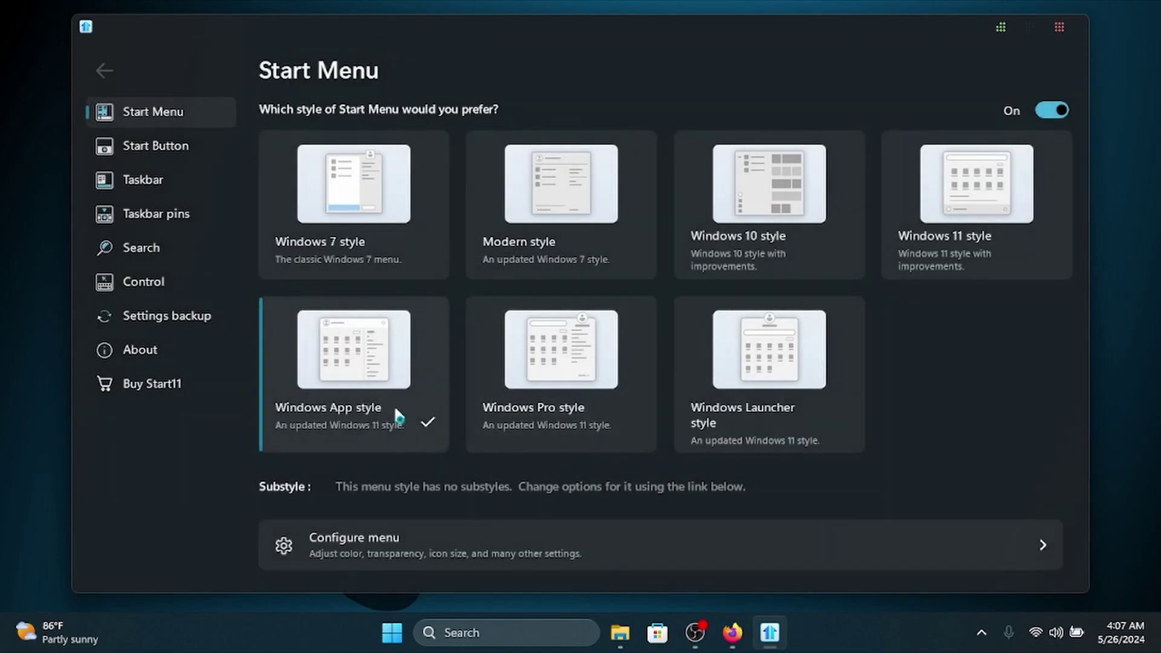
Preview the App-style start menu and shrink it in both width and height.
click(387, 632)
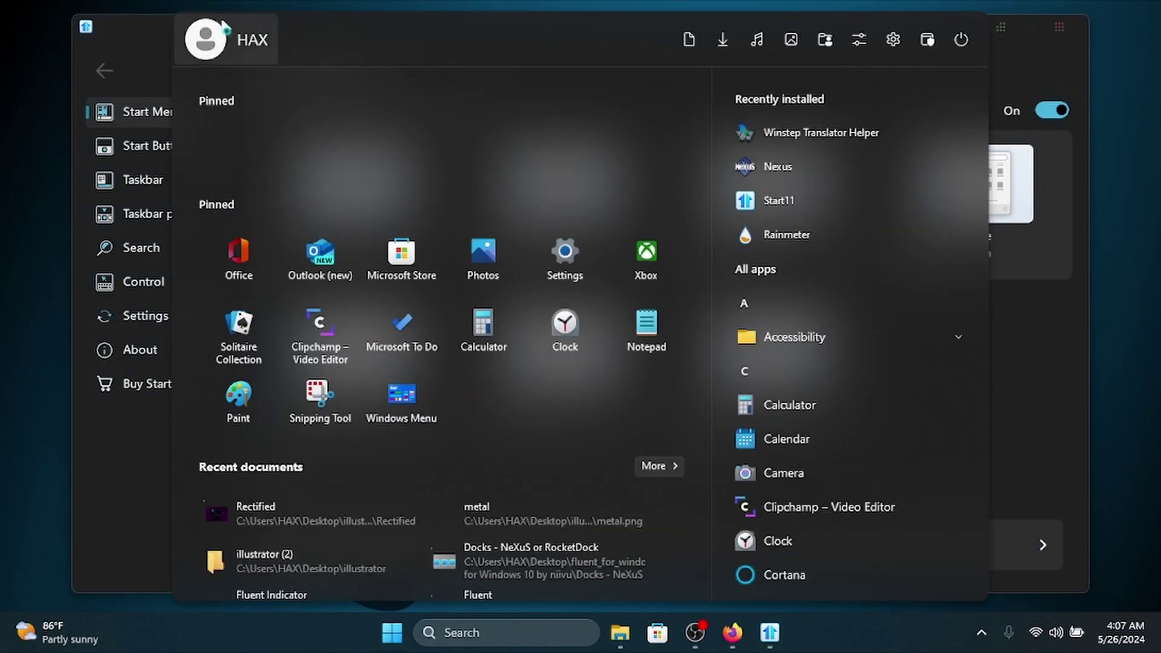
drag(176, 14, 423, 147)
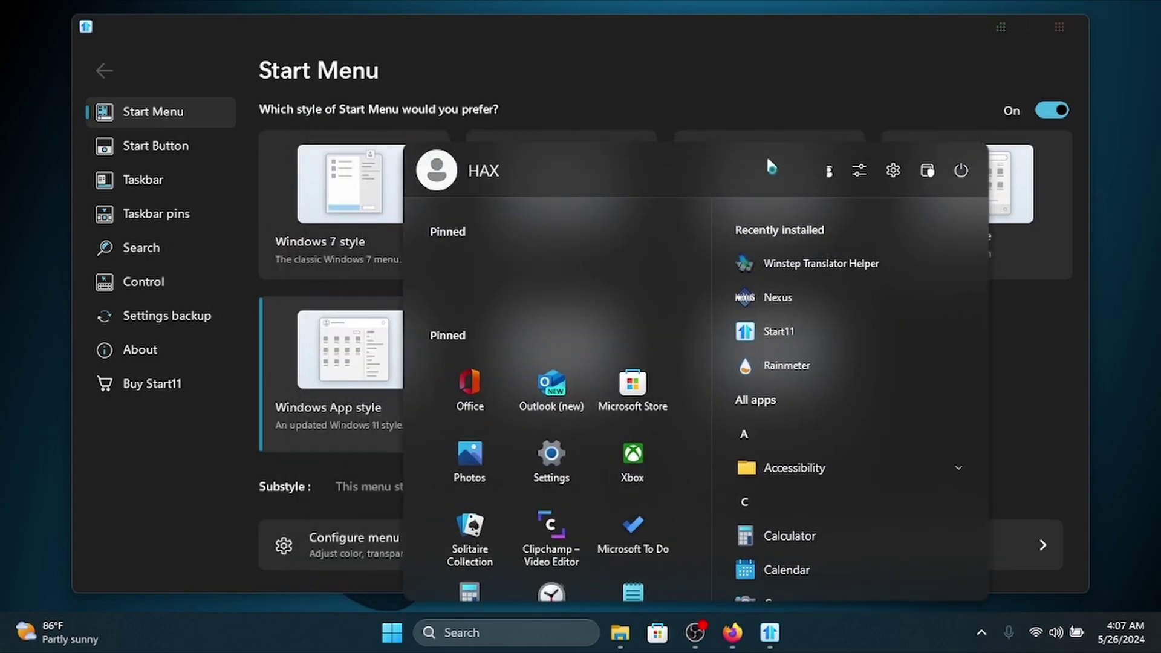
scroll(613, 363, down, 5)
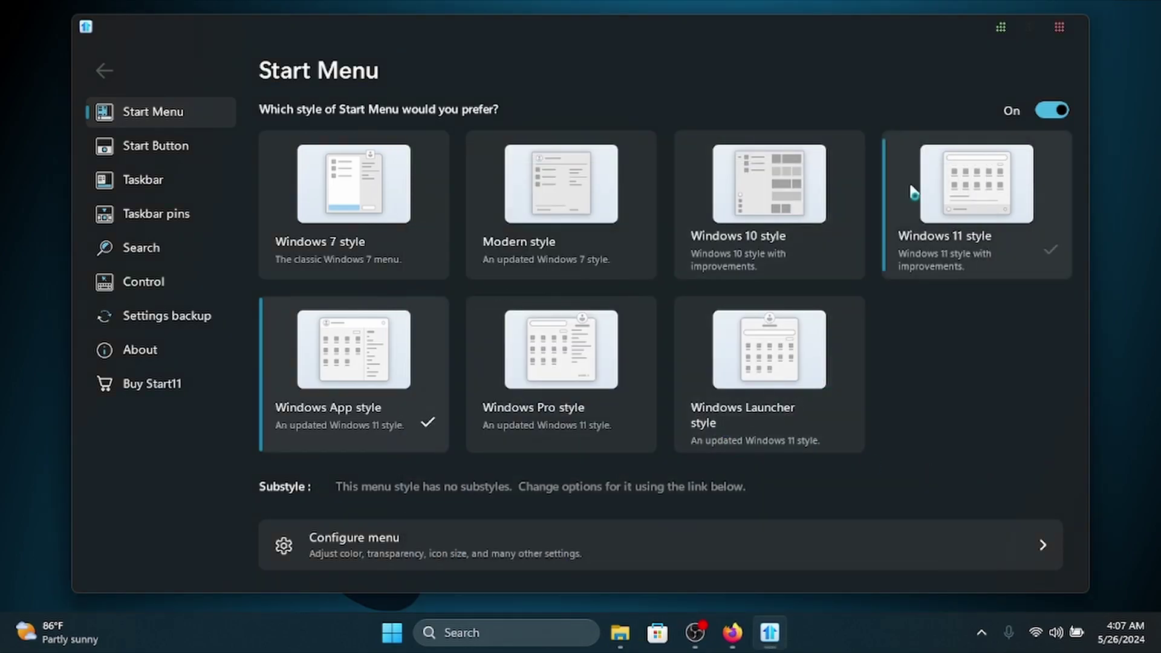
Switch the start menu to the Windows Pro style and reduce the height of the opened menu.
click(588, 373)
click(390, 633)
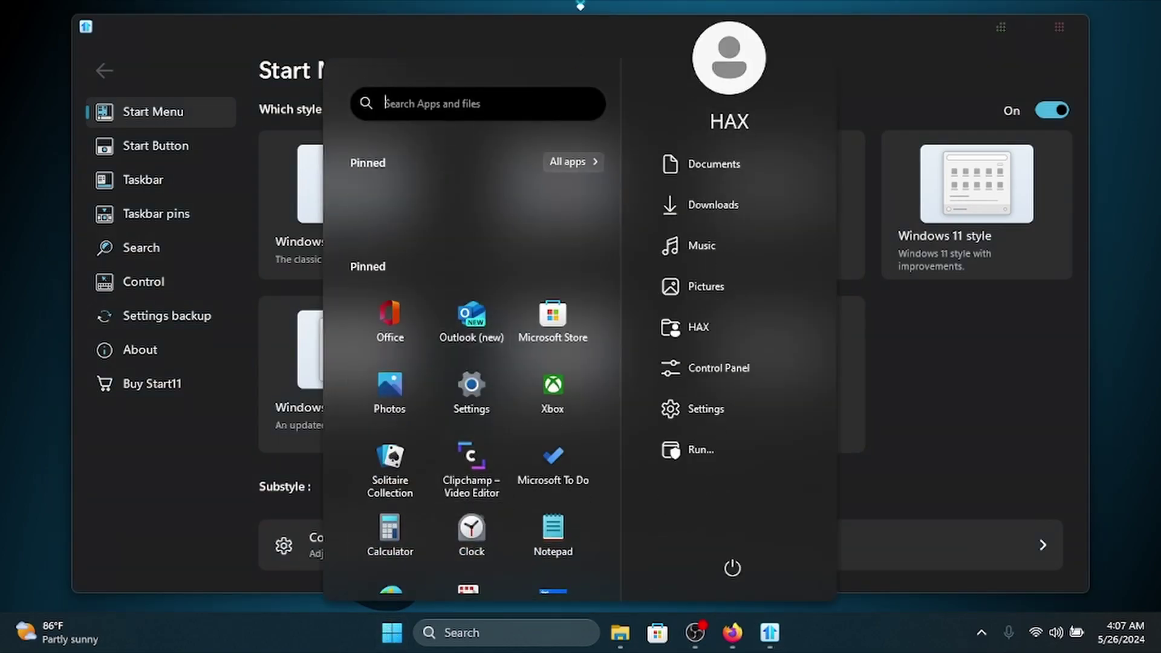
drag(584, 59, 571, 194)
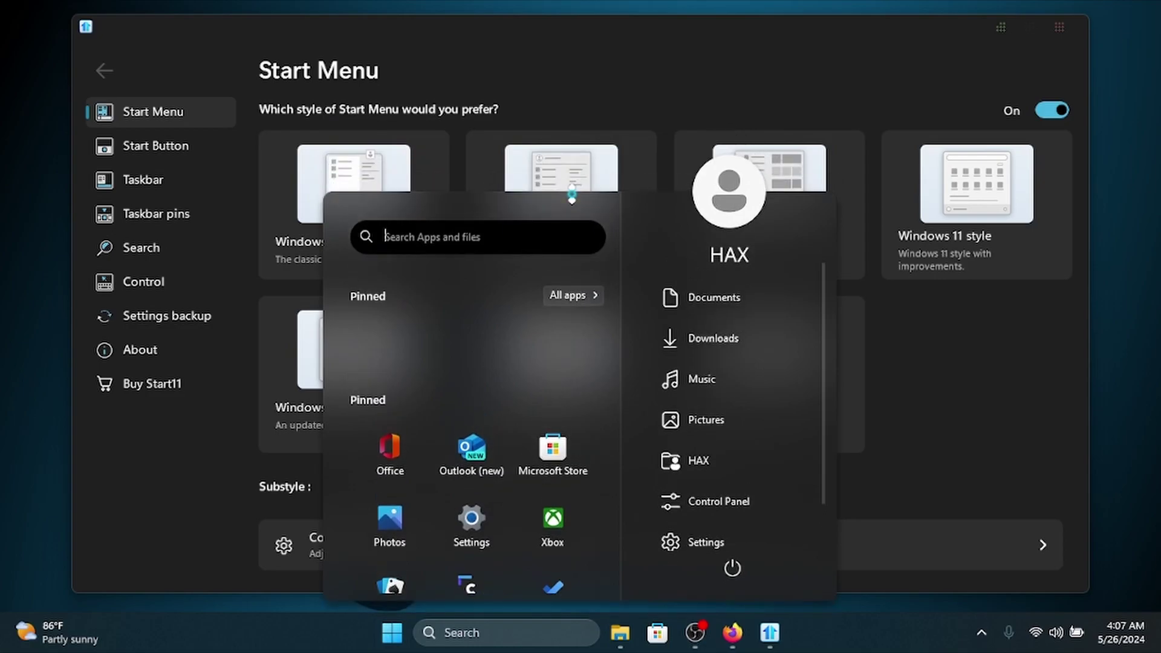
click(392, 632)
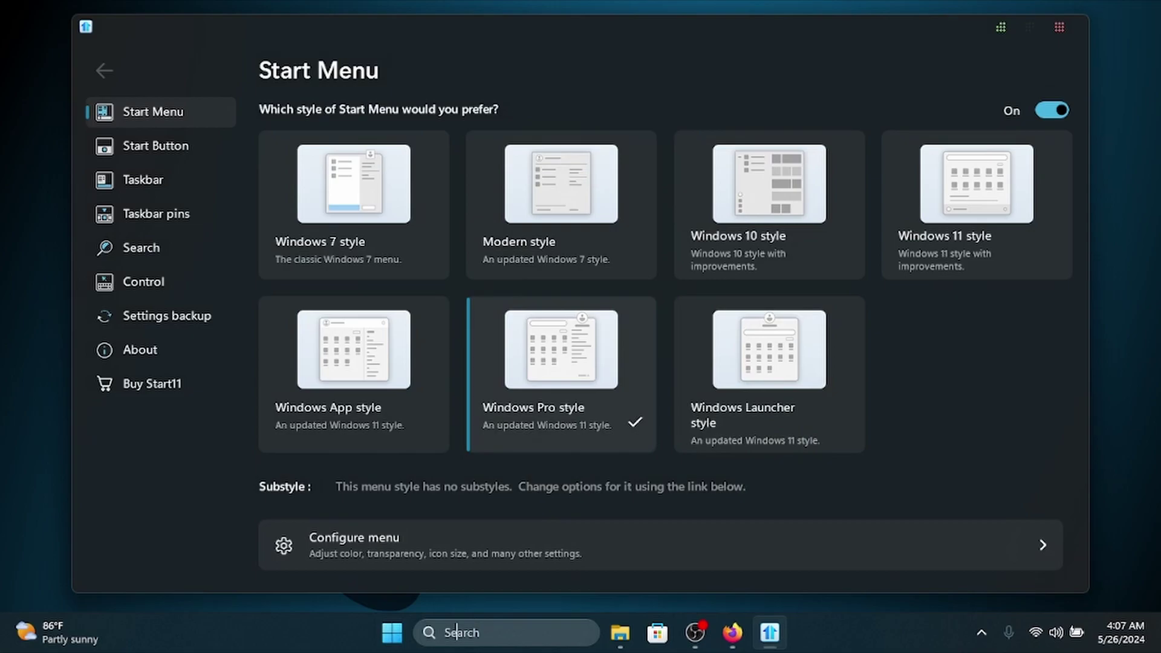
Set the Search item to Hide in the Windows taskbar settings and close the Settings window.
right_click(844, 640)
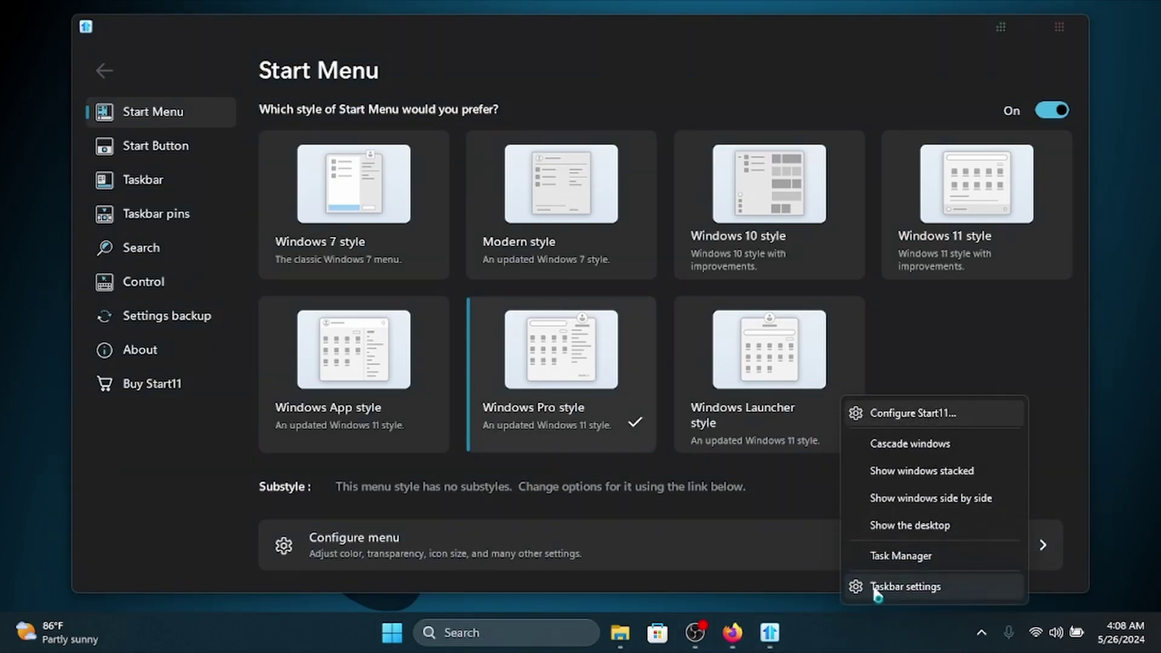
click(883, 583)
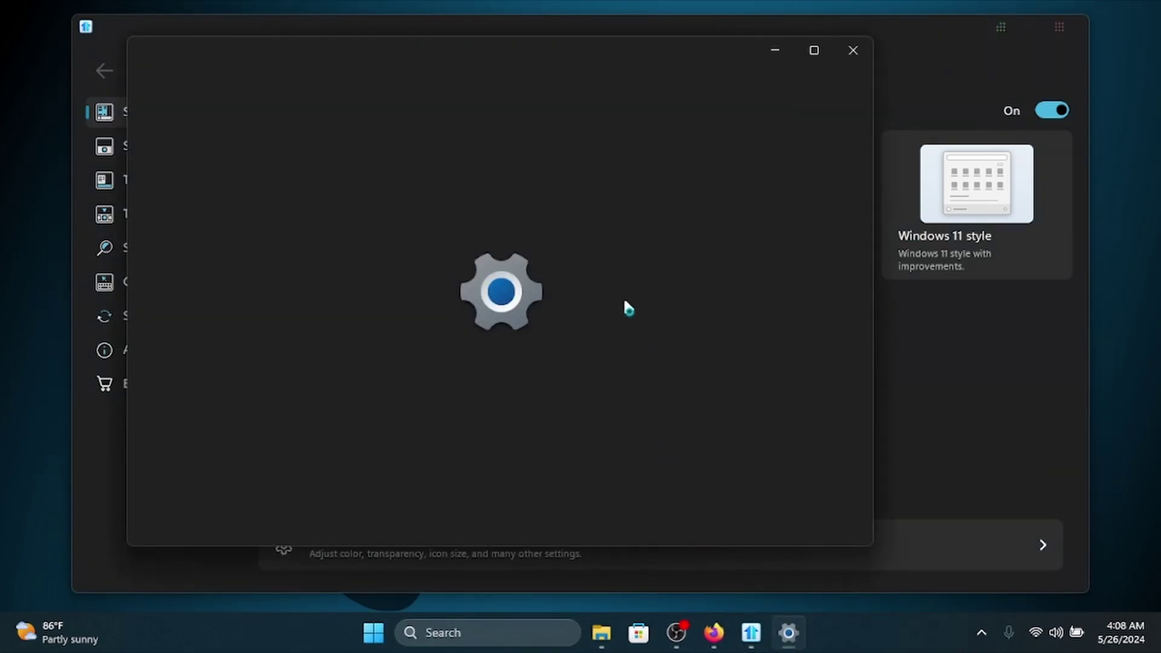
click(745, 219)
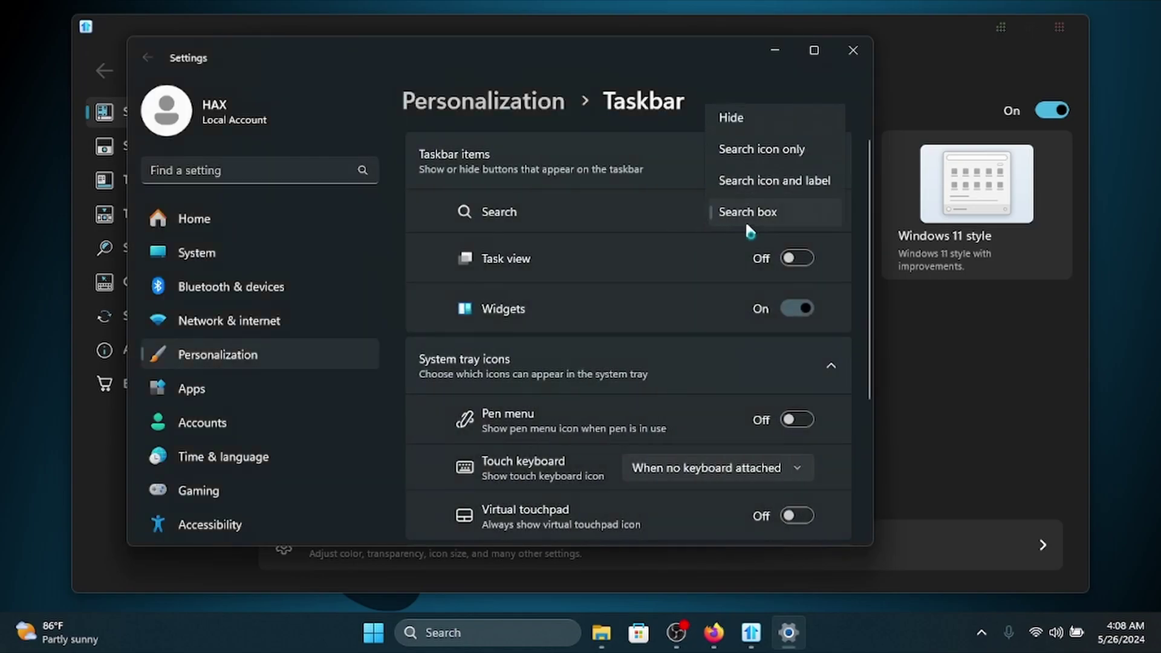
click(744, 118)
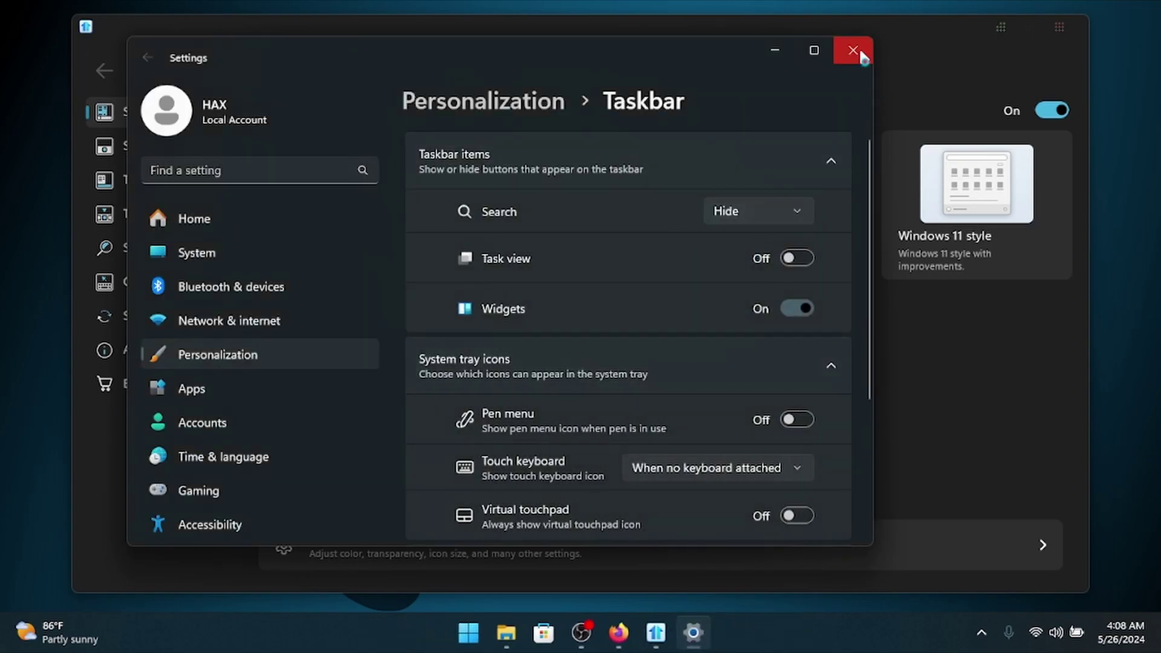
click(860, 52)
Look through the Start11 menu configuration, search, start button and taskbar pins settings.
click(349, 542)
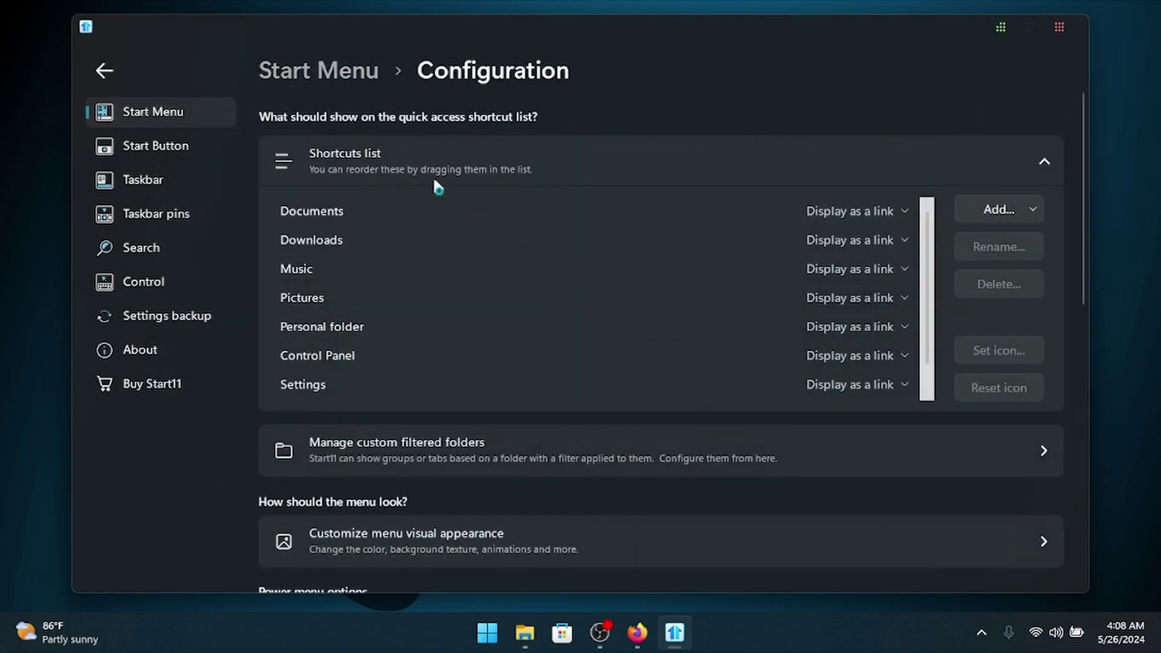
click(130, 109)
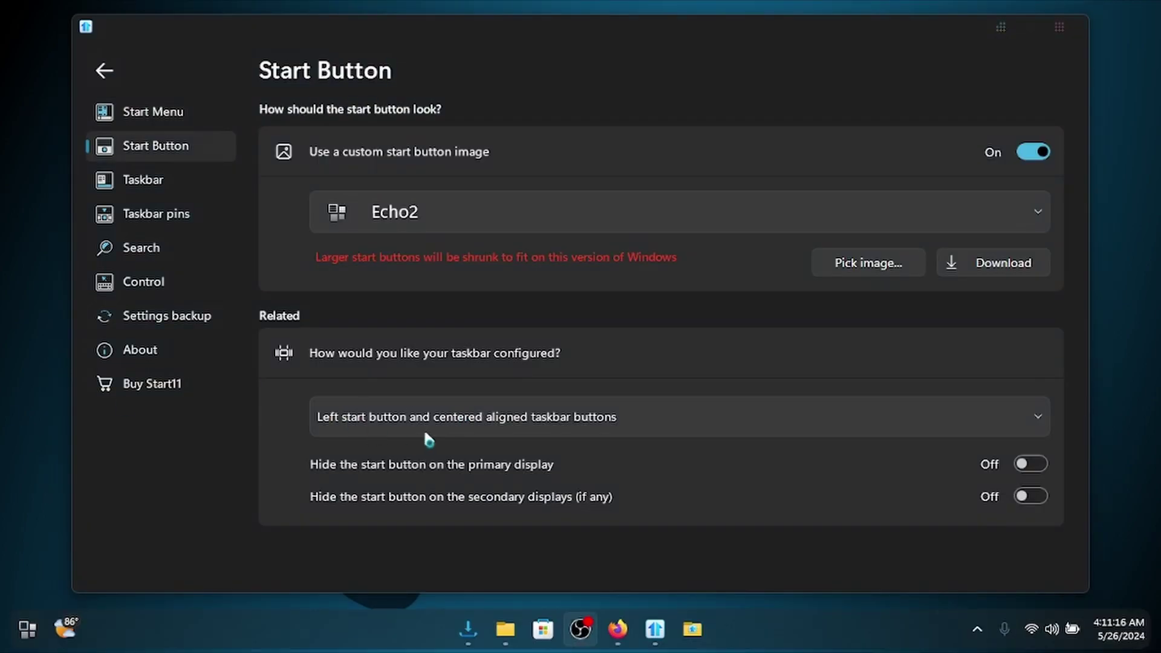
click(179, 242)
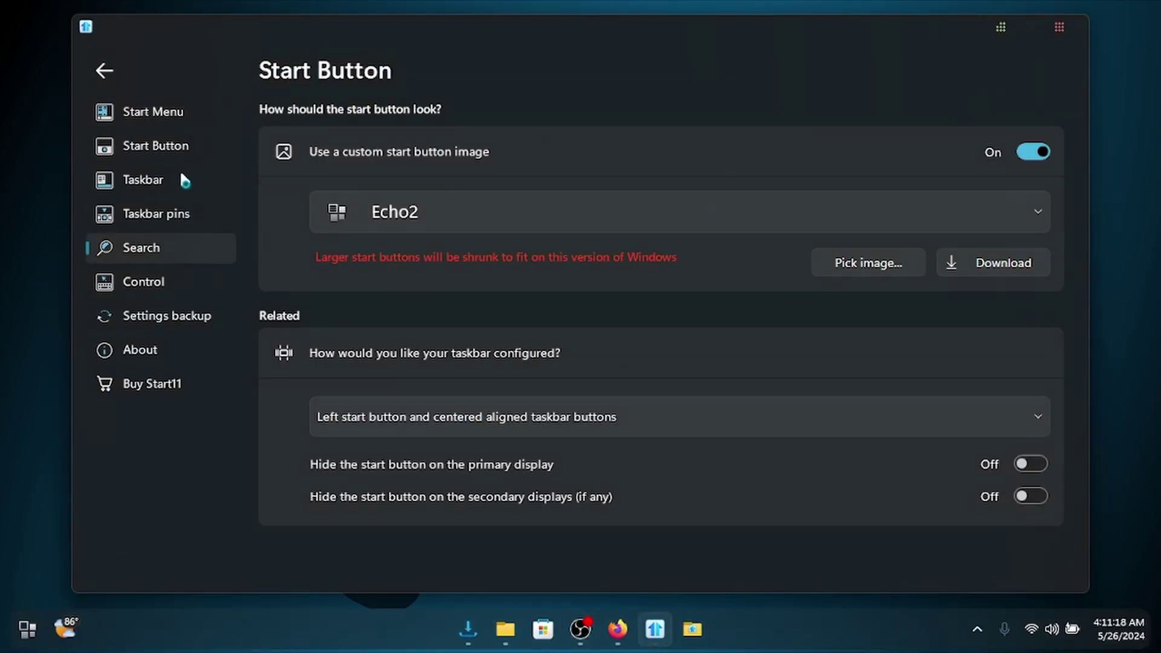
click(179, 175)
click(171, 153)
click(166, 217)
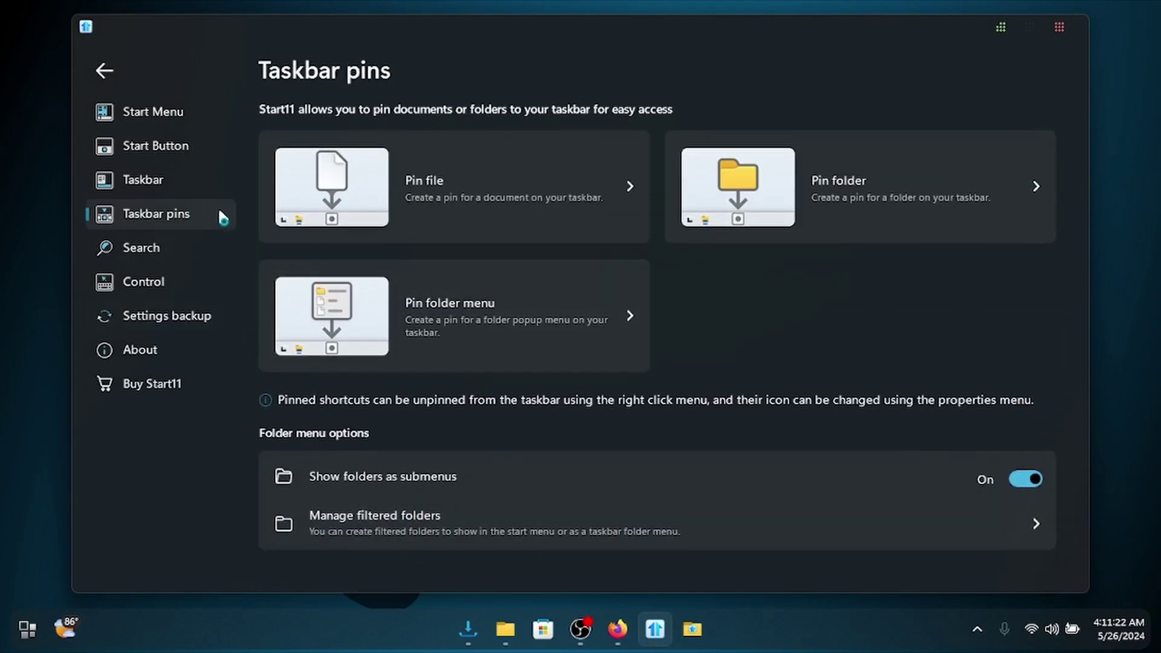
Review the Start11 taskbar settings, from background blur and rounded corners to the advanced size and position tweaks.
click(195, 182)
scroll(605, 430, down, 5)
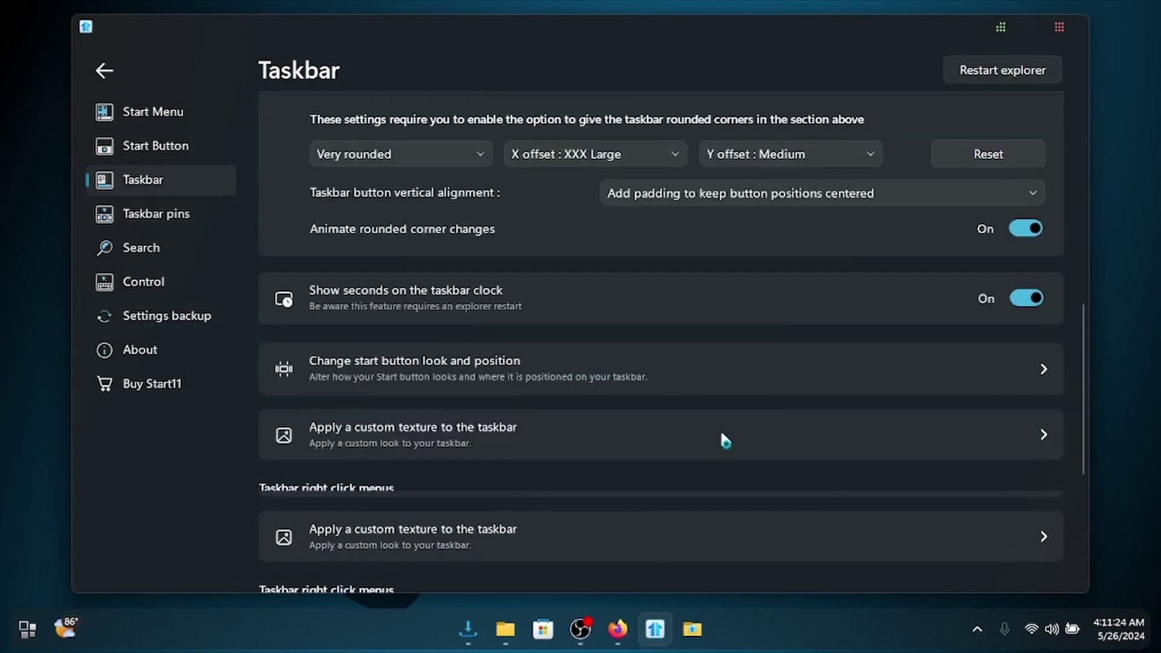
scroll(555, 455, down, 2)
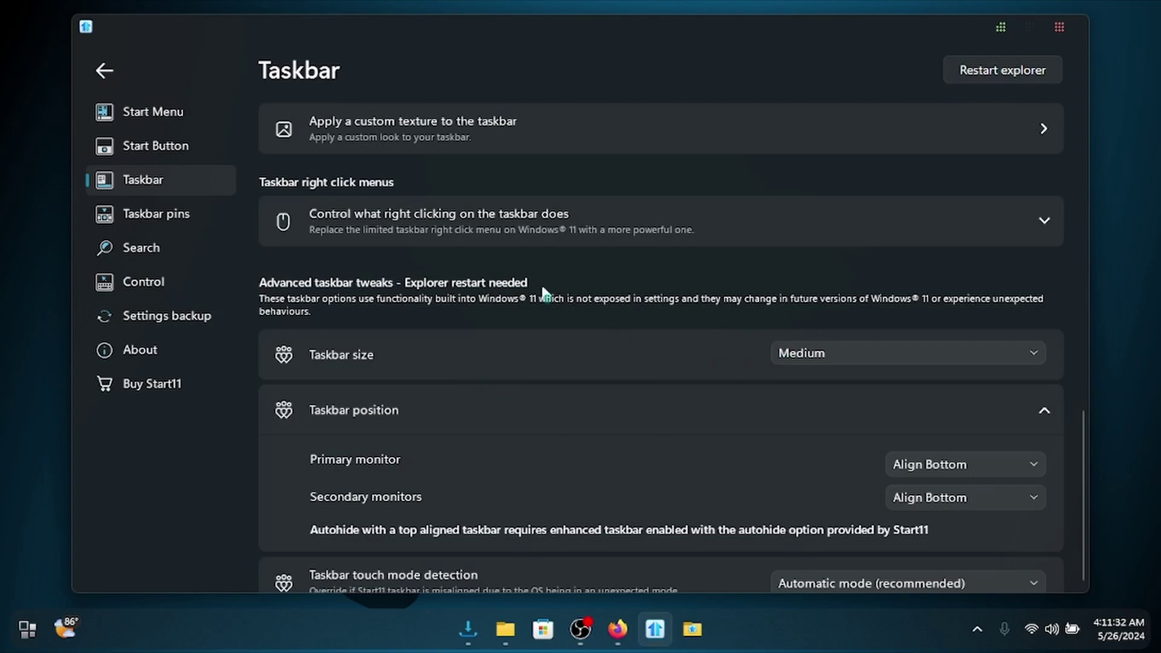
scroll(503, 281, down, 1)
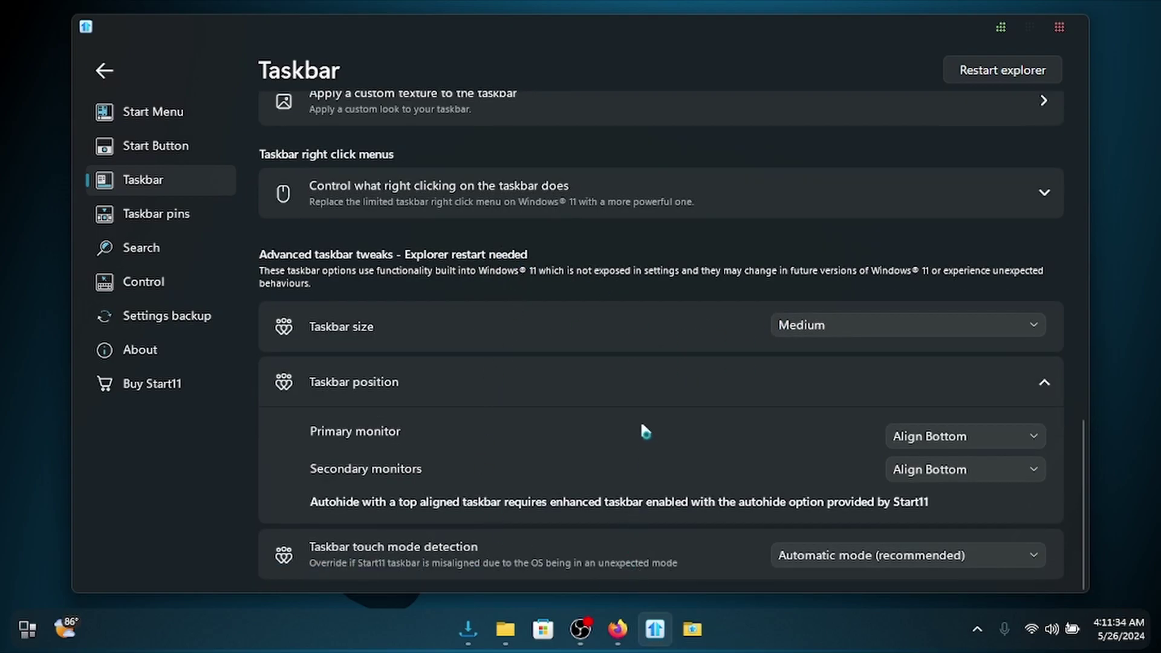
scroll(641, 431, up, 10)
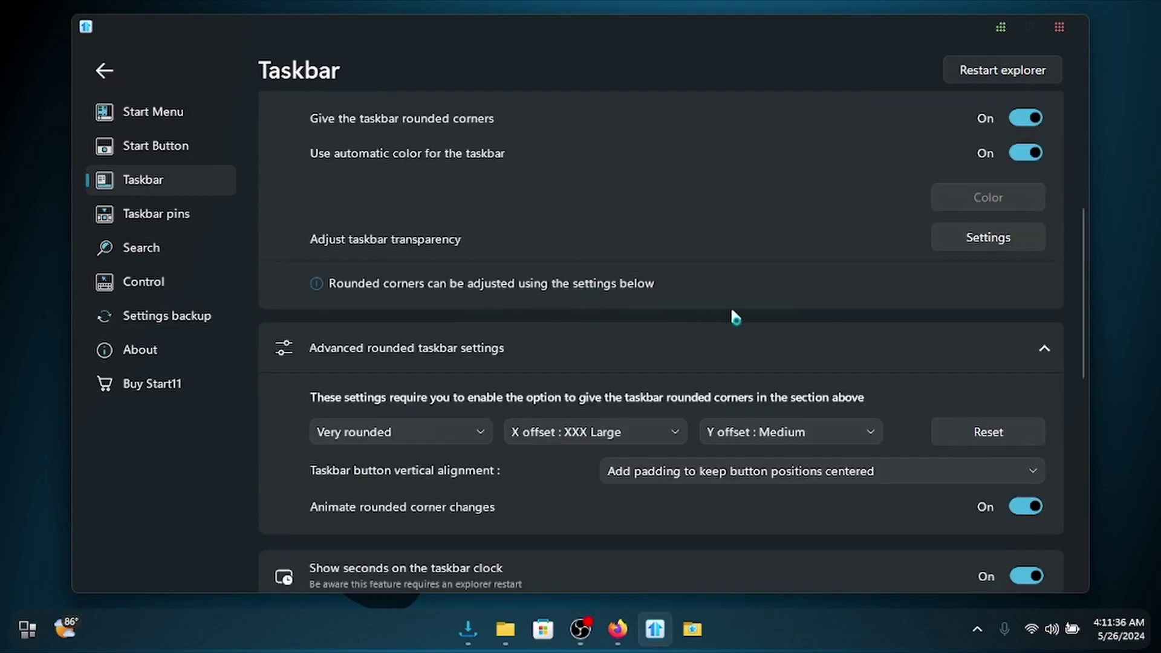
scroll(610, 290, up, 3)
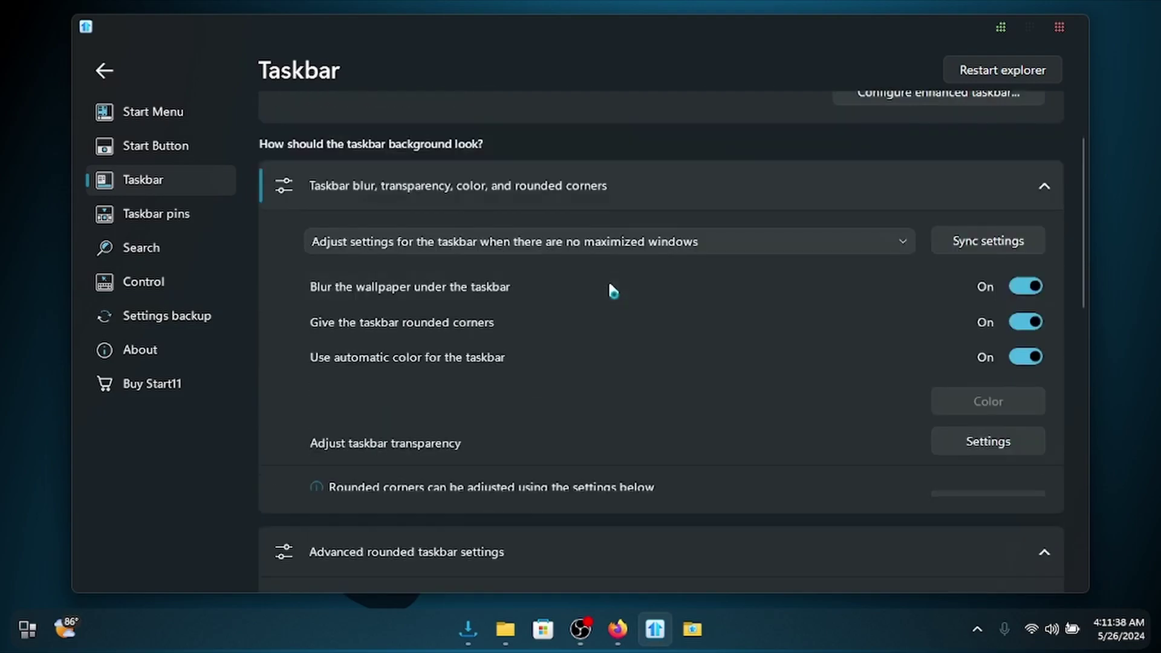
scroll(623, 303, down, 13)
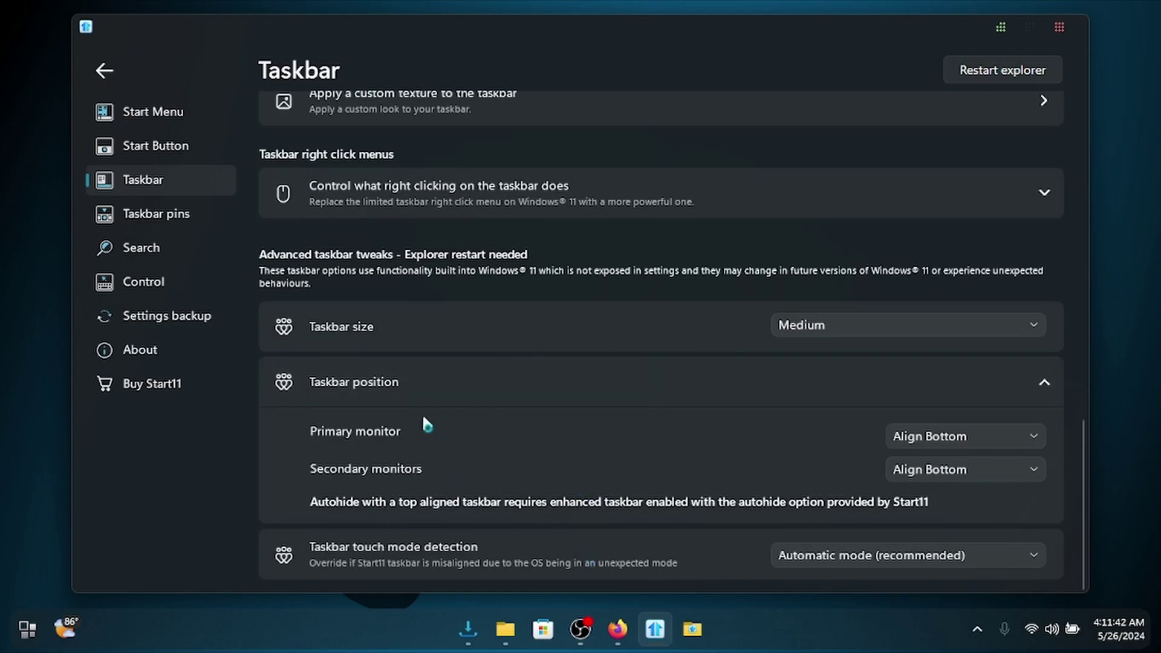
Check the Taskbar pins and Start Button settings once more and minimize the Start11 window.
click(182, 214)
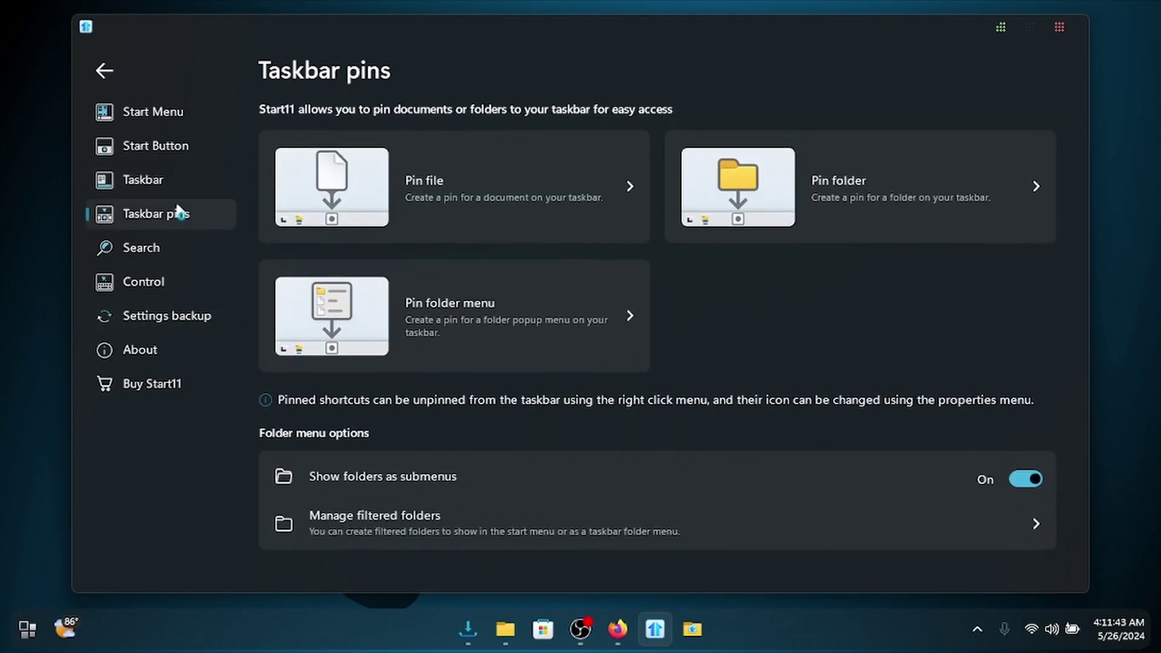
click(191, 158)
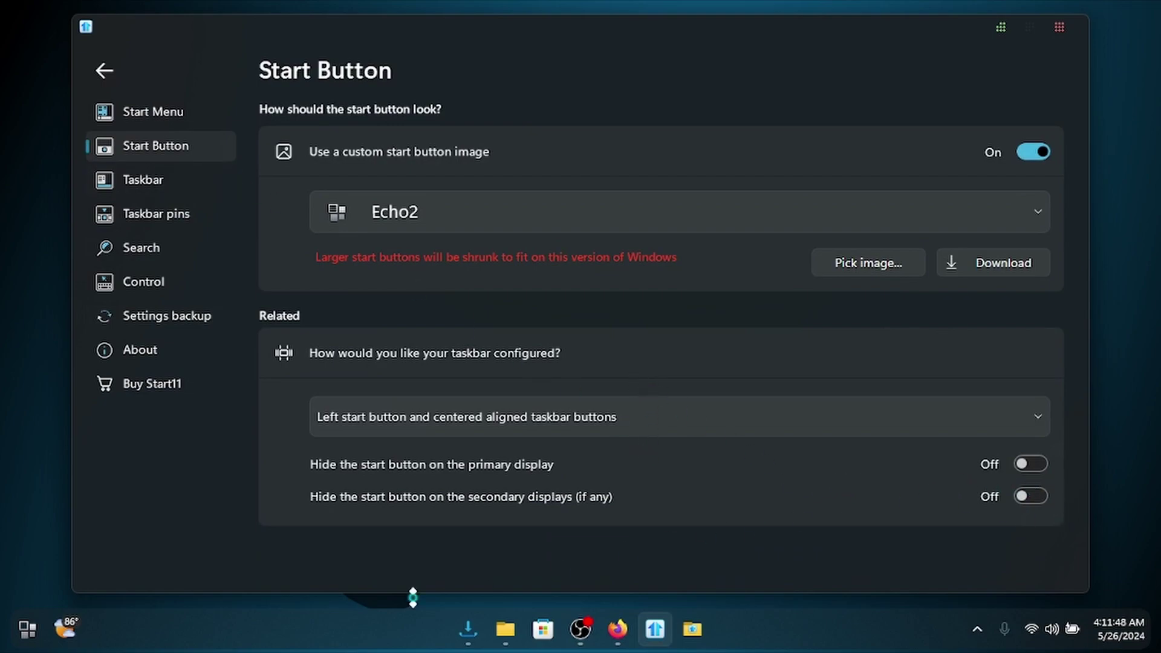
click(1005, 26)
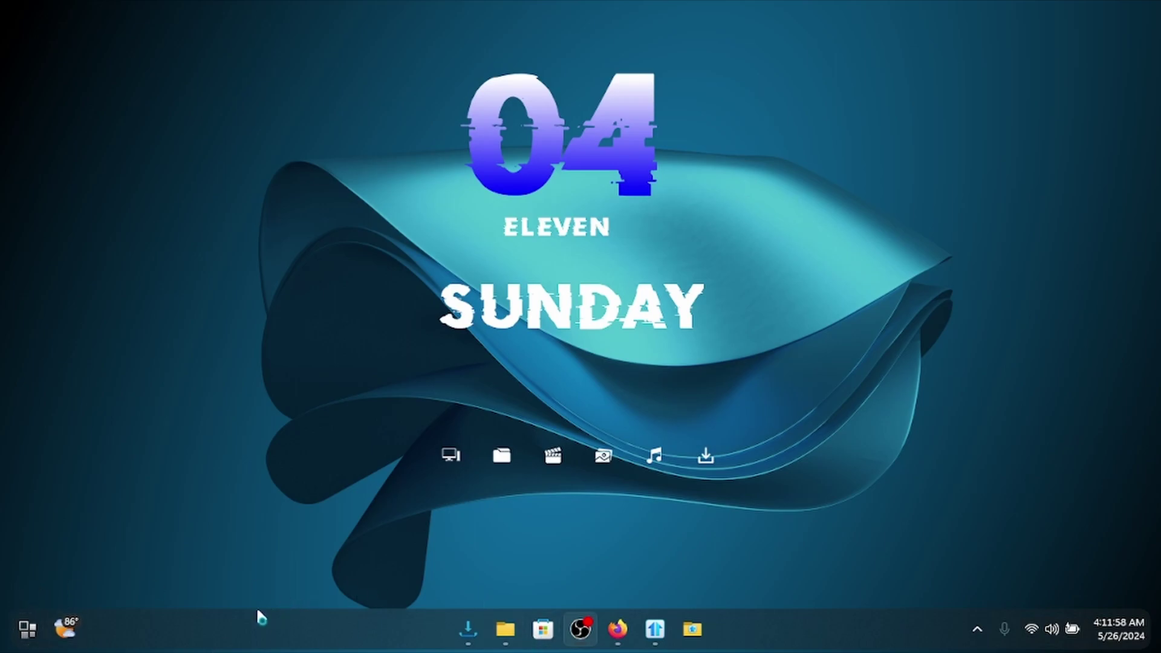
Open the new start menu, examine its folder shortcuts and full application list, and return to the pinned apps.
click(26, 629)
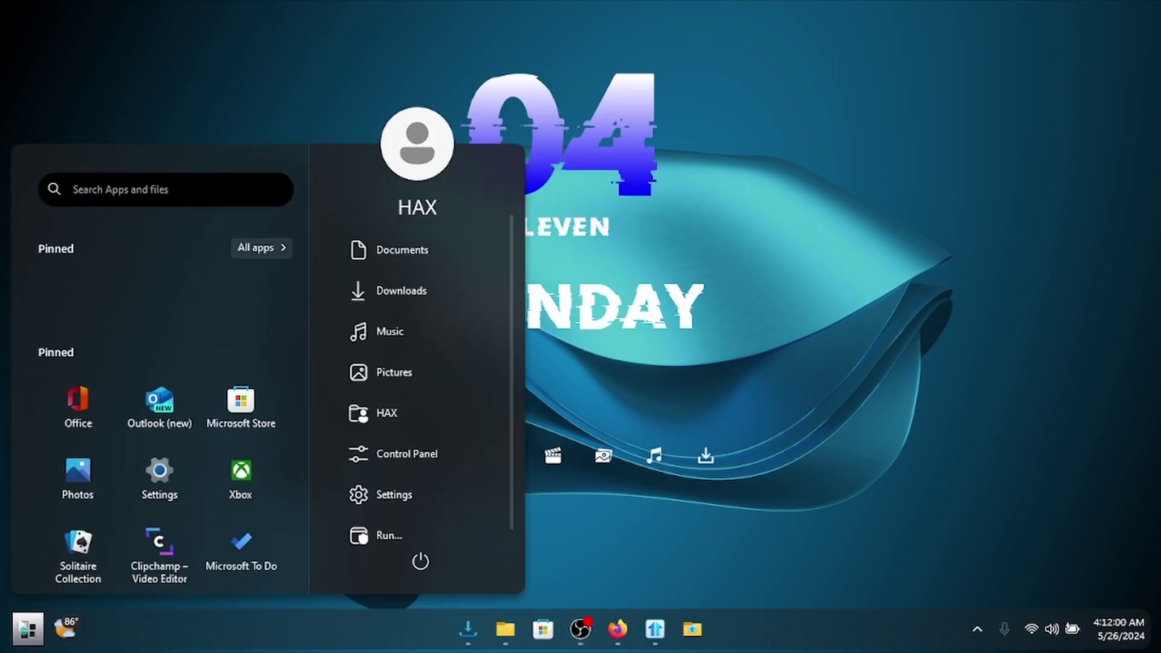
scroll(396, 285, down, 1)
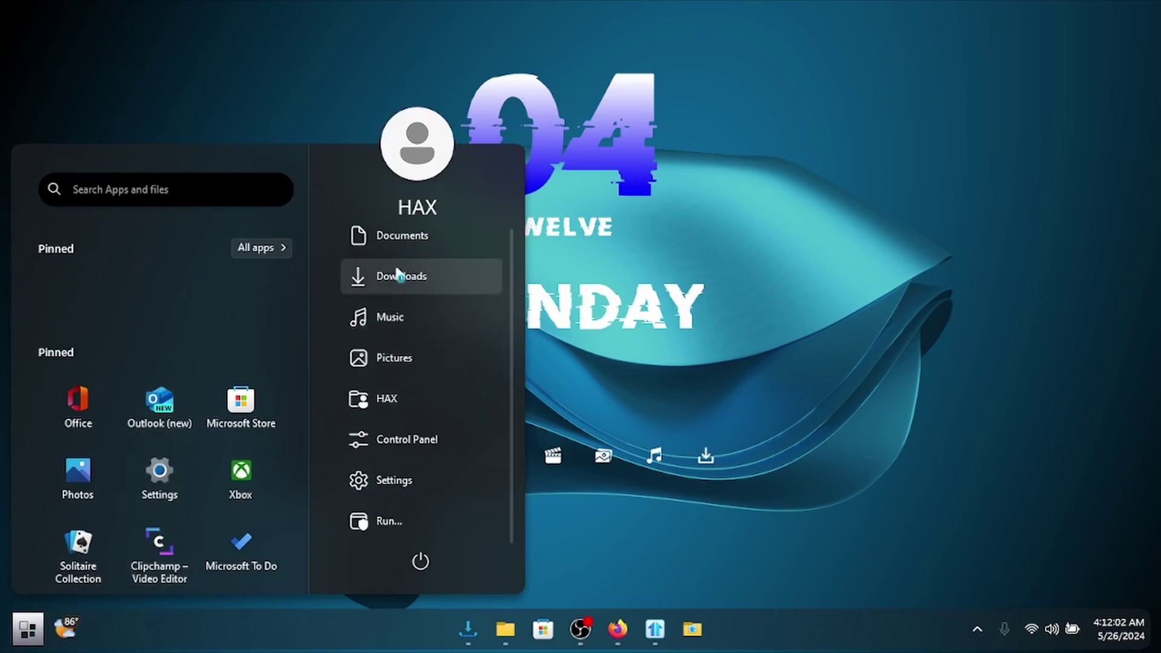
scroll(163, 423, down, 5)
scroll(200, 339, up, 5)
click(252, 249)
scroll(194, 357, down, 8)
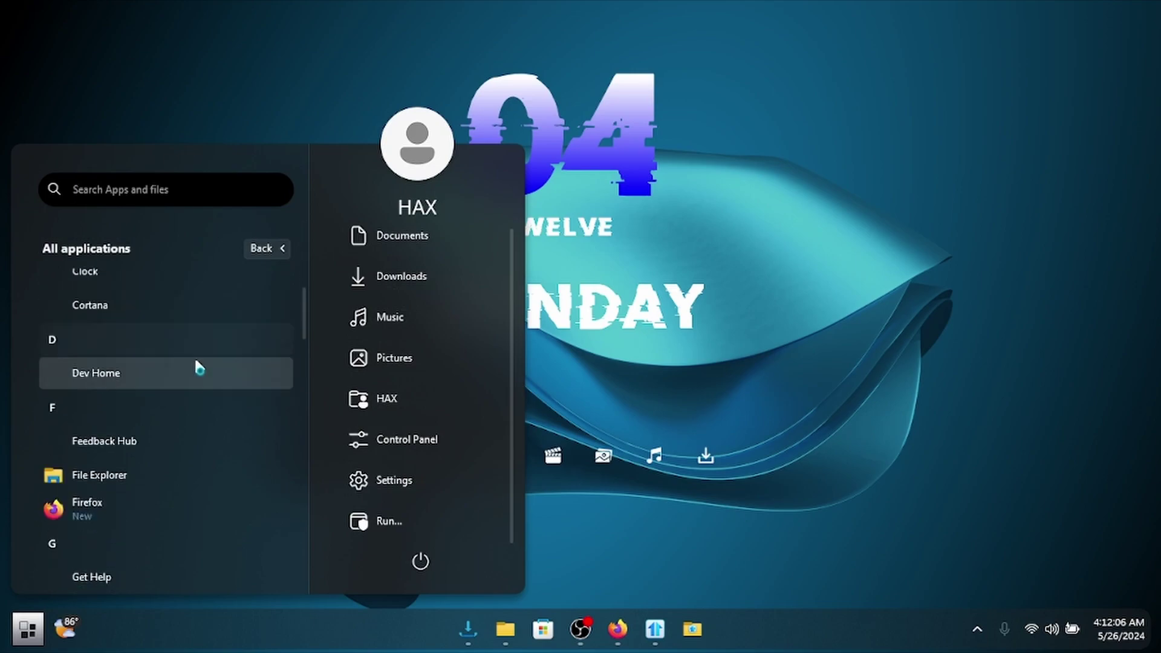
scroll(205, 369, down, 5)
click(271, 253)
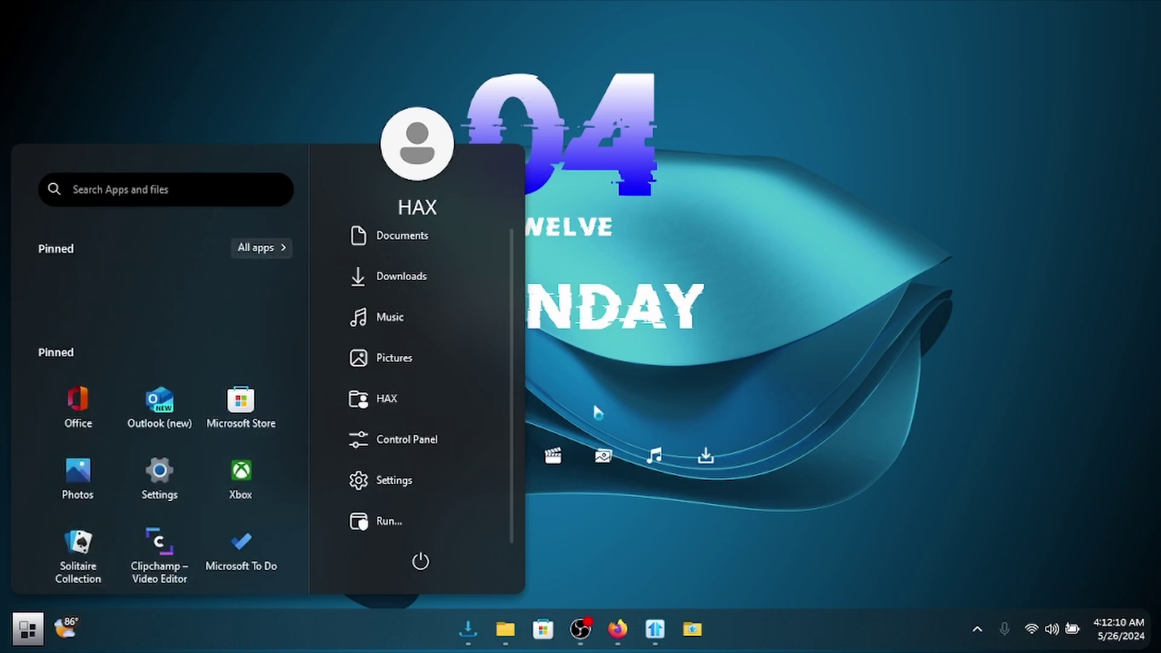
Compare the customized start menu with the default Windows 11 start menu, including the default menu's full application list.
click(28, 629)
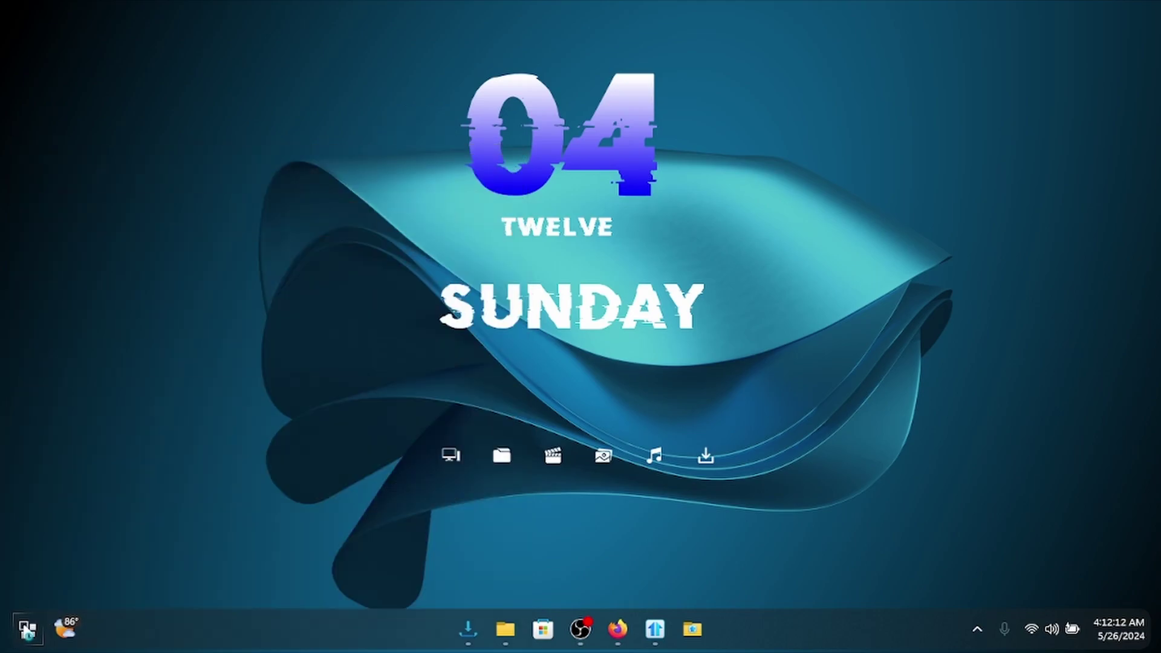
click(27, 629)
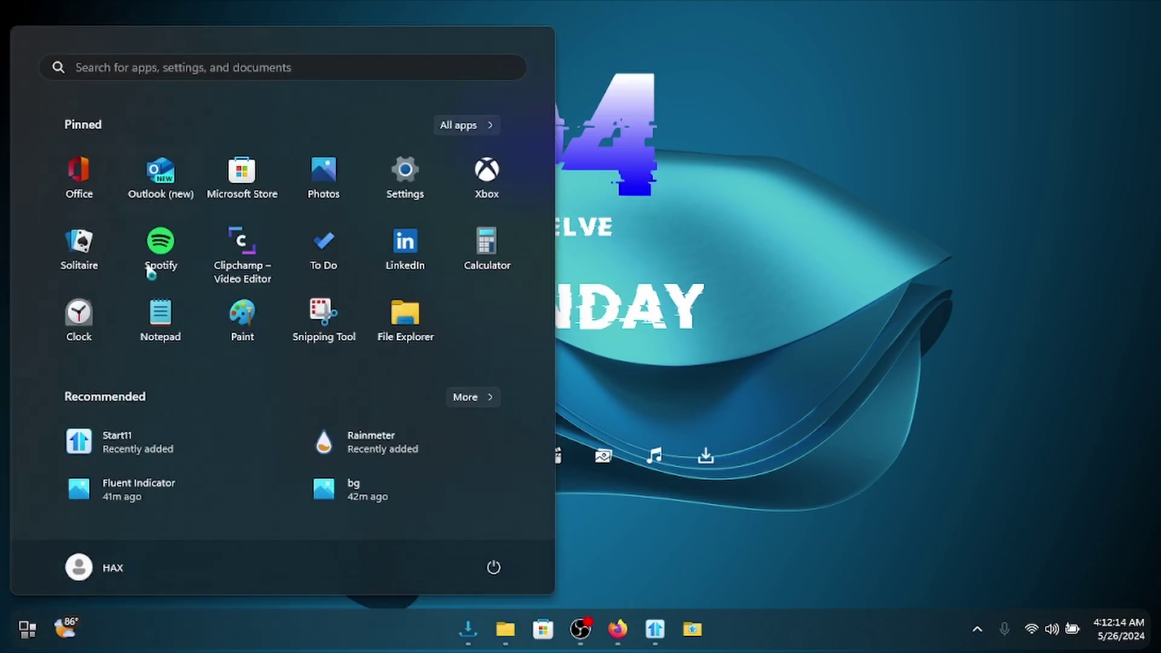
click(466, 125)
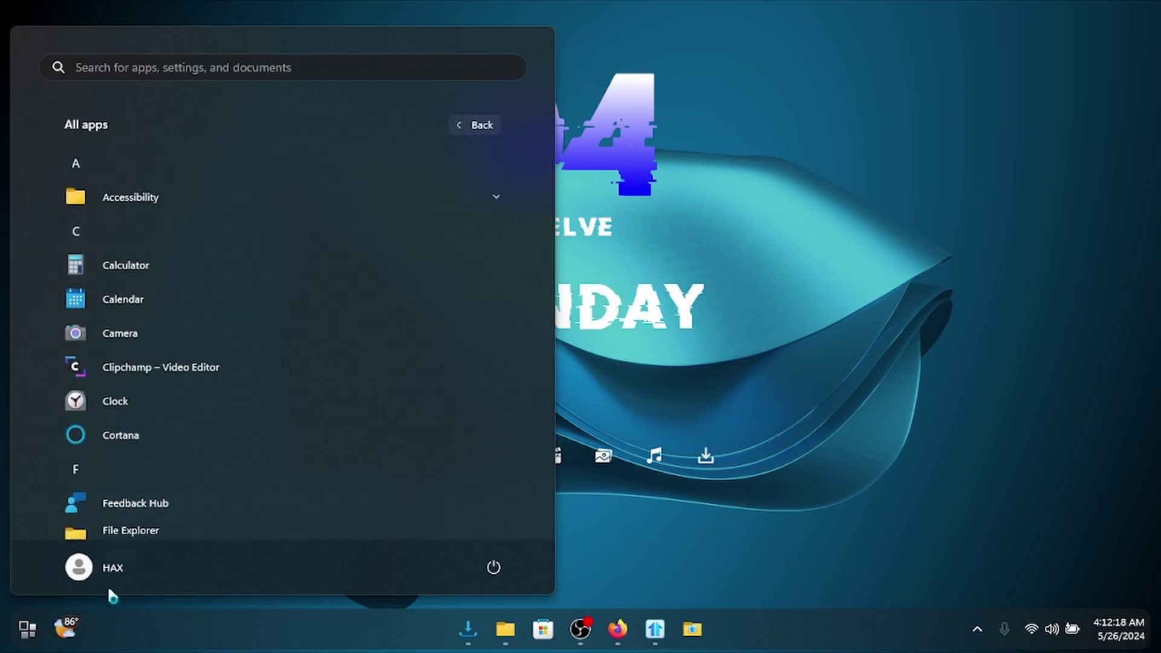
click(27, 627)
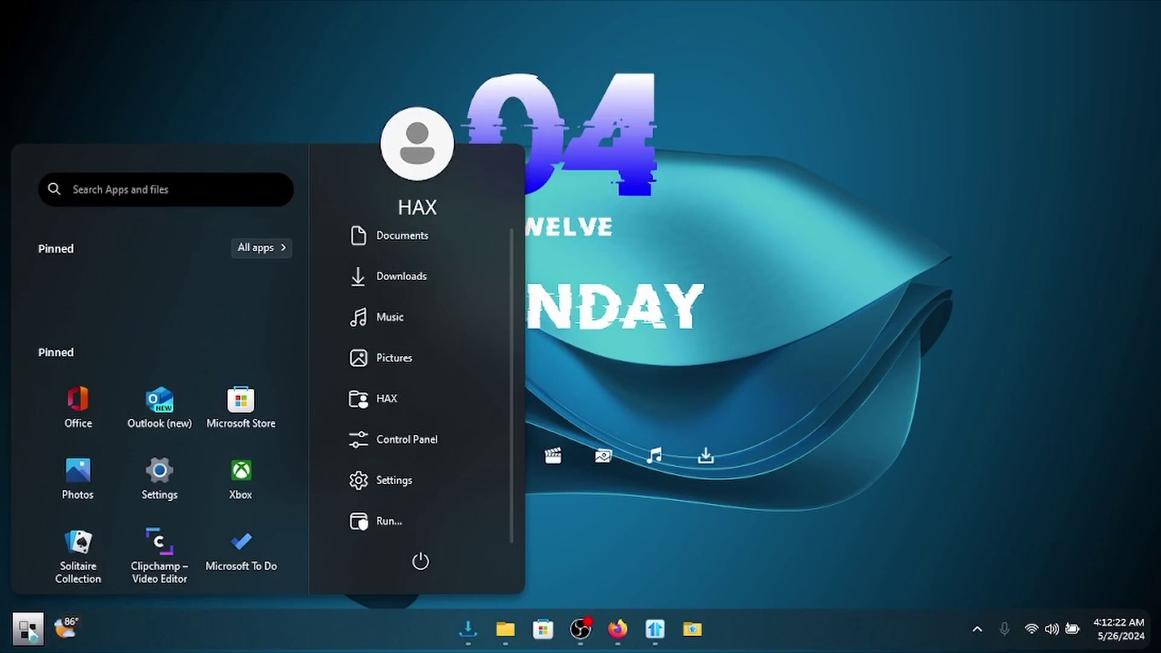
key(Escape)
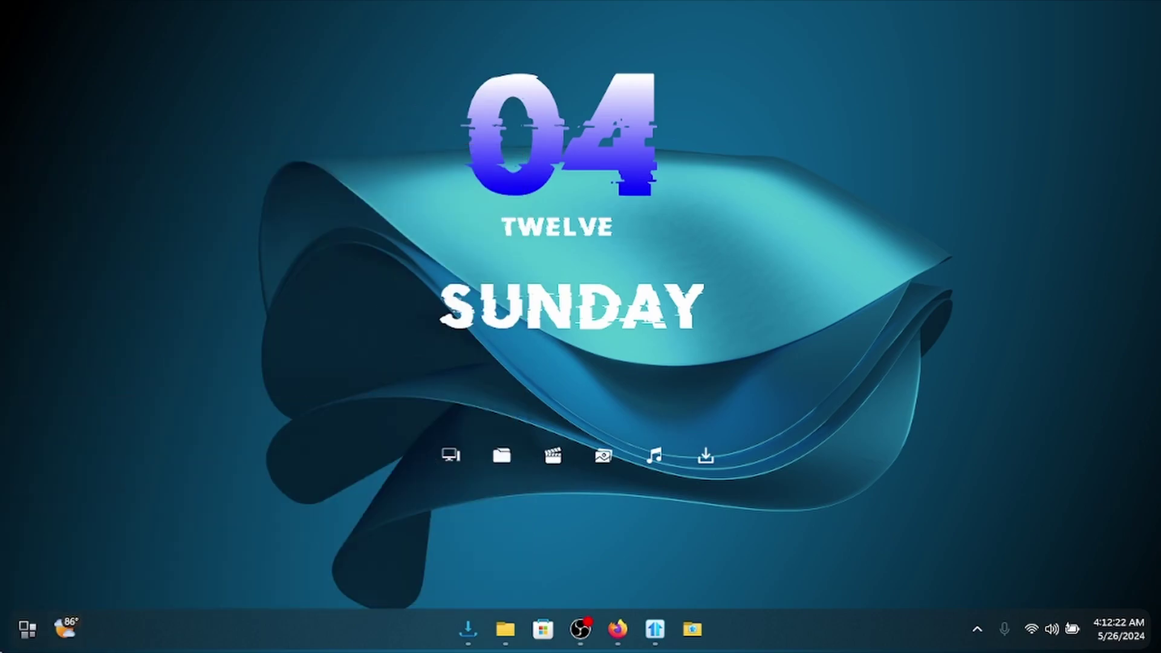
click(27, 629)
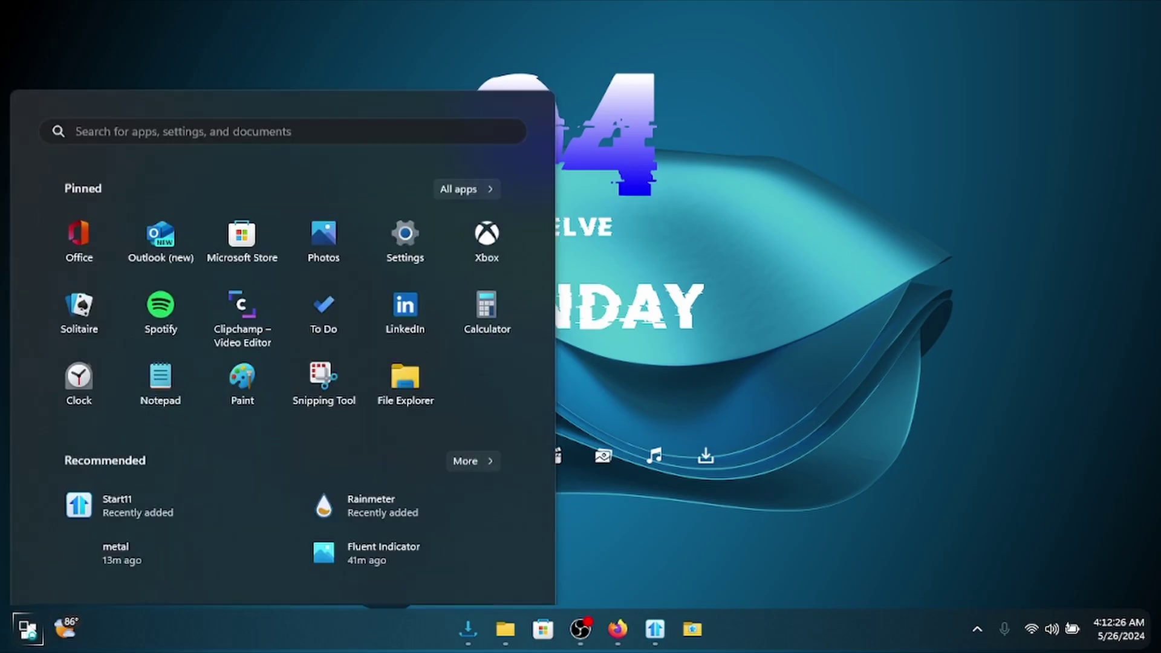
click(26, 638)
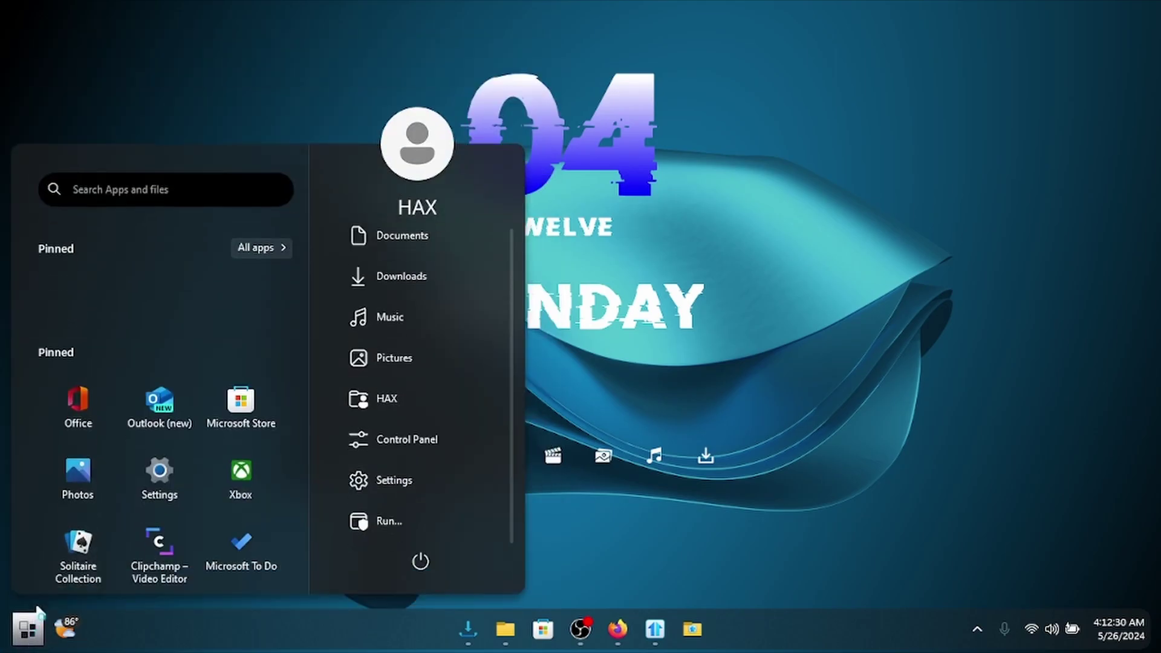
Reopen the customized start menu, look through its pinned apps, and close it.
click(27, 629)
click(28, 629)
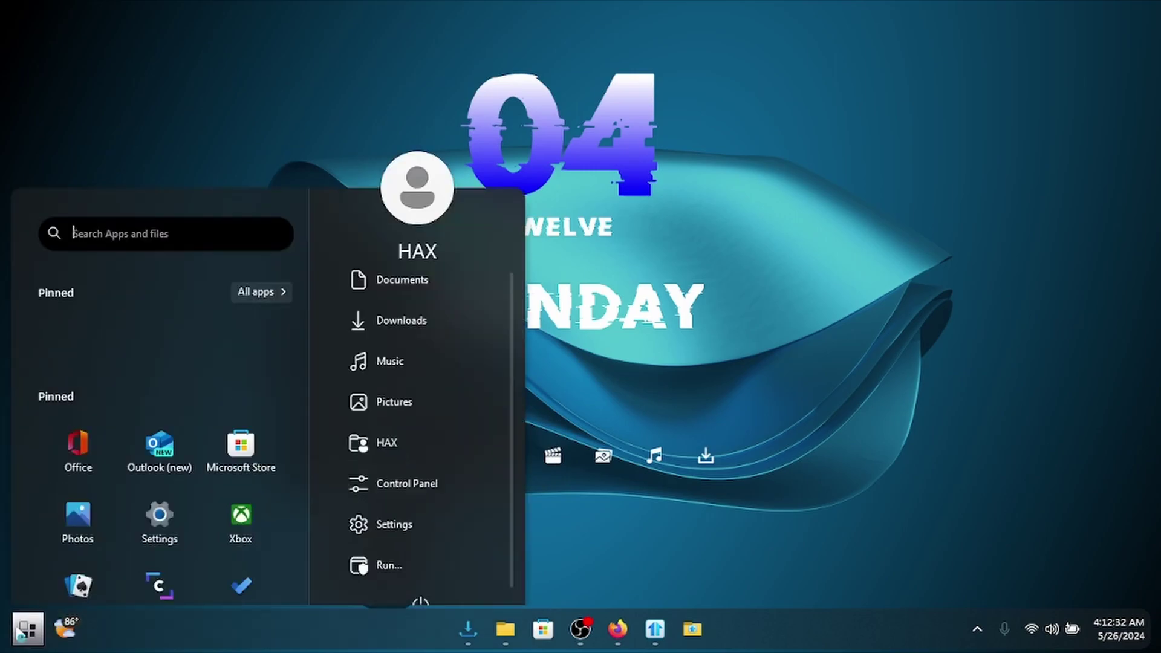
scroll(224, 375, down, 5)
scroll(186, 397, up, 5)
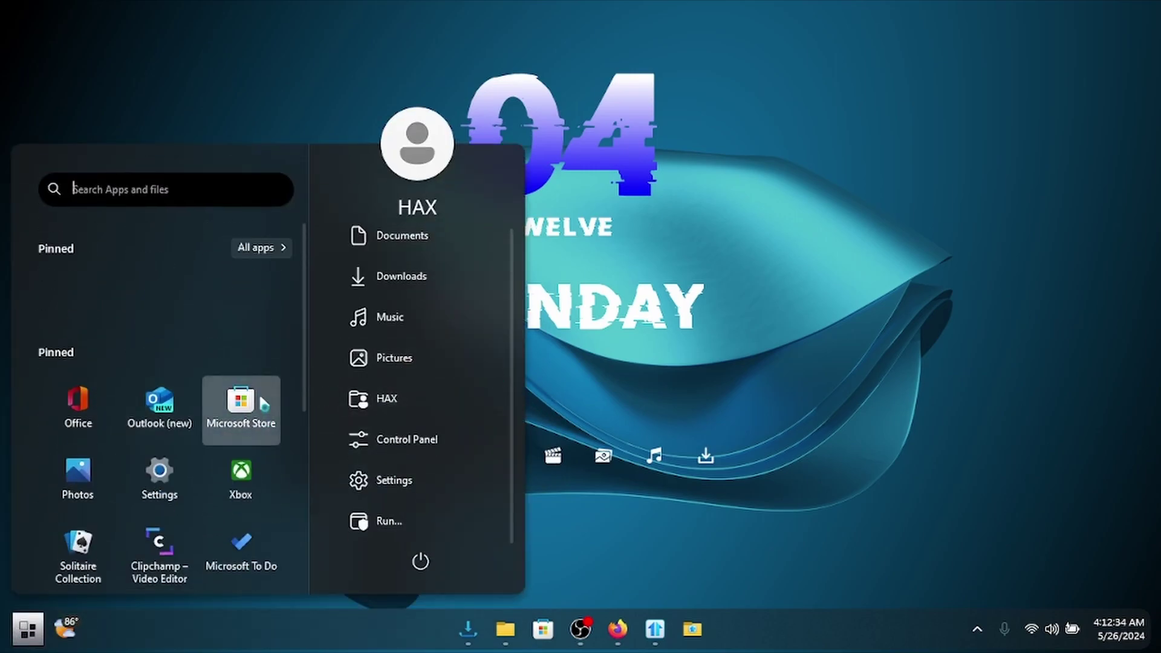
click(698, 284)
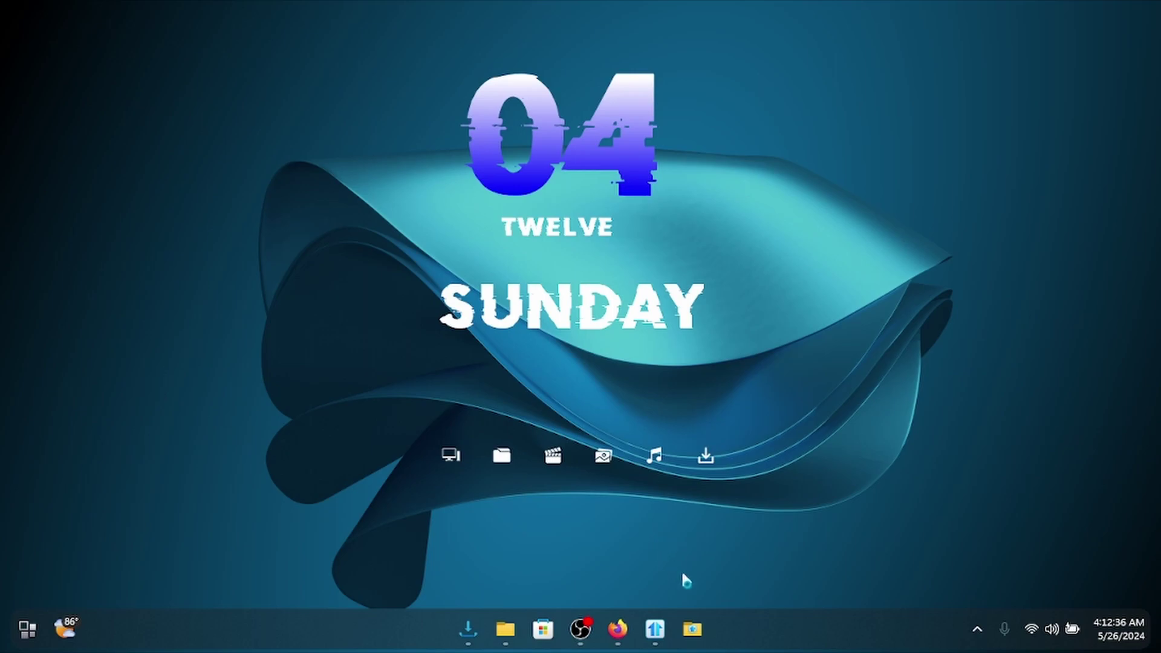
Check the taskbar's program folder menu, the hidden tray icons and the clock's full date.
click(706, 633)
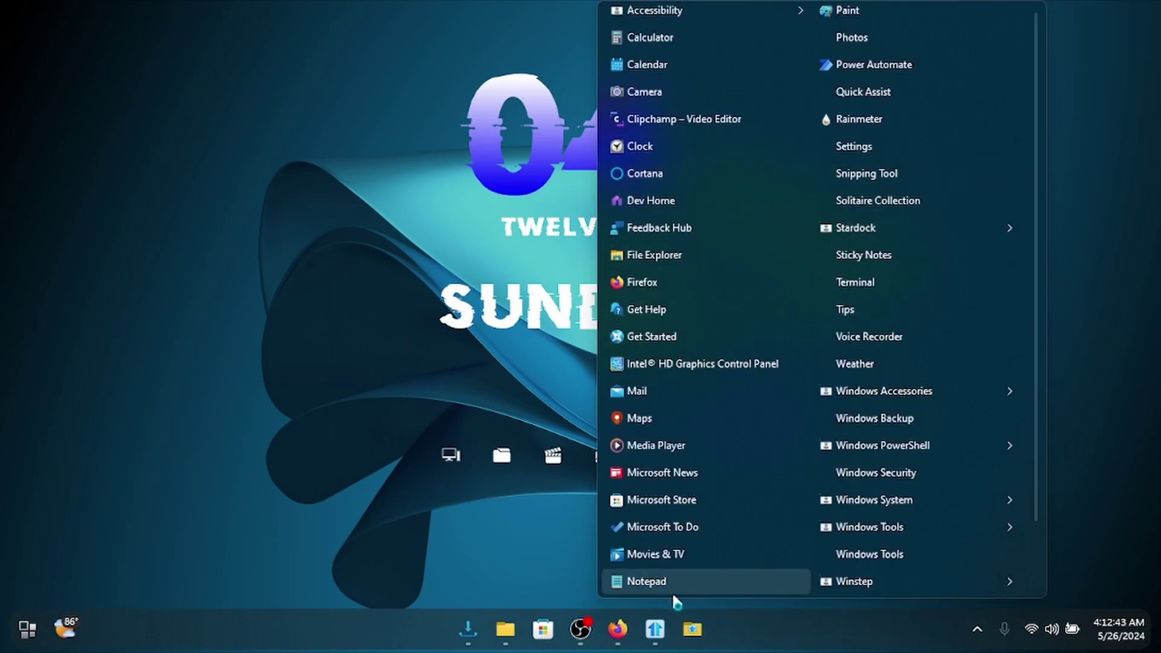
click(693, 629)
click(692, 629)
click(692, 629)
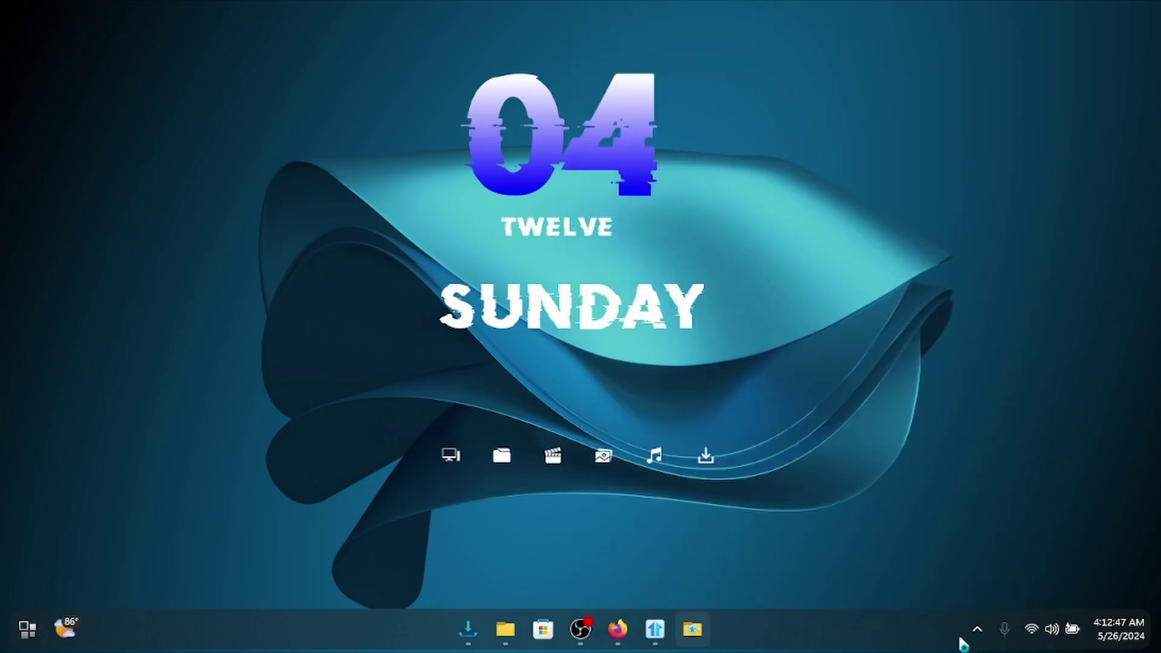
click(978, 631)
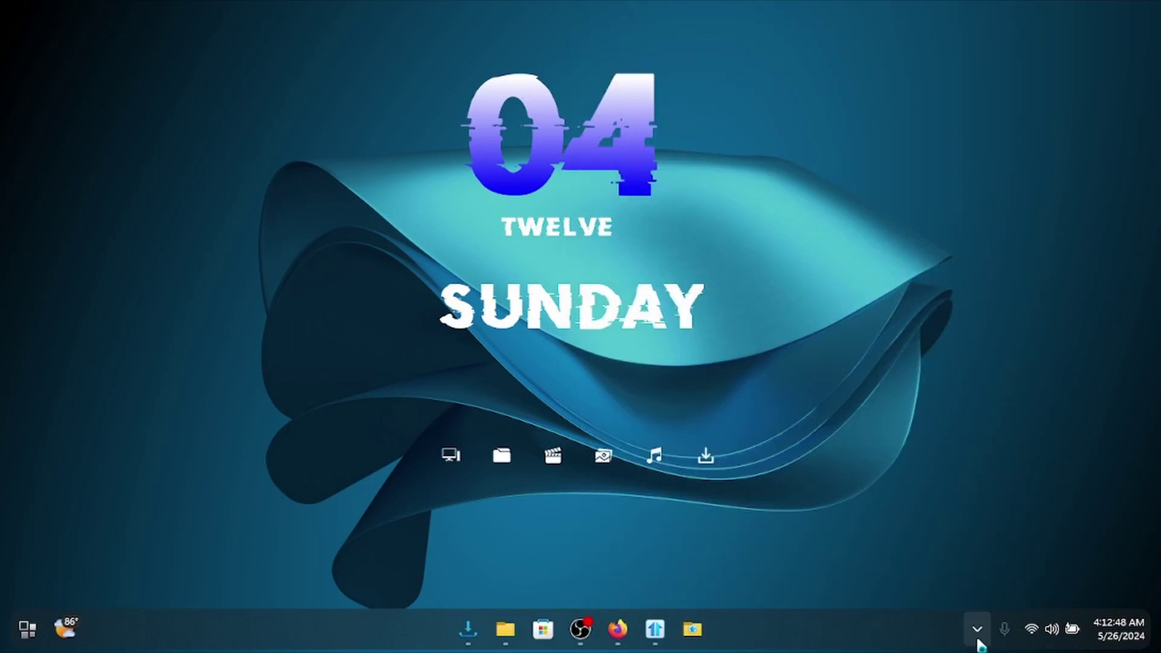
click(978, 630)
click(978, 629)
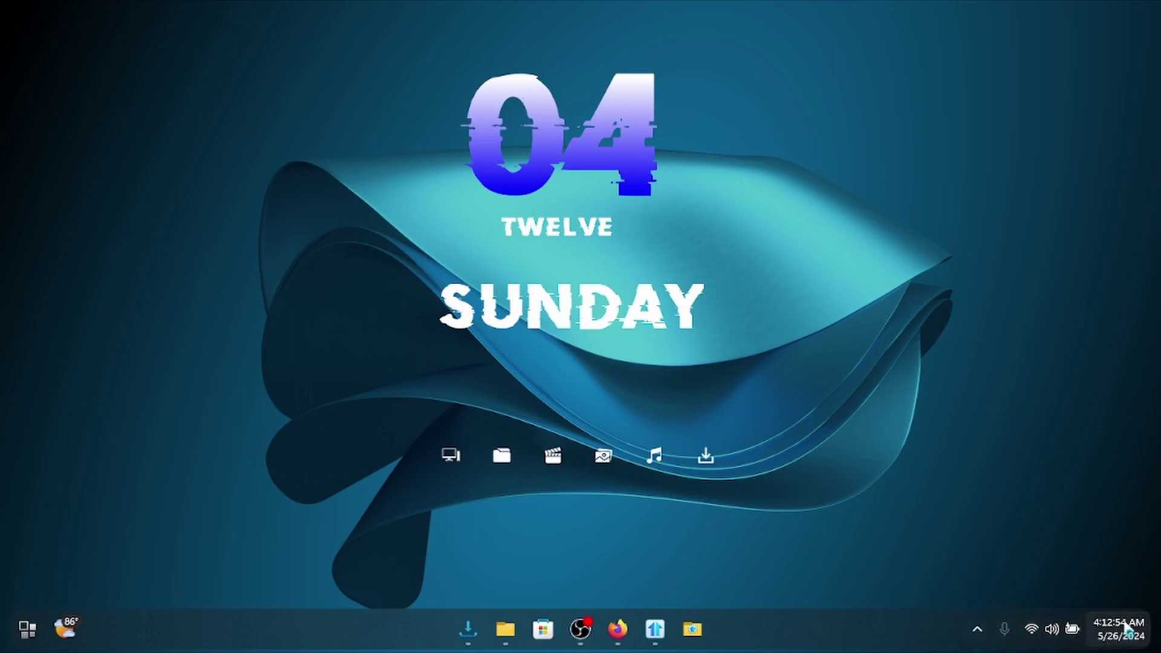
mouse_move(1105, 633)
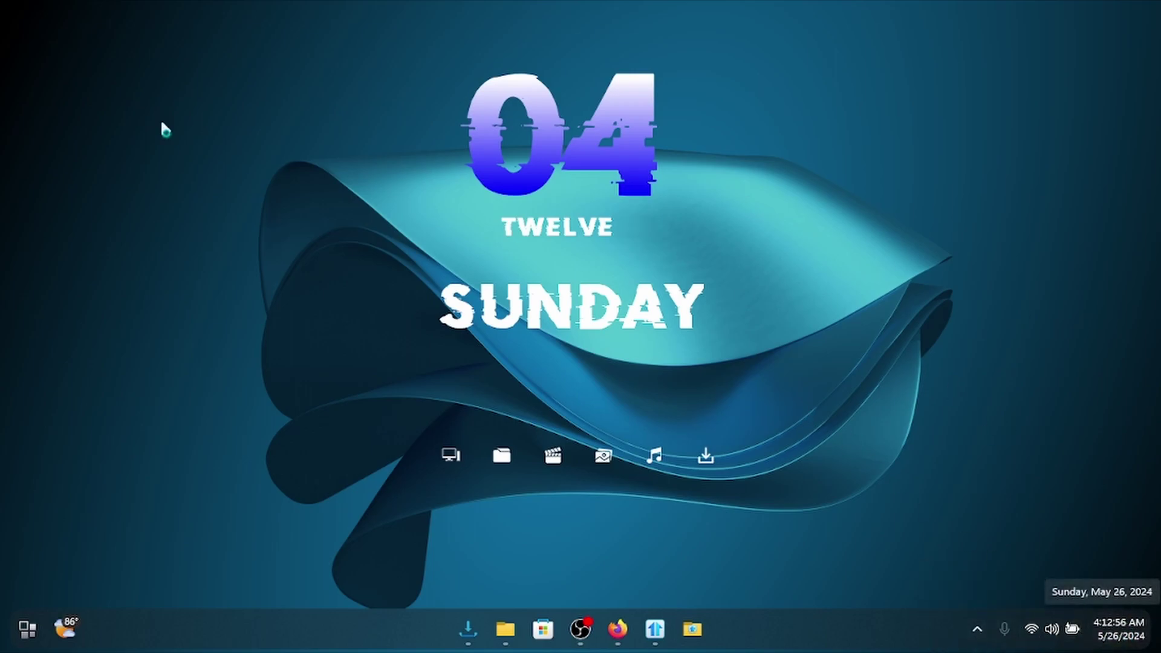
Bring up the nexus folder window, shrink and reposition it over the desktop, and minimize it.
click(506, 629)
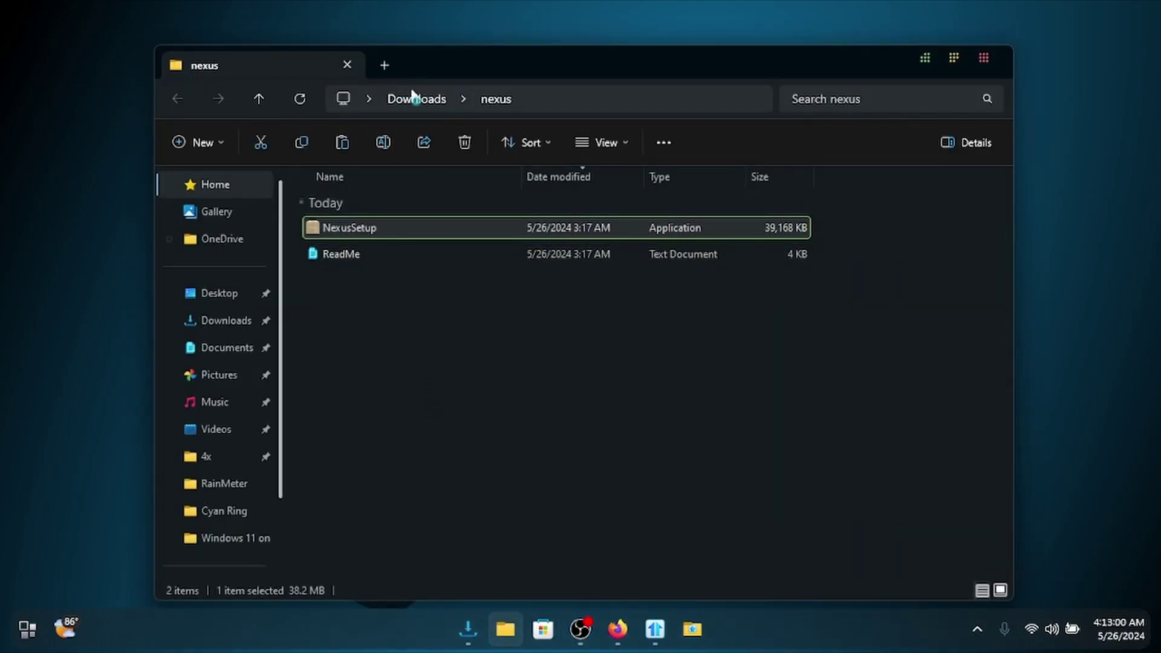
mouse_move(671, 66)
mouse_down()
mouse_move(619, 104)
mouse_move(682, 67)
mouse_up()
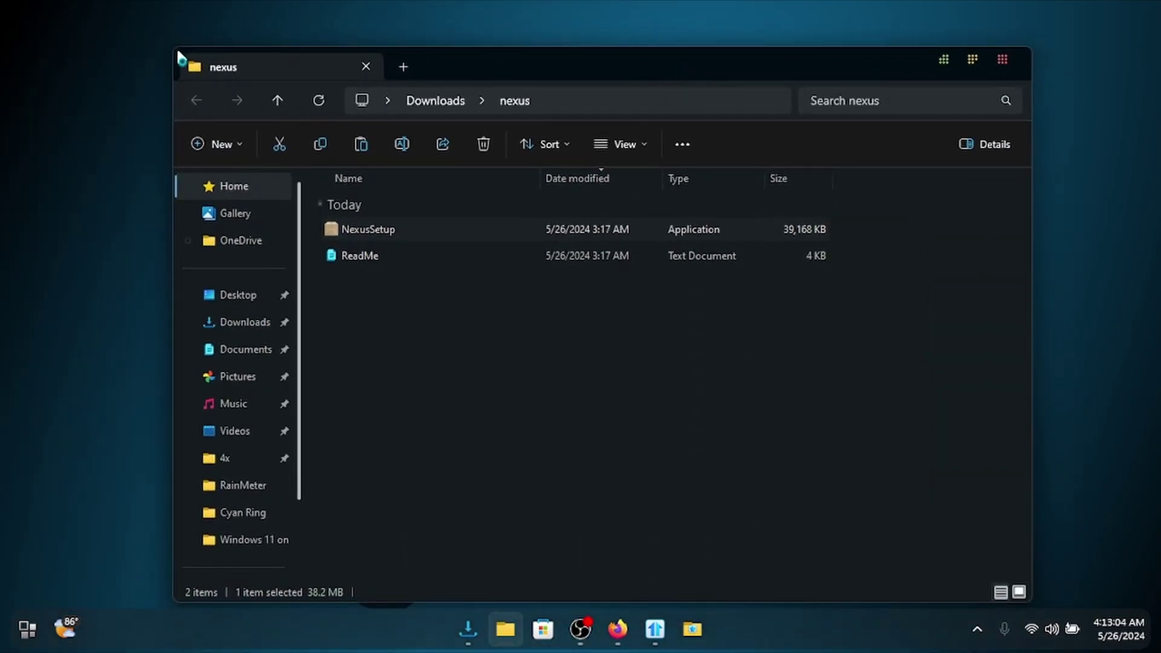
drag(171, 45, 506, 161)
drag(750, 188, 448, 114)
click(633, 109)
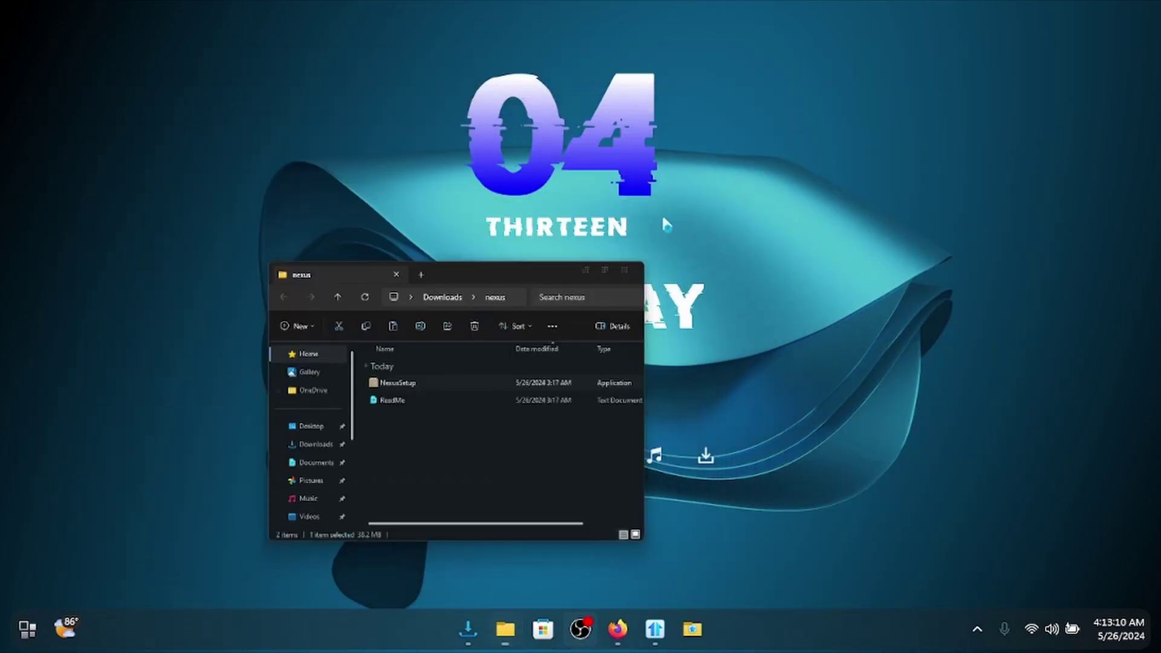
Bring up the Firefox window briefly and minimize it, and close the Start11 window.
click(617, 629)
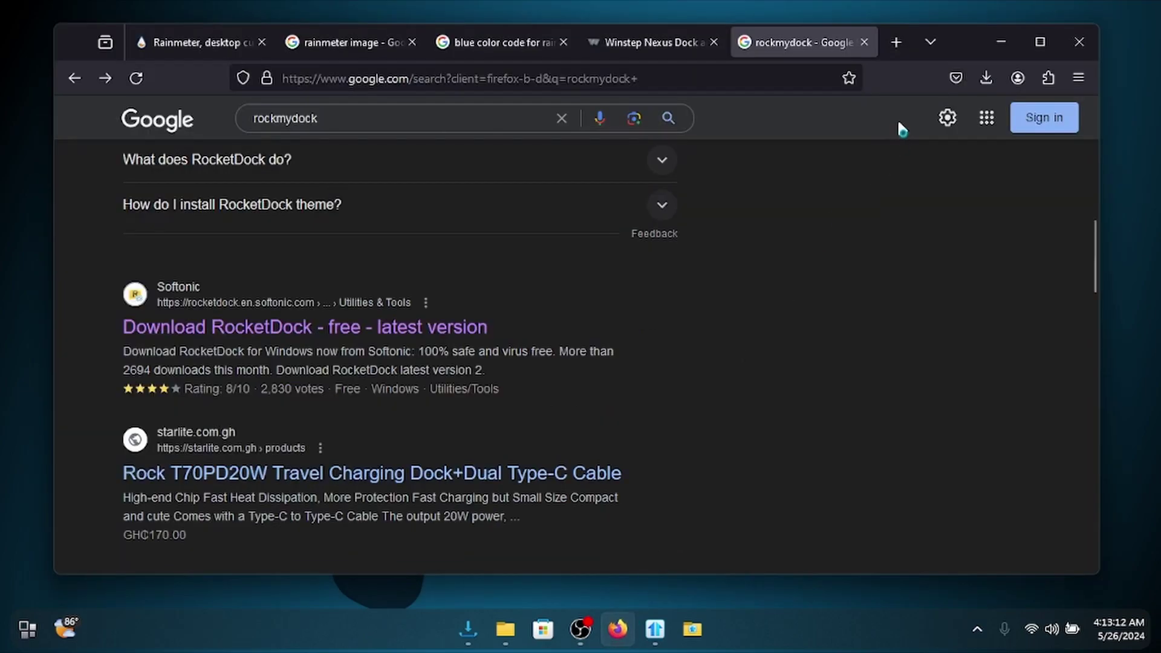
click(995, 58)
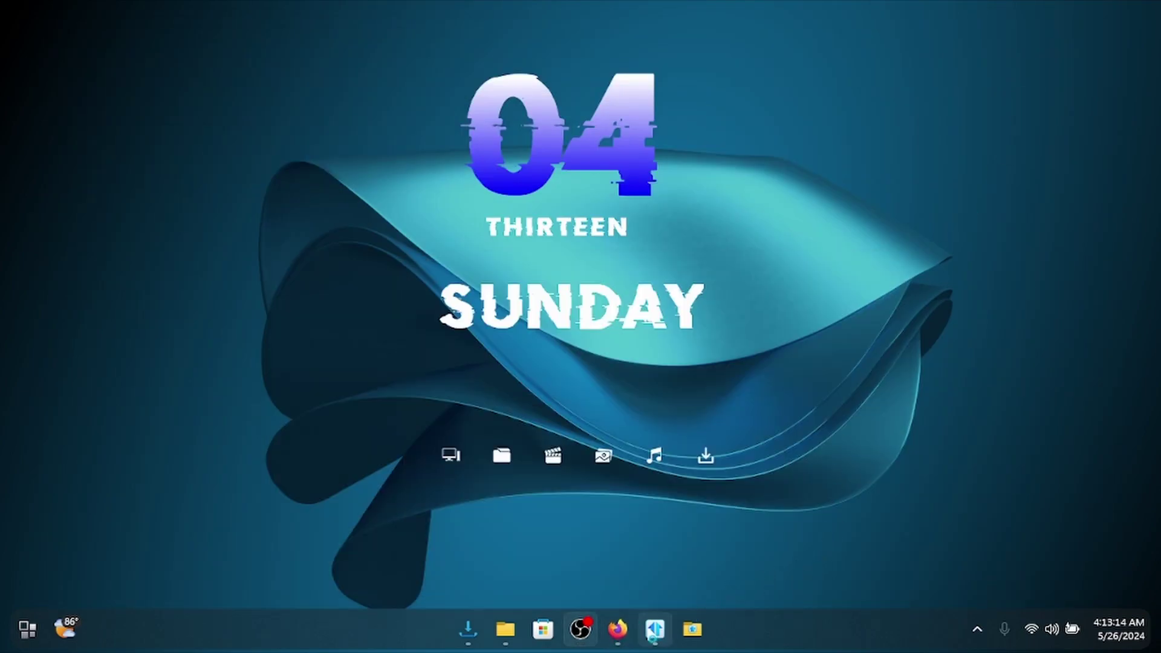
click(655, 629)
click(1069, 27)
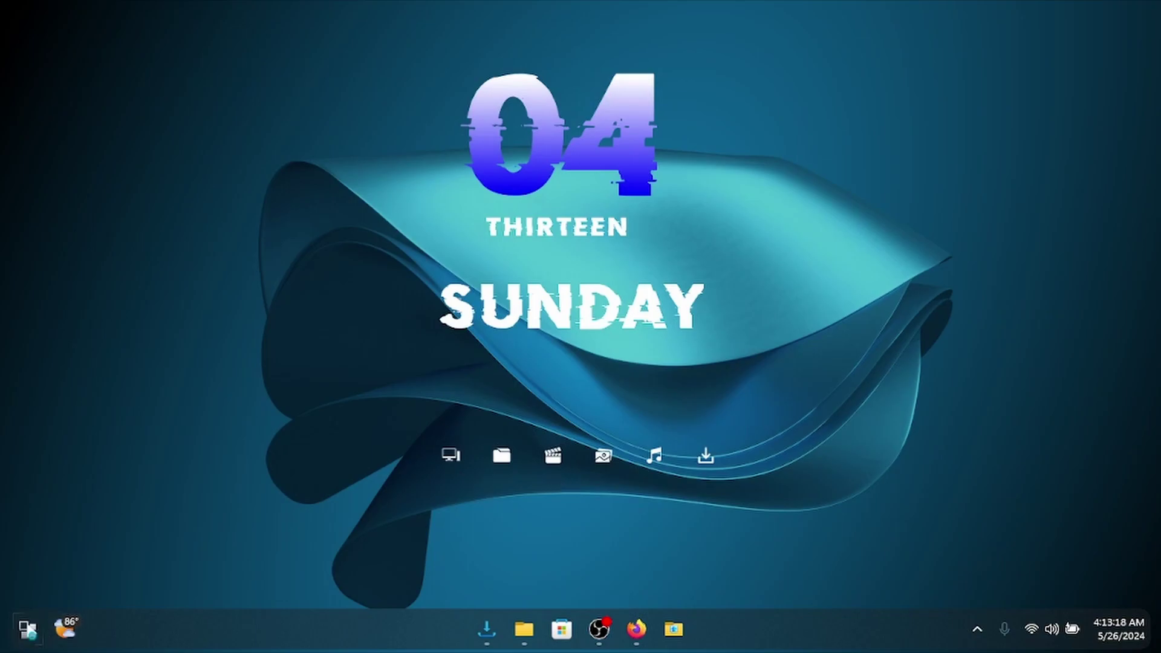
Open and close Windows Settings, and view the Documents folder from the desktop dock before closing it.
click(28, 630)
click(897, 428)
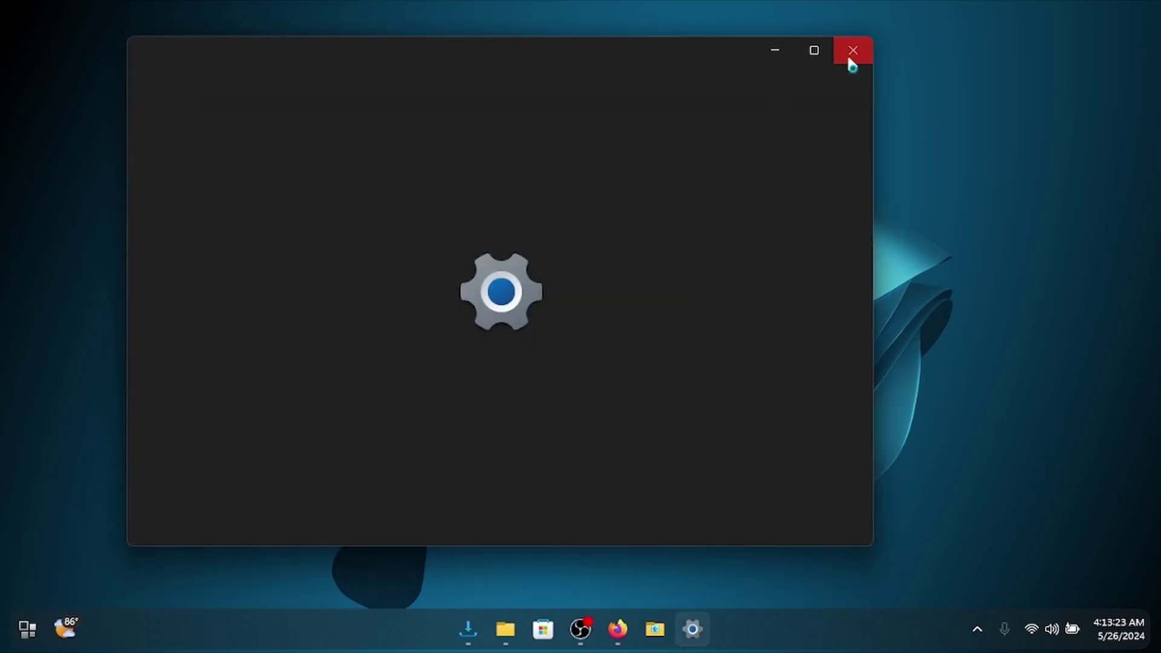
click(853, 51)
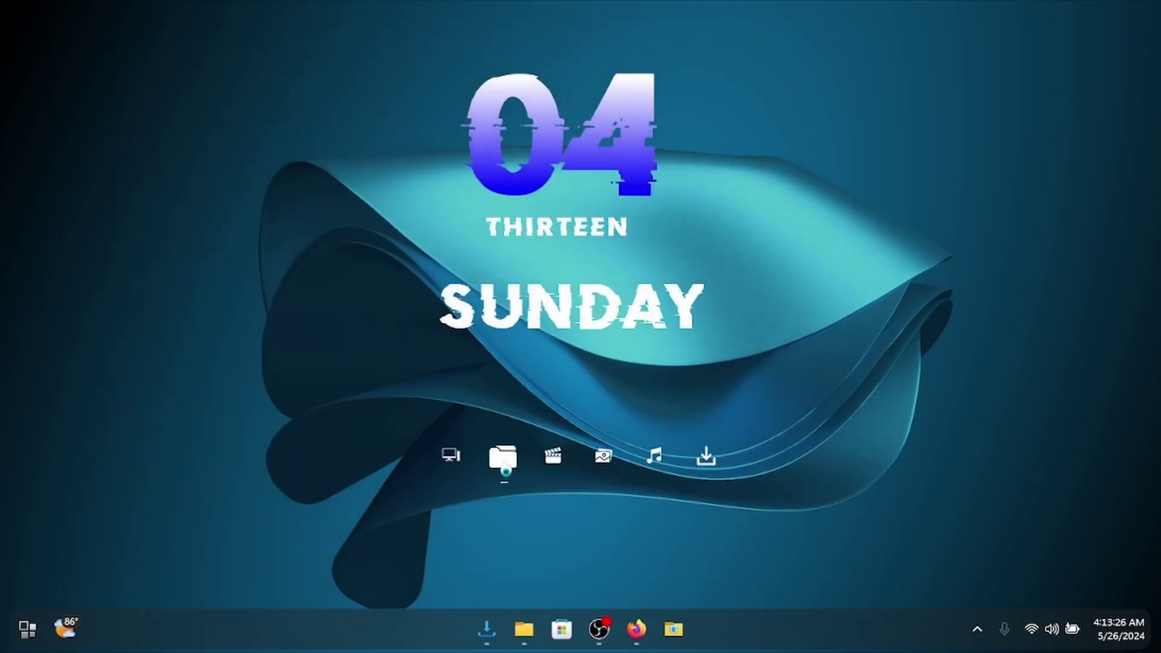
click(501, 455)
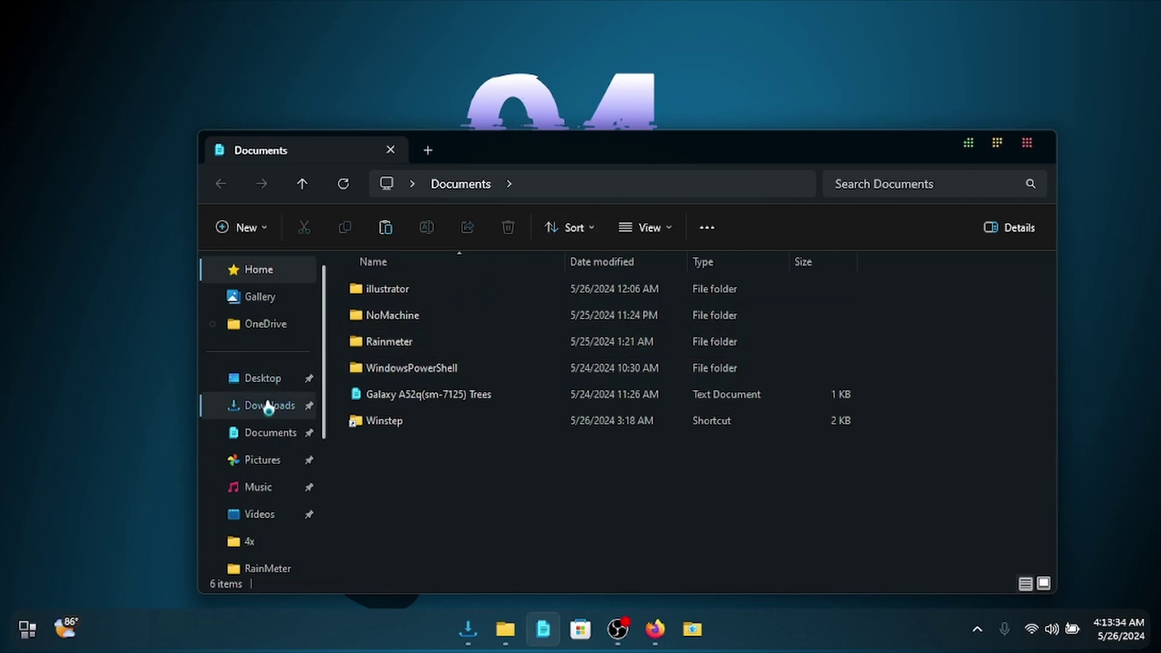
scroll(268, 407, down, 3)
click(1028, 145)
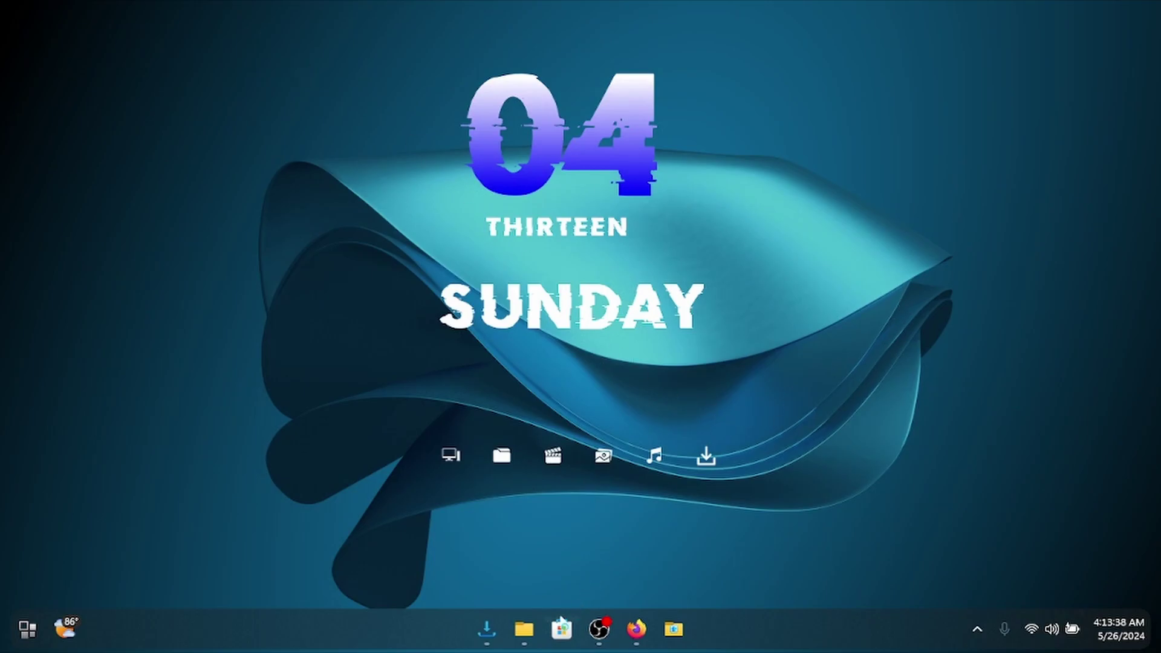
Open Windows Settings from the customized start menu, view its Home page, and close it.
click(27, 629)
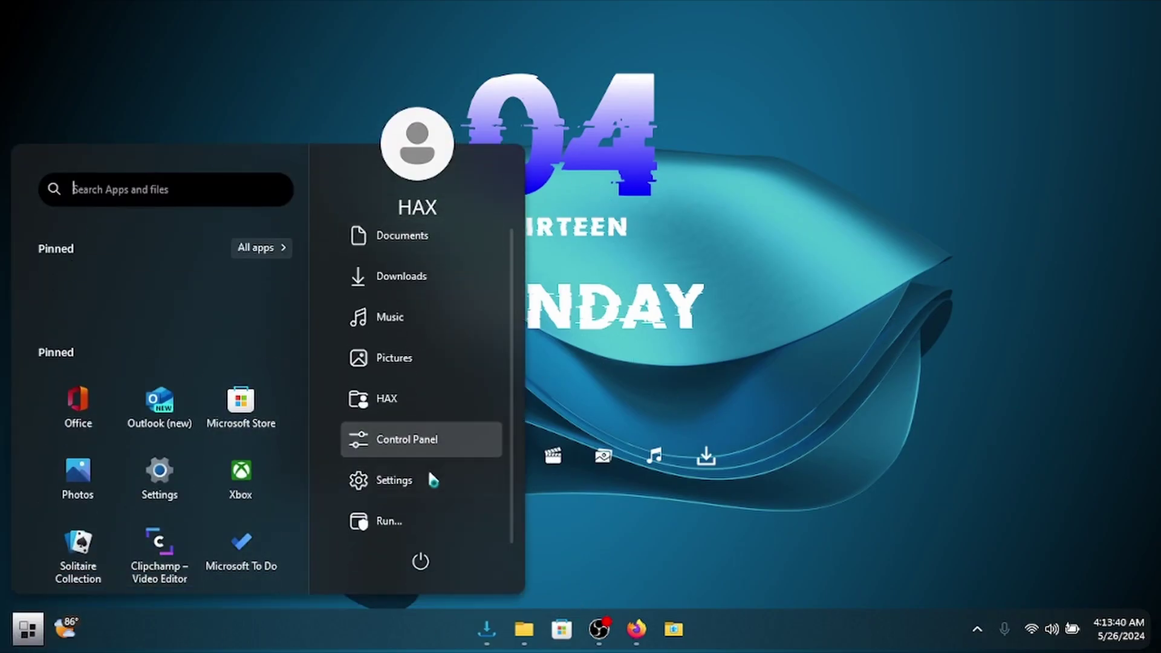
click(404, 481)
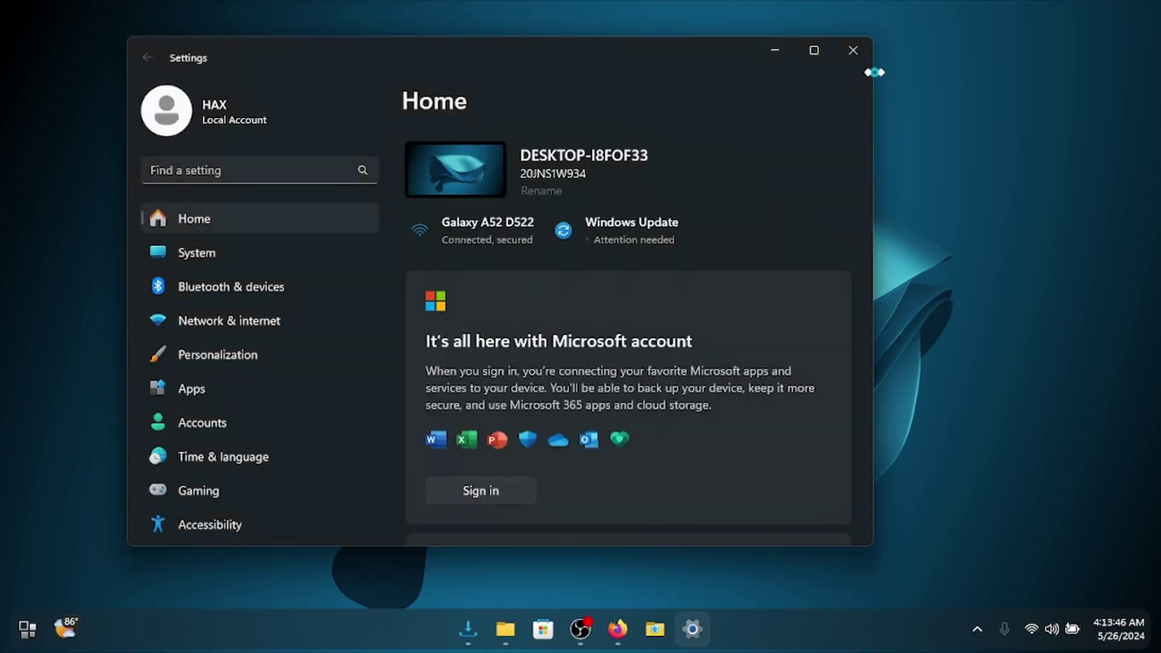
click(853, 51)
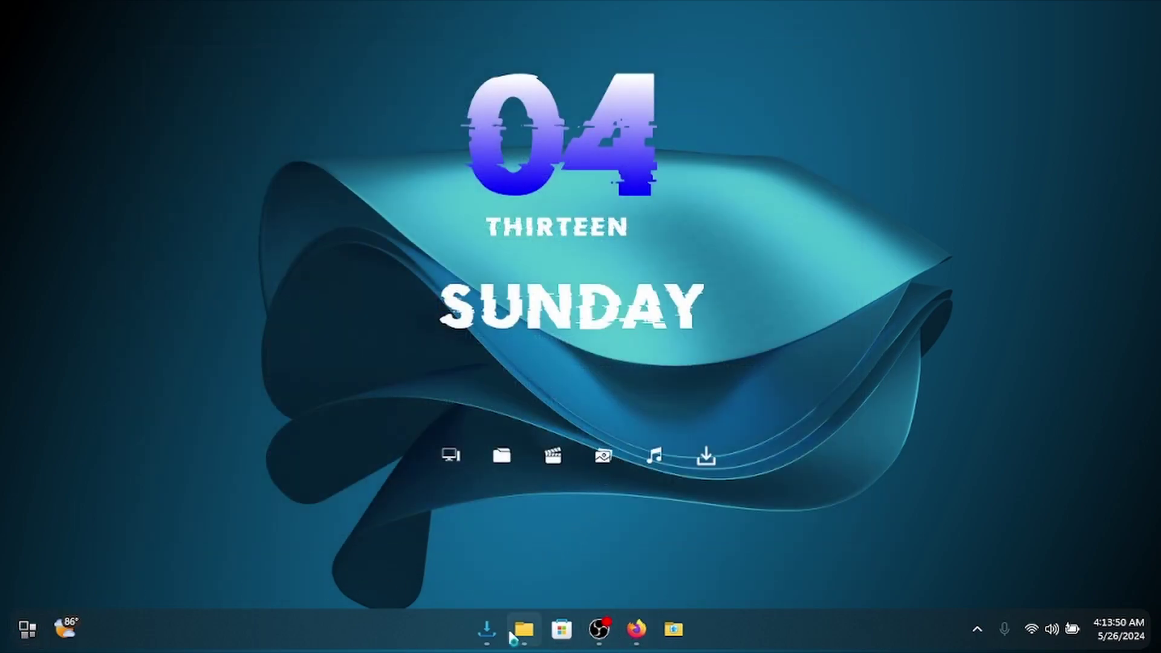
click(521, 633)
click(219, 423)
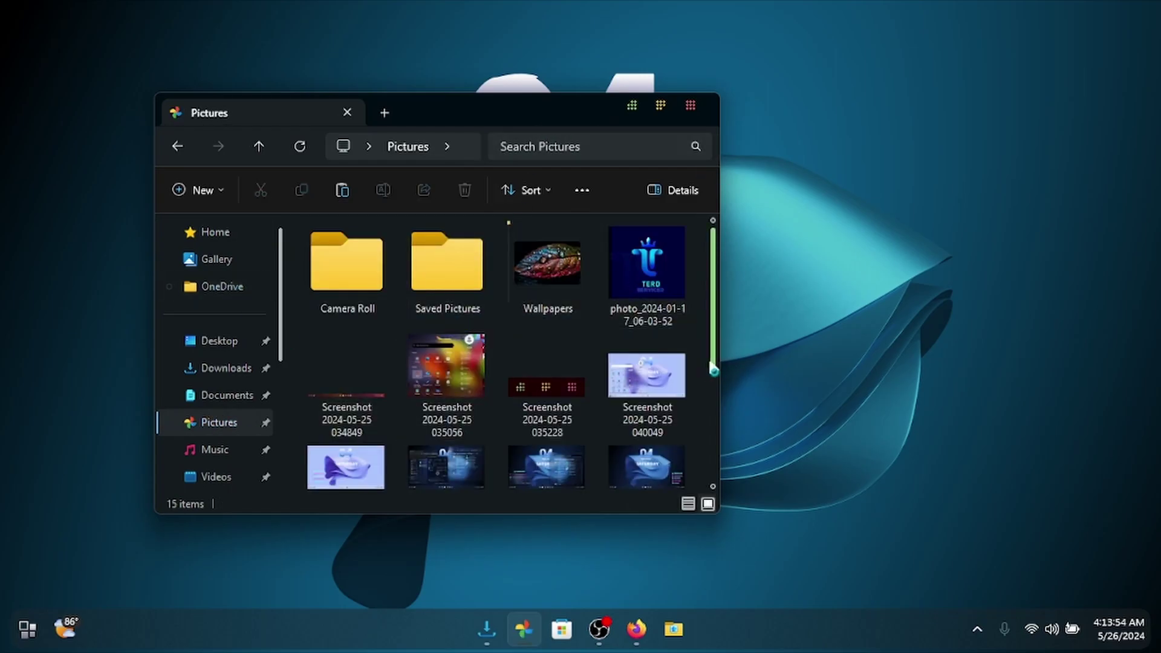
drag(721, 365, 888, 393)
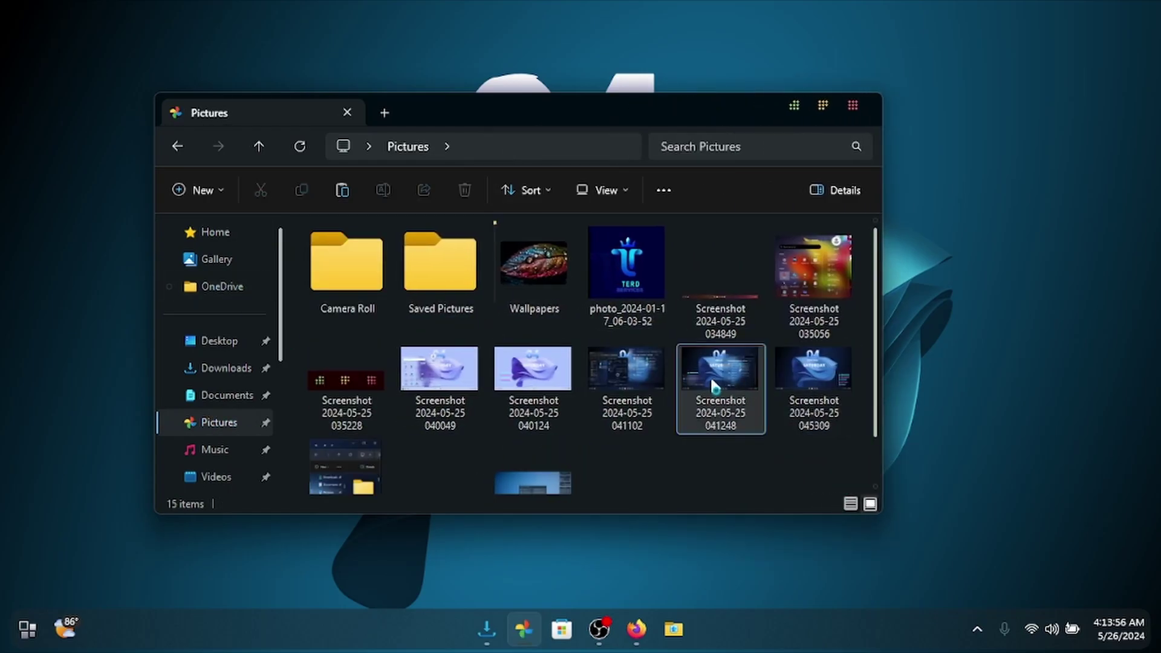
click(622, 371)
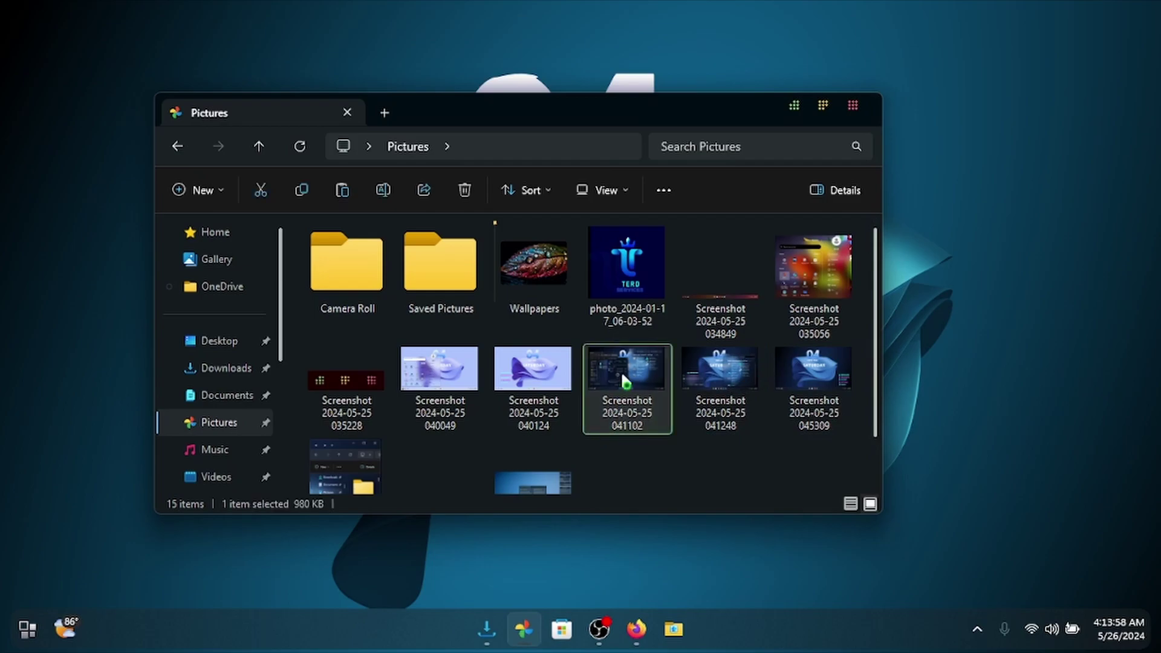
double_click(623, 389)
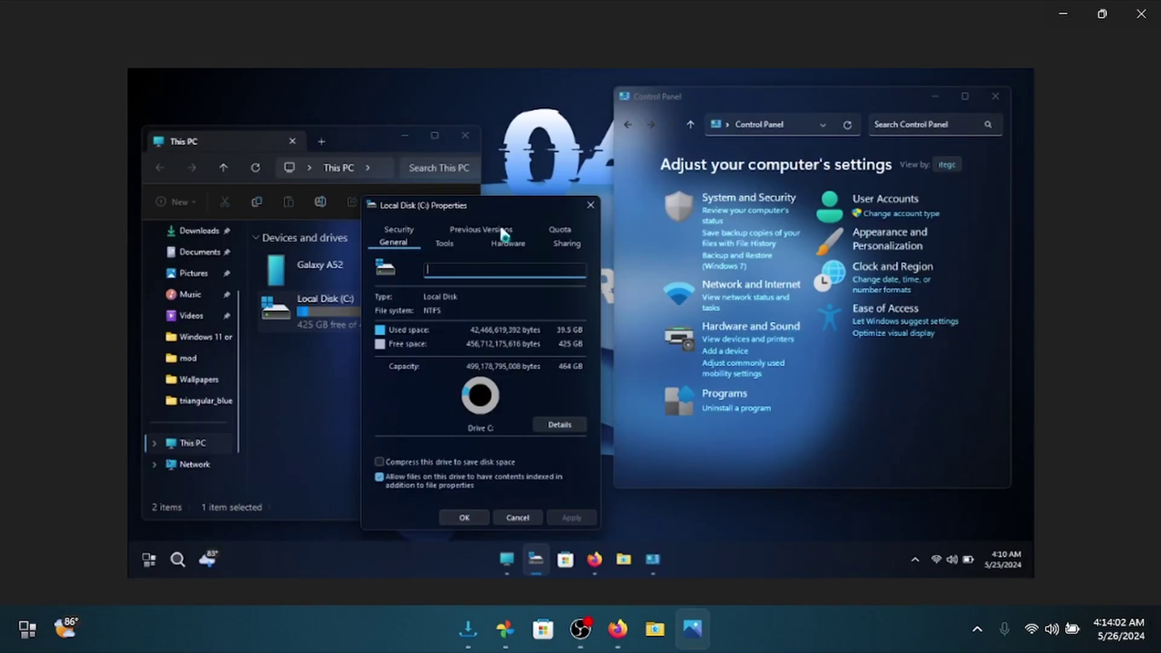
Examine the themed desktop screenshot zoomed in and in full screen, and close both Photos and the Pictures window.
mouse_move(254, 314)
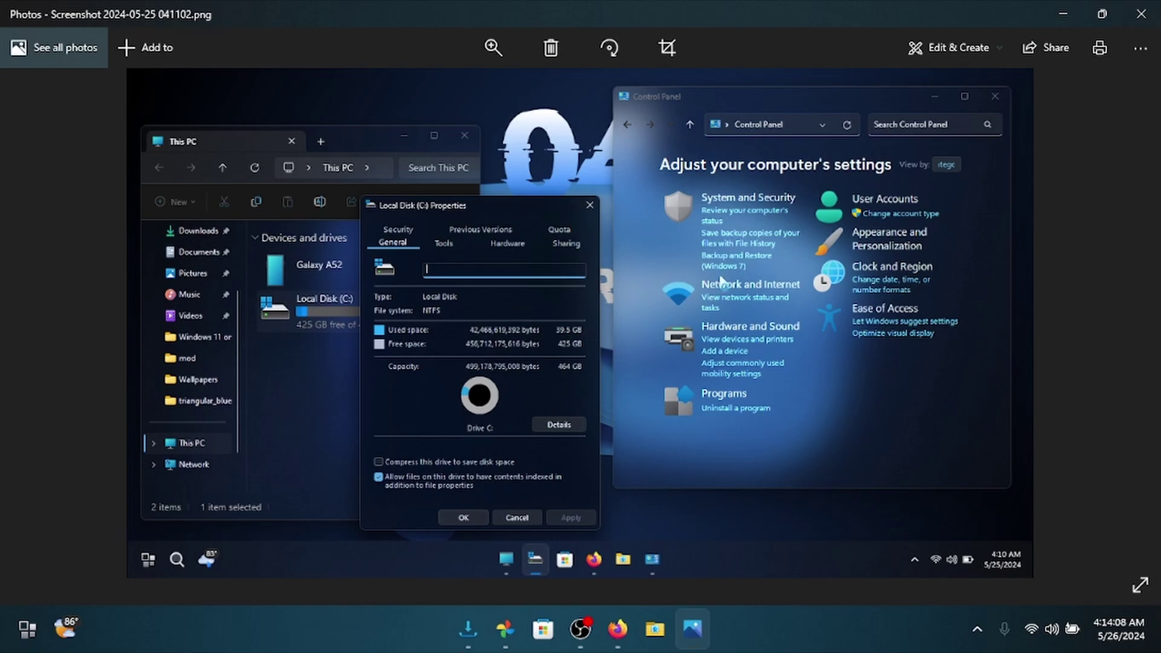
scroll(667, 324, up, 3)
scroll(1069, 245, down, 3)
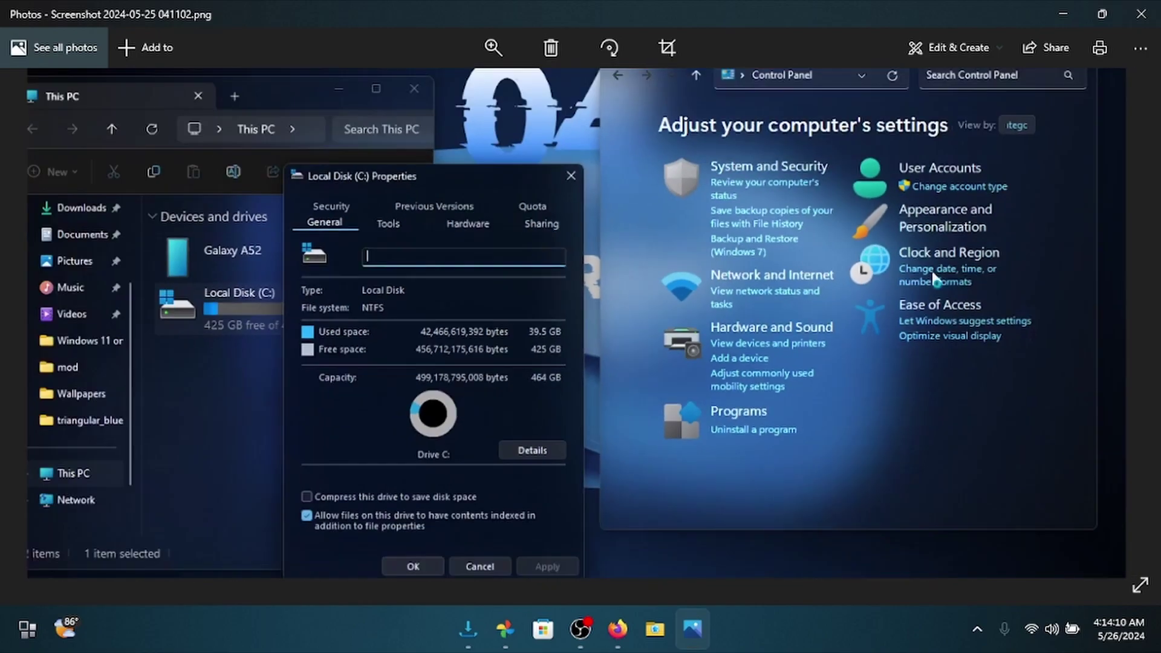
click(1140, 586)
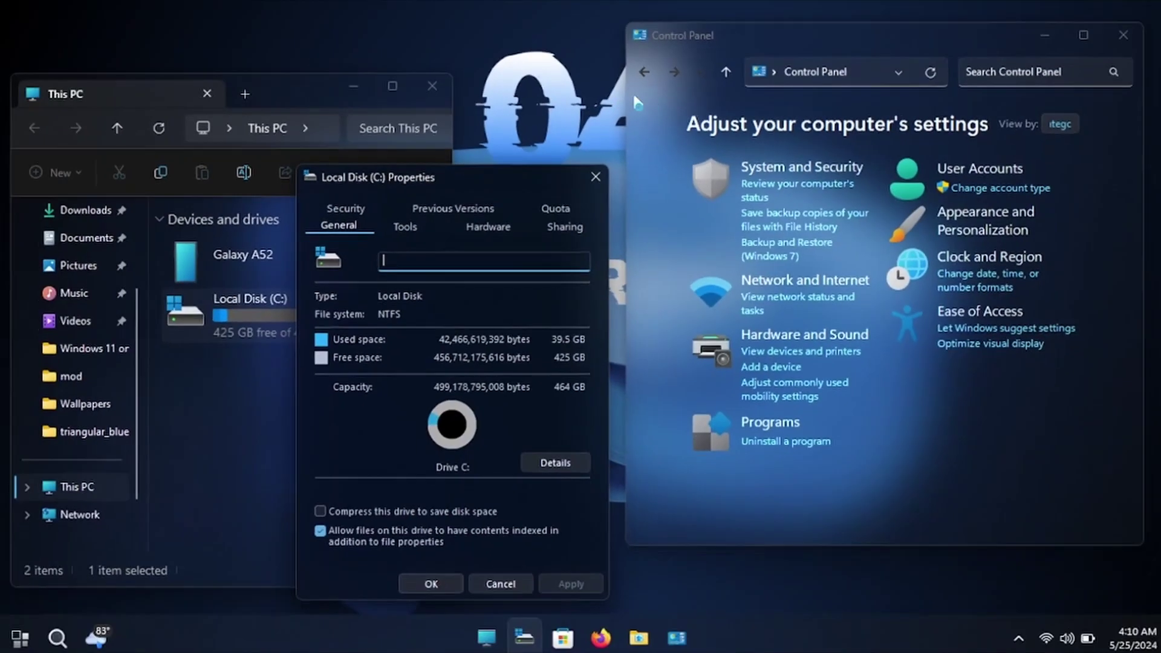
click(1142, 12)
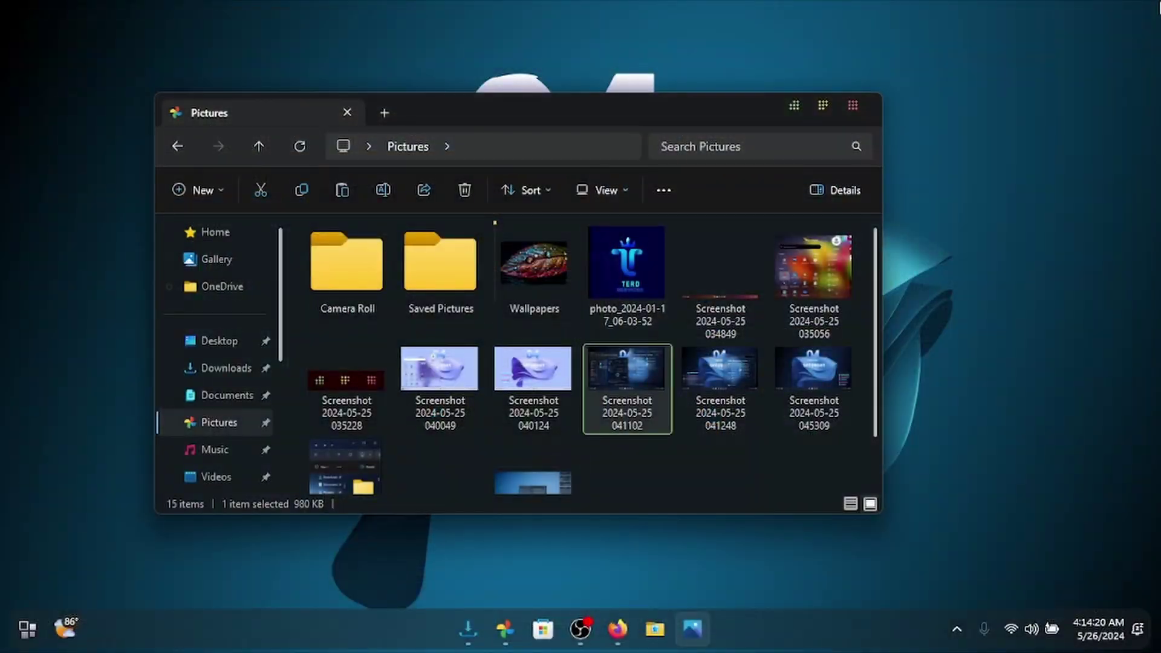
click(855, 107)
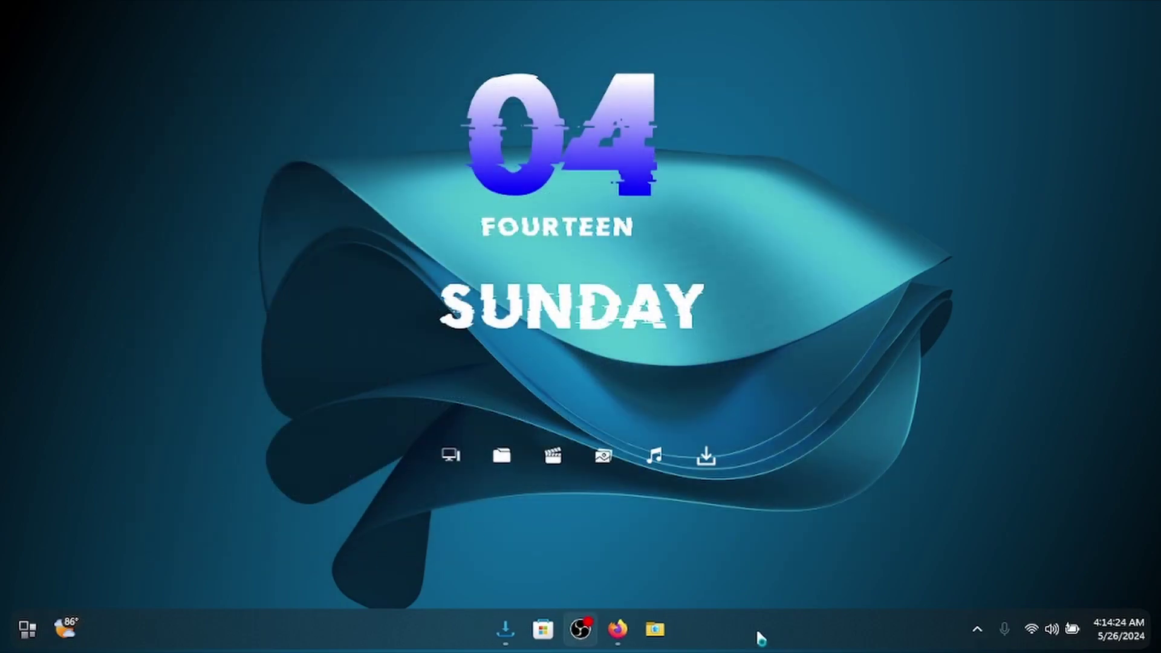
Bring up the Downloads folder window.
click(506, 617)
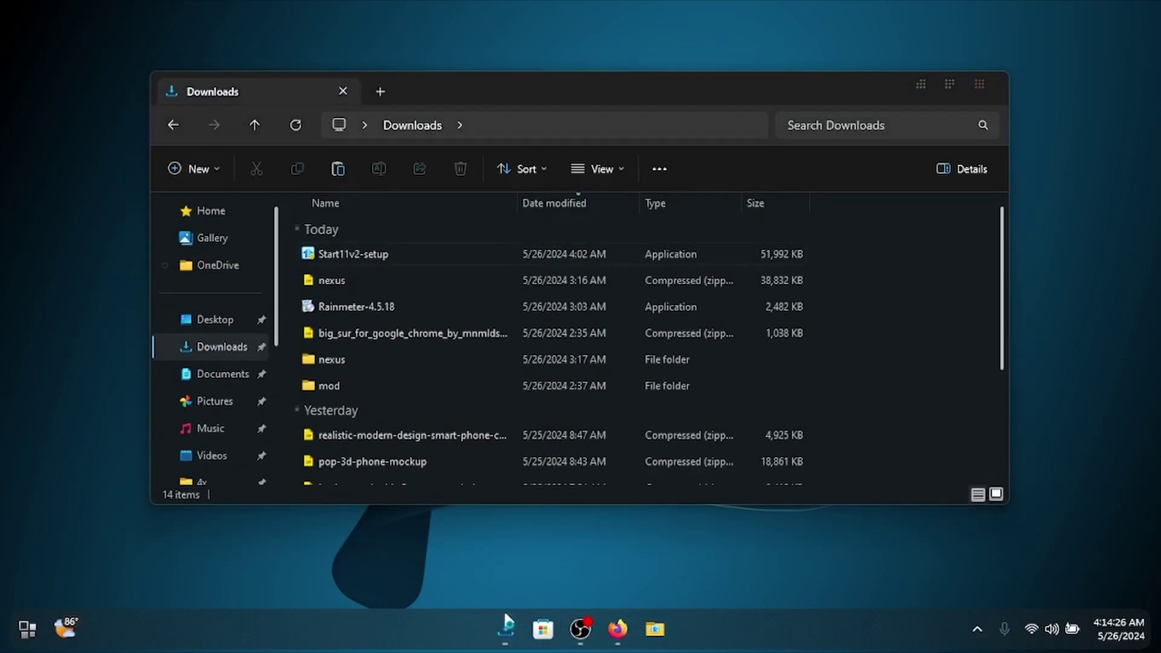